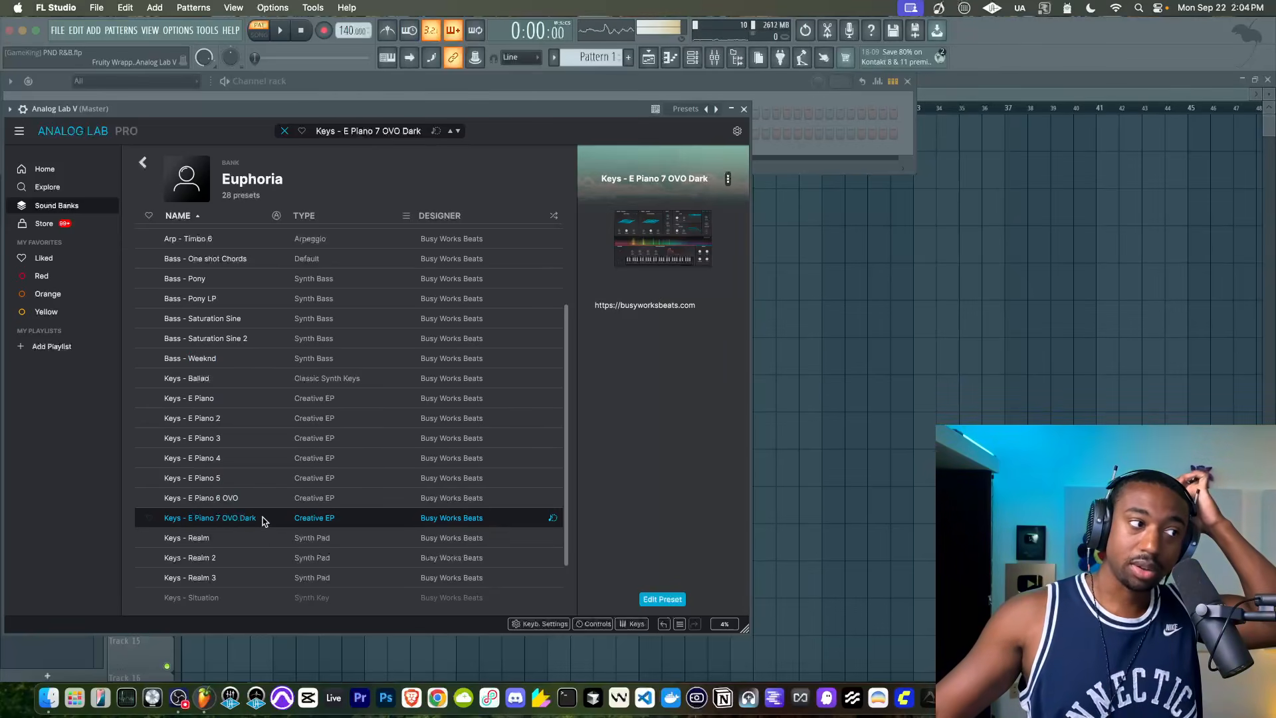
Set the project tempo to 120 BPM and open the Analog Lab V channel in the piano roll.
left_click(743, 110)
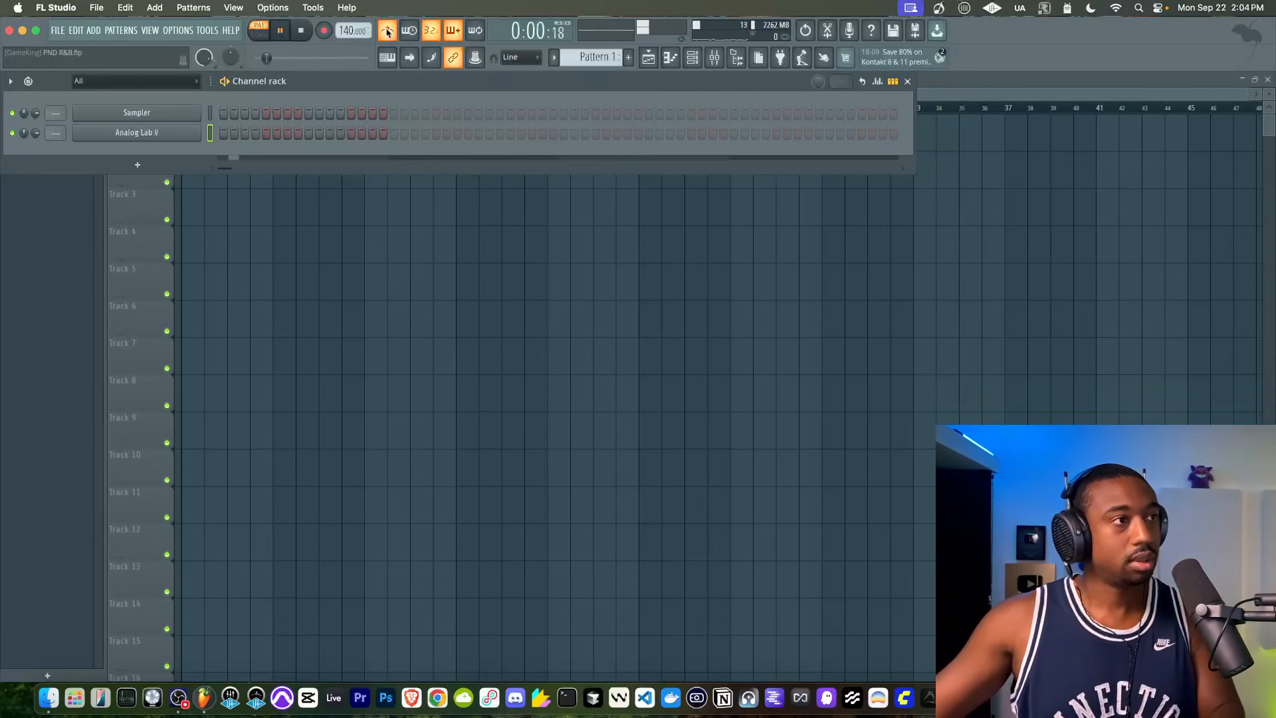
left_click_drag(342, 31, 342, 53)
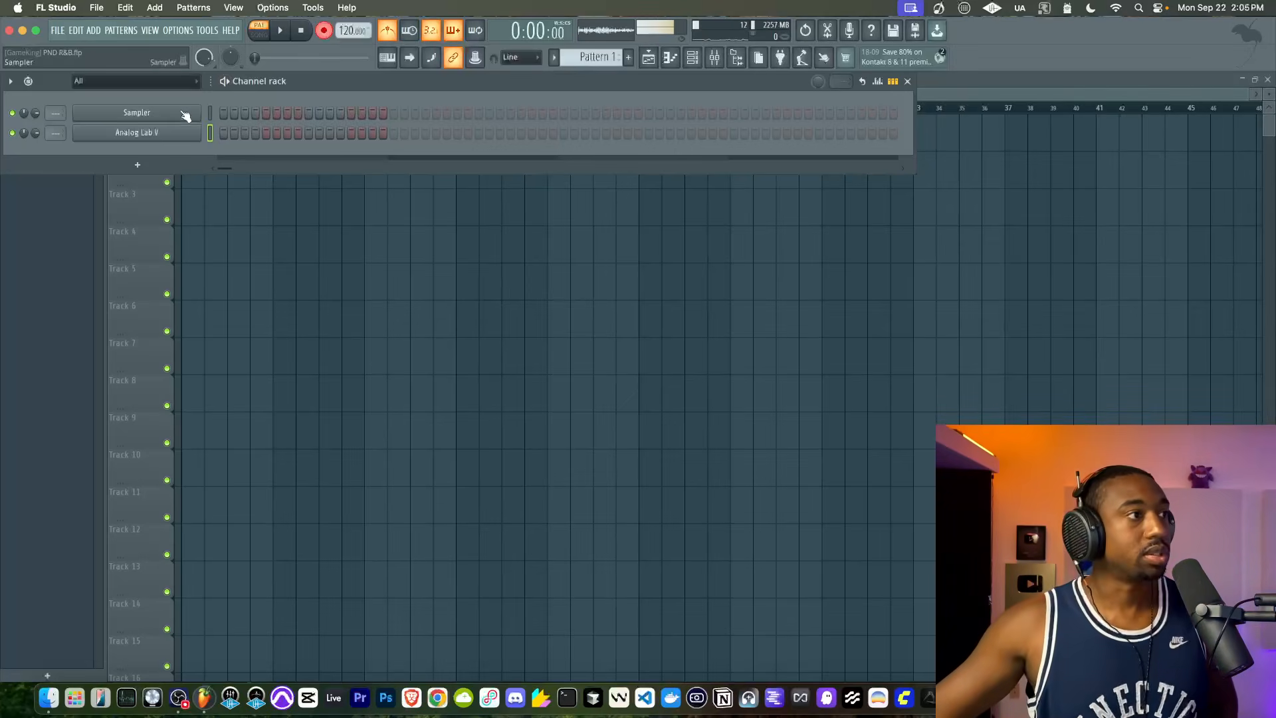
right_click(162, 135)
left_click(227, 134)
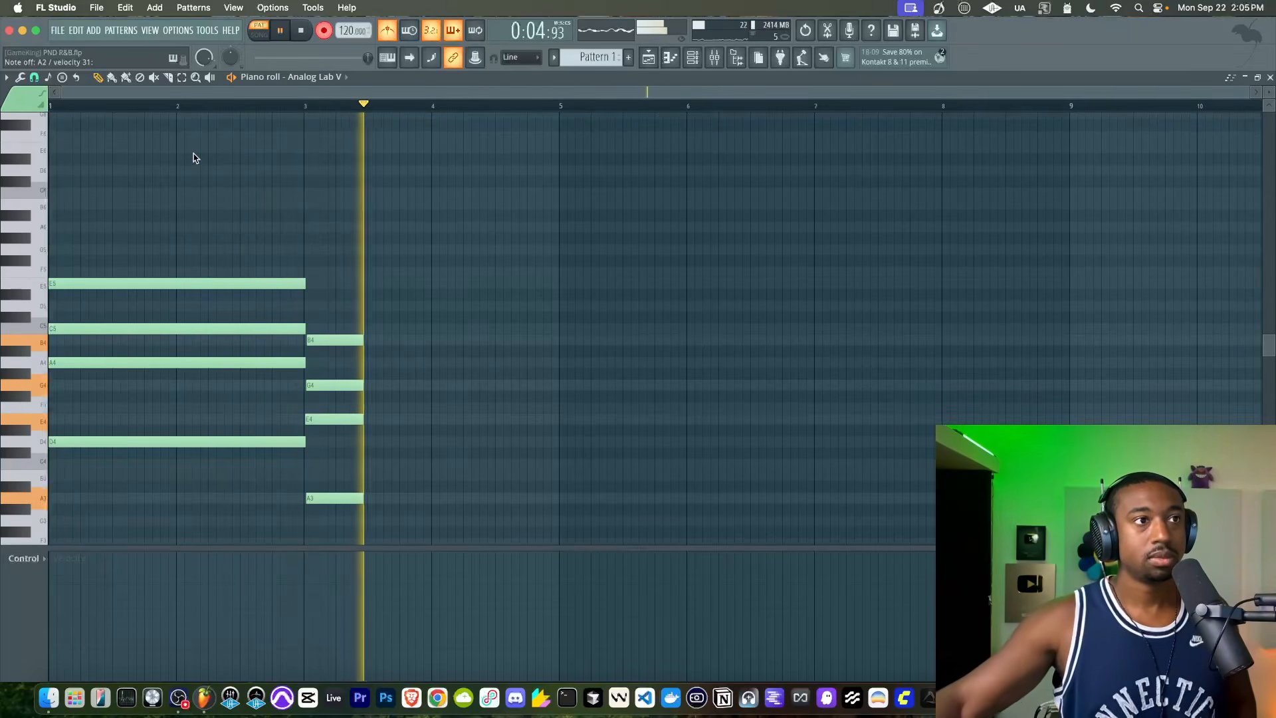
Record a 16-bar piano chord progression into Pattern 1 on the Analog Lab V channel.
left_click(728, 60)
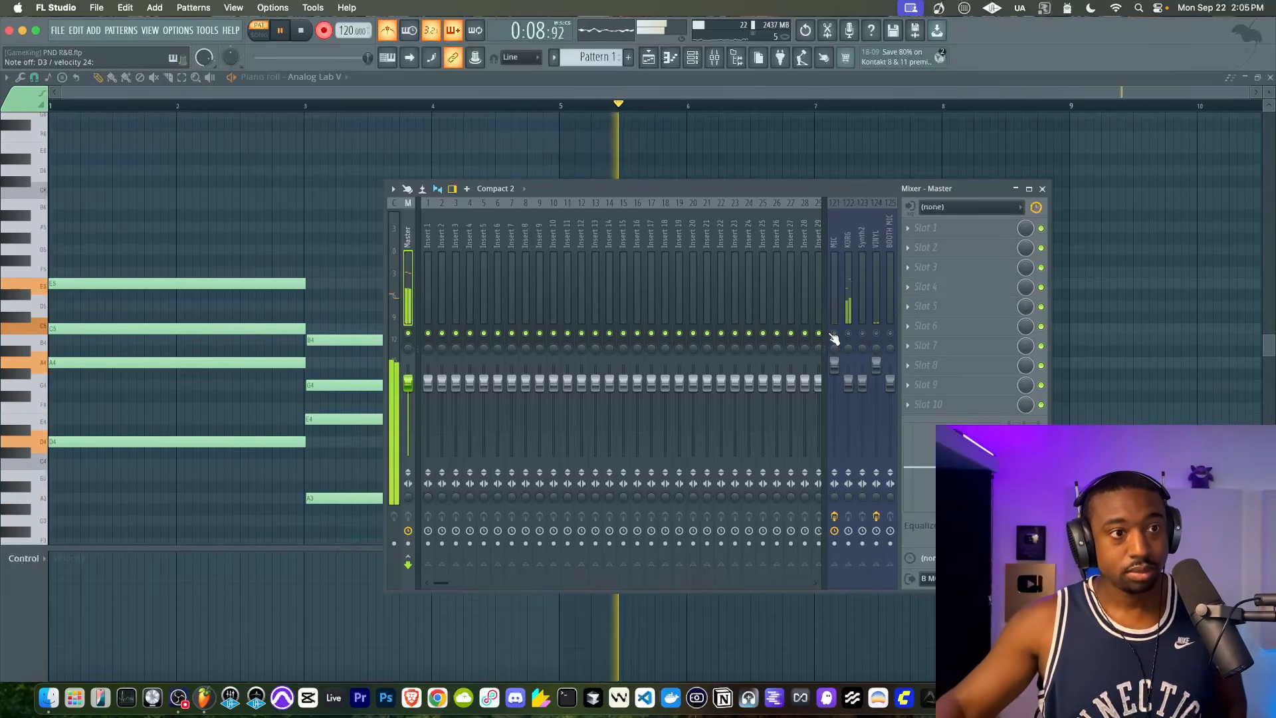
right_click(1140, 331)
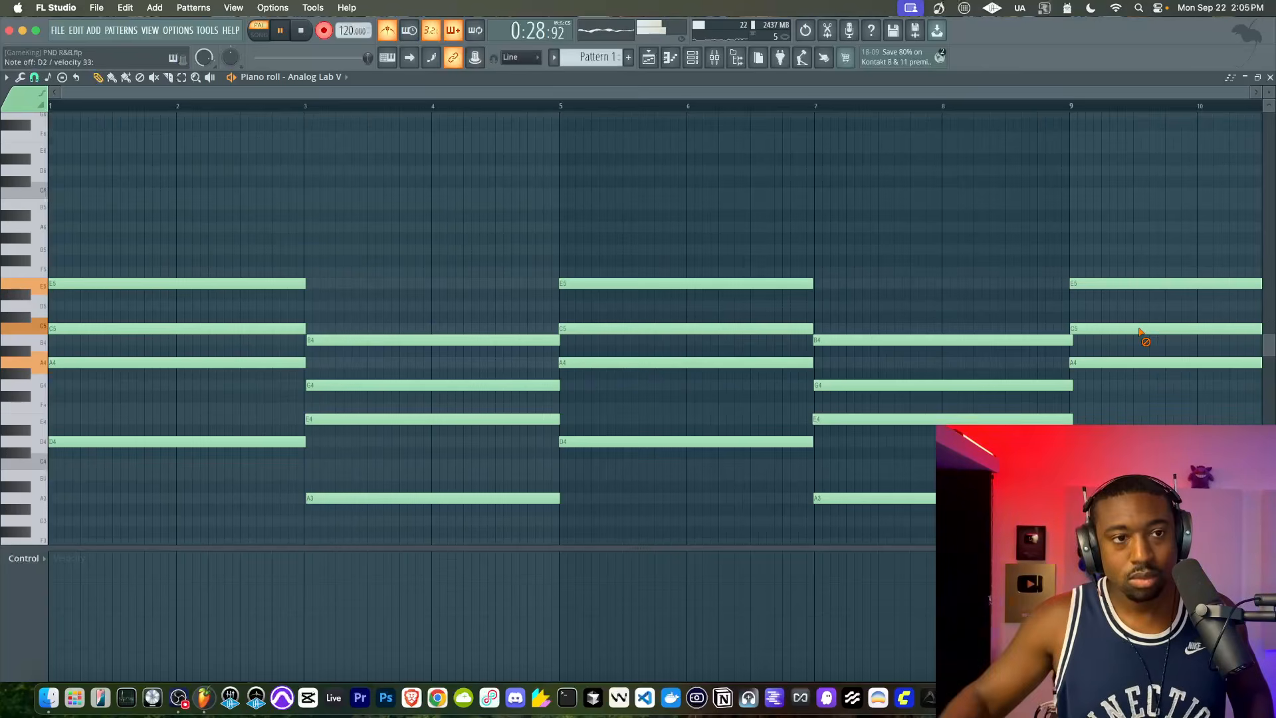
scroll(698, 336, "up", 3)
scroll(572, 429, "down", 4)
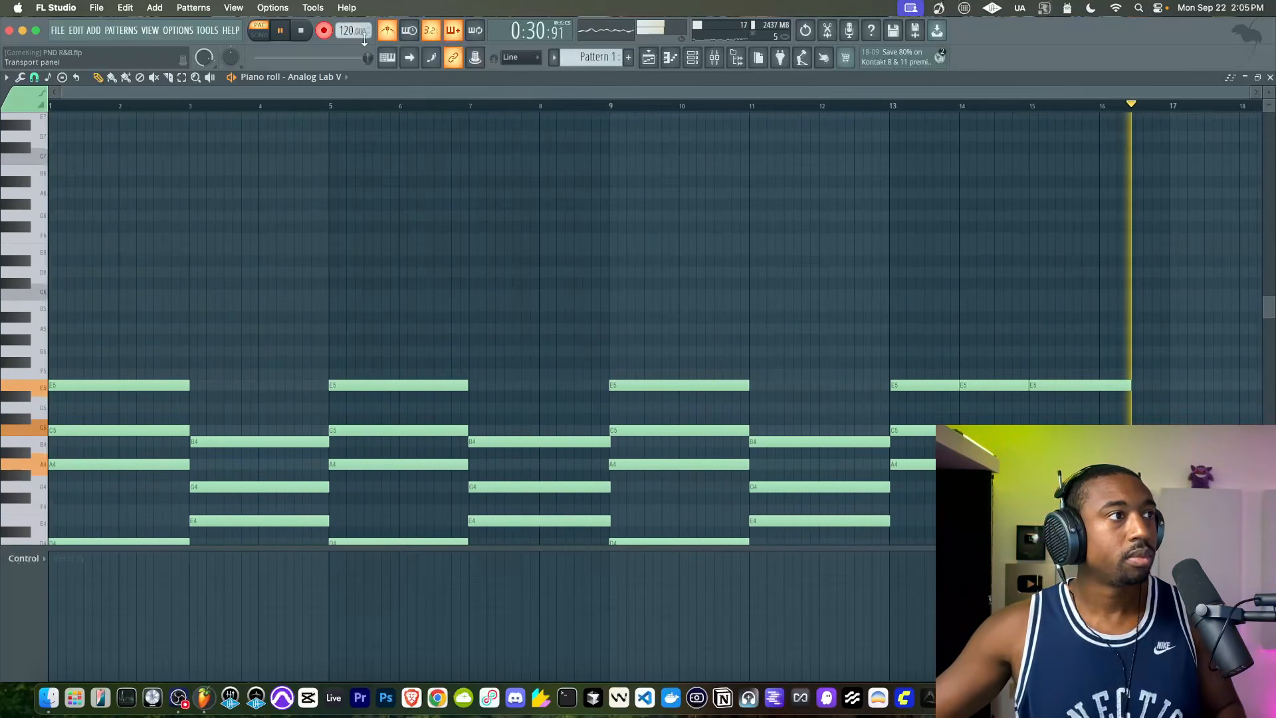
left_click(300, 30)
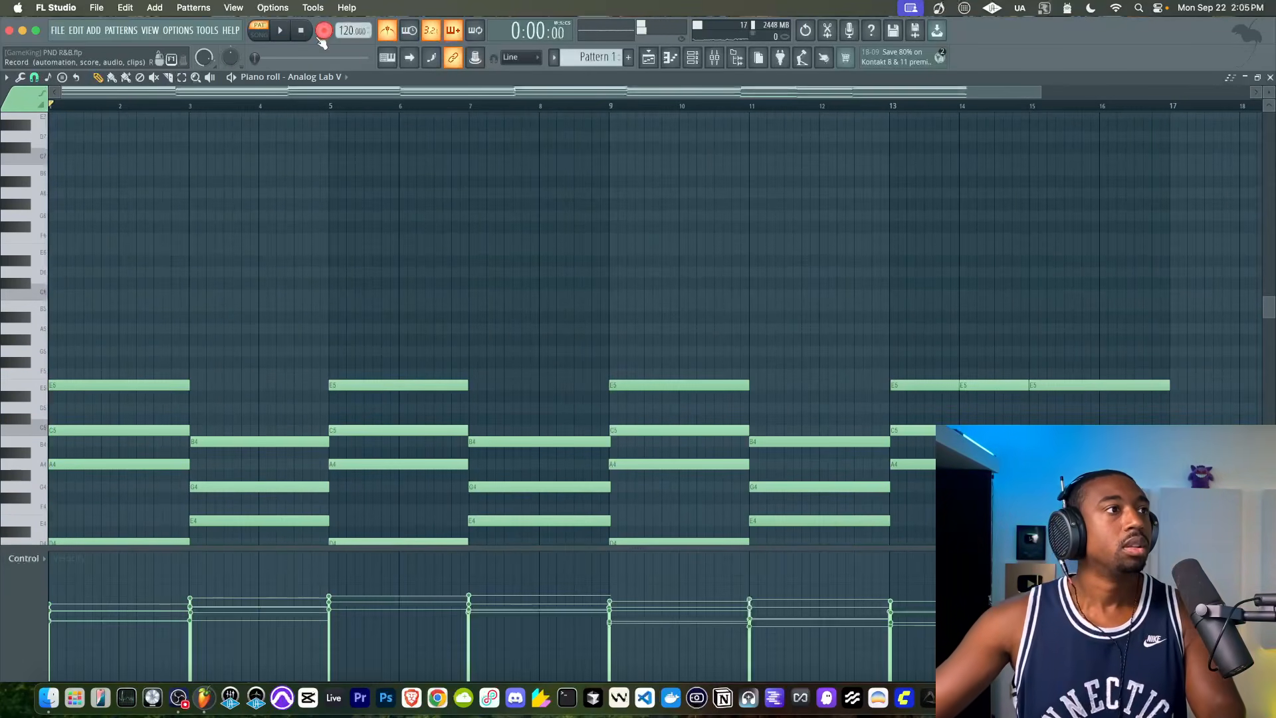
Check the mixer tracks and look over the recorded chord notes of Pattern 1.
key("space")
left_click(715, 59)
key("space")
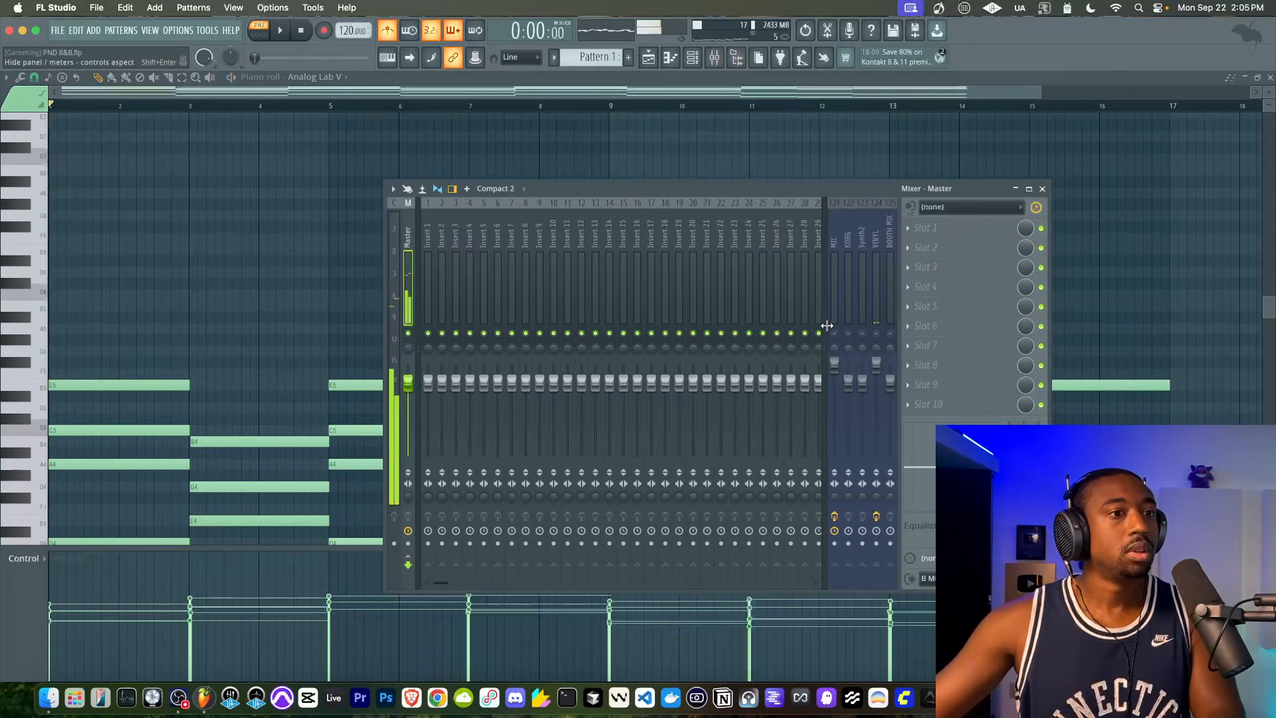
left_click_drag(826, 324, 888, 331)
right_click(1120, 283)
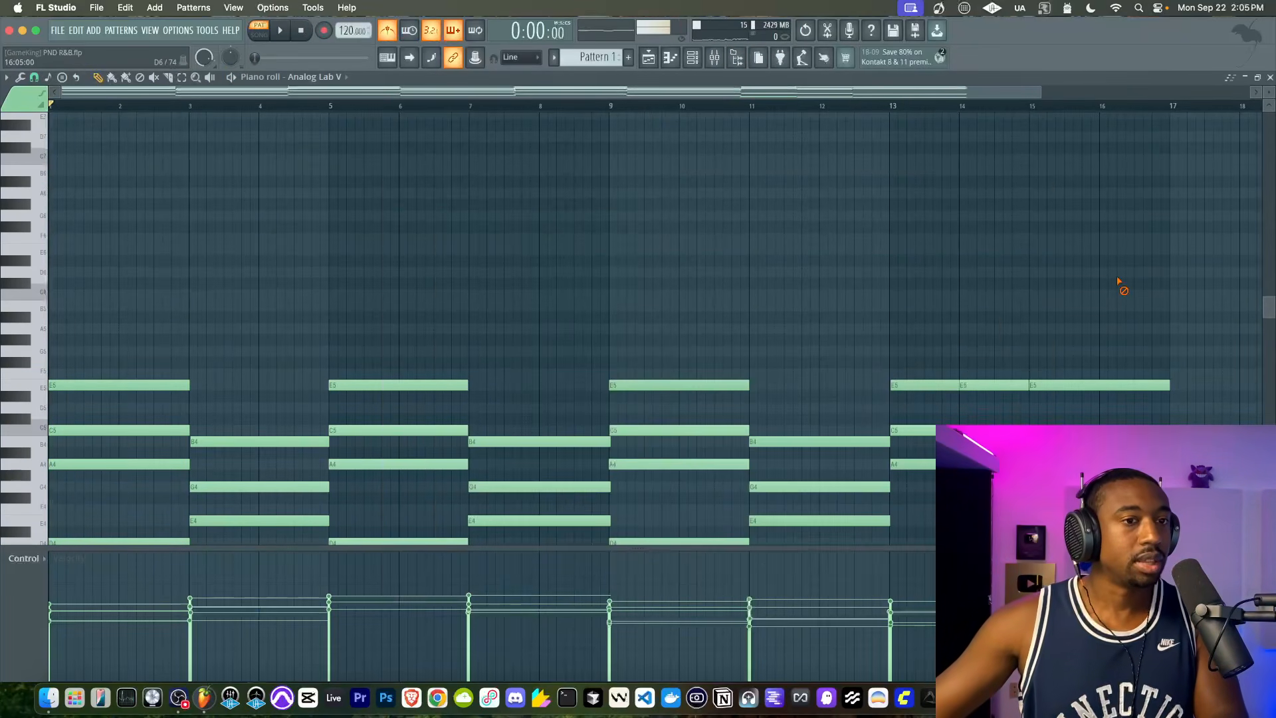
scroll(956, 334, "down", 4)
scroll(957, 333, "right", 2)
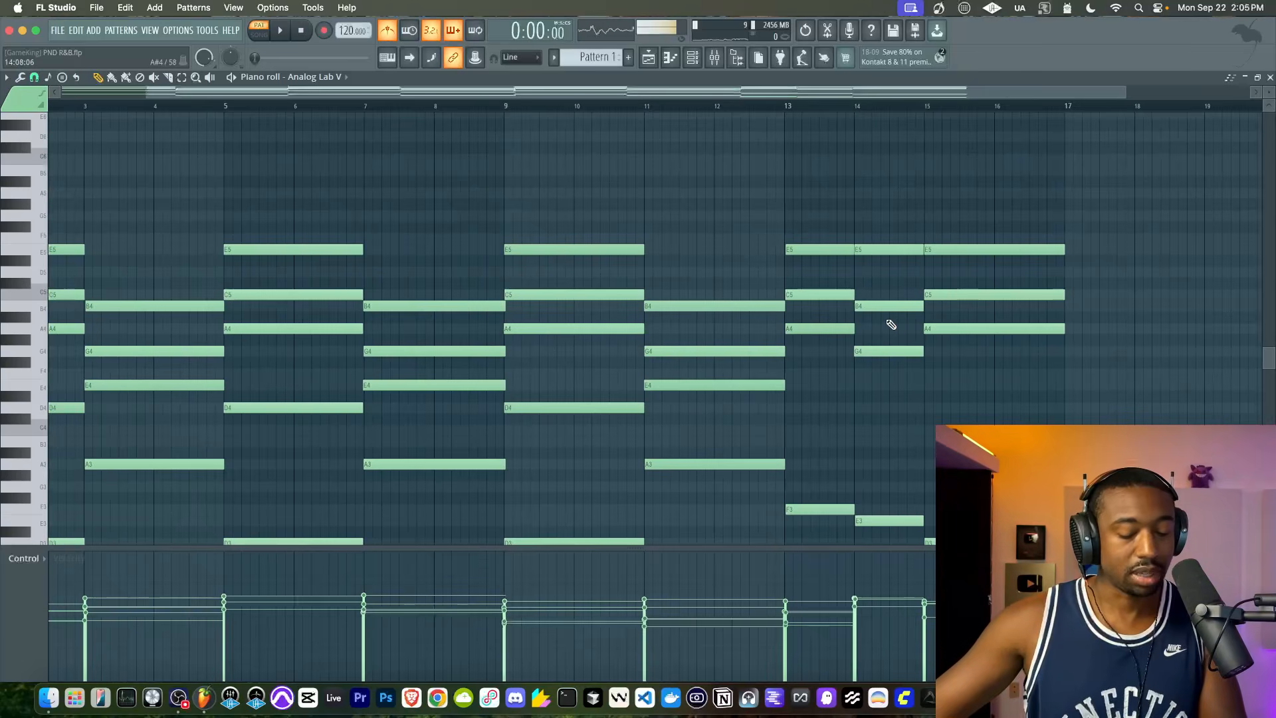
key("super+q")
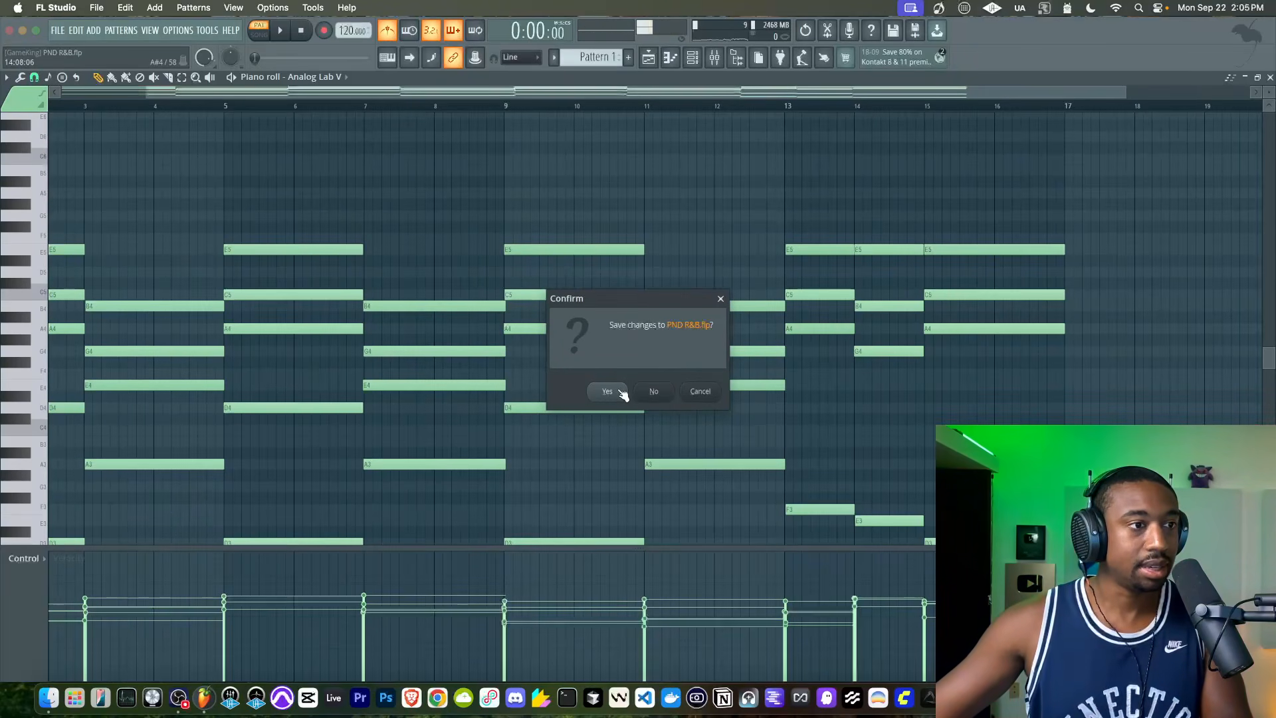
left_click(721, 299)
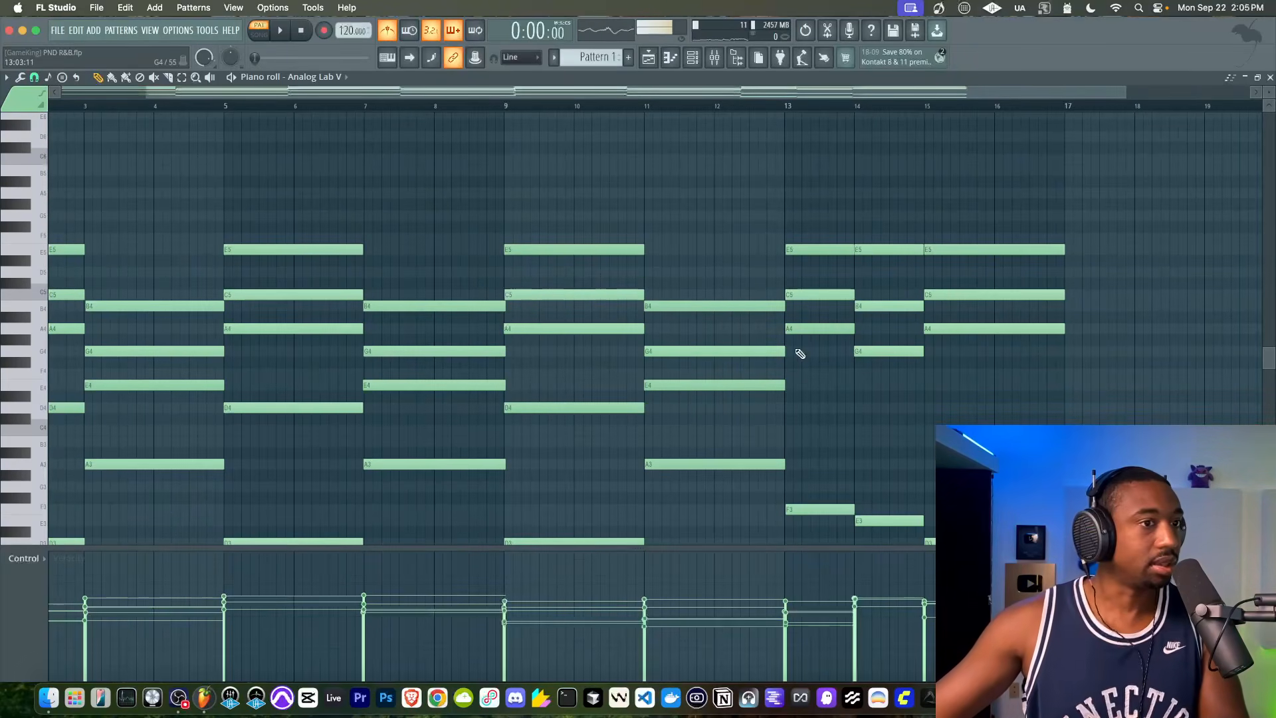
scroll(800, 354, "down", 5)
scroll(799, 353, "down", 2, "ctrl")
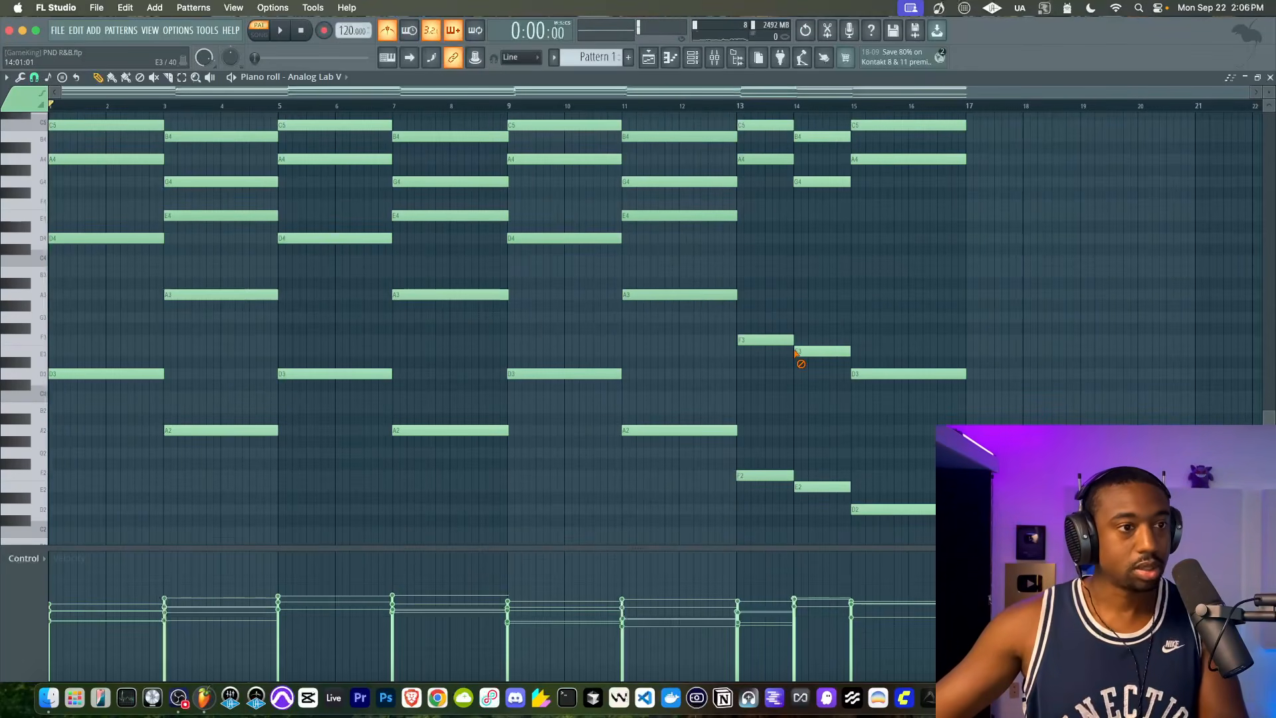
key("super+q")
left_click(721, 299)
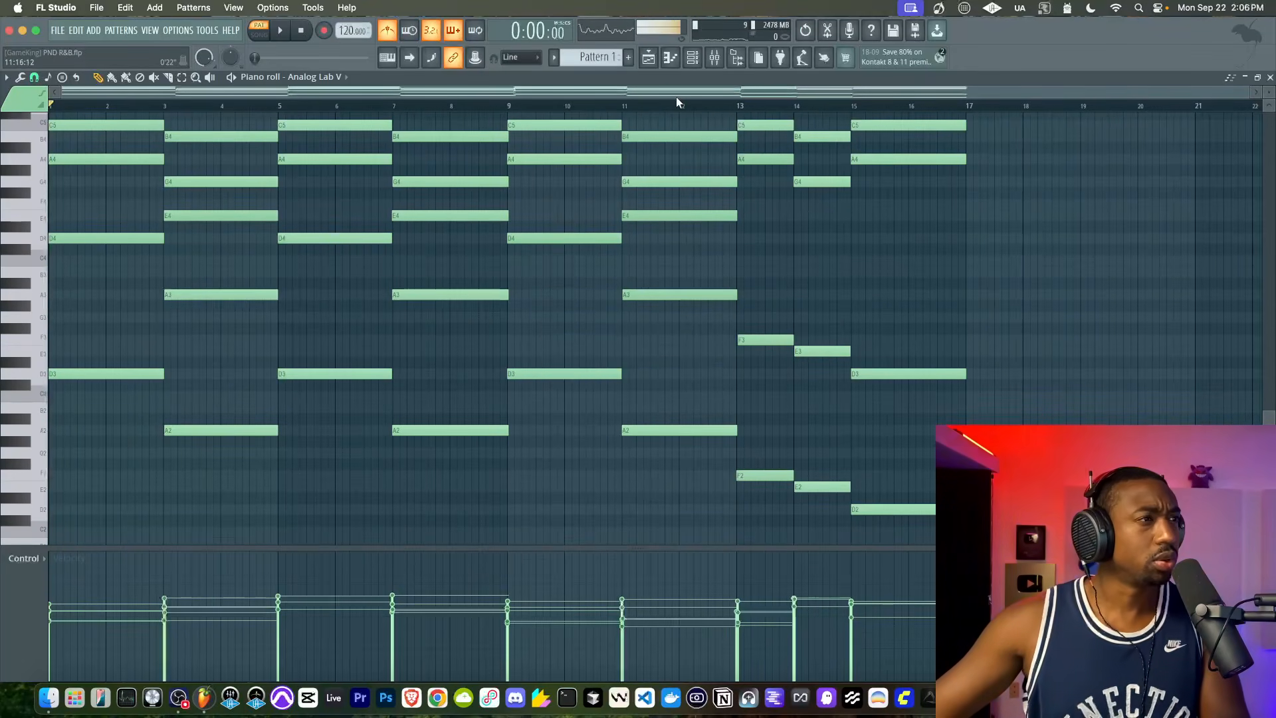
Quantize all chord notes in Pattern 1 with the Default quantizer template, including start and end times.
key("super+a")
key("alt+q")
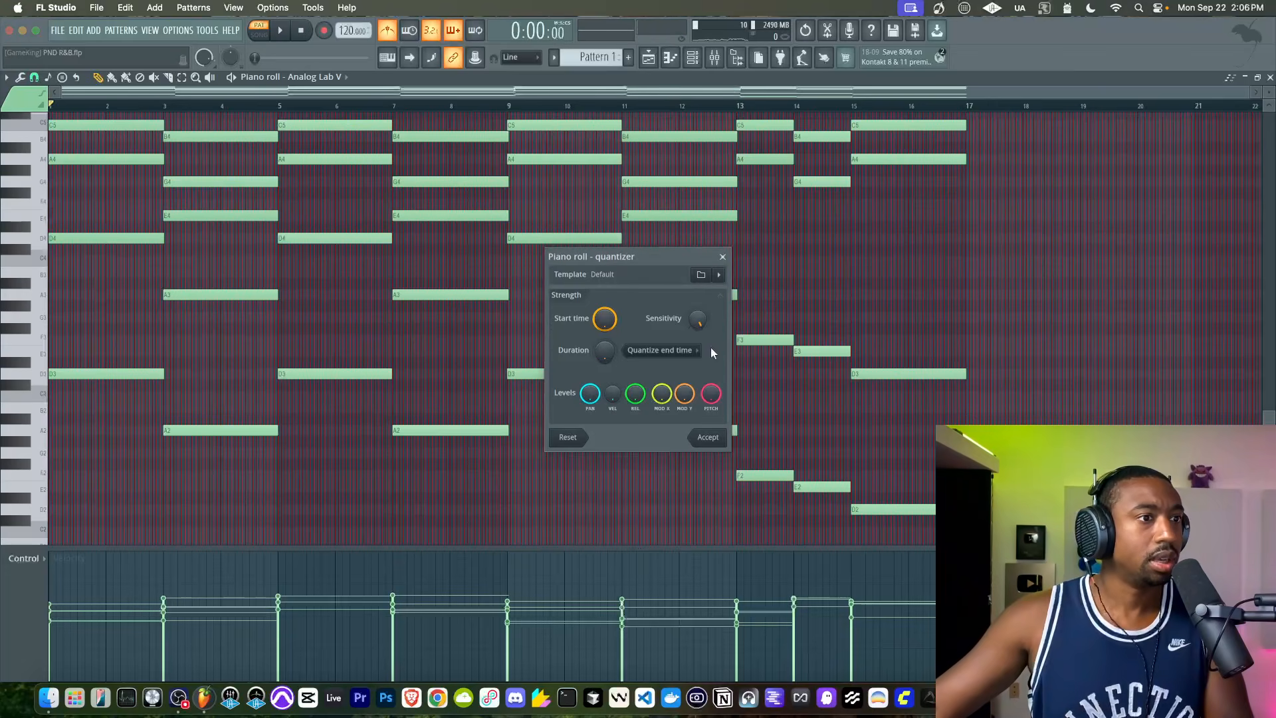
left_click(708, 437)
key("super+q")
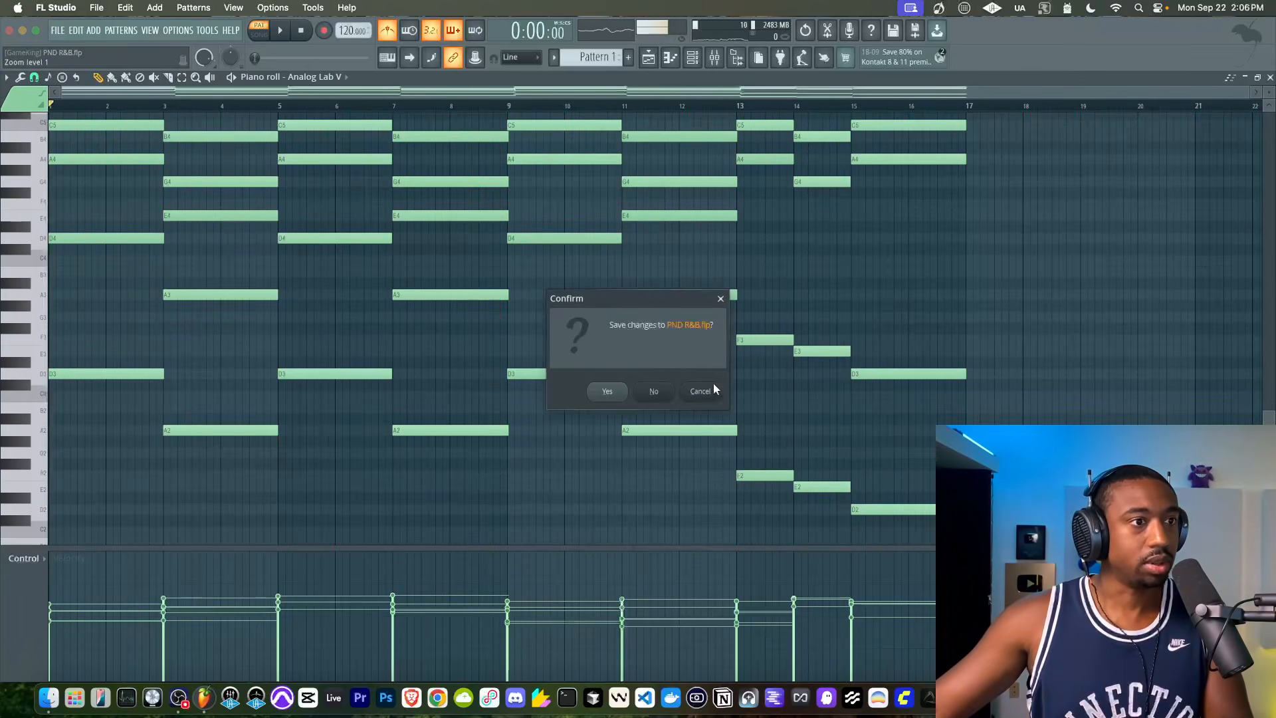
left_click(720, 300)
Place Pattern 1 at the start of Track 1 in the playlist, switch to song mode and trim the clip to end at bar 17.
scroll(717, 303, "down", 5)
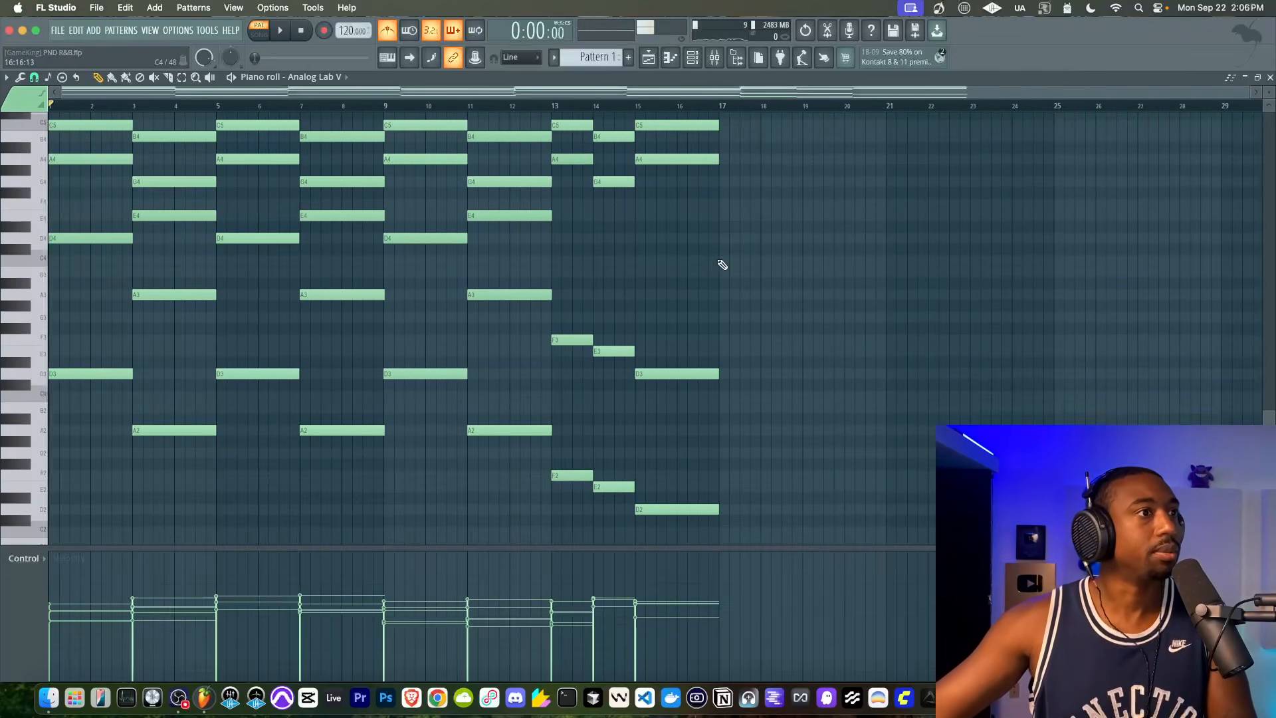
scroll(721, 263, "up", 5)
scroll(724, 265, "up", 4)
scroll(702, 288, "down", 5)
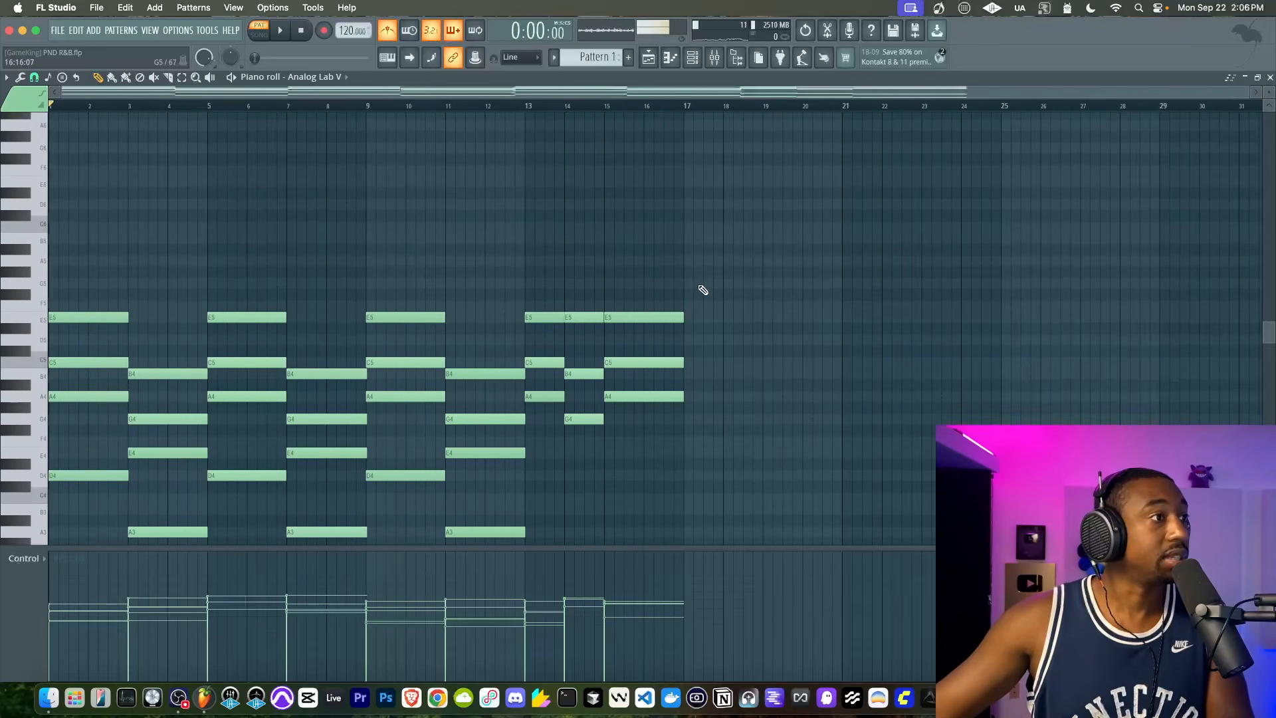
left_click(1269, 79)
left_click(1037, 193)
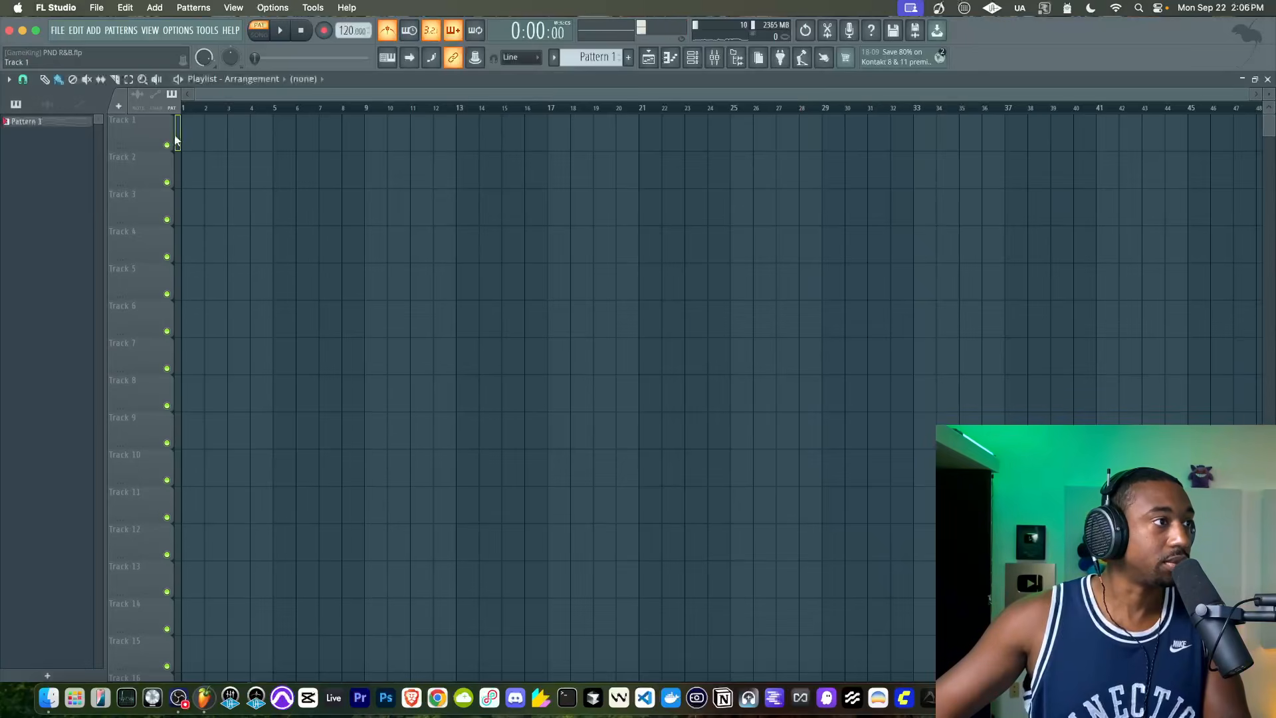
left_click(197, 140)
left_click(268, 34)
key("space")
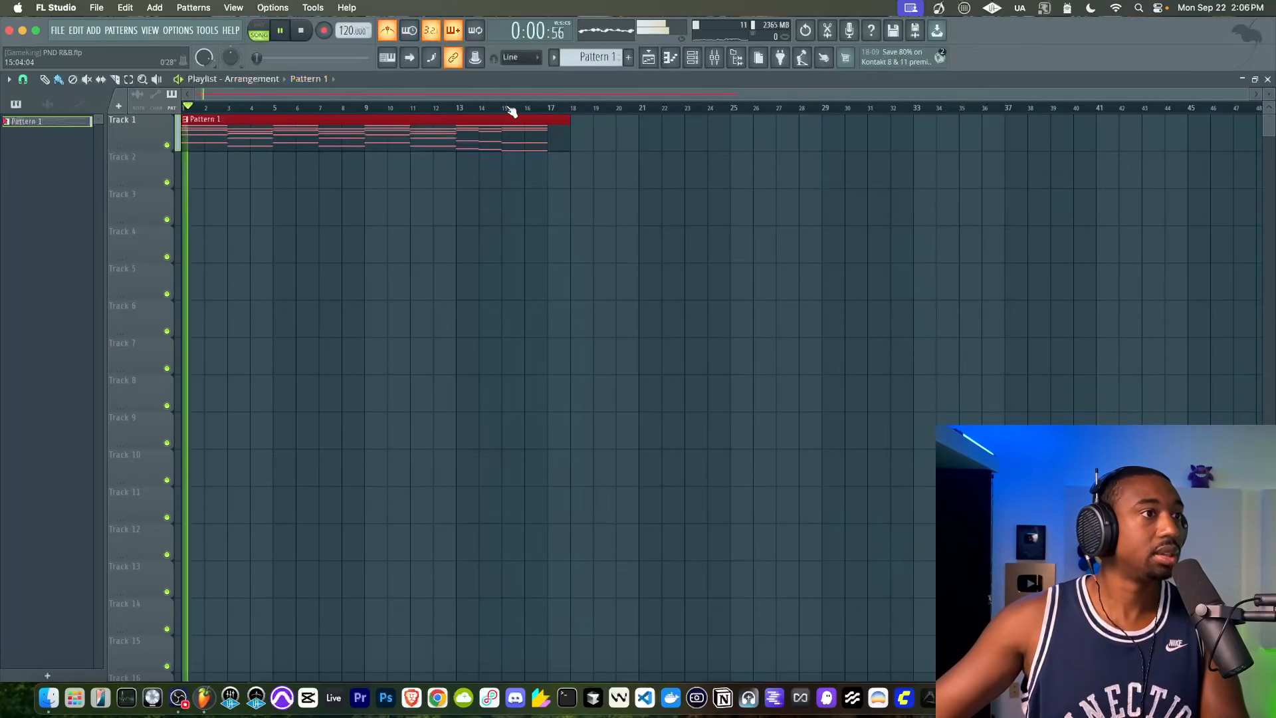
mouse_move(569, 132)
left_mouse_down()
mouse_move(526, 132)
mouse_move(547, 131)
left_mouse_up()
key("space")
Create an empty Pattern 2 and route the Analog Lab V channel to its own mixer insert.
left_click(691, 58)
key("F4")
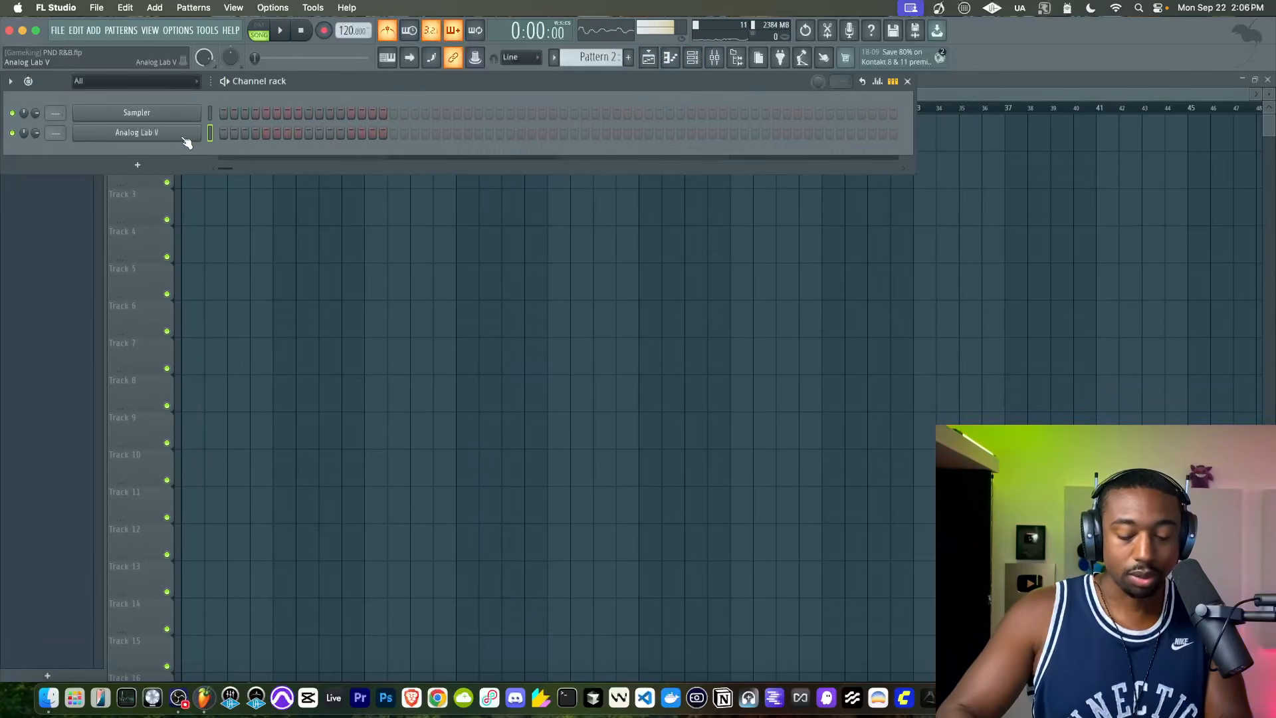
key("ctrl+l")
Add a second Analog Lab V instance and open its Euphoria sound bank.
left_click(158, 171)
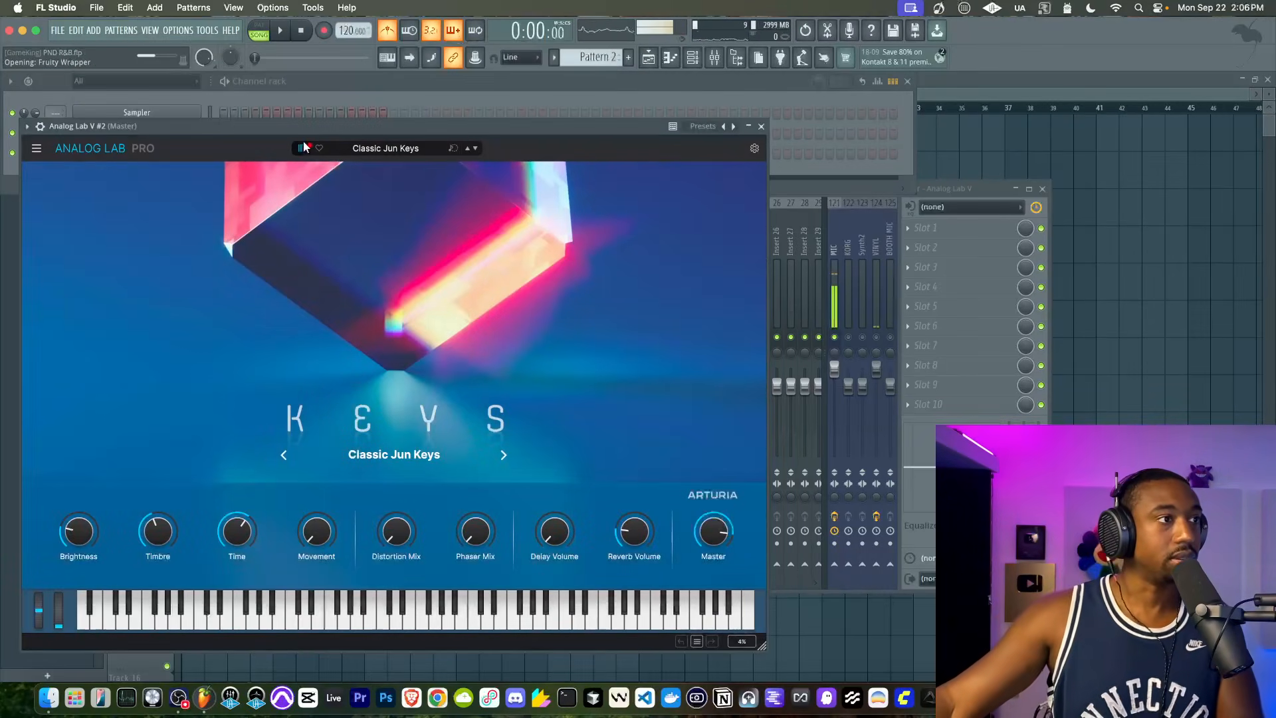
left_click(303, 147)
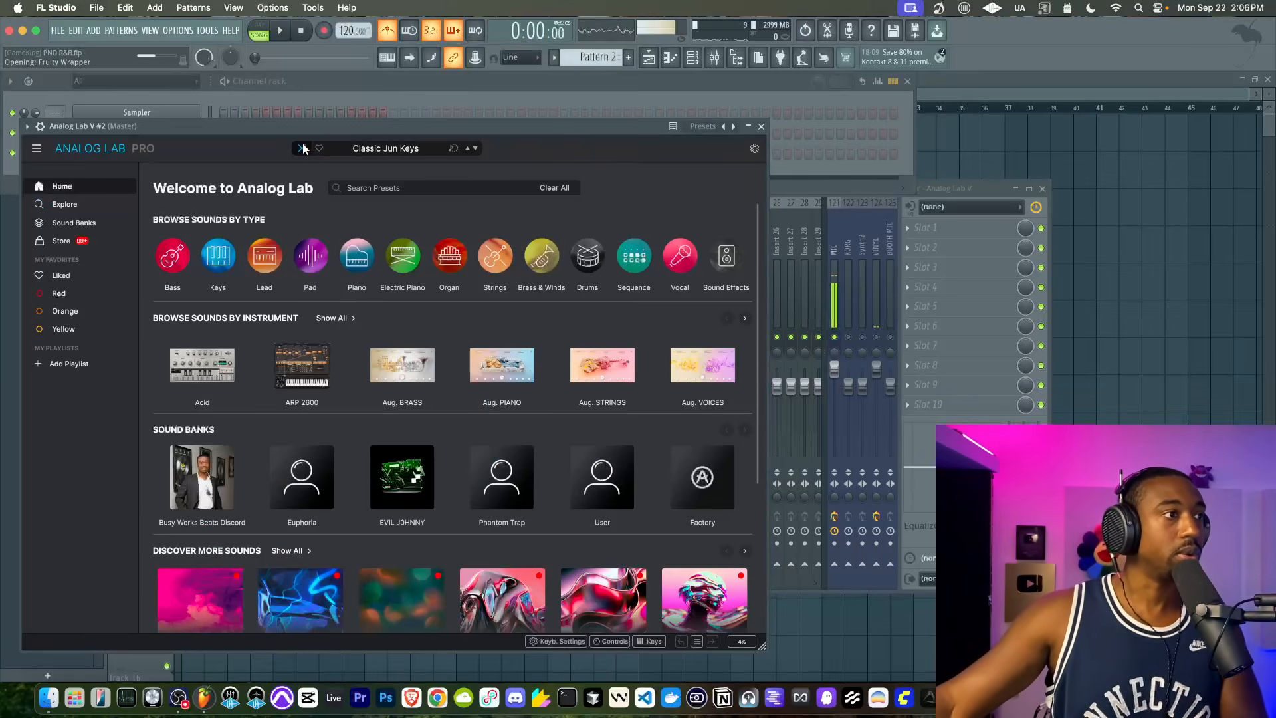
left_click(87, 222)
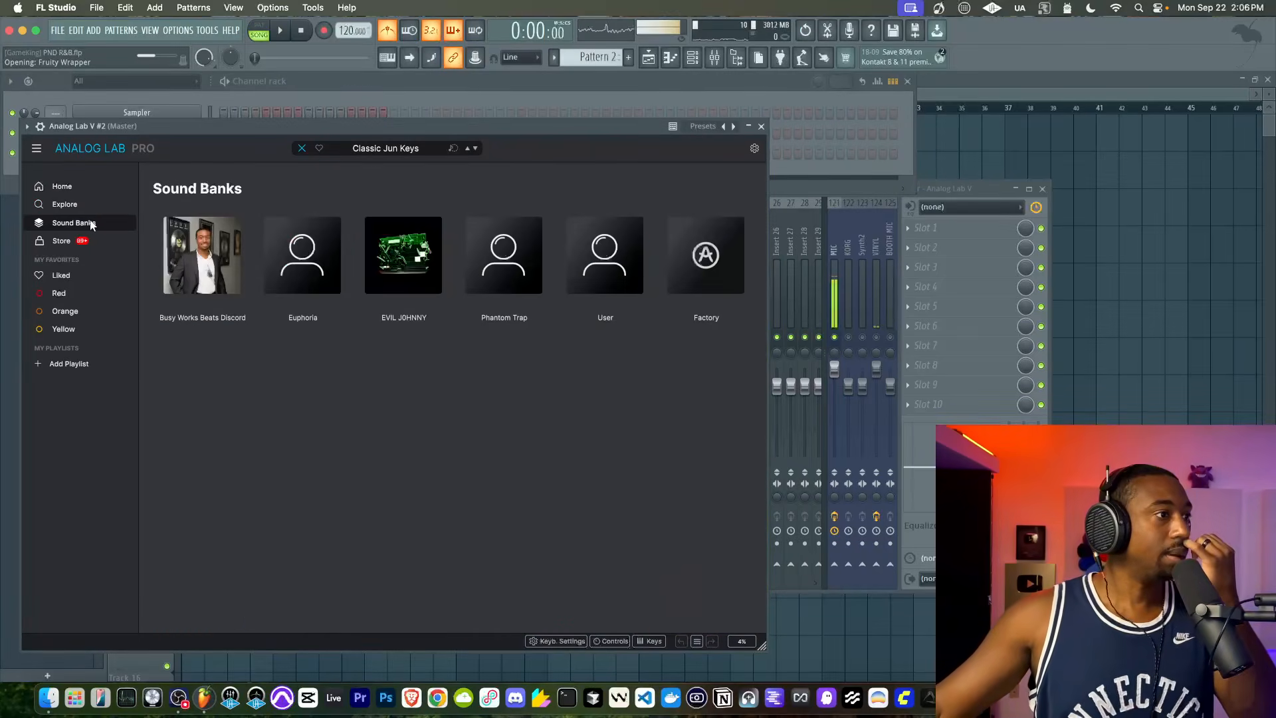
left_click(325, 288)
scroll(312, 357, "down", 3)
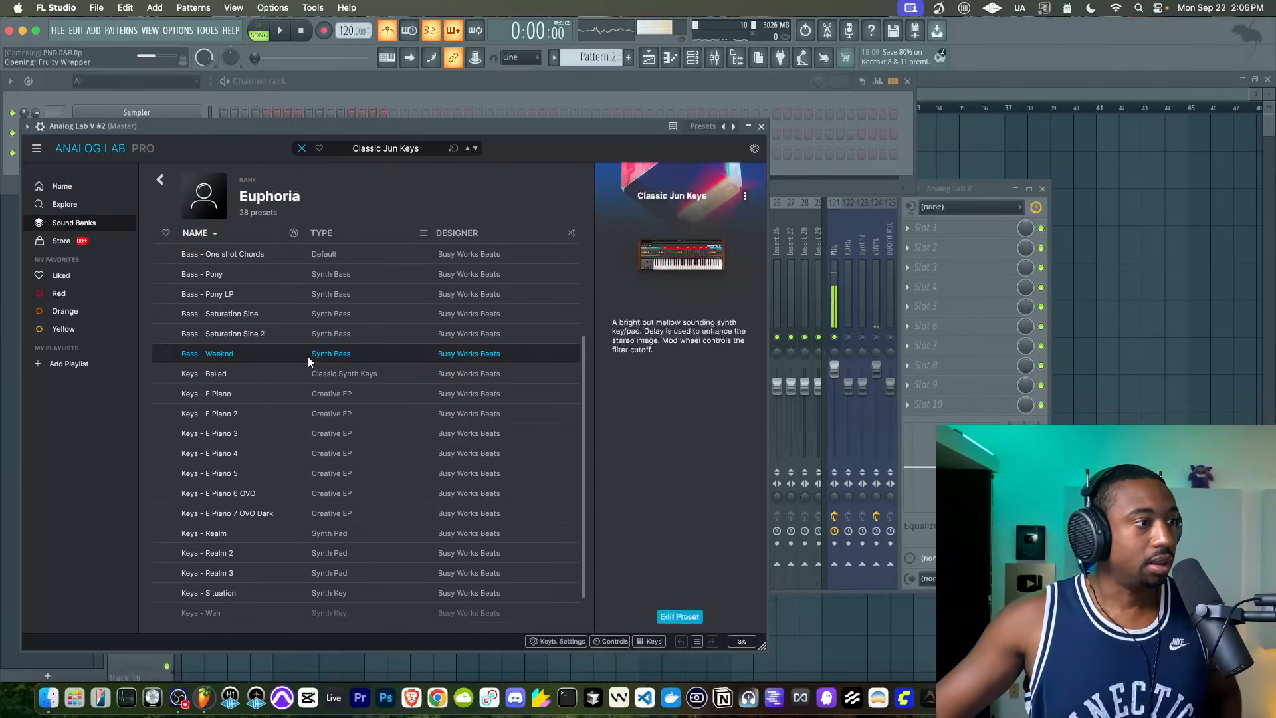
Audition the bass presets Saturation Sine and Pony LP, and load Bass - Saturation Sine 2.
scroll(281, 569, "down", 1)
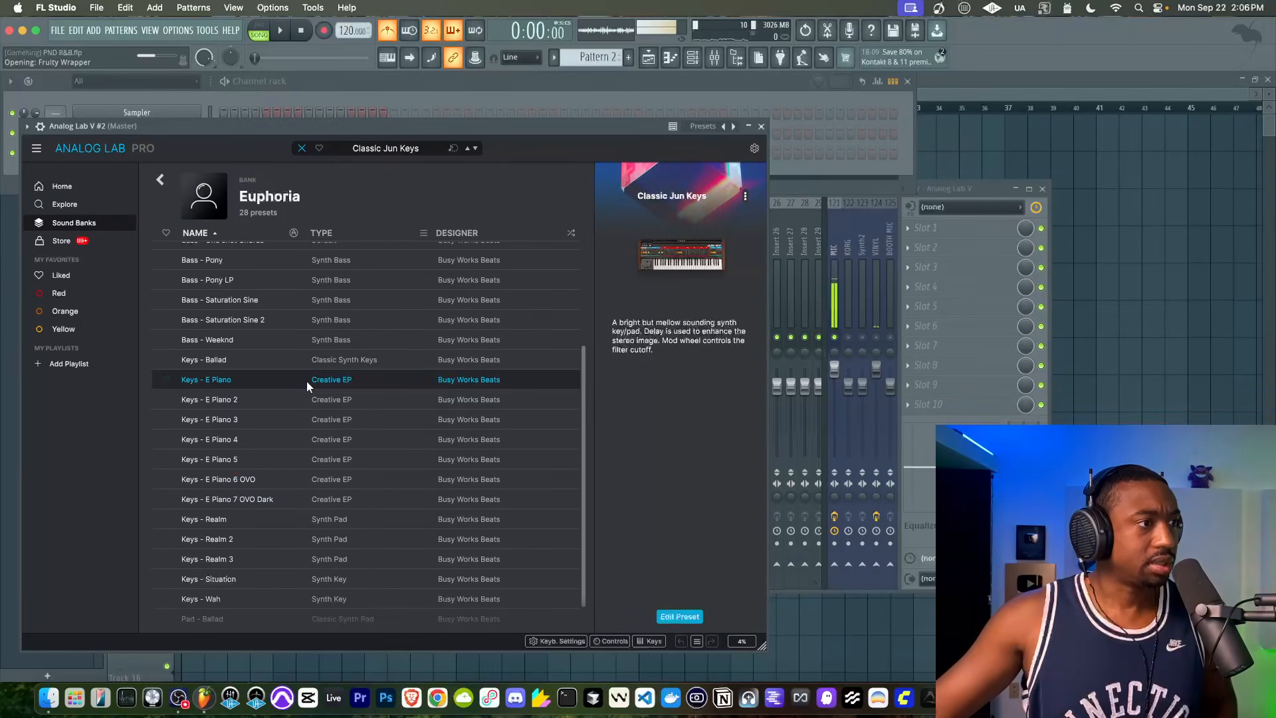
scroll(306, 384, "up", 1)
left_click(319, 332)
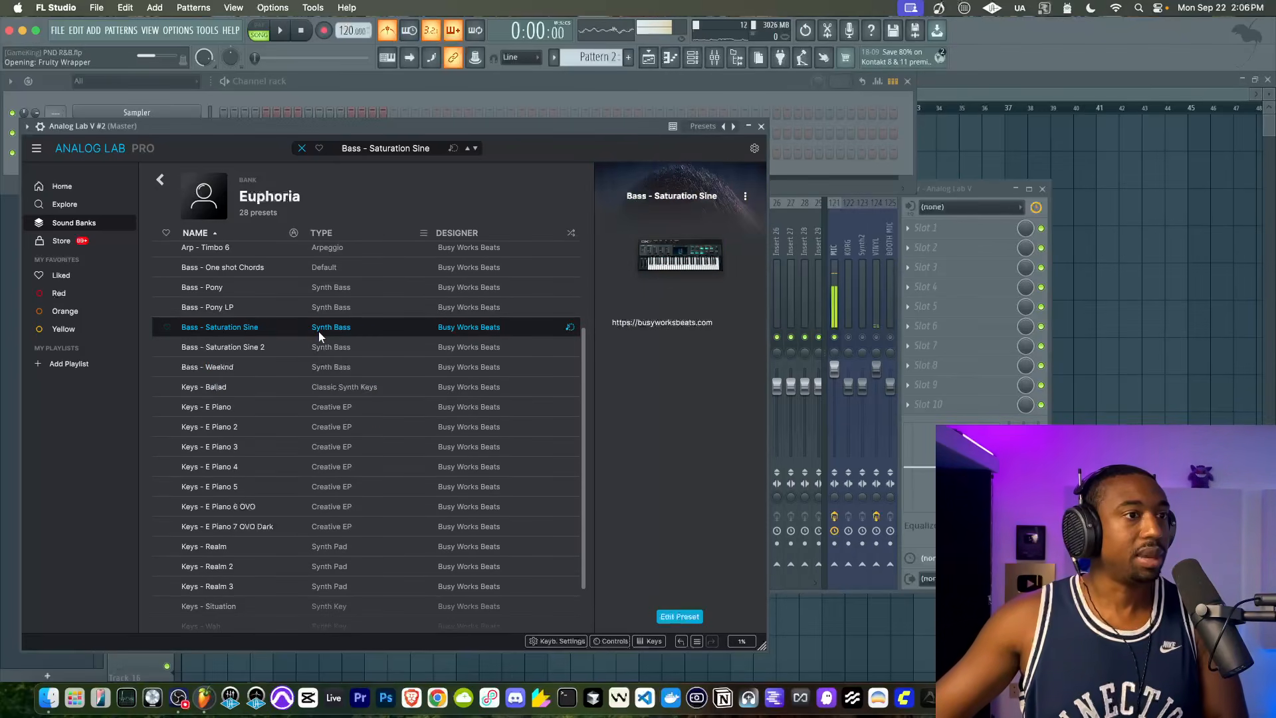
left_click(315, 308)
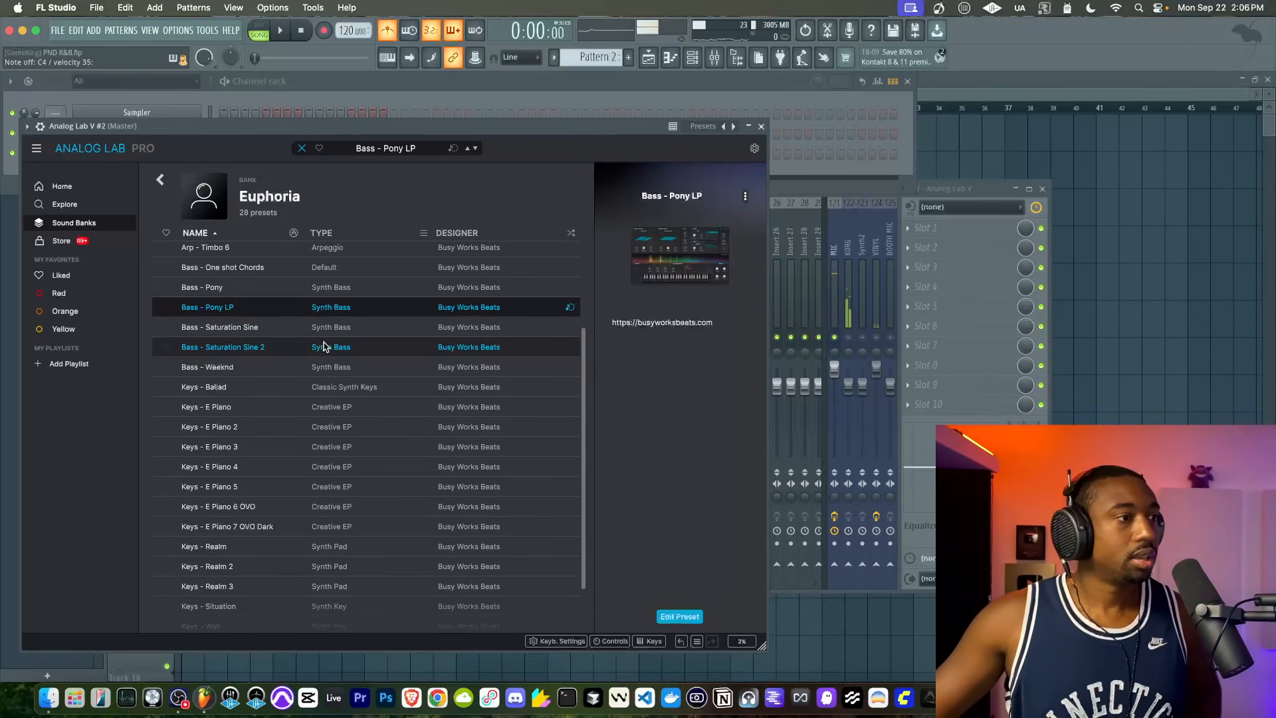
left_click(321, 343)
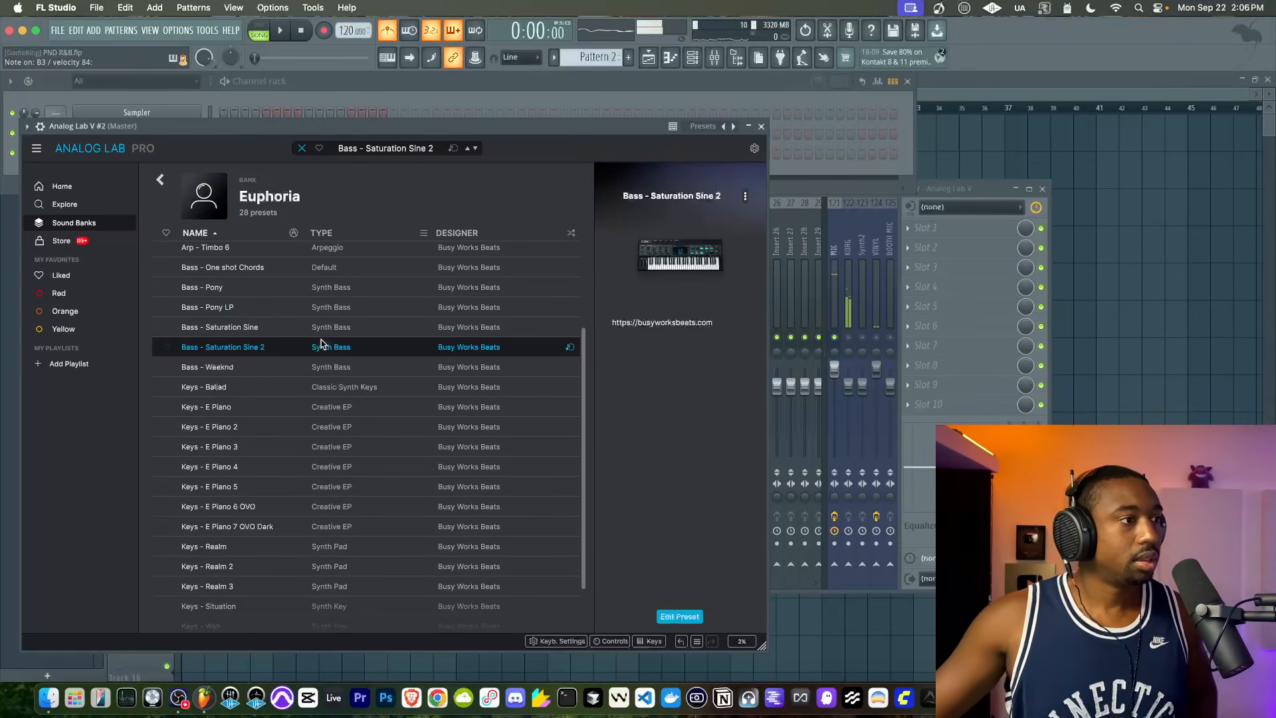
left_click(761, 126)
Try to record a bass line into Pattern 2 over the chord progression in song mode.
right_click(362, 253)
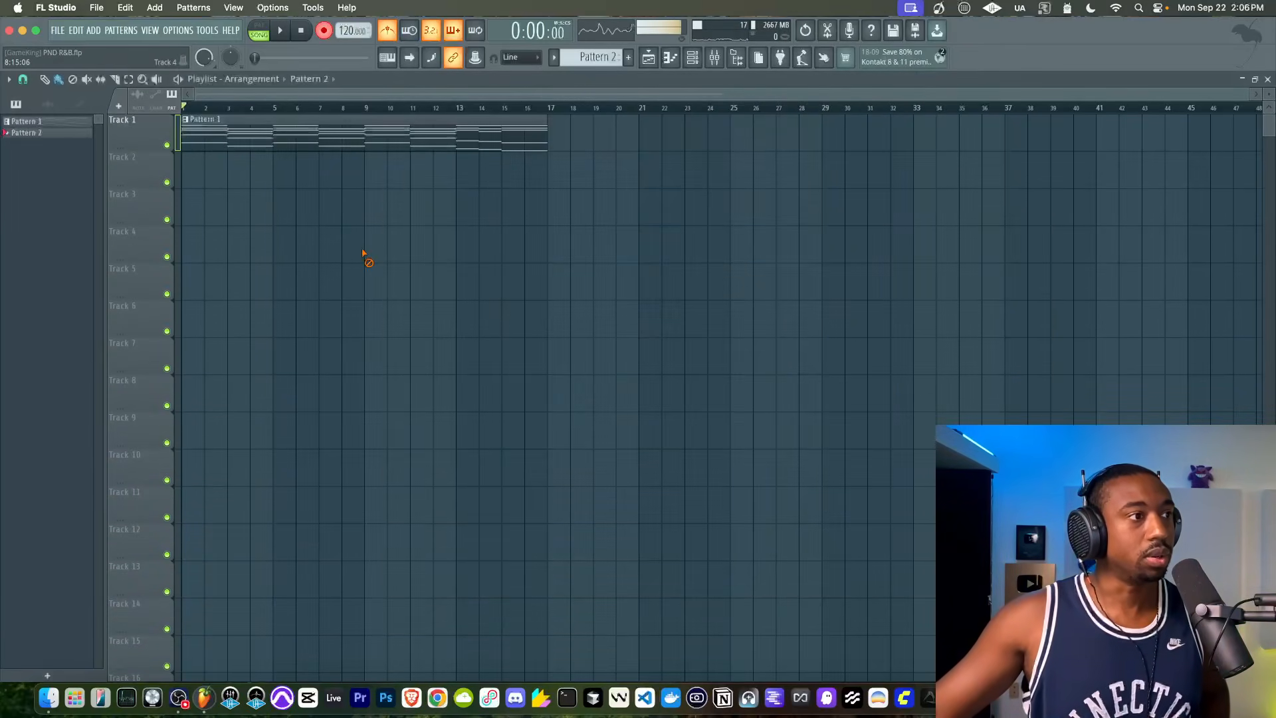
left_click(723, 58)
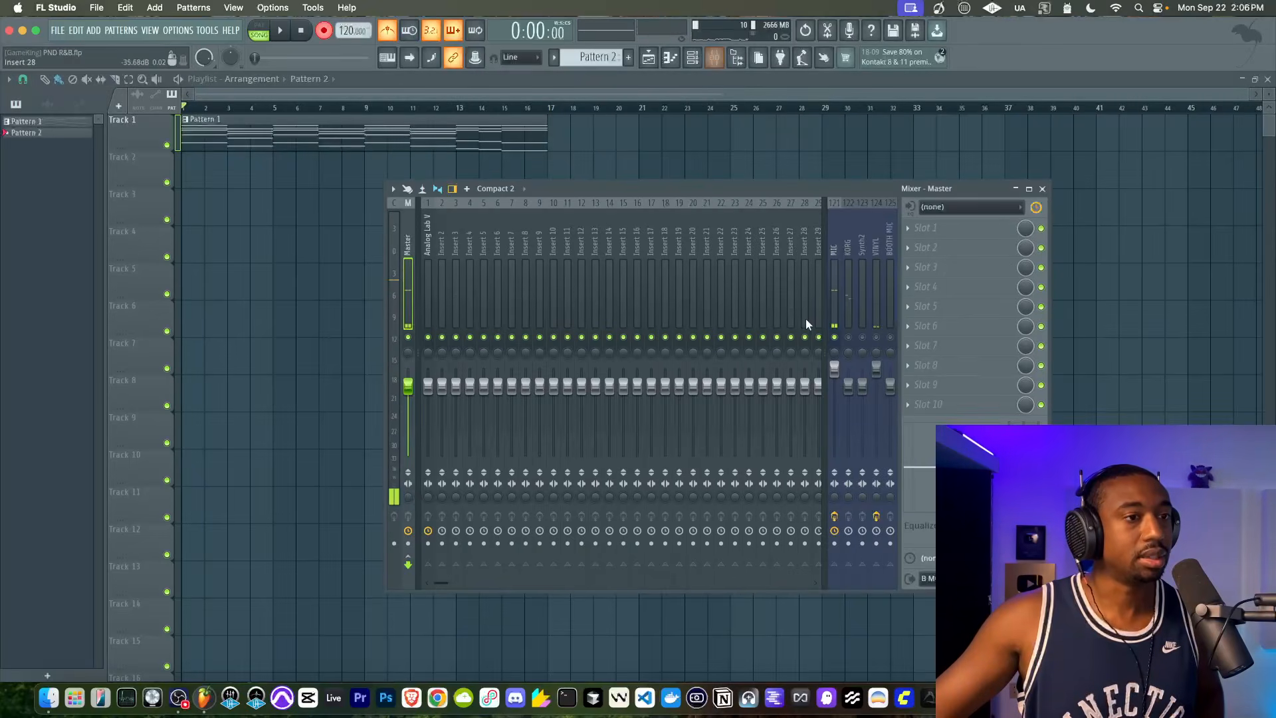
left_click(280, 32)
right_click(292, 221)
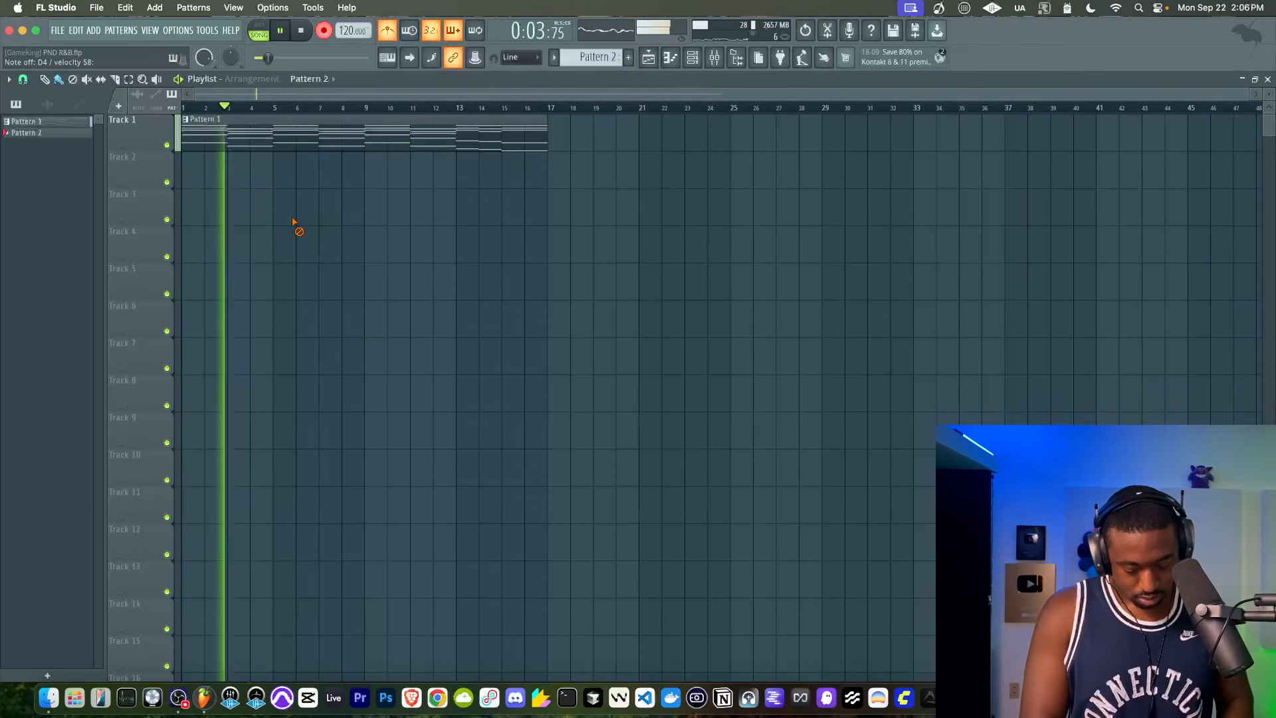
key("space")
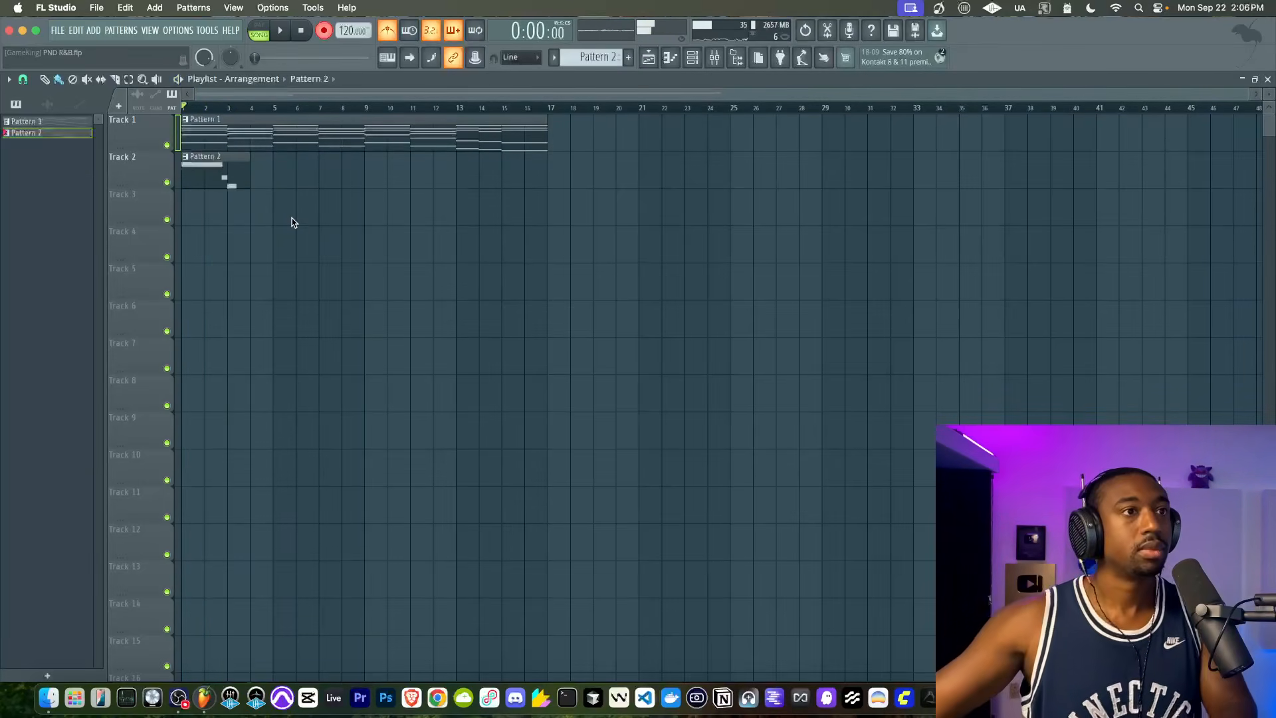
Open the audio settings and delete the Pattern 2 clip from Track 2 of the playlist.
left_click(178, 29)
left_click(192, 68)
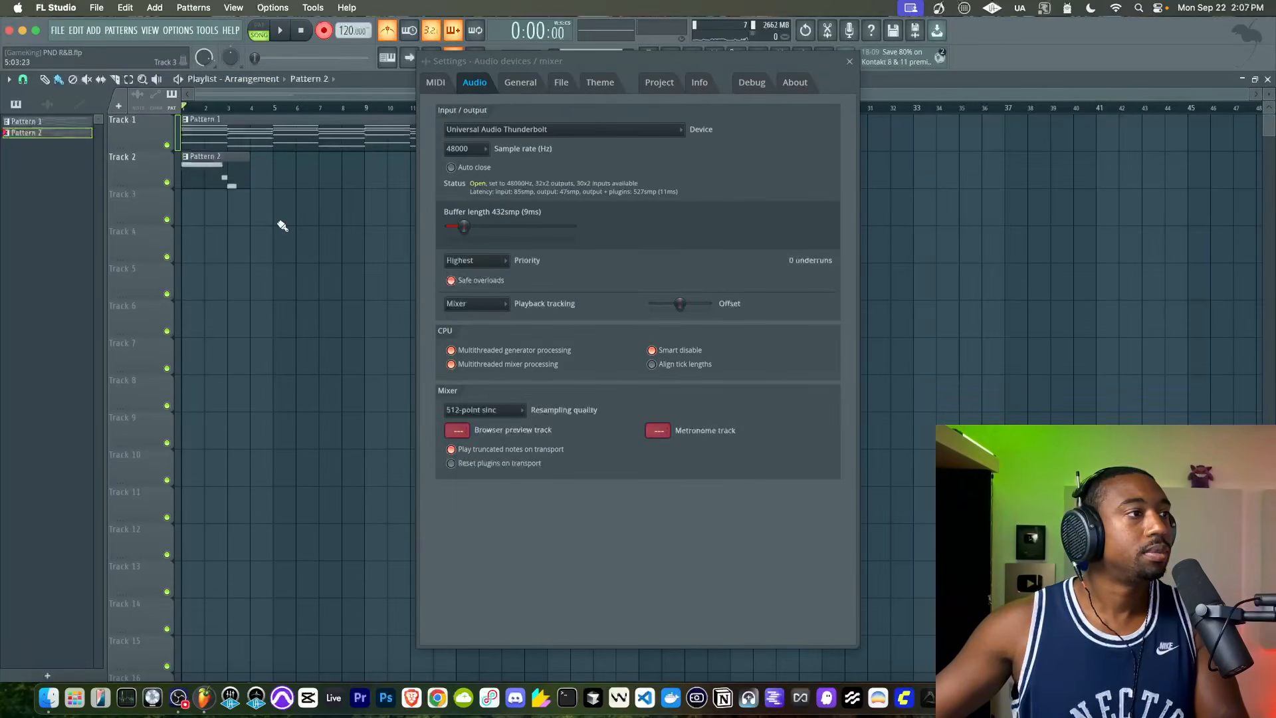
right_click(242, 185)
key("space")
key("space")
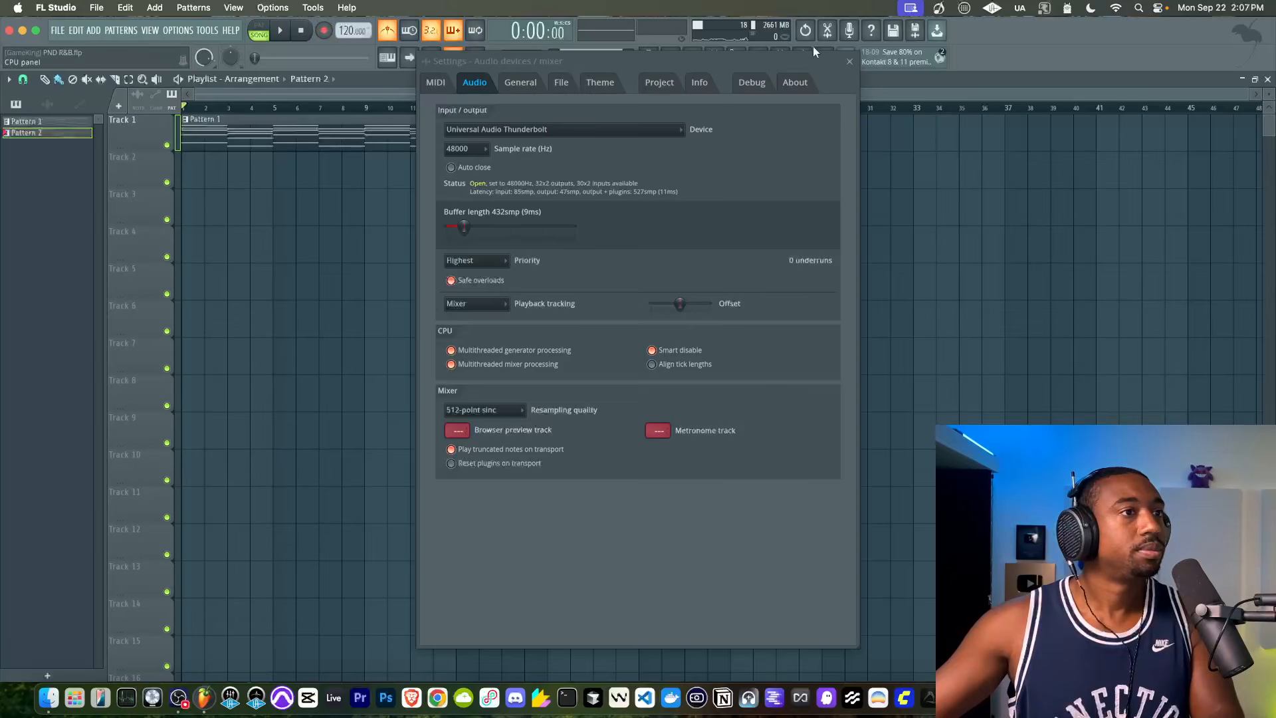
Close the audio settings and record a bass line over the chords into a new pattern, Pattern 3.
left_click(848, 61)
key("F4")
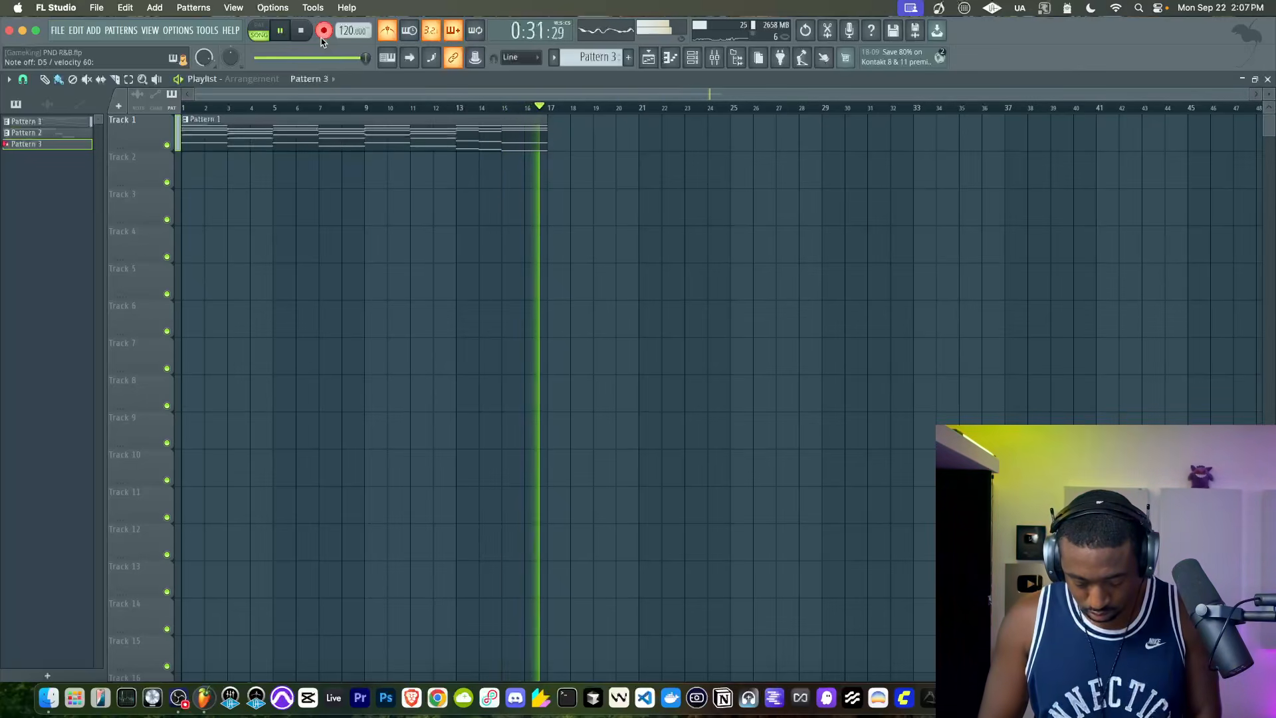
key("space")
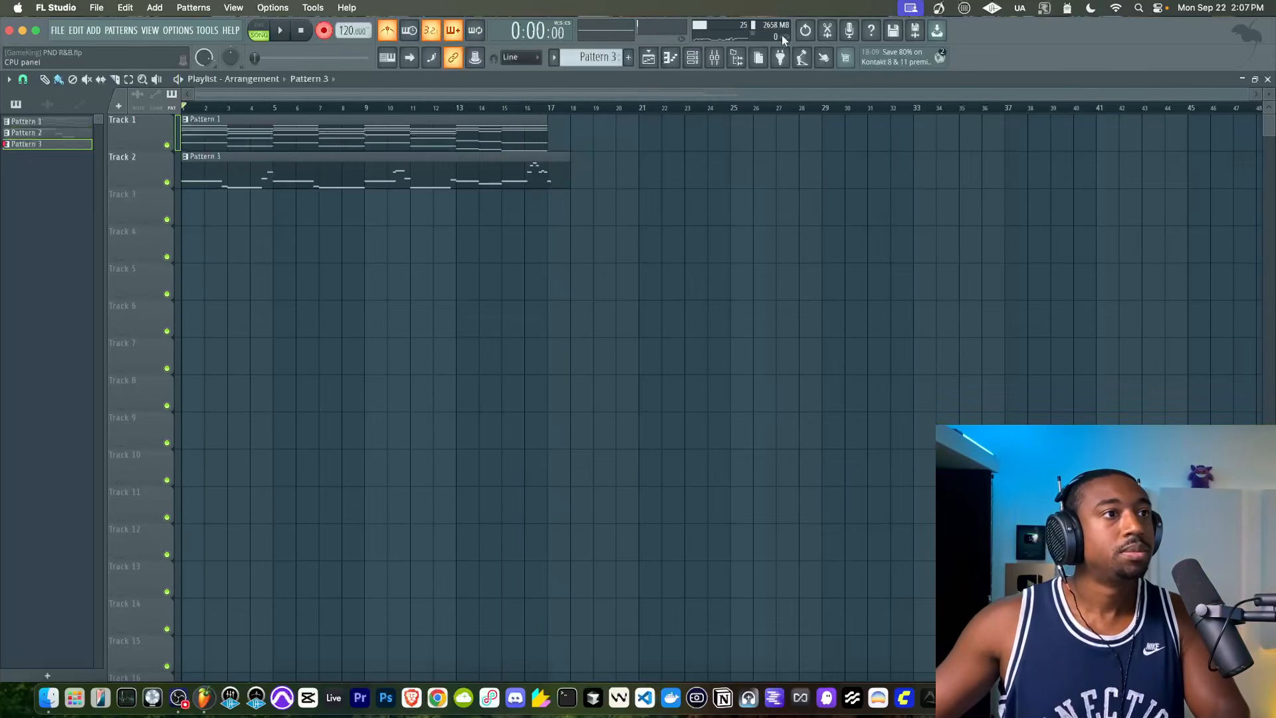
key("F9")
key("F9")
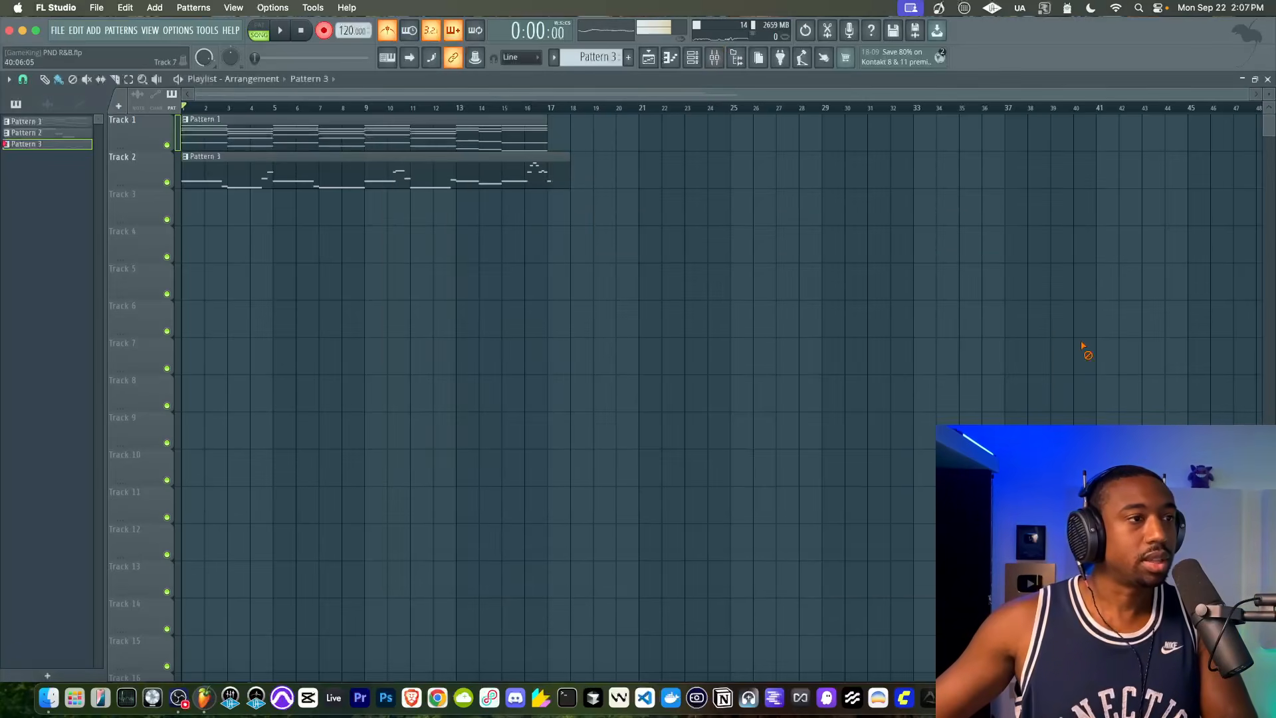
Quantize the recorded bass notes of Pattern 3 using the default quantizer template.
double_click(449, 177)
scroll(197, 384, "up", 3)
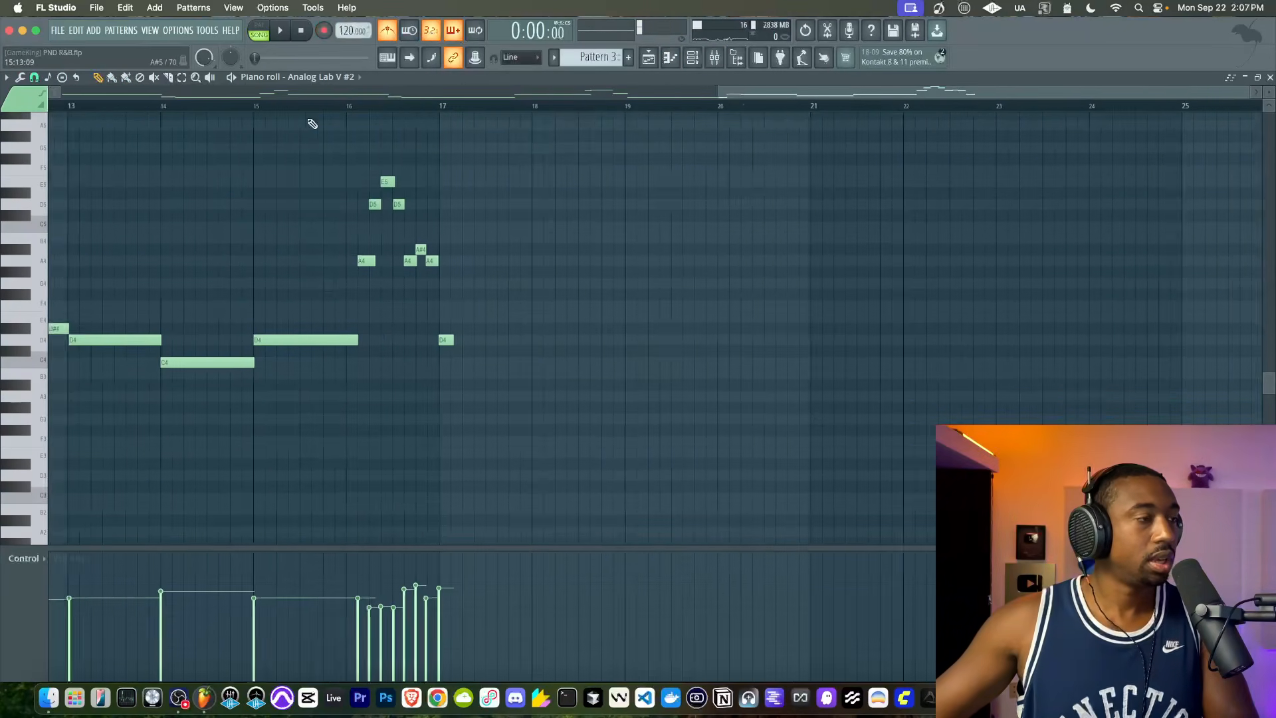
scroll(434, 246, "left", 5)
scroll(434, 246, "up", 2)
key("alt+q")
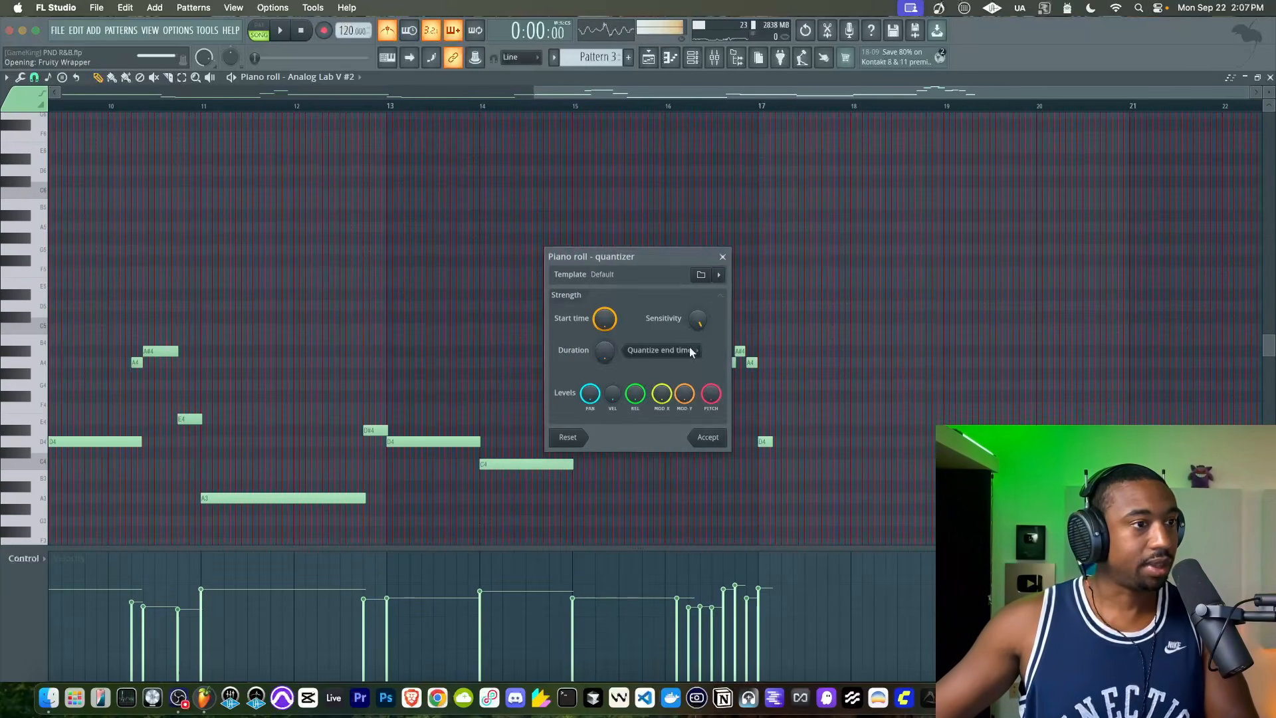
left_click(707, 436)
Change the long bass notes at bars 13 and 14 to F4 and E4, and play back from bar 13.
key("space")
scroll(309, 277, "down", 1)
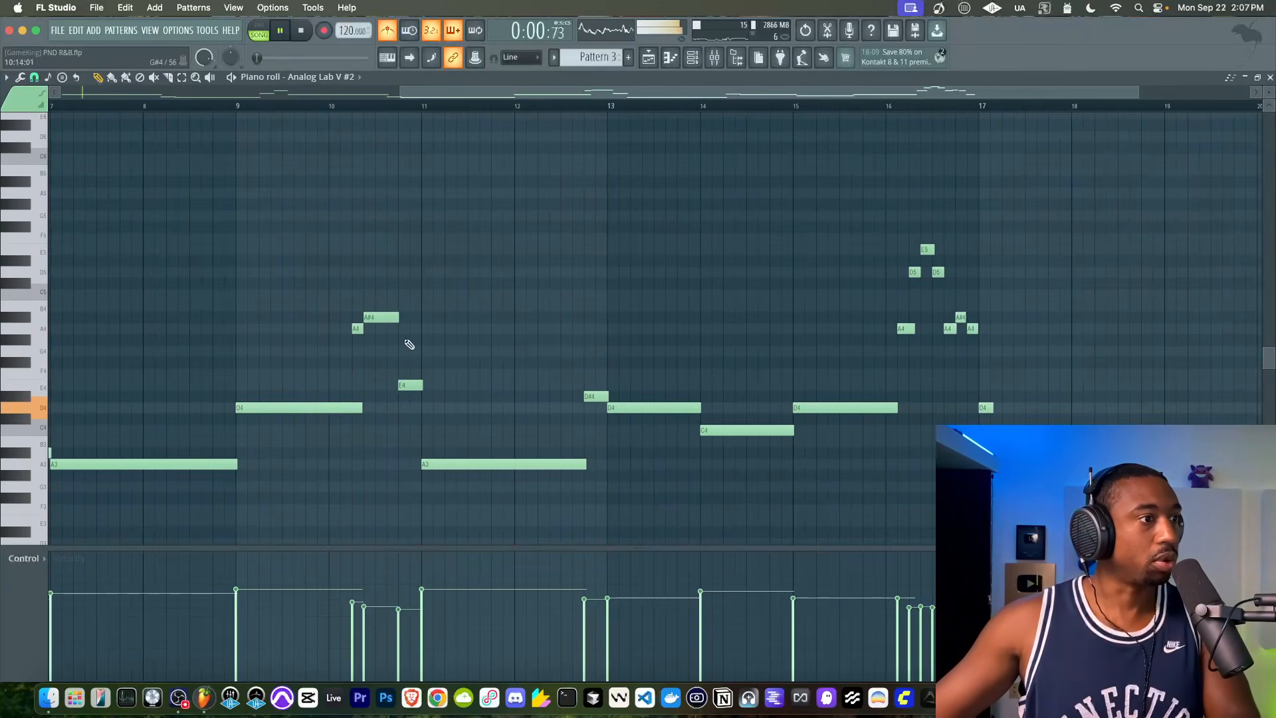
scroll(565, 246, "down", 2)
scroll(564, 246, "right", 1)
left_click_drag(606, 376, 602, 479)
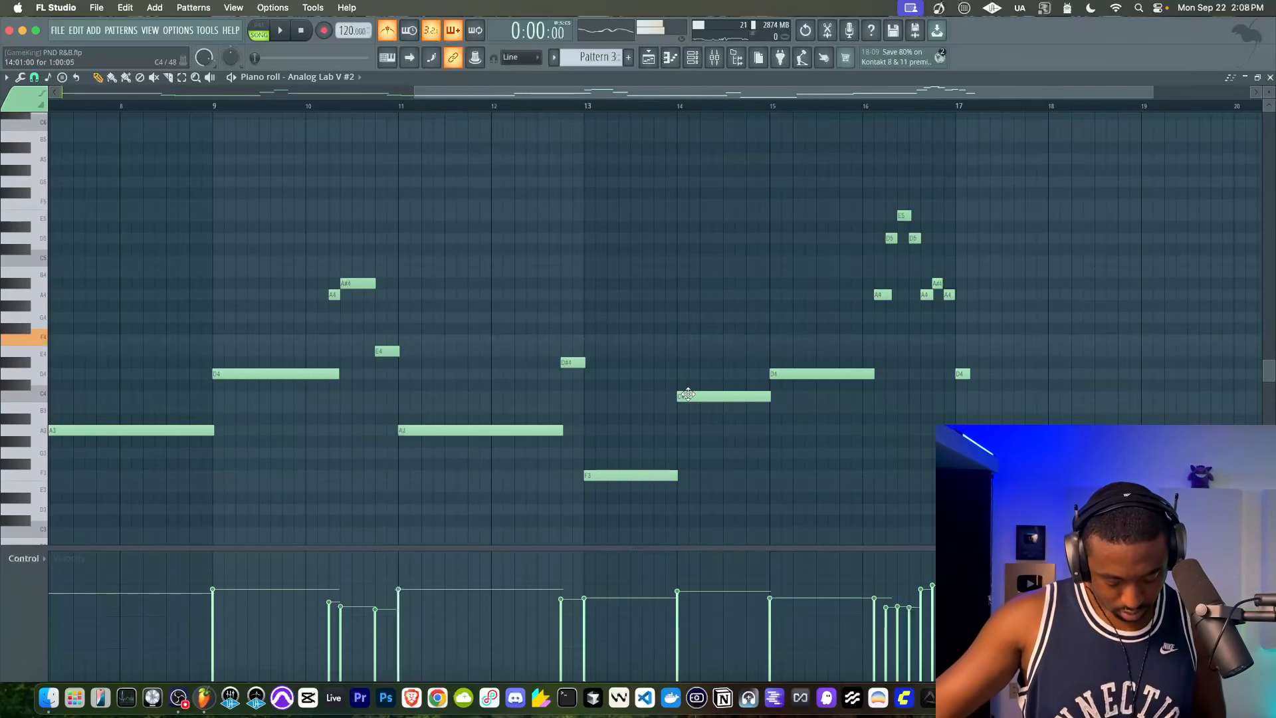
left_click_drag(712, 395, 656, 453)
key("ctrl+Up")
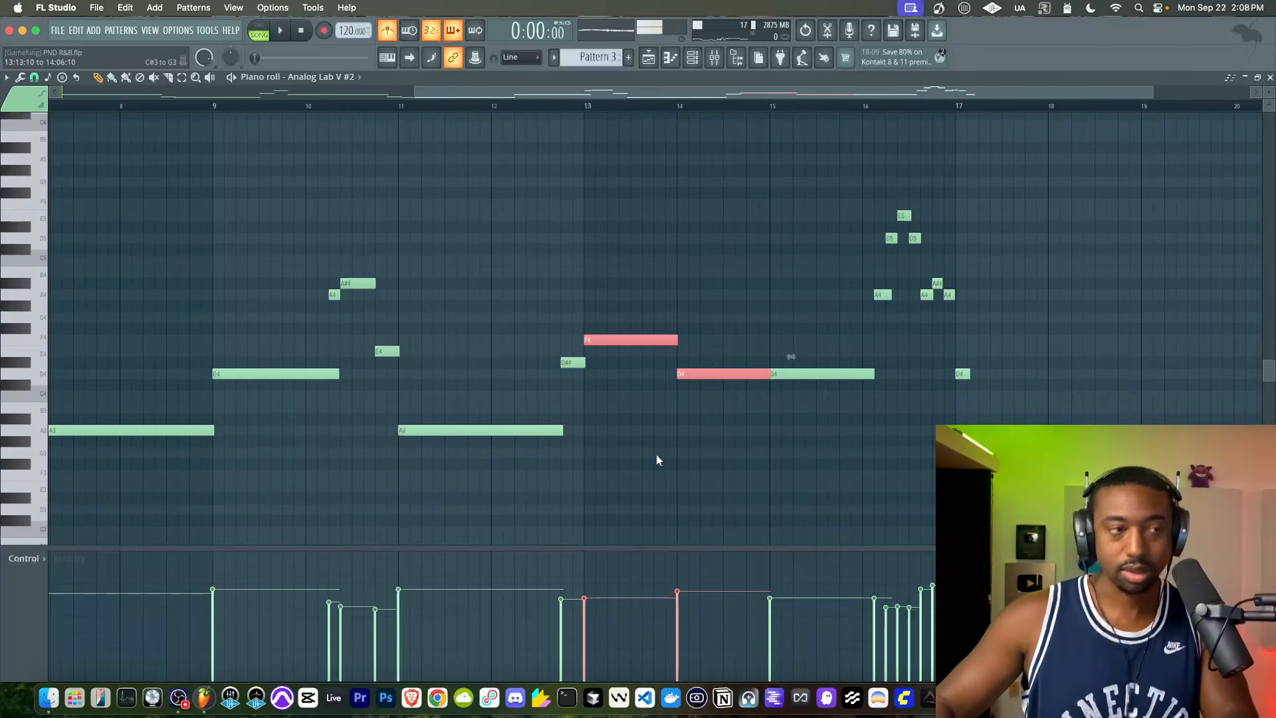
left_click(709, 363)
left_click_drag(707, 373, 698, 351)
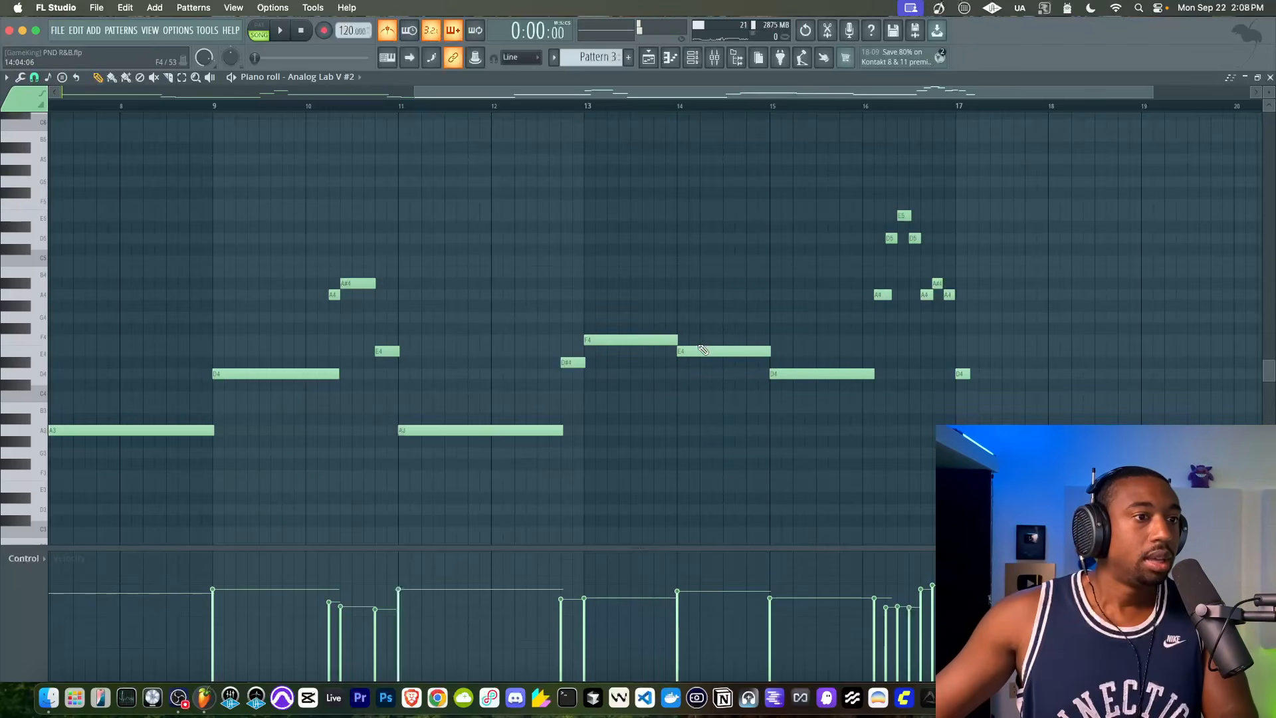
left_click(592, 108)
key("space")
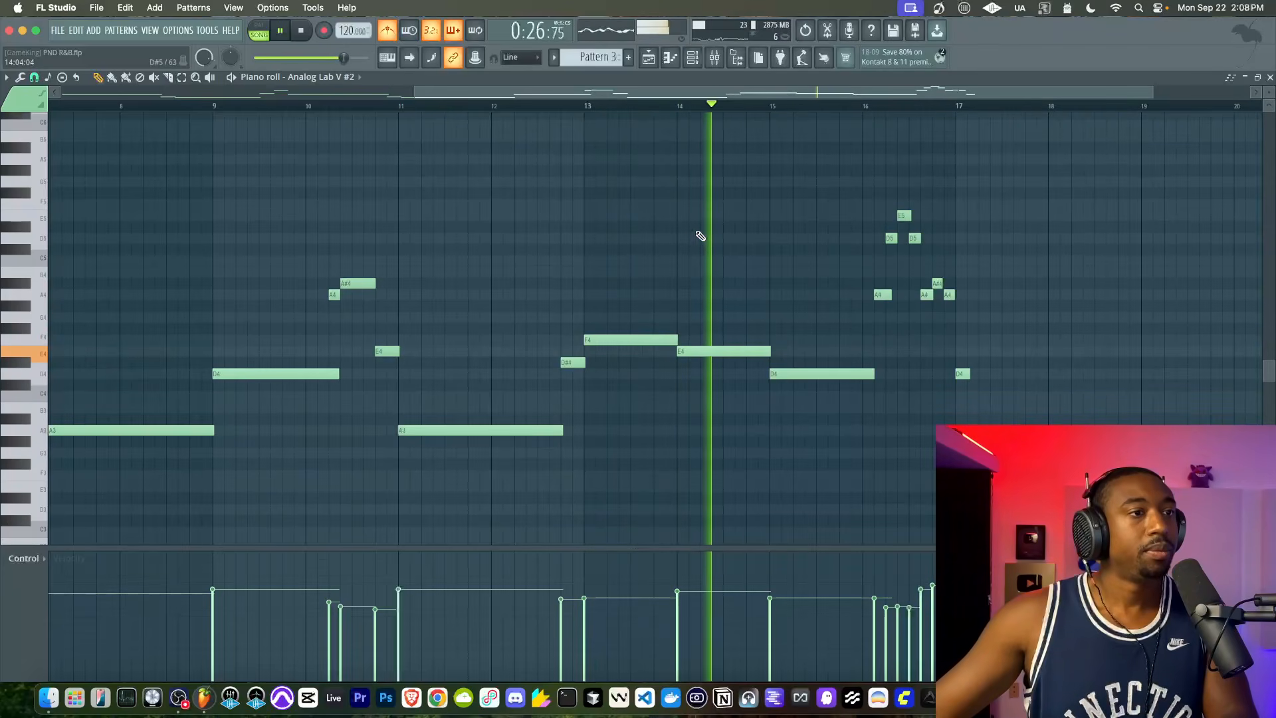
Toggle the MIC track's mute in the mixer and replay the edited bass line from bar 13.
left_click(711, 66)
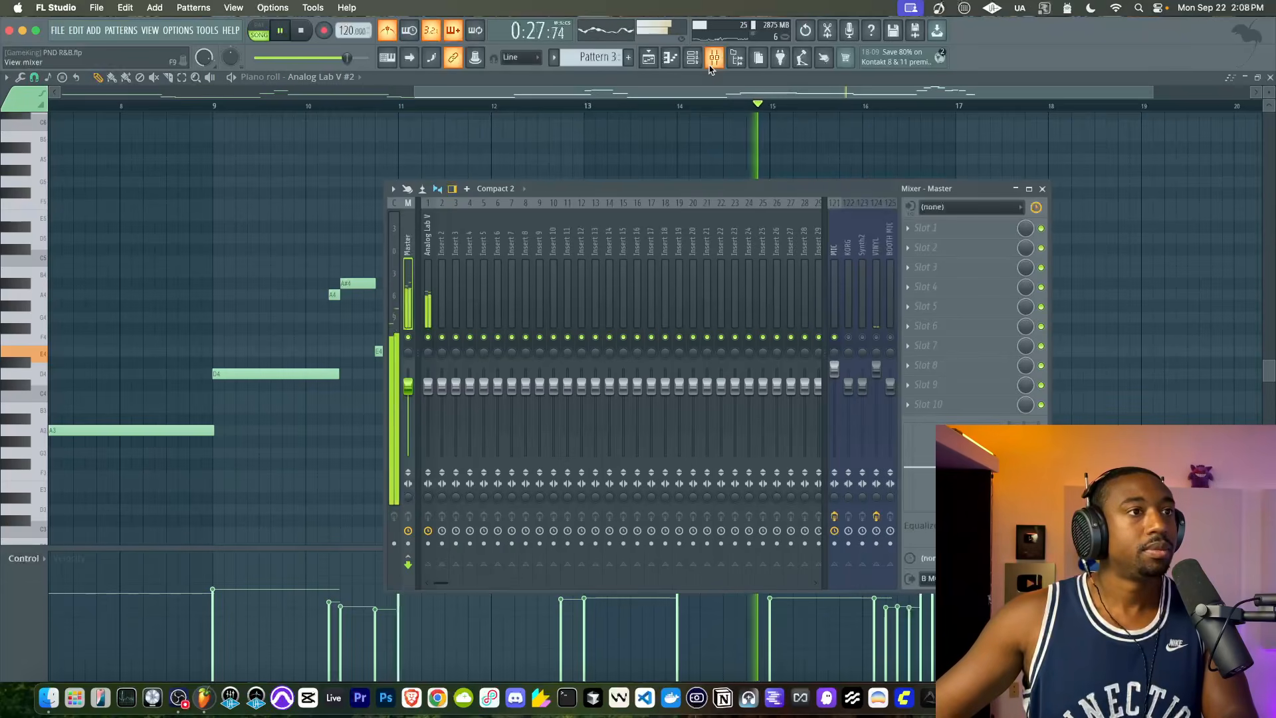
key("space")
left_click(835, 339)
key("space")
left_click(1134, 353)
scroll(856, 312, "down", 3)
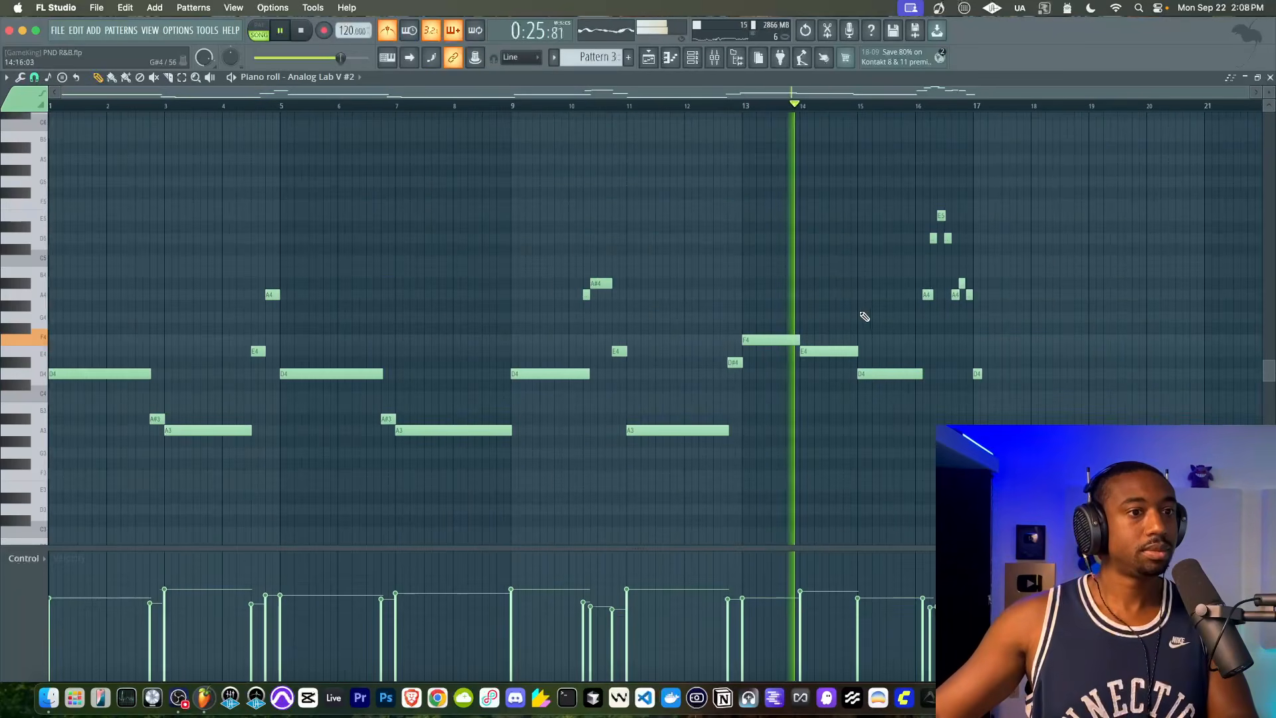
Delete the stray D4 note at bar 17 of the bass line and return to the playlist.
right_click(977, 373)
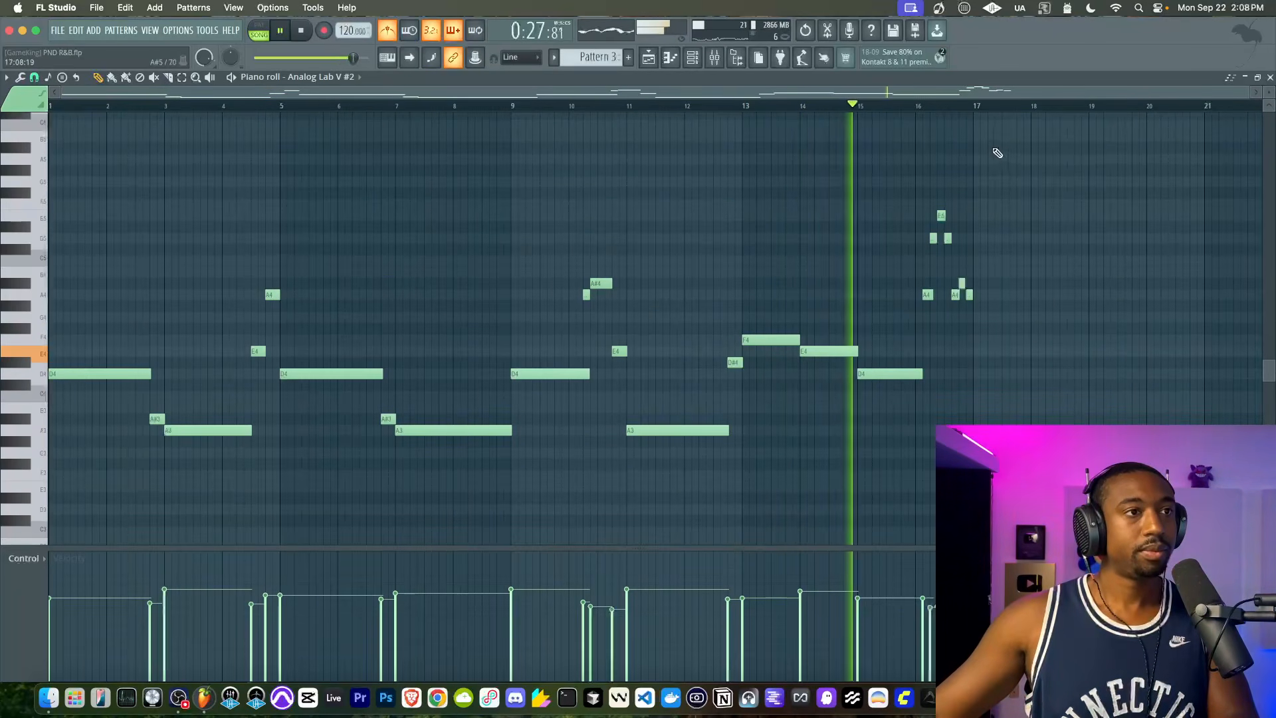
left_click(714, 57)
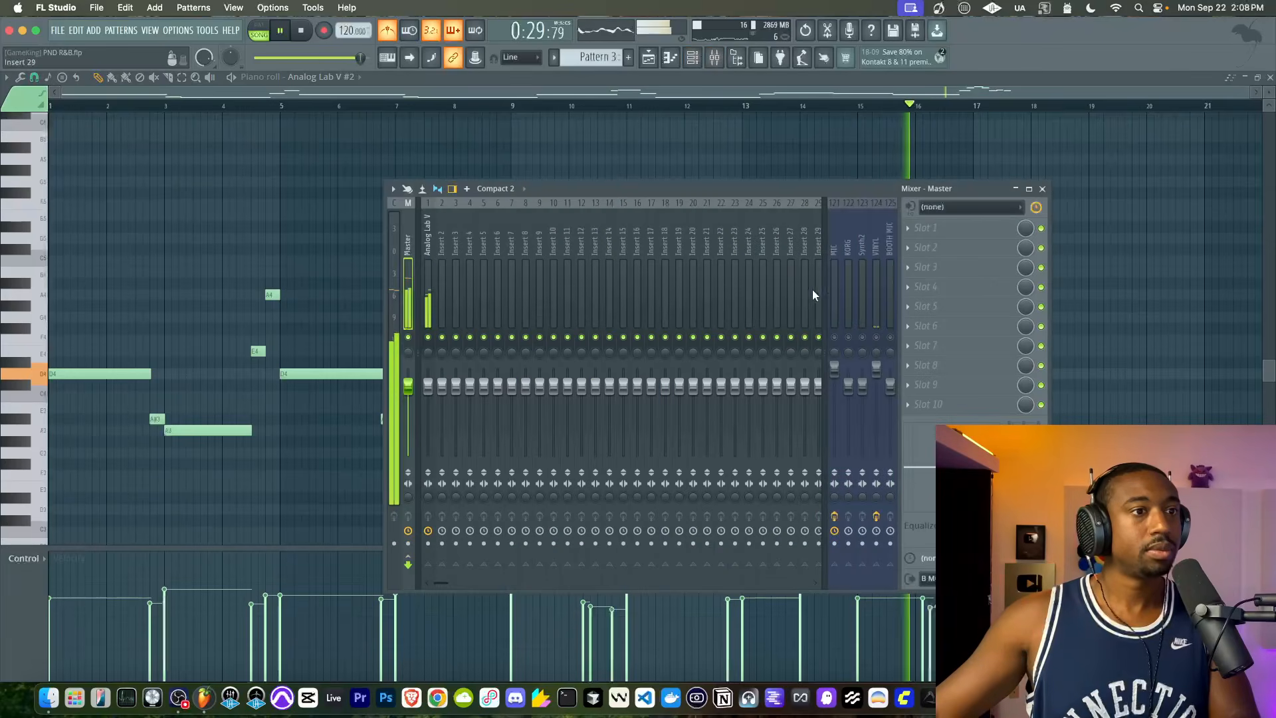
left_click(1270, 78)
Make the Pattern 1 chord clip on Track 1 unique.
right_click(1163, 236)
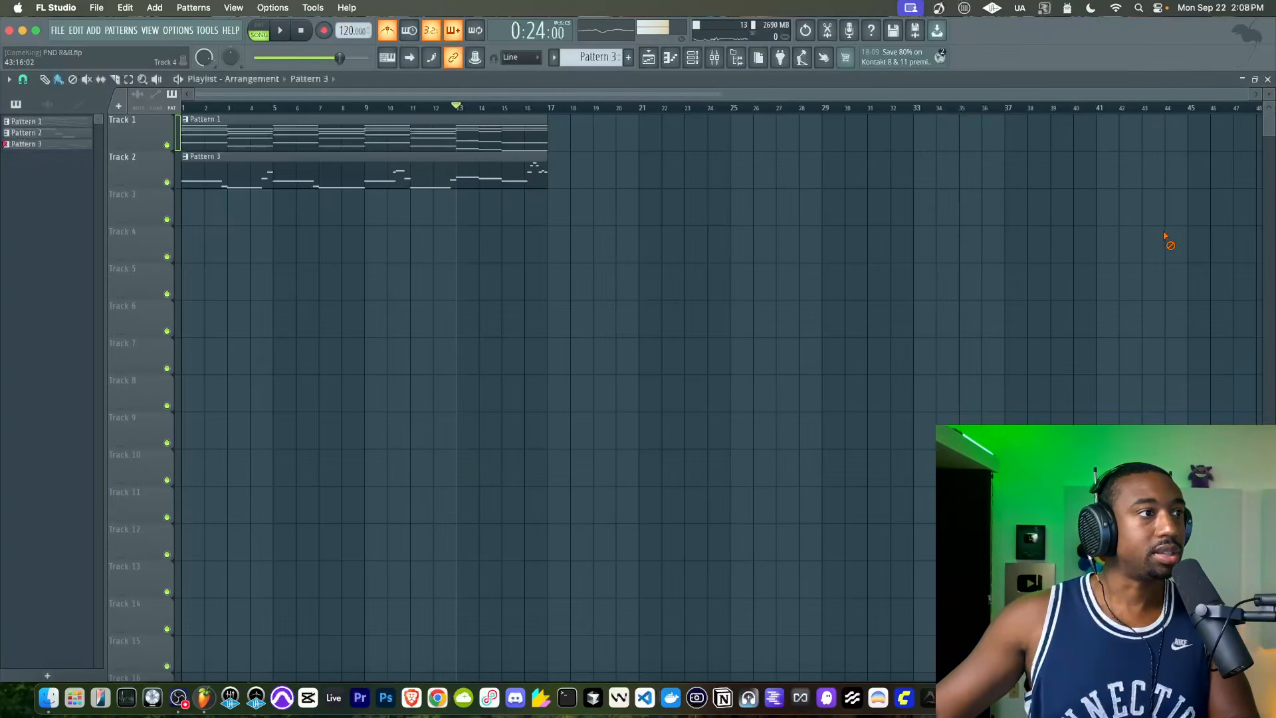
right_click(186, 121)
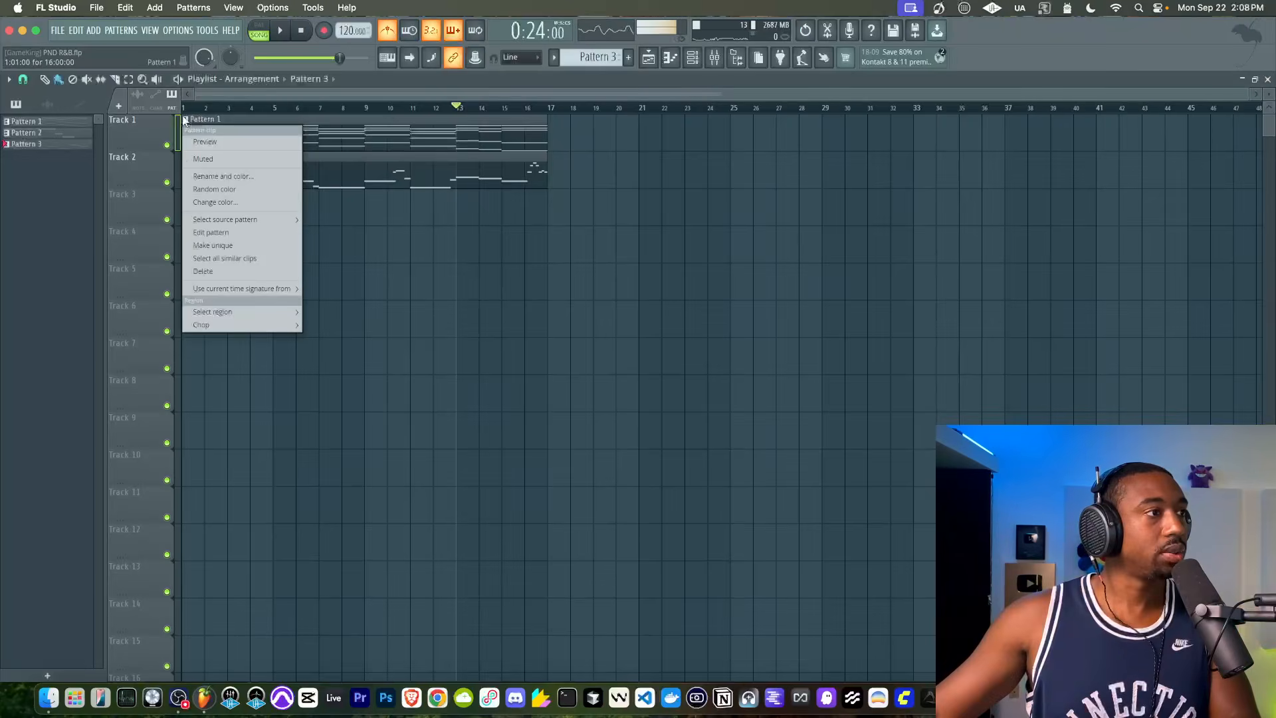
left_click(224, 245)
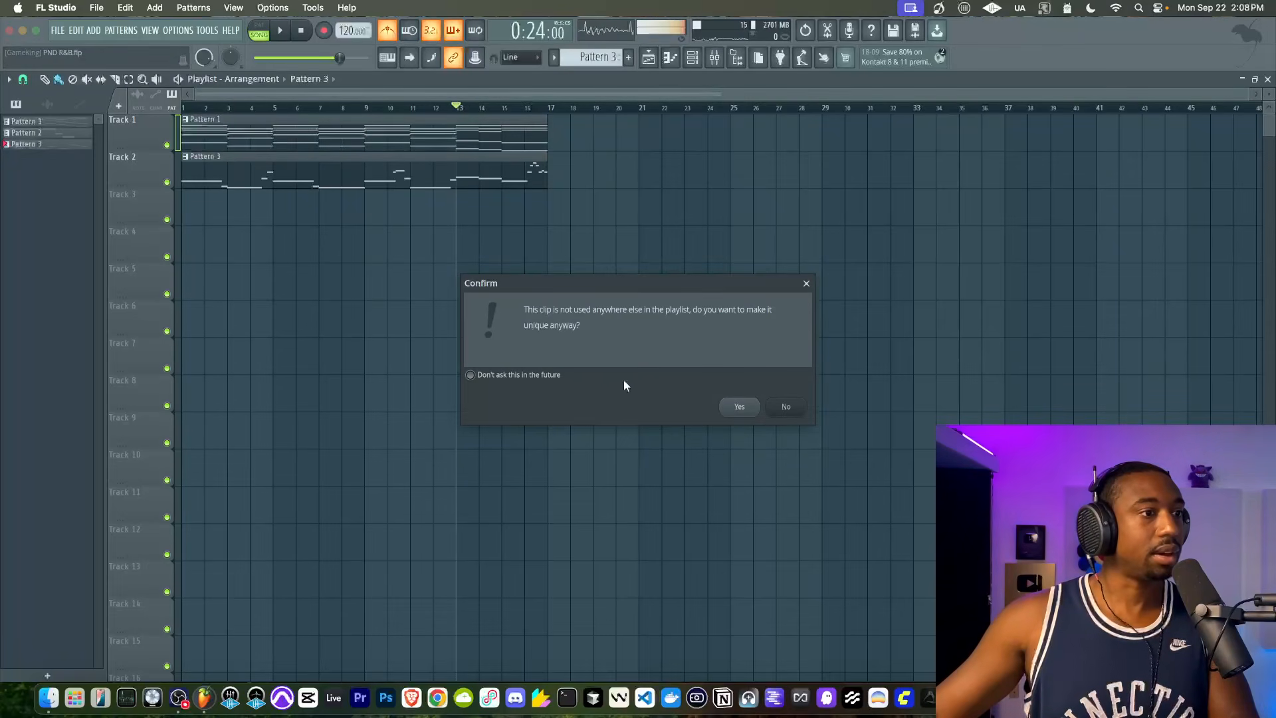
left_click(755, 414)
Delete all the low notes below D4 from the Track 1 chord pattern.
double_click(249, 130)
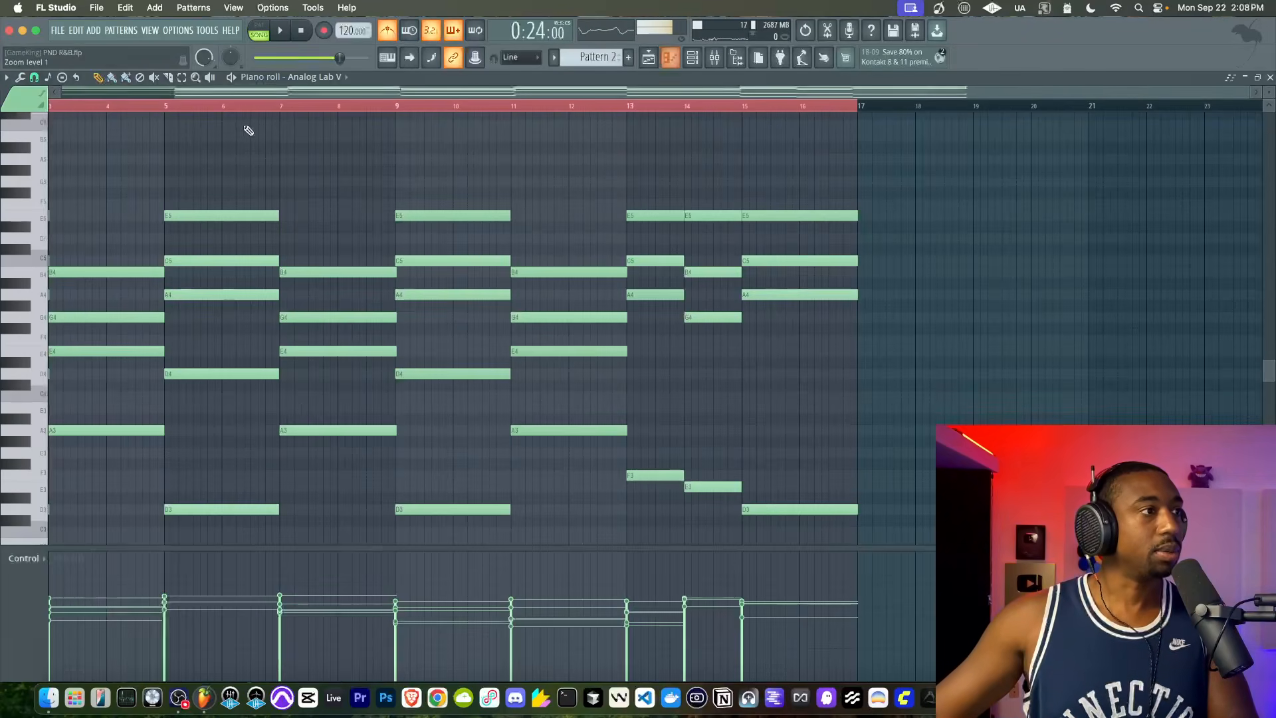
scroll(332, 394, "down", 8)
scroll(392, 373, "left", 3)
scroll(394, 373, "down", 4)
scroll(425, 386, "up", 1)
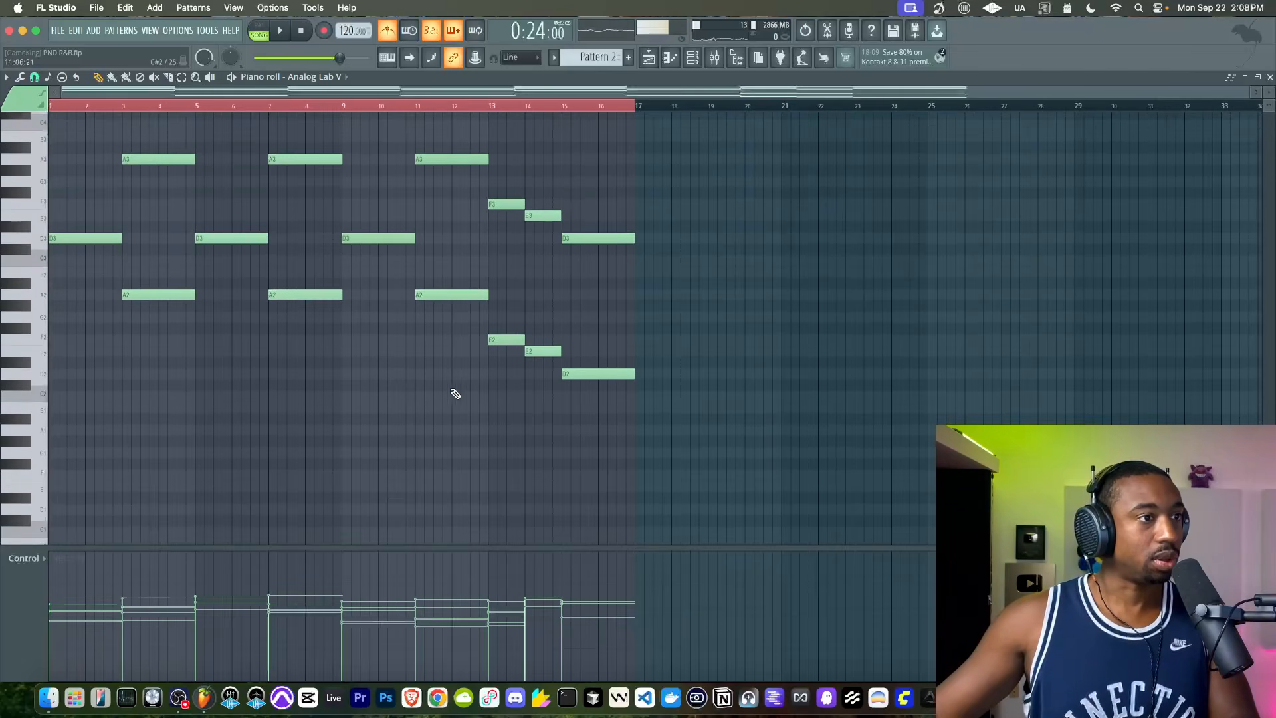
left_click_drag(662, 439, 49, 131)
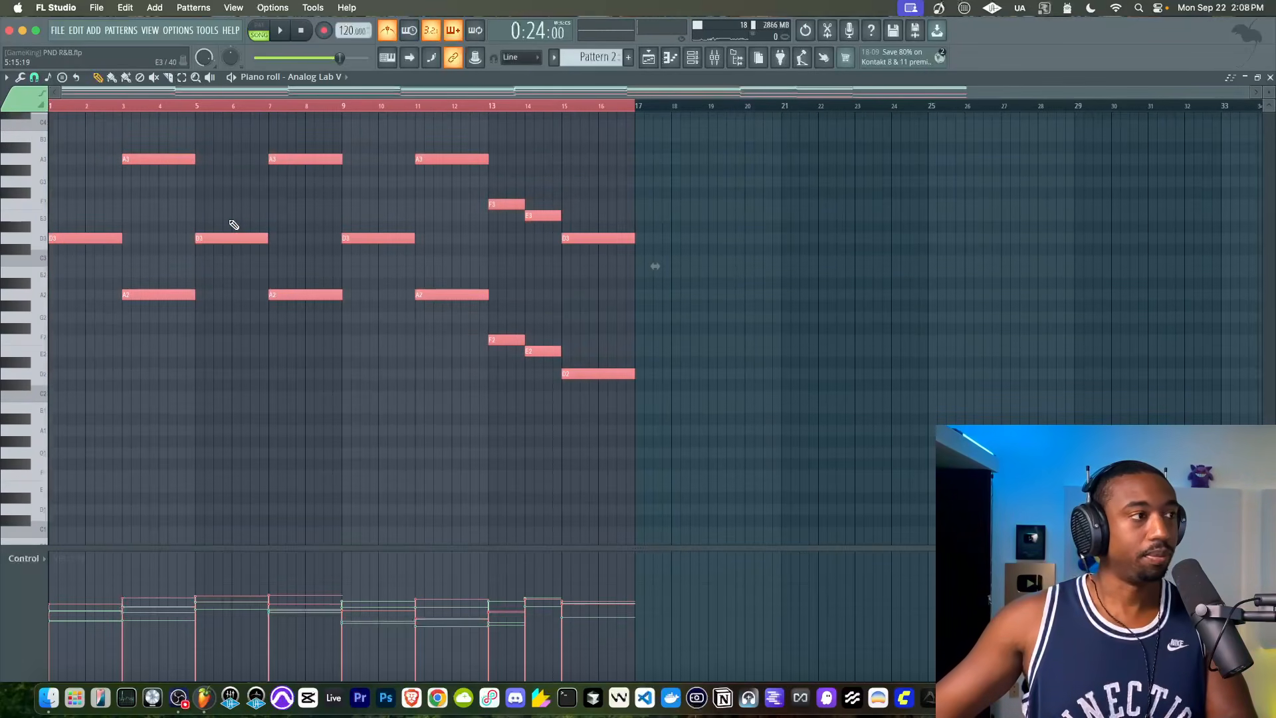
scroll(232, 226, "up", 4)
right_click(189, 289)
left_click_drag(79, 256, 730, 532)
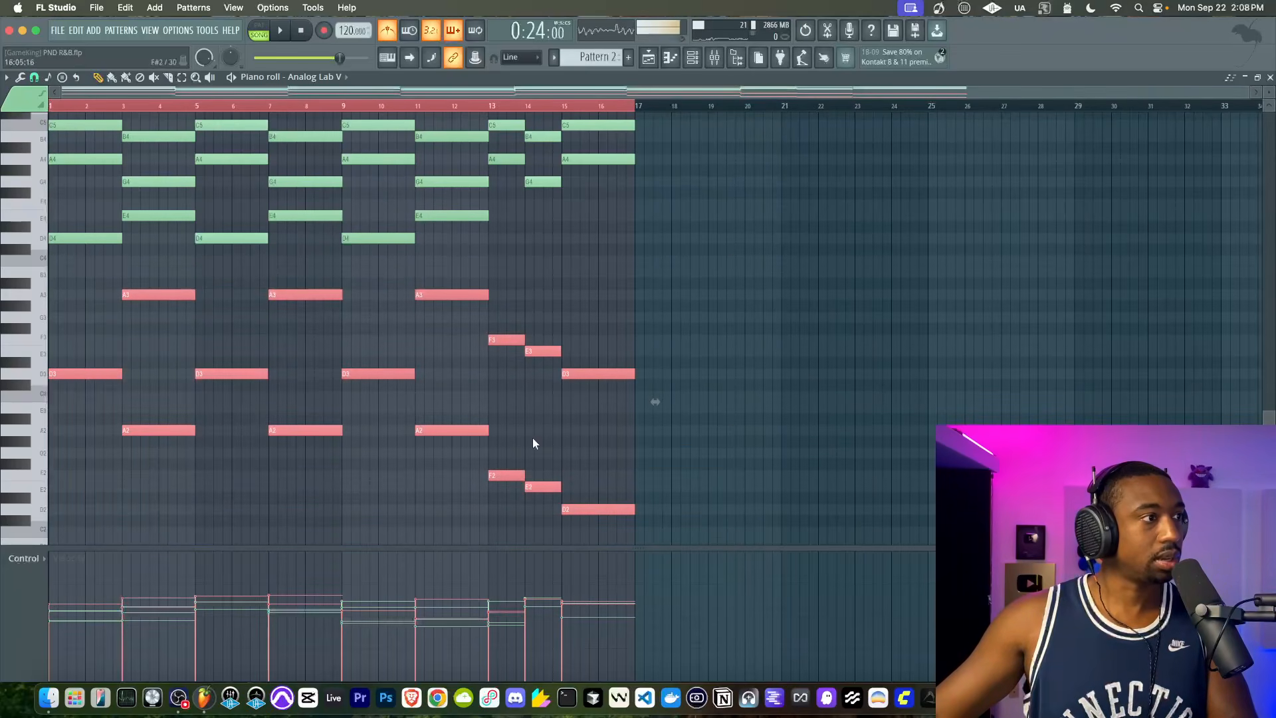
left_click_drag(72, 317, 285, 450)
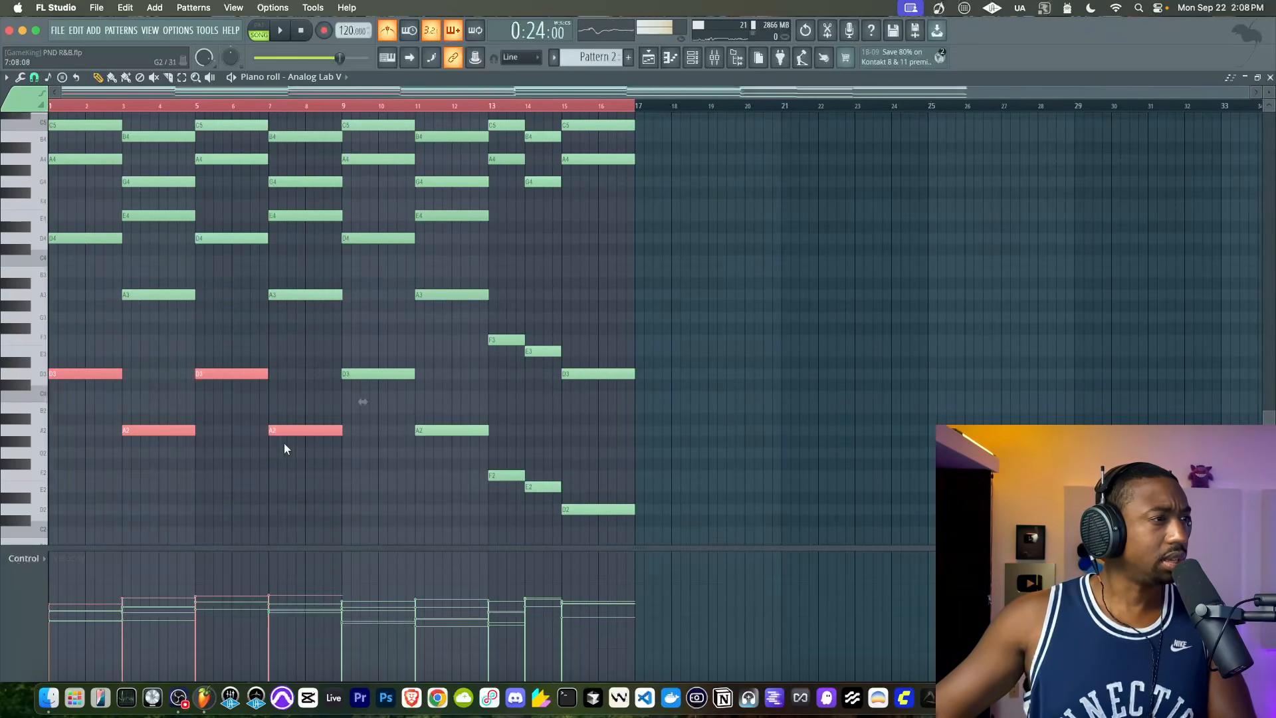
left_click_drag(365, 347, 565, 506)
mouse_move(629, 533)
left_mouse_down()
mouse_move(468, 437)
mouse_move(618, 535)
left_mouse_up()
left_click_drag(618, 535, 410, 277)
left_click_drag(328, 268, 295, 279)
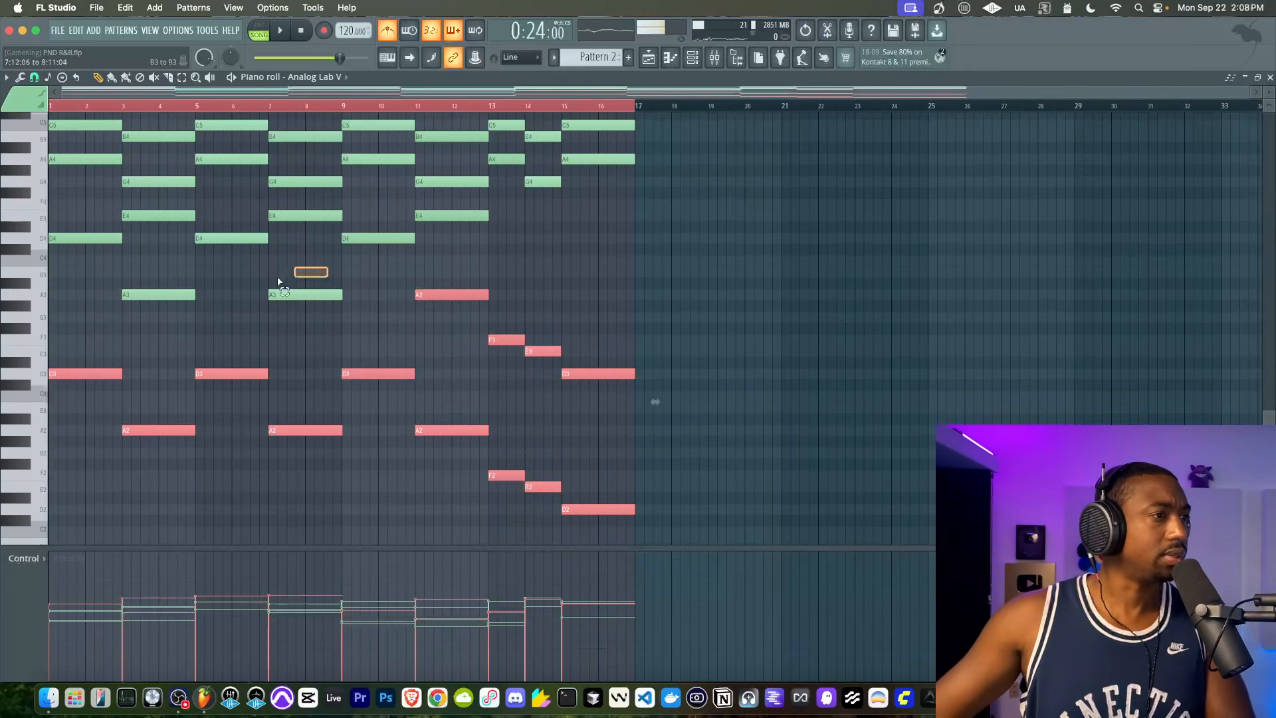
key("Delete")
Play the arrangement from the beginning and turn off the metronome.
key("space")
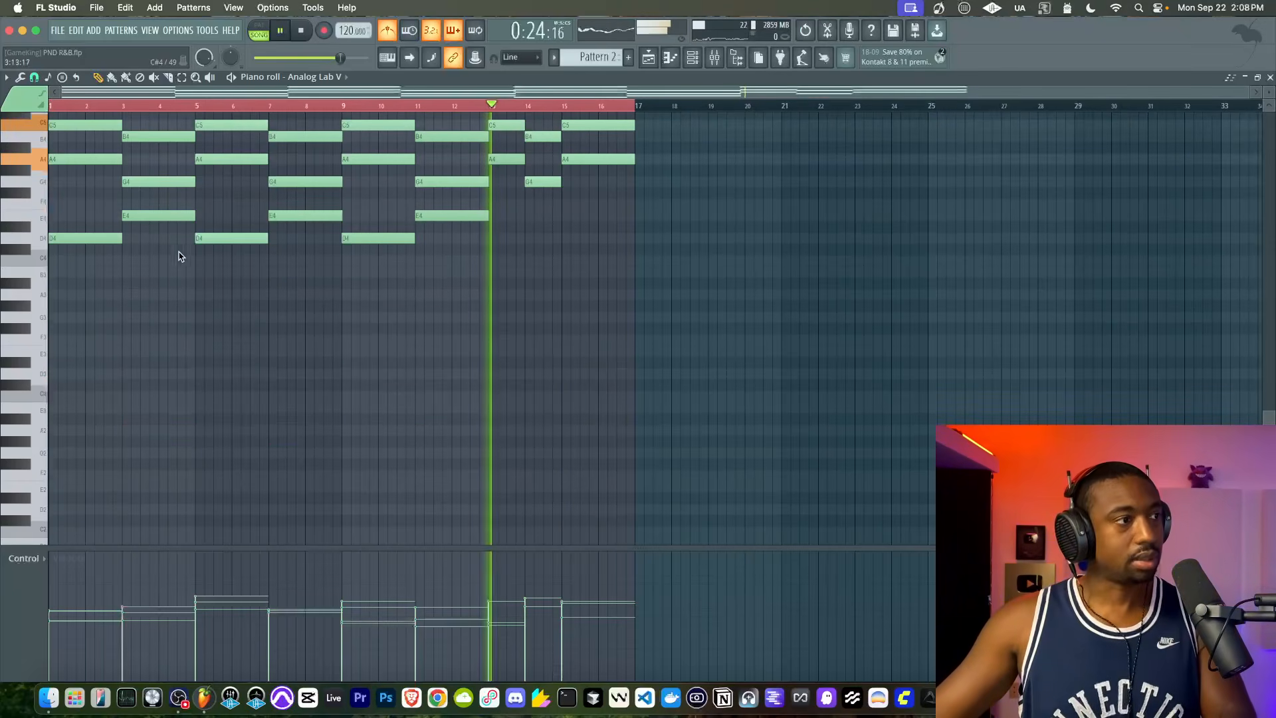
key("space")
left_click(303, 32)
key("space")
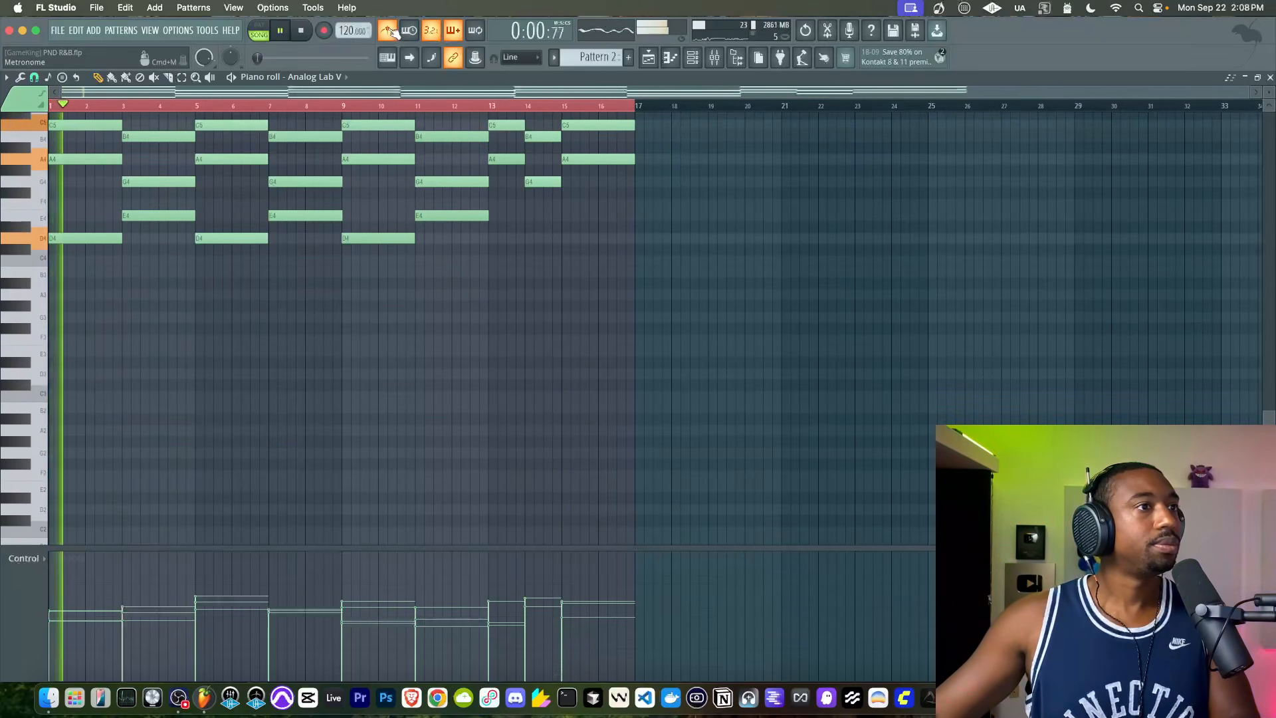
scroll(369, 242, "up", 3)
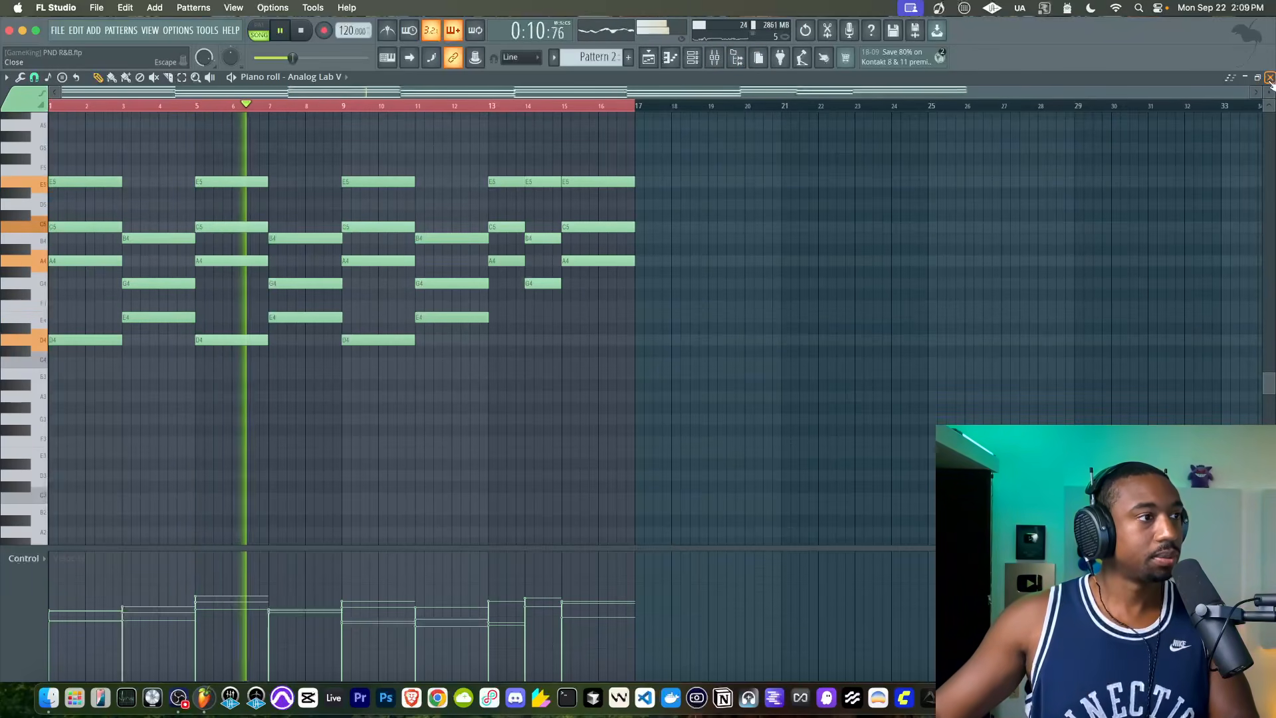
scroll(172, 236, "up", 2)
scroll(172, 236, "up", 2)
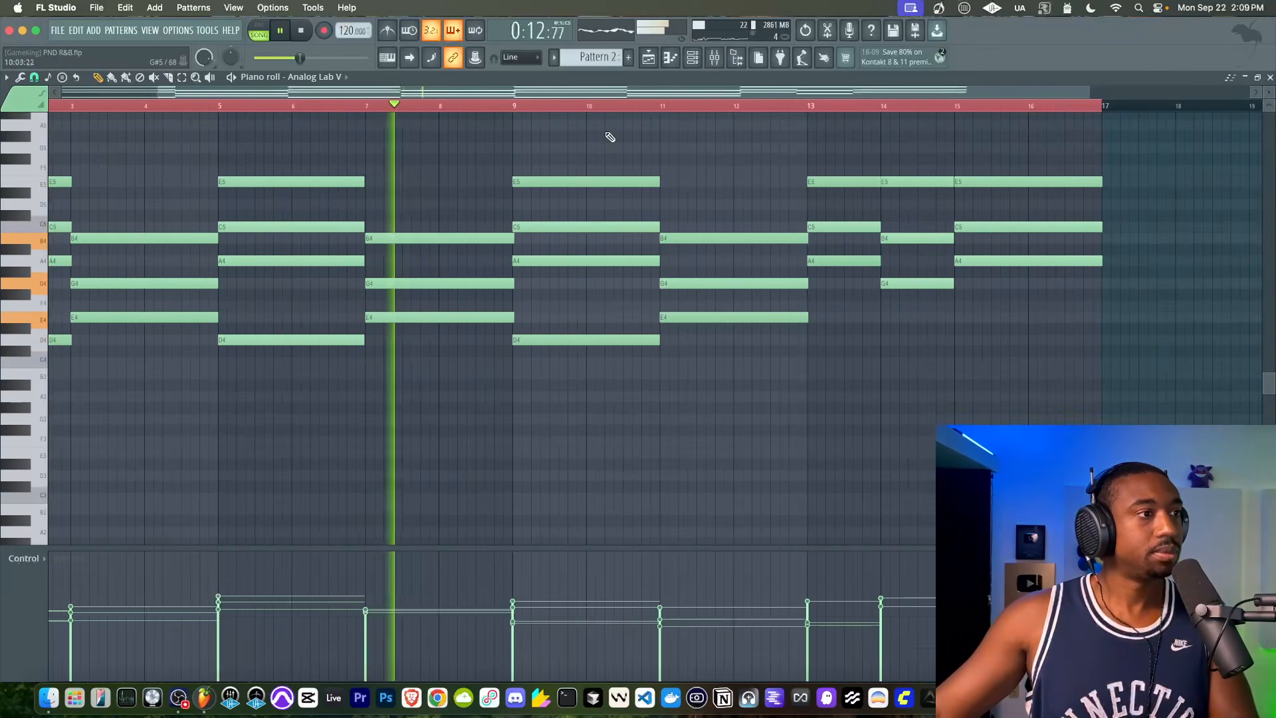
Check the mixer during playback and return to the playlist.
left_click(715, 58)
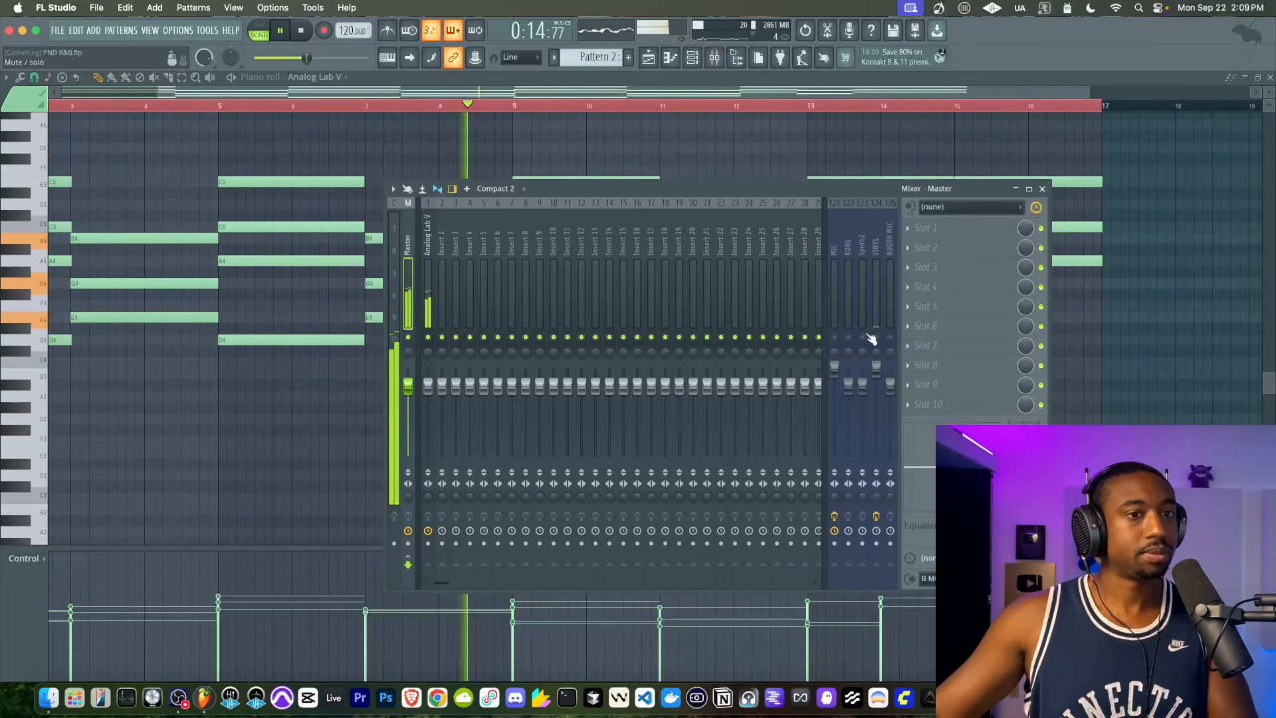
left_click(1148, 299)
left_click(1269, 78)
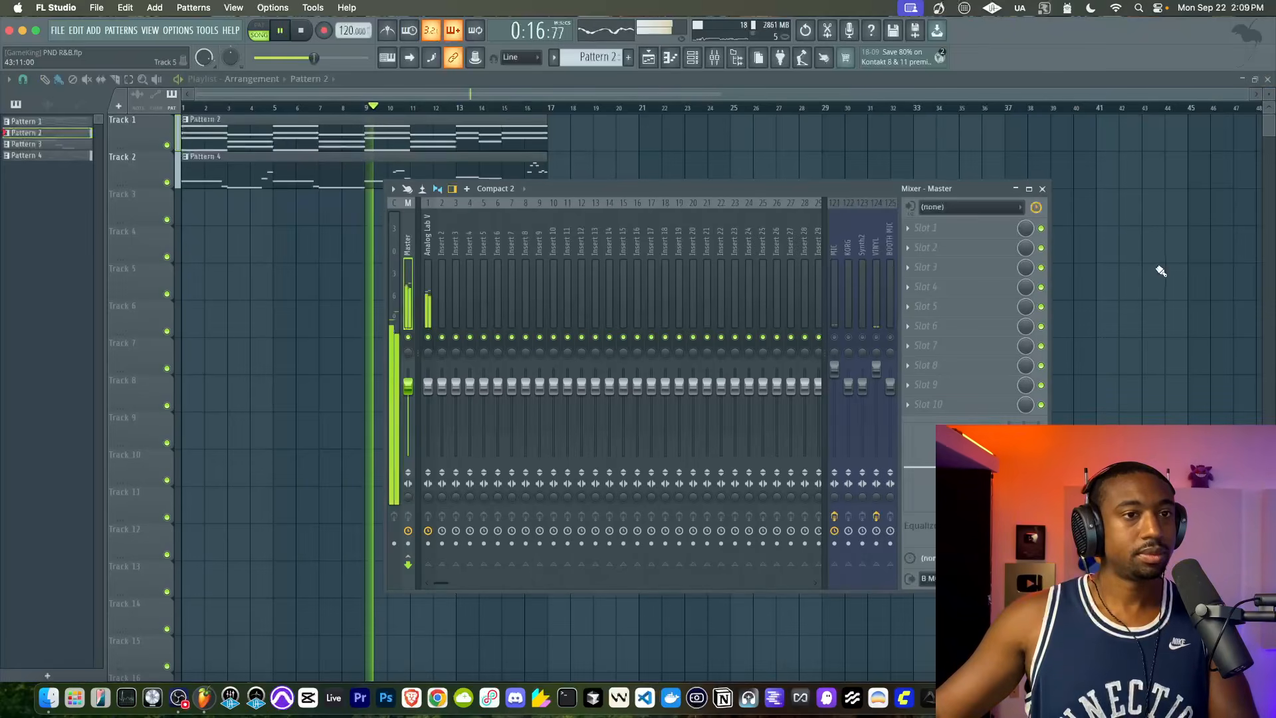
left_click(1042, 188)
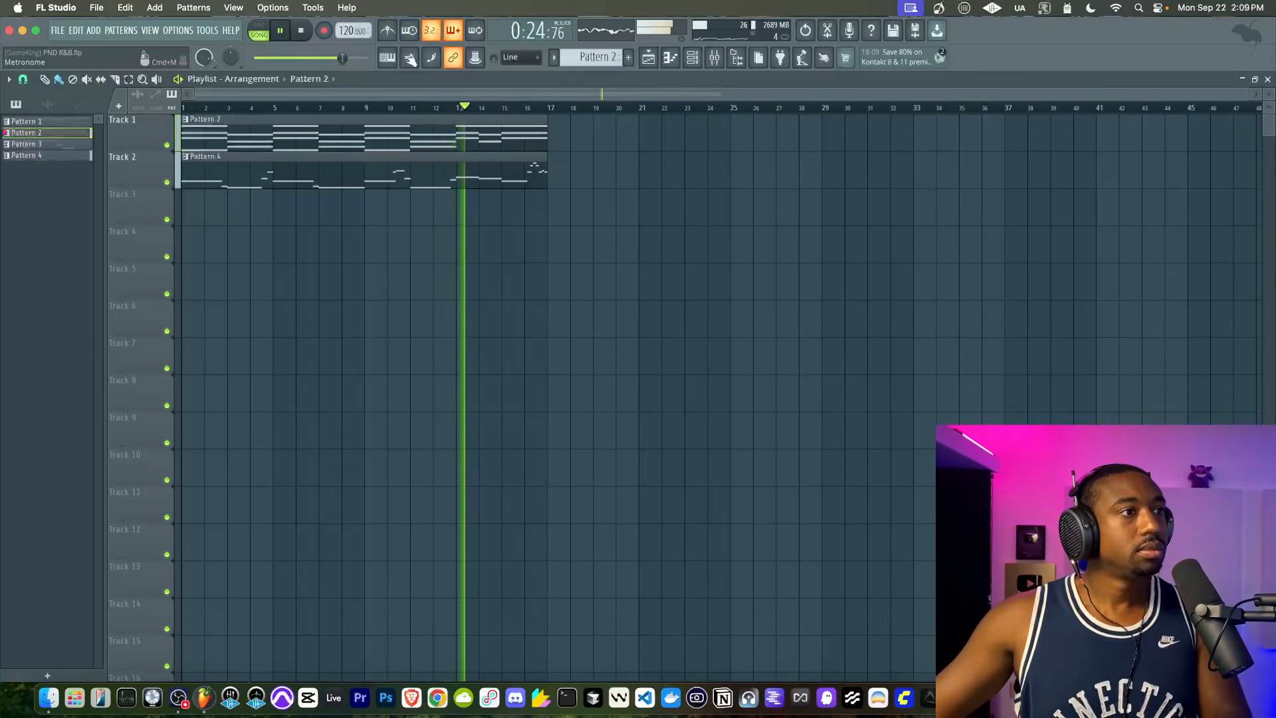
Raise the short bass note just before bar 13 of Pattern 4 to E4 and play from there.
double_click(470, 159)
scroll(268, 292, "left", 3)
left_click_drag(219, 329, 216, 318)
left_click(200, 105)
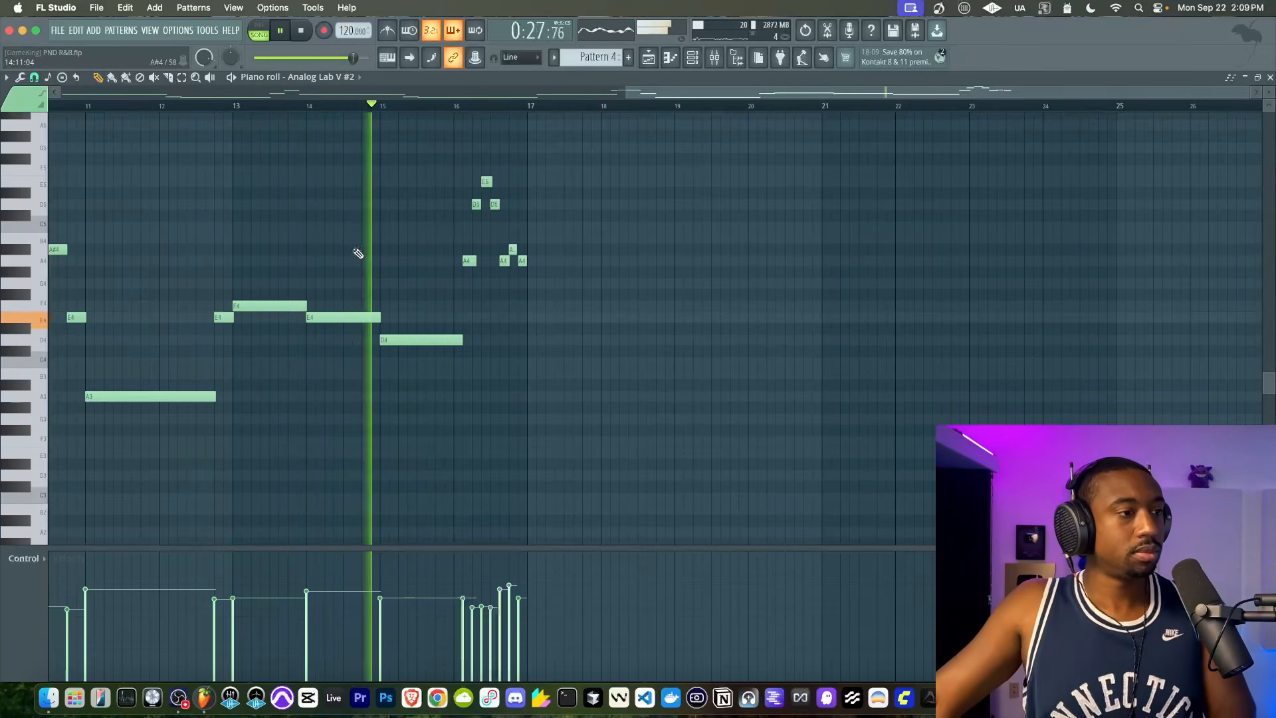
Lower the short fill notes in bar 16 of the bass line by one octave and play back from bar 16.
scroll(499, 305, "up", 3)
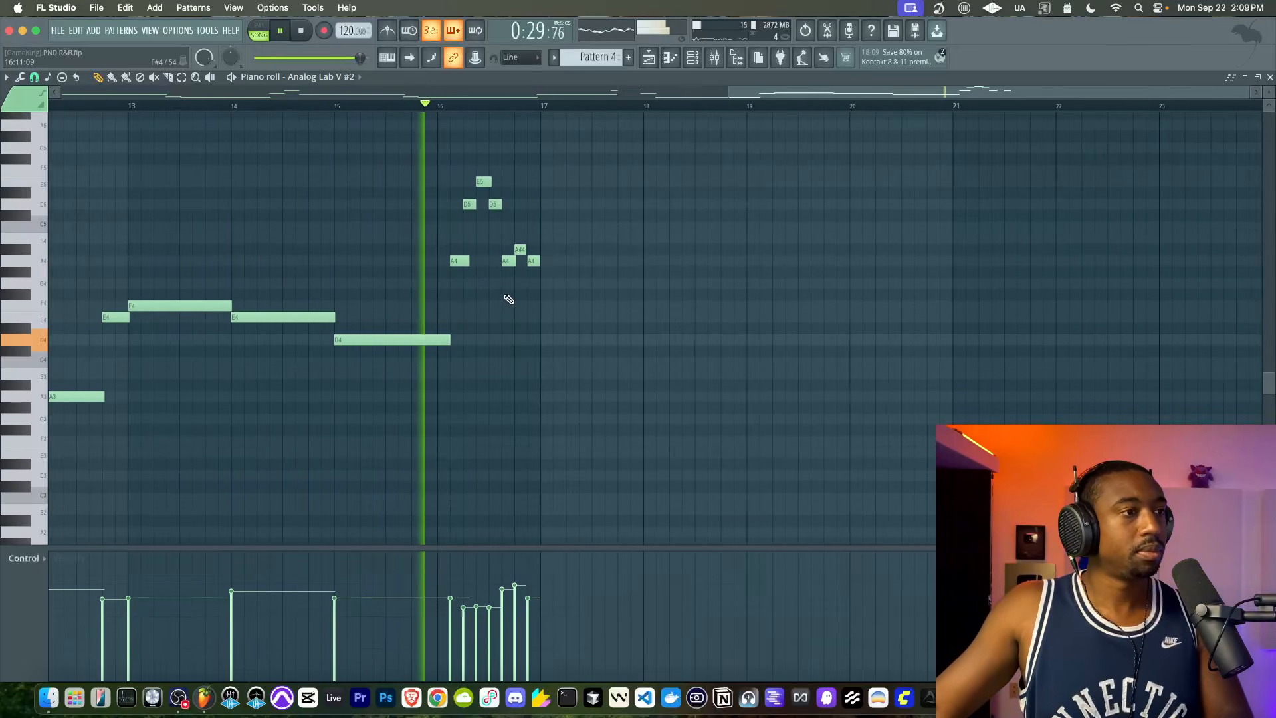
left_click_drag(556, 286, 428, 146)
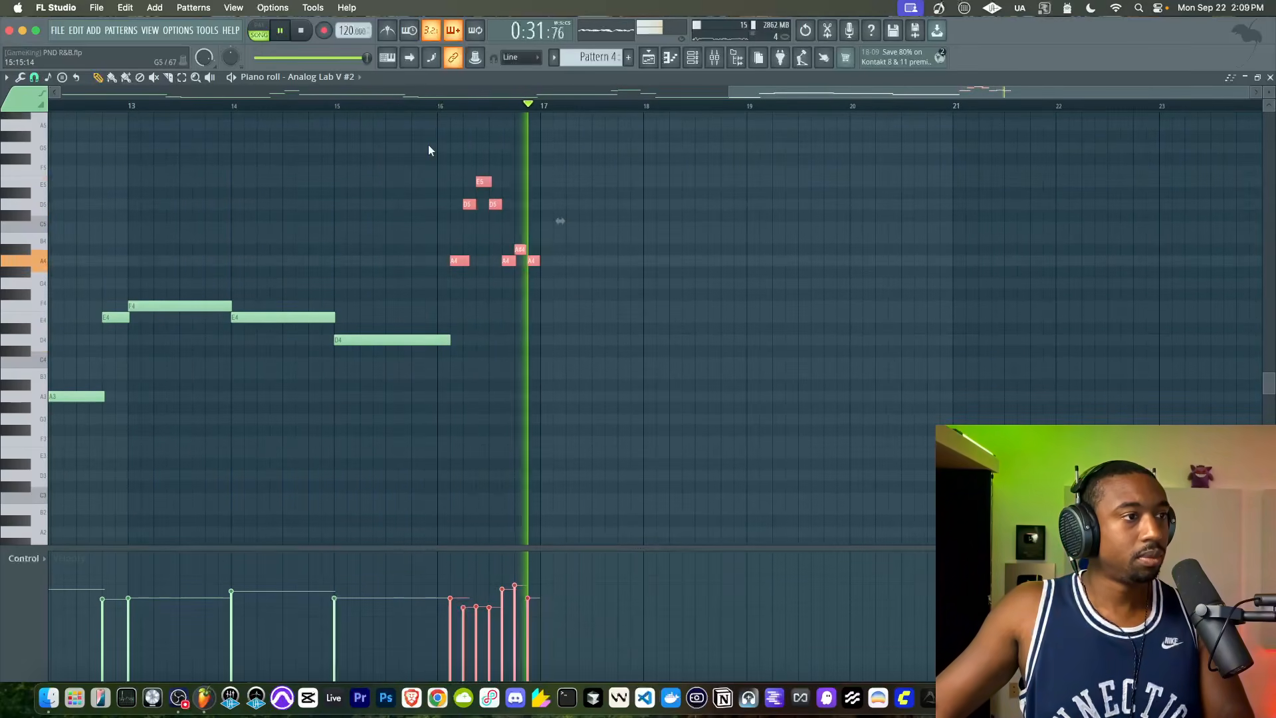
key("super+Down")
left_click(439, 117)
right_click(447, 120)
left_click(437, 106)
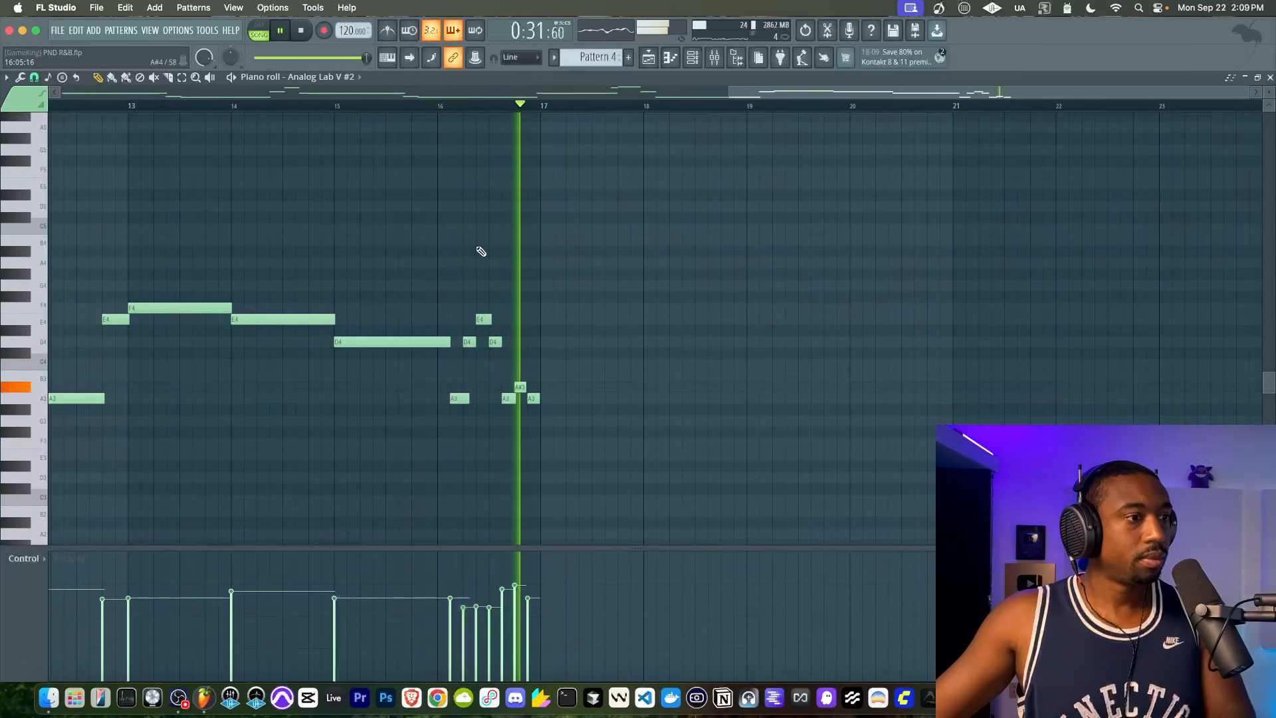
left_click(714, 58)
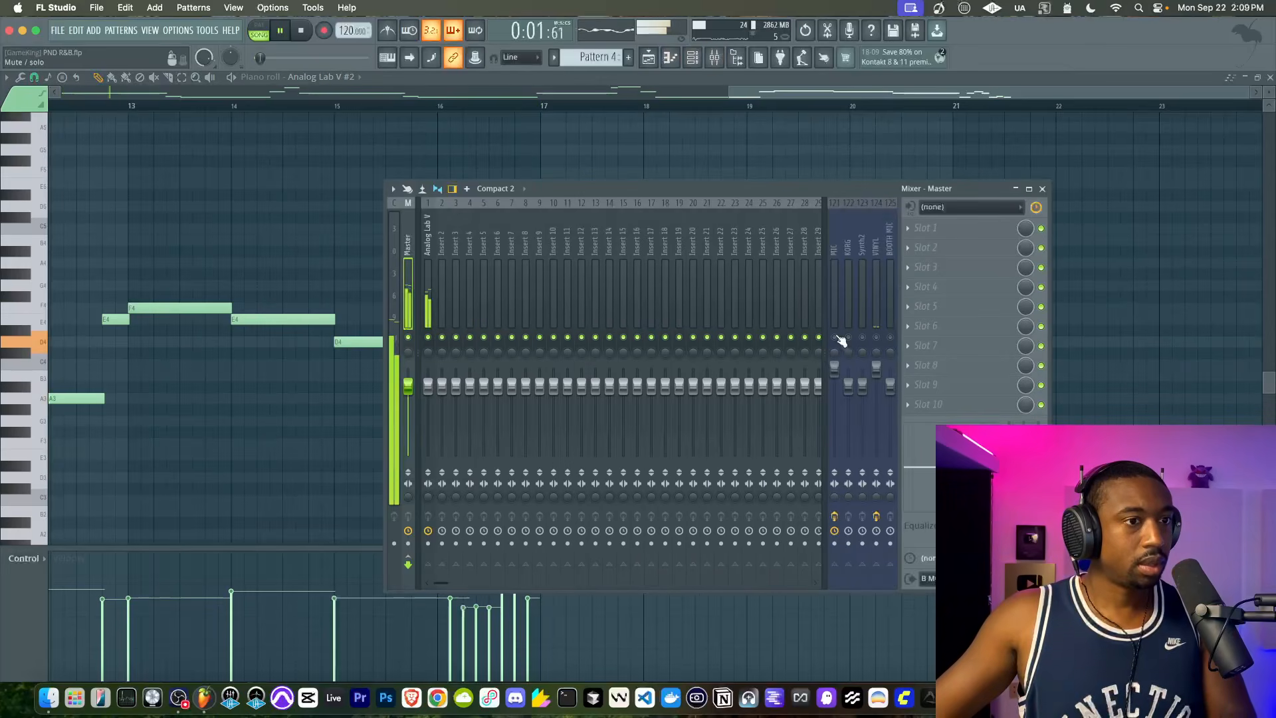
Open the advanced settings of the Bass - Saturation Sine 2 preset in Analog Lab V #2 and inspect its portamento mode.
left_click(690, 65)
left_click(137, 152)
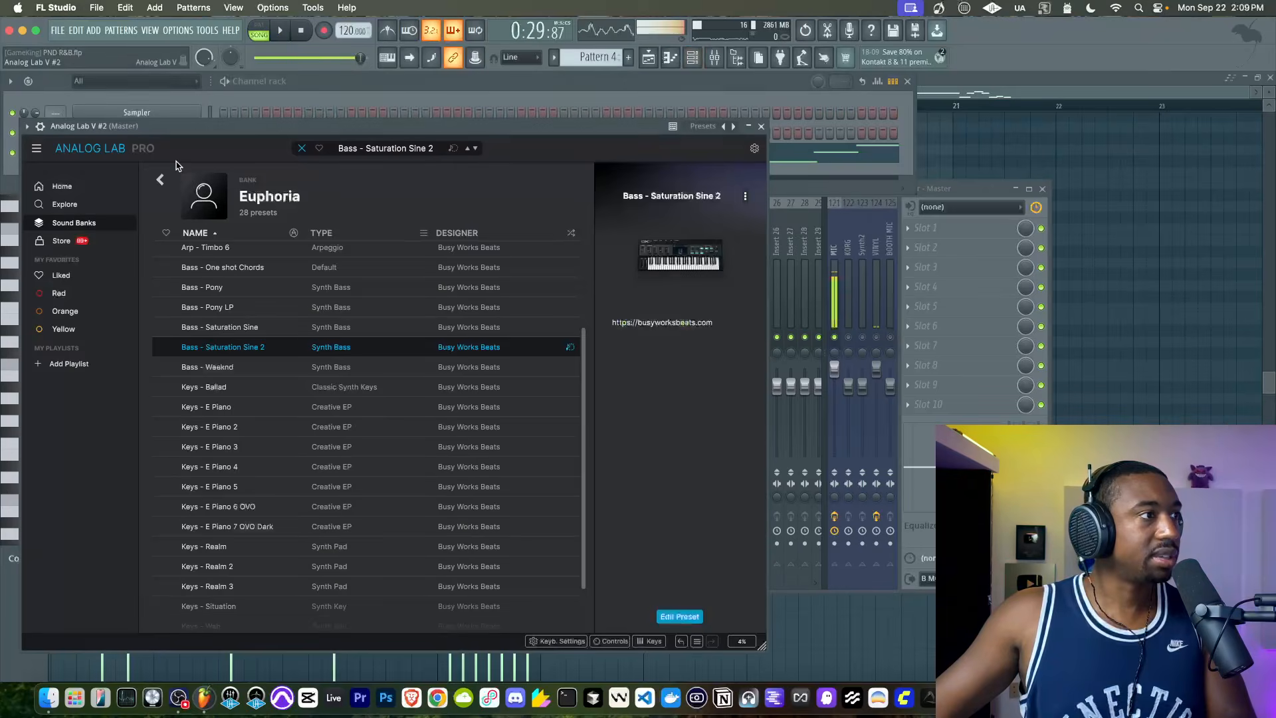
left_click(648, 295)
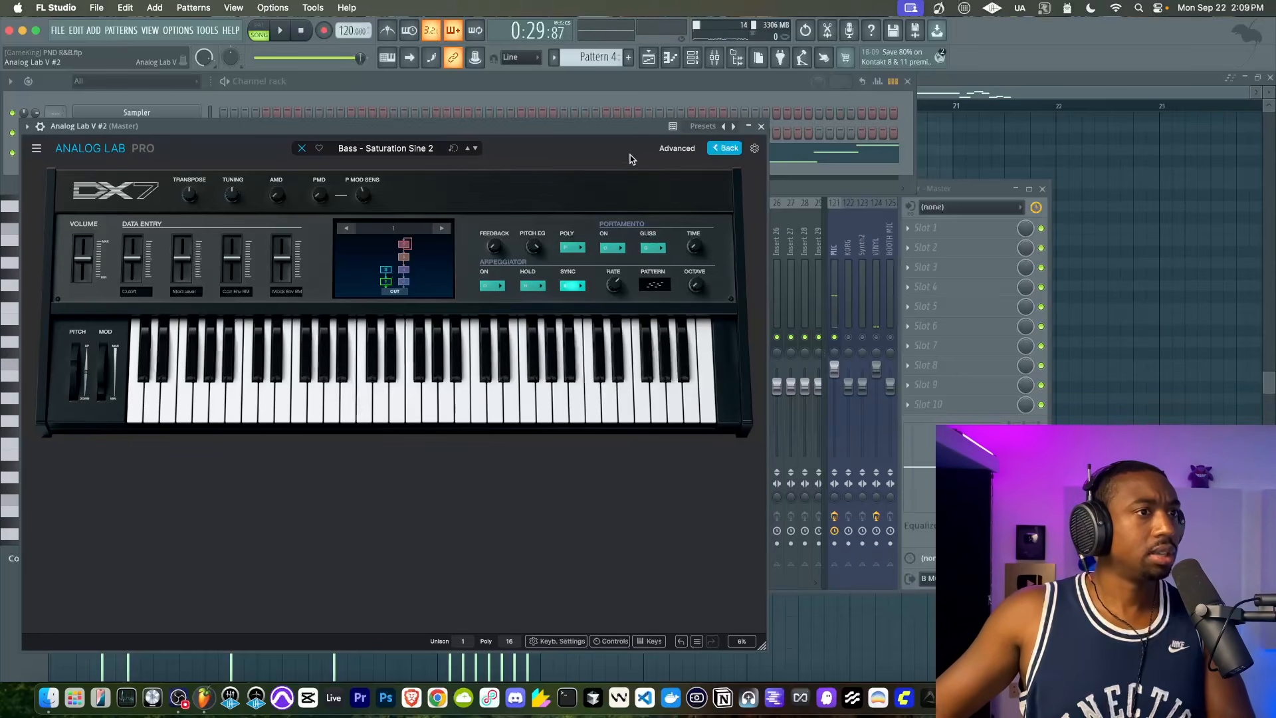
left_click(677, 147)
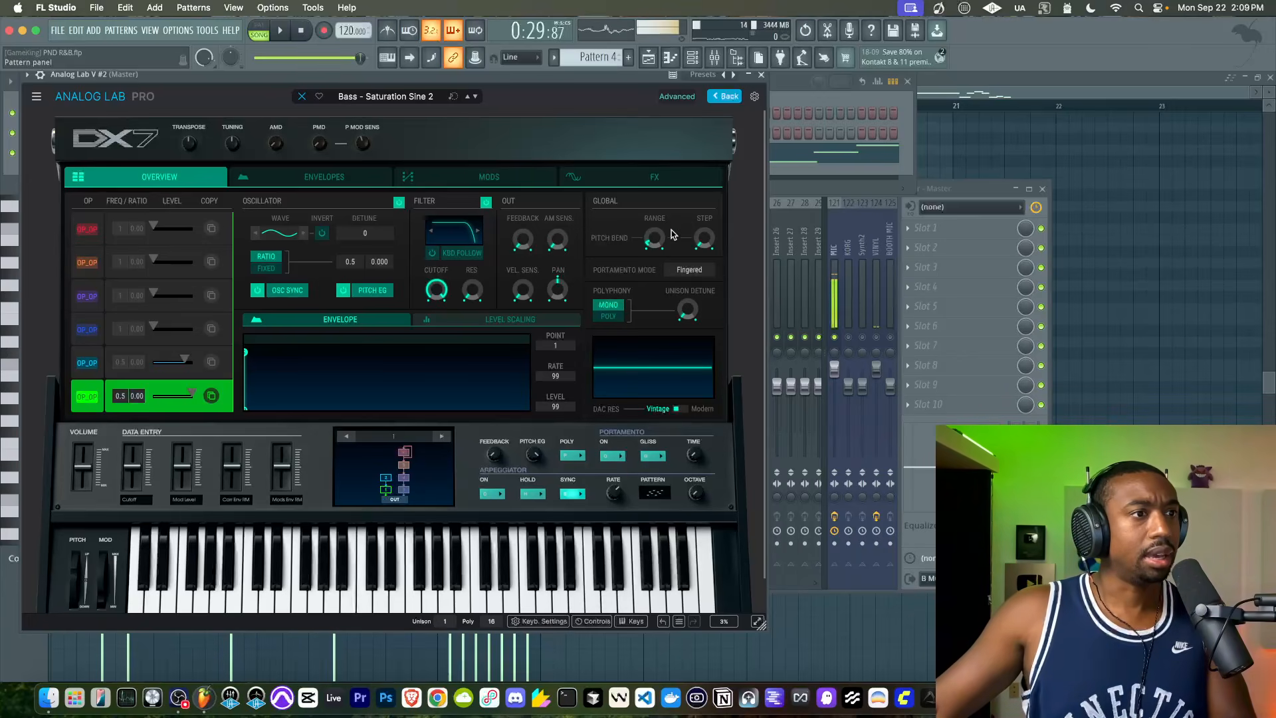
left_click(694, 271)
left_click(650, 272)
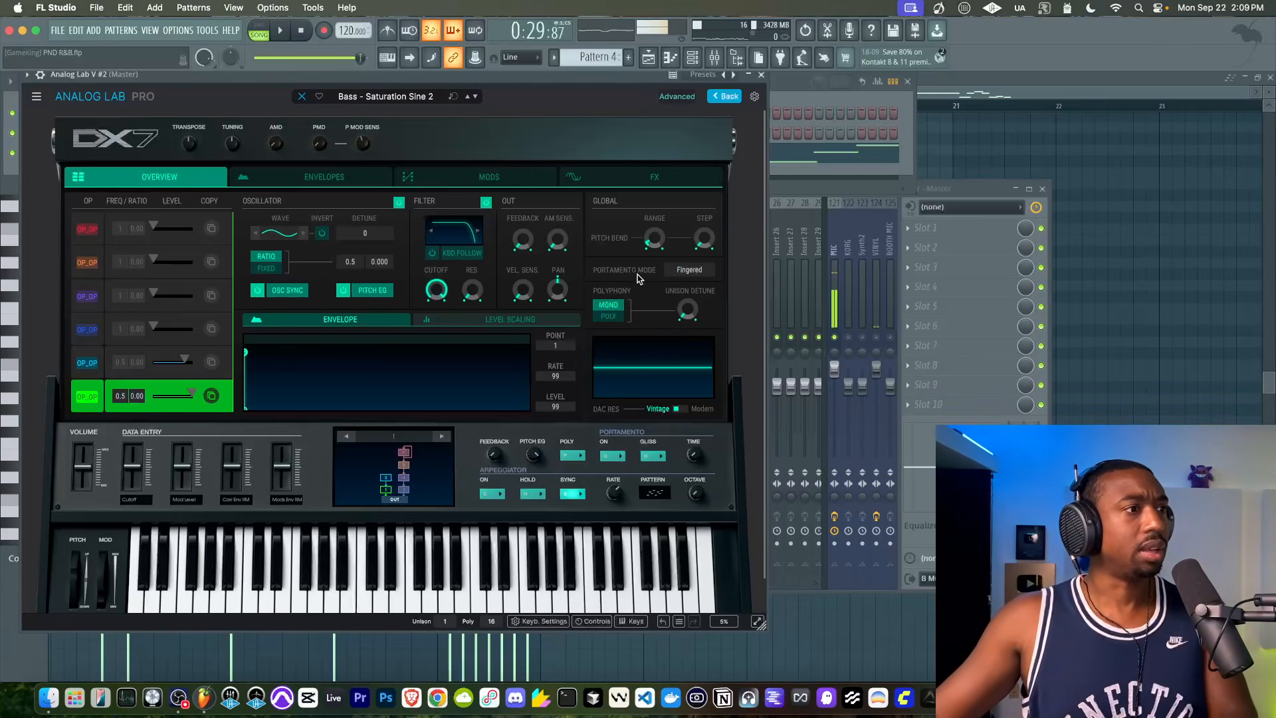
Set the bass preset's portamento time to 39 and play the song to hear the glide.
key("space")
left_click(815, 299)
left_click(627, 95)
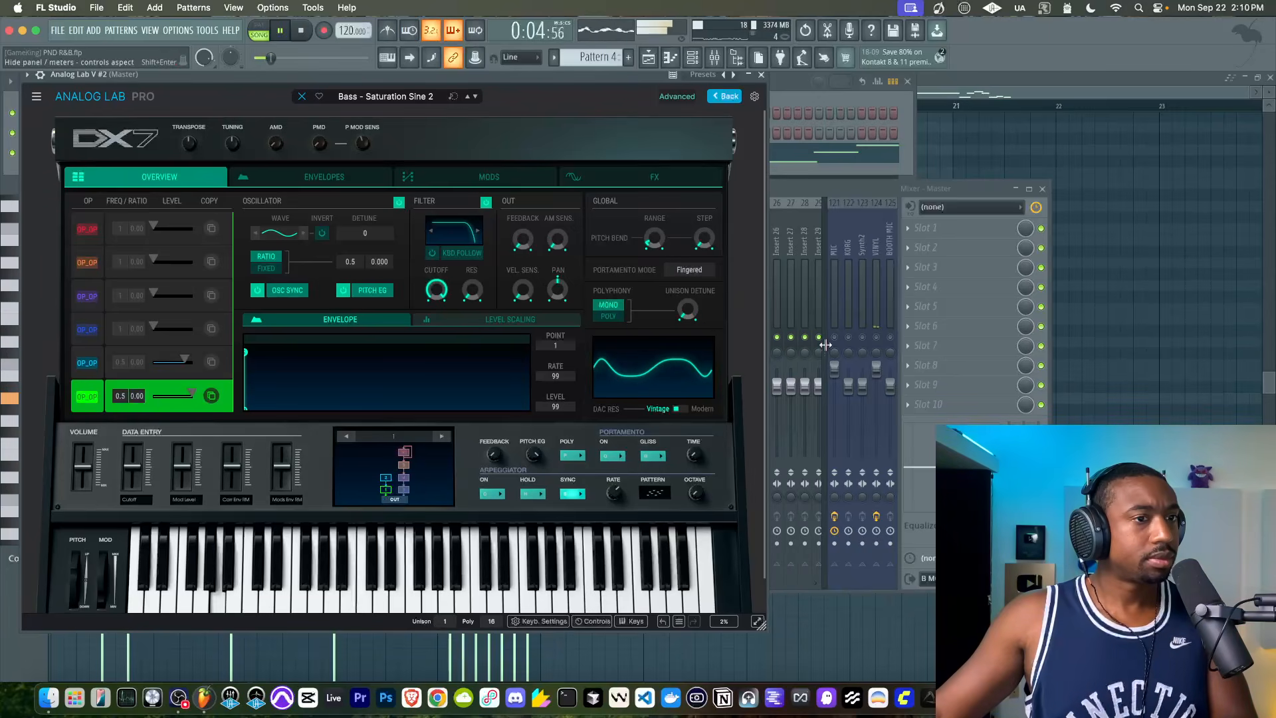
left_click(839, 343)
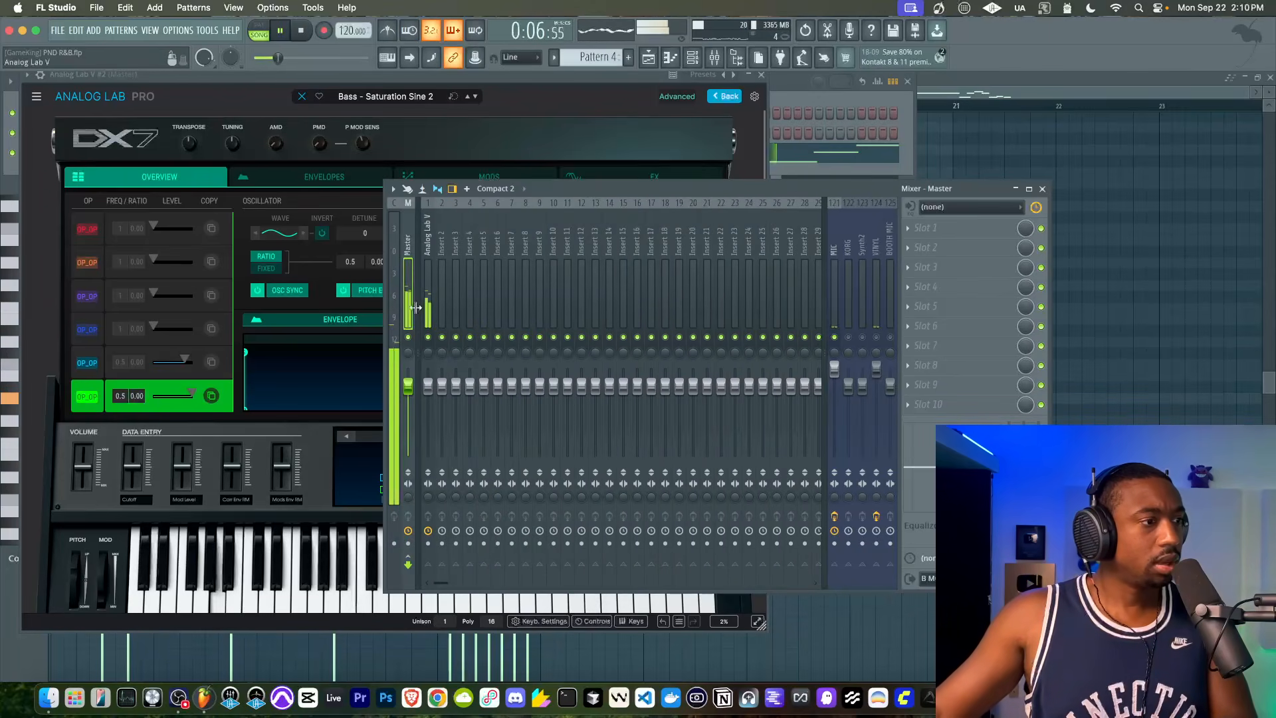
left_click(320, 500)
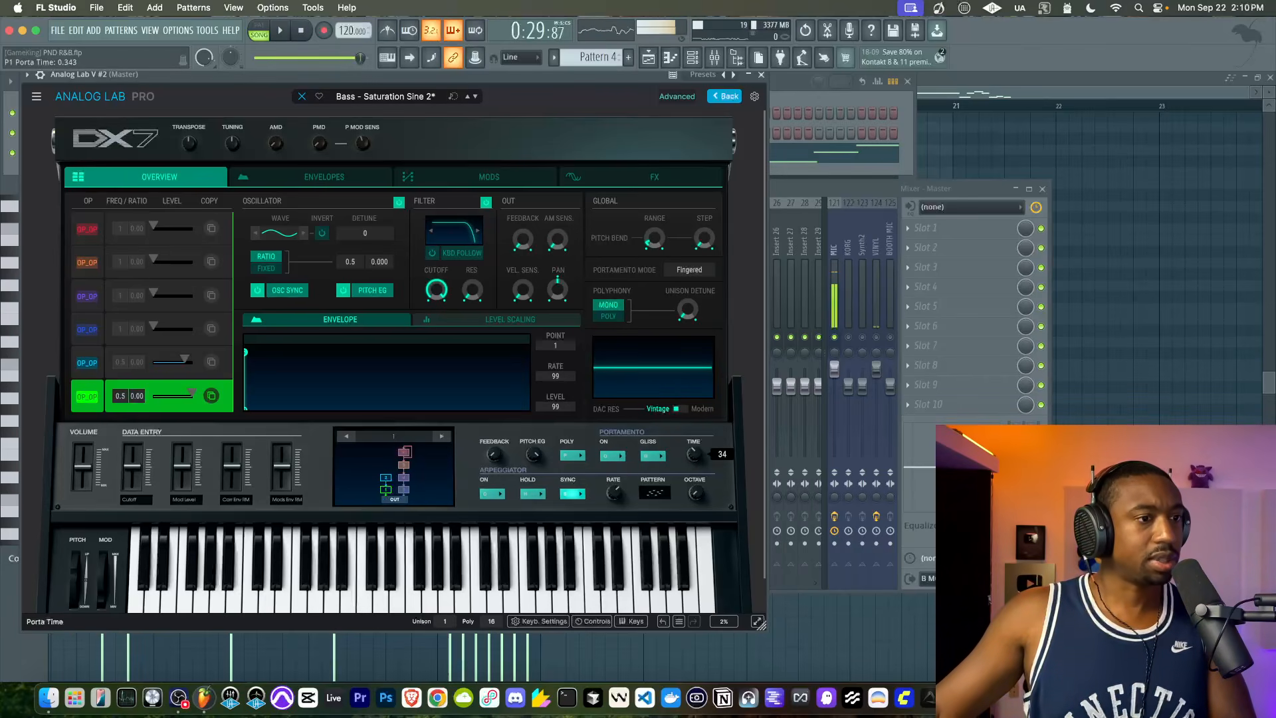
key("space")
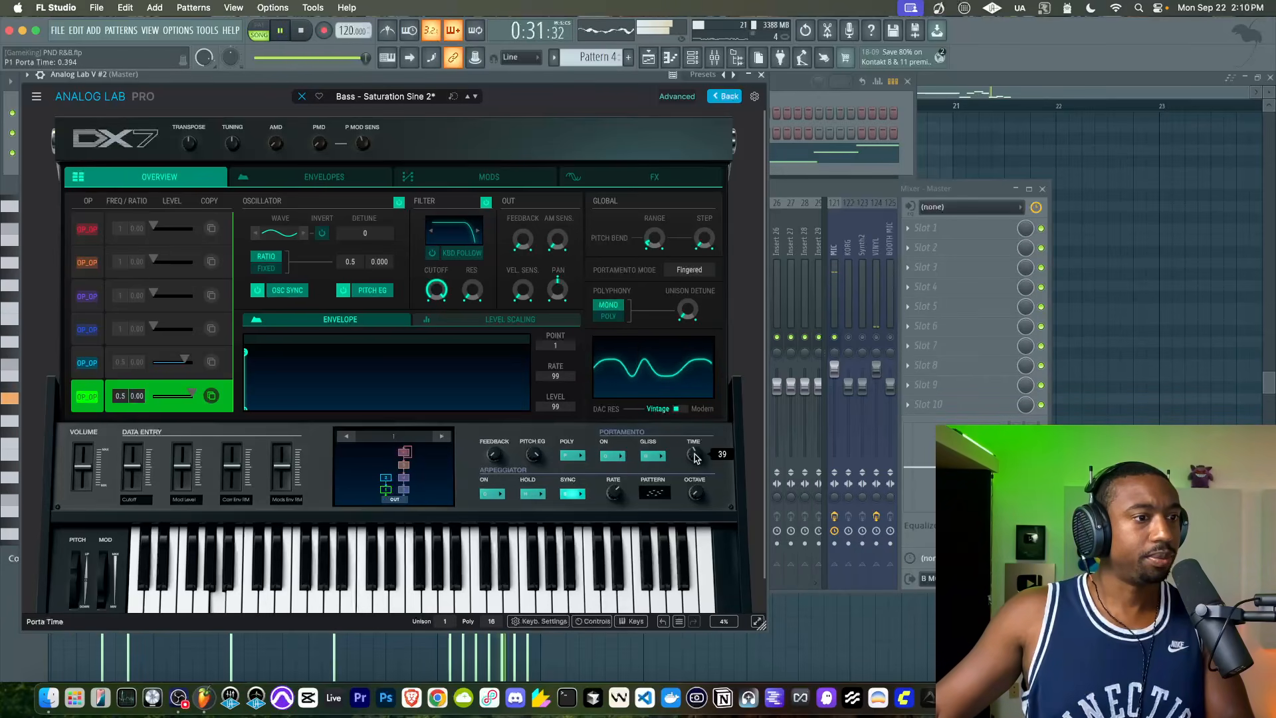
key("space")
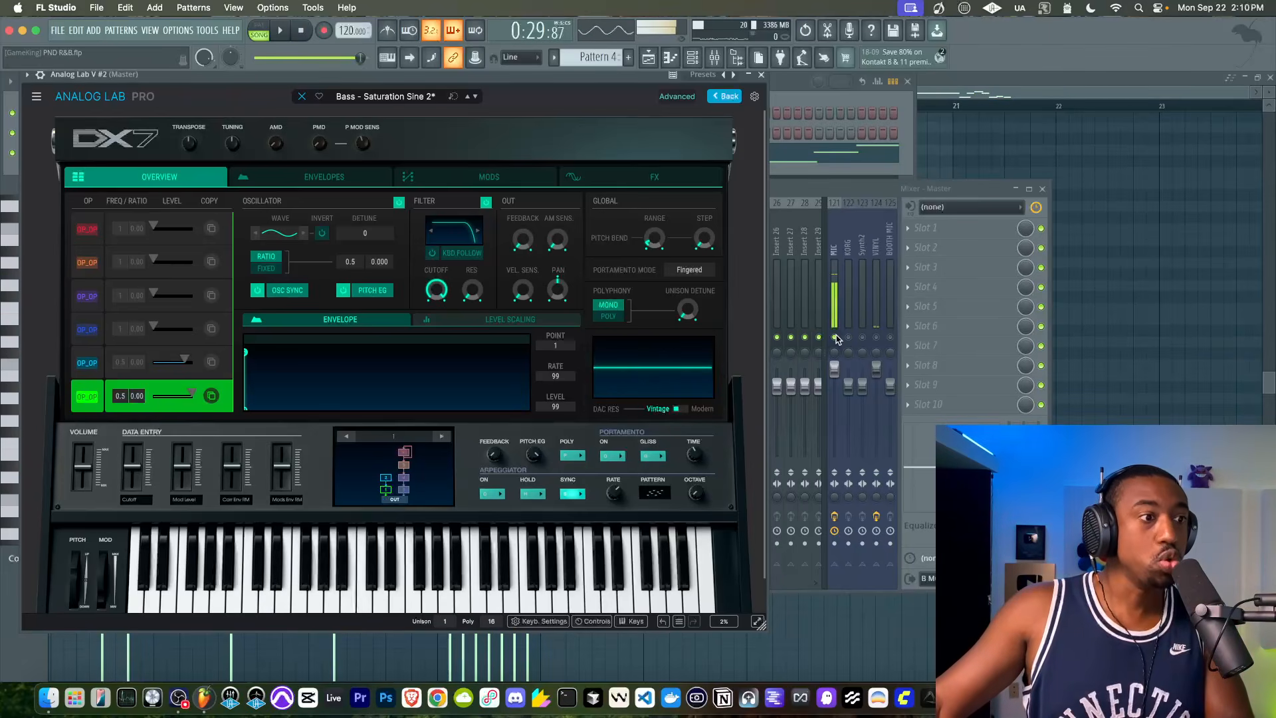
key("space")
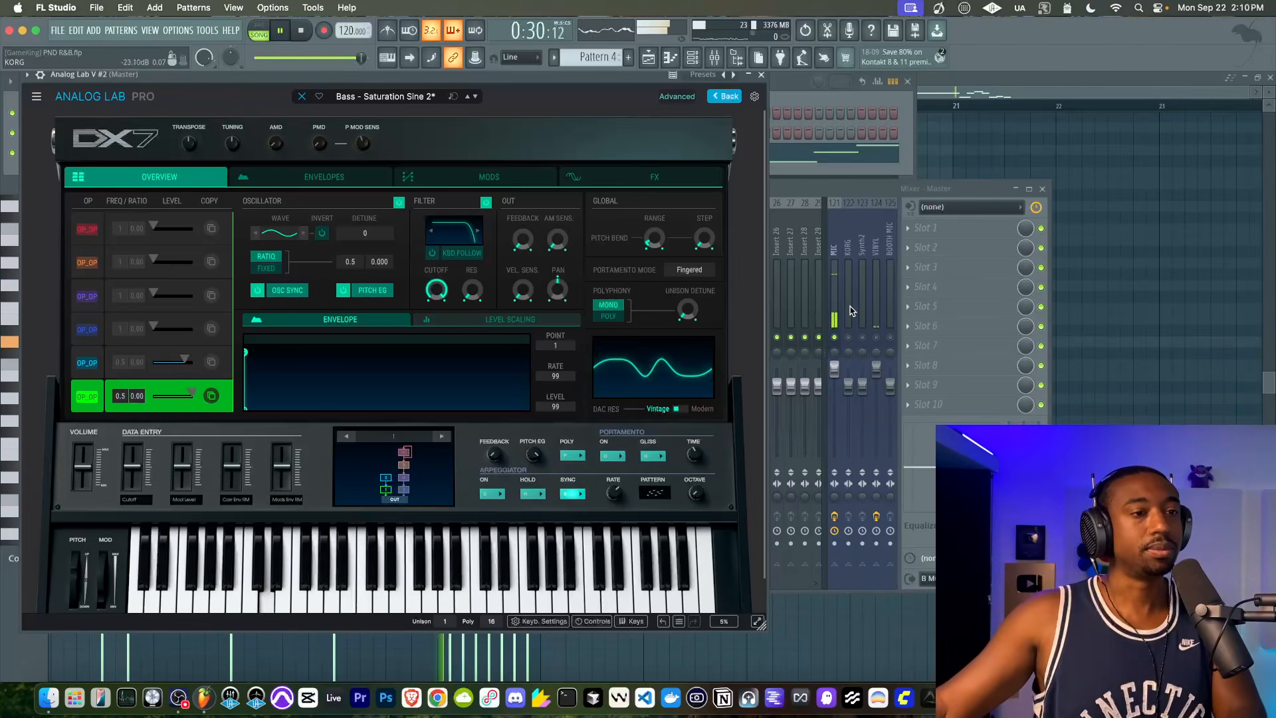
Mute the MIC track, close the mixer and return to the playlist during playback.
left_click(835, 338)
left_click(1030, 189)
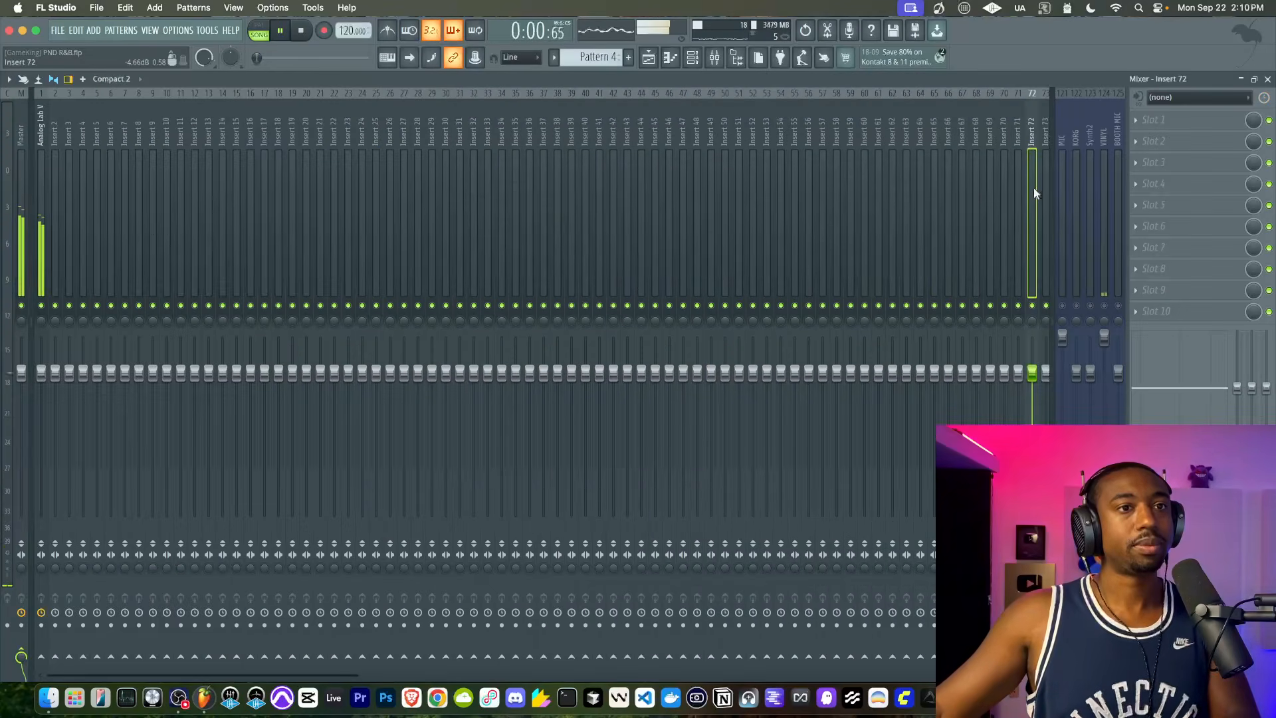
double_click(1133, 78)
left_click(1041, 188)
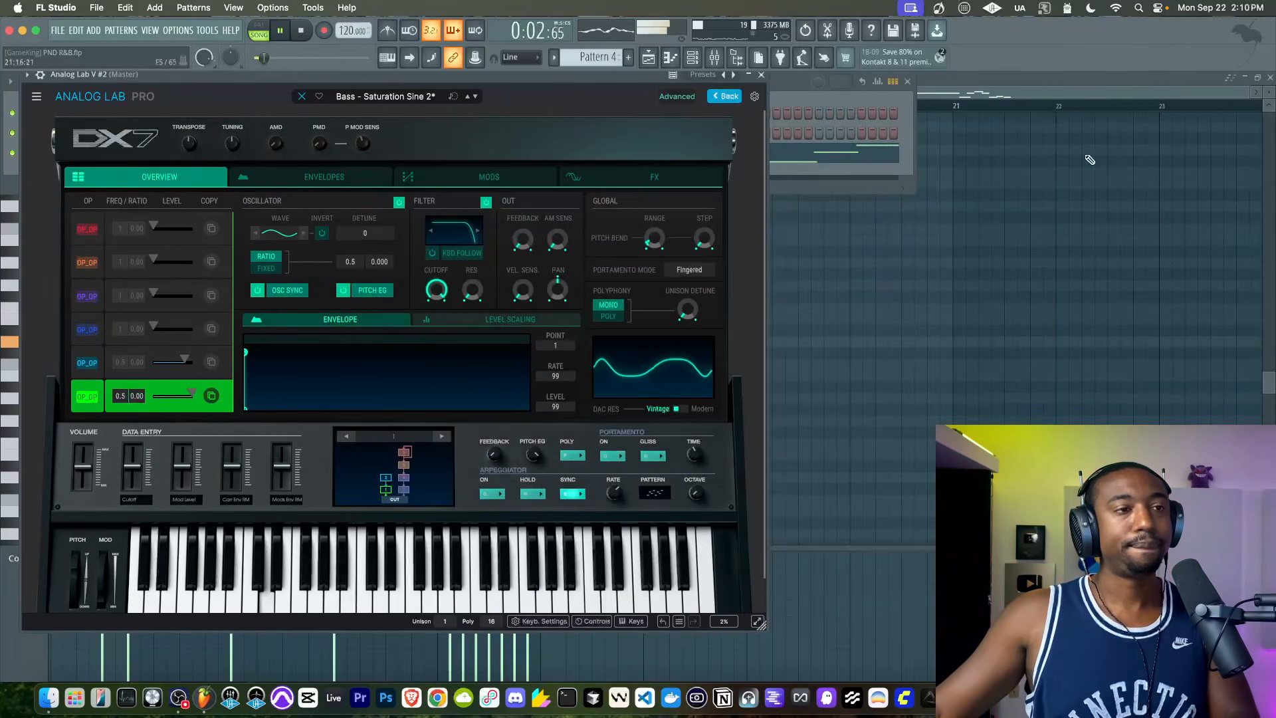
left_click(1090, 193)
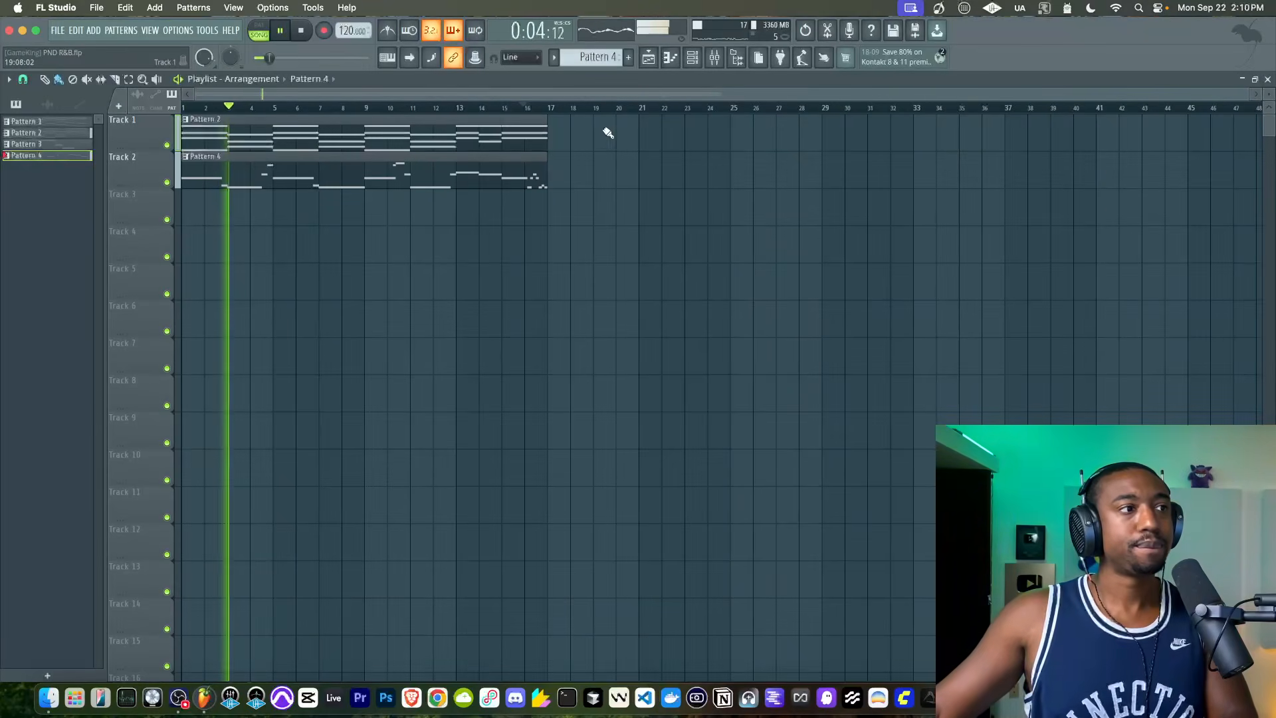
Switch to the empty Pattern 5 and add a third Analog Lab V instrument to the channel rack.
left_click(713, 57)
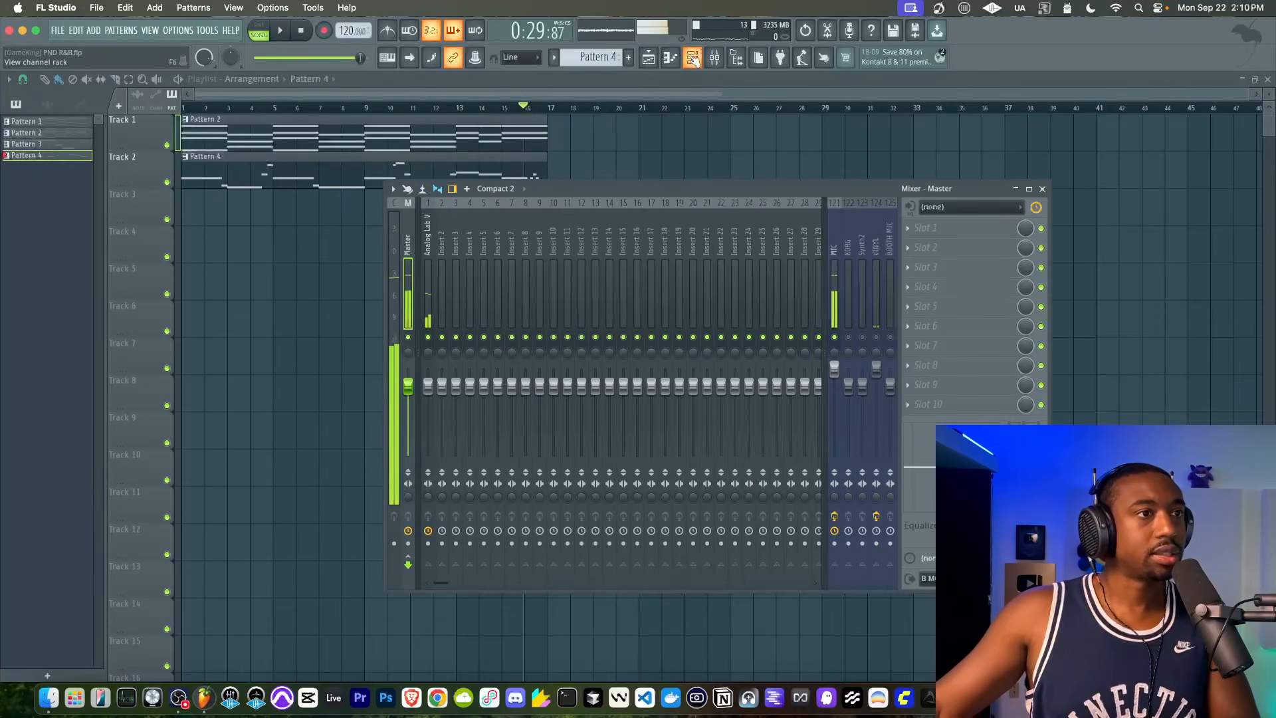
left_click(692, 58)
left_click(628, 58)
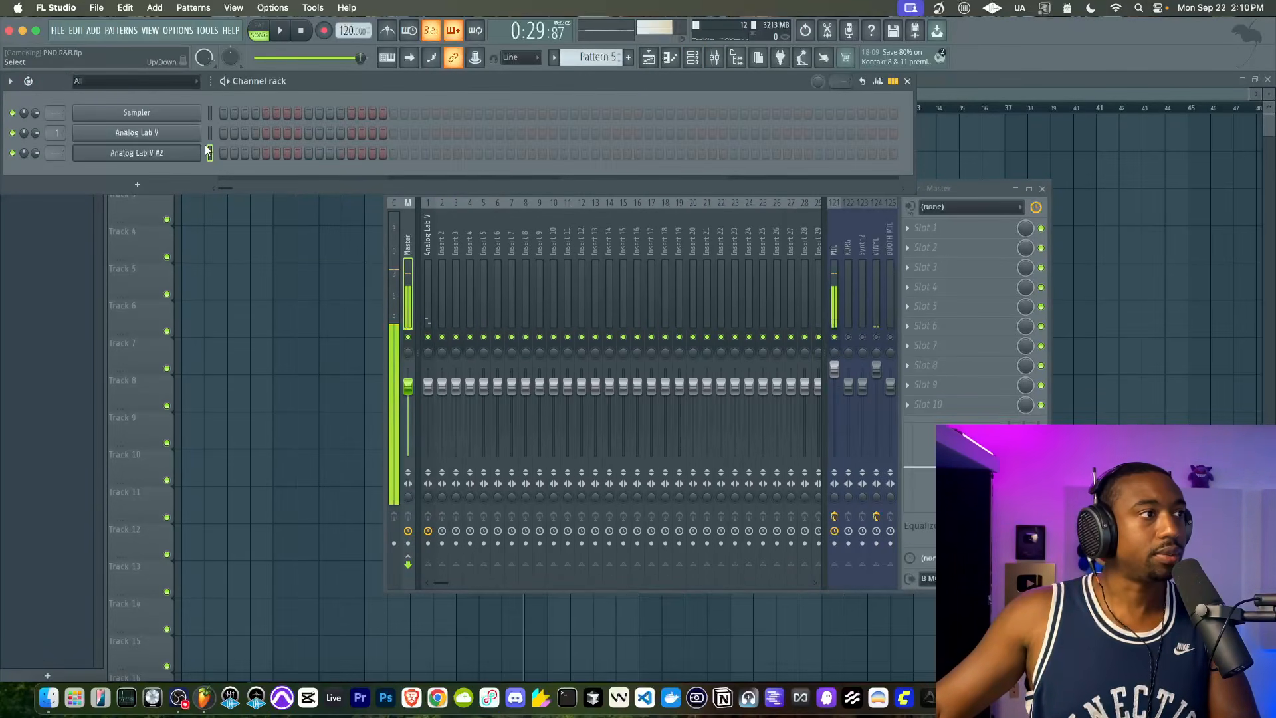
left_click(147, 189)
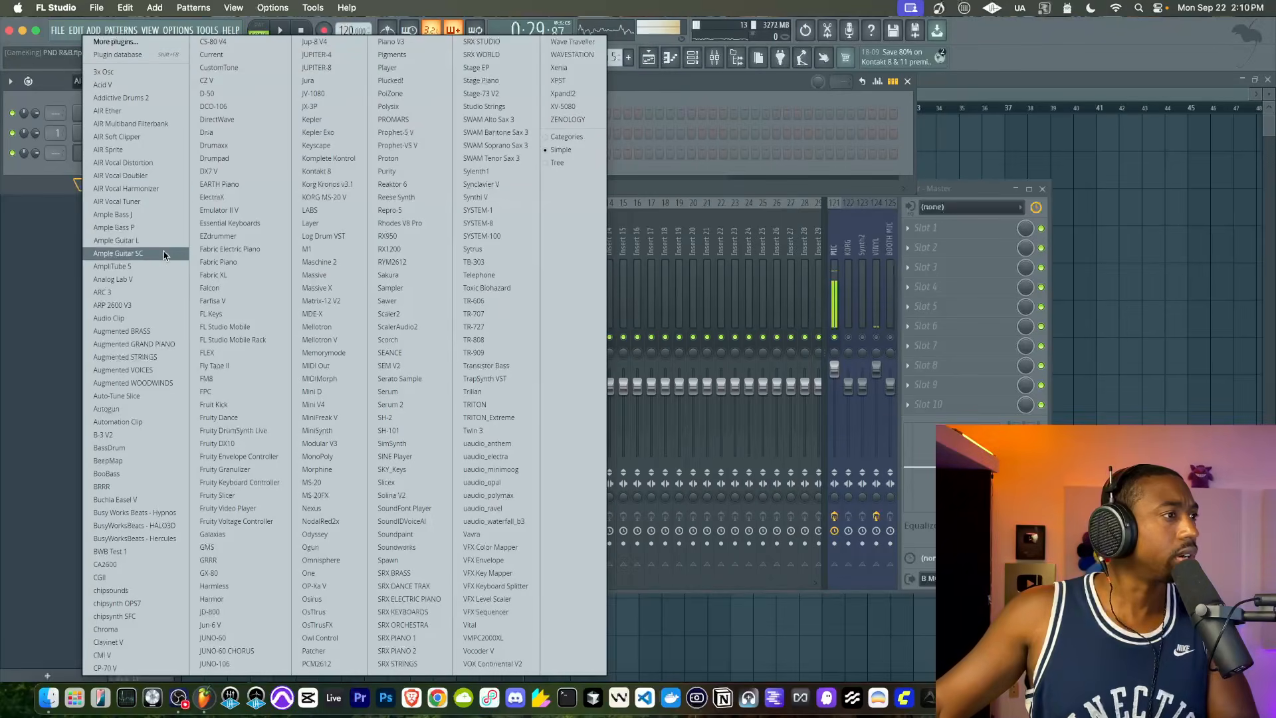
key("Return")
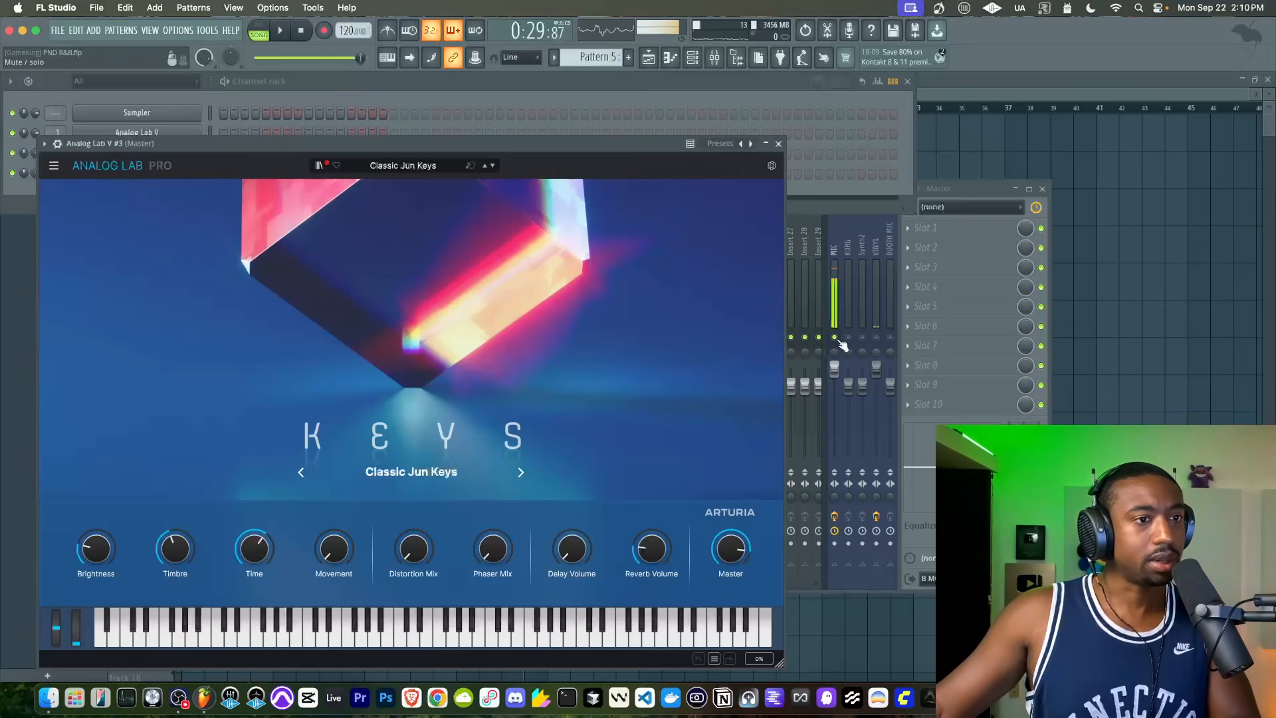
Play the arrangement with the MIC track muted and audition Arp - Timbo 3 from the Euphoria sound bank.
key("space")
left_click(839, 341)
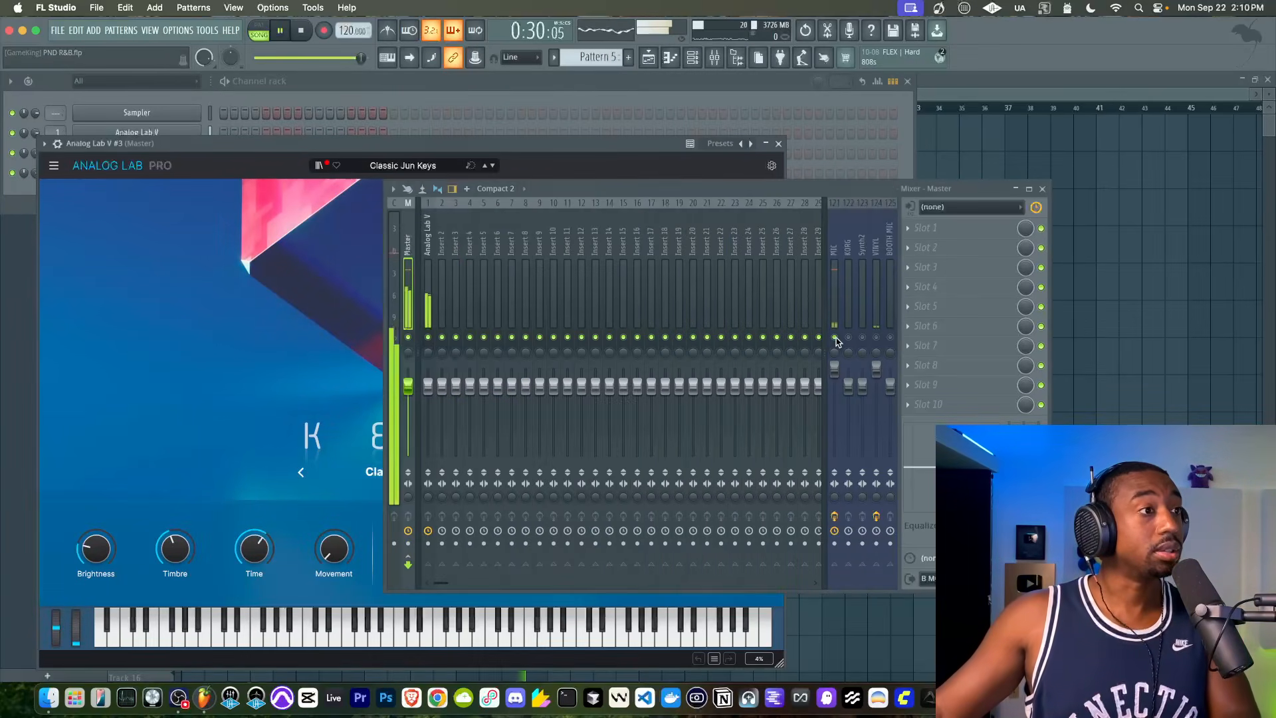
left_click(304, 163)
left_click(319, 165)
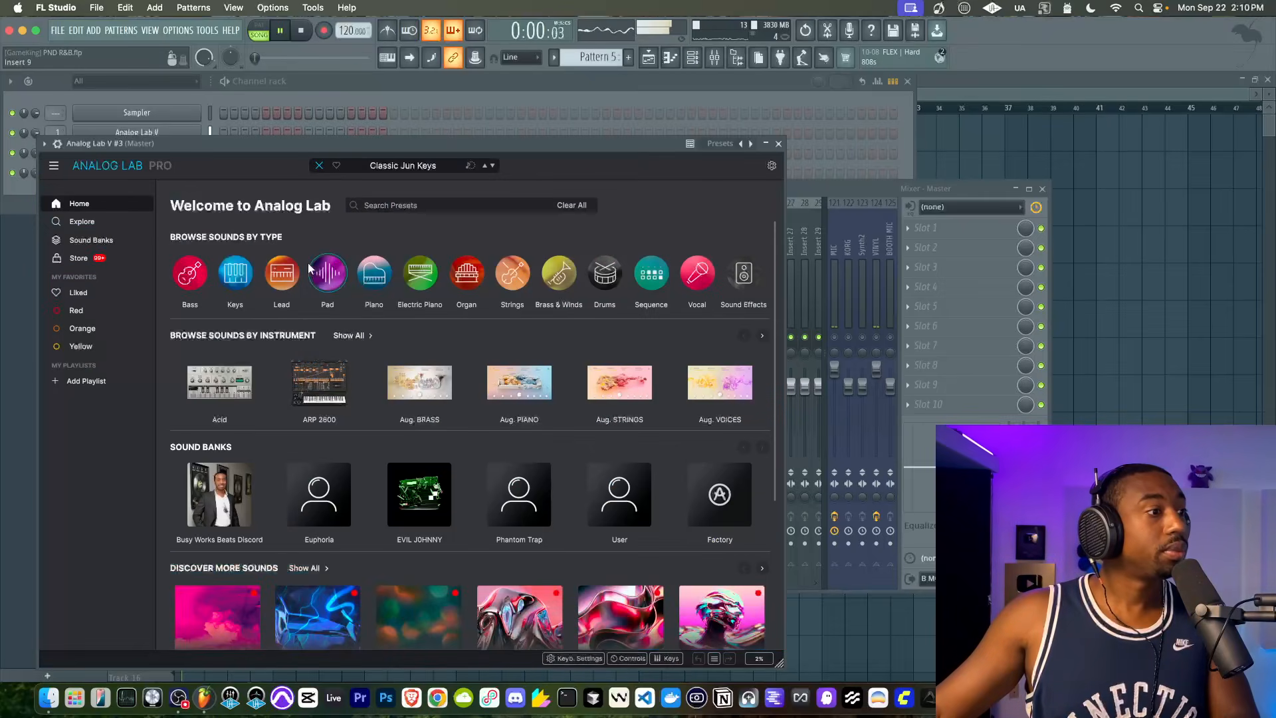
left_click(103, 238)
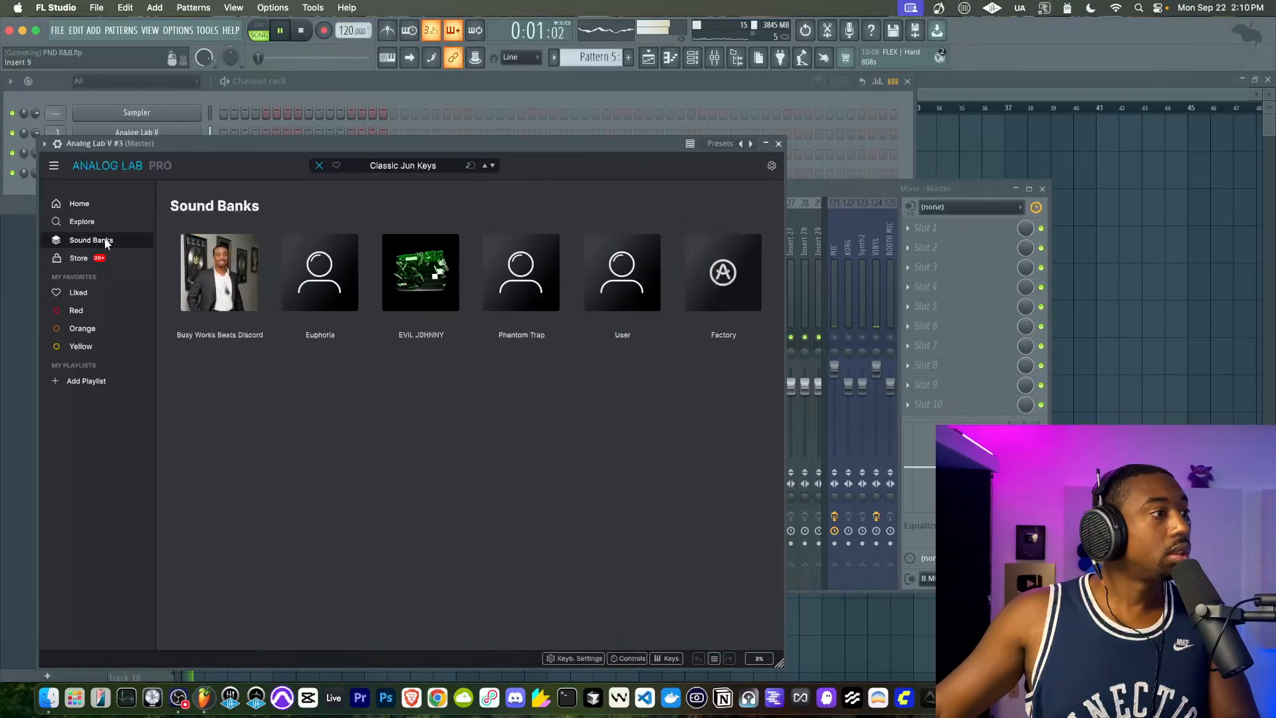
left_click(344, 271)
left_click(306, 330)
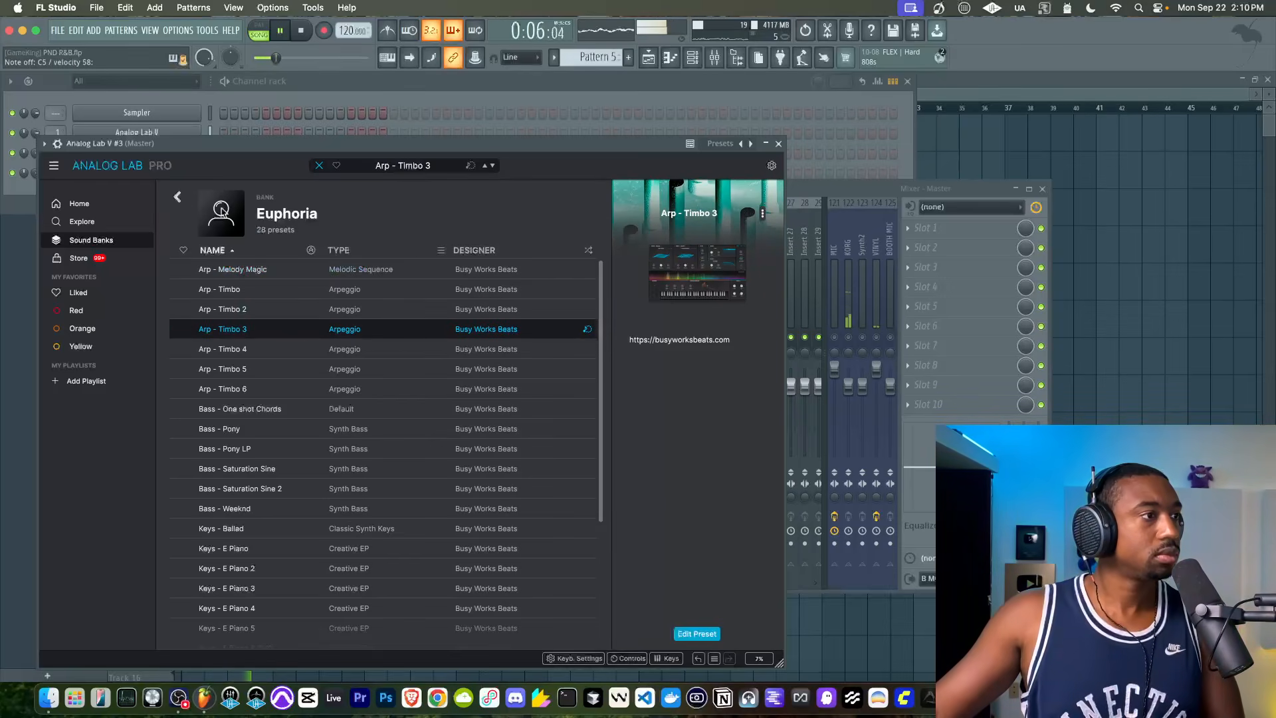
Load the Keys - Smacky Keys 2 preset from the Busy Works Beats Discord sound bank.
left_click(177, 197)
left_click(241, 303)
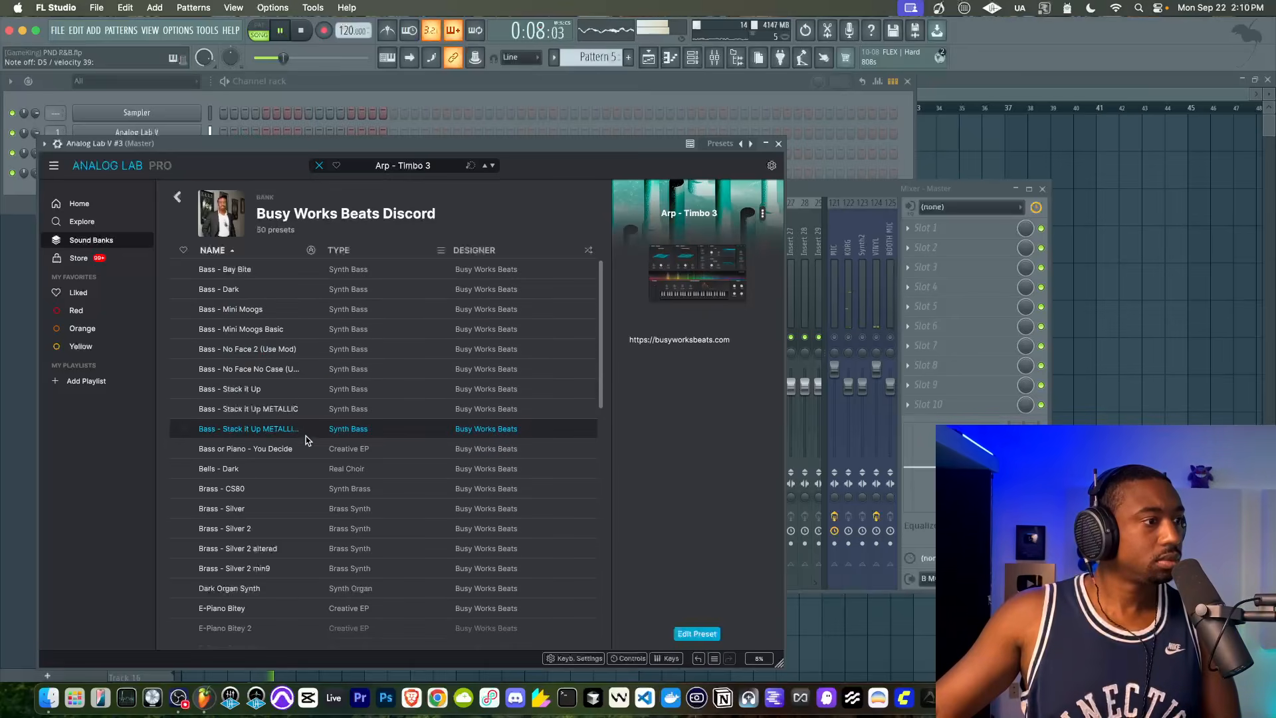
scroll(299, 445, "down", 10)
scroll(285, 473, "down", 8)
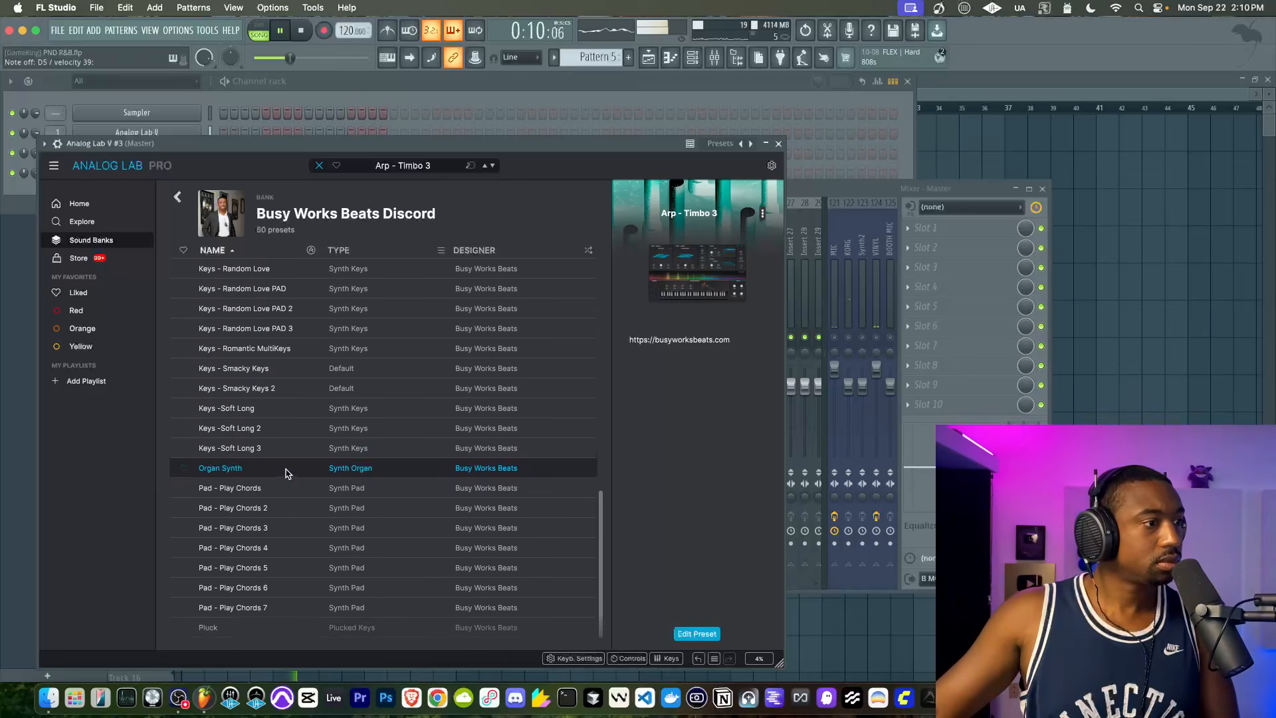
scroll(286, 472, "up", 3)
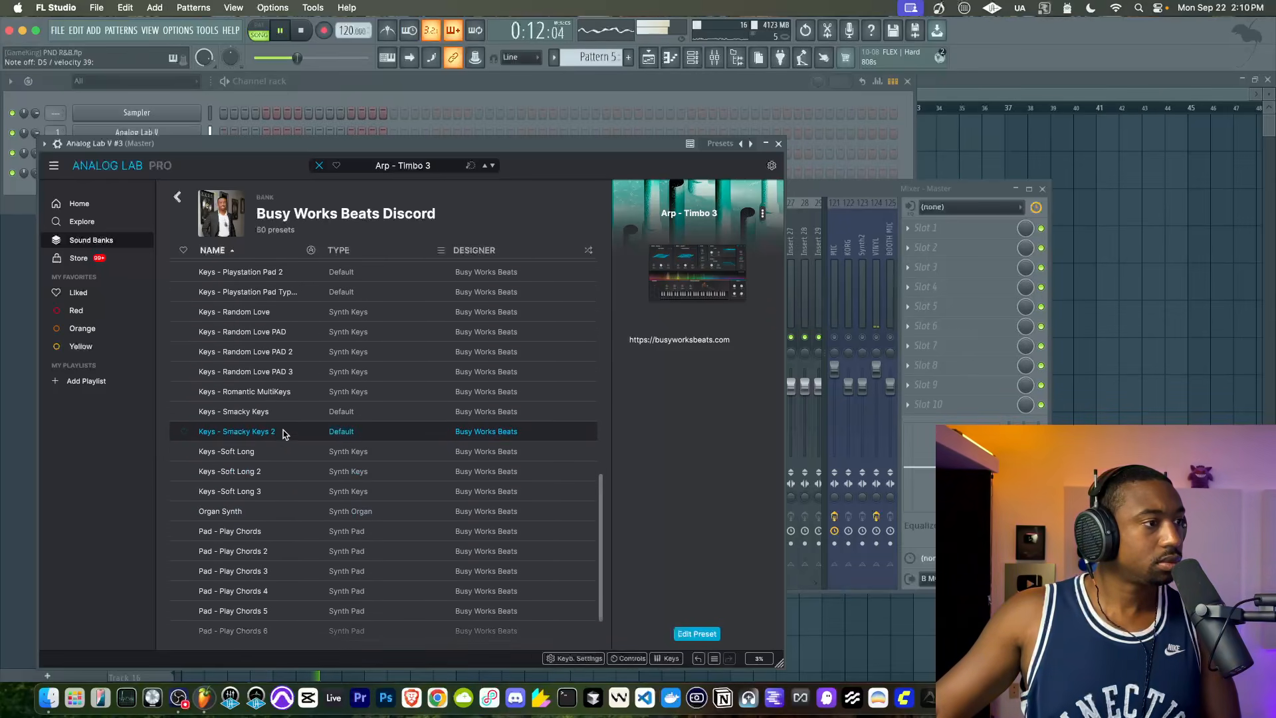
left_click(285, 432)
Close the instrument window and record a melody into Pattern 5 with the metronome on, through bar 16.
left_click(778, 143)
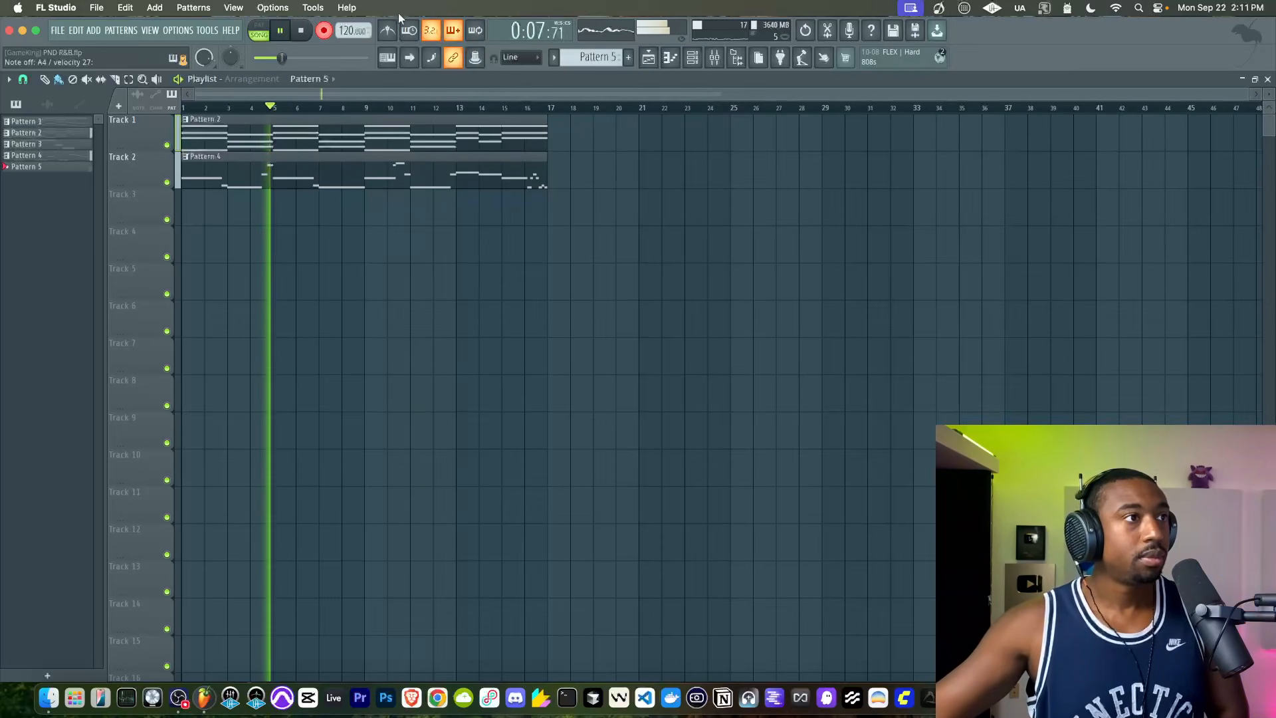
left_click(389, 31)
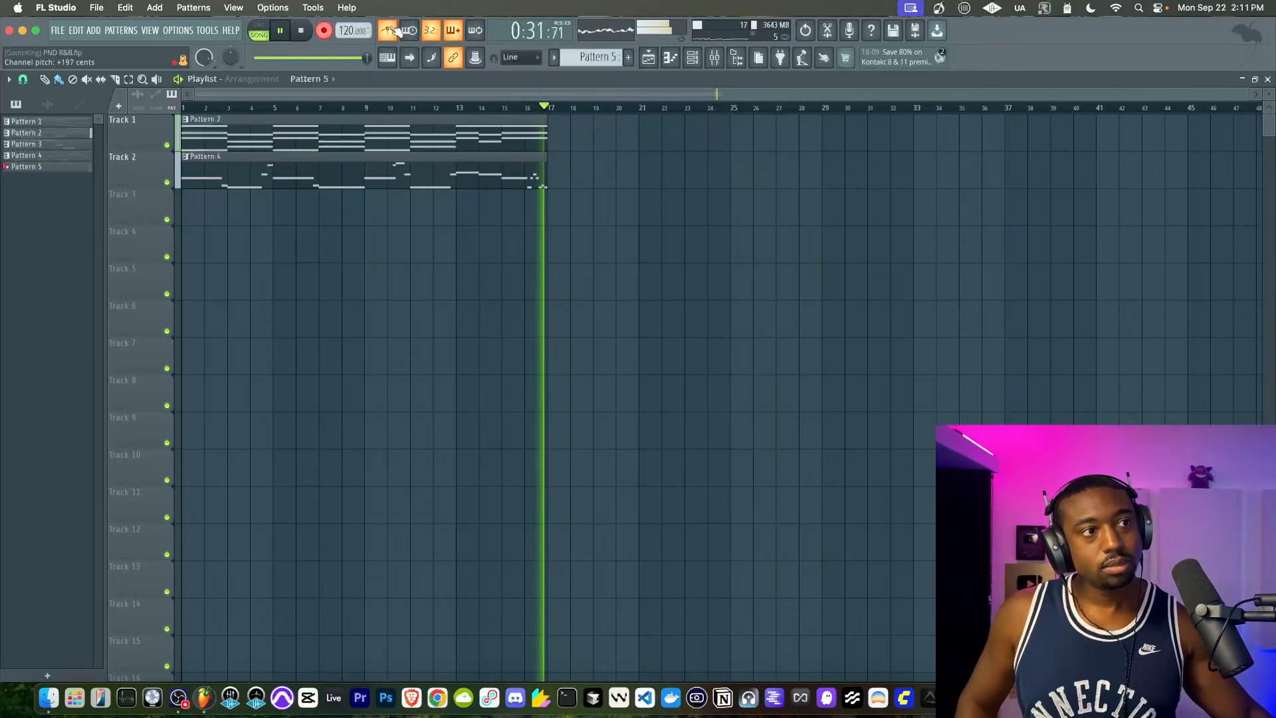
key("space")
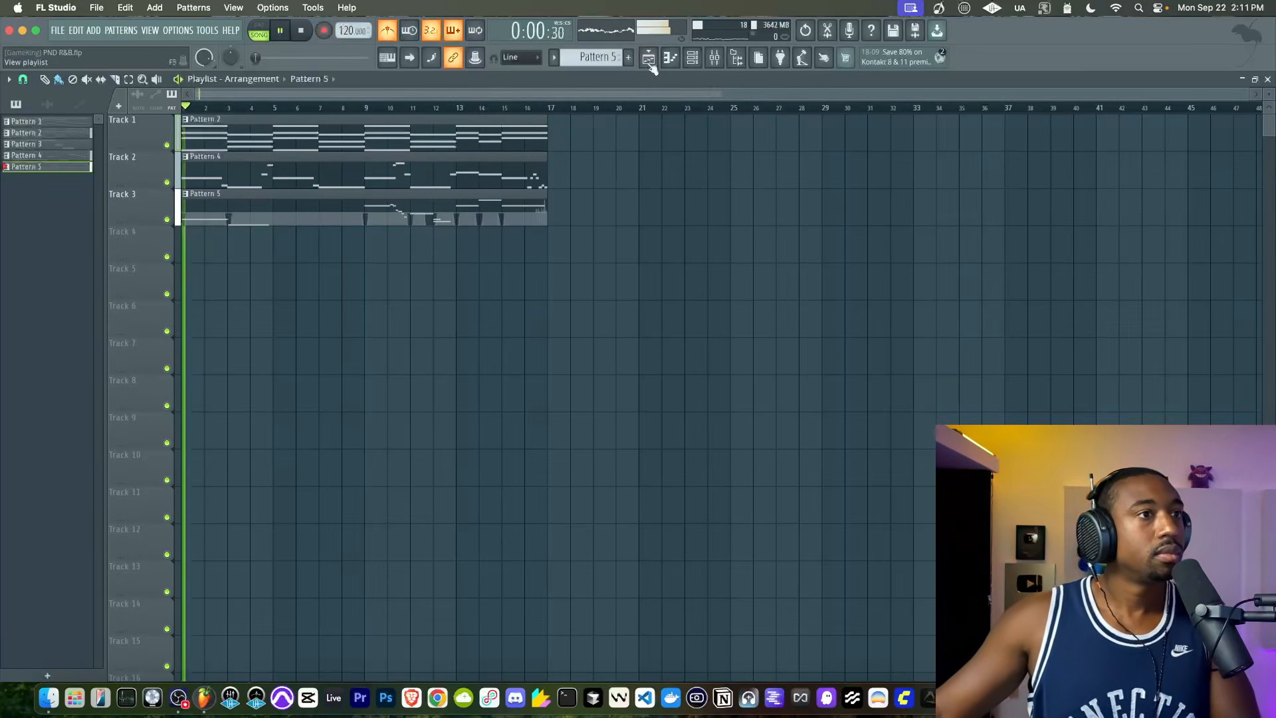
Turn off the metronome and play the Pattern 5 melody from bar 9 in the piano roll.
left_click(649, 63)
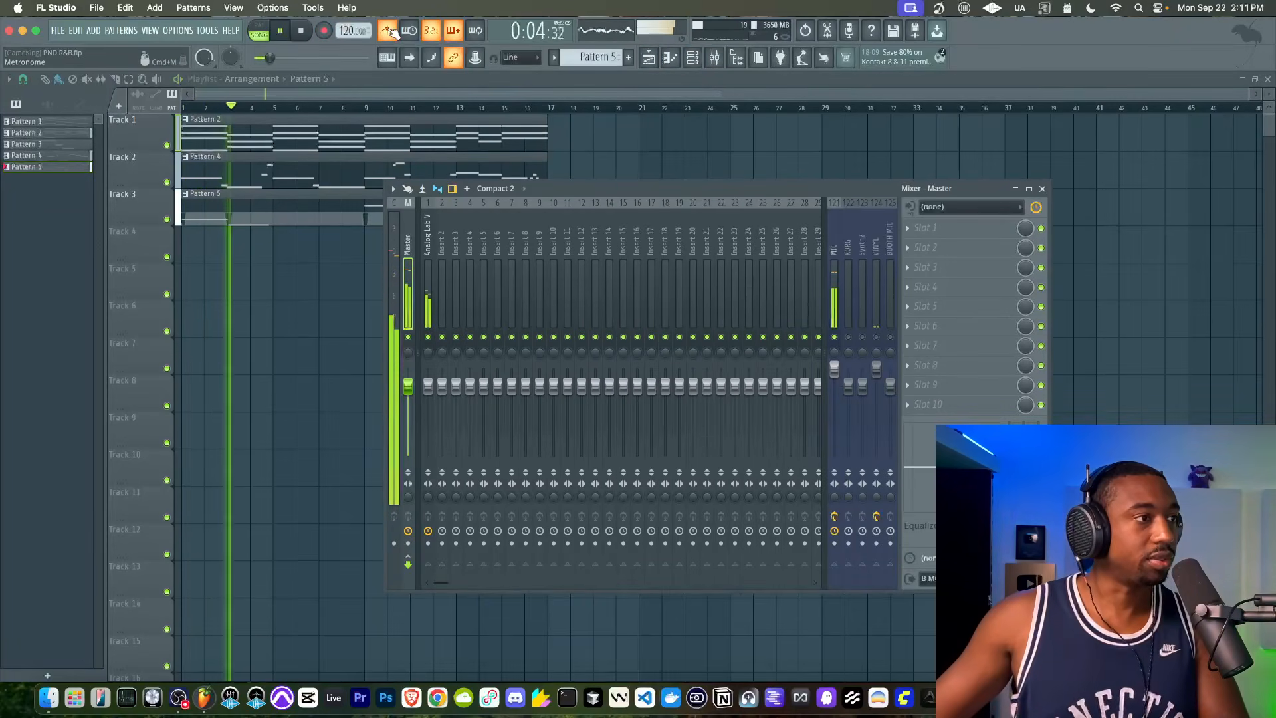
double_click(349, 203)
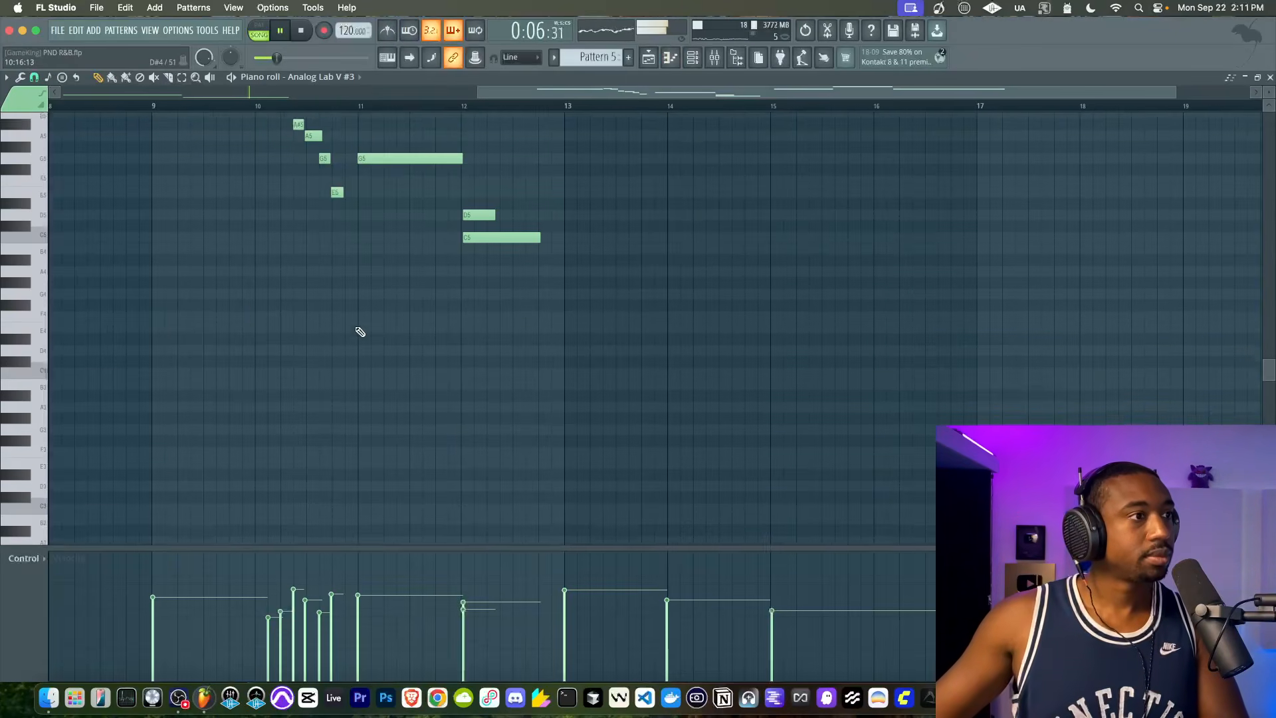
left_click(167, 107)
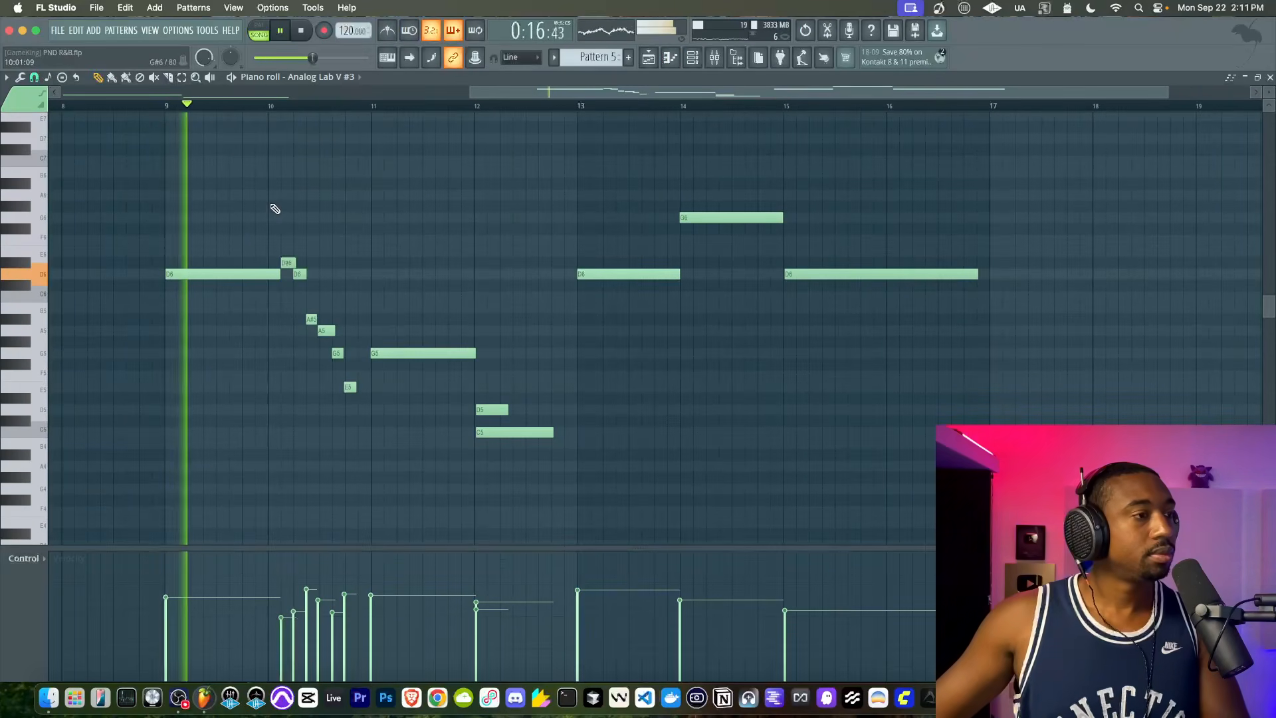
Raise the long melody note at bar 11 to A5 and play from the middle of bar 10.
left_click(287, 262)
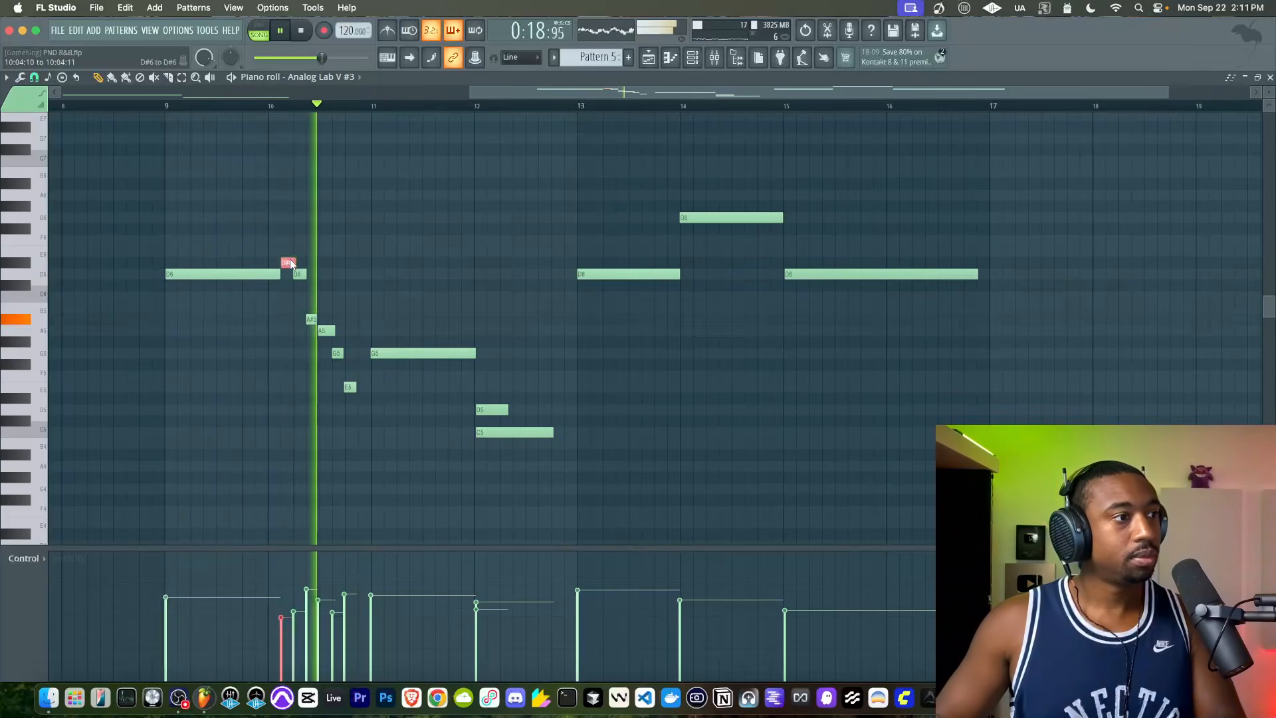
key("space")
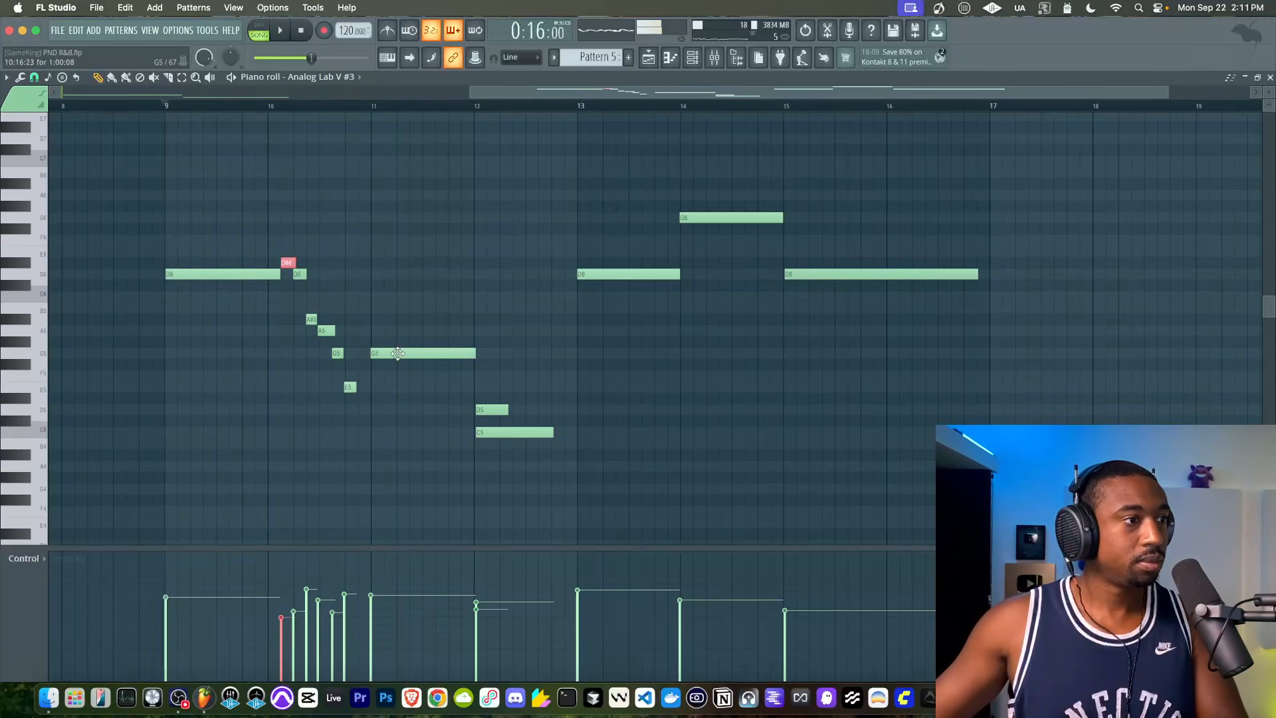
left_click(312, 107)
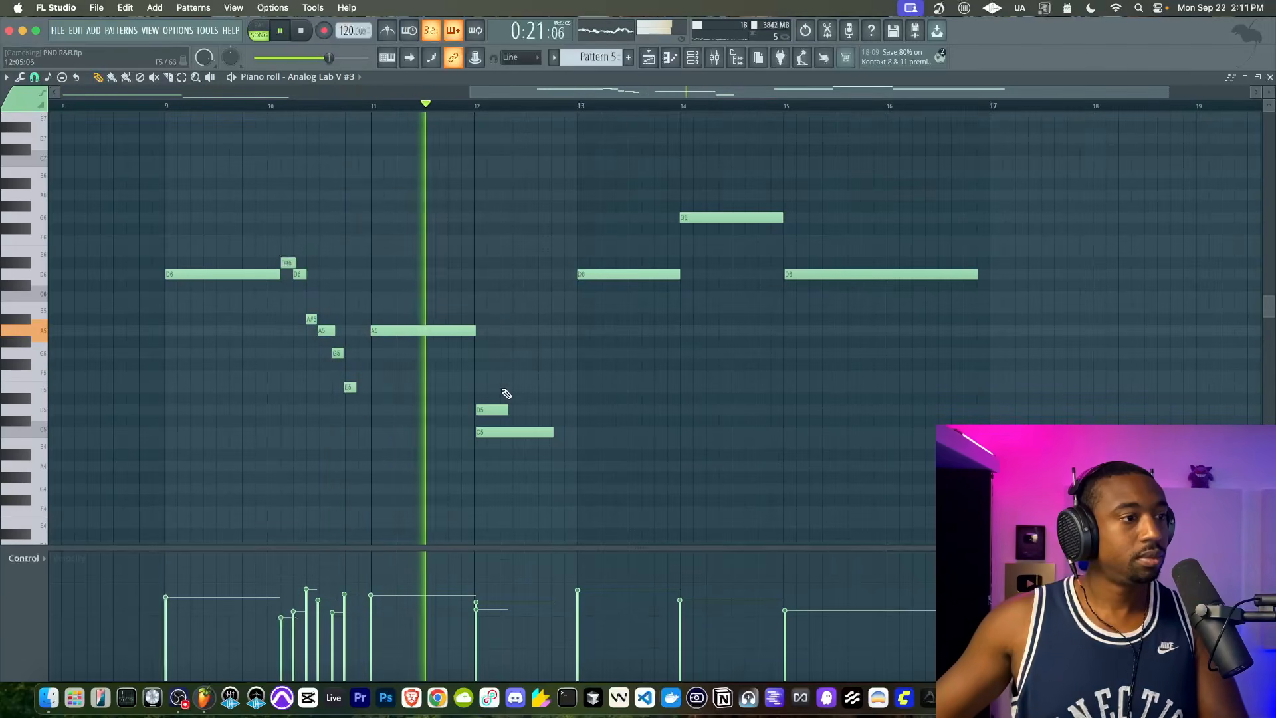
Replace the two overlapping notes at bar 12 with a single full-bar D5, and lower the bar 14 note to E6.
right_click(498, 433)
left_click_drag(502, 409, 578, 409)
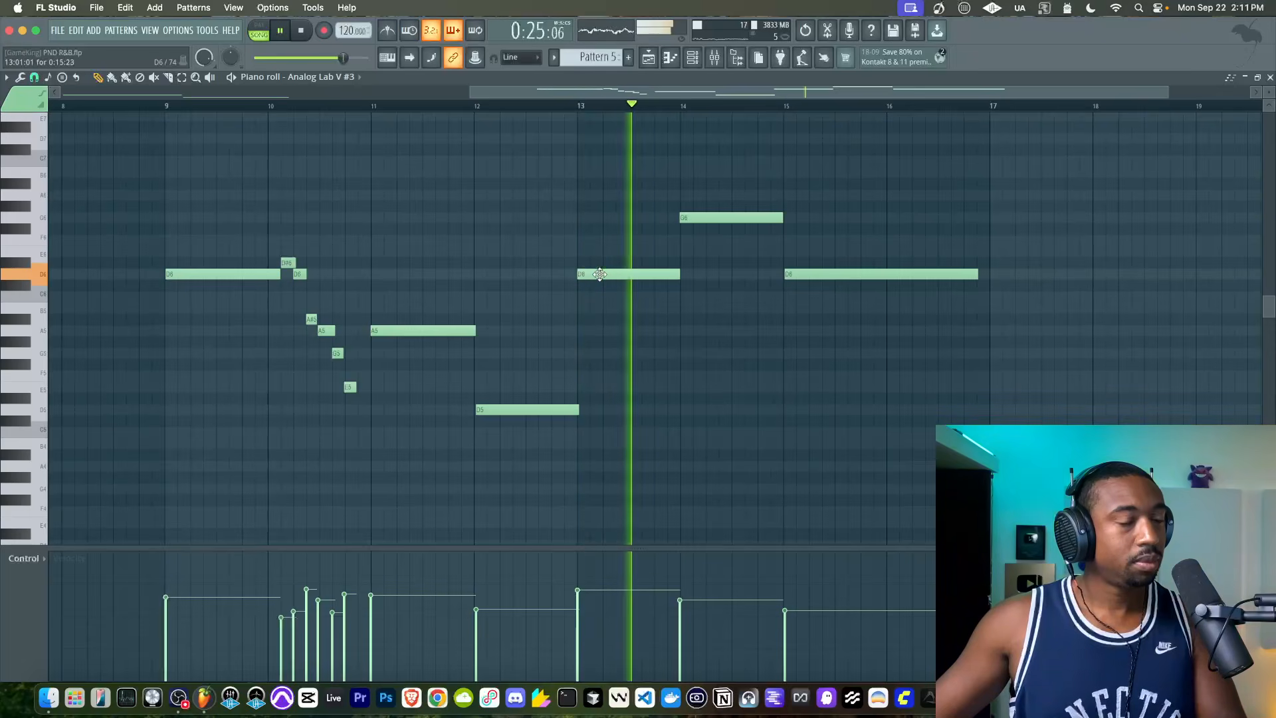
key("space")
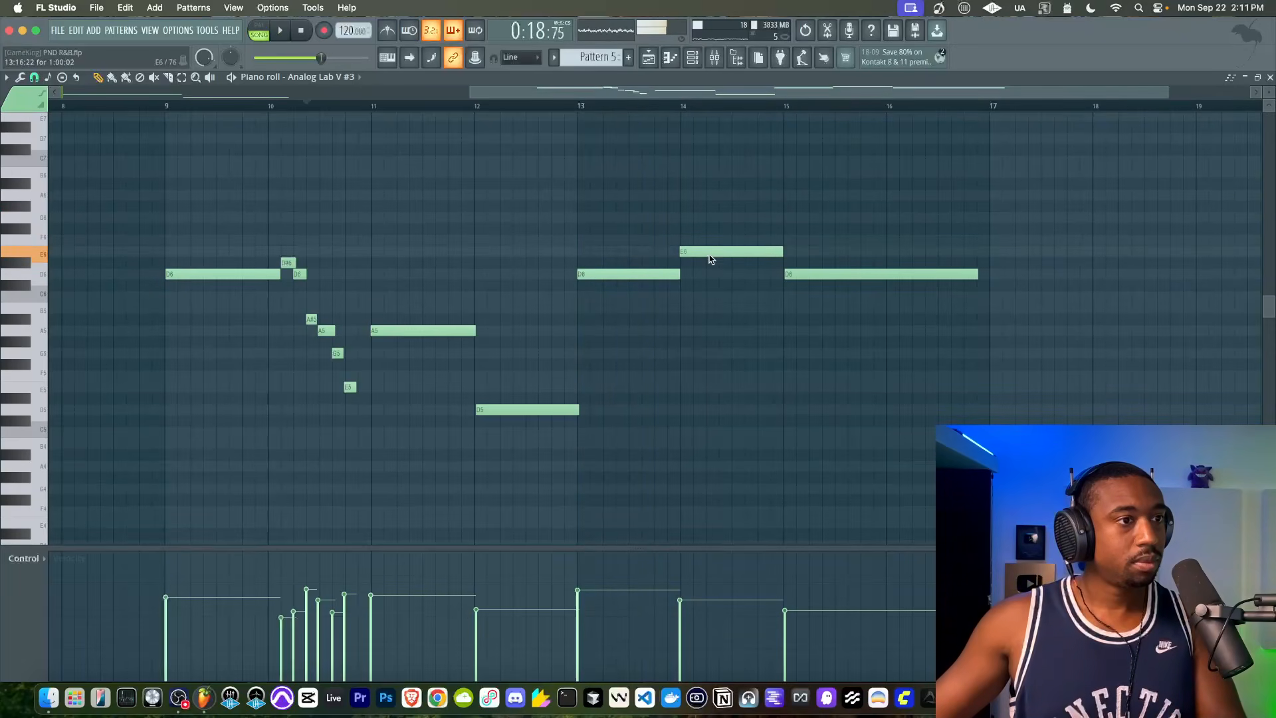
Play the end of the Pattern 5 melody from bar 15 in the piano roll.
left_click(774, 107)
key("space")
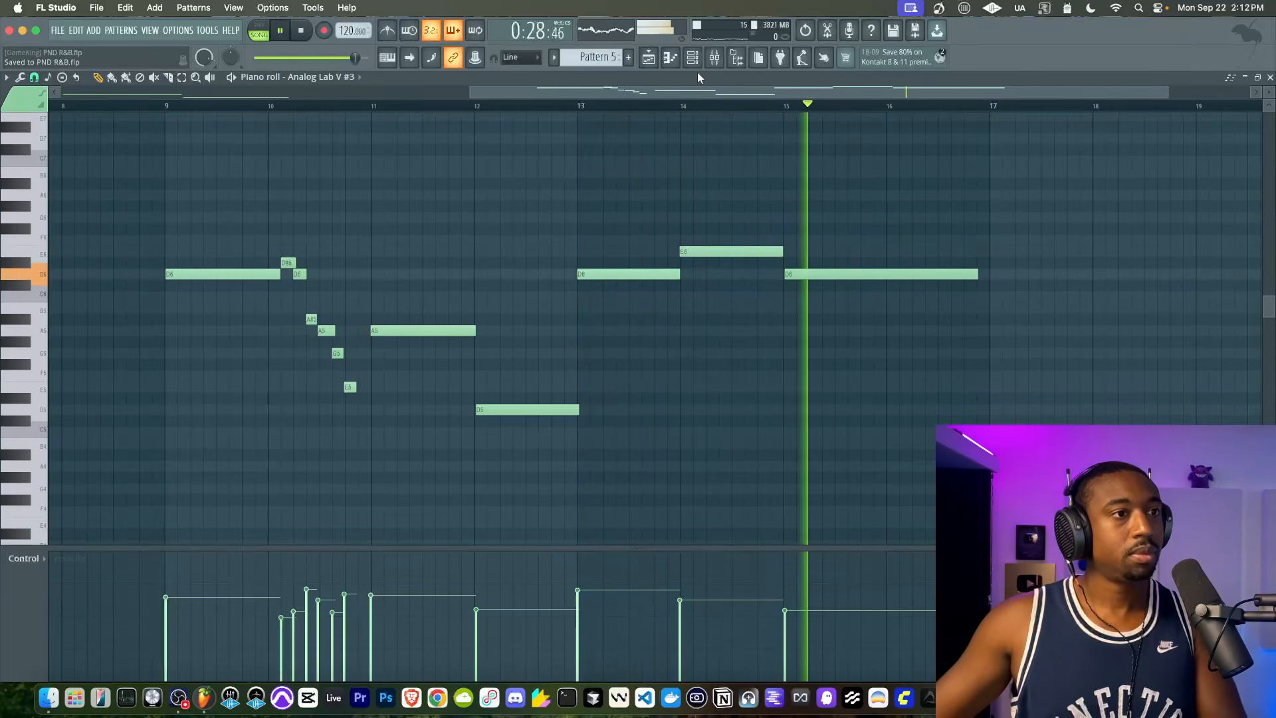
scroll(692, 213, "down", 3)
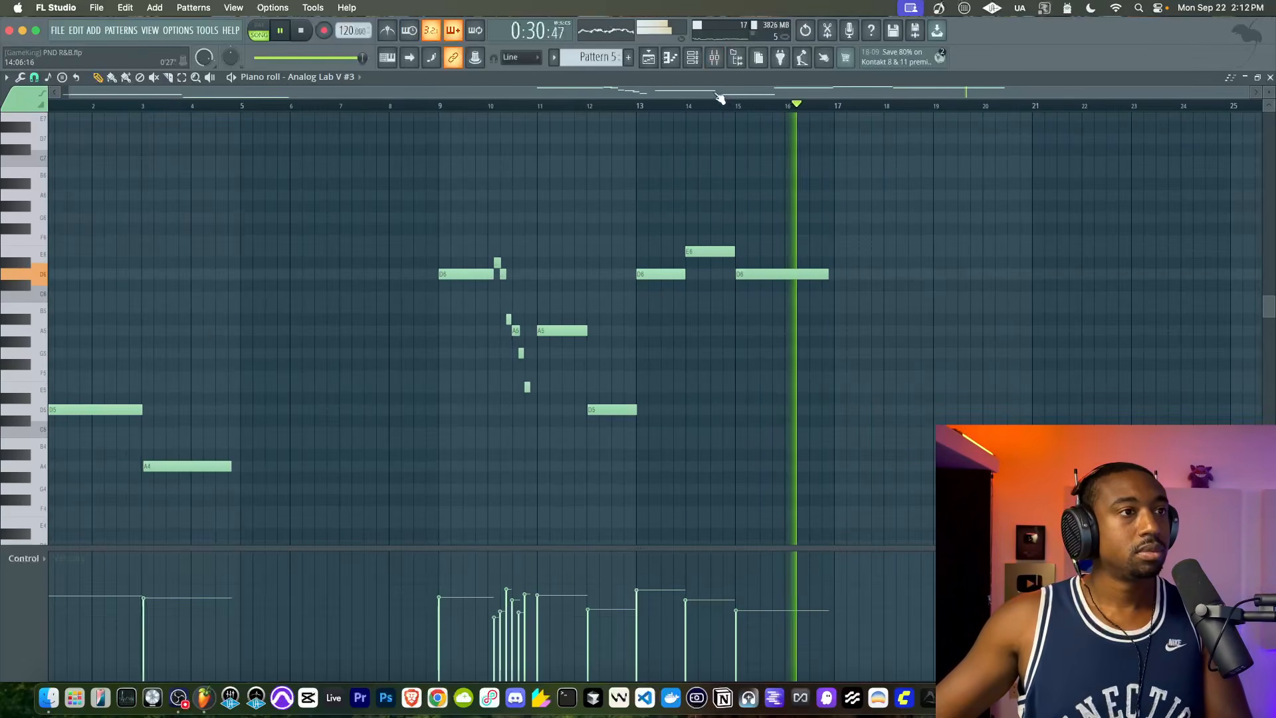
Route the Analog Lab V #3 channel to mixer track 2, and play the song with the MIC track muted.
left_click(715, 59)
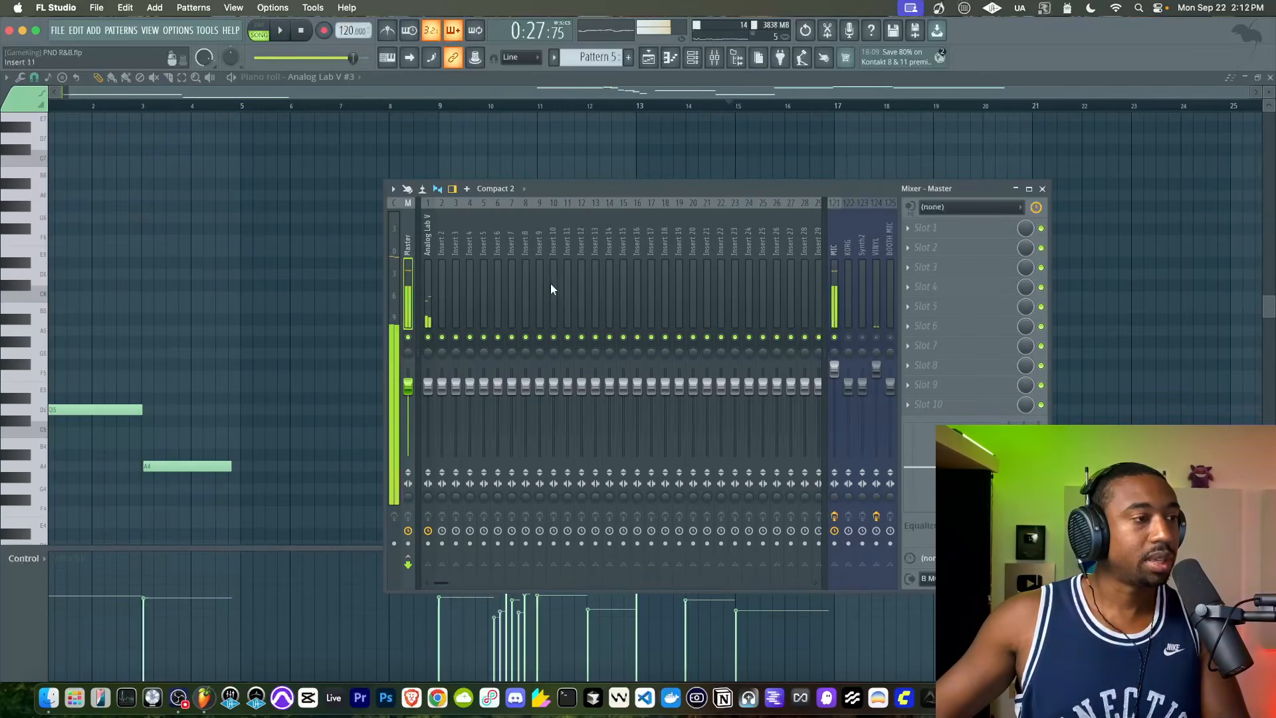
left_click(694, 63)
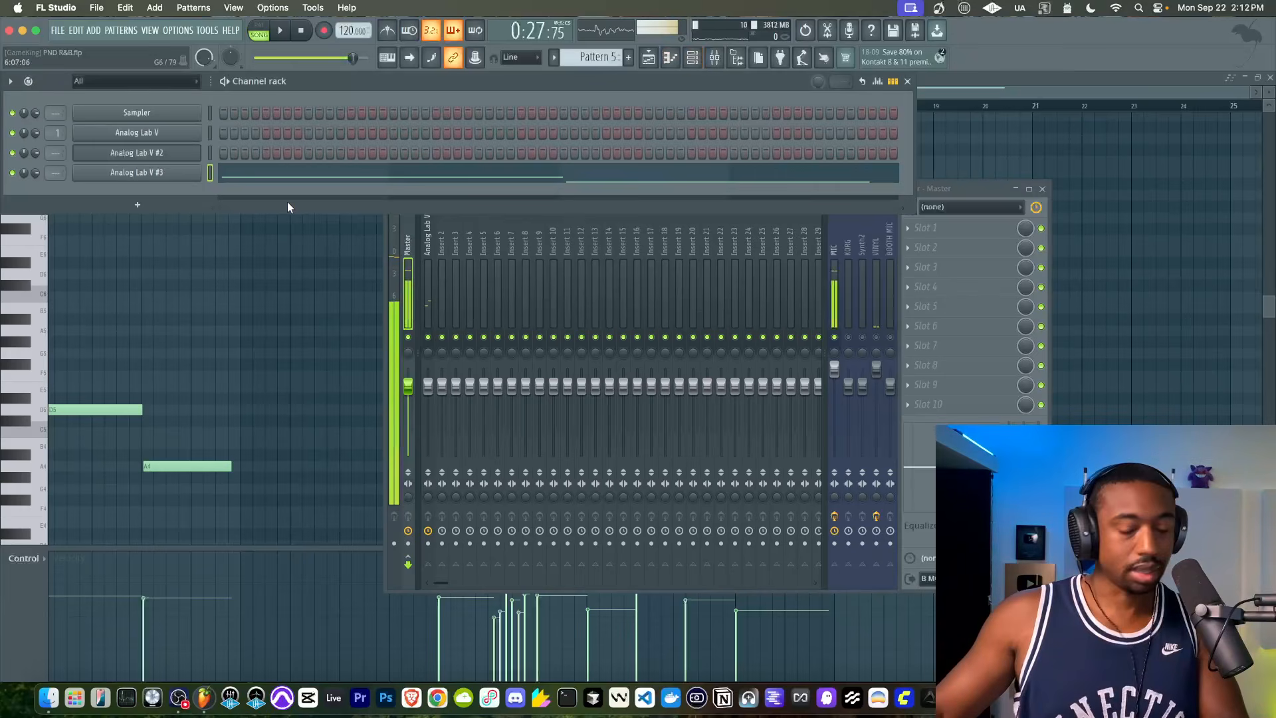
key("ctrl+l")
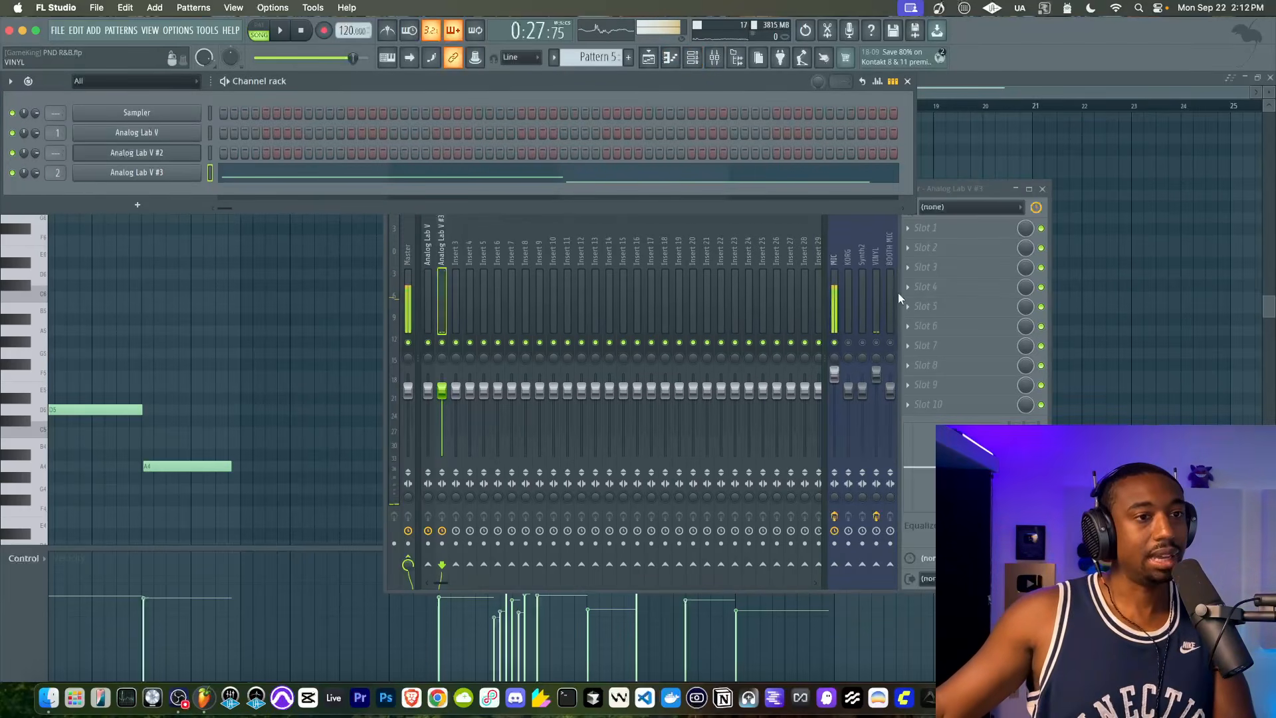
left_click(835, 343)
key("space")
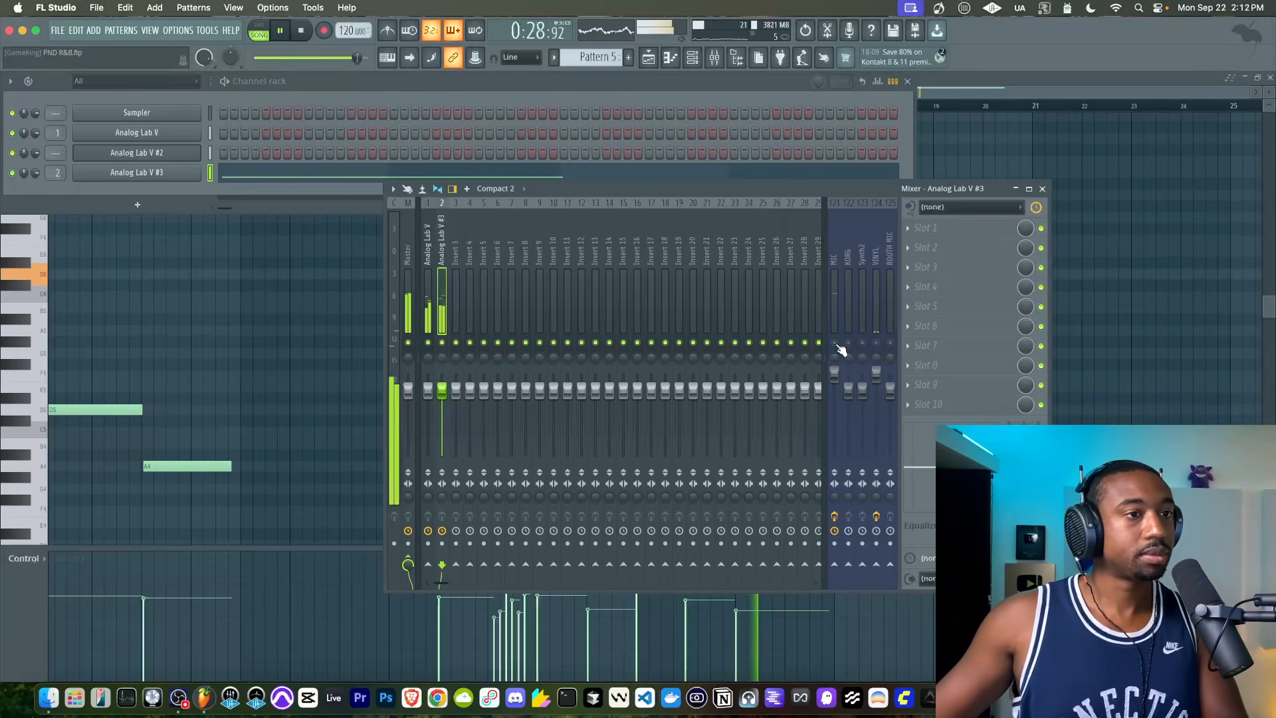
Load UAD RealVerb-Pro in the first effect slot of the Analog Lab V #3 track and set its Mix to 100%.
left_click(929, 227)
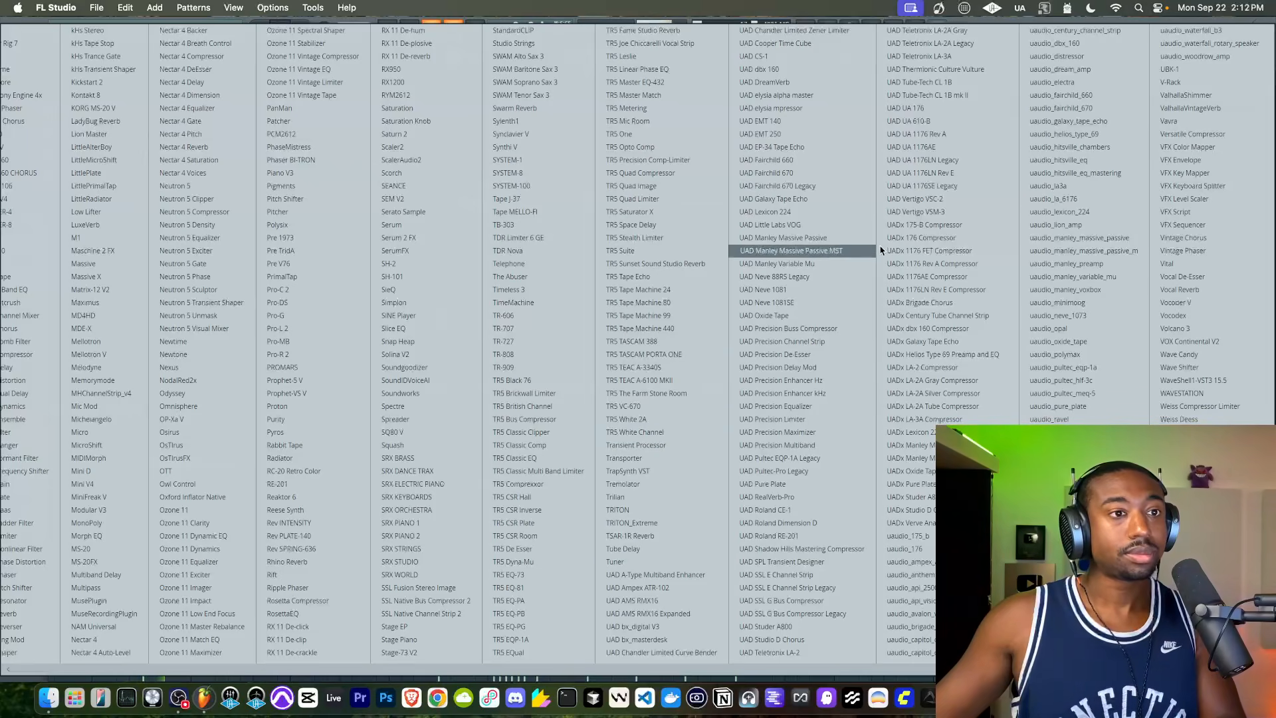
left_click(801, 503)
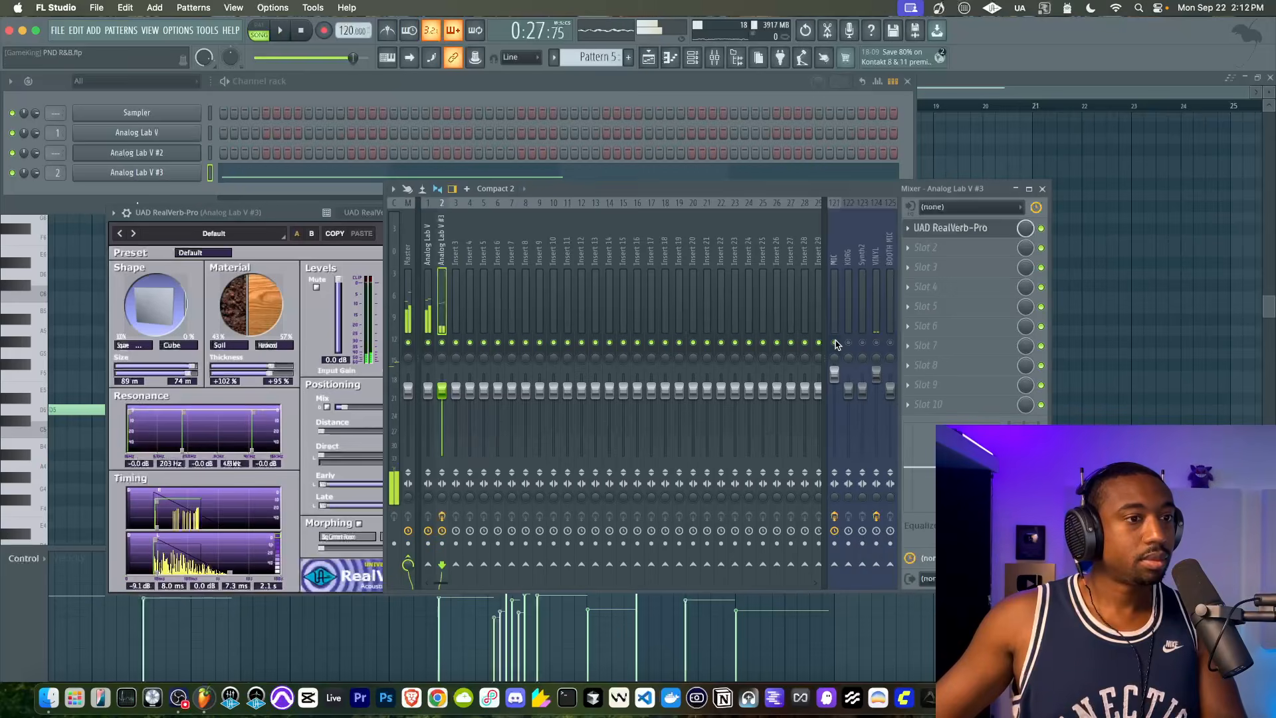
left_click(250, 210)
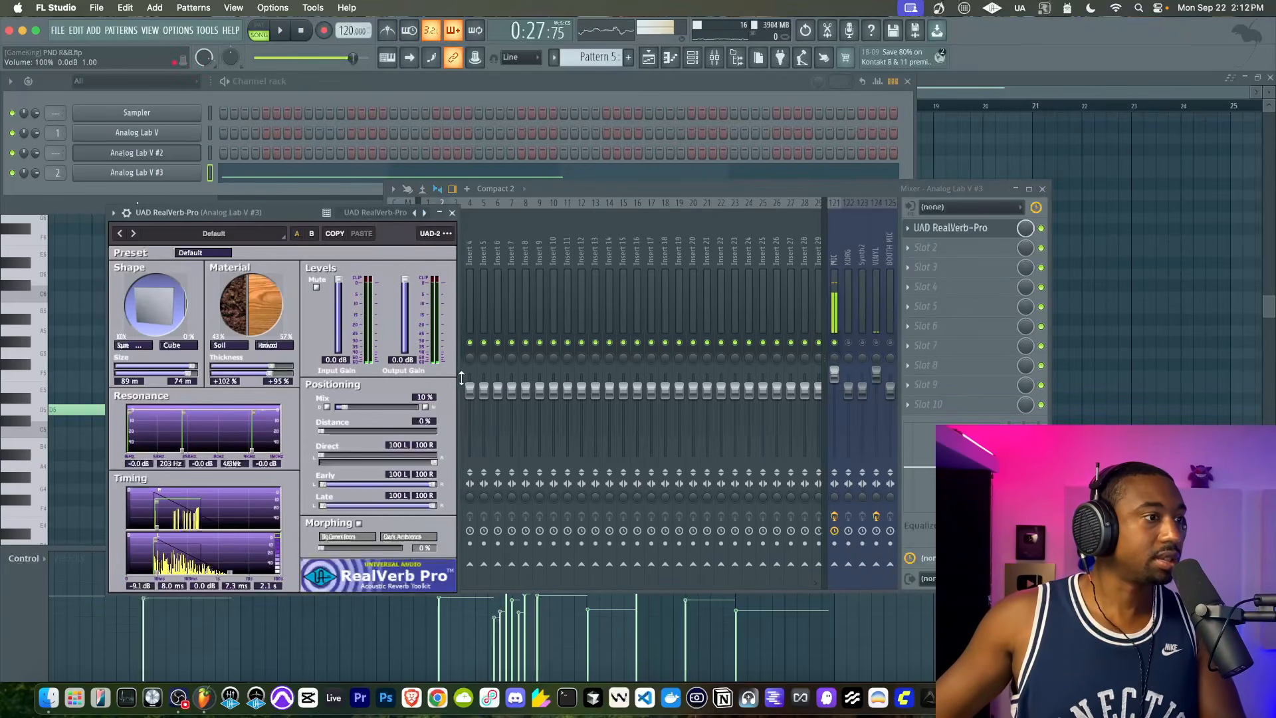
left_click_drag(356, 406, 418, 406)
key("space")
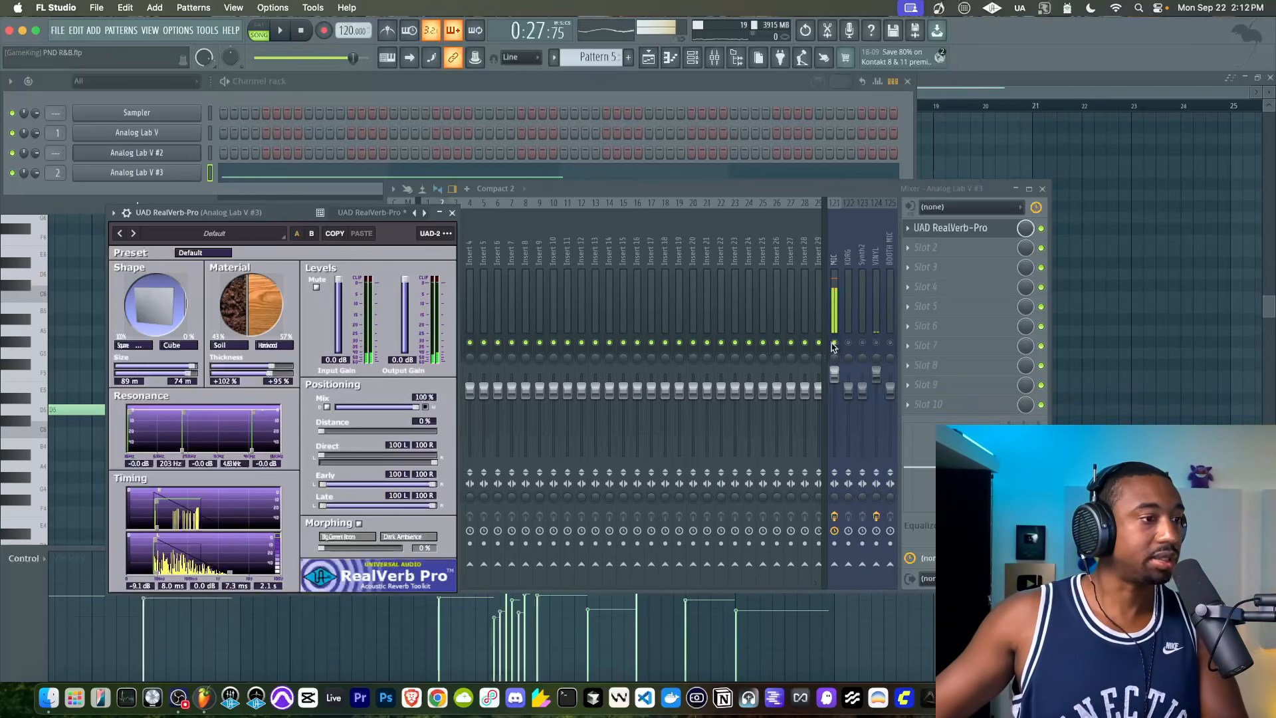
Play the song with the MIC track muted, and lower the Analog Lab V #3 track's fader slightly.
left_click(832, 347)
key("space")
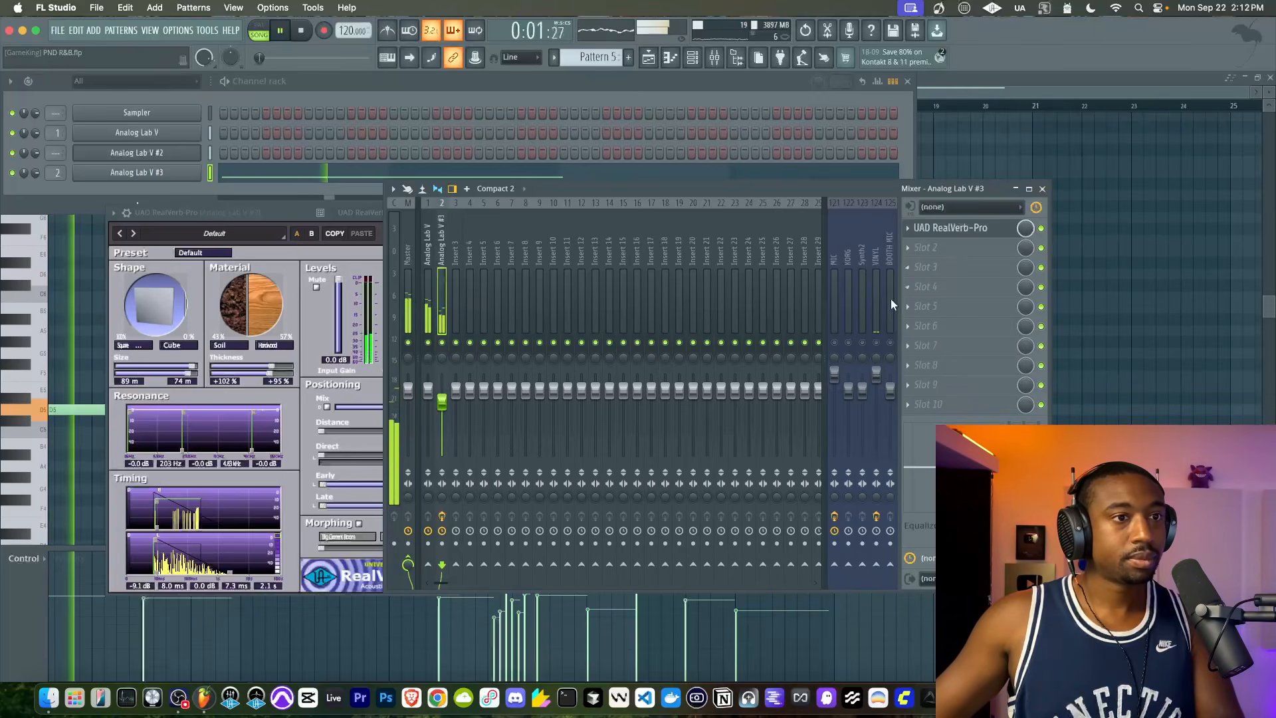
left_click(835, 343)
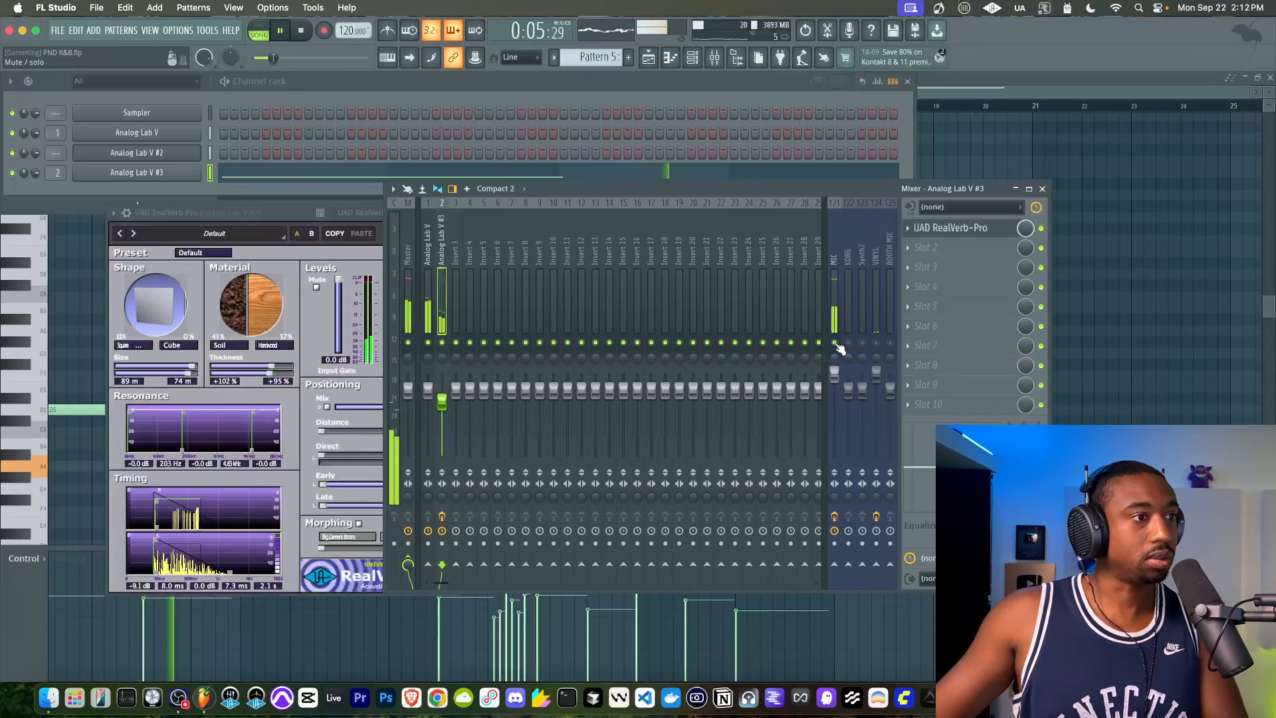
Add Fruity Delay 3 in the second effect slot, set its delay model to Ping pong, and play the song.
left_click(944, 250)
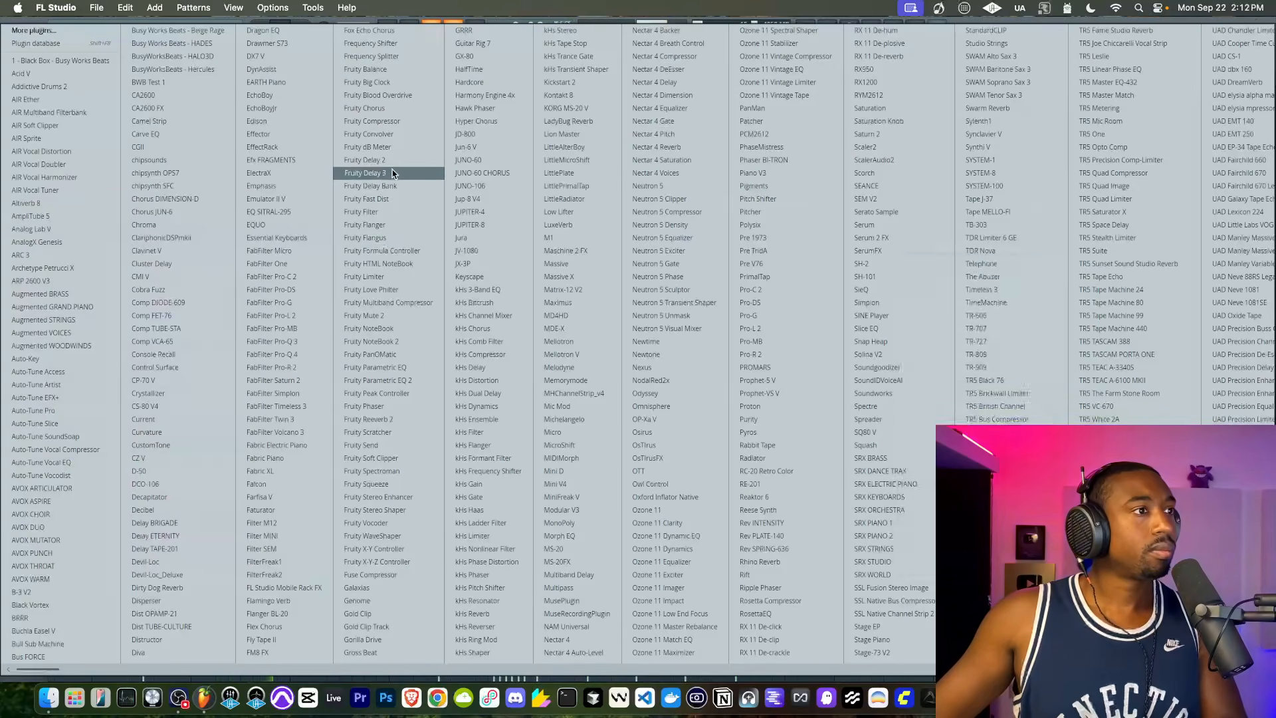
left_click(365, 173)
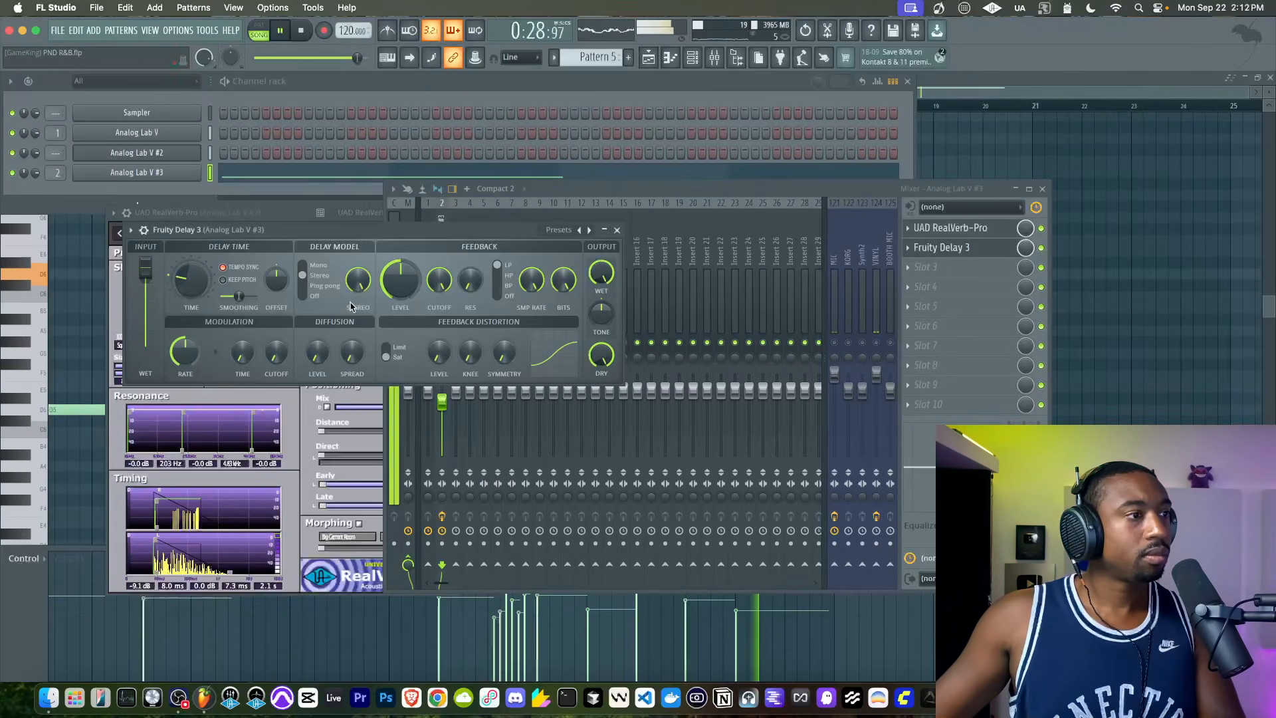
key("space")
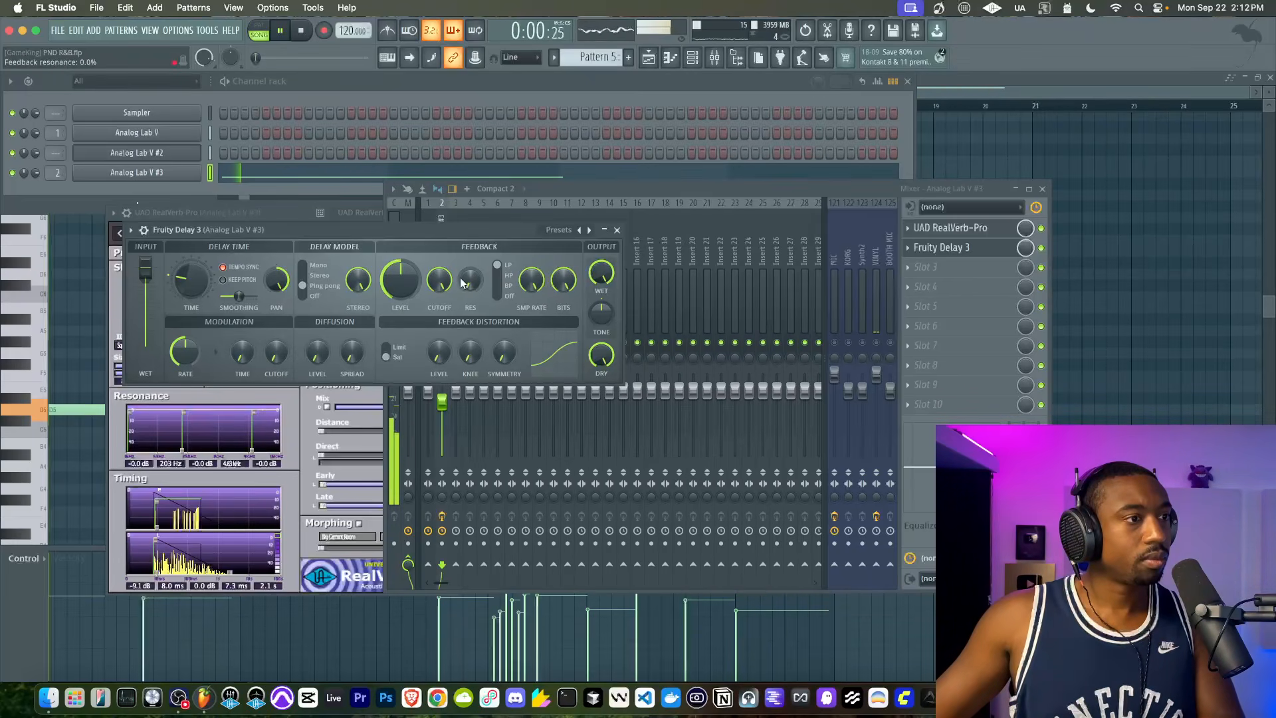
left_click(837, 347)
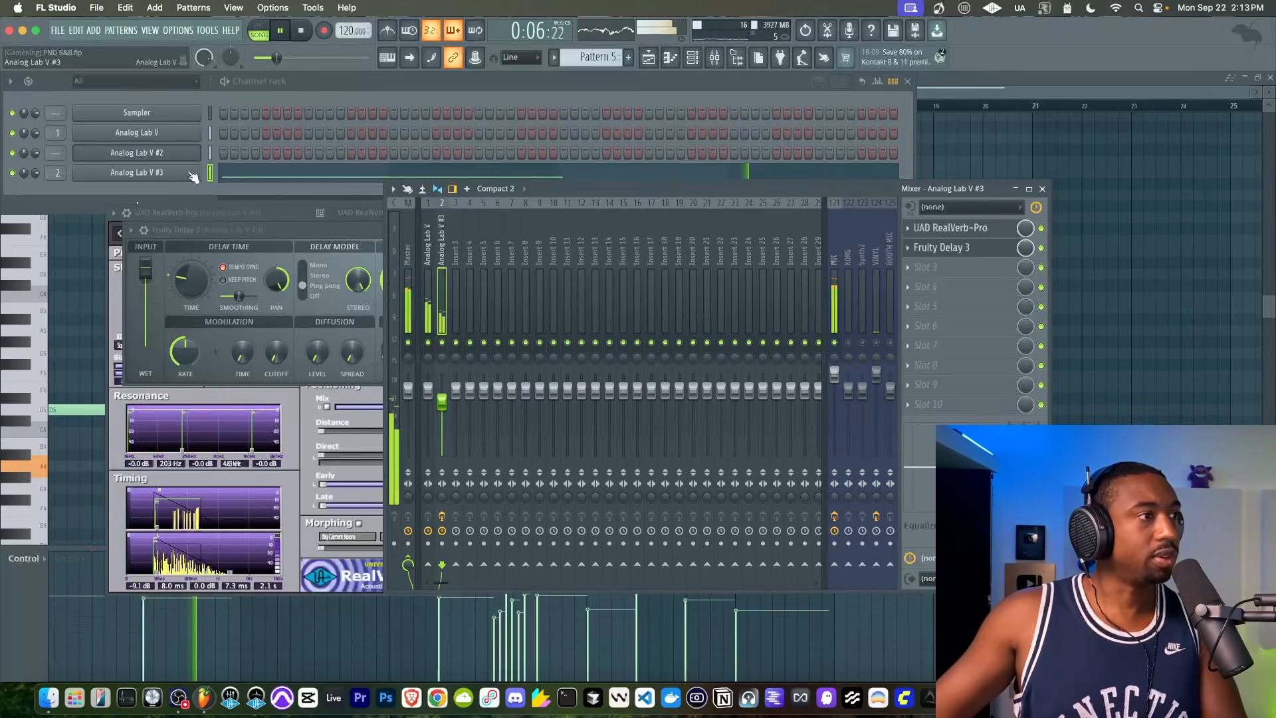
Lower the Filter 1 cutoff of Analog Lab V #3 to about 102 Hz during playback, close the instrument and save the project.
left_click(137, 172)
left_click(663, 317)
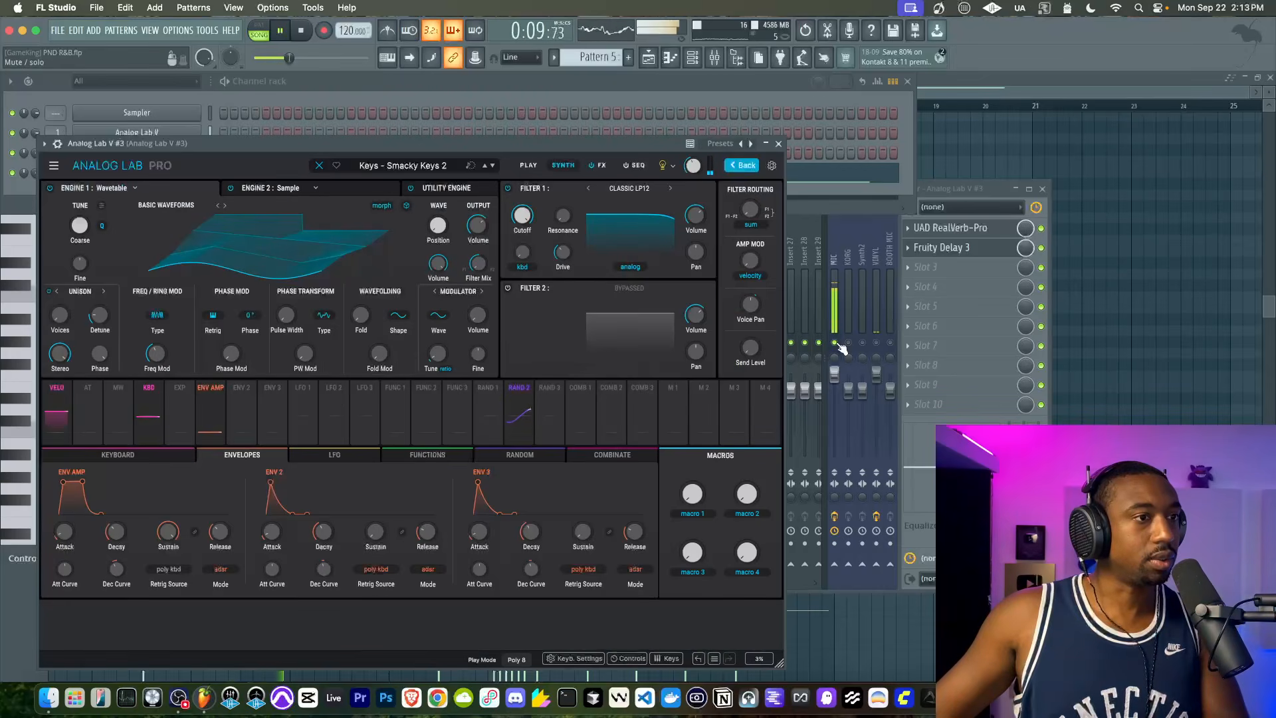
left_click(842, 348)
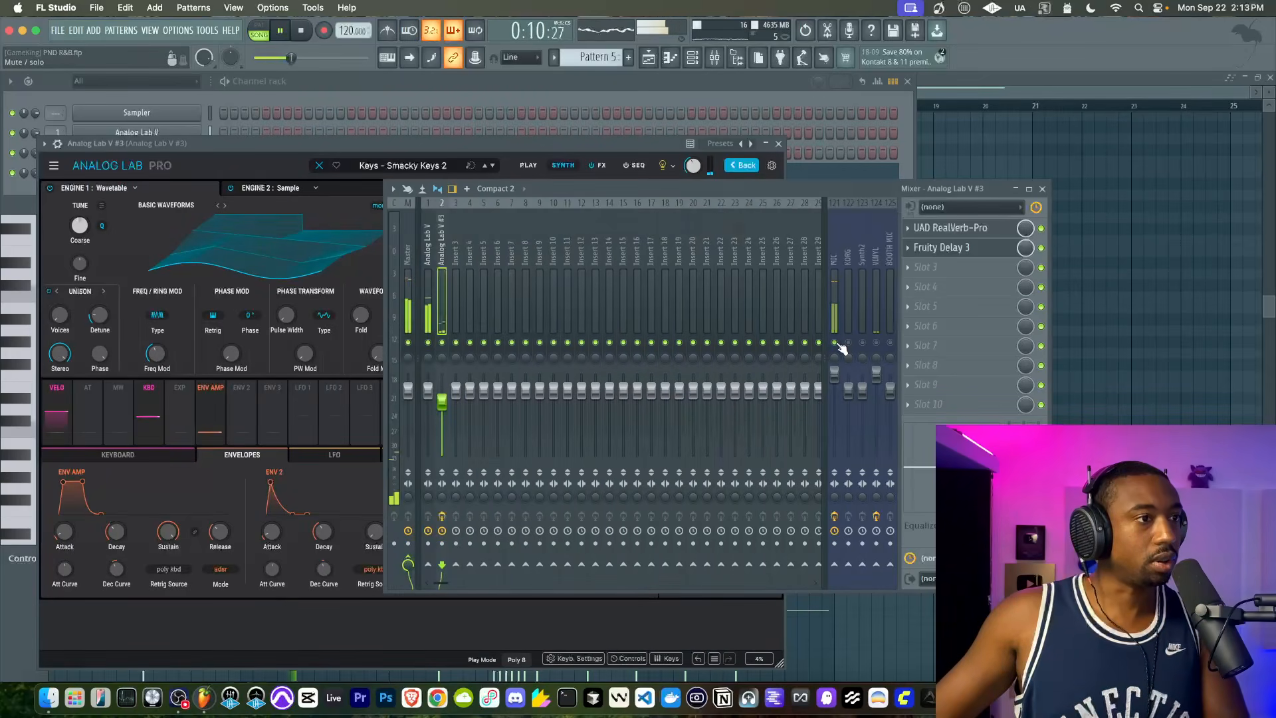
left_click(544, 216)
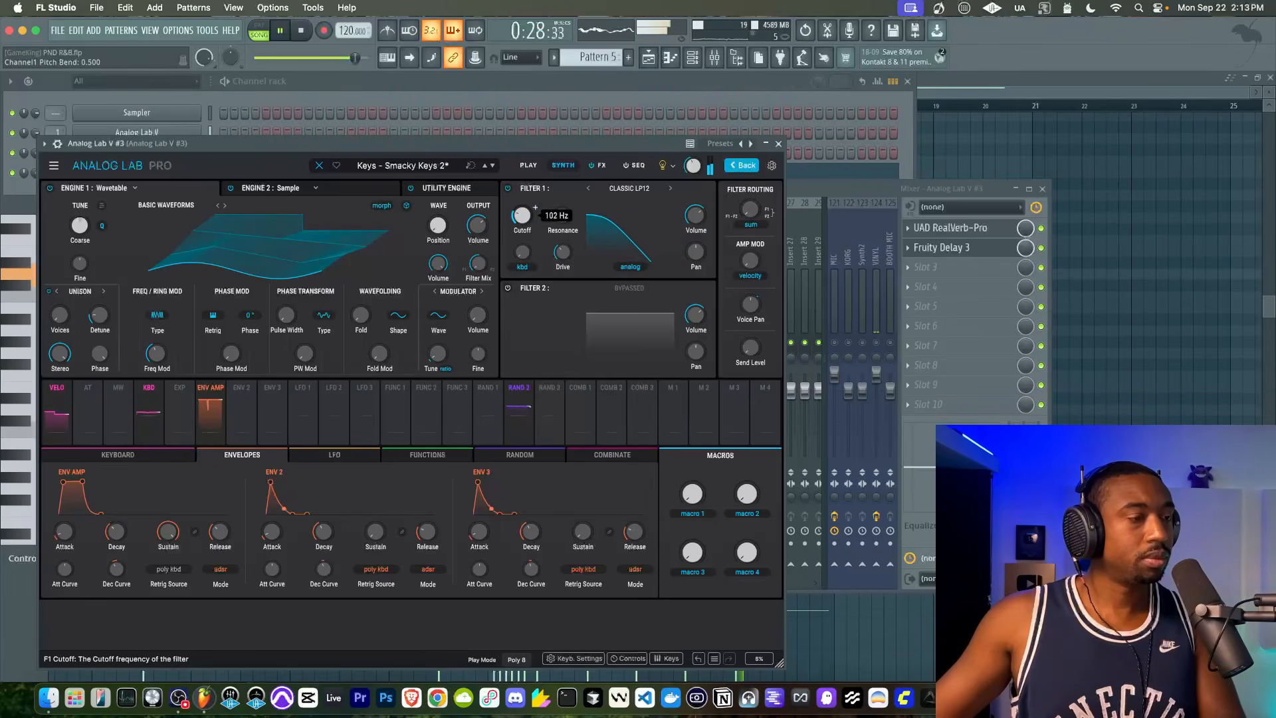
left_click(779, 144)
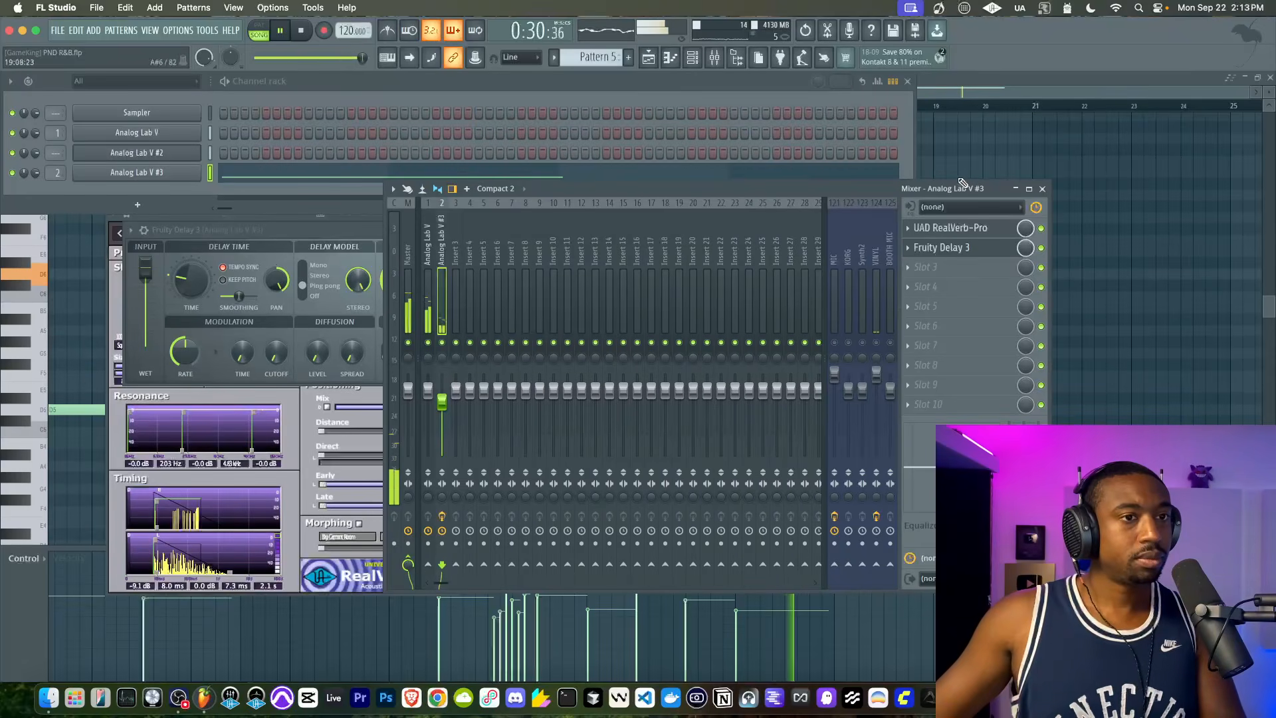
left_click(629, 89)
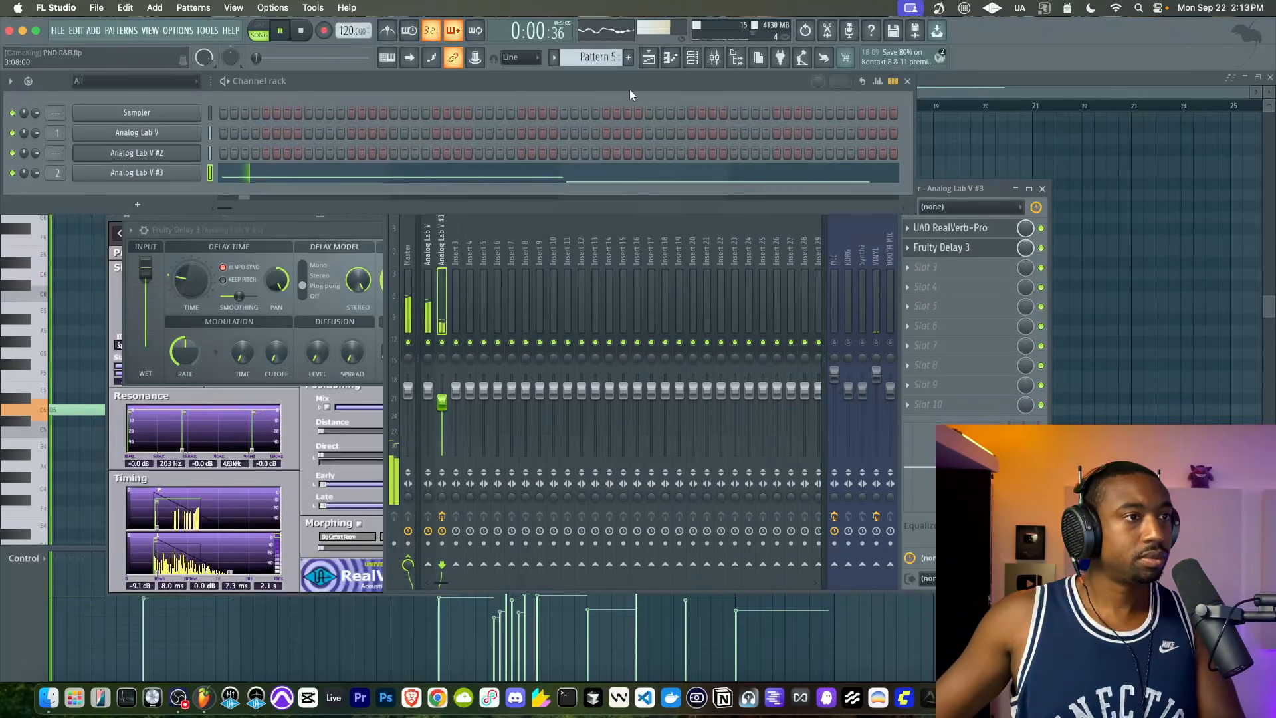
key("super+s")
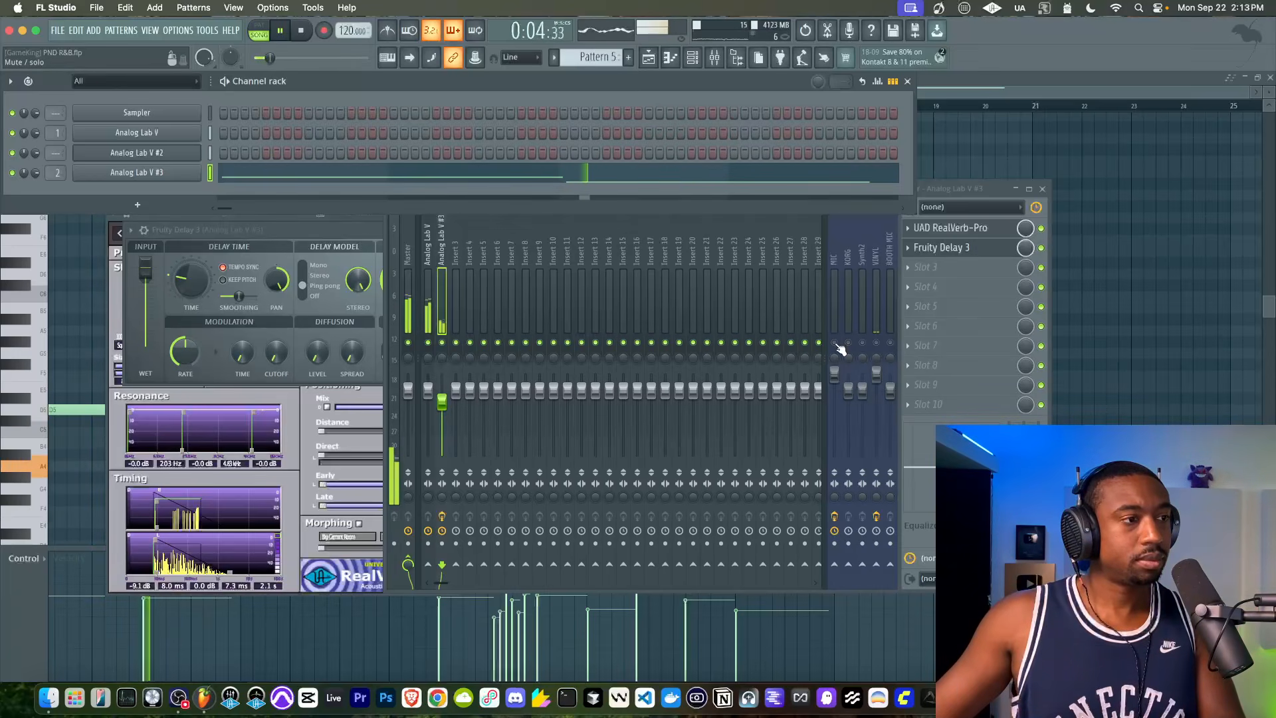
Raise the Filter 1 resonance of Analog Lab V #3 to about 0.604 and close the instrument.
left_click(963, 228)
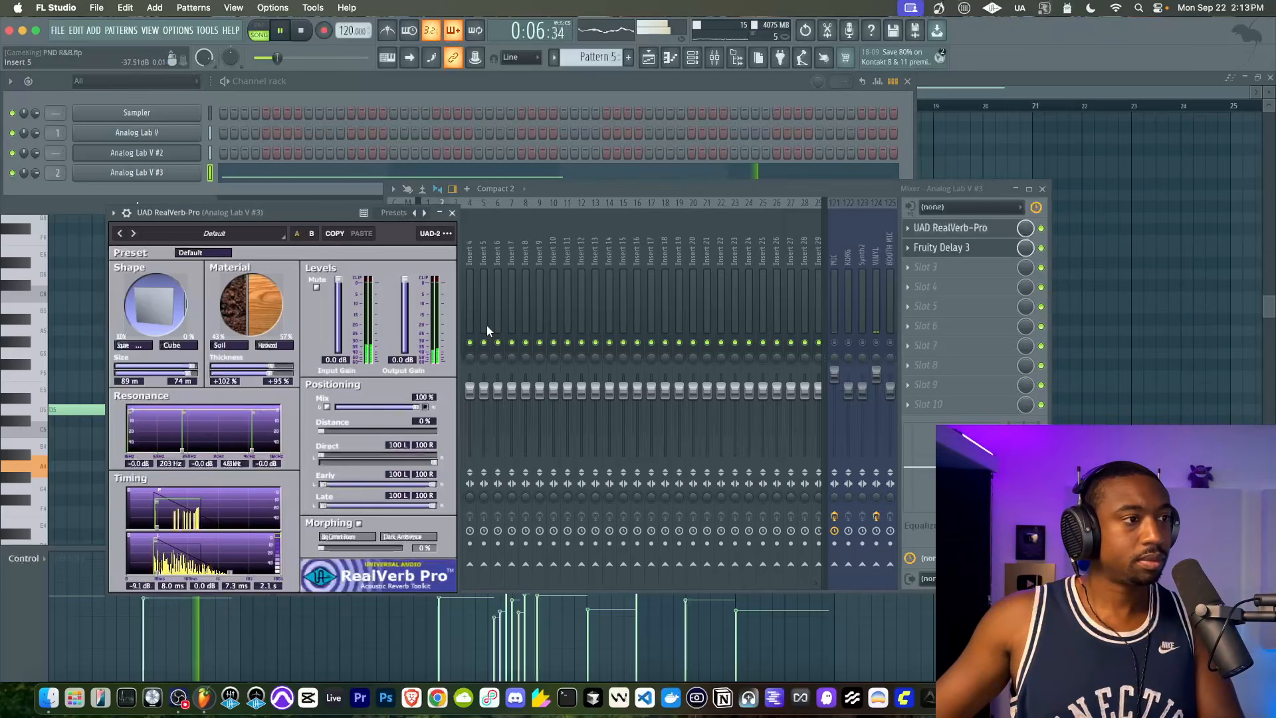
left_click(133, 174)
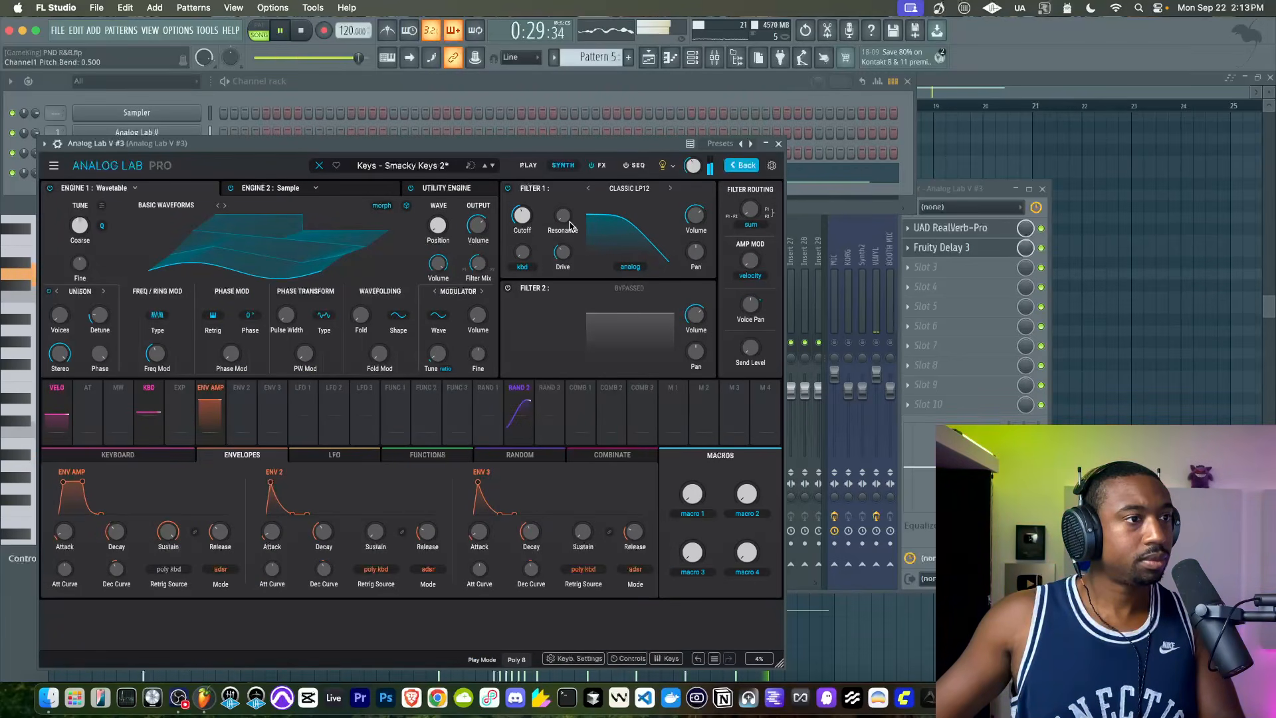
left_click_drag(563, 216, 563, 196)
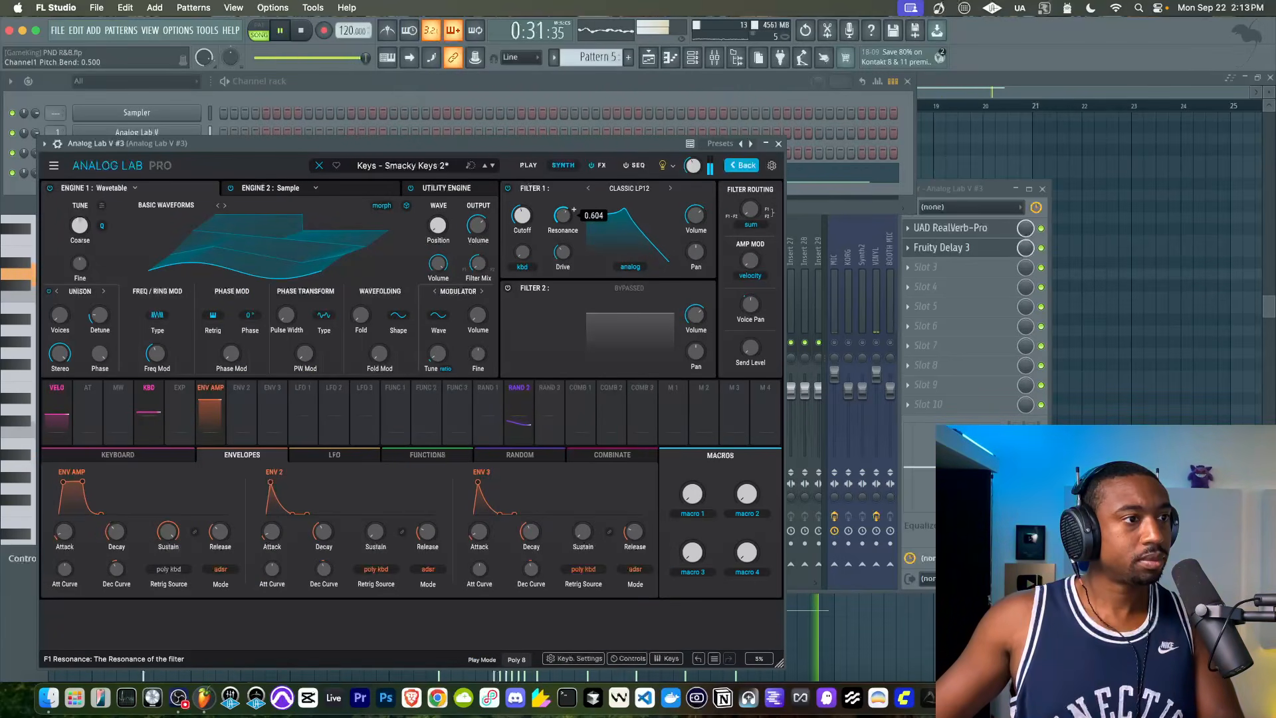
left_click(778, 144)
Unmute the MIC track in the mixer and return to the playlist while the arrangement plays.
left_click(648, 57)
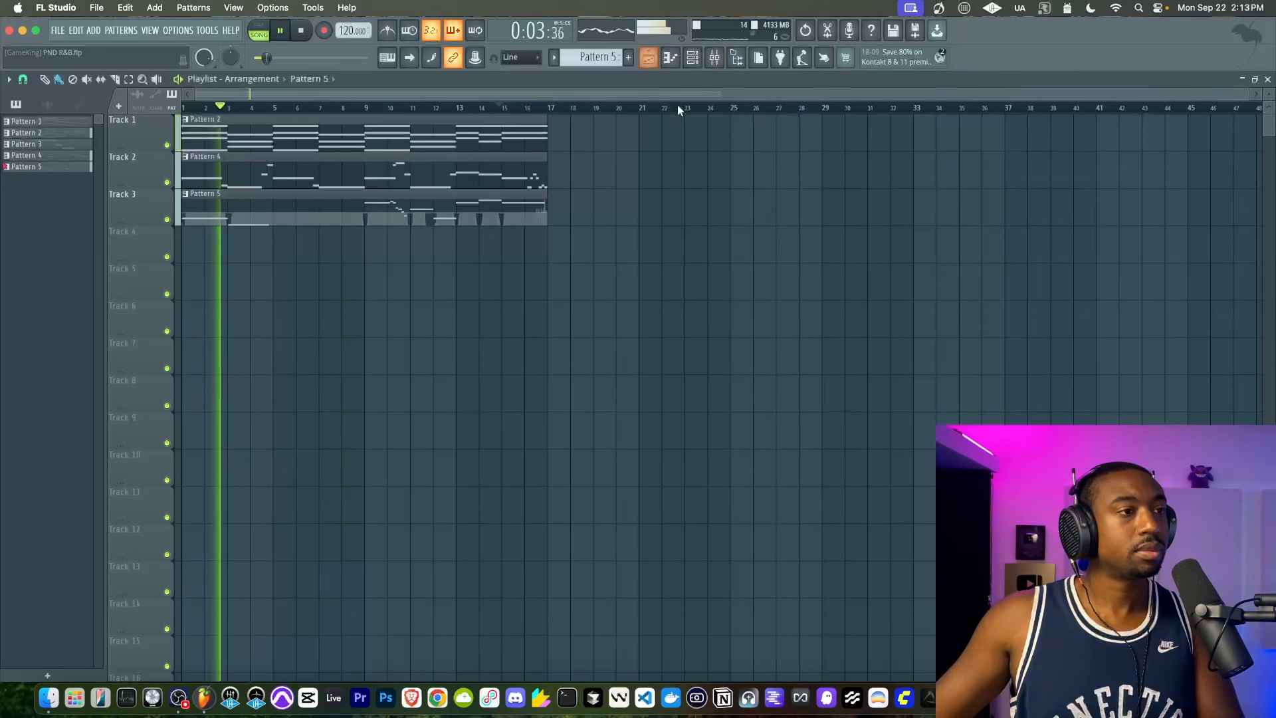
left_click(714, 57)
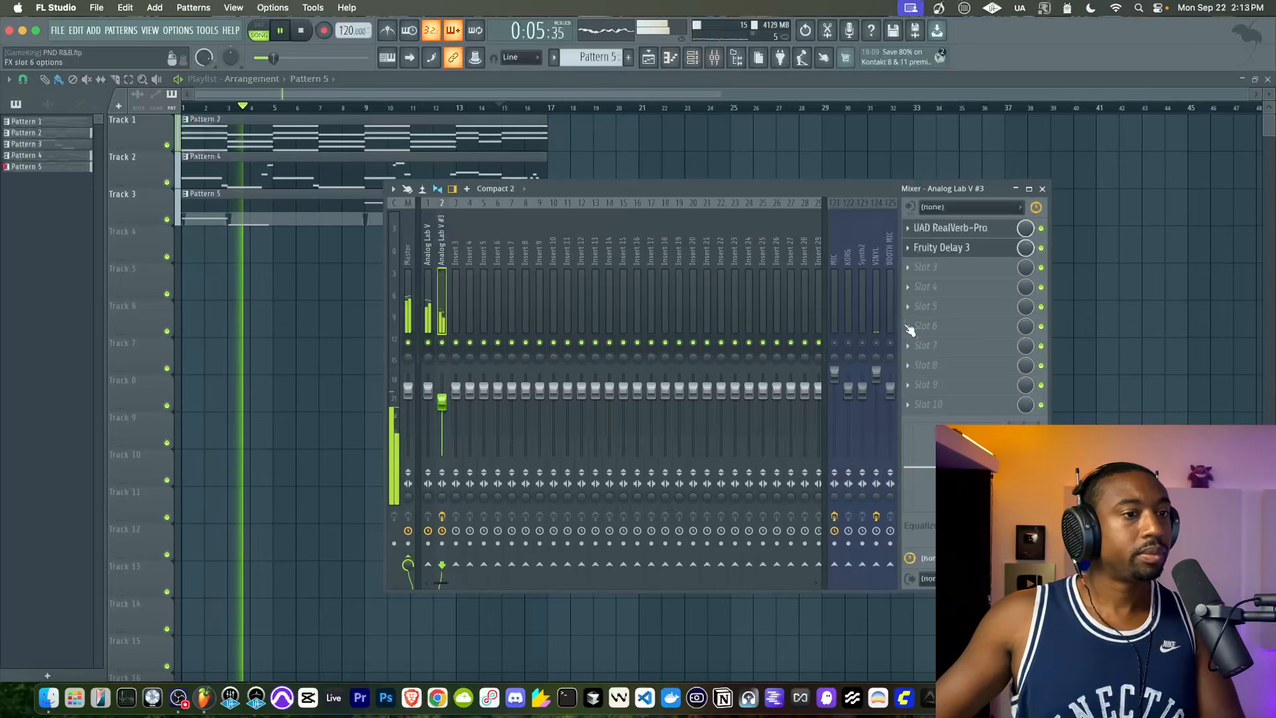
left_click(834, 343)
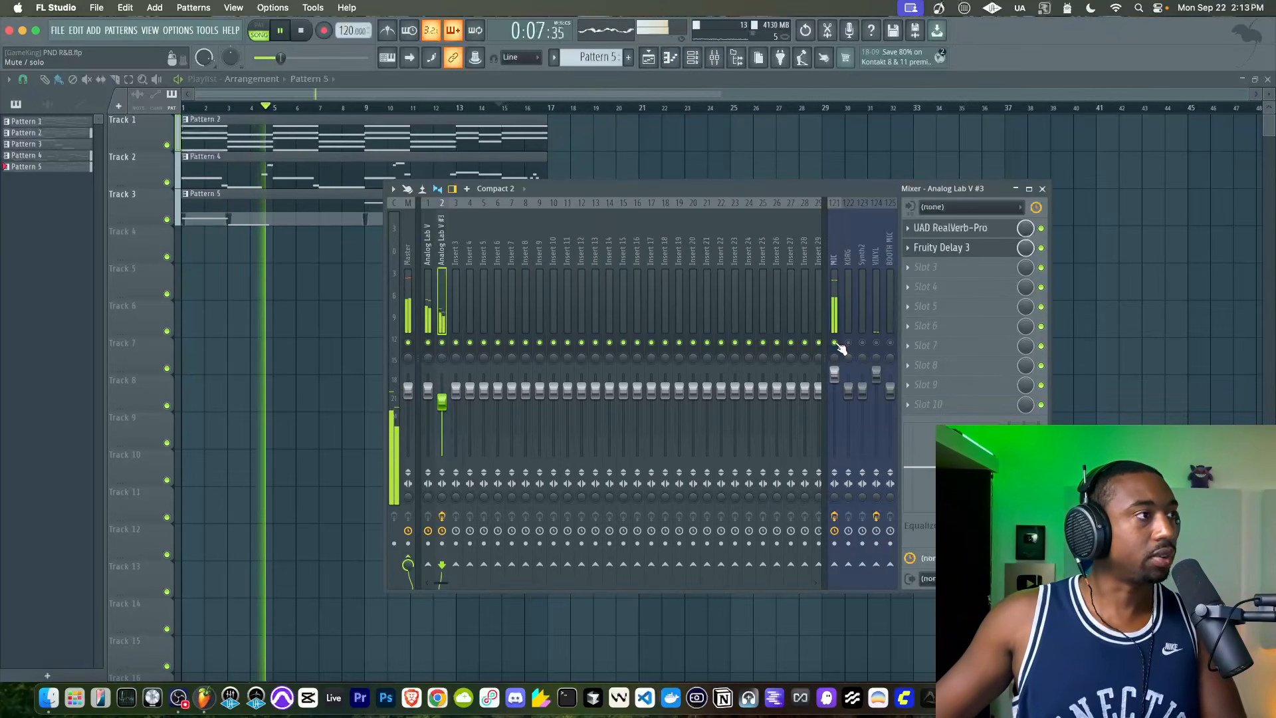
key("F9")
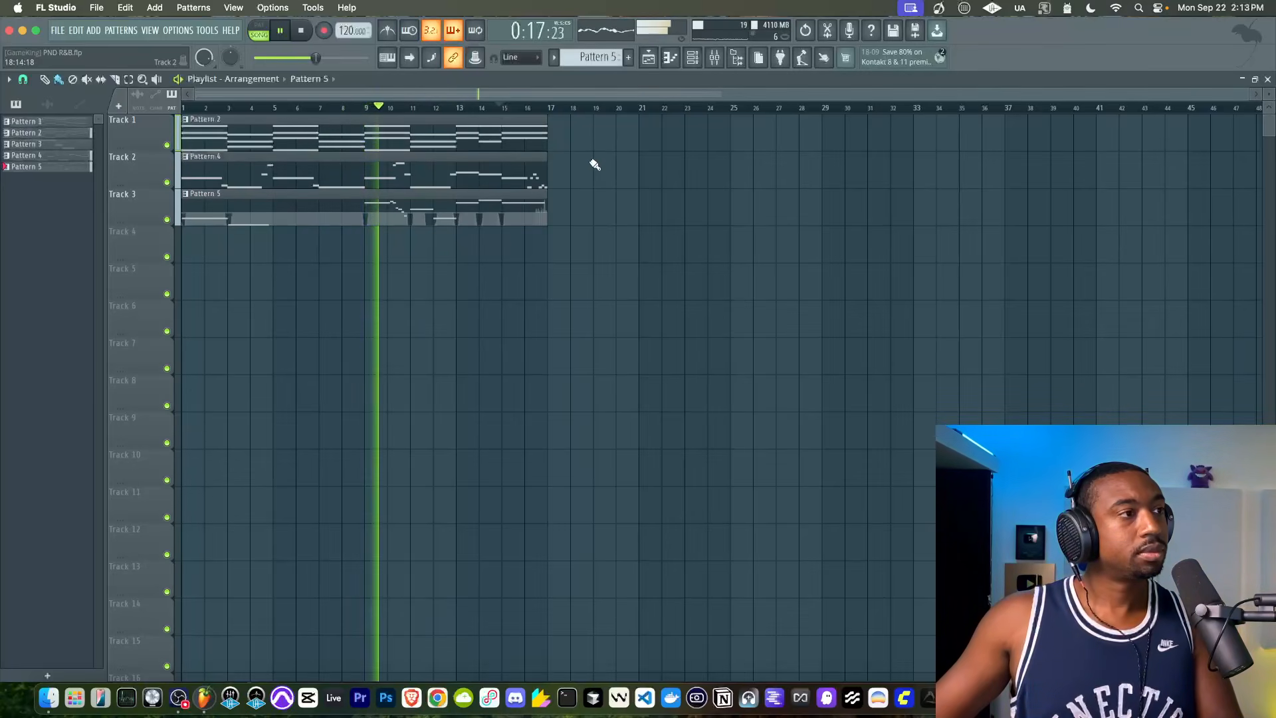
Switch to the empty Pattern 6 and save the project.
left_click(691, 58)
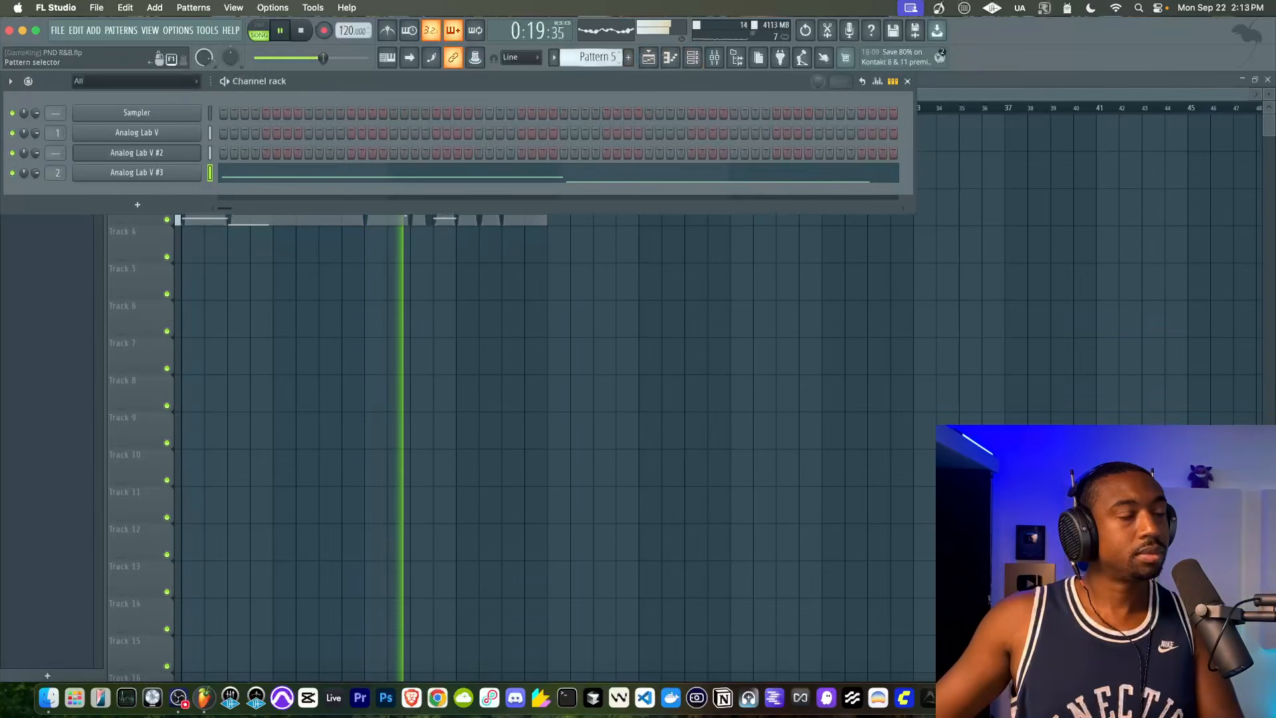
left_click_drag(596, 58, 596, 52)
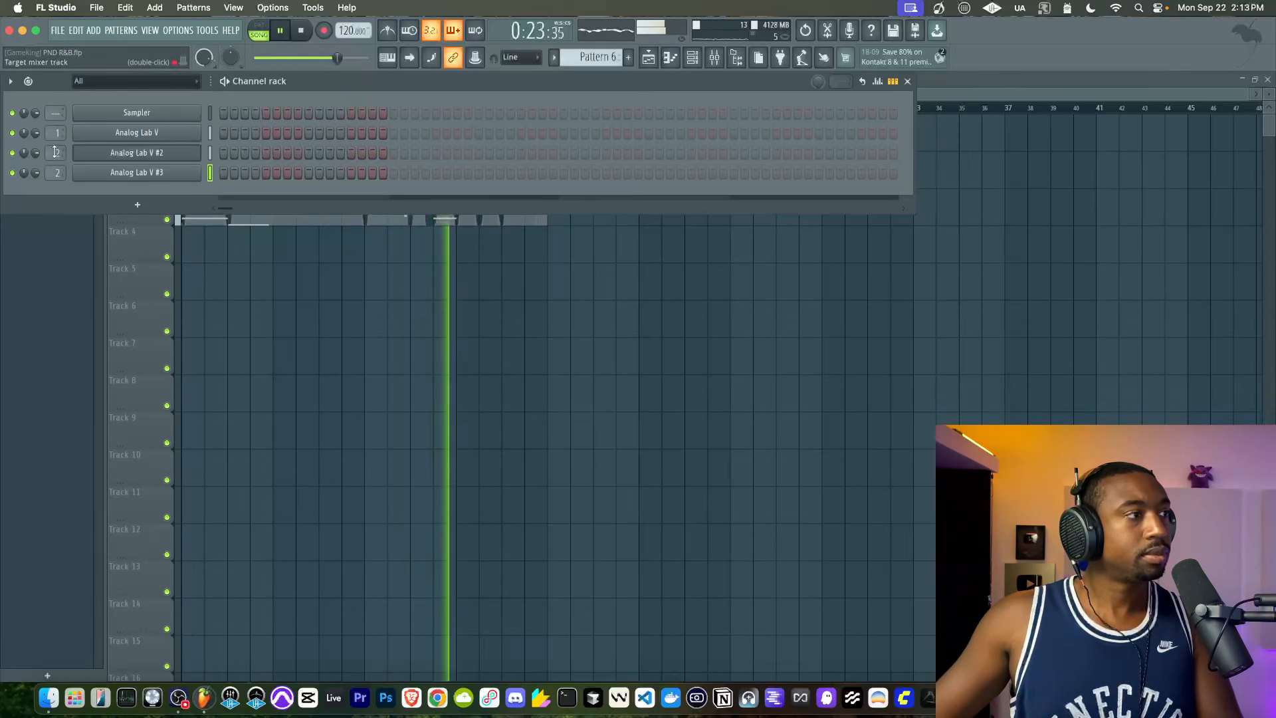
key("F6")
key("super+s")
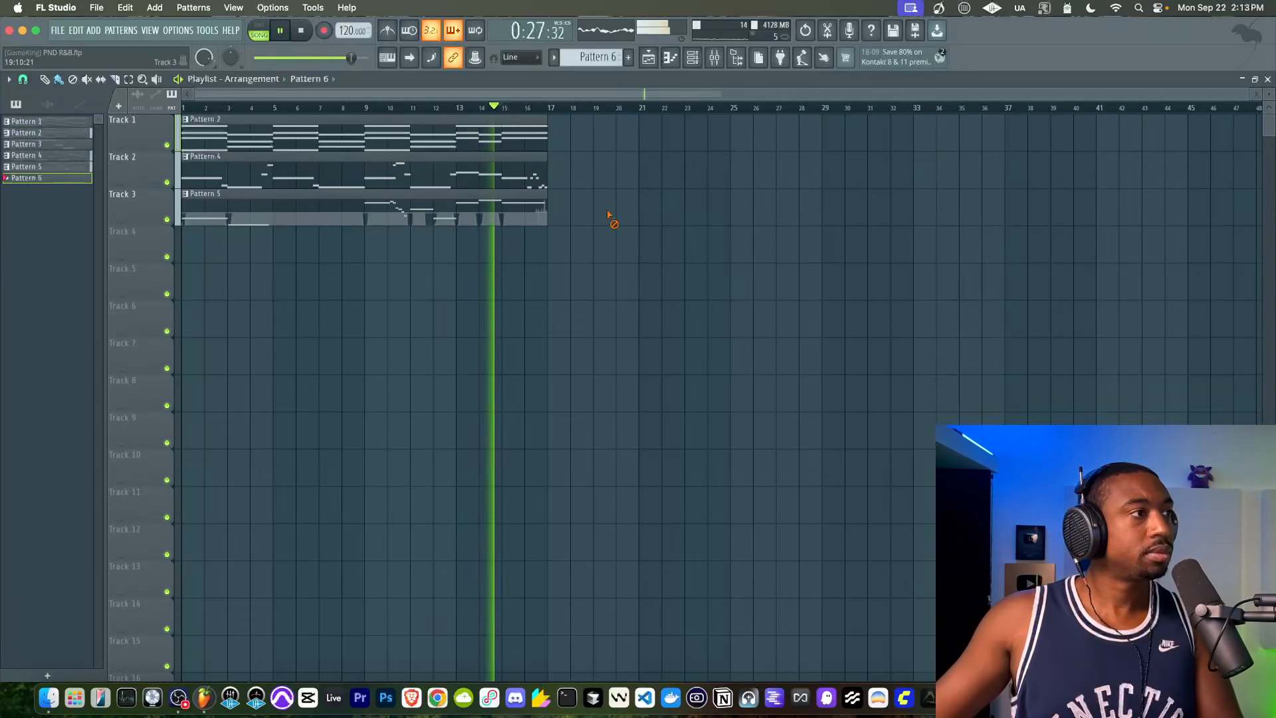
Show the sample browser and collapse the Drum Breaks folder.
left_click(691, 58)
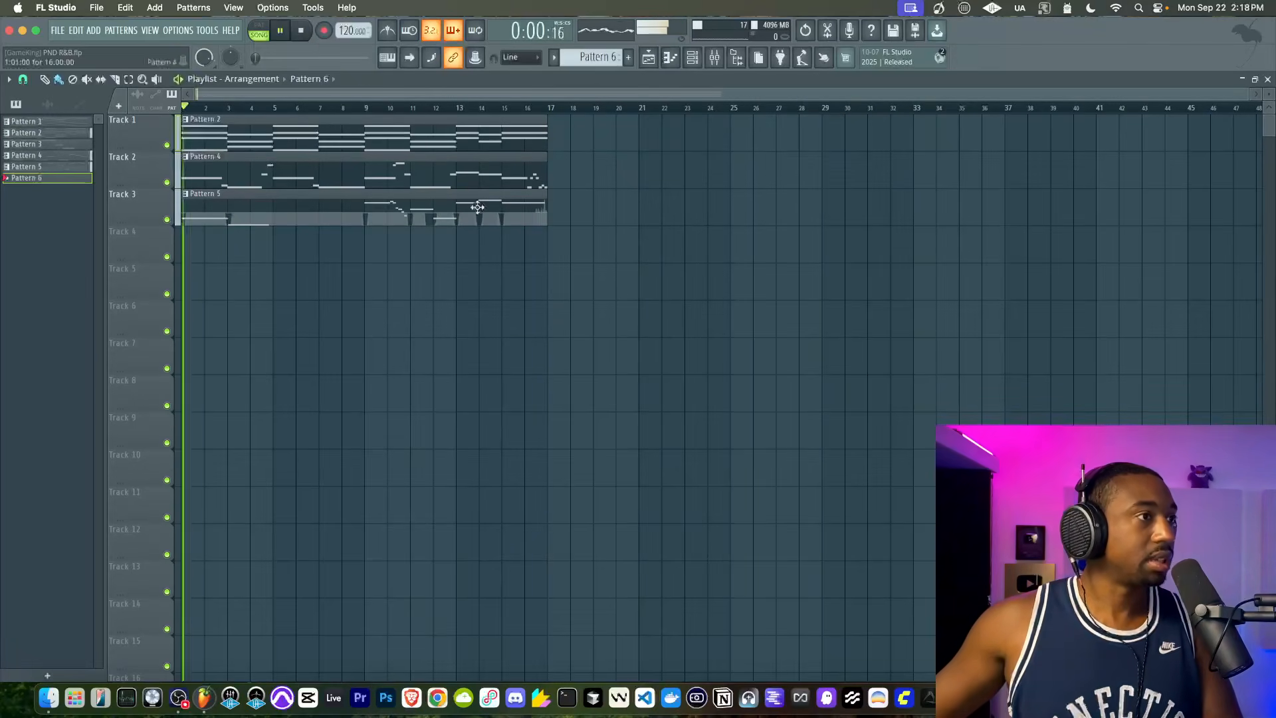
left_click(736, 57)
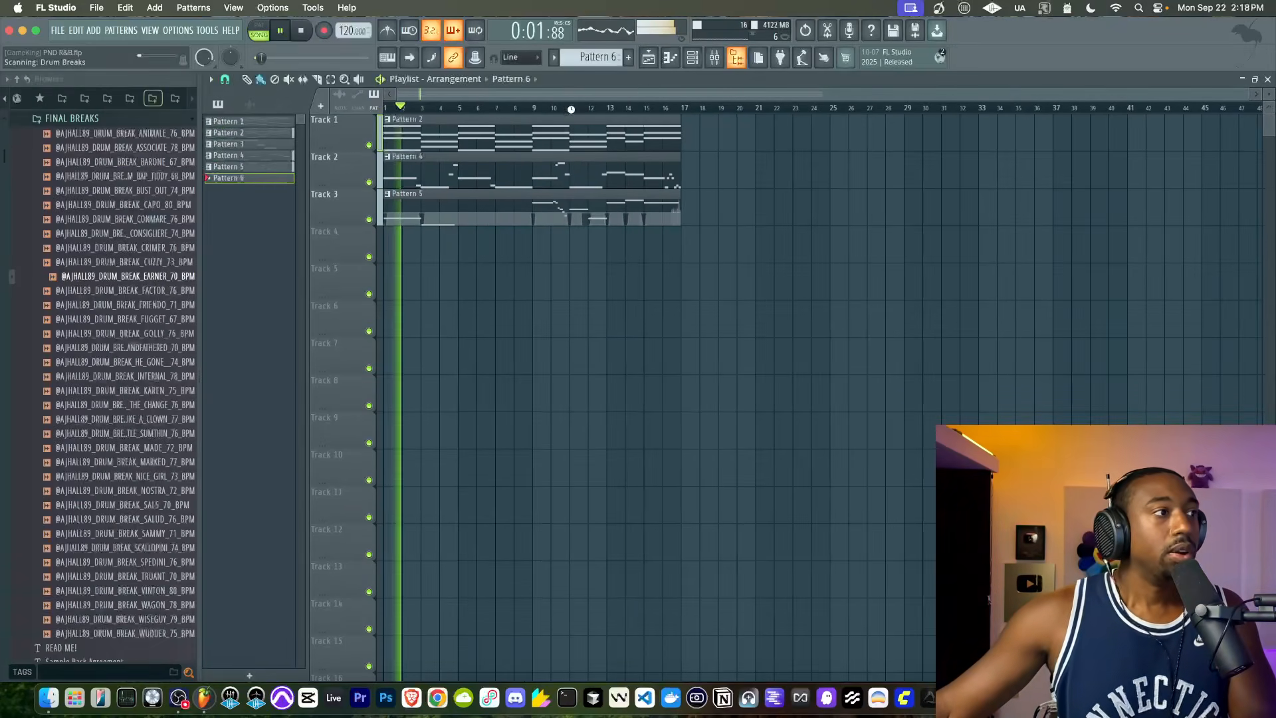
left_click(31, 118)
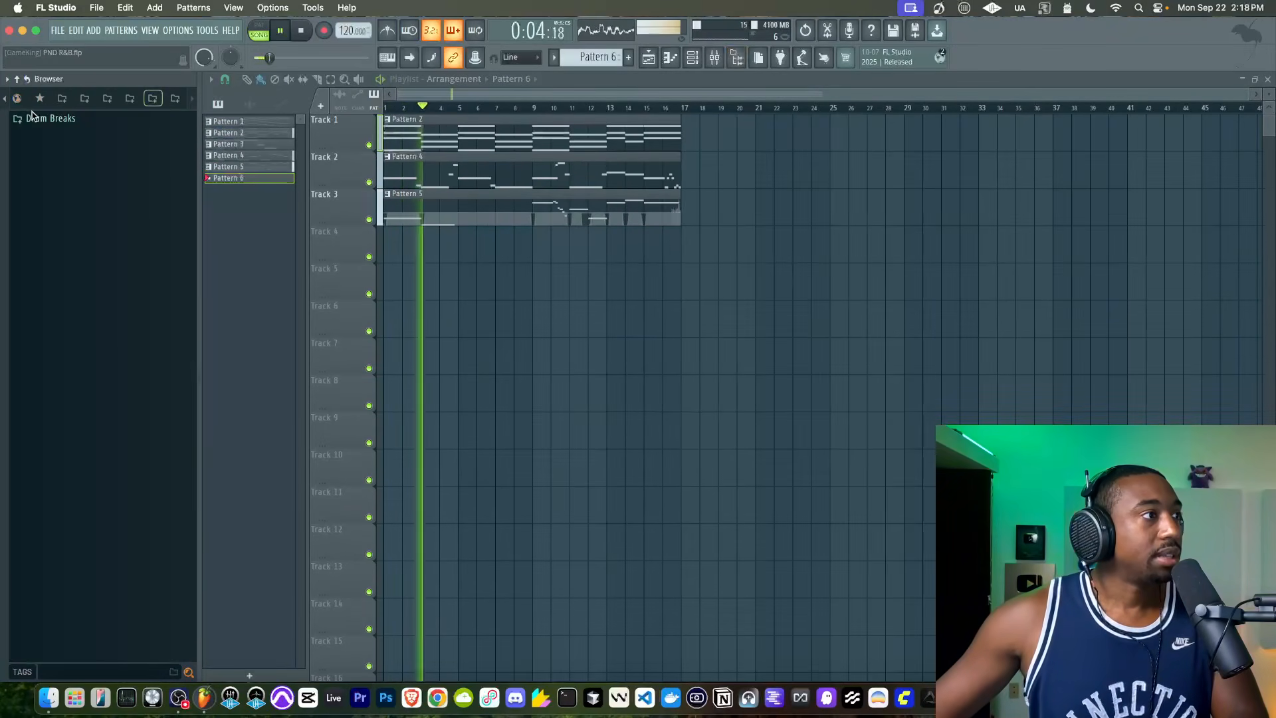
Find the Lunch77 sound library in the browser and expand its list of drum kit folders.
left_click(62, 98)
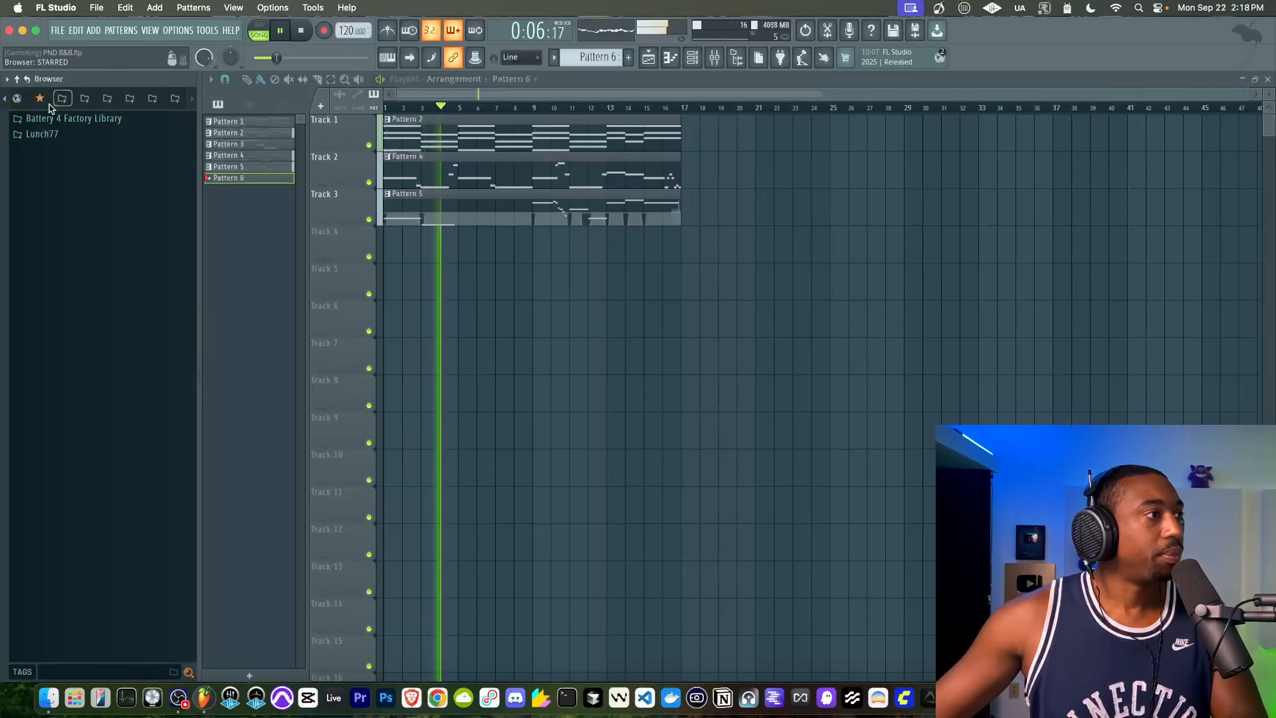
left_click(5, 99)
left_click(5, 99)
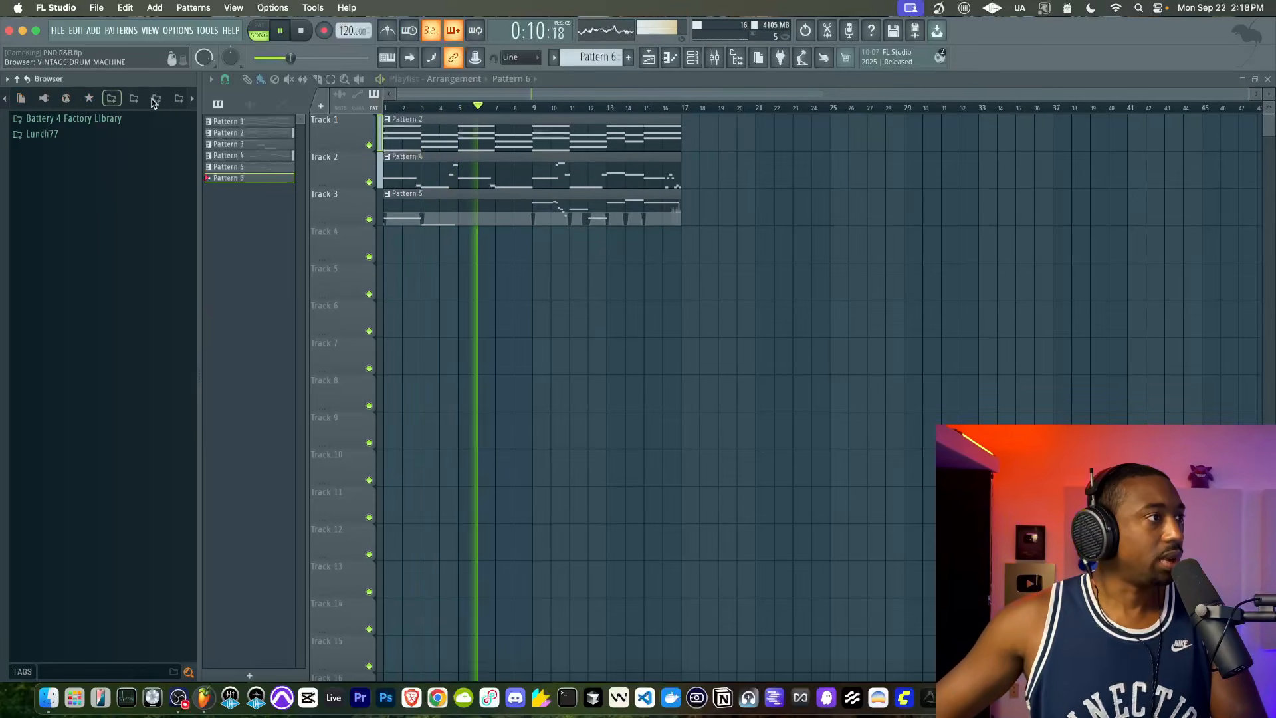
left_click(192, 99)
left_click(192, 99)
left_click(192, 101)
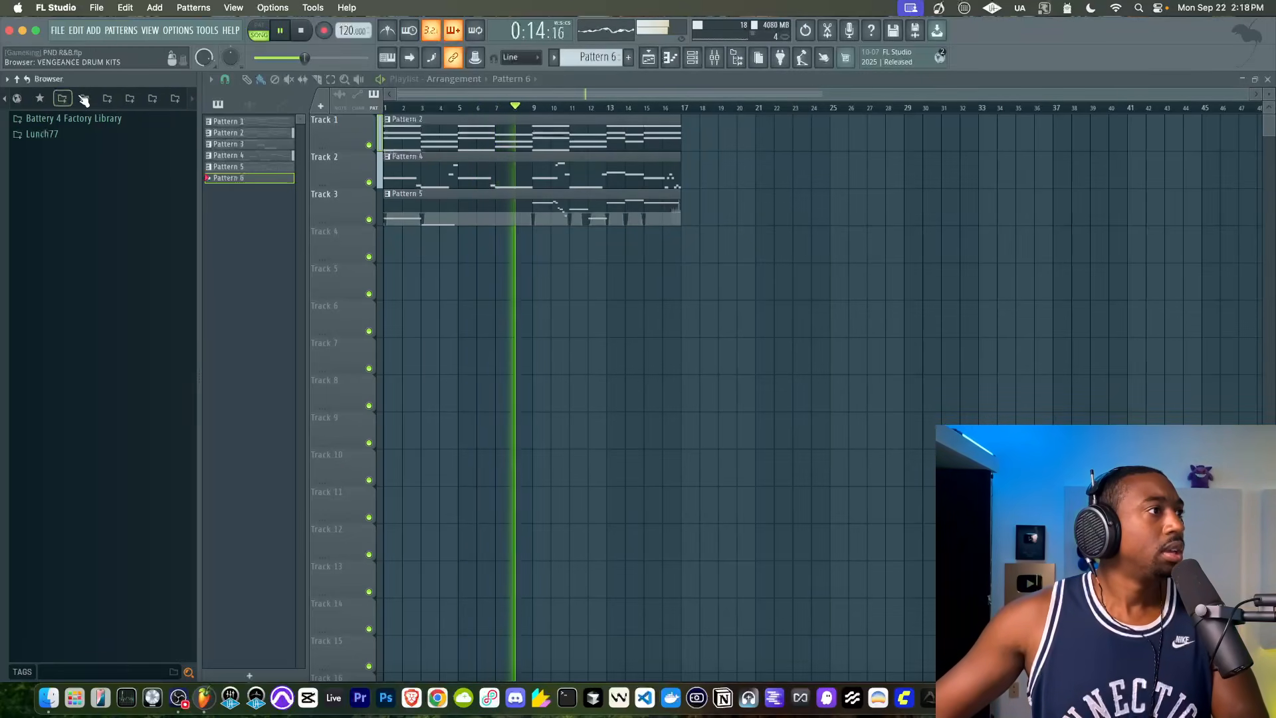
left_click(60, 100)
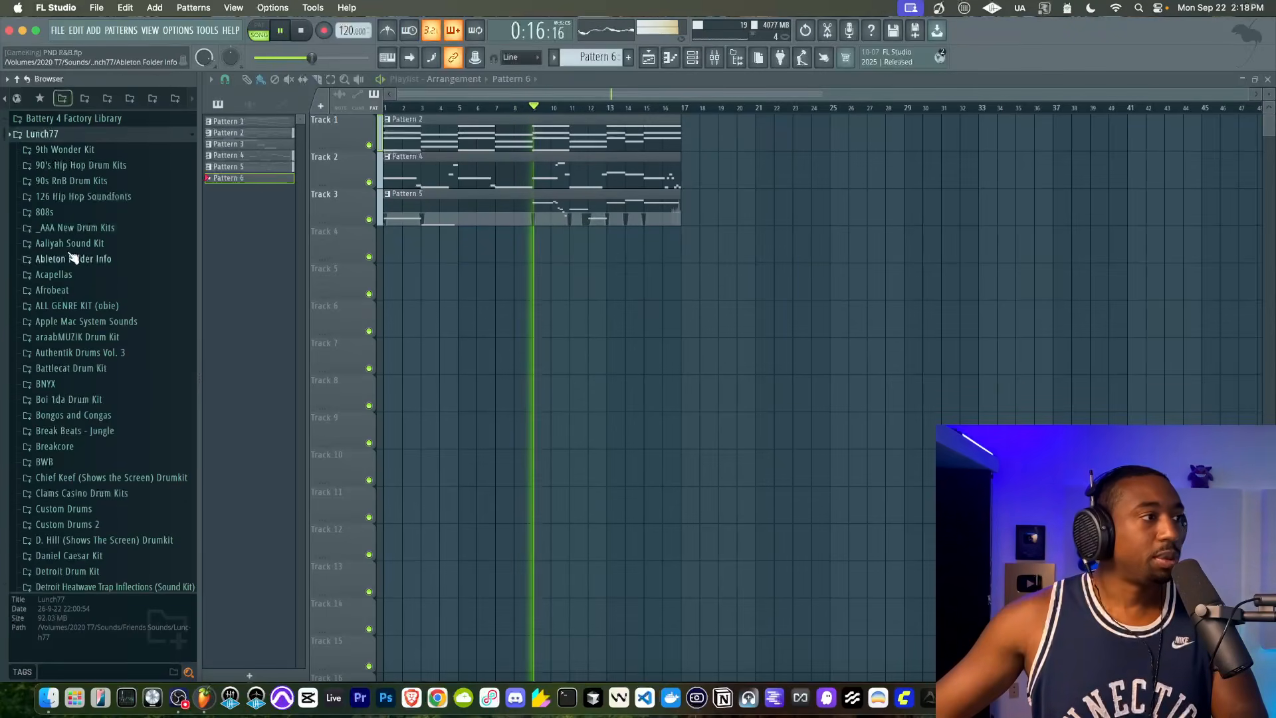
scroll(101, 233, "down", 1)
Show the channel rack and expand Bongos and Congas, the all-encompassing kit, Perc_Acoustic and HandDrum in the browser.
left_click(692, 57)
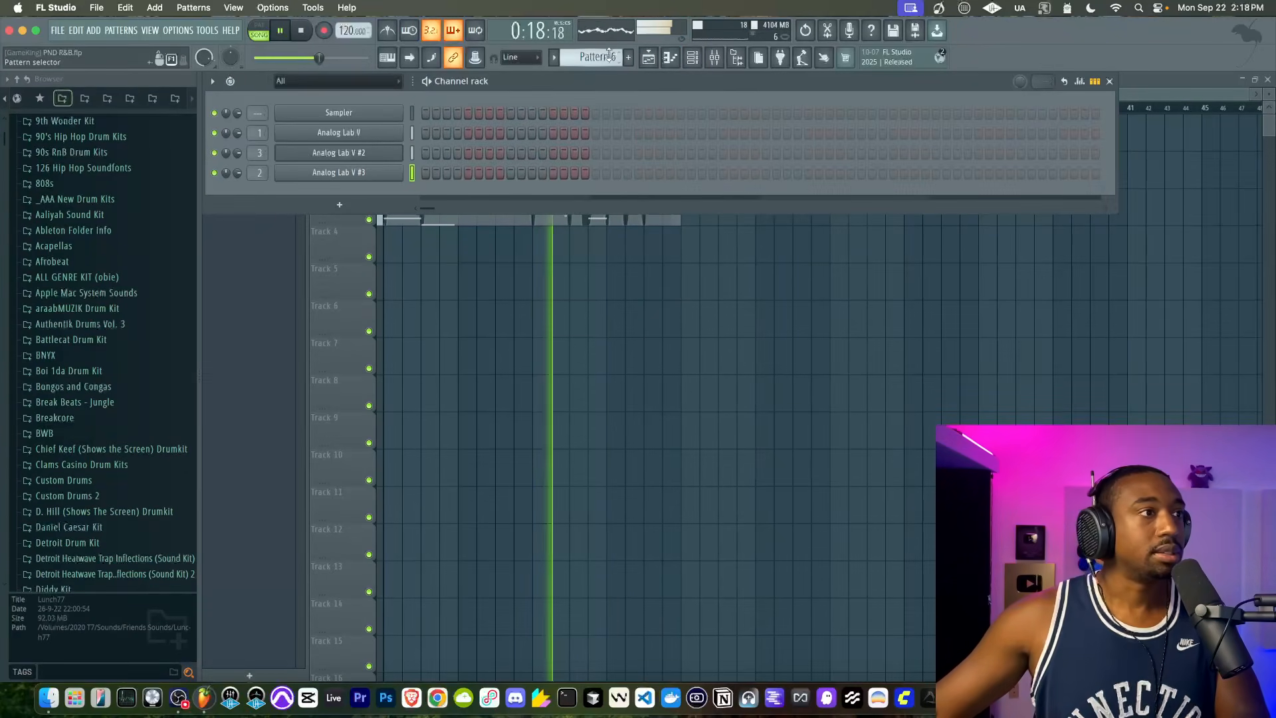
left_click(86, 389)
left_click(86, 418)
scroll(88, 399, "down", 5)
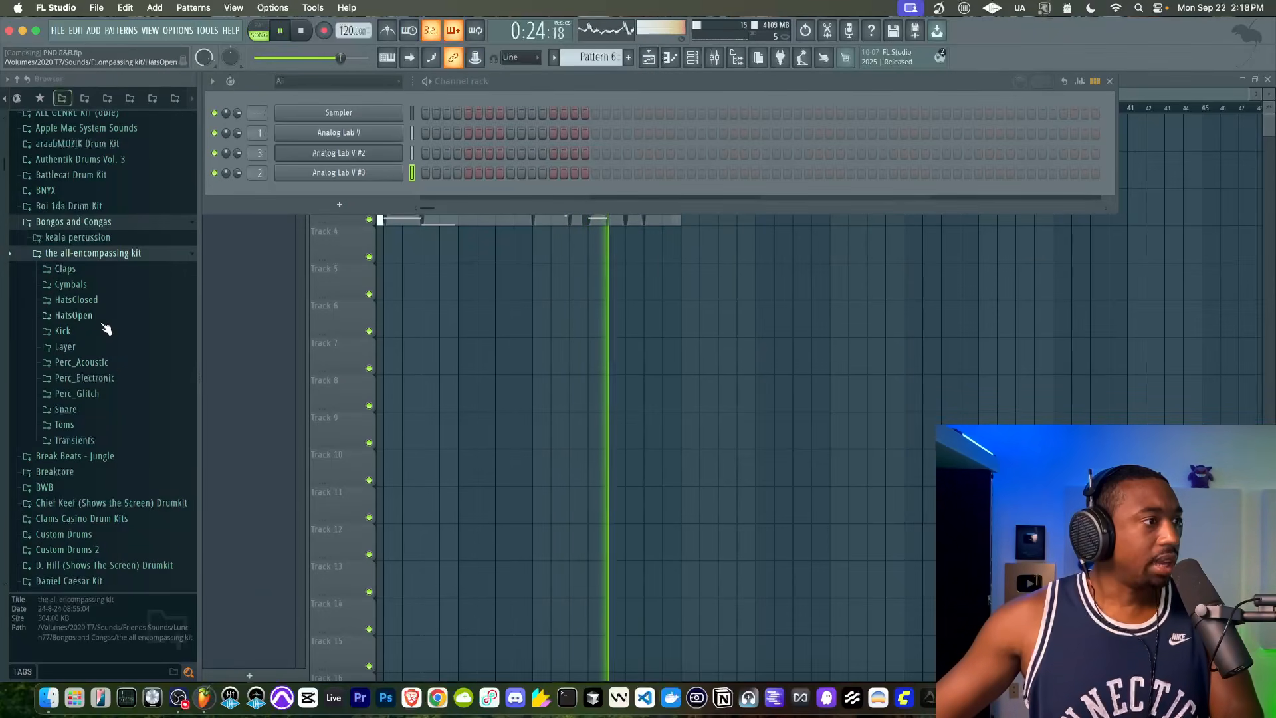
left_click(108, 363)
left_click(109, 444)
left_click(108, 435)
Audition hand drum samples and load Bright Cajon into a new channel, closing its sampler window.
left_click(99, 163)
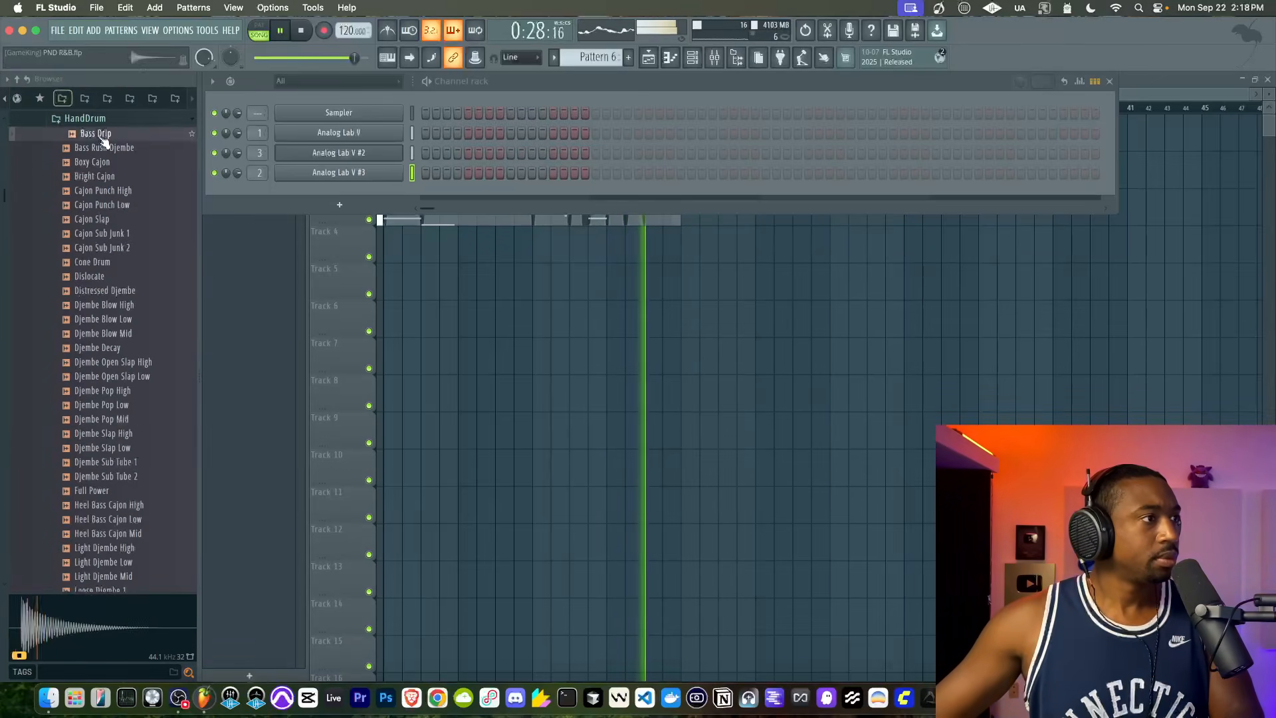
left_click(99, 178)
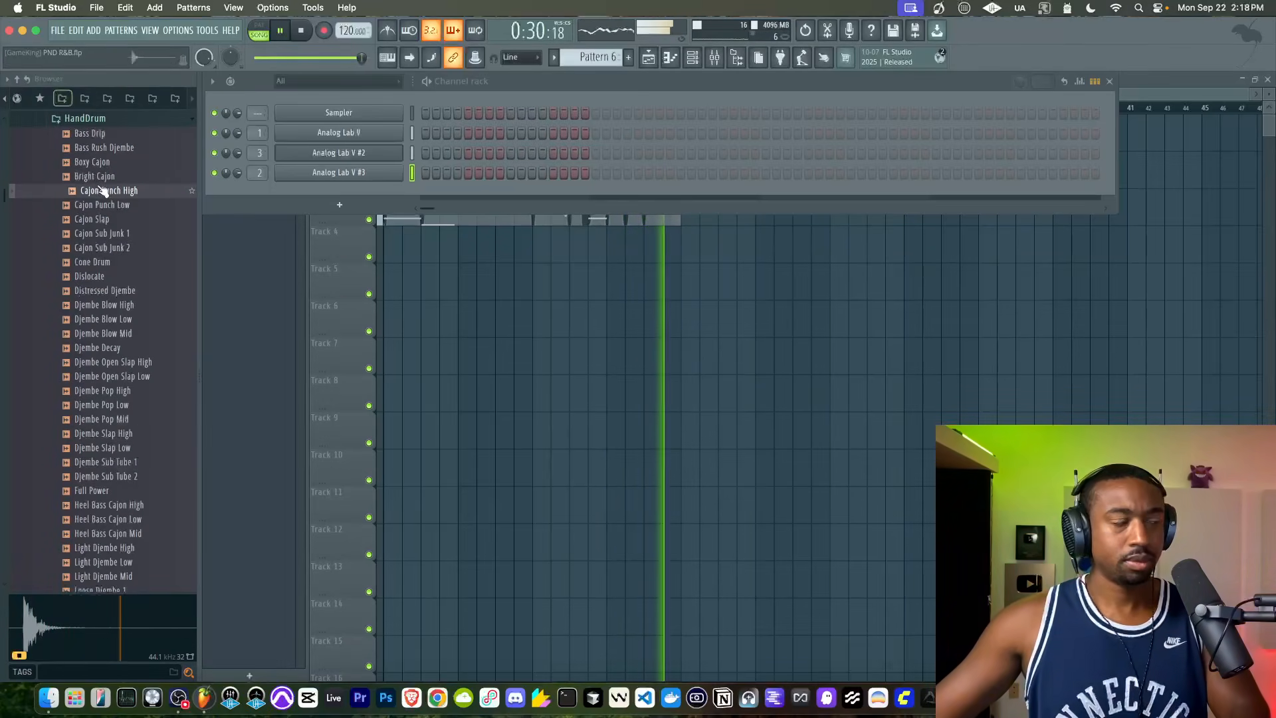
right_click(101, 176)
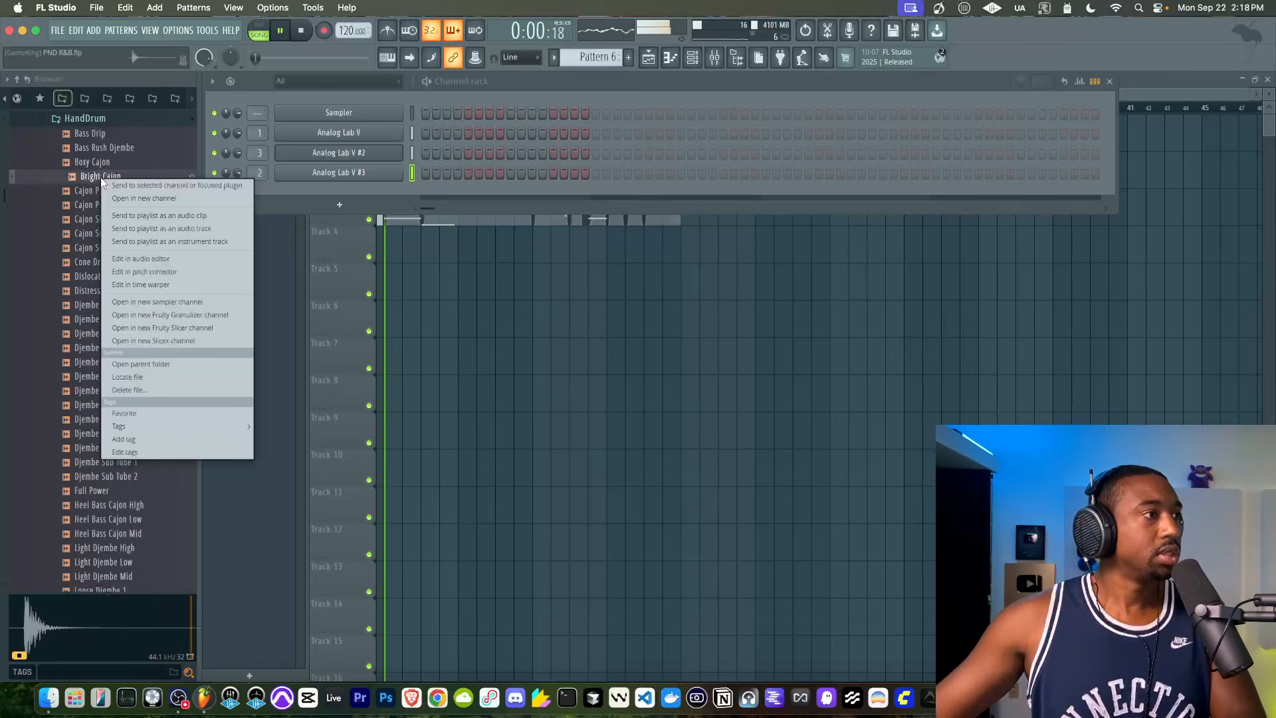
left_click(133, 184)
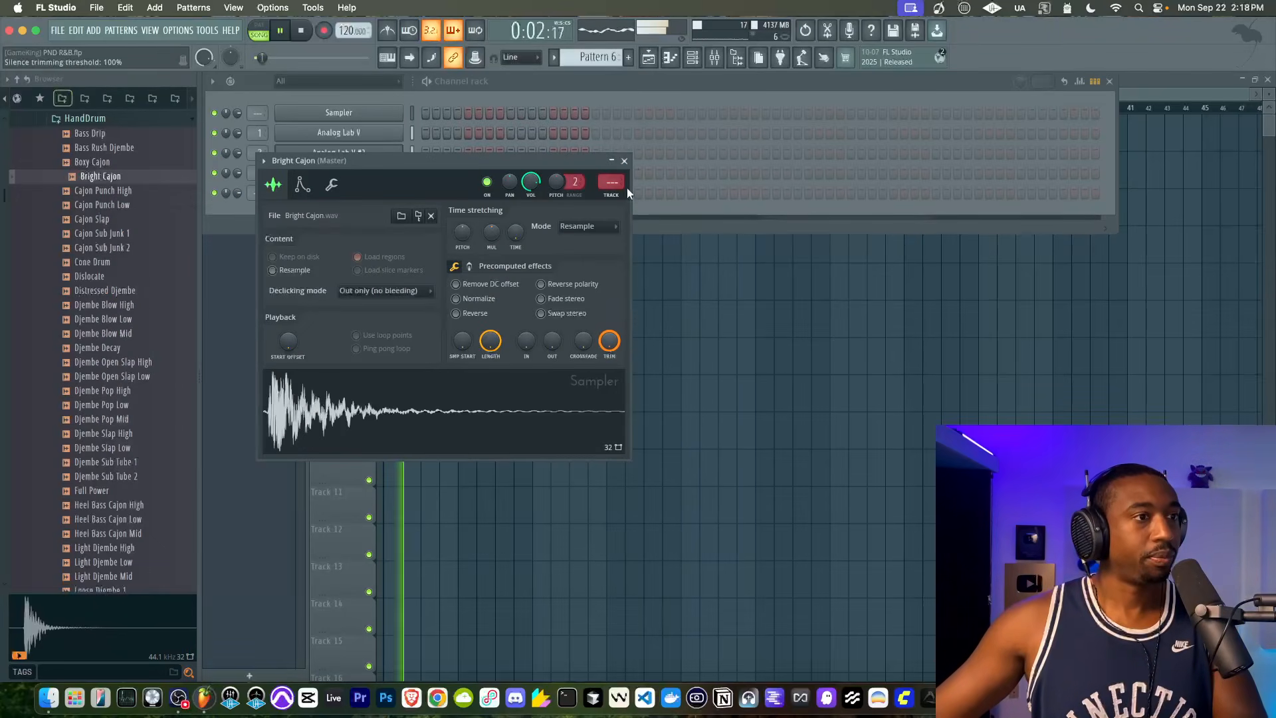
left_click(624, 161)
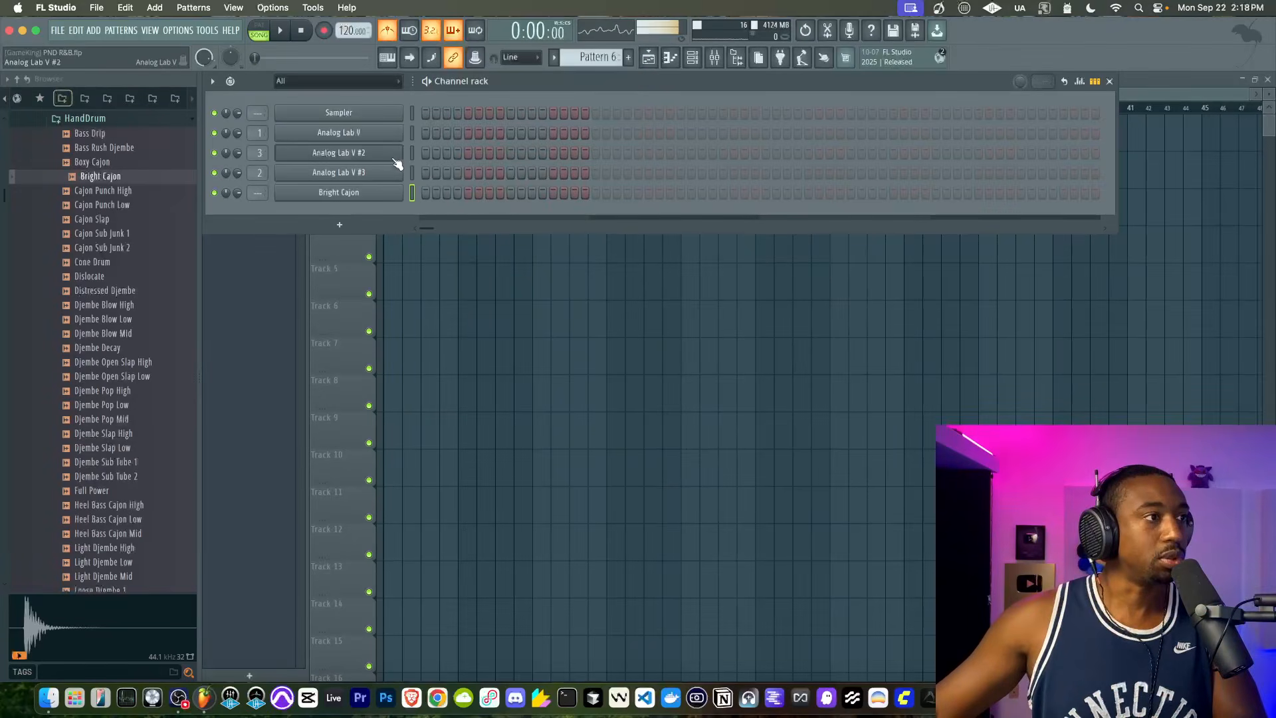
Route Bright Cajon to mixer track 4 and record its rhythm live into Pattern 6 up to bar 17.
key("F9")
right_click(440, 263)
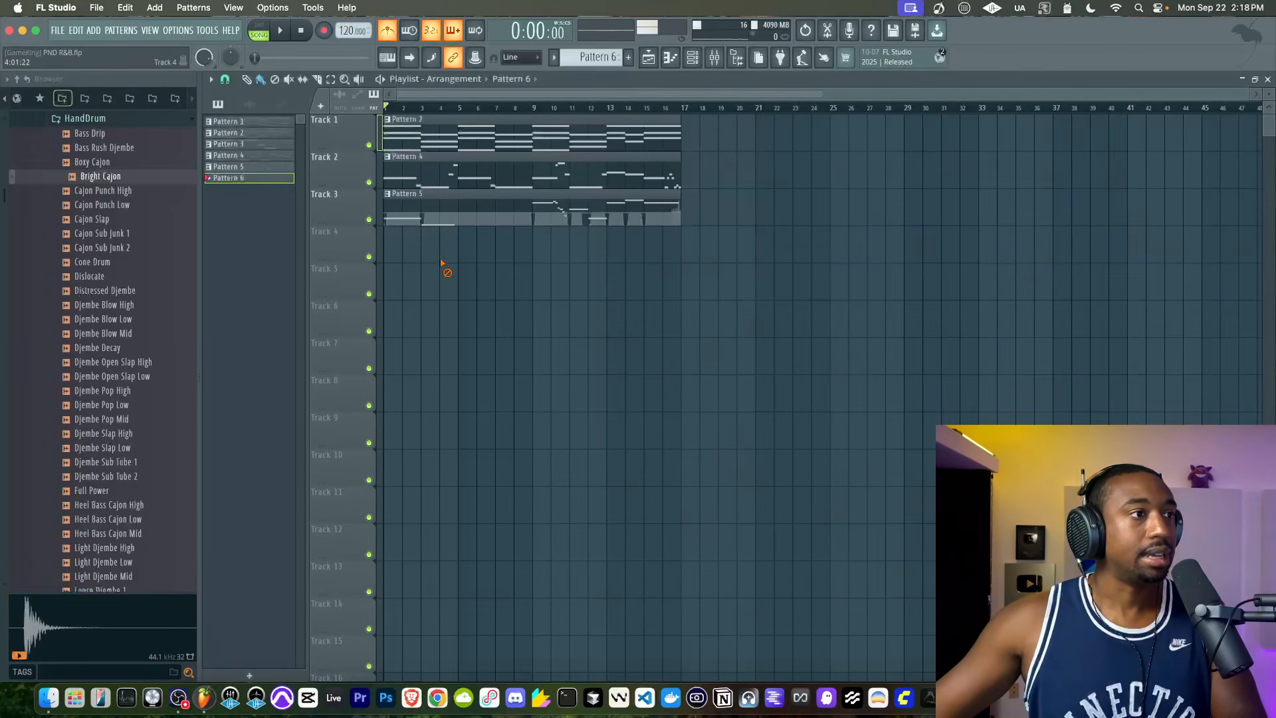
left_click(709, 59)
right_click(499, 329)
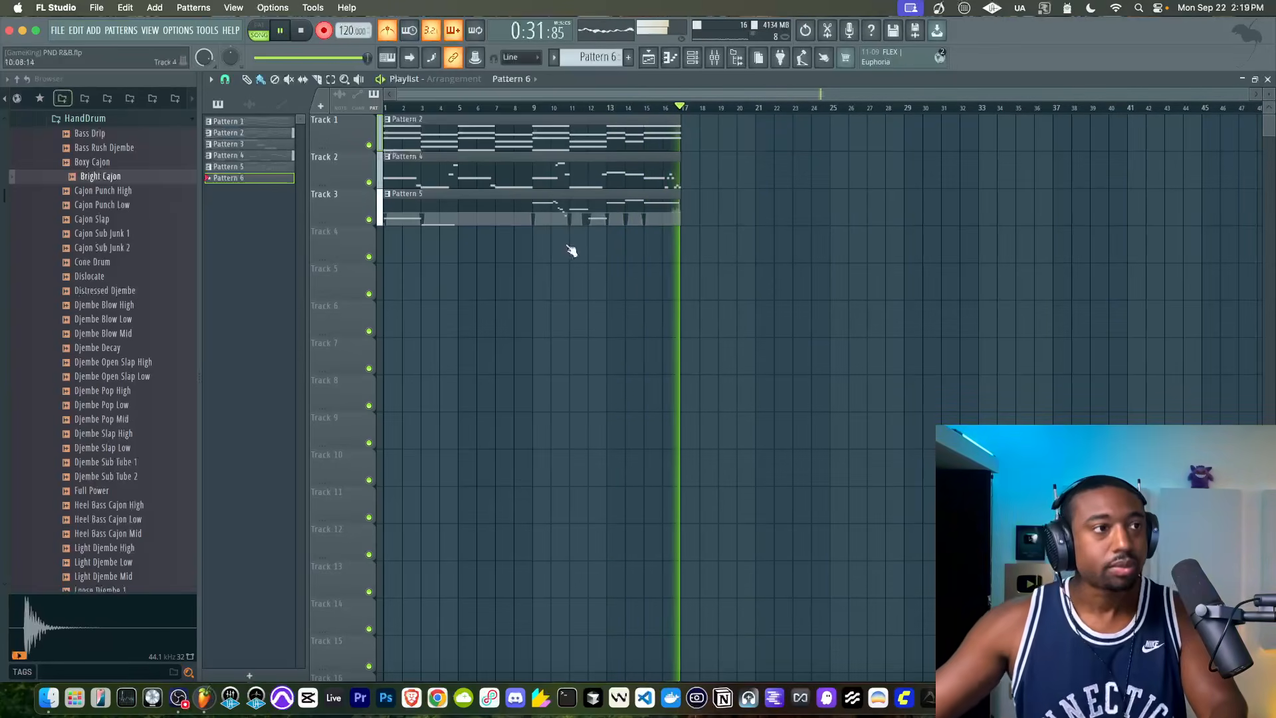
key("space")
left_click(713, 60)
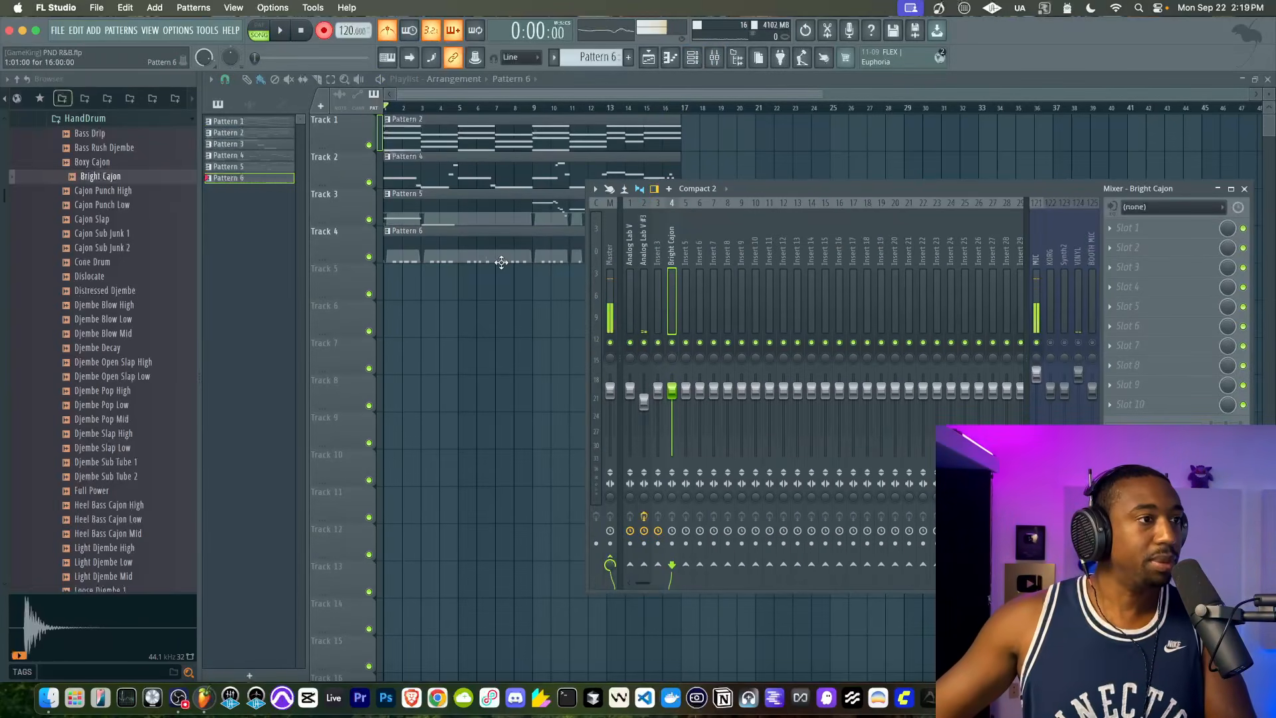
right_click(483, 293)
Quantize the Bright Cajon notes of Pattern 6 with the Default quantizer template and play the result in the playlist.
double_click(502, 230)
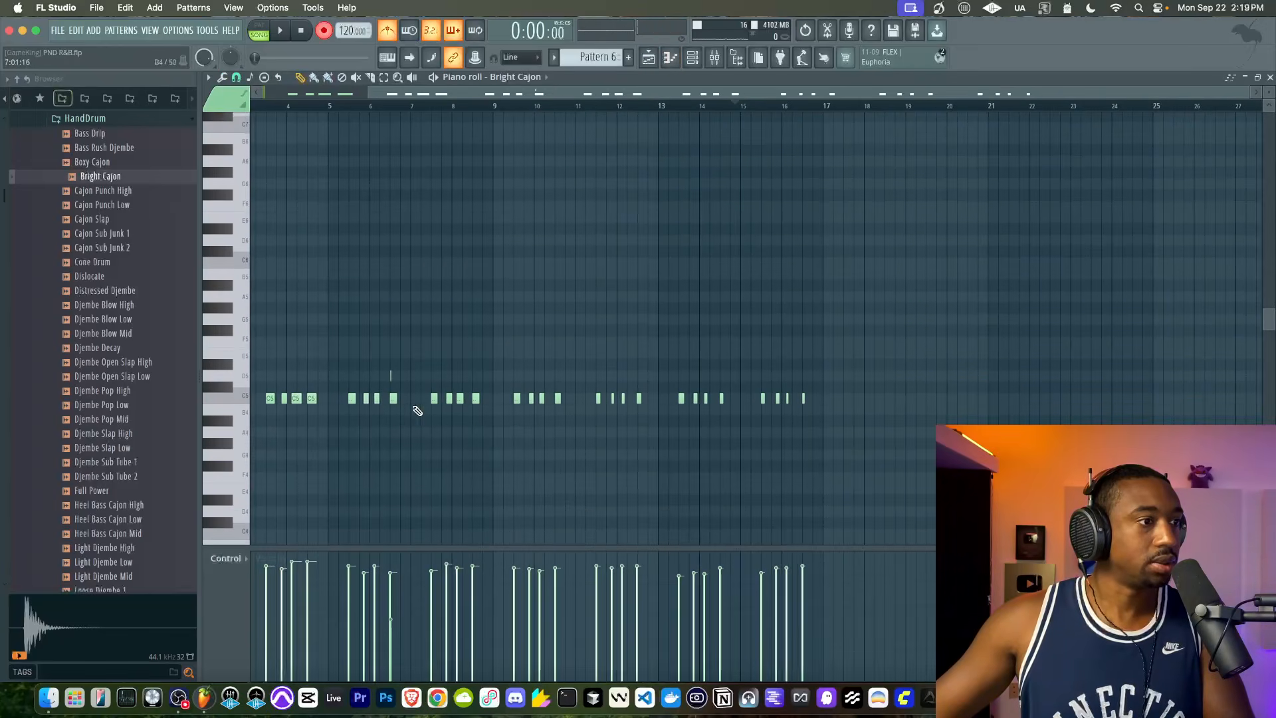
key("alt+q")
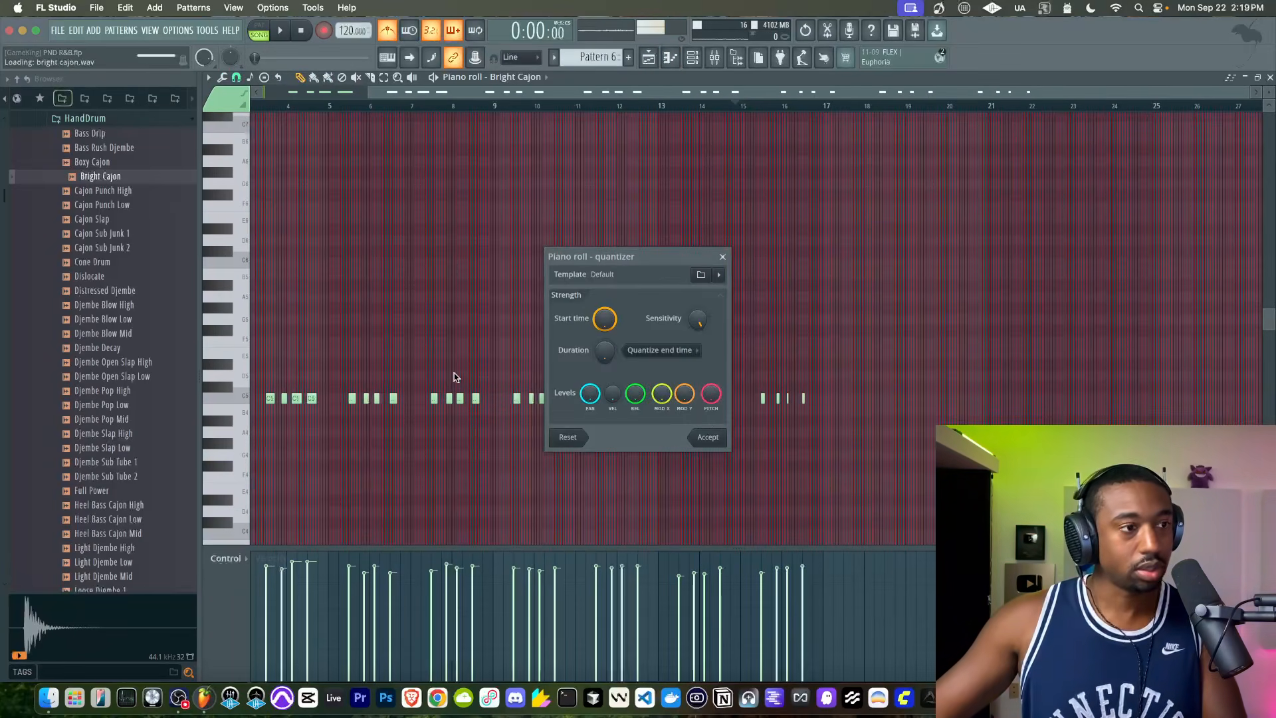
left_click(707, 437)
key("space")
left_click(1269, 79)
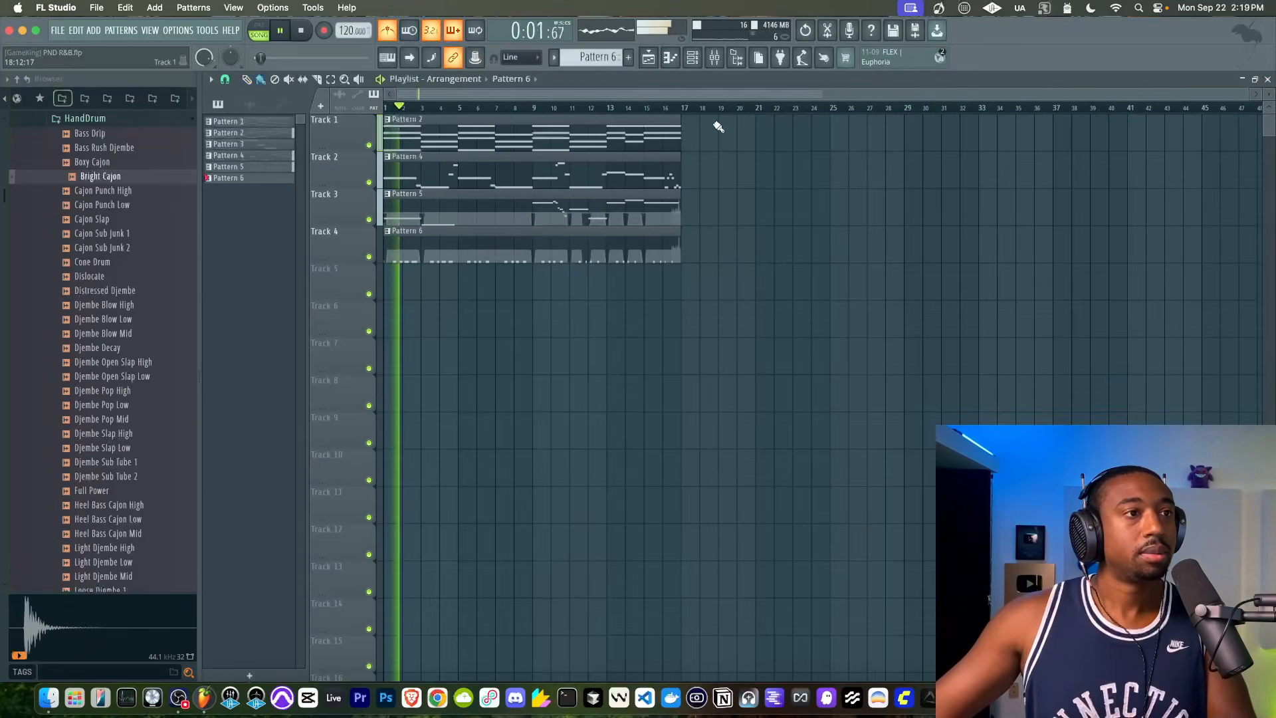
Audition the other cajon samples, replace the Bright Cajon sample with Cajon Sub Junk 1 and check its sampler window.
left_click(692, 57)
key("space")
left_click(128, 190)
left_click(126, 205)
left_click(100, 219)
left_click(122, 233)
left_click(86, 248)
left_click(117, 263)
left_click(119, 250)
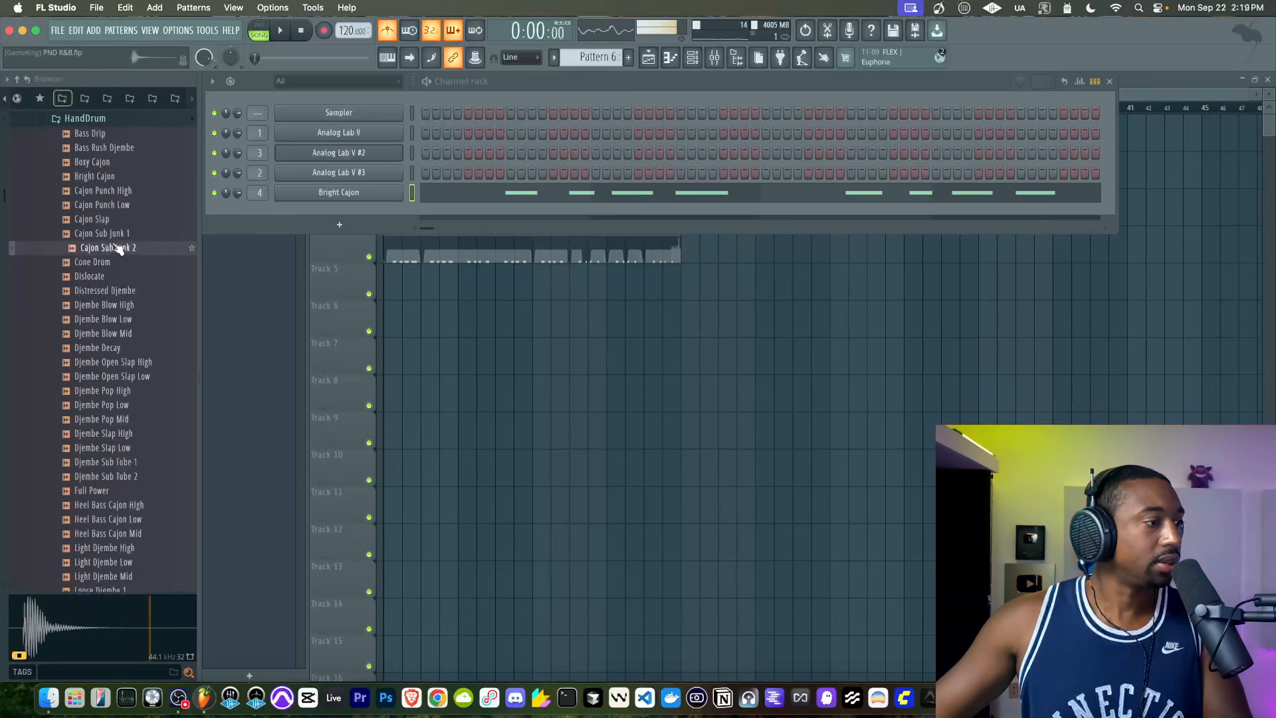
left_click(121, 234)
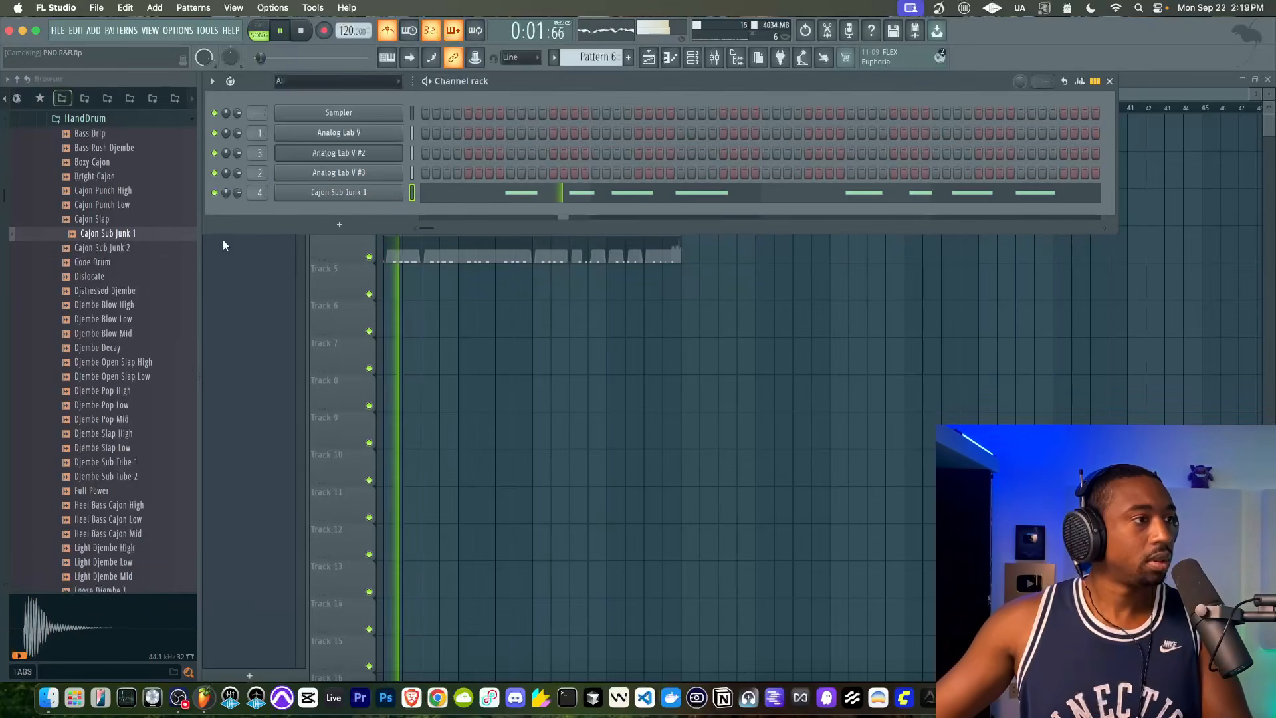
left_click(376, 194)
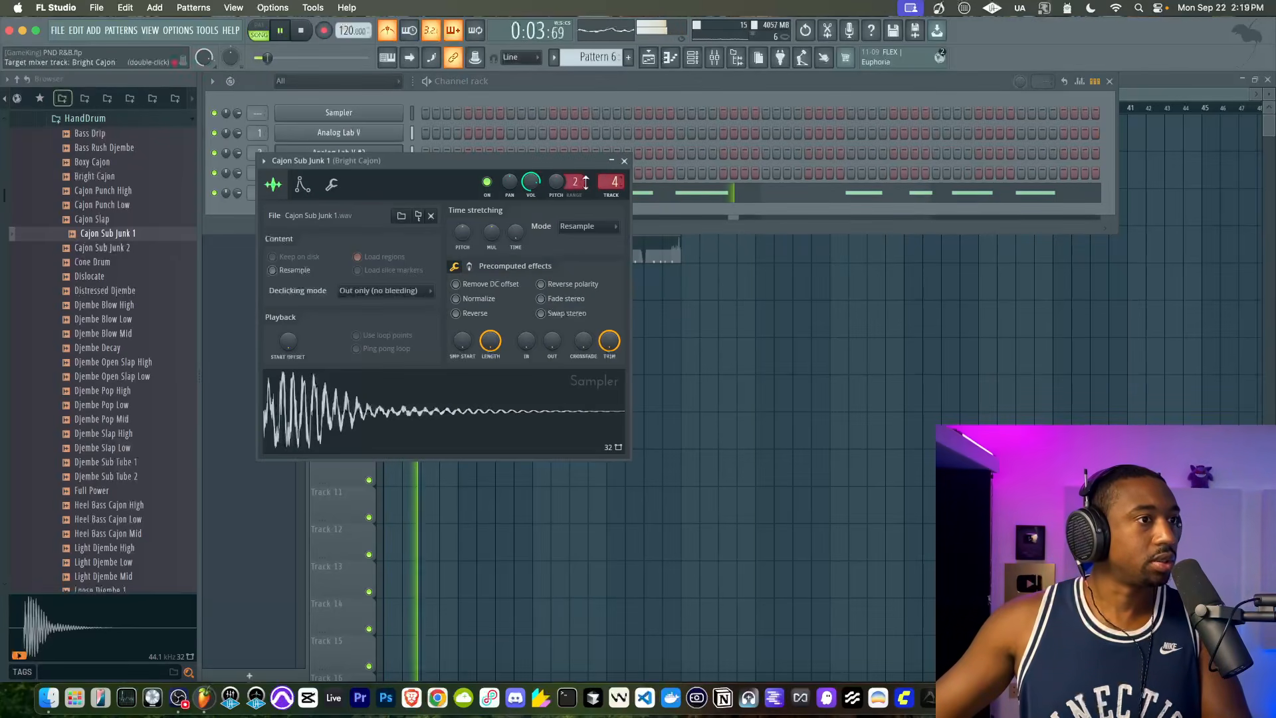
left_click(626, 163)
Turn off the metronome and create the empty Pattern 7 with the channel rack shown.
key("F6")
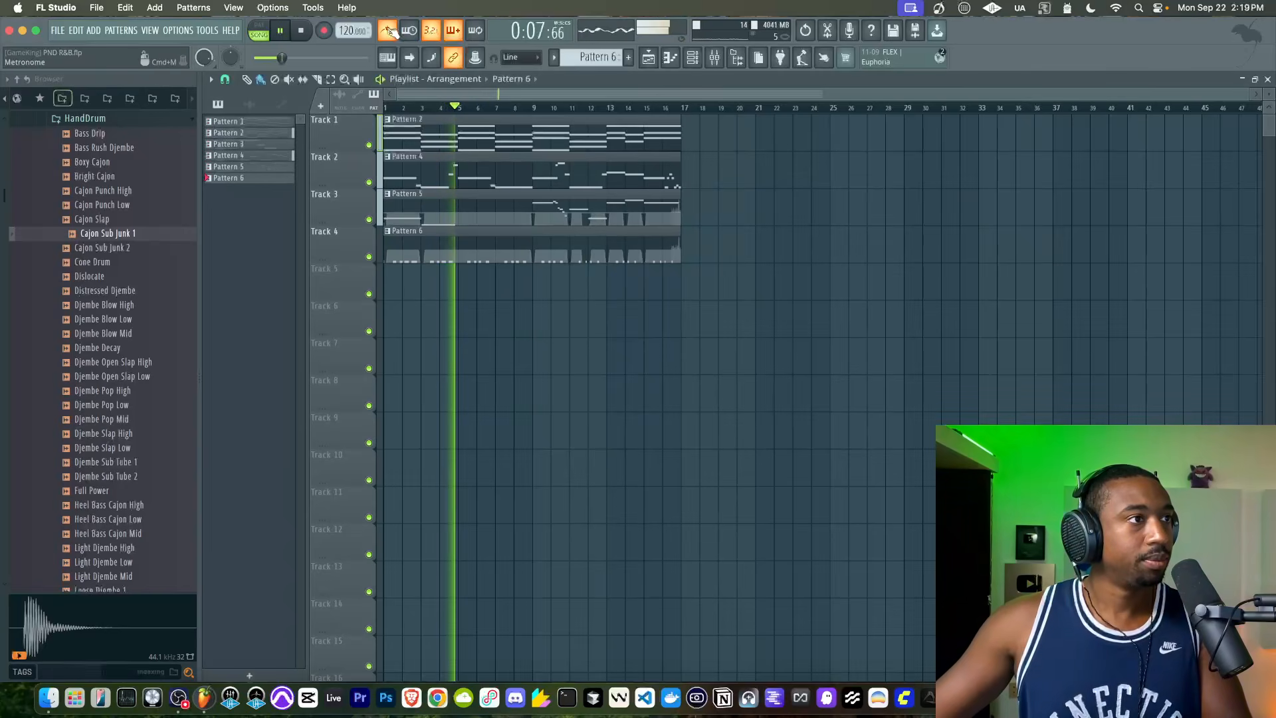
left_click(692, 58)
left_click(627, 58)
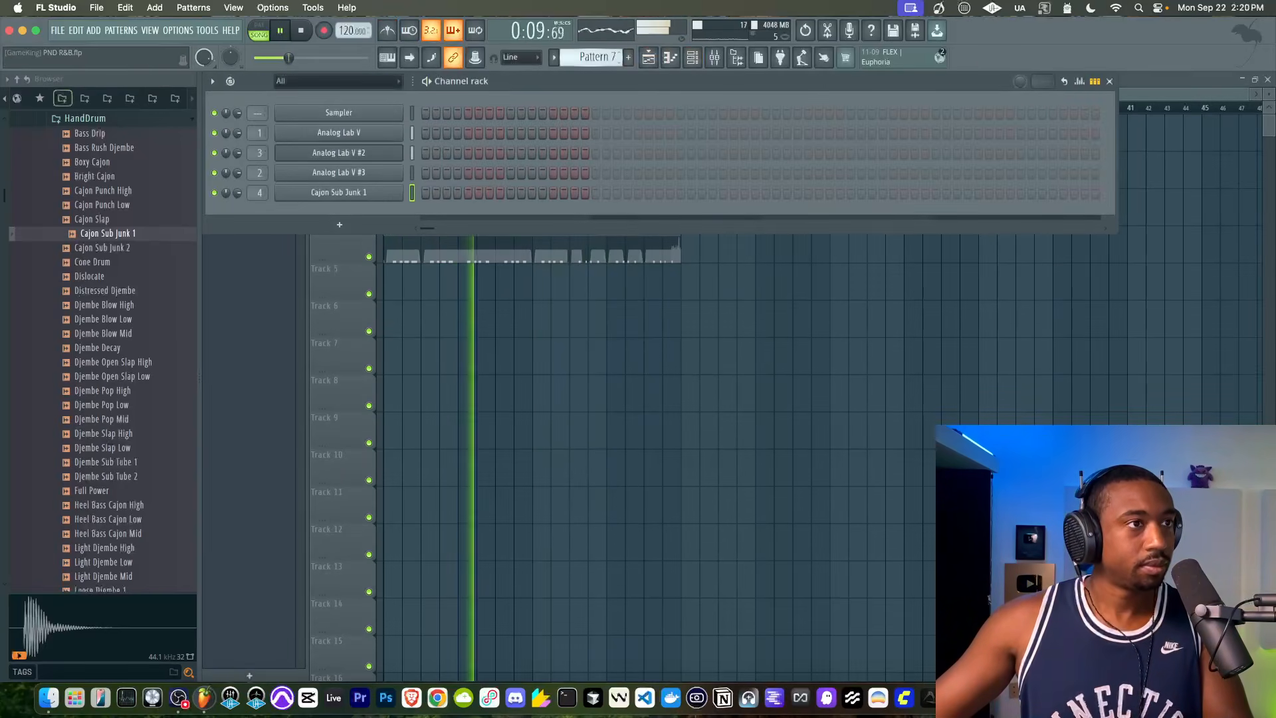
Browse to Blueprint (ALL SOUNDS) in Busy Works Beats Projects and expand the Kicks folder of its Drum Kits.
scroll(128, 222, "up", 10)
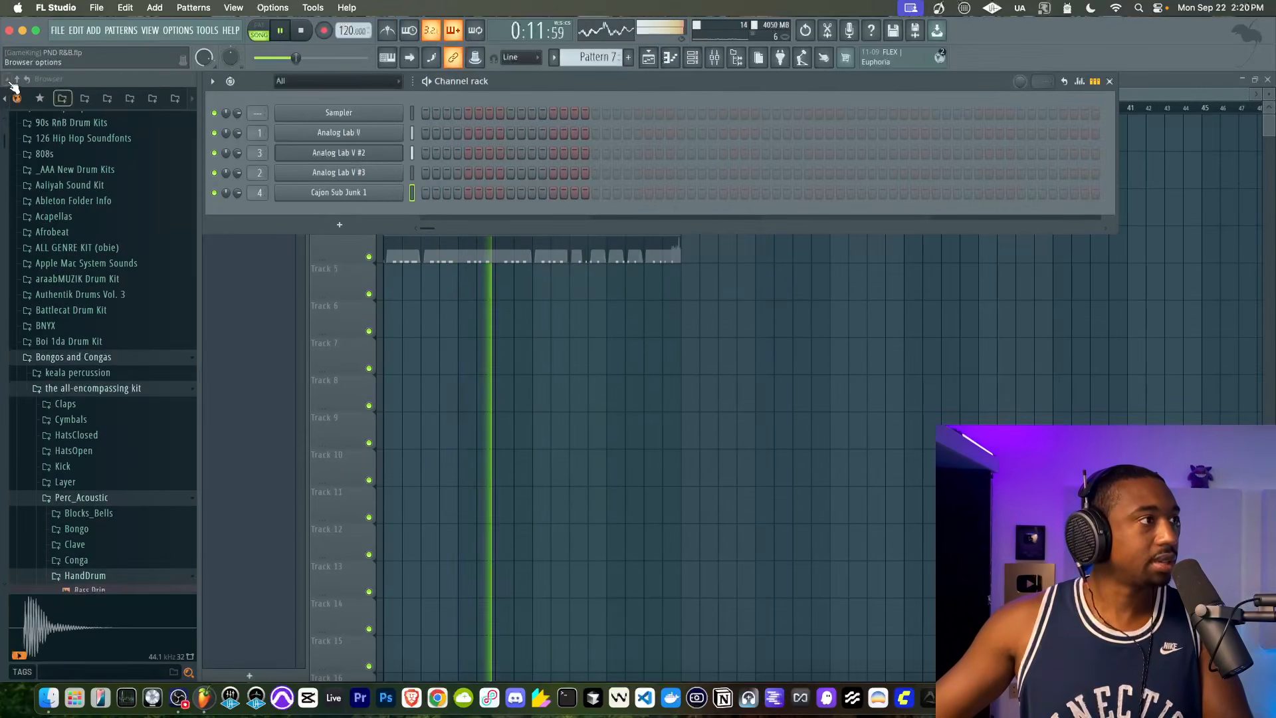
left_click(6, 99)
left_click(6, 99)
left_click(5, 99)
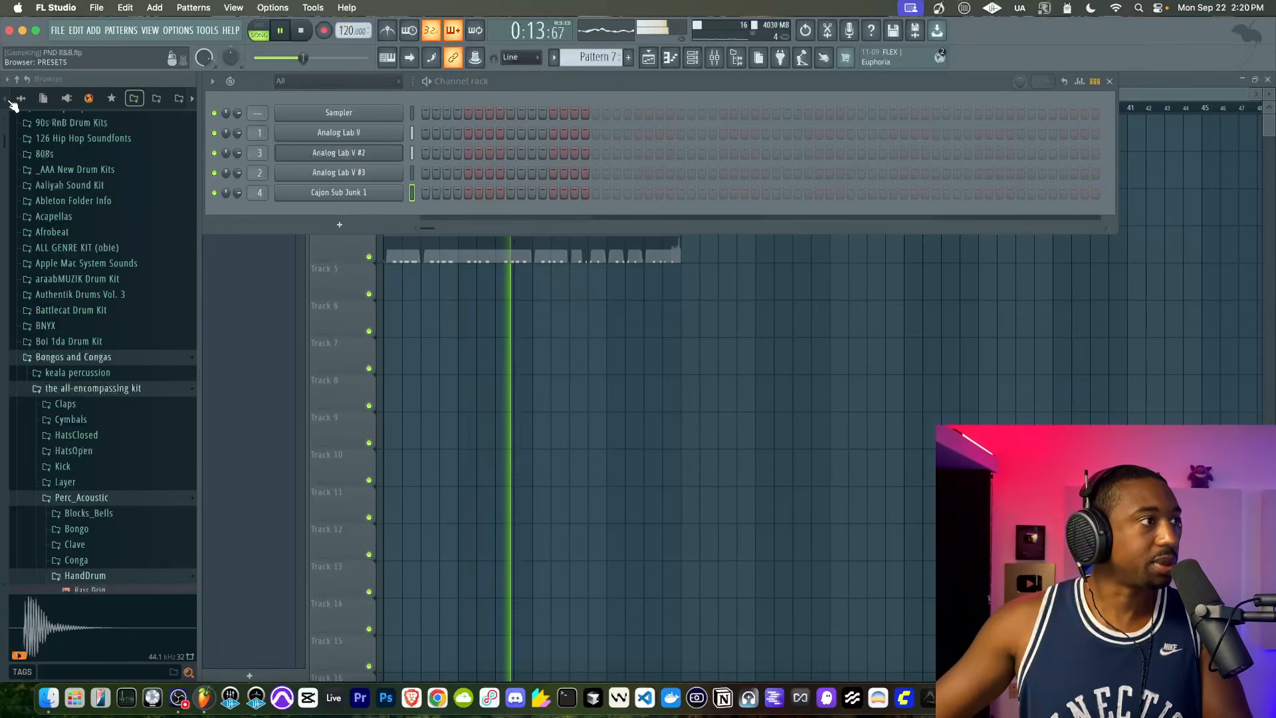
left_click(21, 98)
left_click(66, 217)
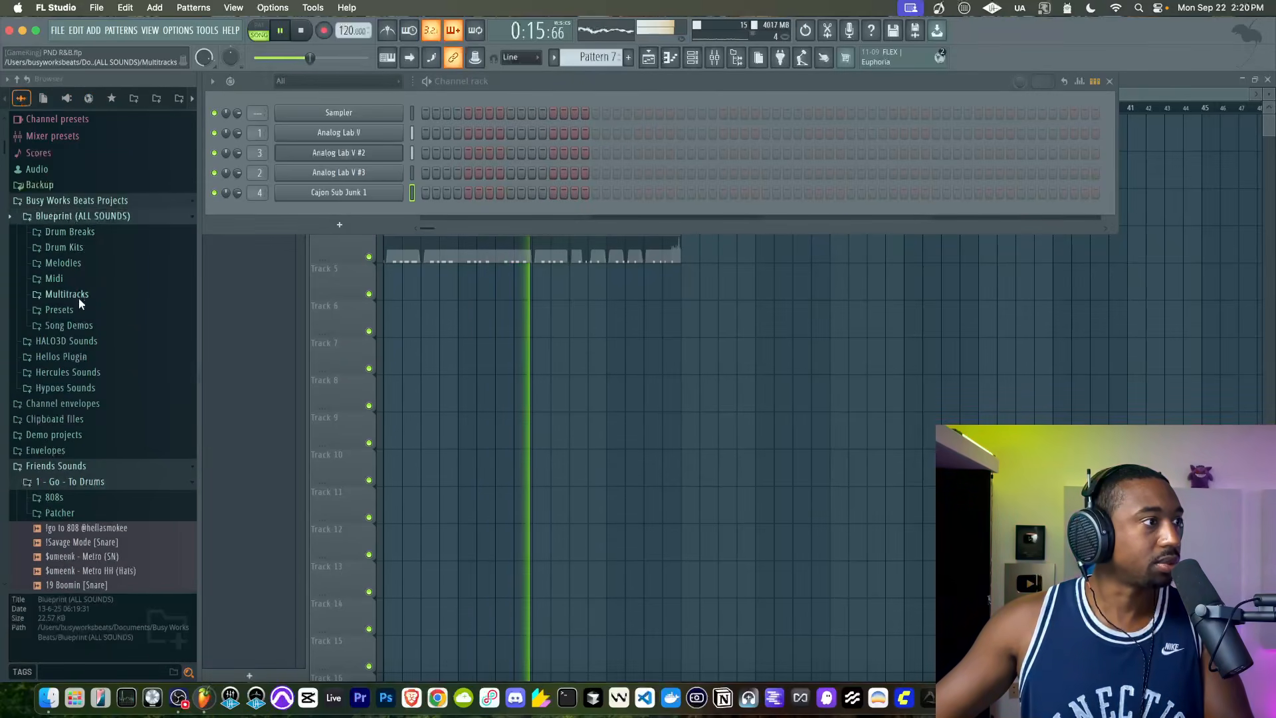
left_click(93, 247)
left_click(86, 375)
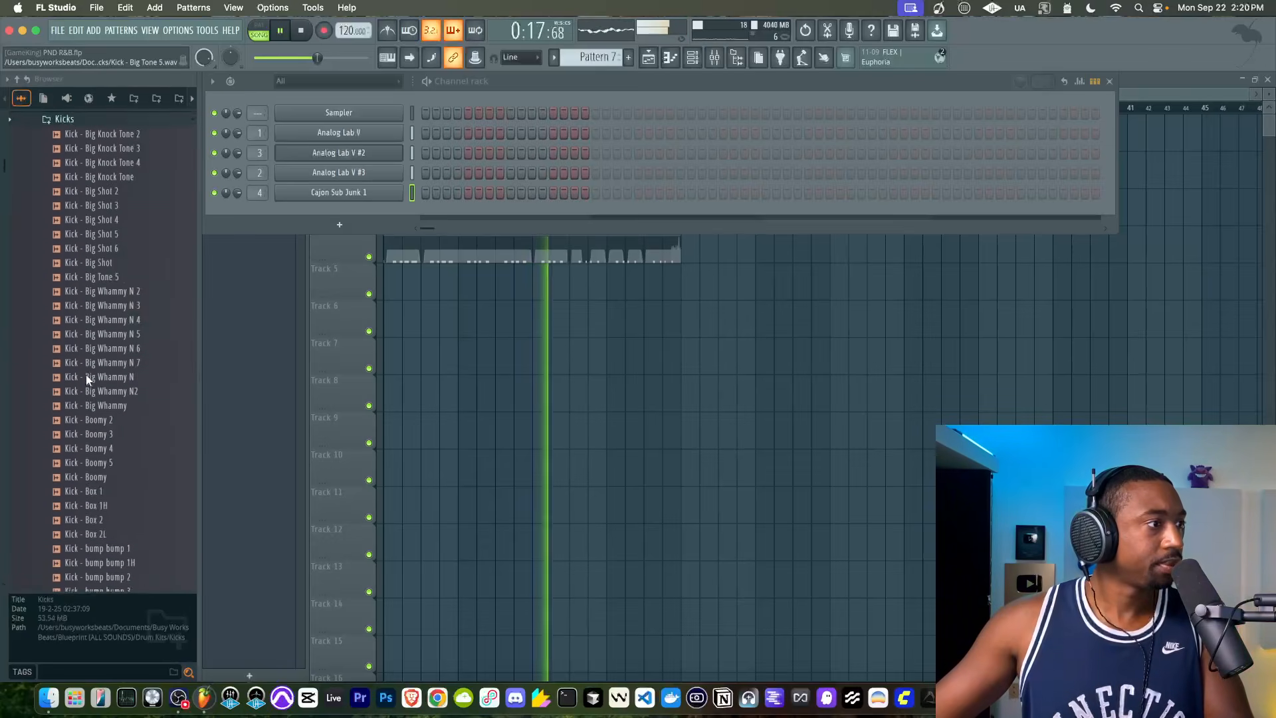
Load the sample Kick - The Weeknd 26 into a new channel and route it to mixer track 5.
scroll(86, 373, "down", 10)
left_click(85, 290)
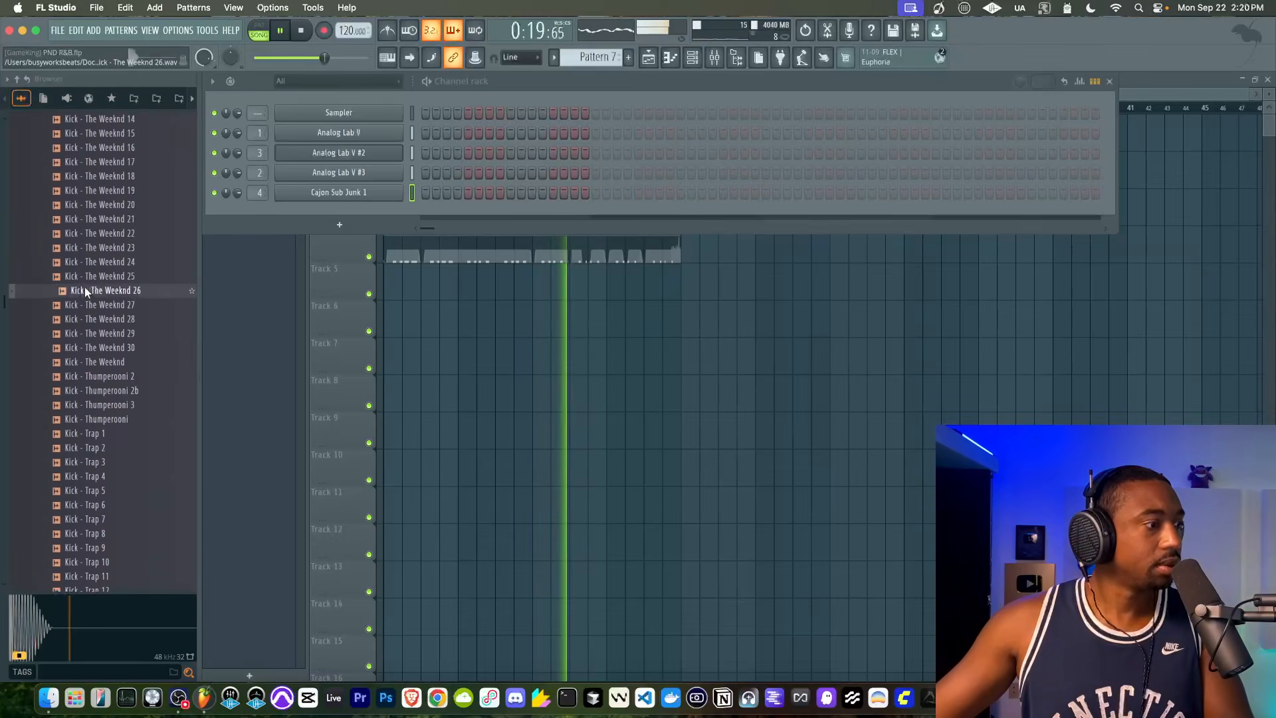
right_click(85, 290)
left_click(106, 310)
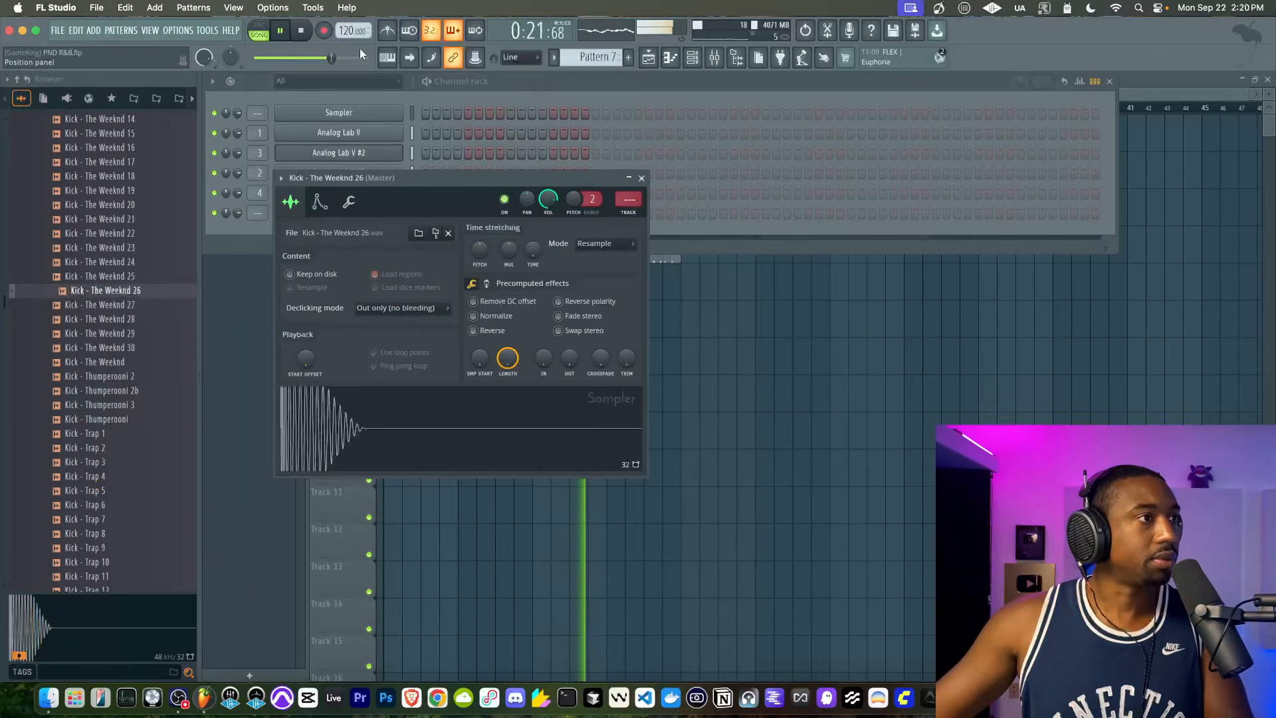
key("ctrl+l")
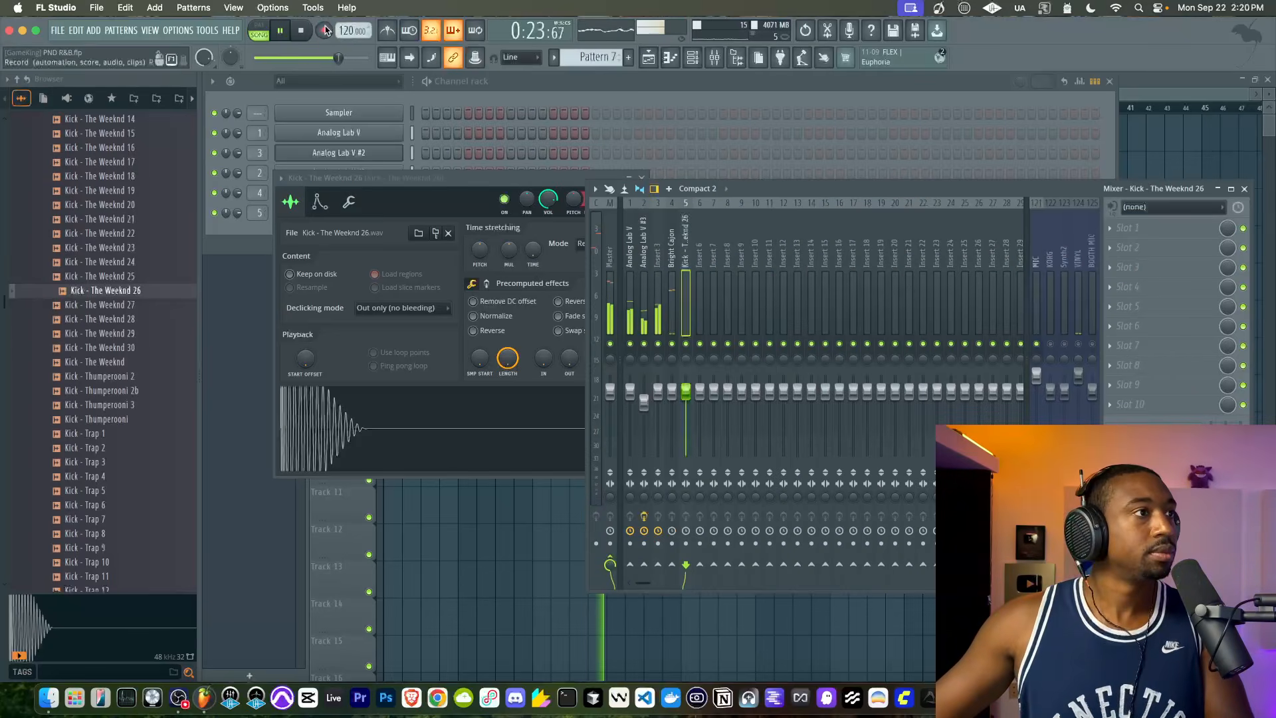
Turn on the metronome and record the kick rhythm live into Pattern 7 up to bar 17.
left_click(427, 530)
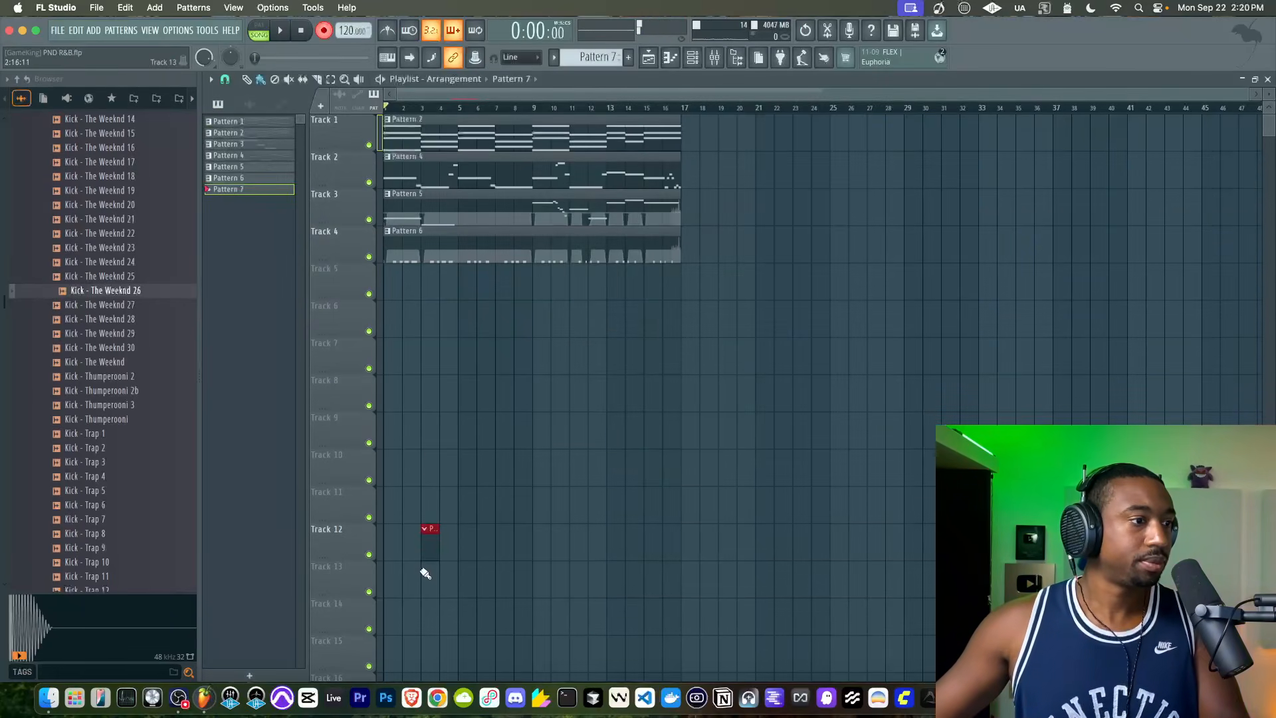
left_click(714, 59)
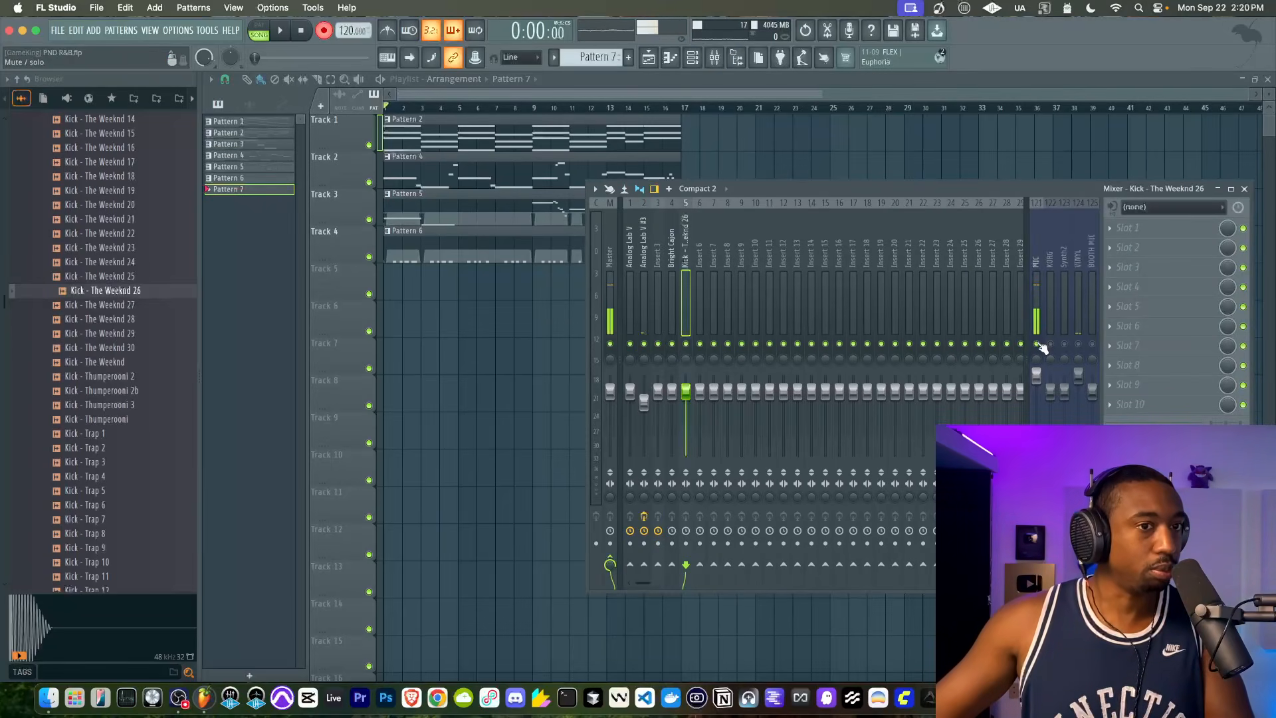
right_click(853, 148)
key("space")
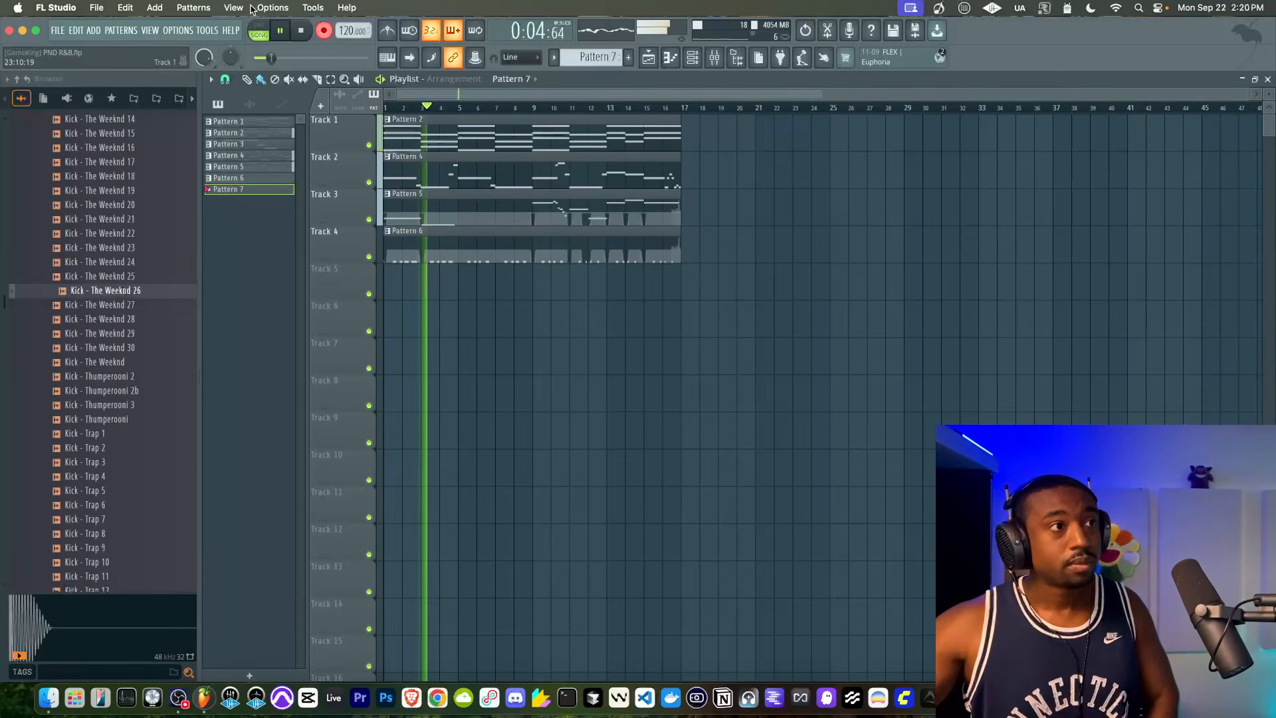
left_click(387, 31)
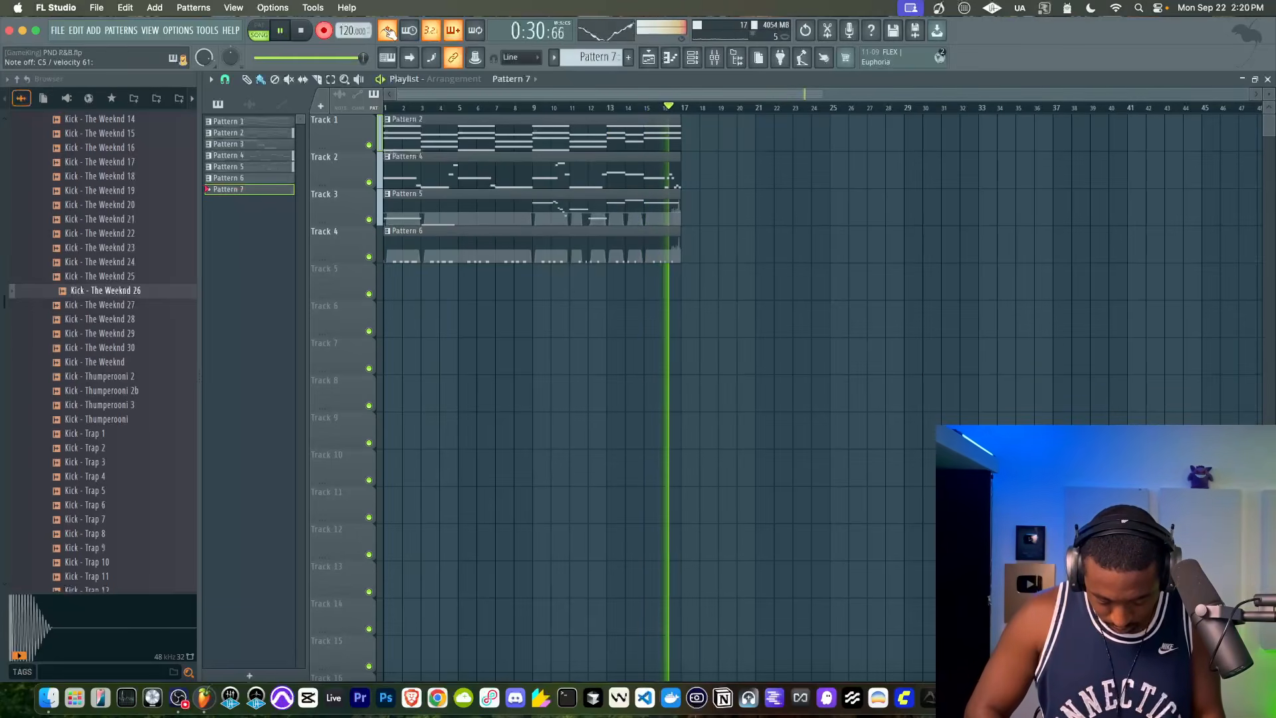
key("space")
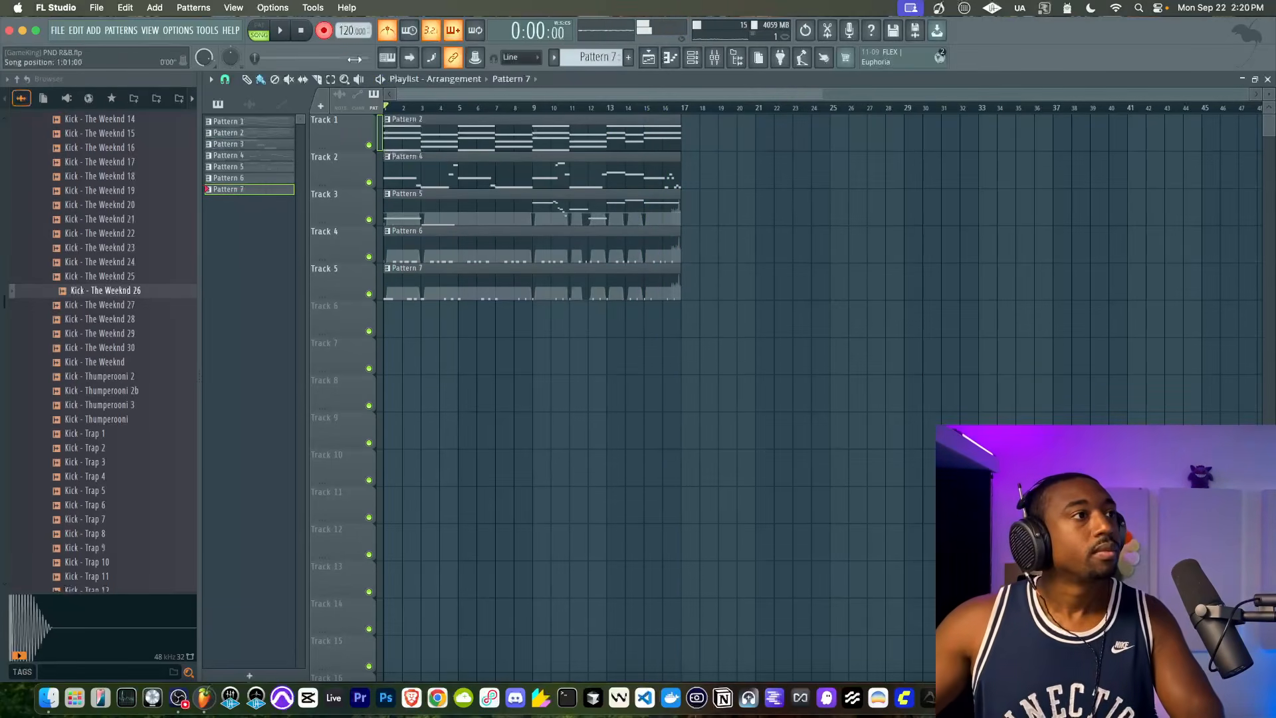
Check the recorded kick notes of Pattern 7 in the piano roll and turn off the metronome.
double_click(523, 281)
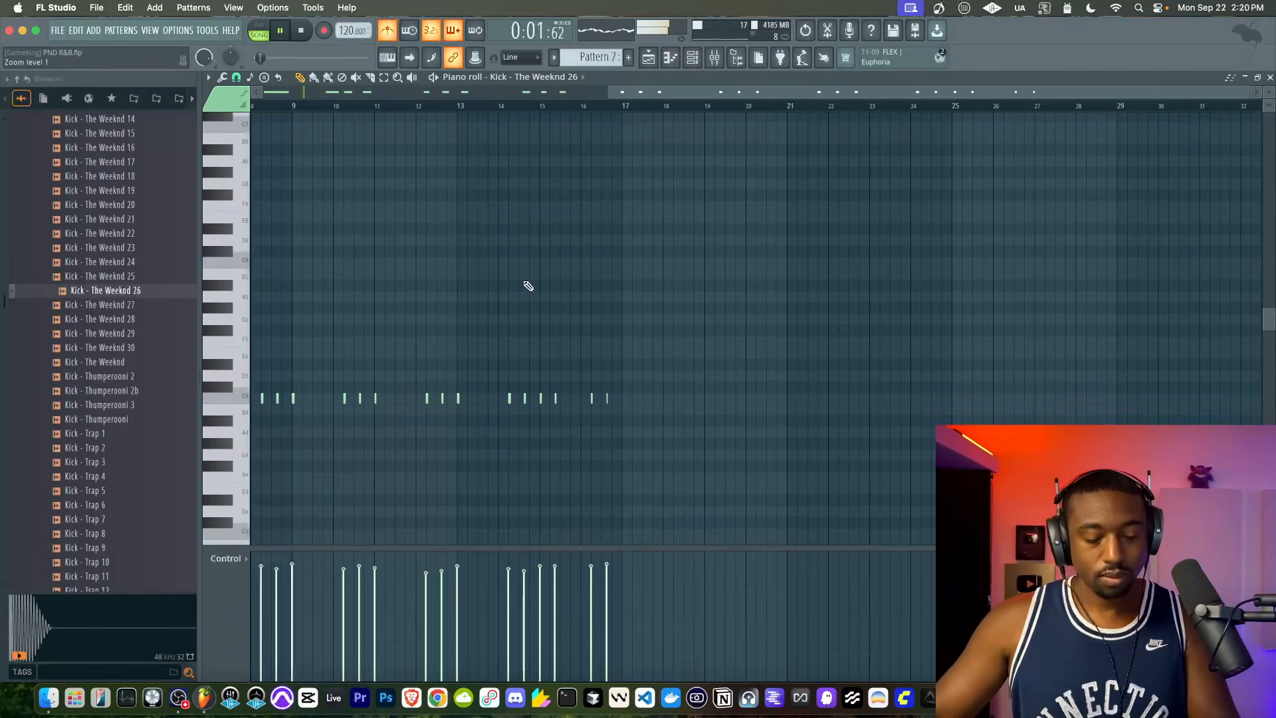
left_click(716, 67)
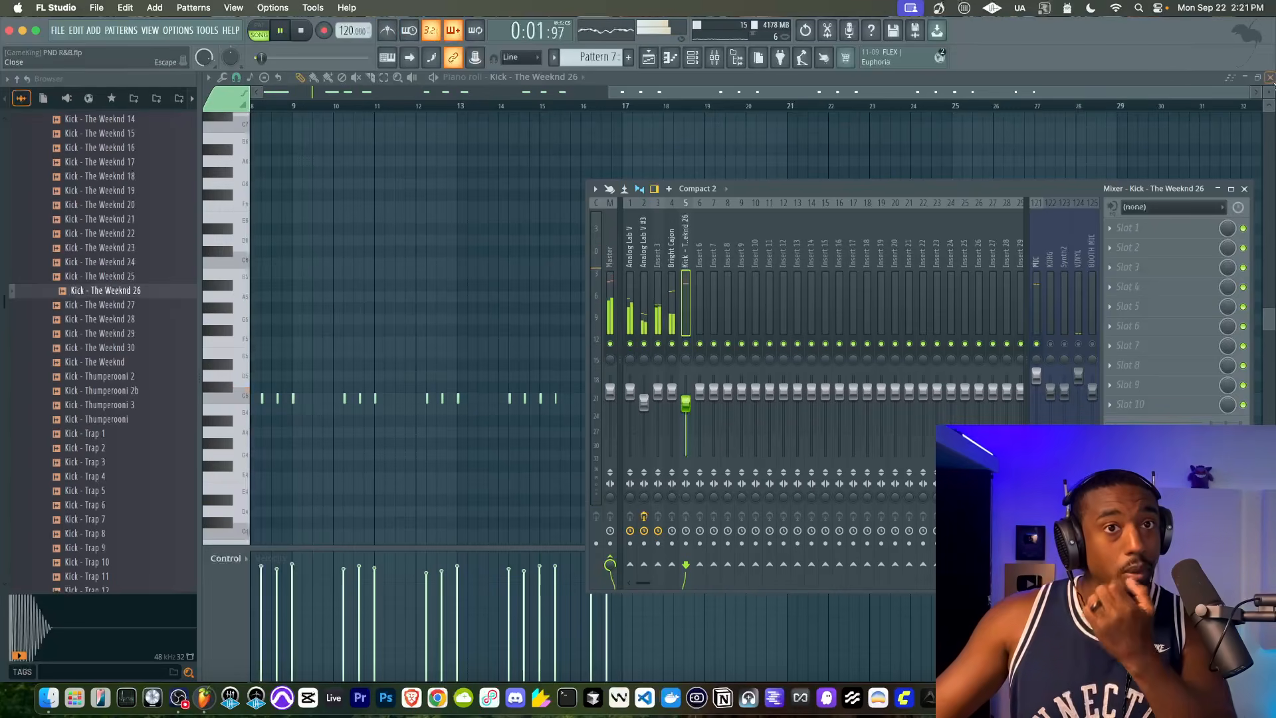
left_click(1269, 78)
right_click(907, 162)
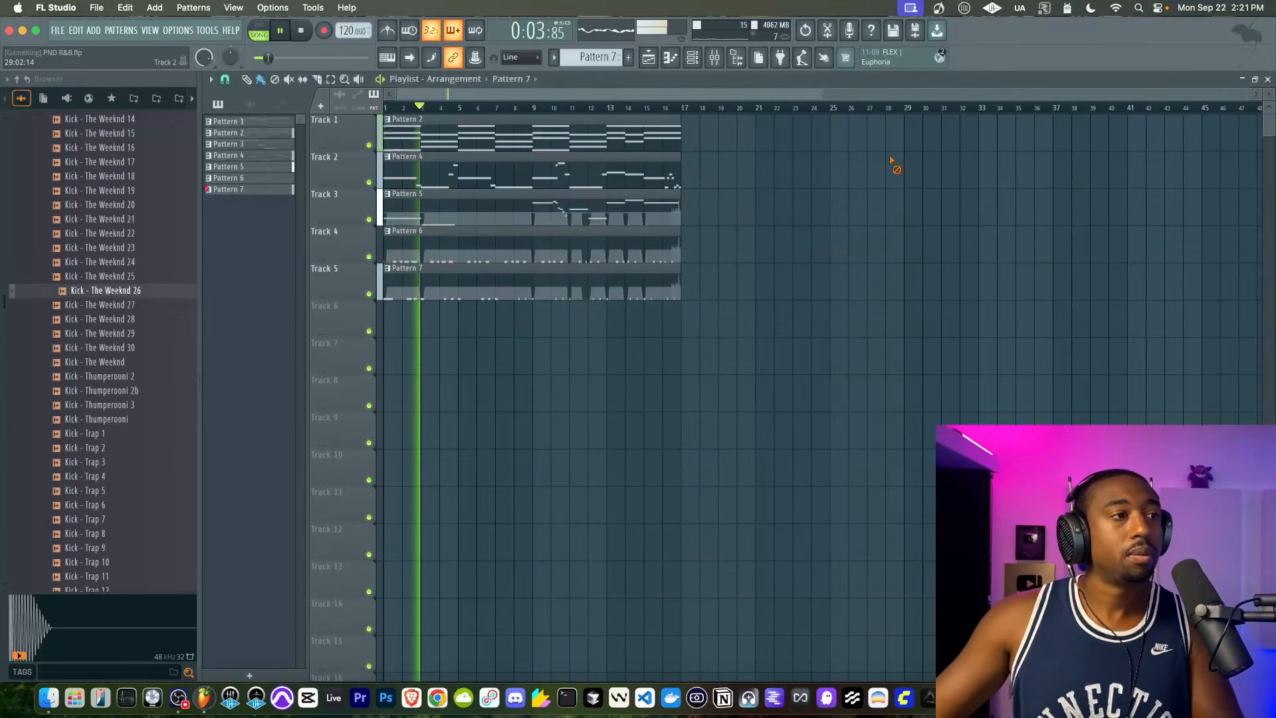
Create the empty Pattern 8 and duplicate all playlist clips once so the arrangement runs to bar 33.
left_click(692, 59)
scroll(610, 61, "up", 1)
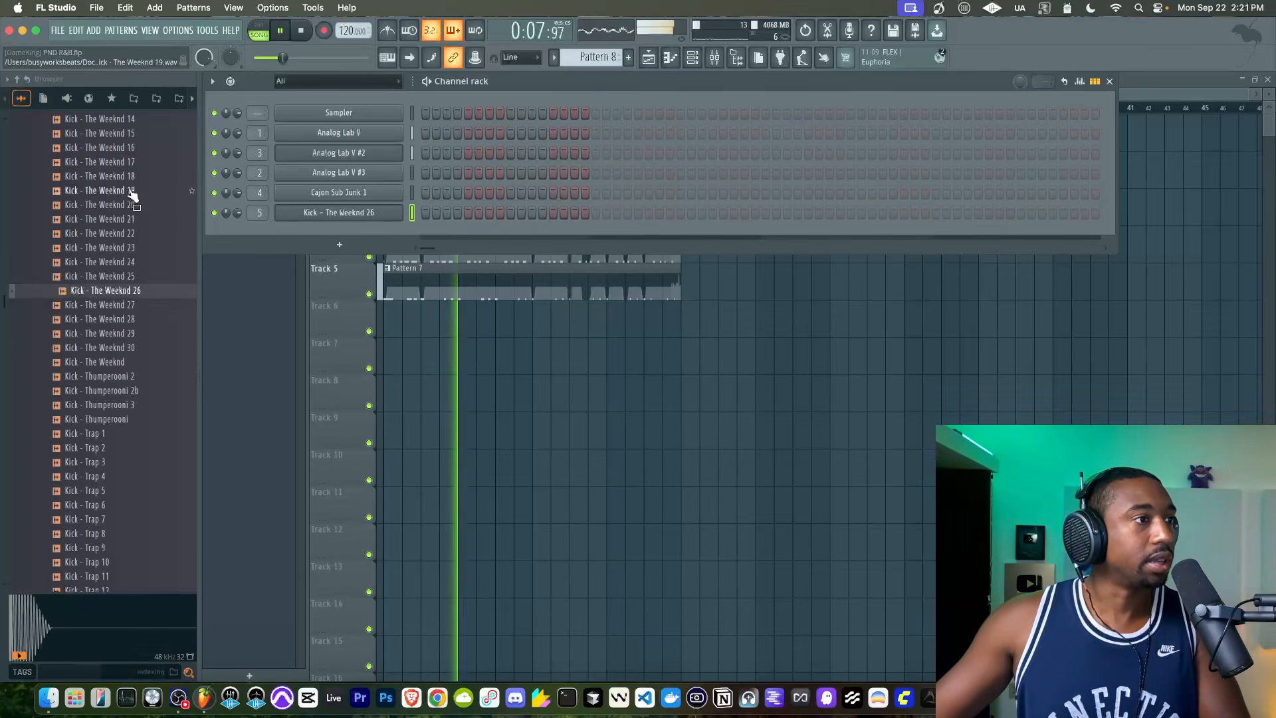
scroll(122, 187, "up", 2)
right_click(500, 368)
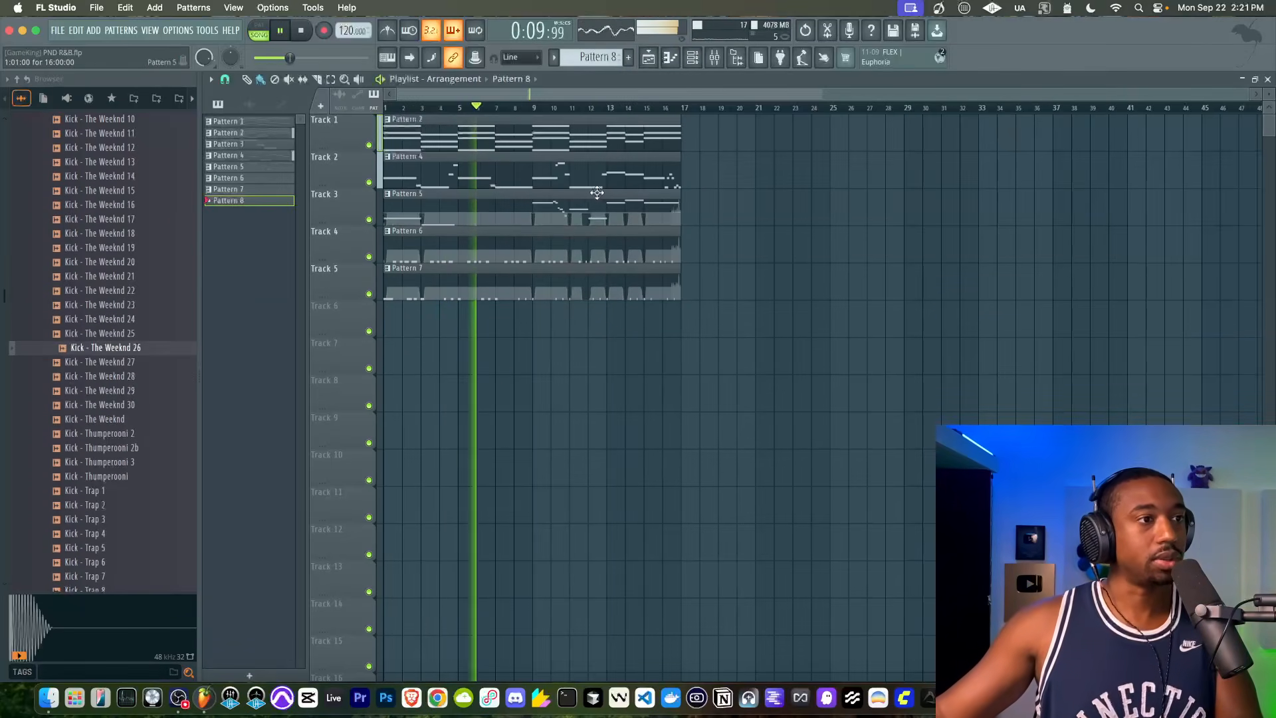
key("ctrl+a")
key("ctrl+b")
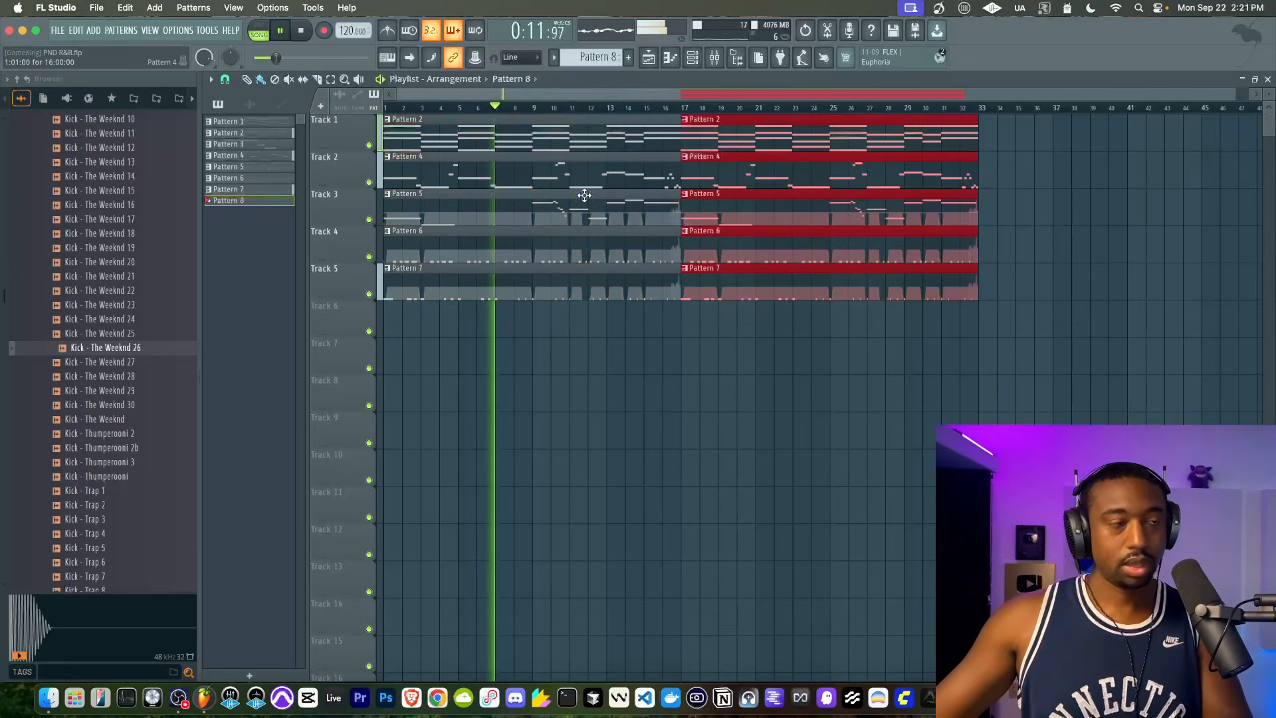
right_click(655, 374)
Rename mixer track 6 as REVERB.
key("F6")
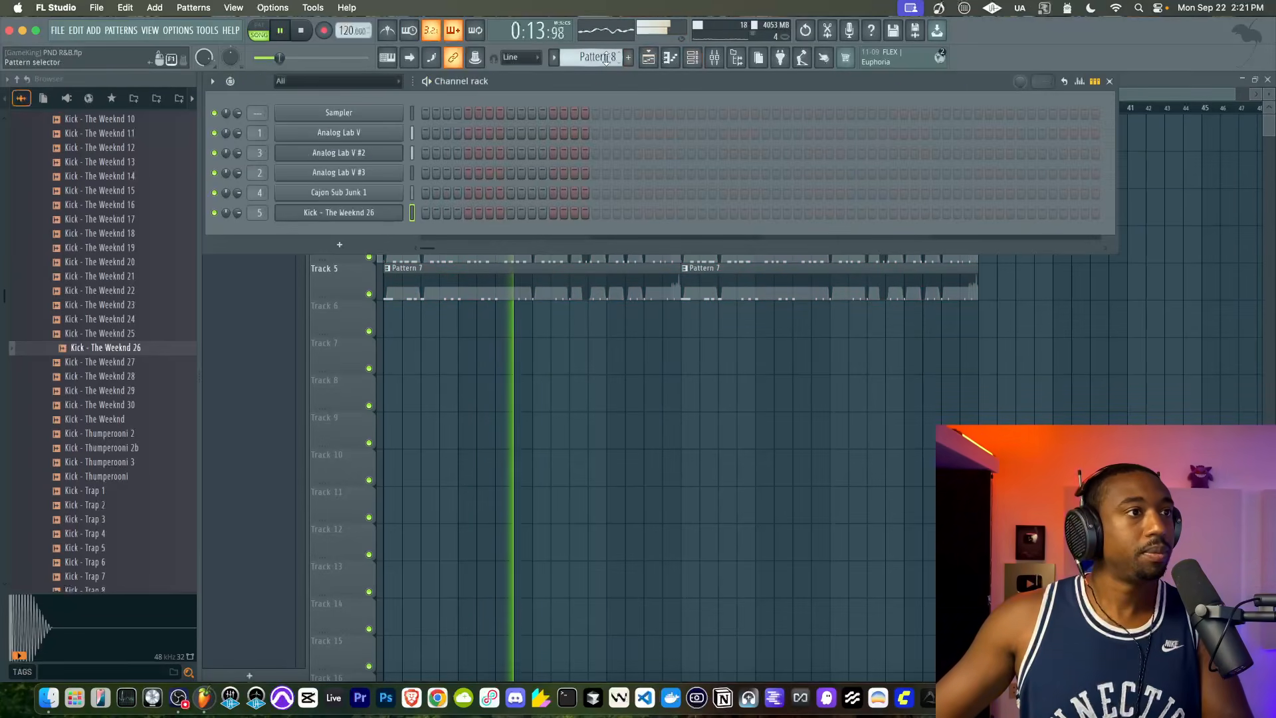
left_click(714, 57)
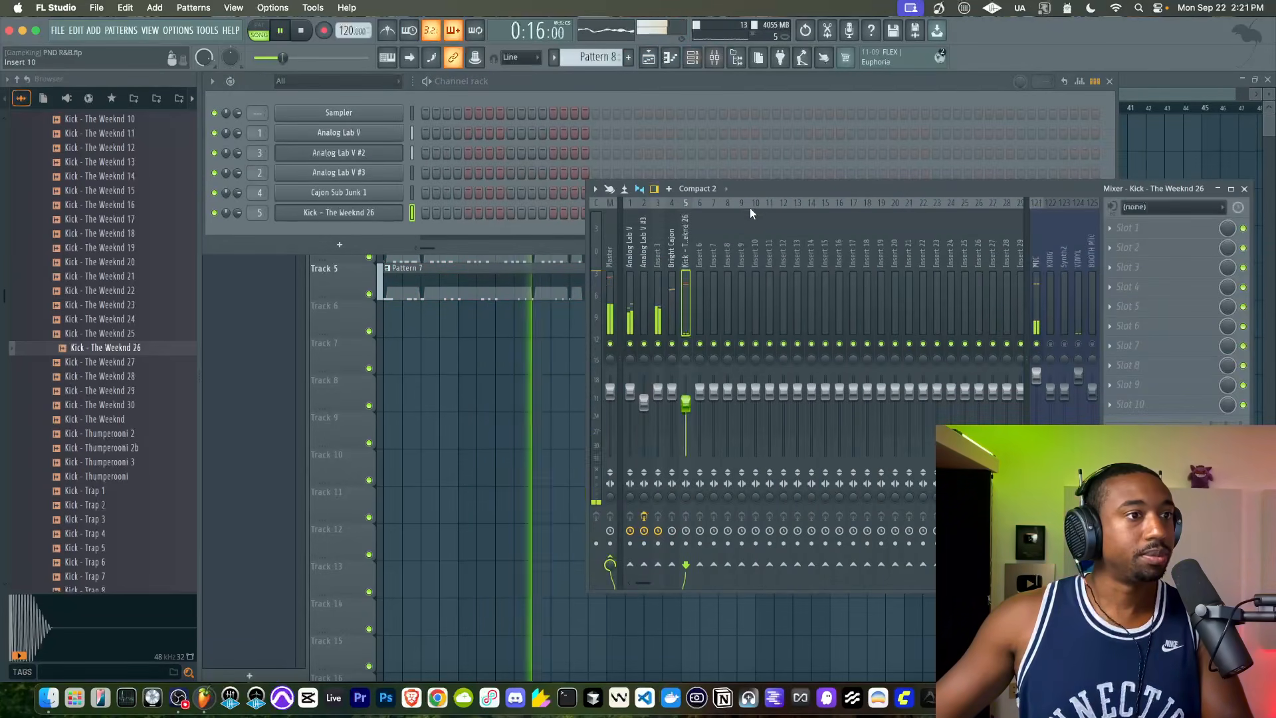
left_click_drag(743, 189, 650, 189)
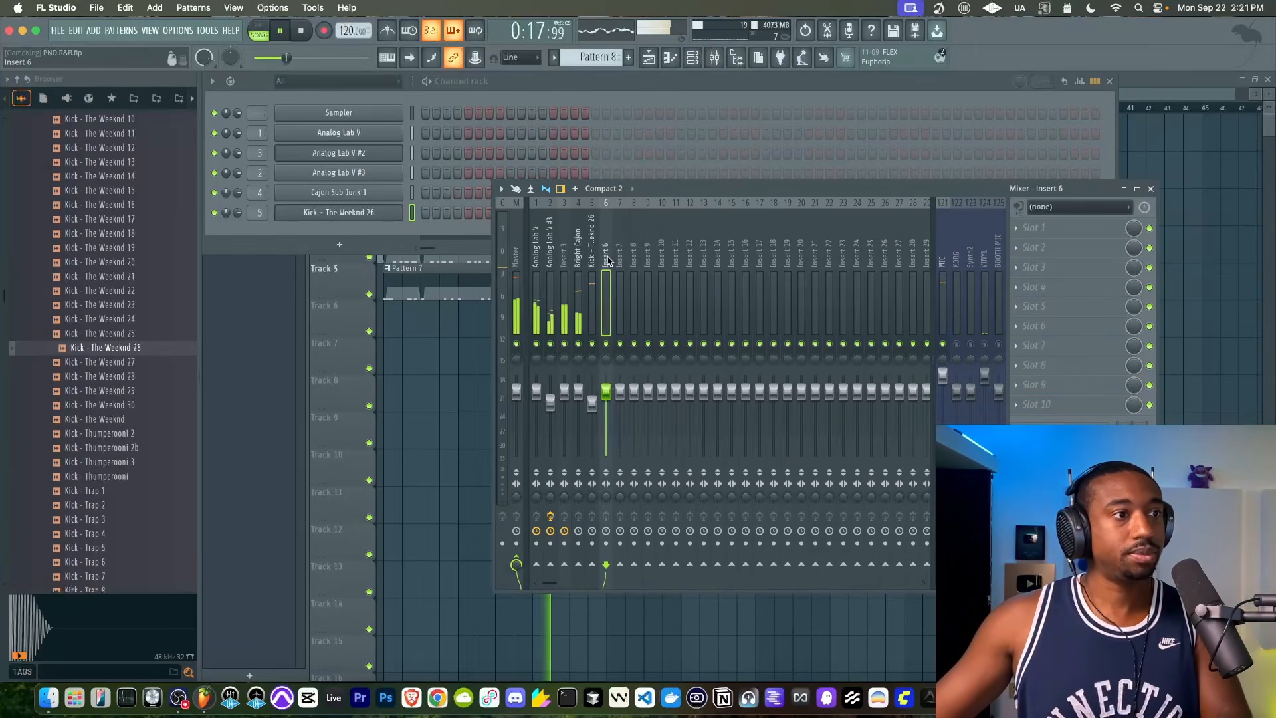
double_click(607, 260)
type("REVERB")
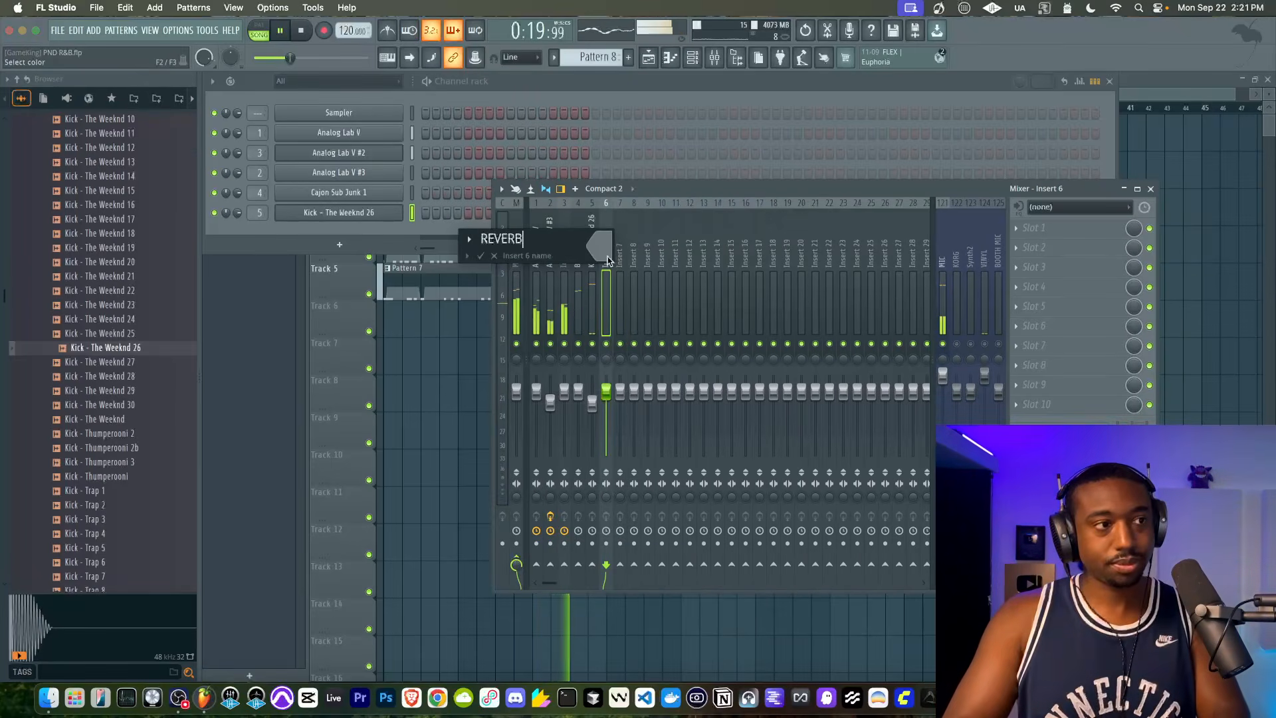
key("Return")
Copy the UAD RealVerb-Pro effect from the Analog Lab V #3 mixer track to the first slot of the REVERB track.
left_click(1037, 234)
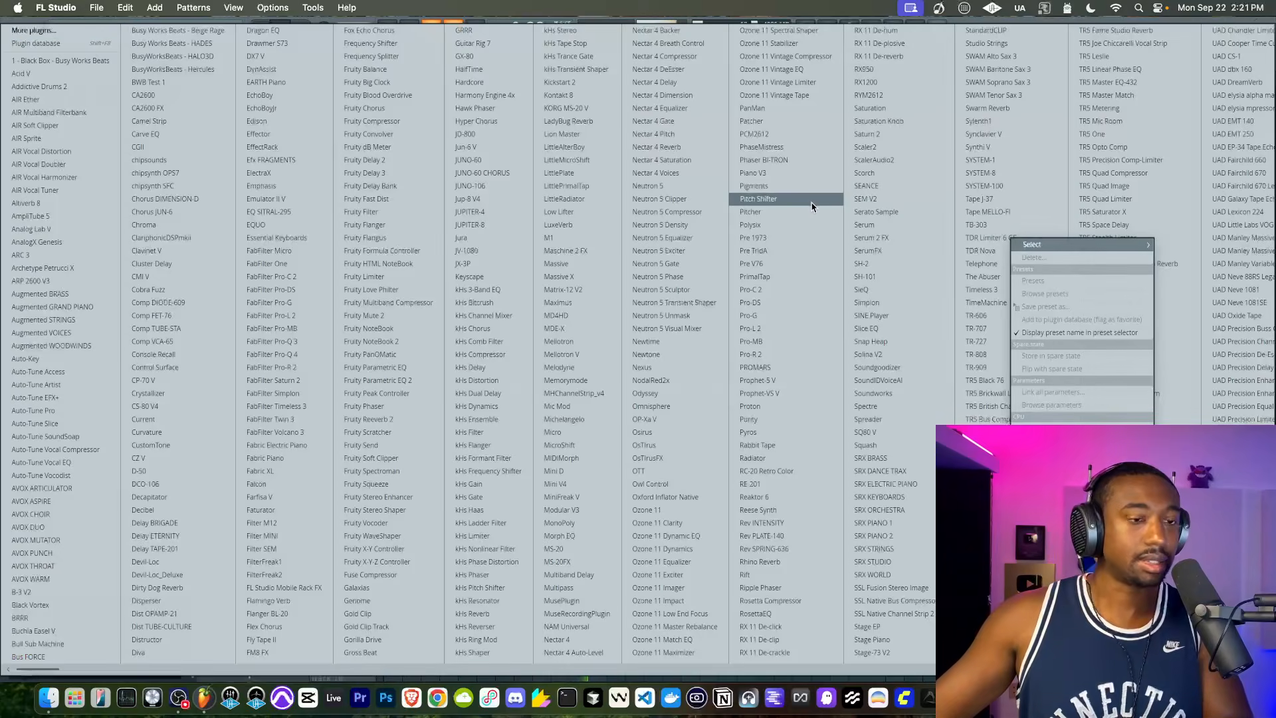
left_click(605, 266)
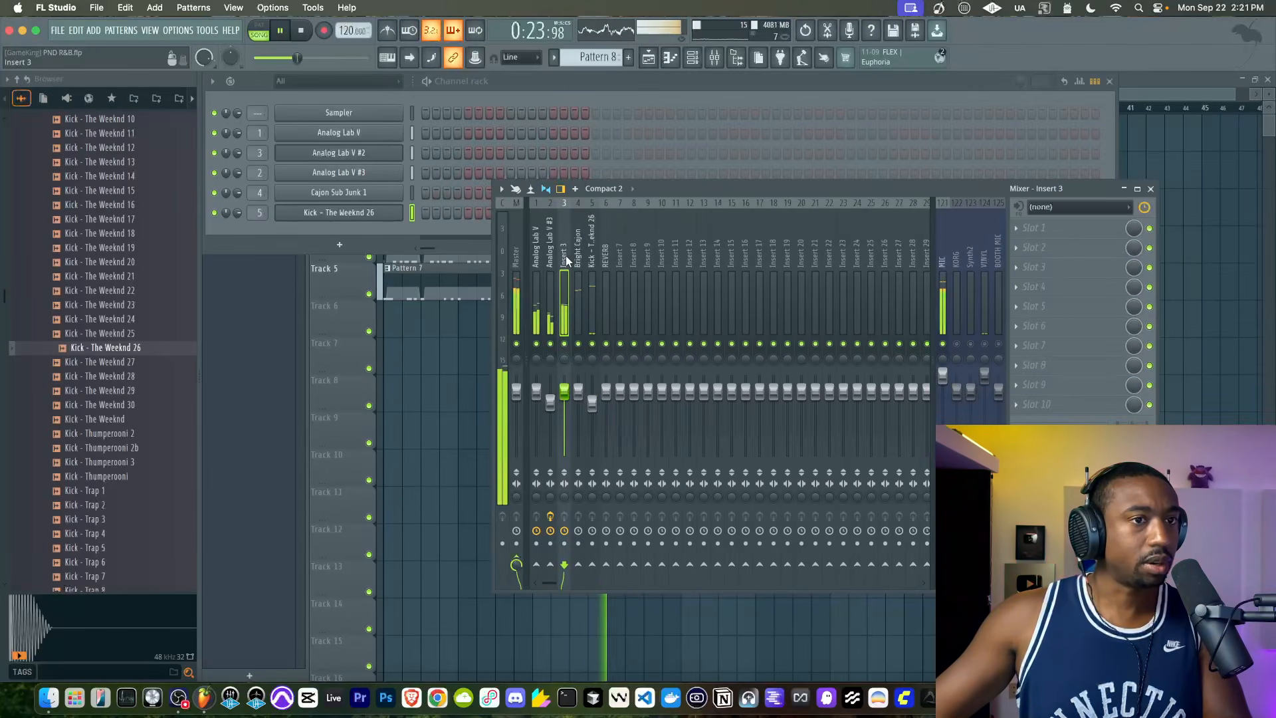
left_click(553, 263)
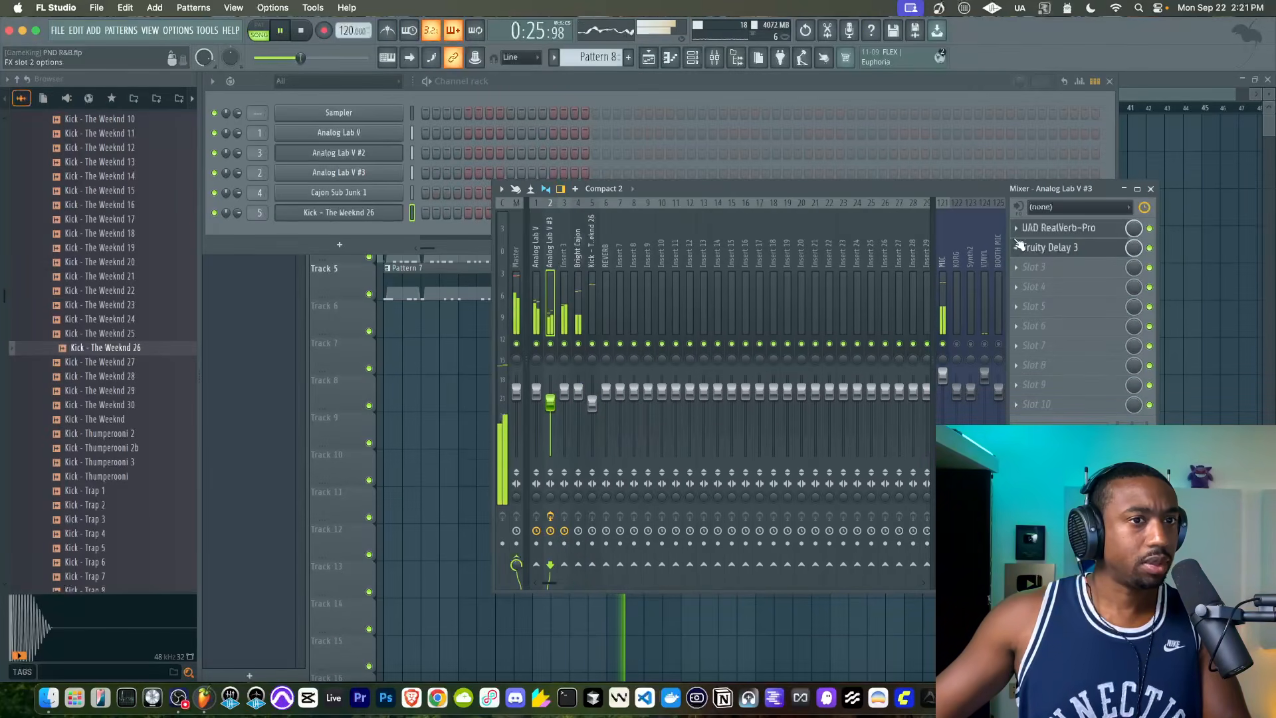
left_click(1016, 229)
left_click_drag(1026, 306, 608, 265)
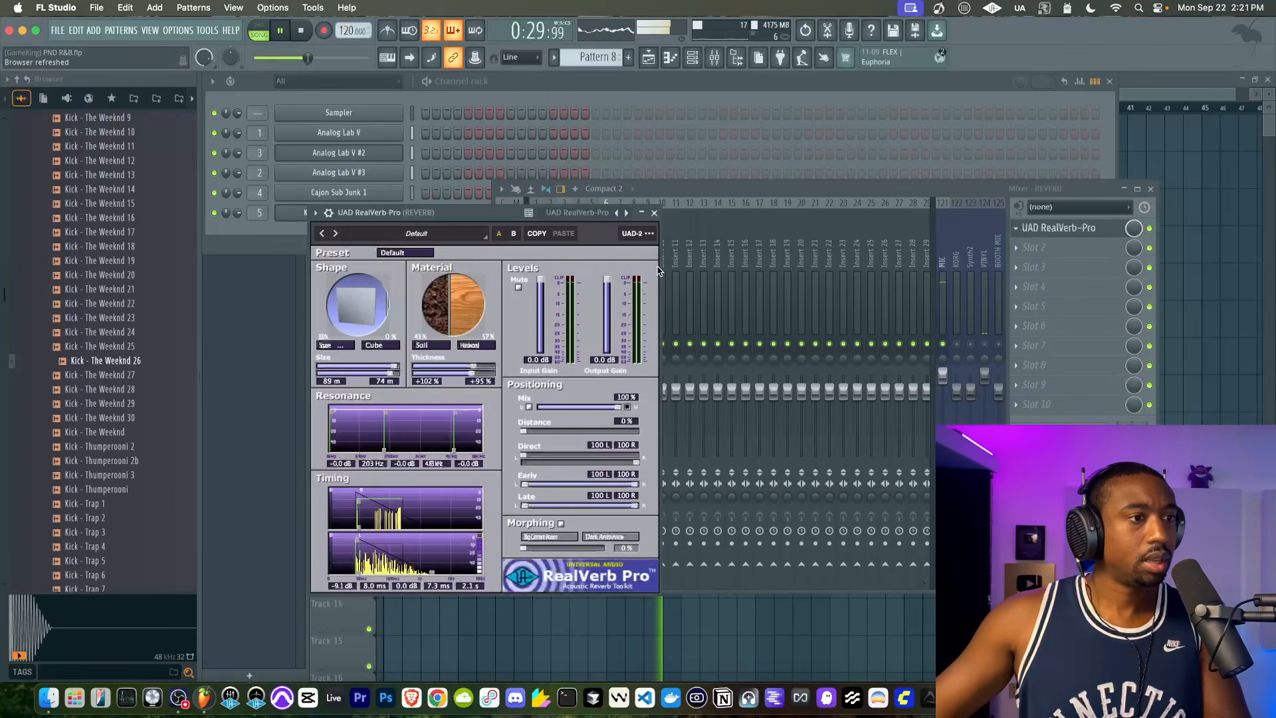
left_click(654, 213)
Send the Bright Cajon mixer track to REVERB at 79% and collapse the browser folders.
left_click(580, 299)
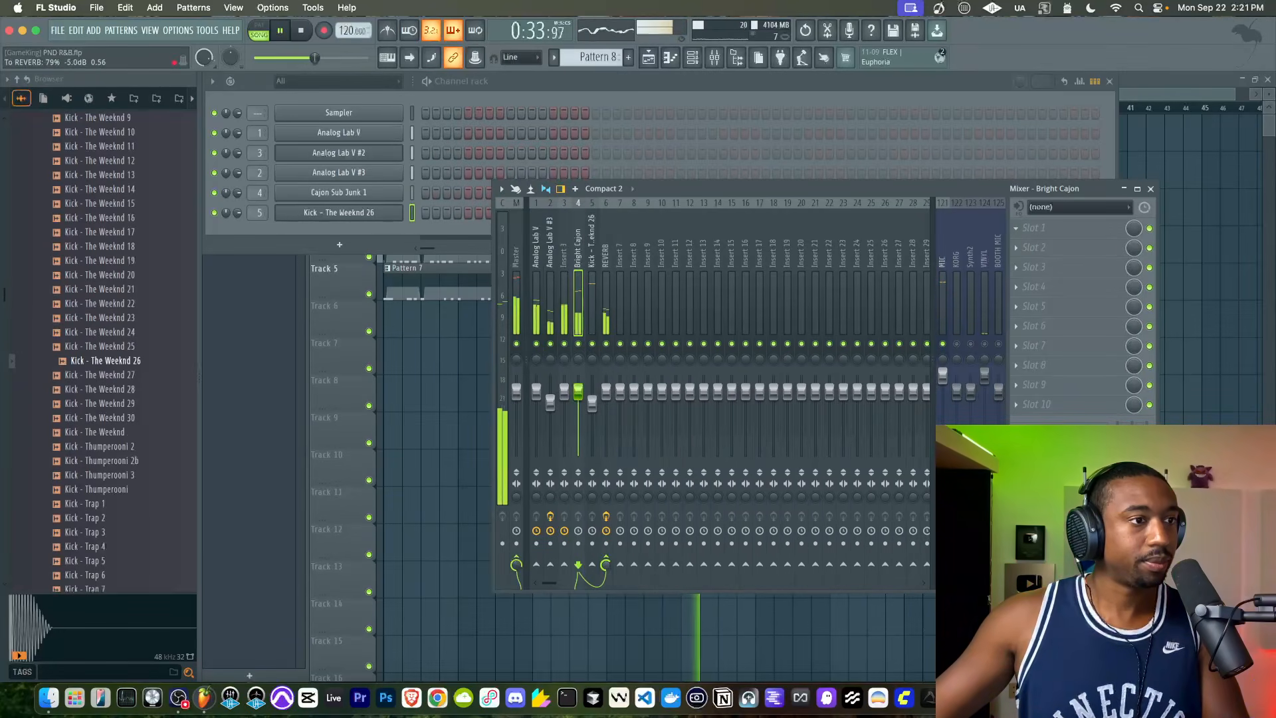
right_click(487, 452)
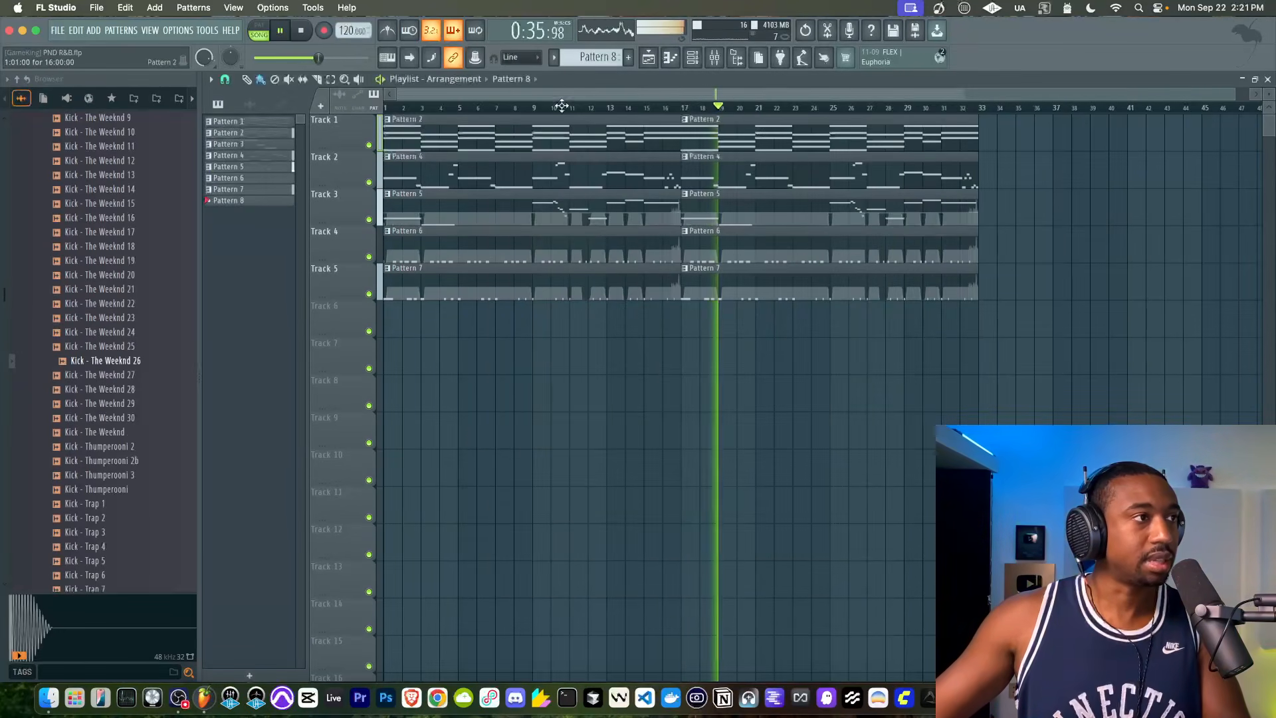
left_click(17, 80)
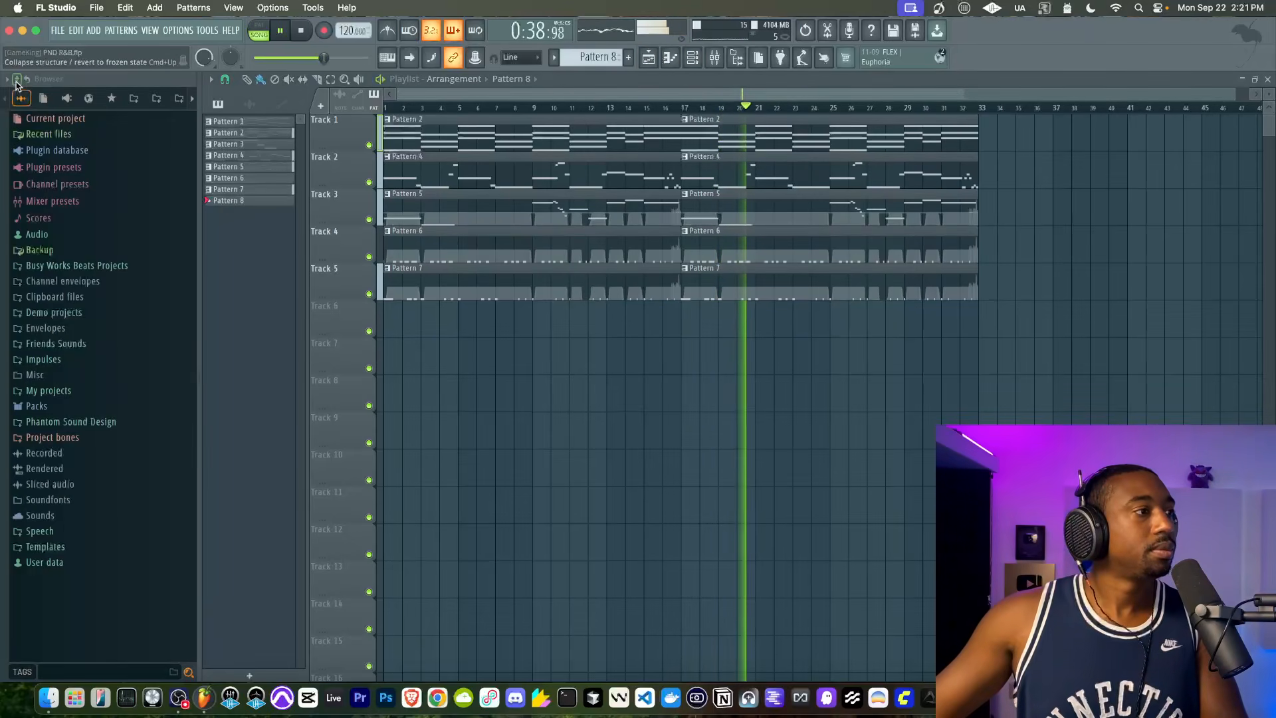
Audition Keys - E Piano 6 OVO on the first Analog Lab V channel and reselect Keys - E Piano 7 OVO Dark.
left_click(698, 60)
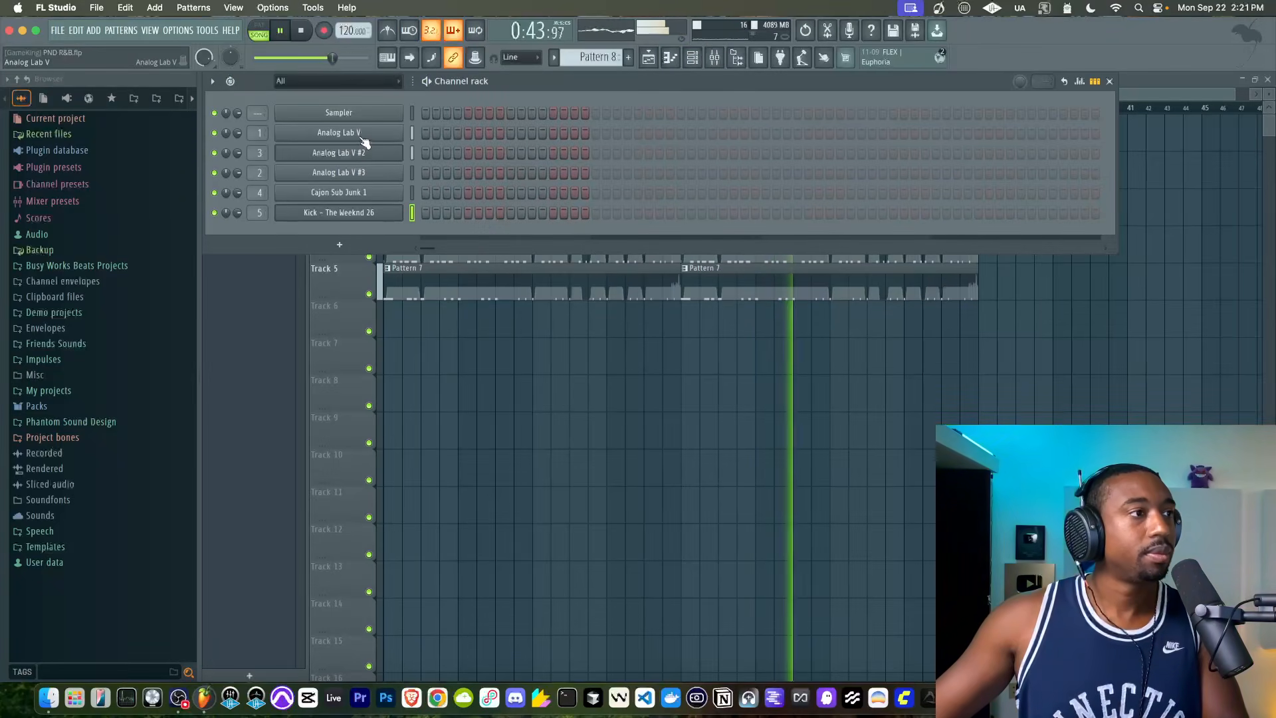
key("space")
left_click(364, 133)
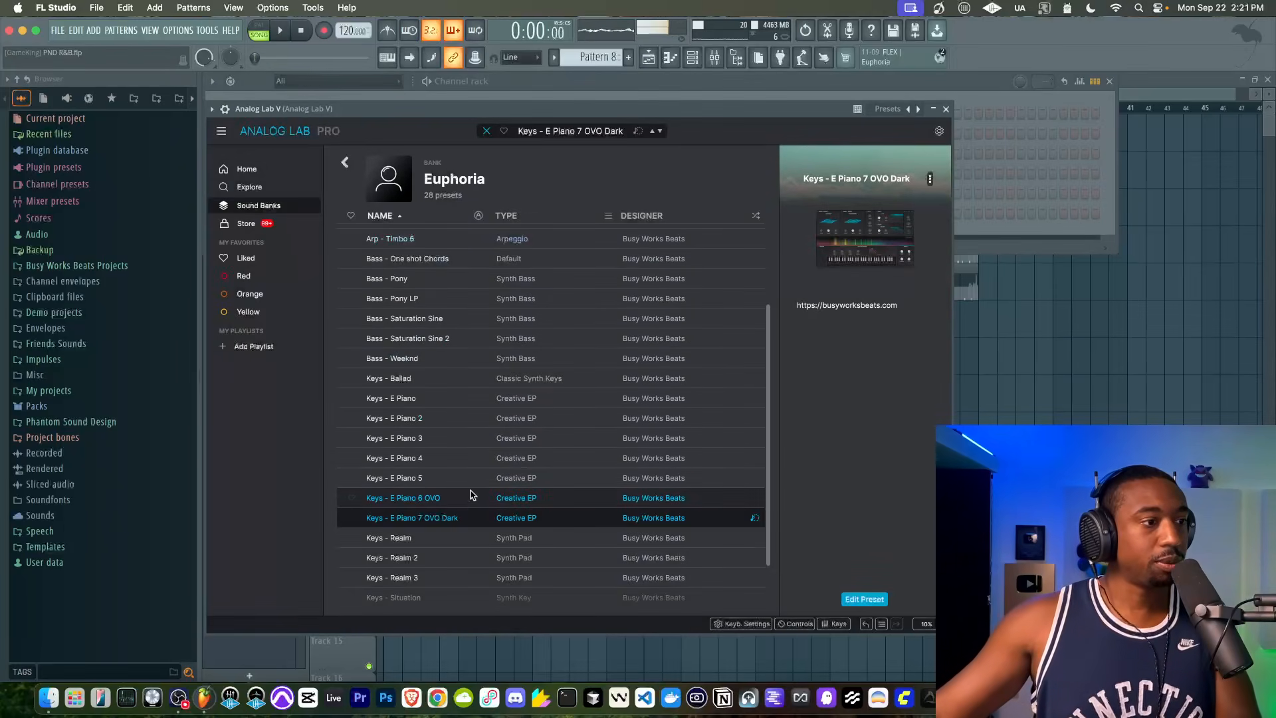
left_click(467, 497)
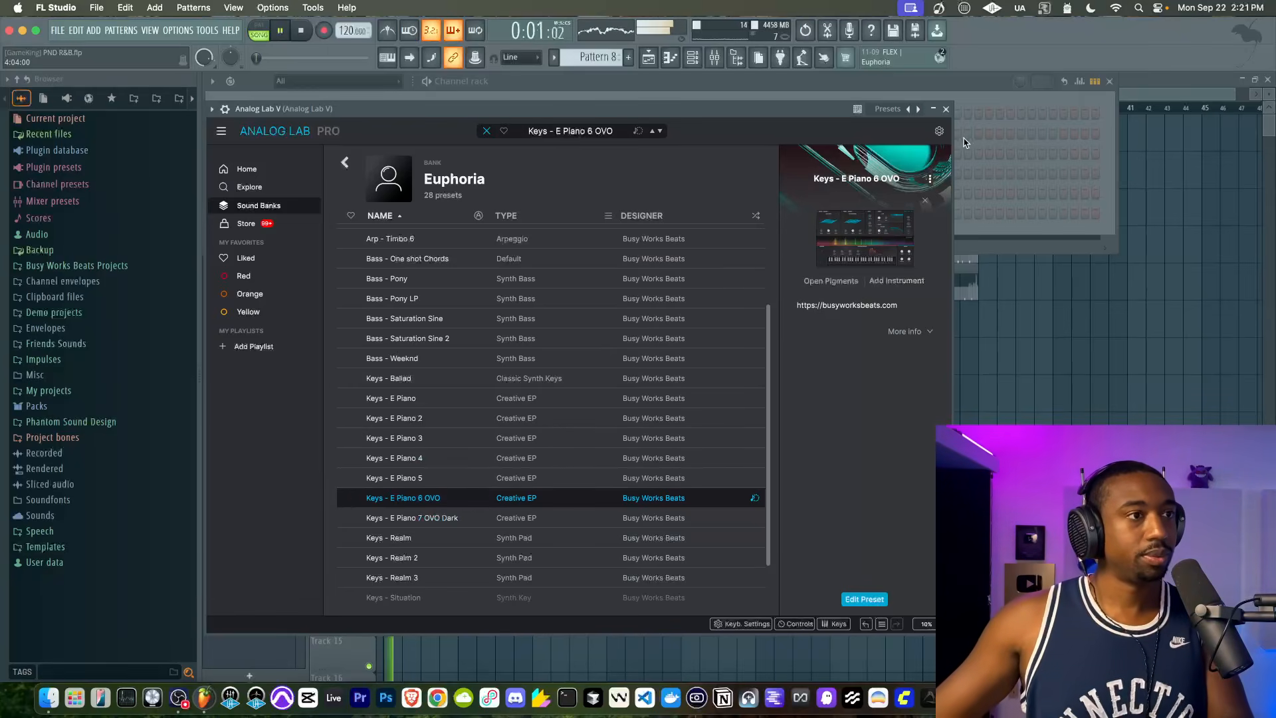
left_click(453, 521)
left_click(945, 109)
right_click(729, 346)
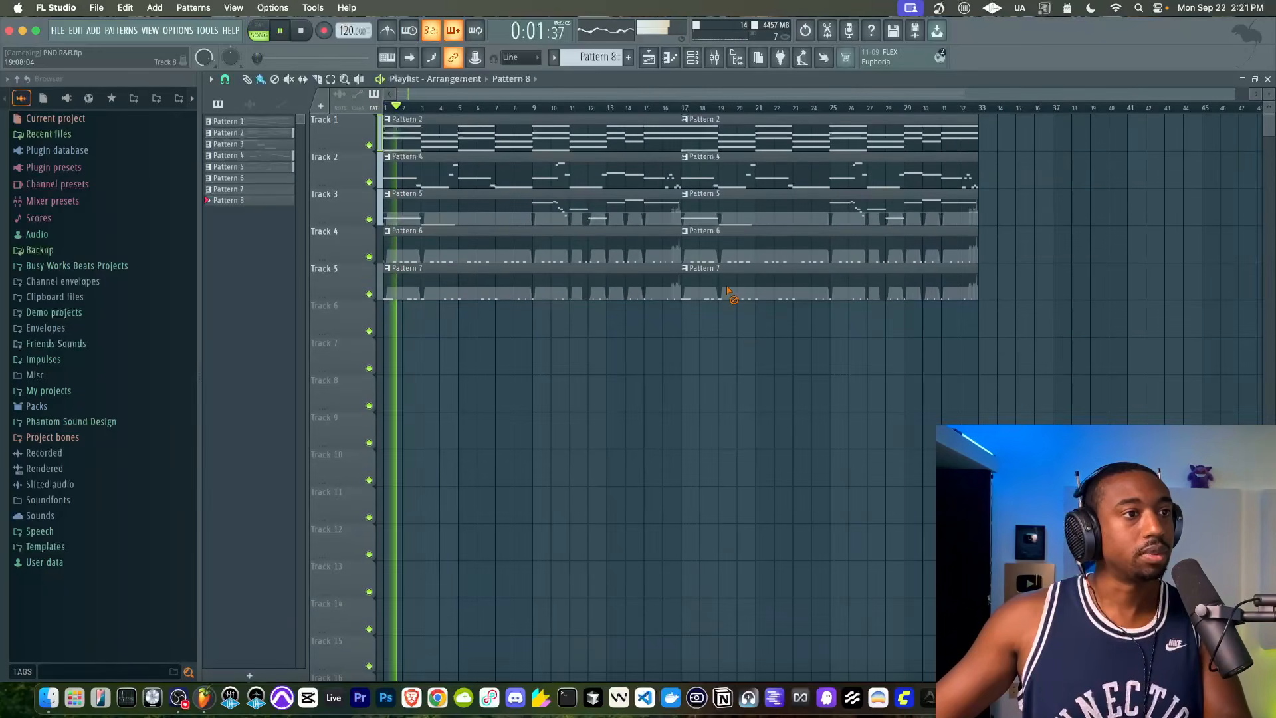
Lower the volume of mixer tracks 1 to 4 together, raise Bright Cajon slightly, and unmute the MIC track.
left_click(714, 57)
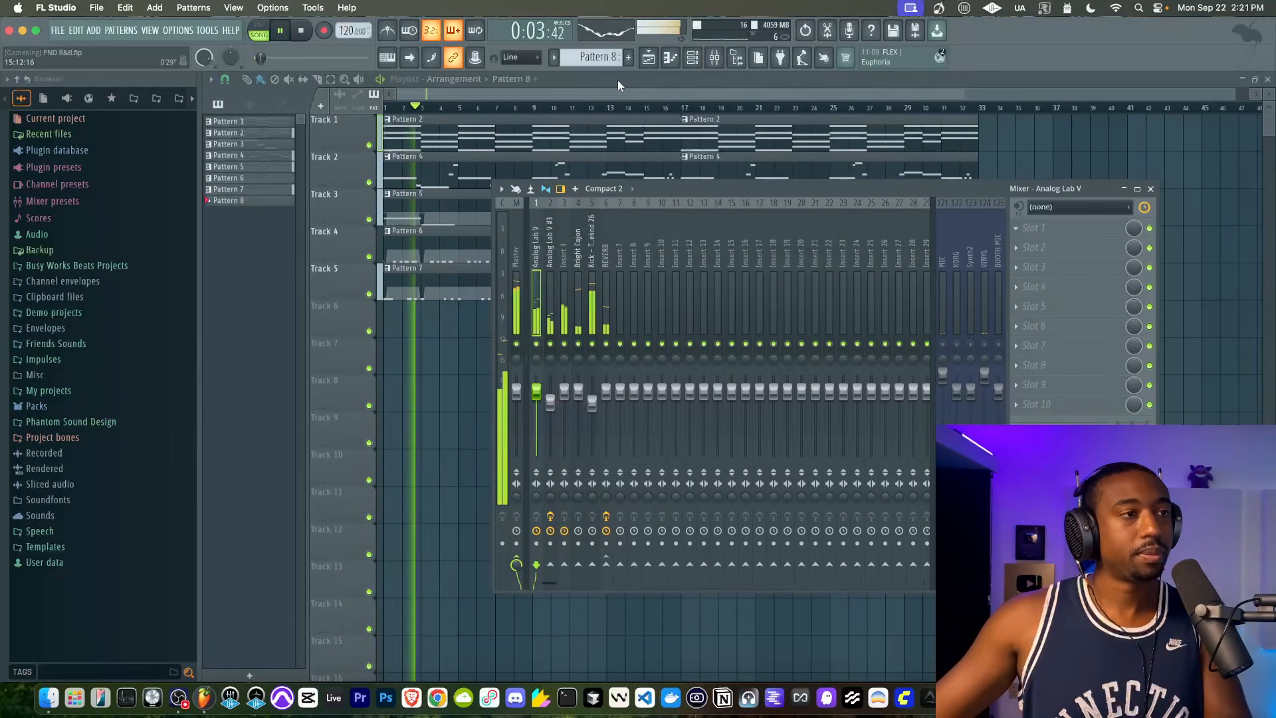
left_click(578, 303, "shift")
left_click_drag(564, 391, 564, 404)
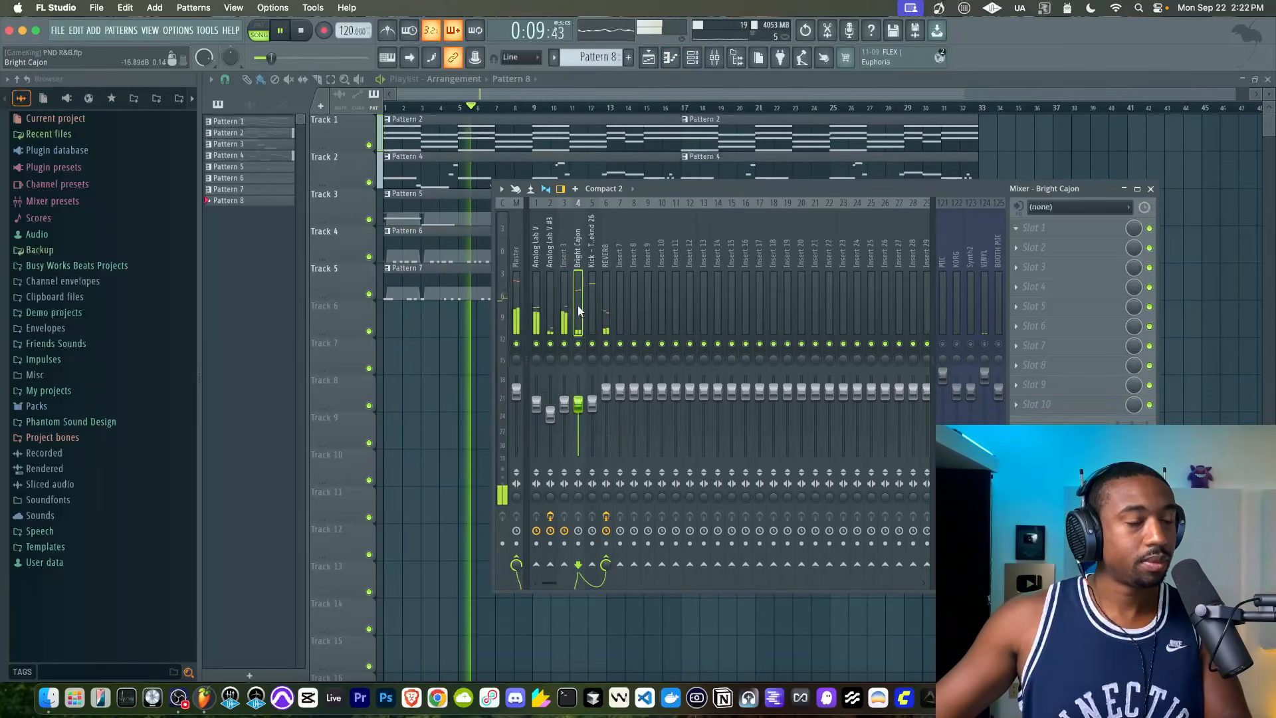
left_click_drag(578, 404, 582, 392)
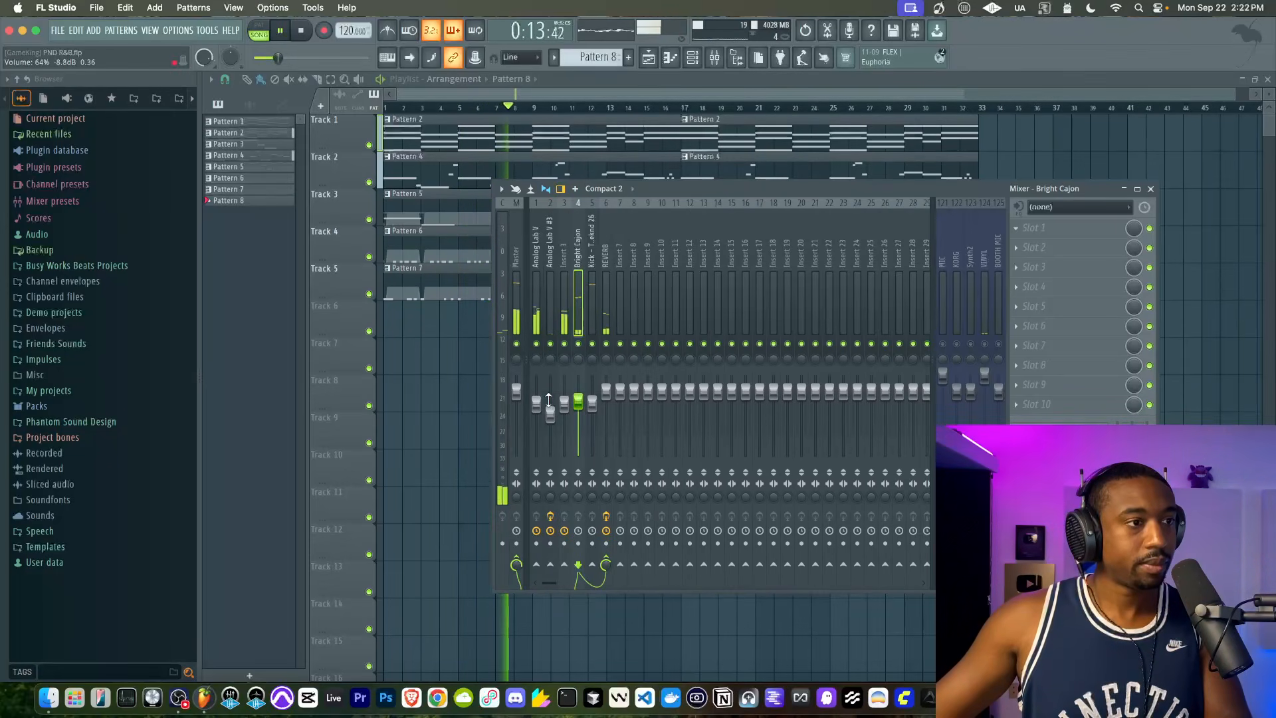
left_click(942, 344)
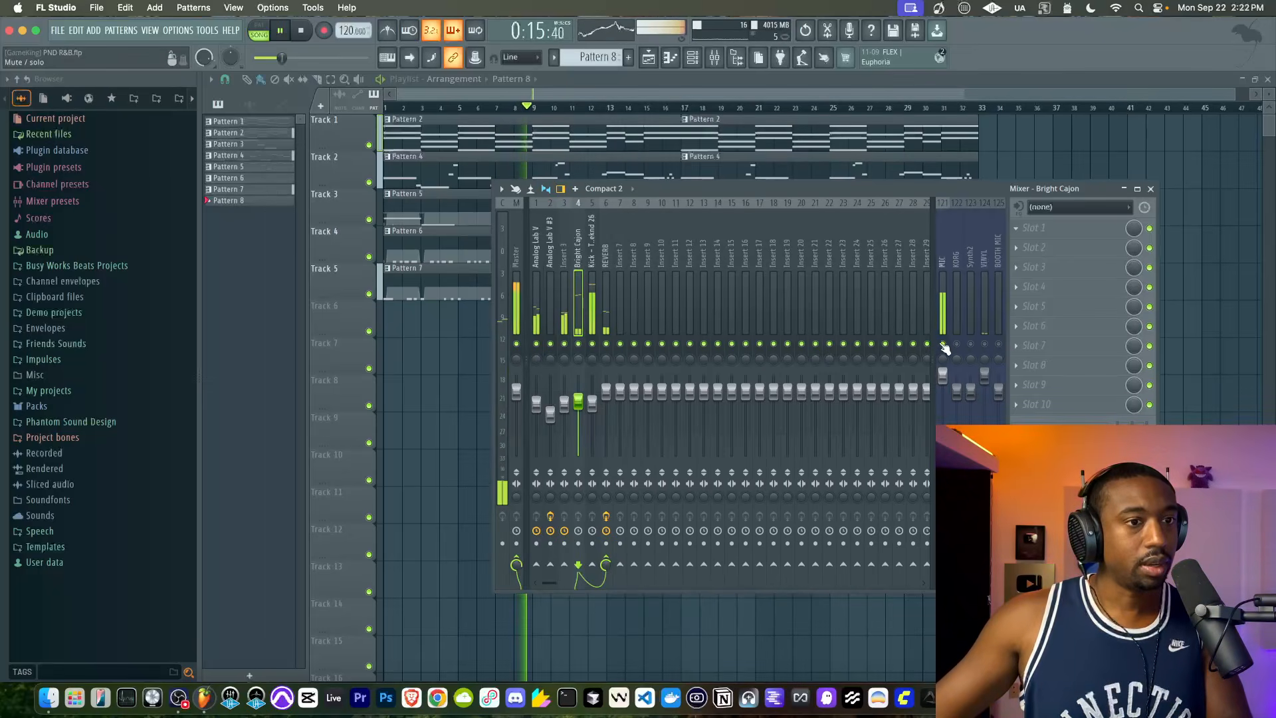
Add another Analog Lab V channel with Pattern 8 active and open its Phantom Trap sound bank.
left_click(710, 58)
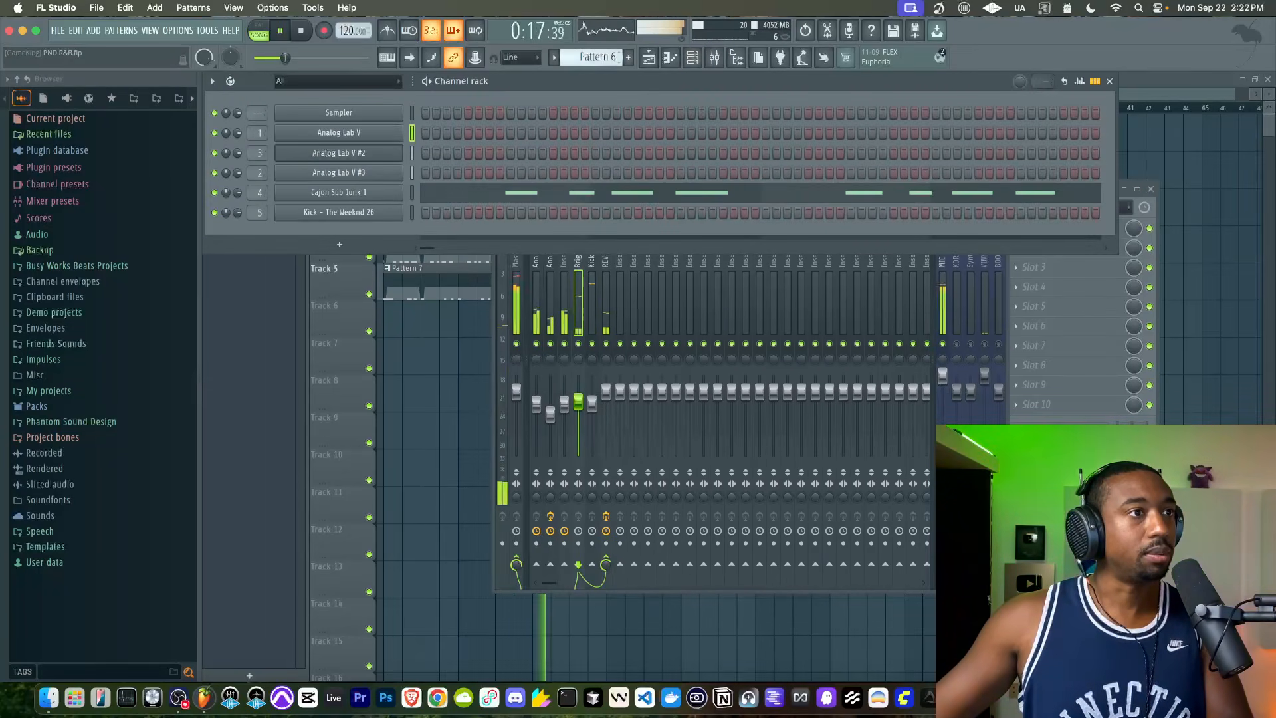
left_click(341, 245)
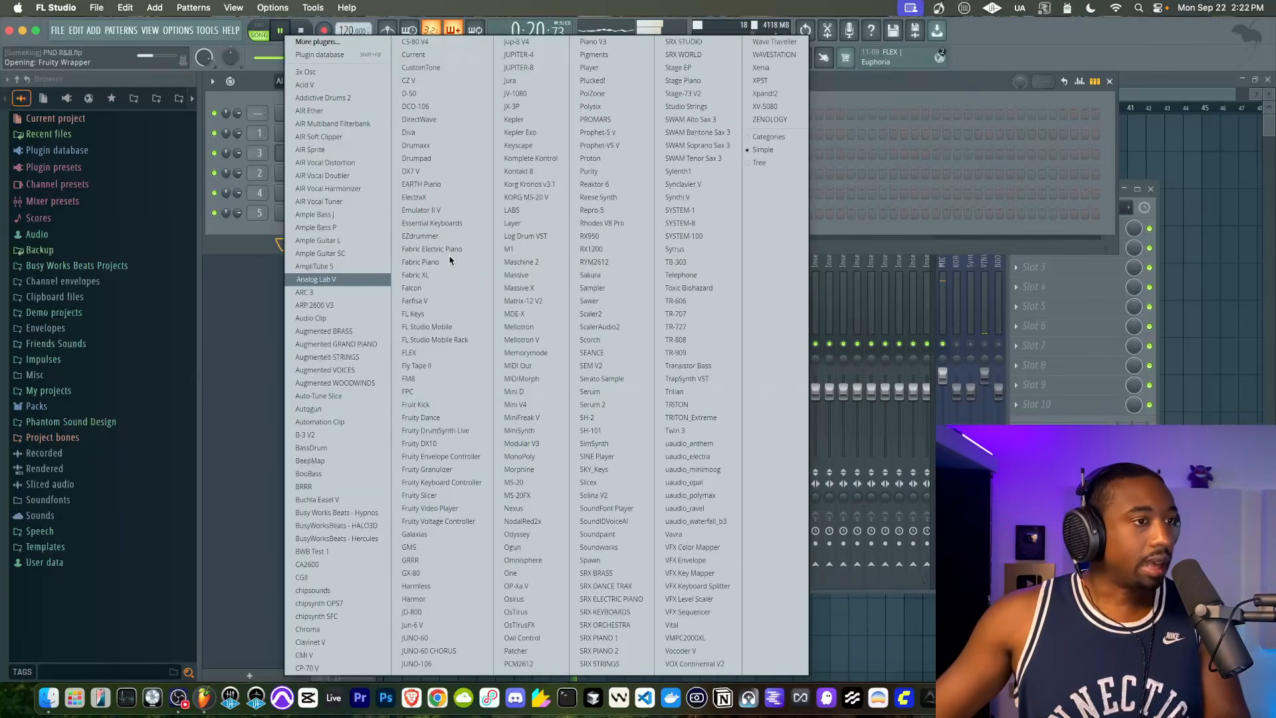
left_click(315, 279)
left_click(572, 219)
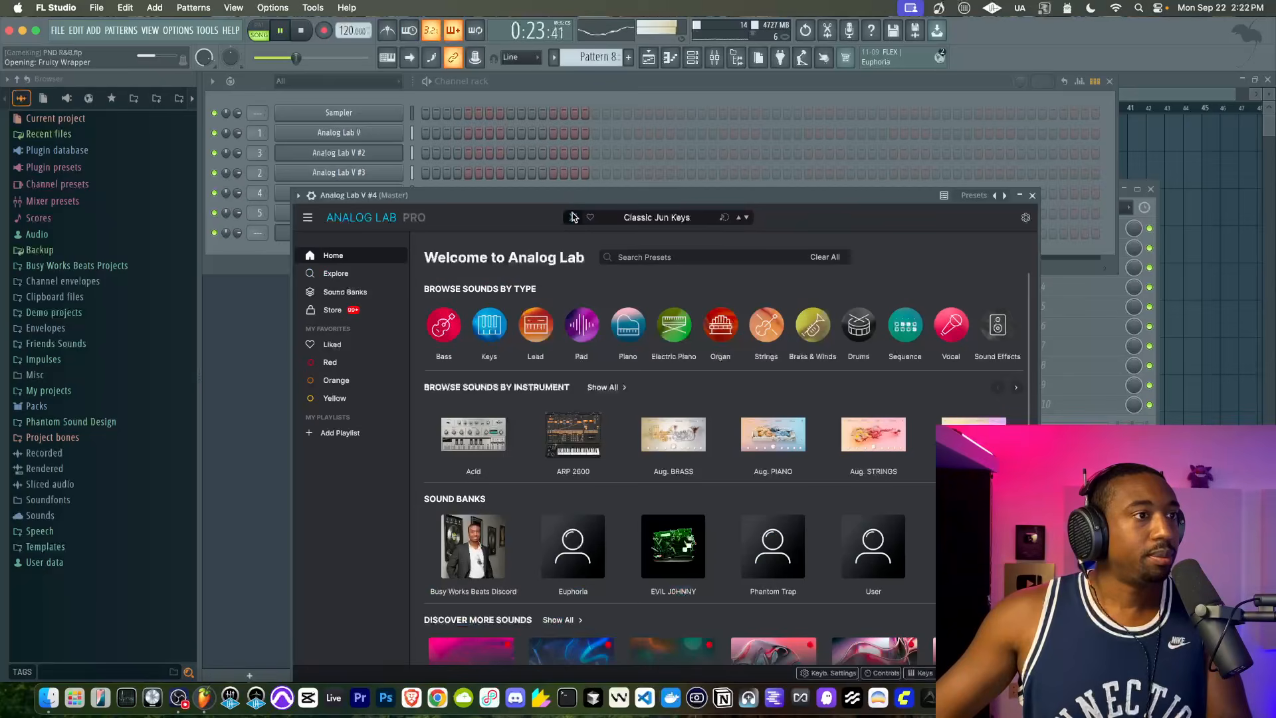
left_click(286, 223)
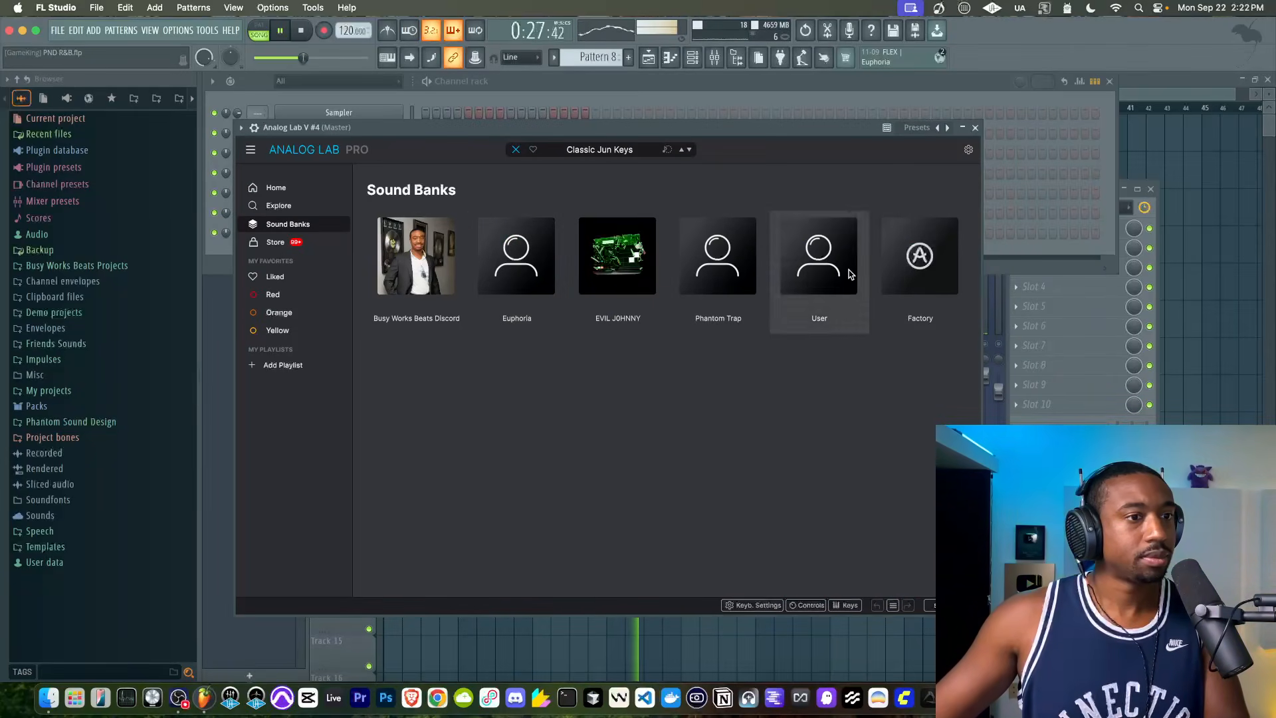
left_click(717, 272)
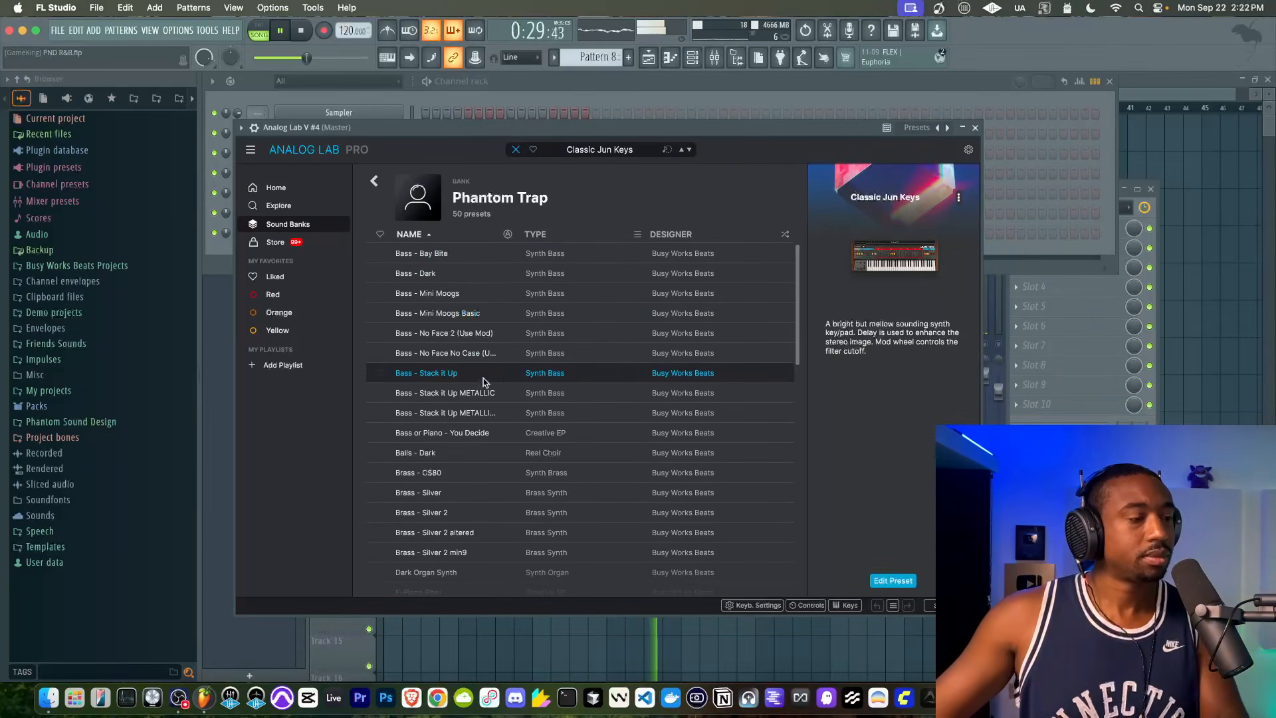
Audition the presets Brass - CS80, Bells - Dark and Brass - Silver, and load Keys - Random Love.
scroll(484, 379, "down", 1)
left_click(468, 399)
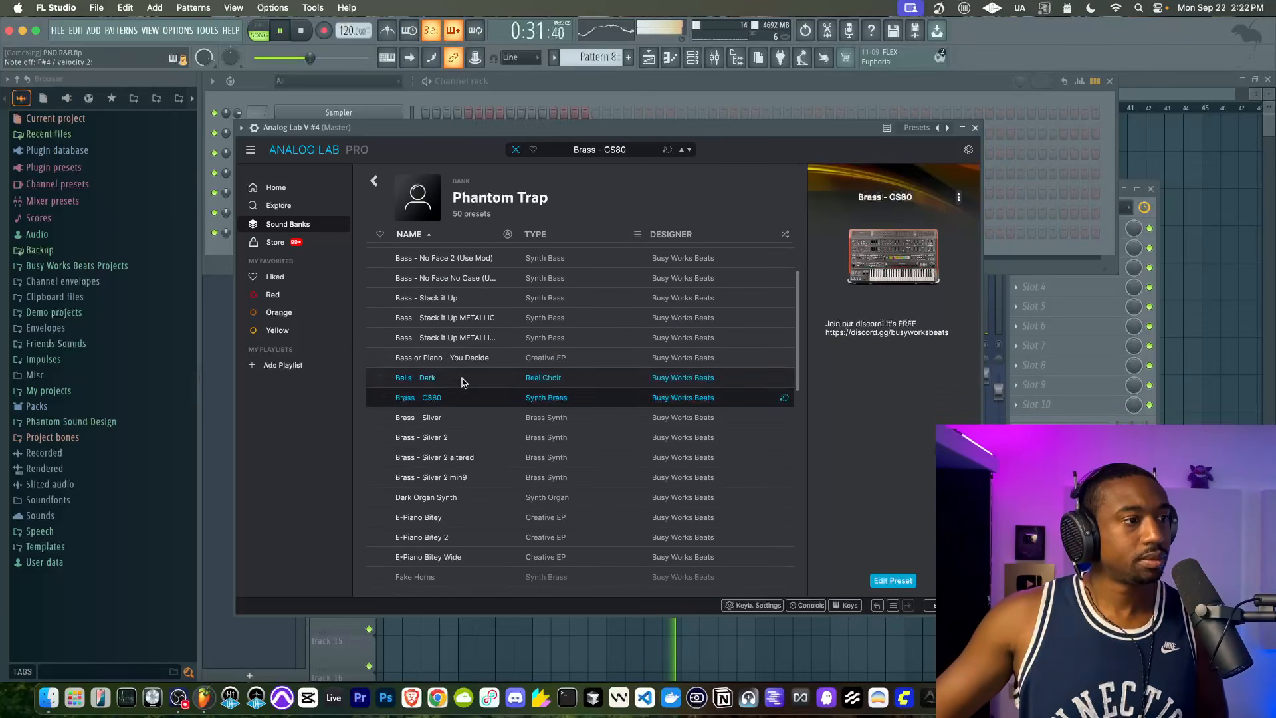
left_click(463, 379)
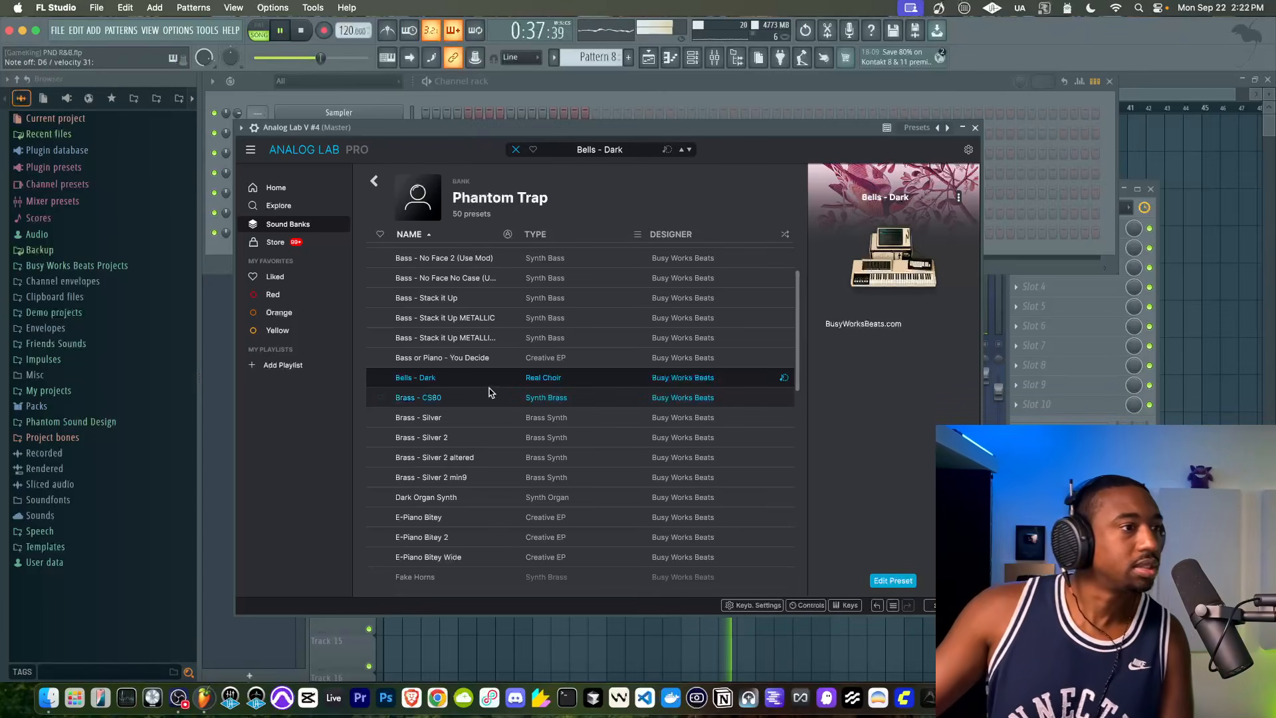
left_click(484, 416)
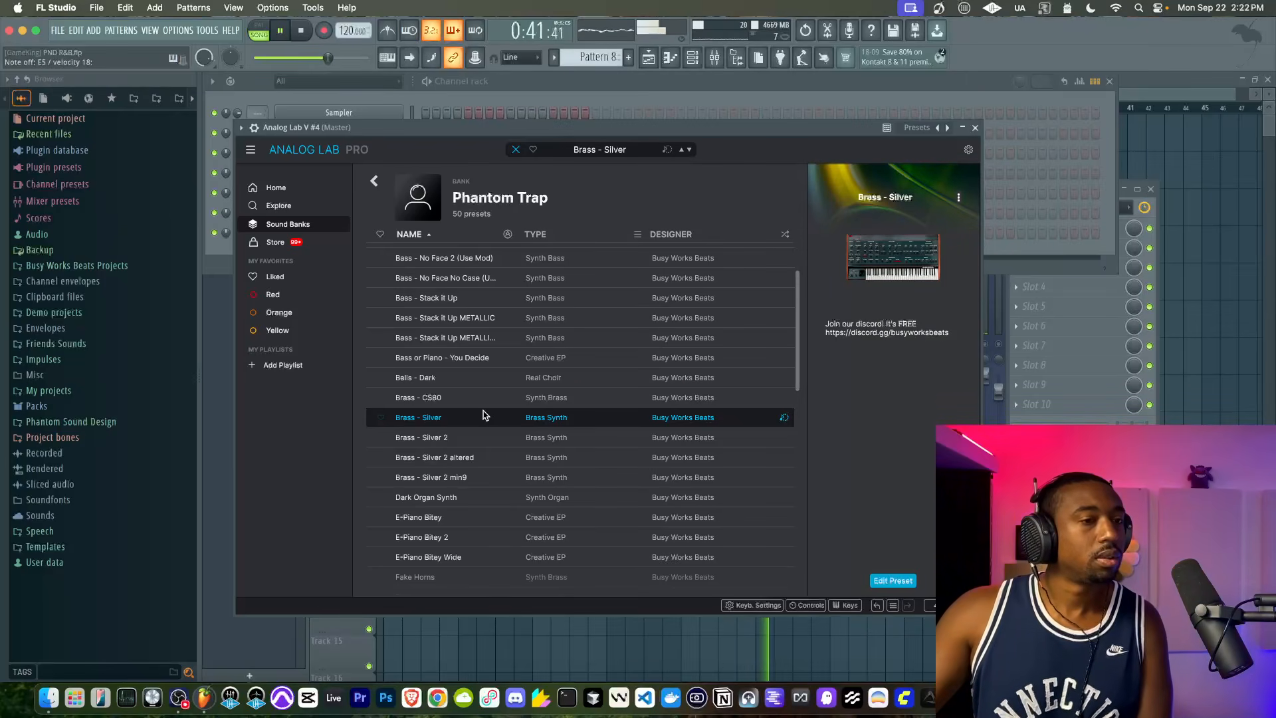
scroll(479, 428, "down", 6)
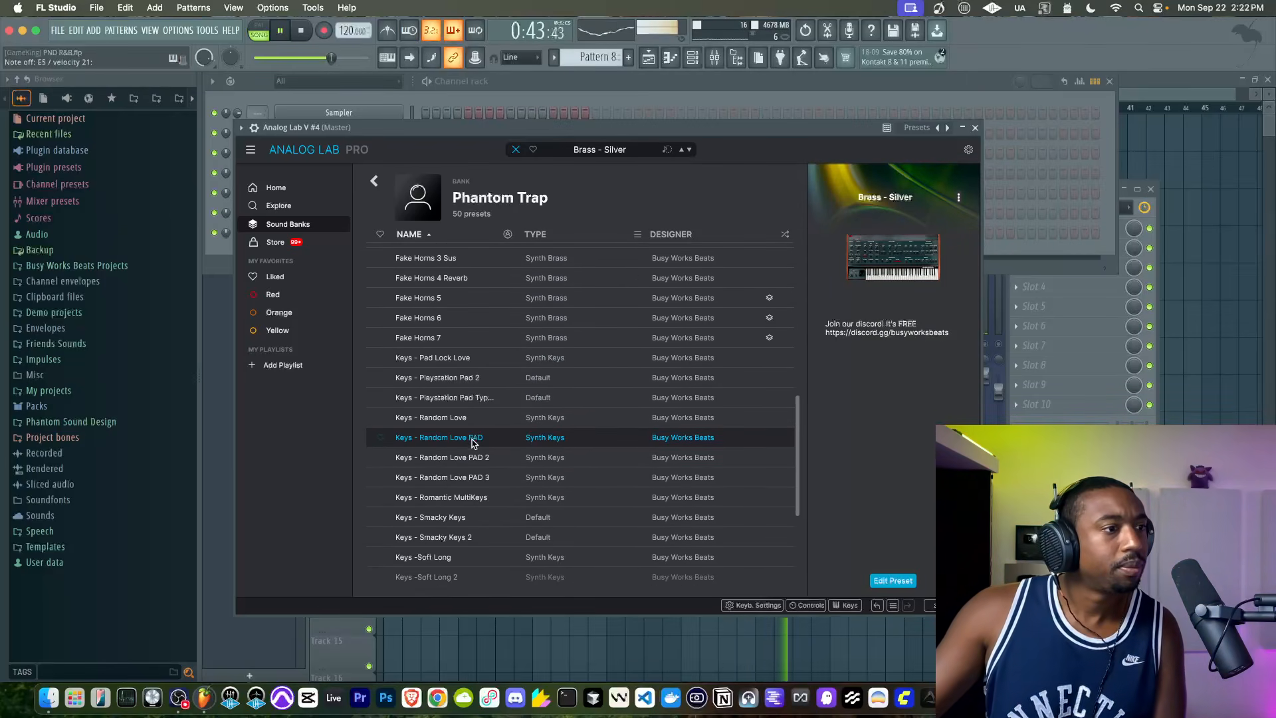
left_click(474, 418)
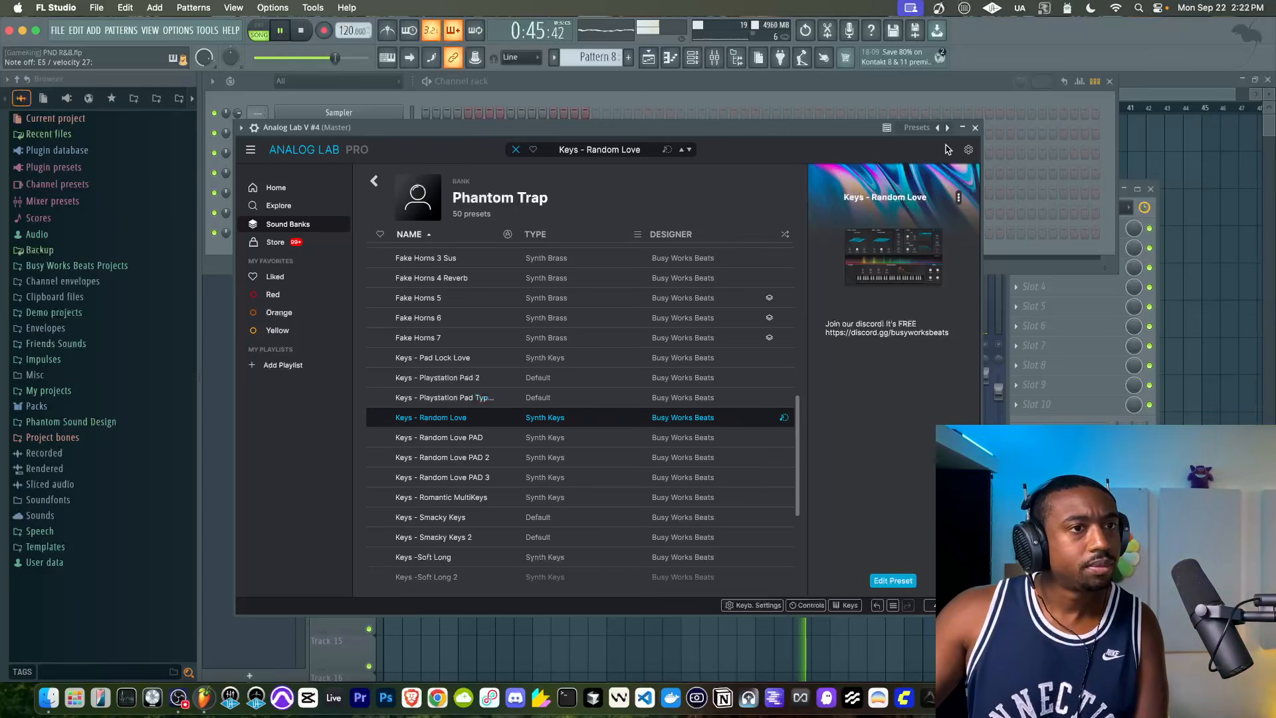
Close the Analog Lab V #4 window, arm recording and record the Keys - Random Love part into Pattern 8 from the song start.
left_click(975, 128)
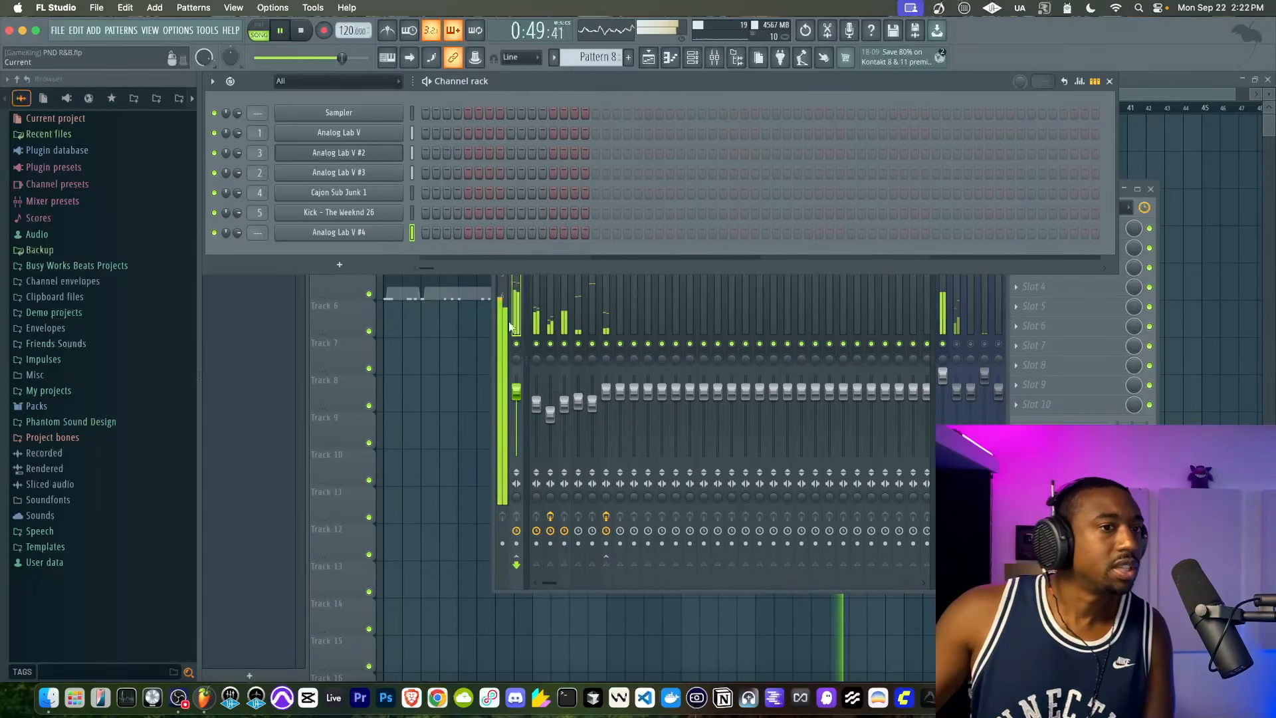
left_click(423, 327)
left_click(323, 31)
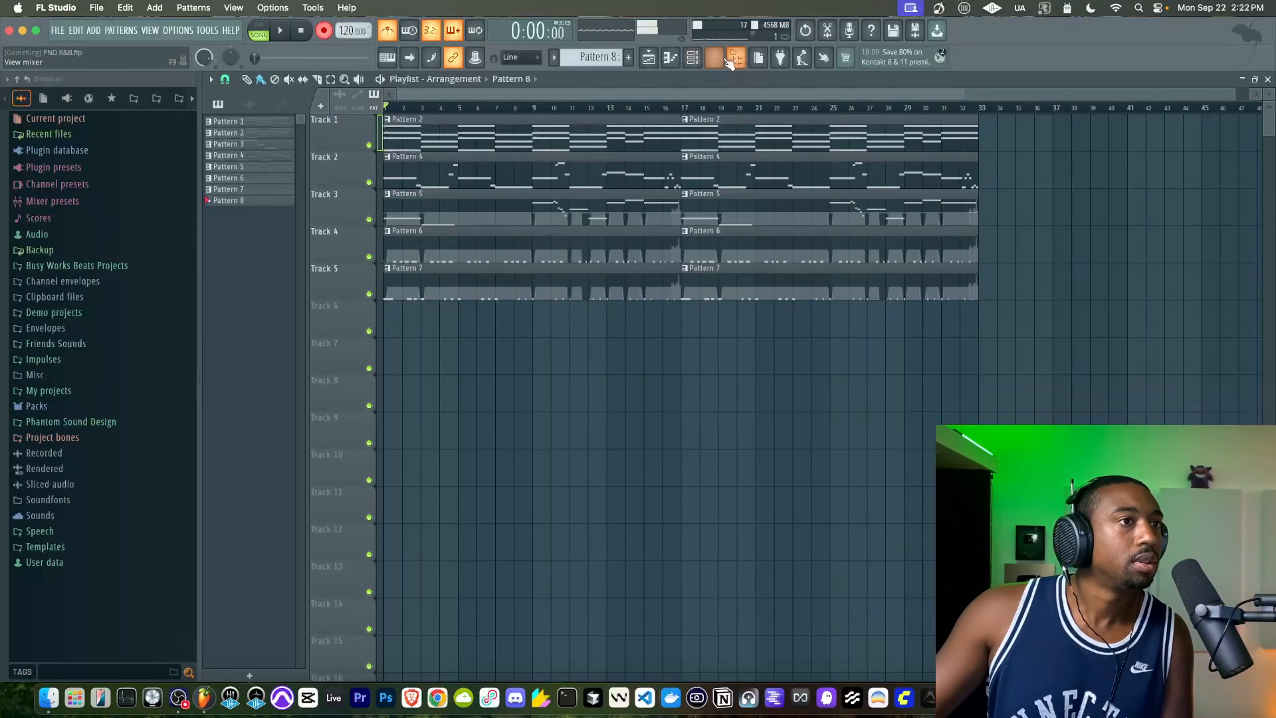
left_click(721, 60)
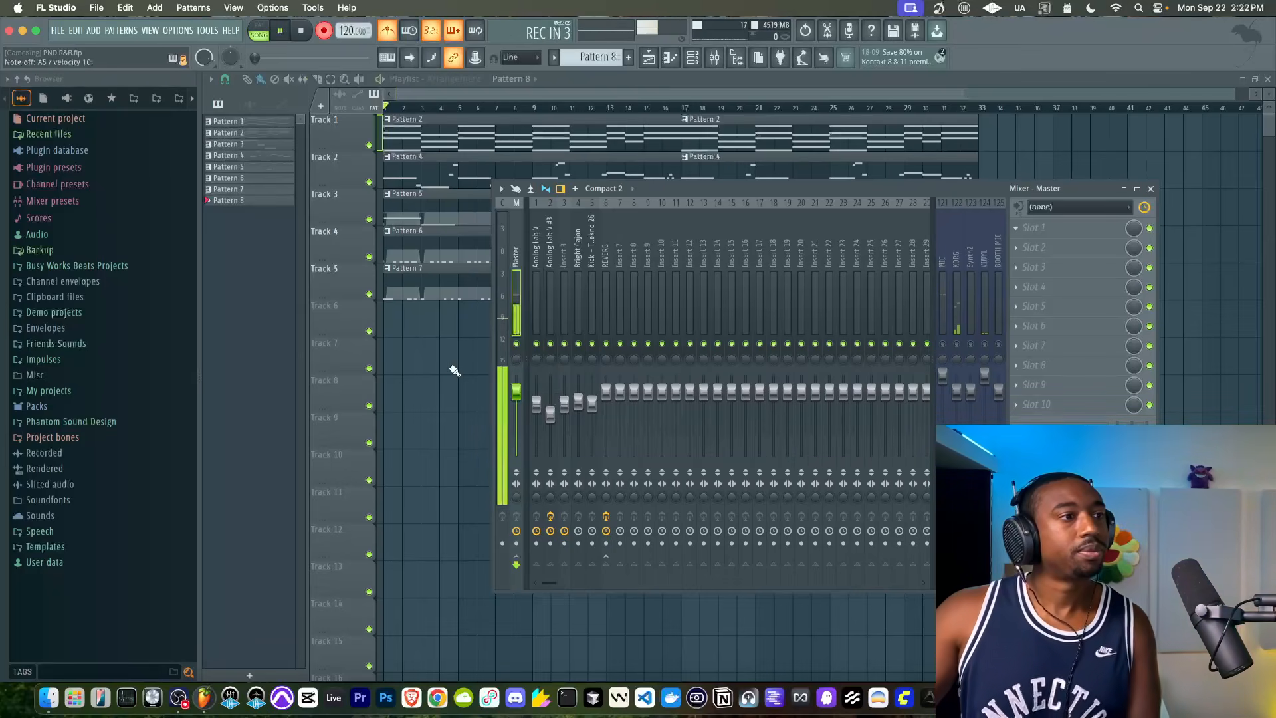
key("F9")
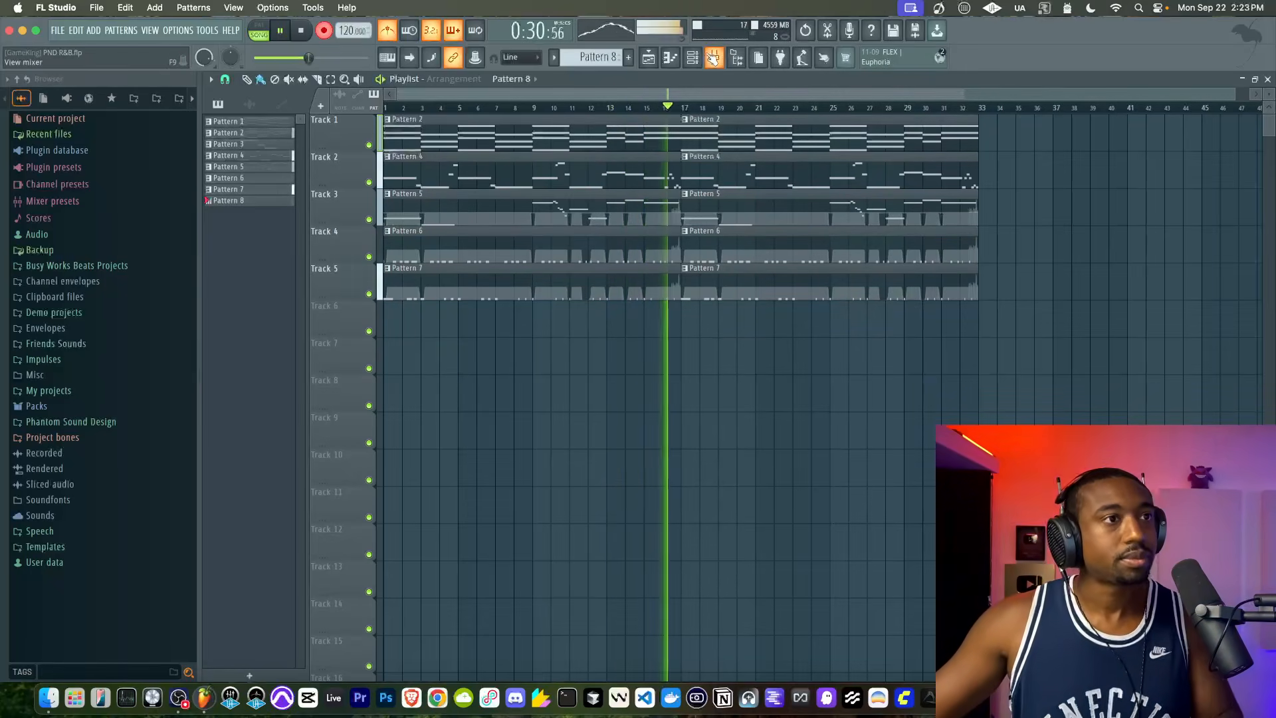
key("F9")
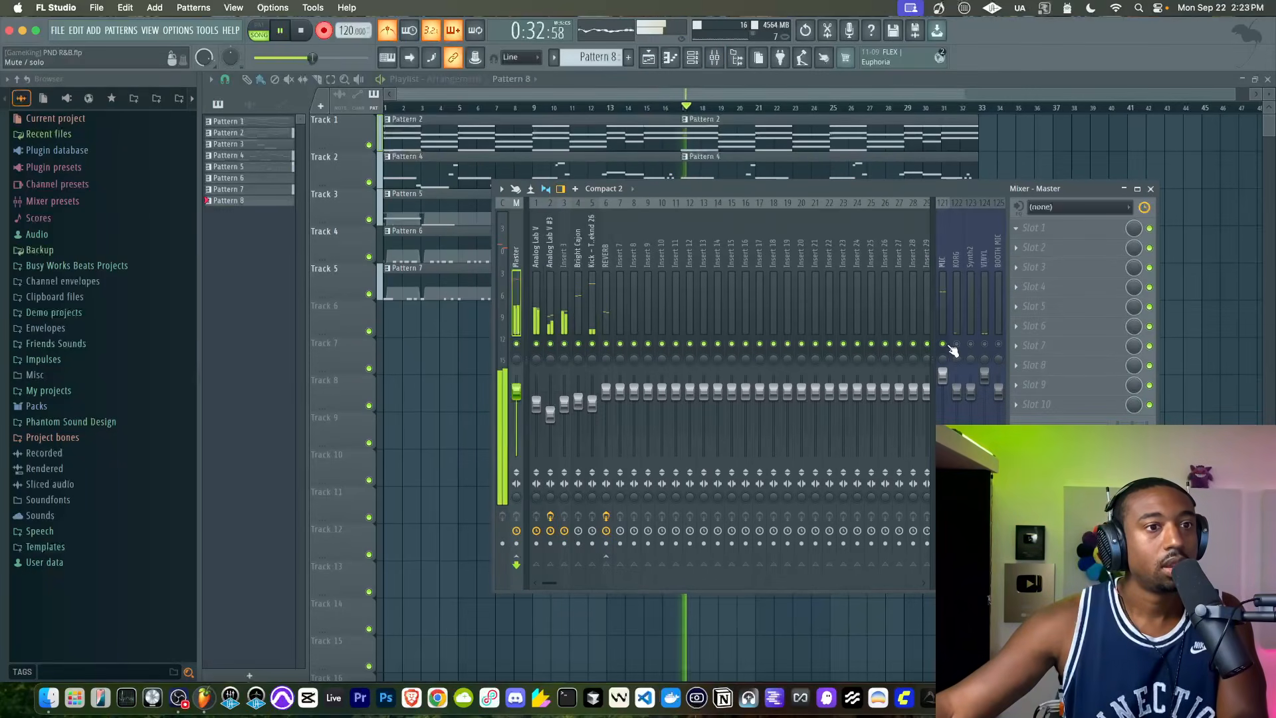
key("space")
key("F9")
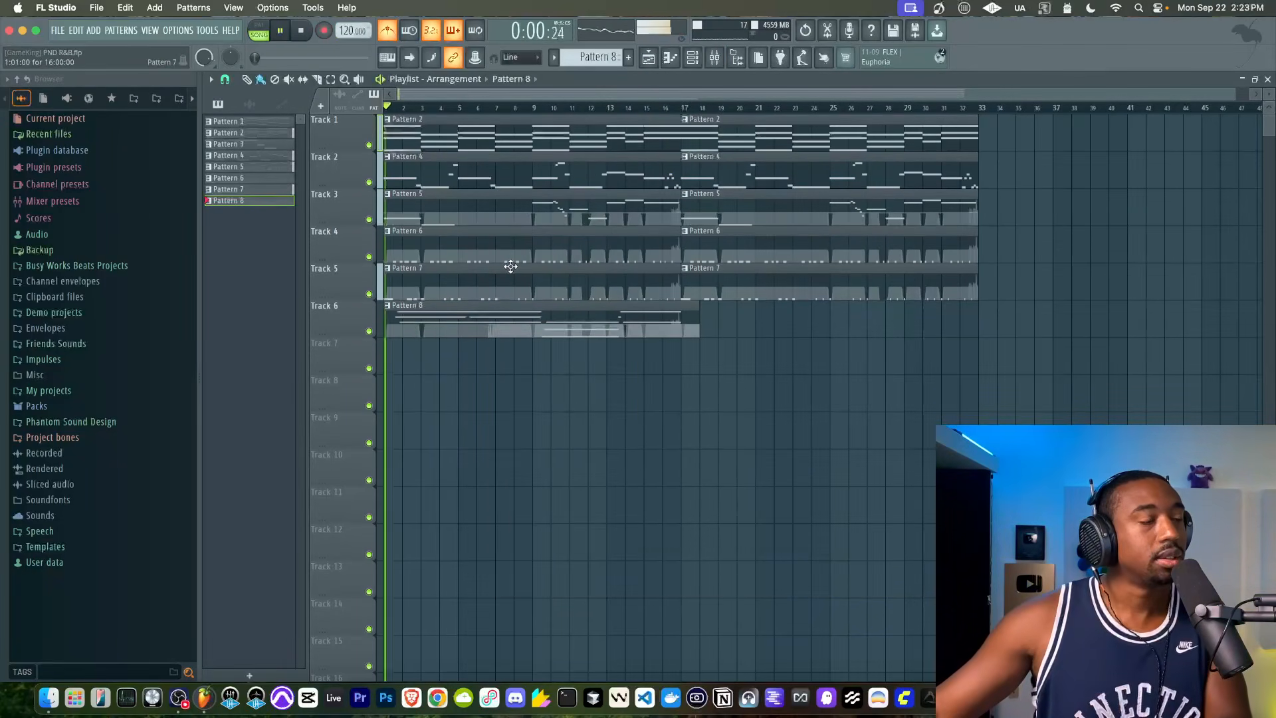
Review the recorded Analog Lab V #4 notes of Pattern 8 and turn off the metronome.
key("F7")
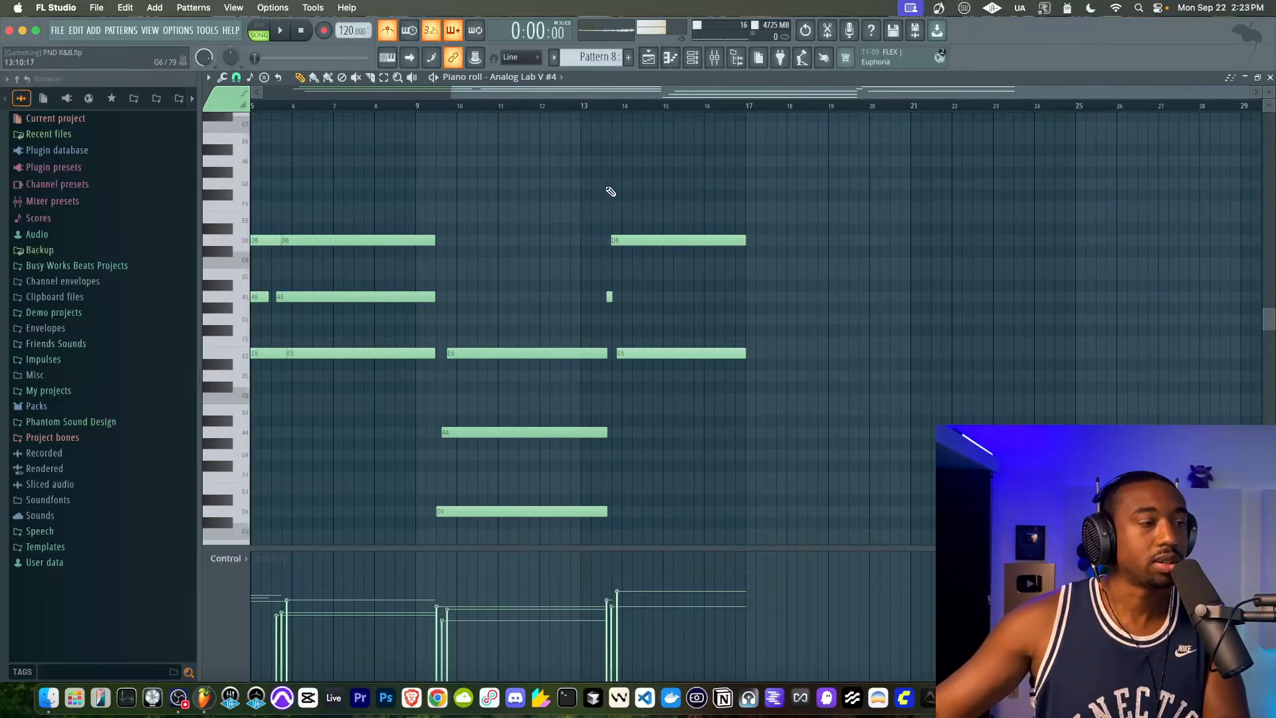
scroll(658, 176, "left", 3)
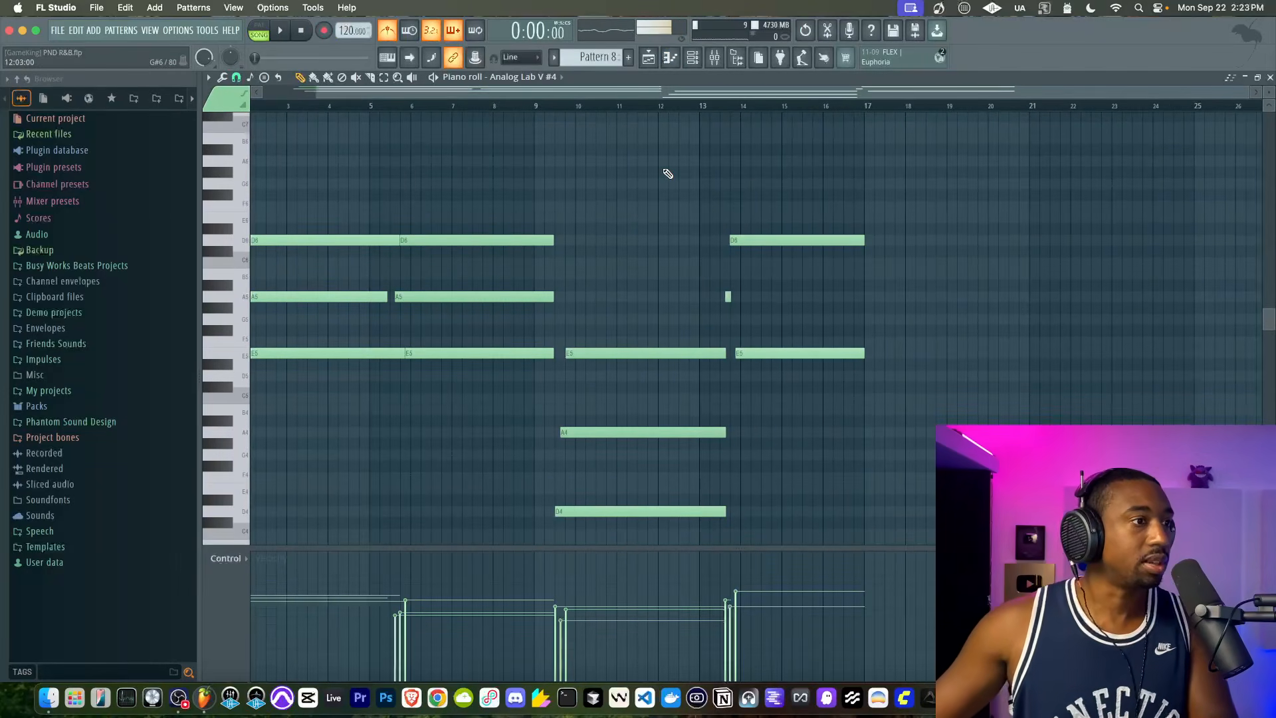
left_click(693, 59)
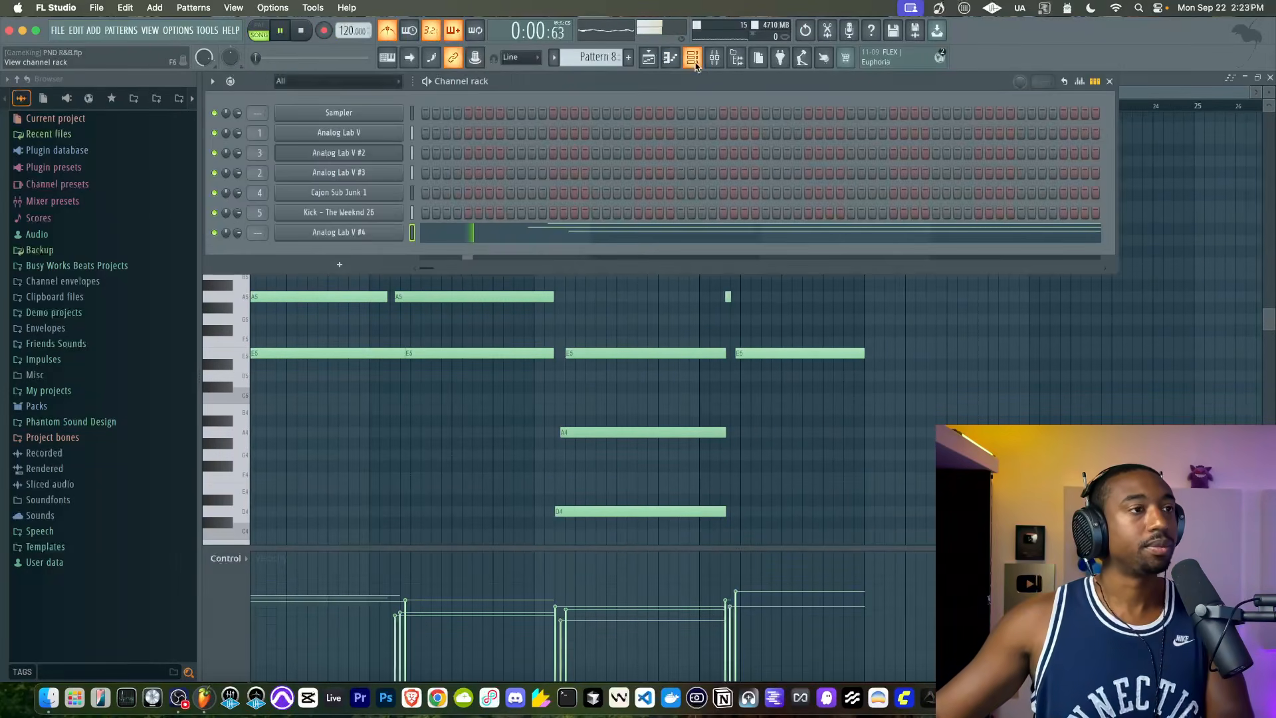
left_click(389, 34)
left_click(487, 233)
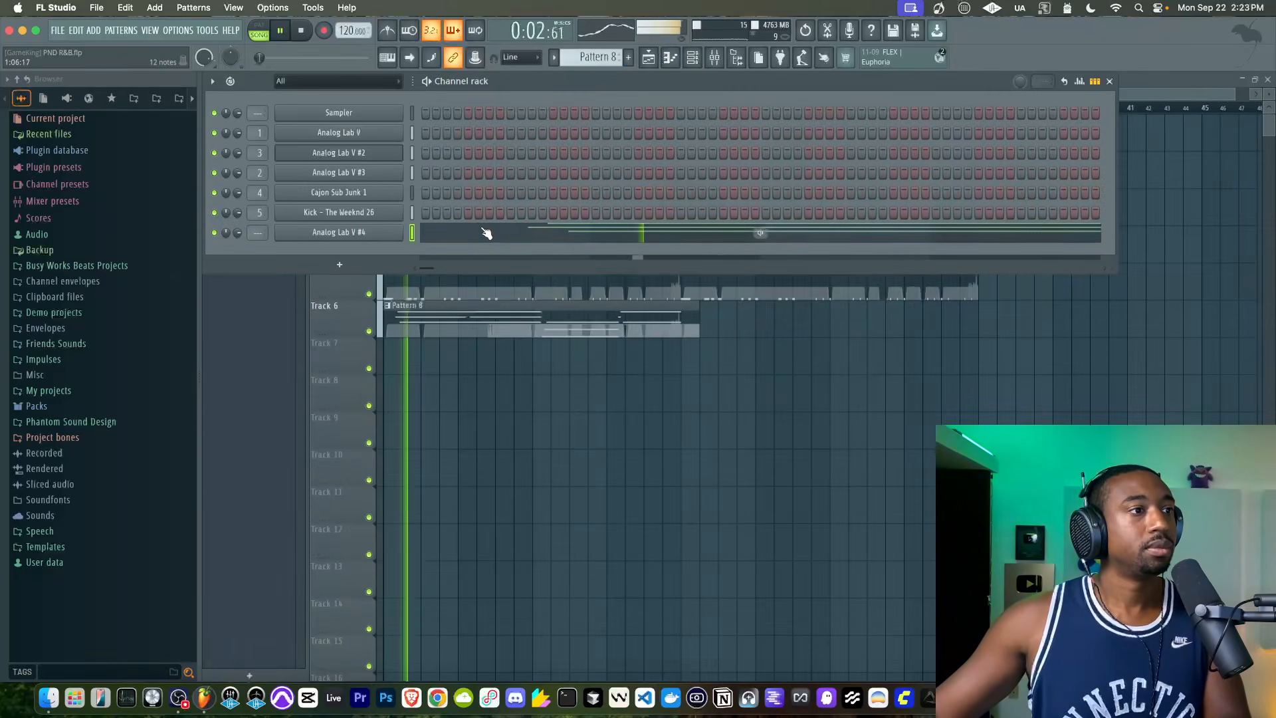
Quantize the Analog Lab V #4 notes in Pattern 8 with the Default template and run the Remove Overlaps script on them.
left_click(487, 233)
key("alt+q")
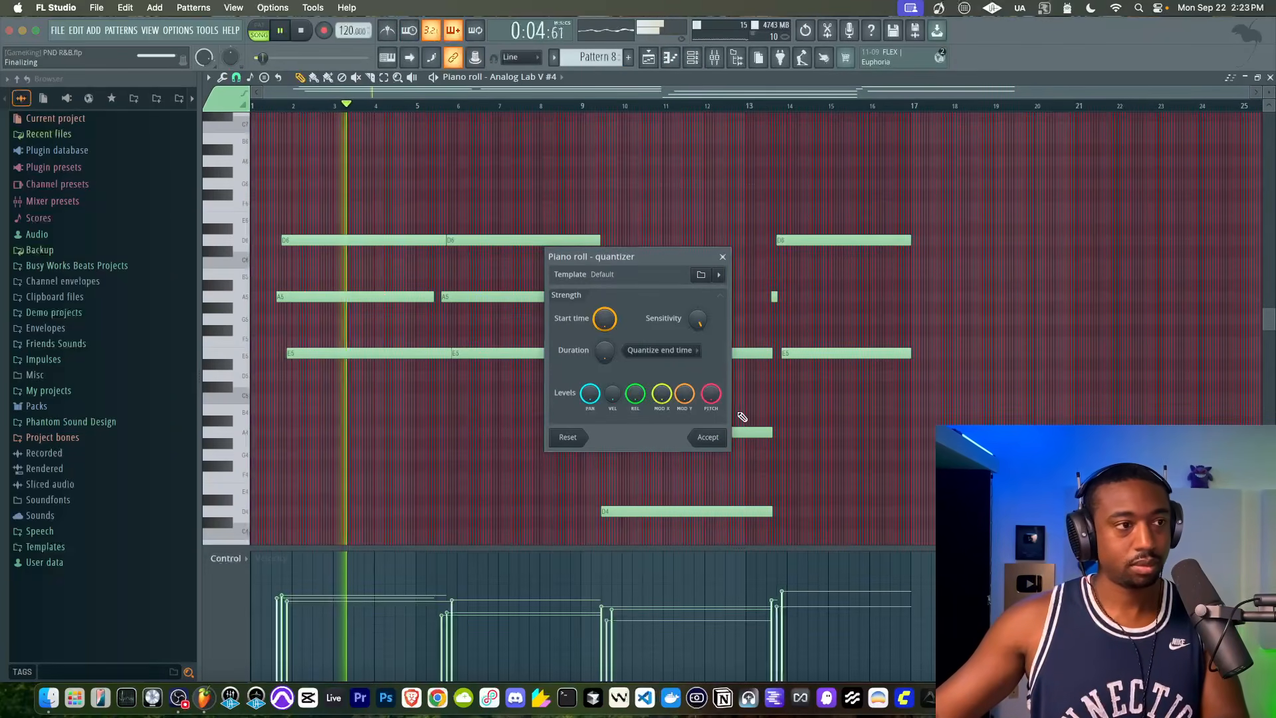
left_click(707, 436)
left_click(221, 77)
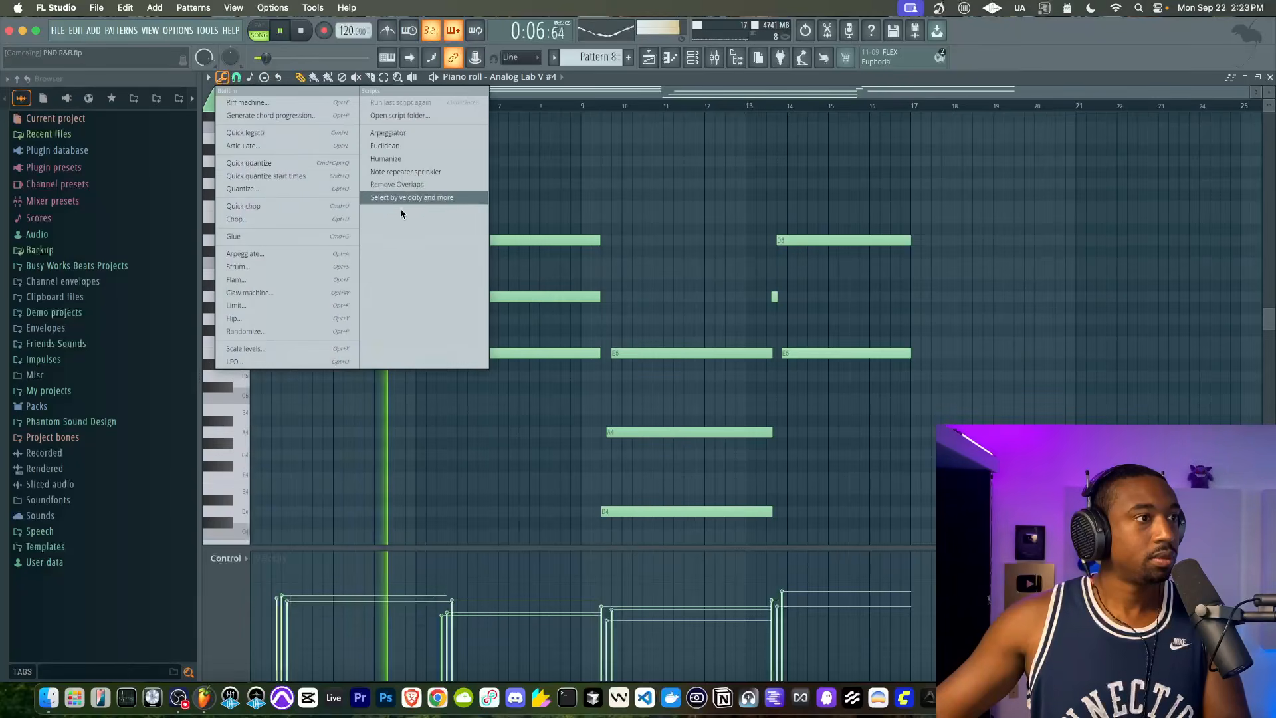
left_click(410, 190)
left_click(772, 407)
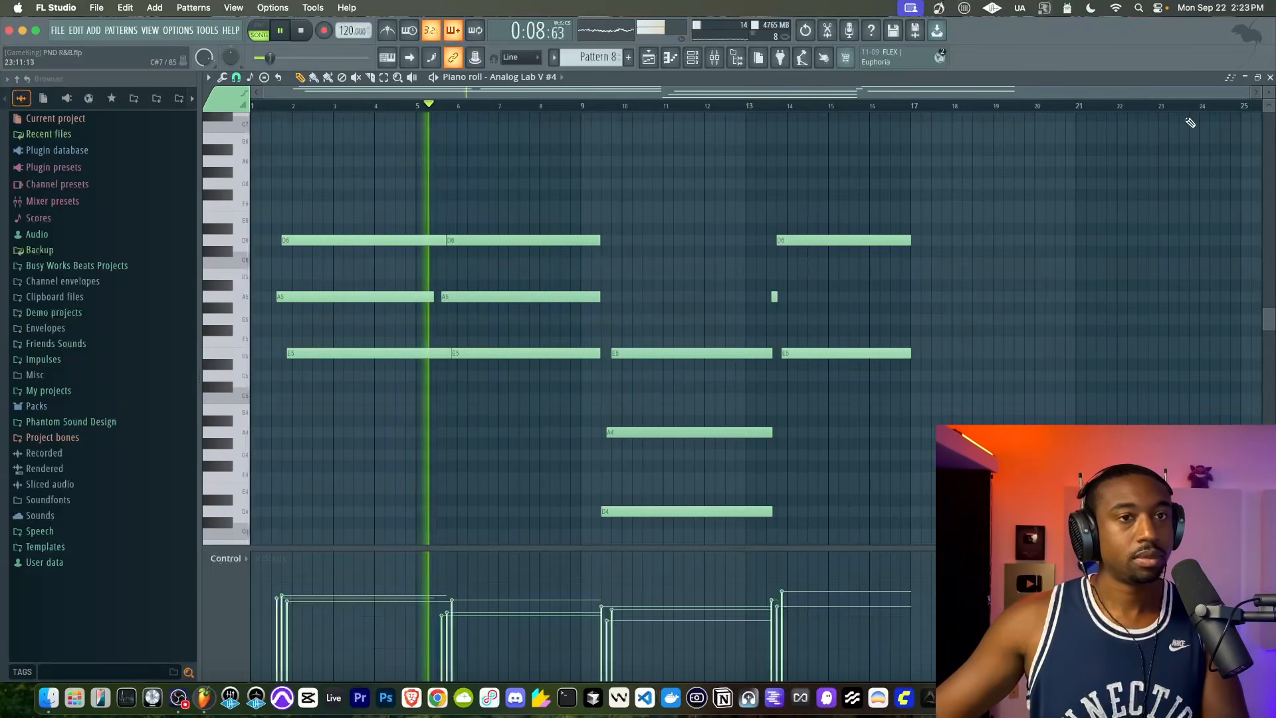
left_click(1270, 77)
right_click(944, 380)
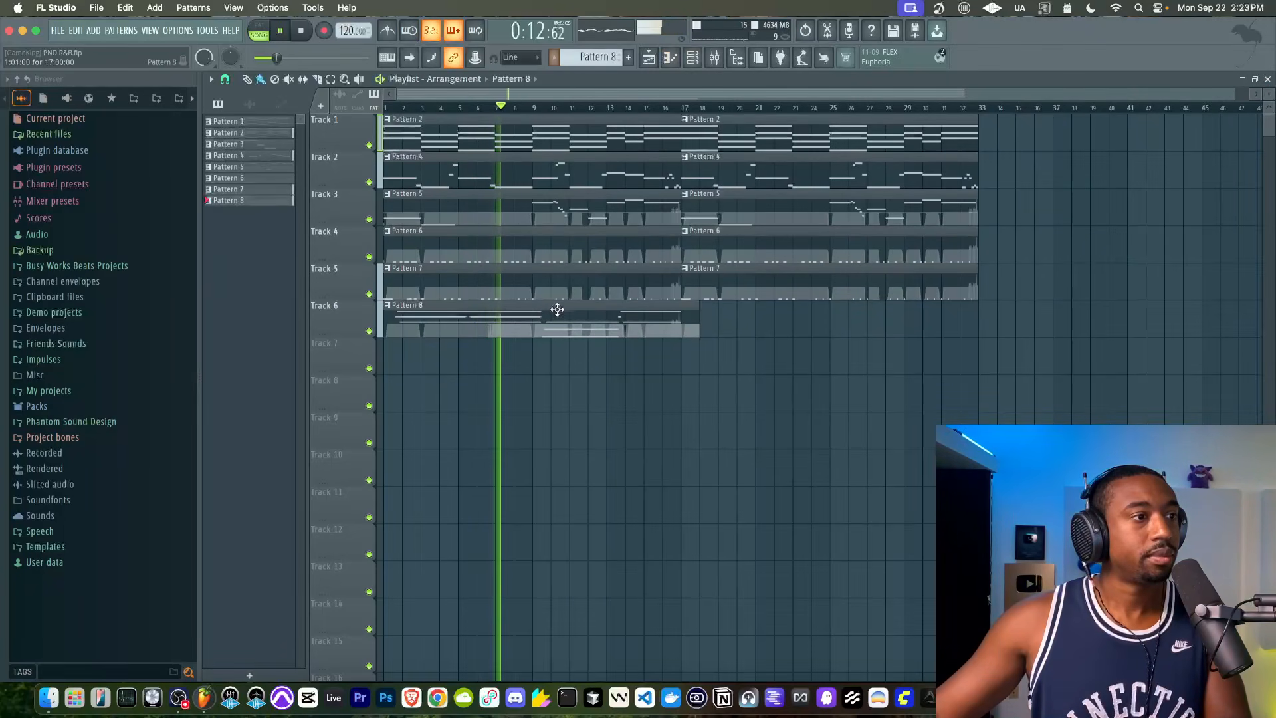
Switch to the empty Pattern 9 and route the Analog Lab V #4 channel to mixer track 7.
left_click(692, 58)
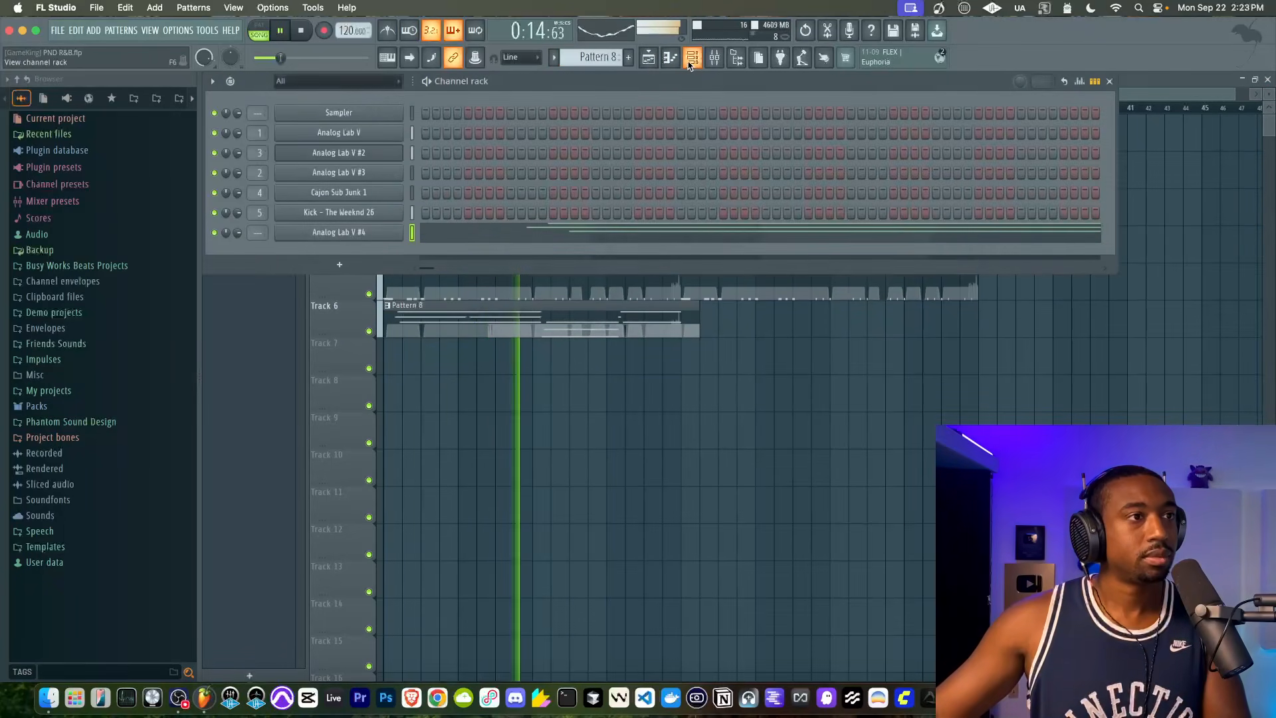
scroll(615, 54, "up", 1)
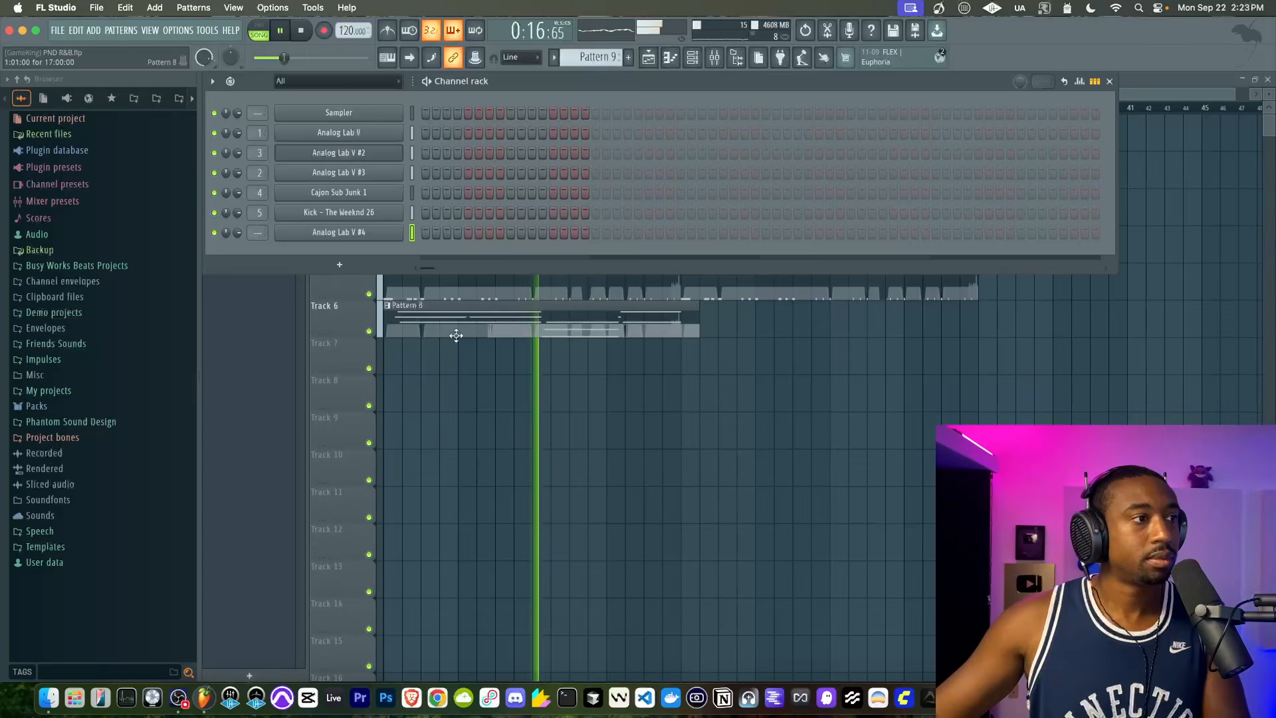
key("ctrl+l")
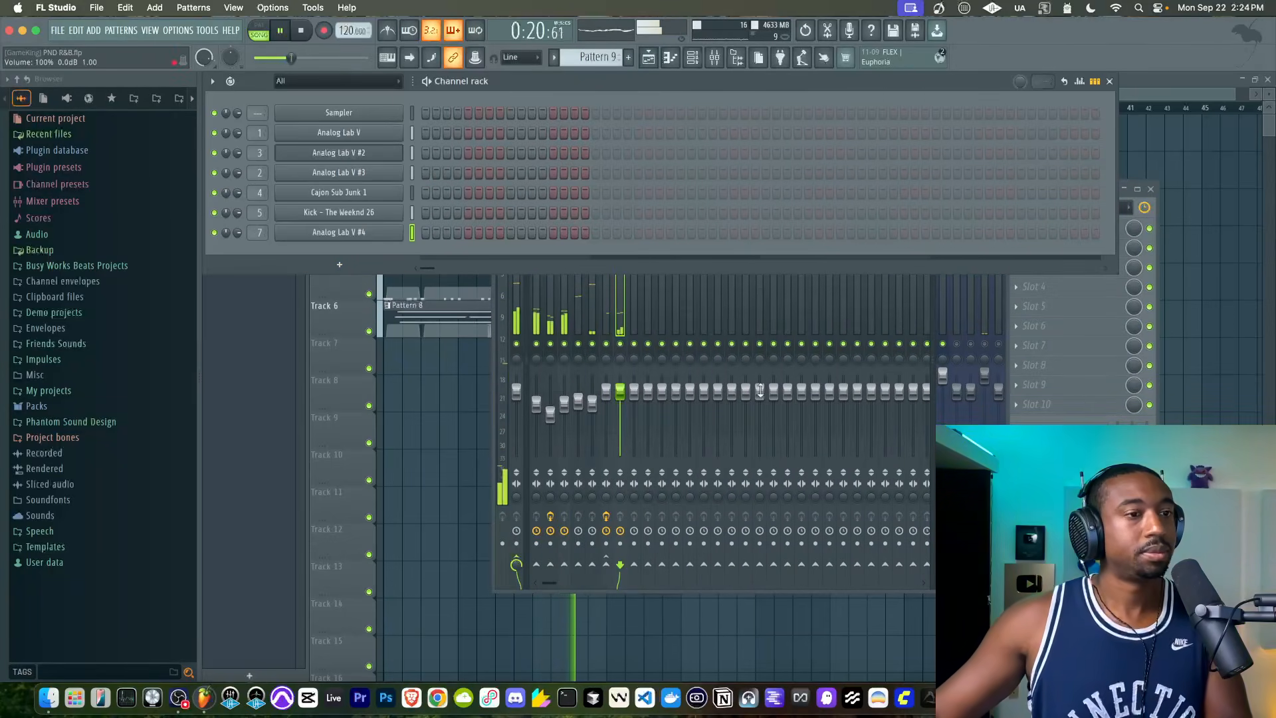
left_click(944, 344)
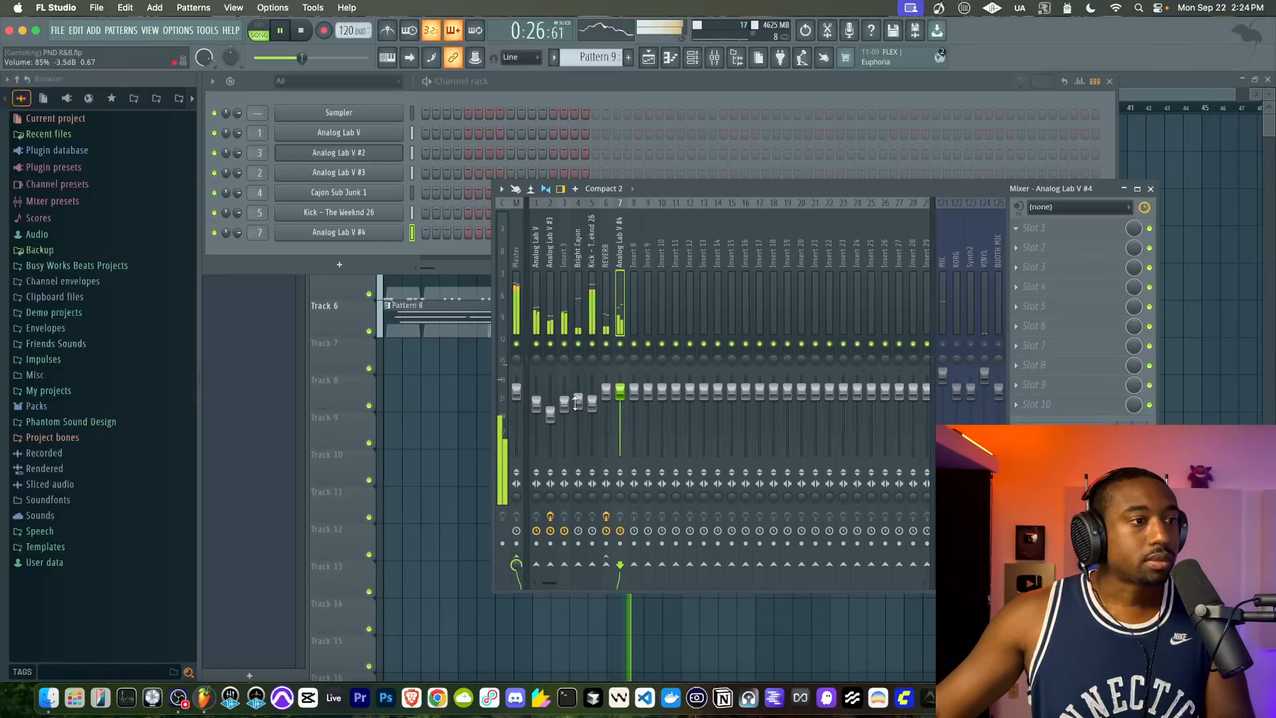
Raise the Bright Cajon mixer level slightly and set the Cajon Sub Junk 1 sample's quick fade out to 66%.
left_click_drag(592, 402, 578, 393)
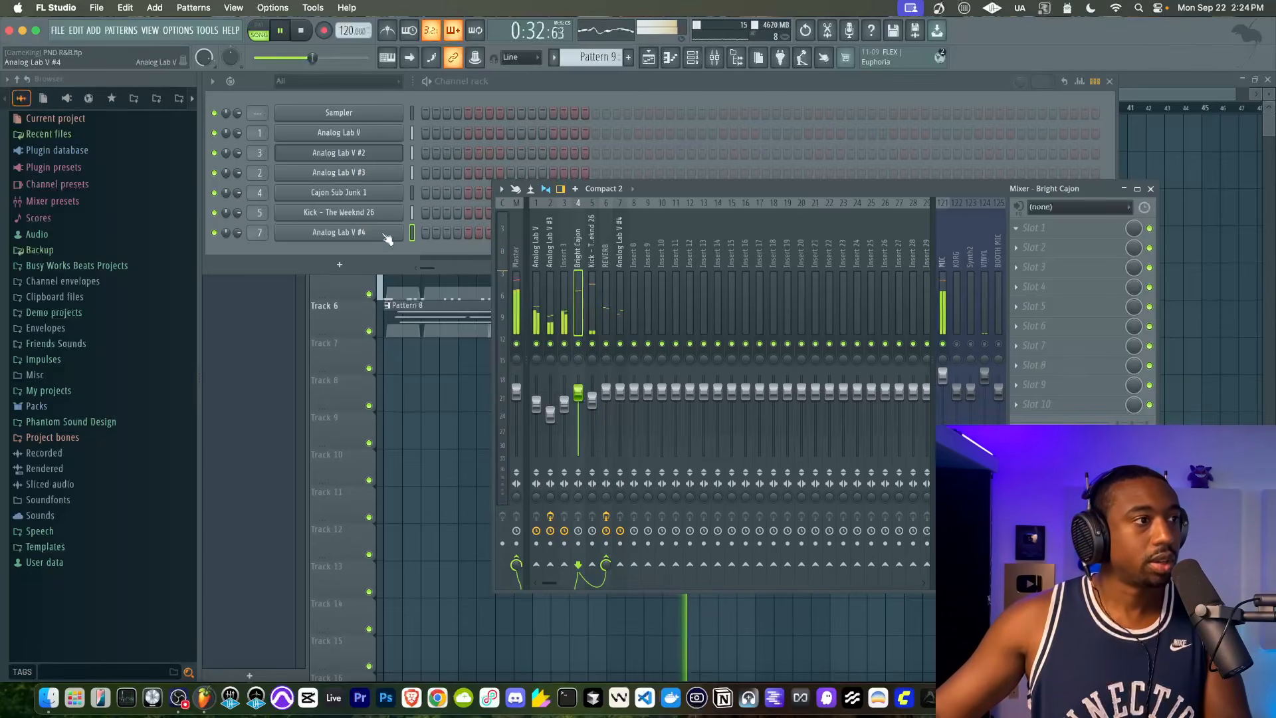
left_click(381, 197)
left_click_drag(560, 342, 560, 332)
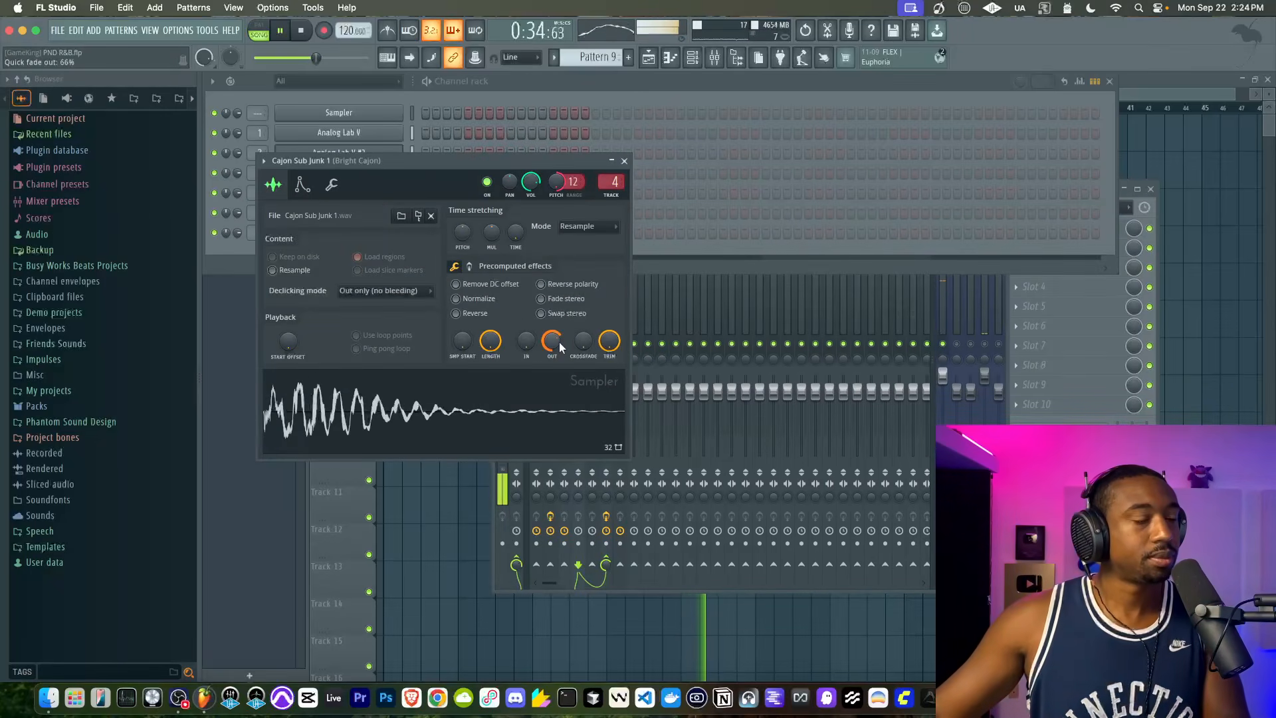
left_click(944, 342)
left_click(625, 160)
right_click(455, 380)
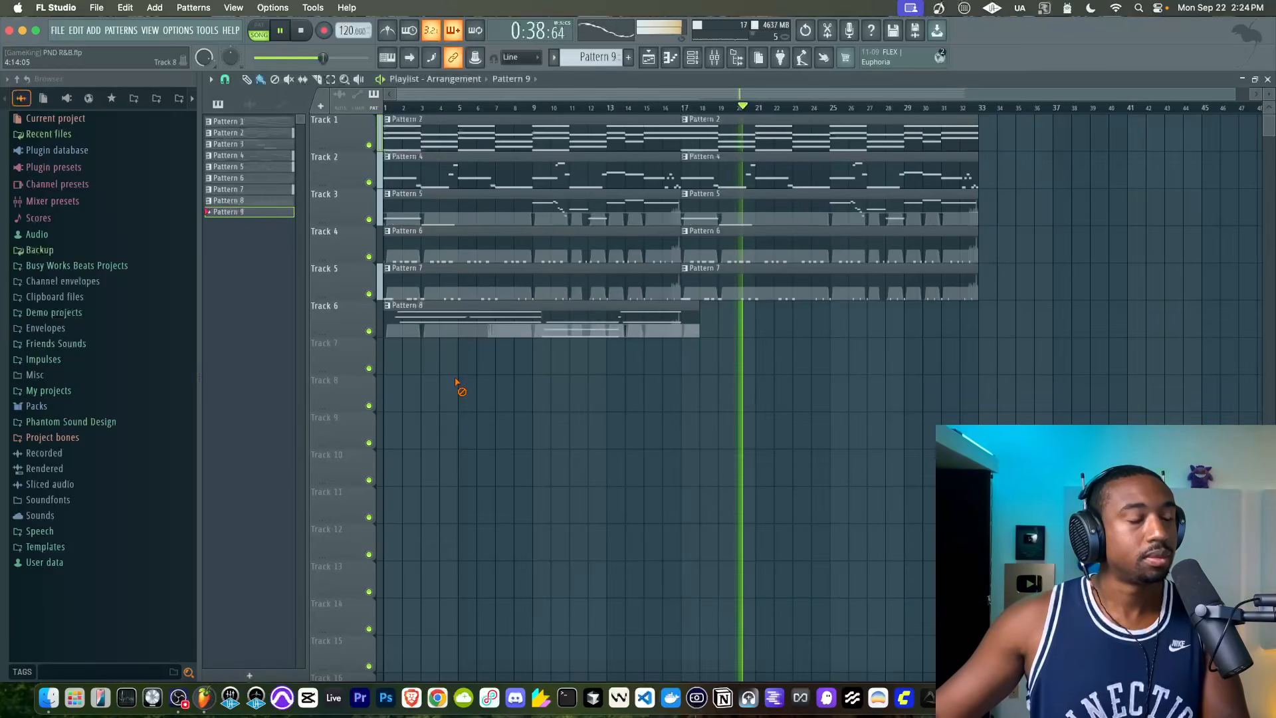
left_click(692, 57)
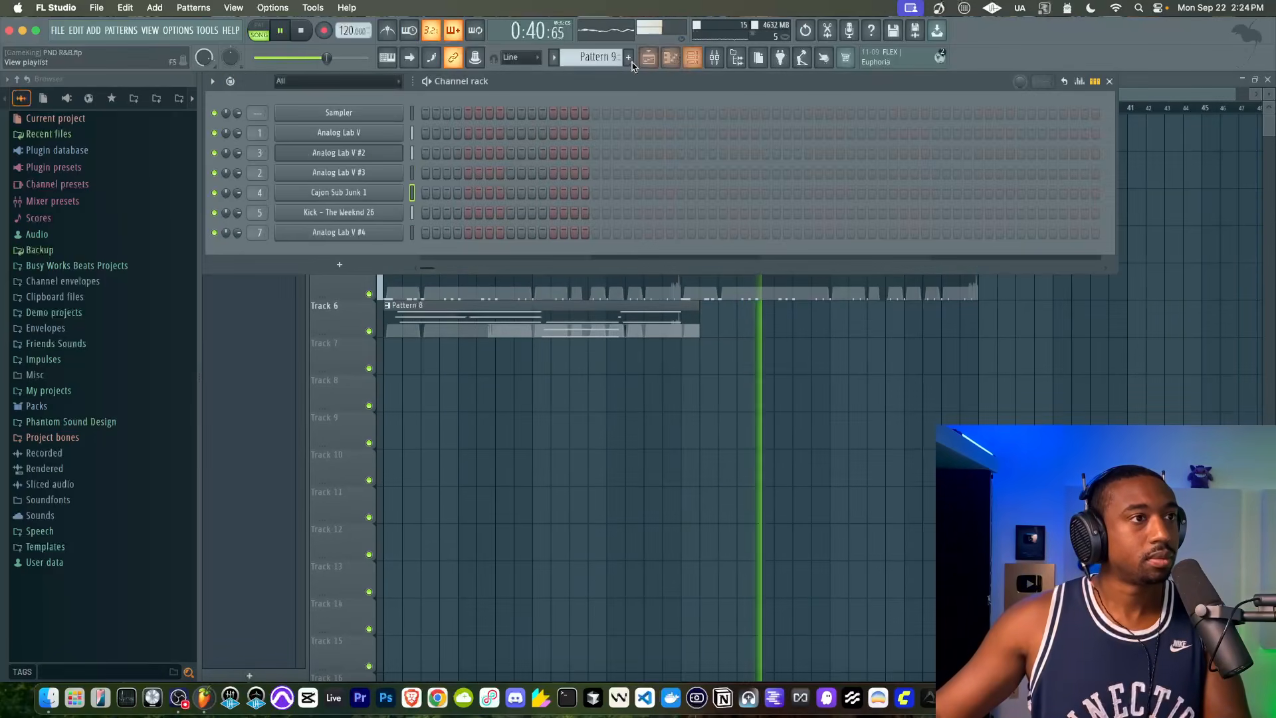
right_click(578, 459)
left_click(714, 57)
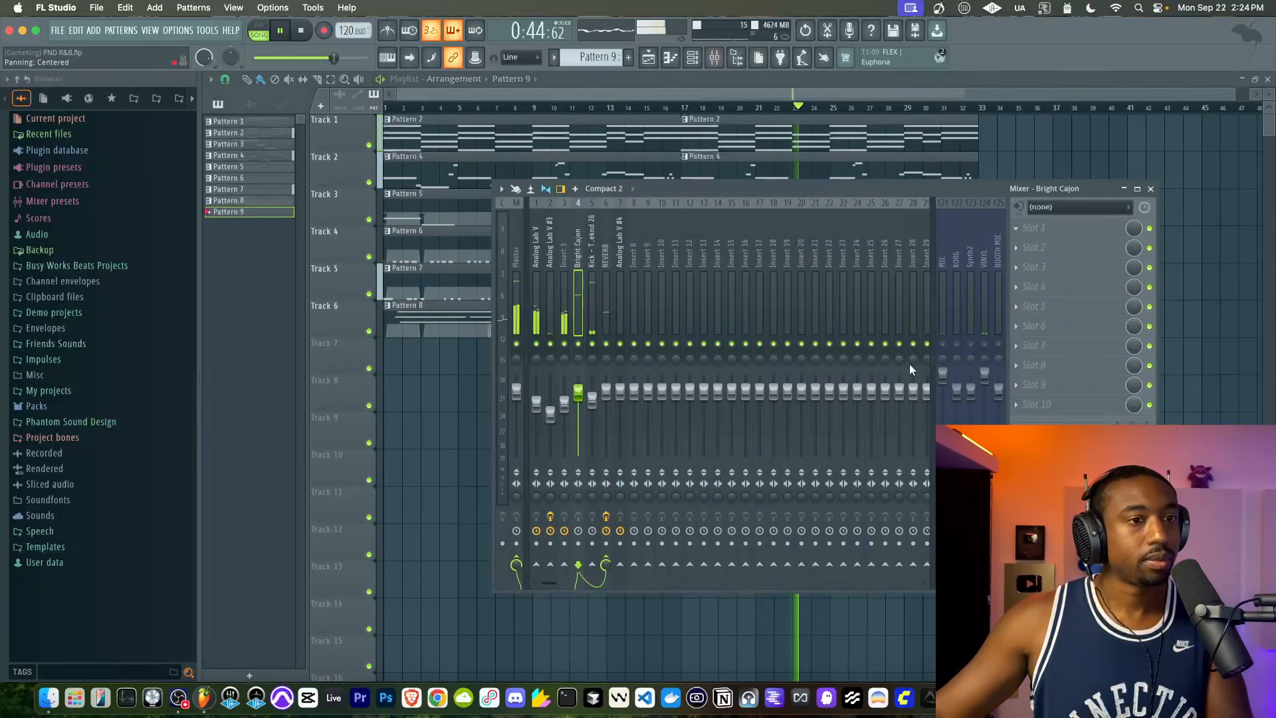
right_click(430, 418)
Stop playback, insert an empty playlist track at Track 4 and move the Pattern 8 clip onto it.
key("space")
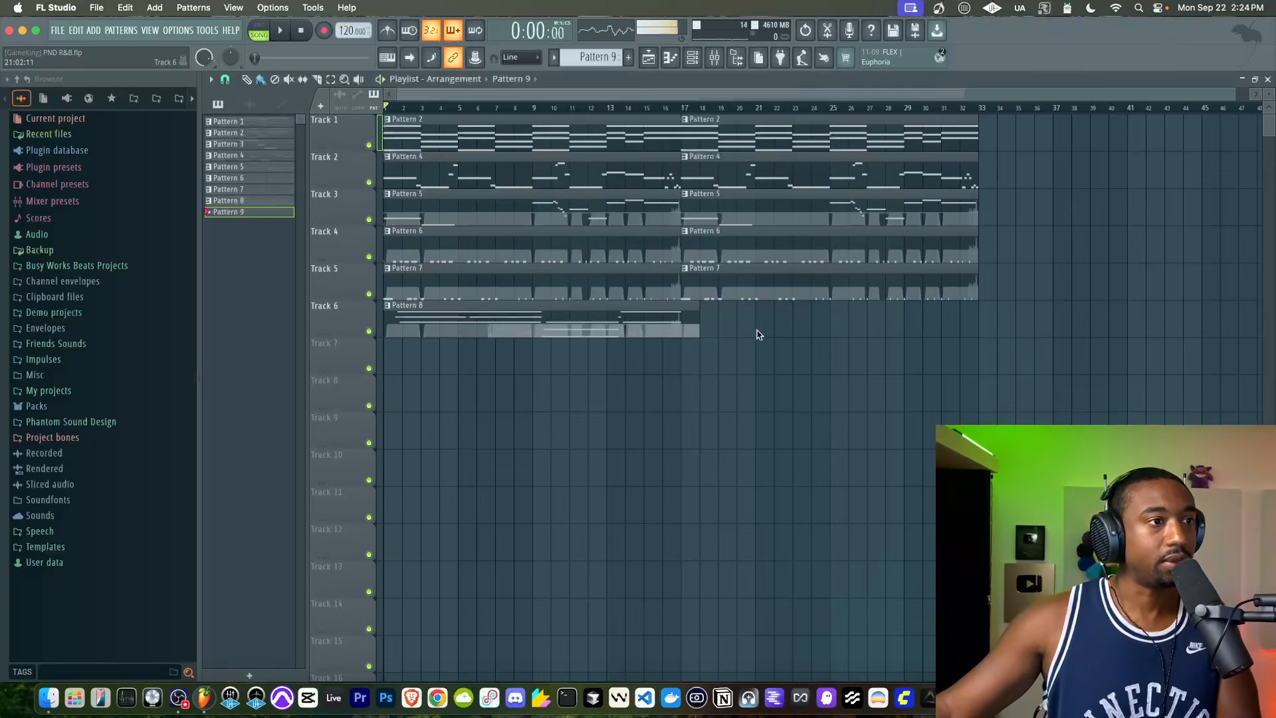
right_click(356, 233)
key("i")
left_click_drag(478, 354, 478, 243)
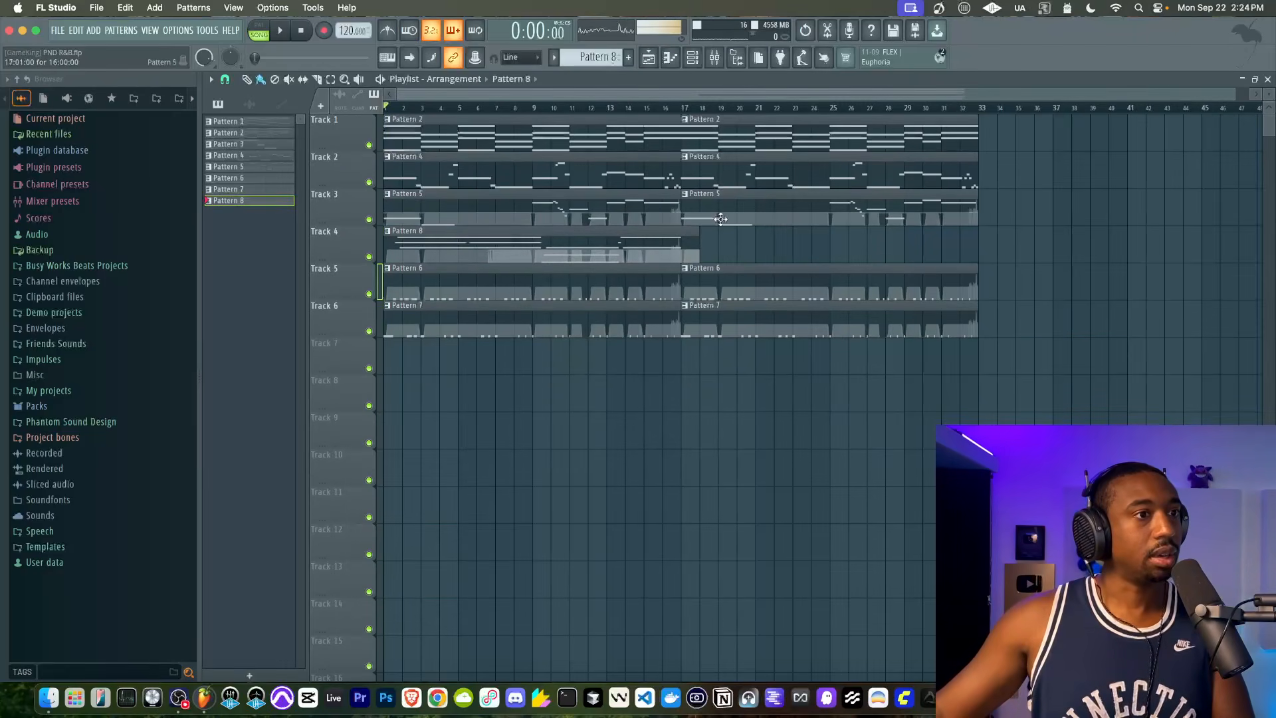
Merge all pattern clips on Tracks 1 to 4 into a single pattern and transpose it by 3 semitones.
left_click_drag(966, 263, 383, 114)
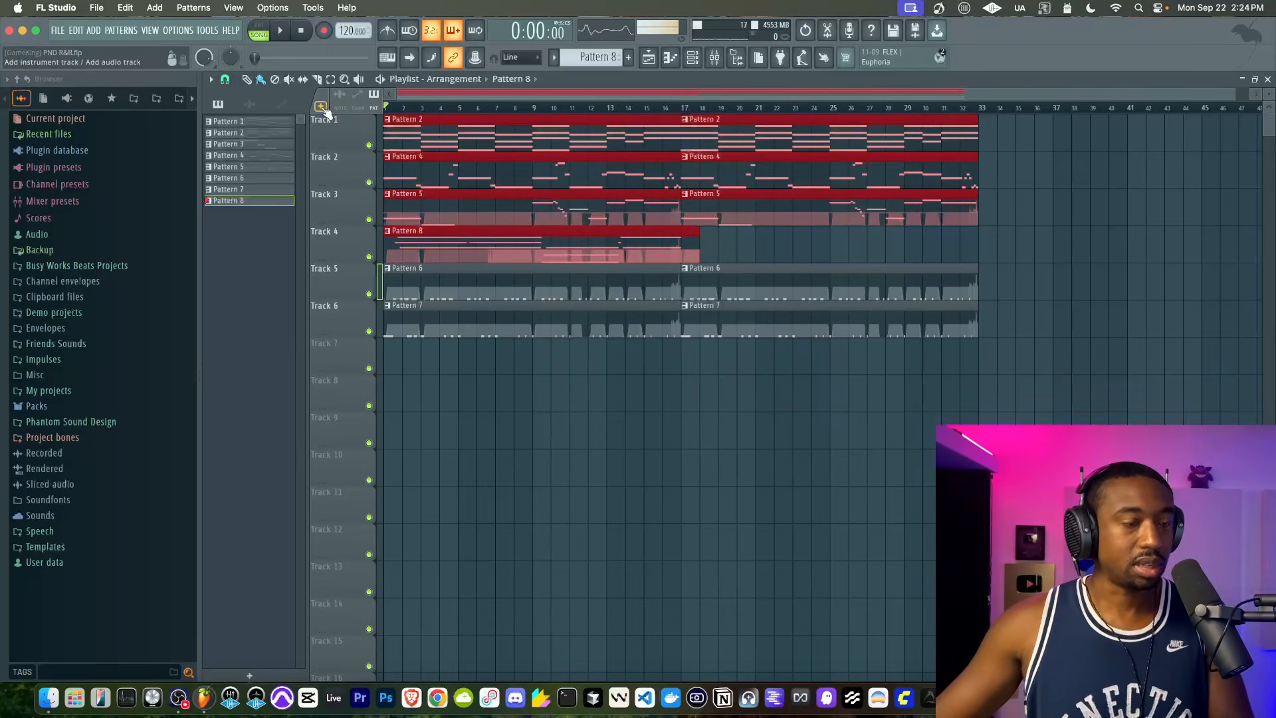
key("super+g")
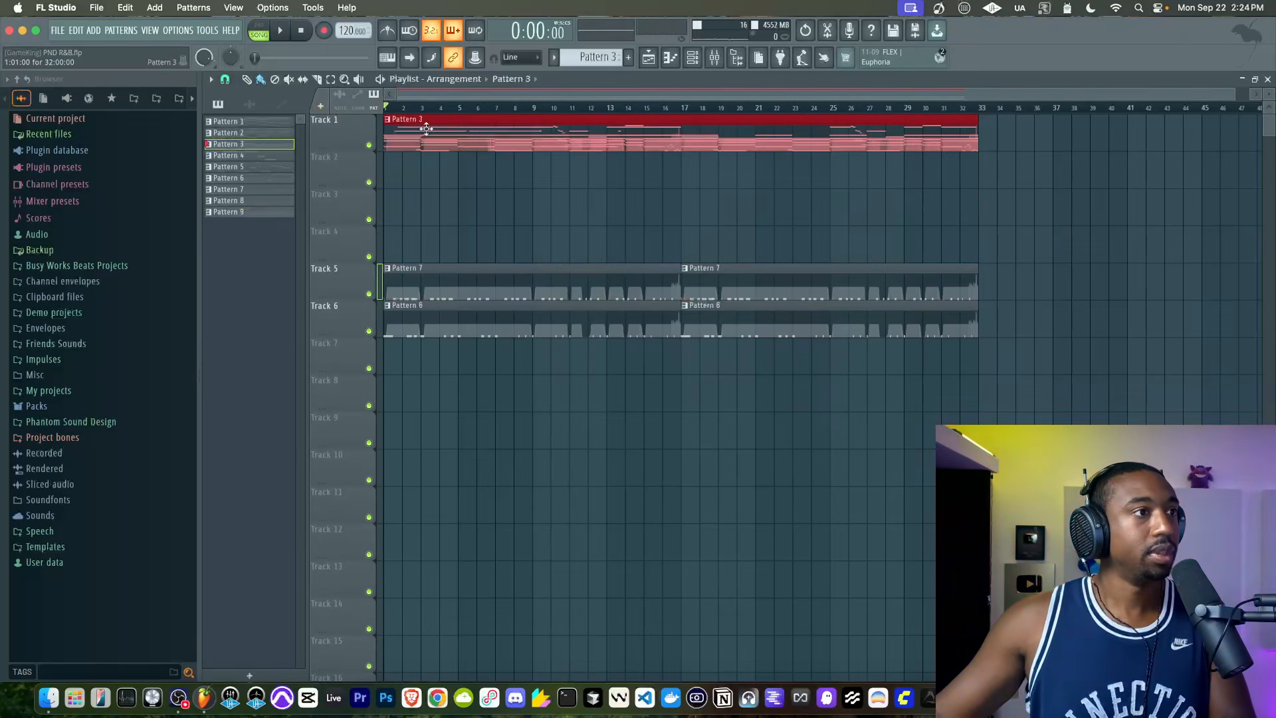
right_click(261, 142)
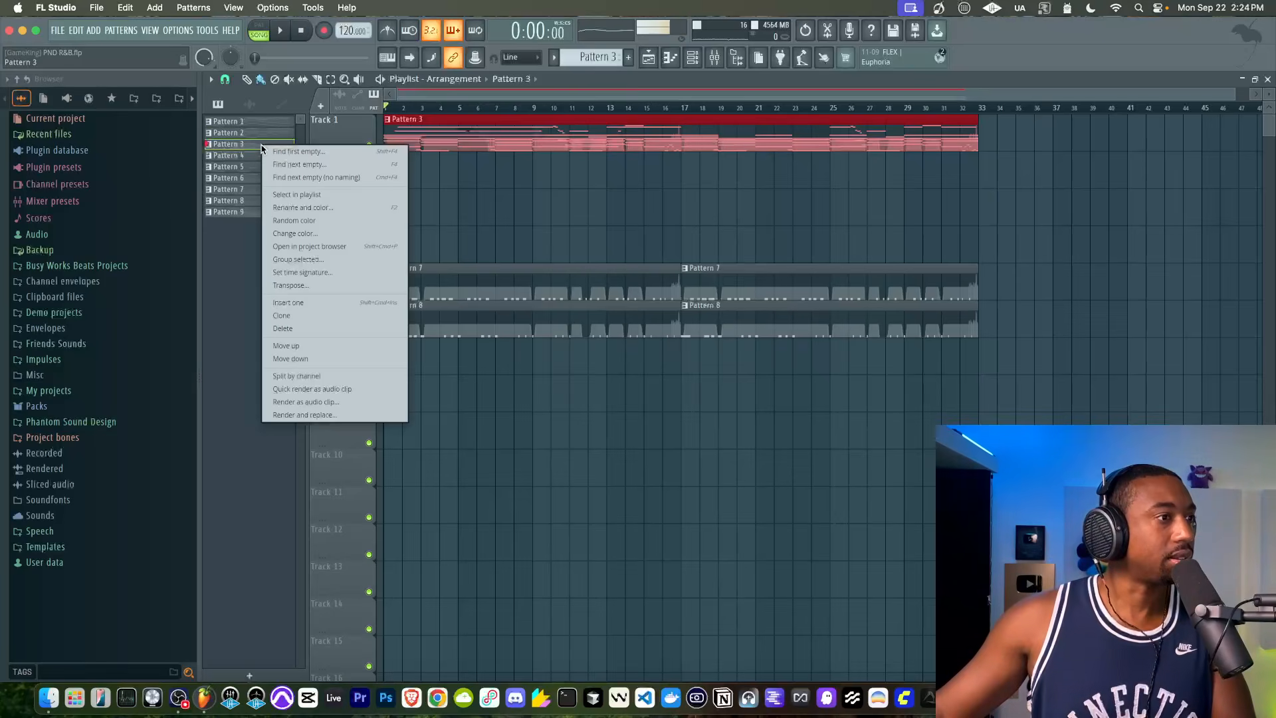
left_click(309, 286)
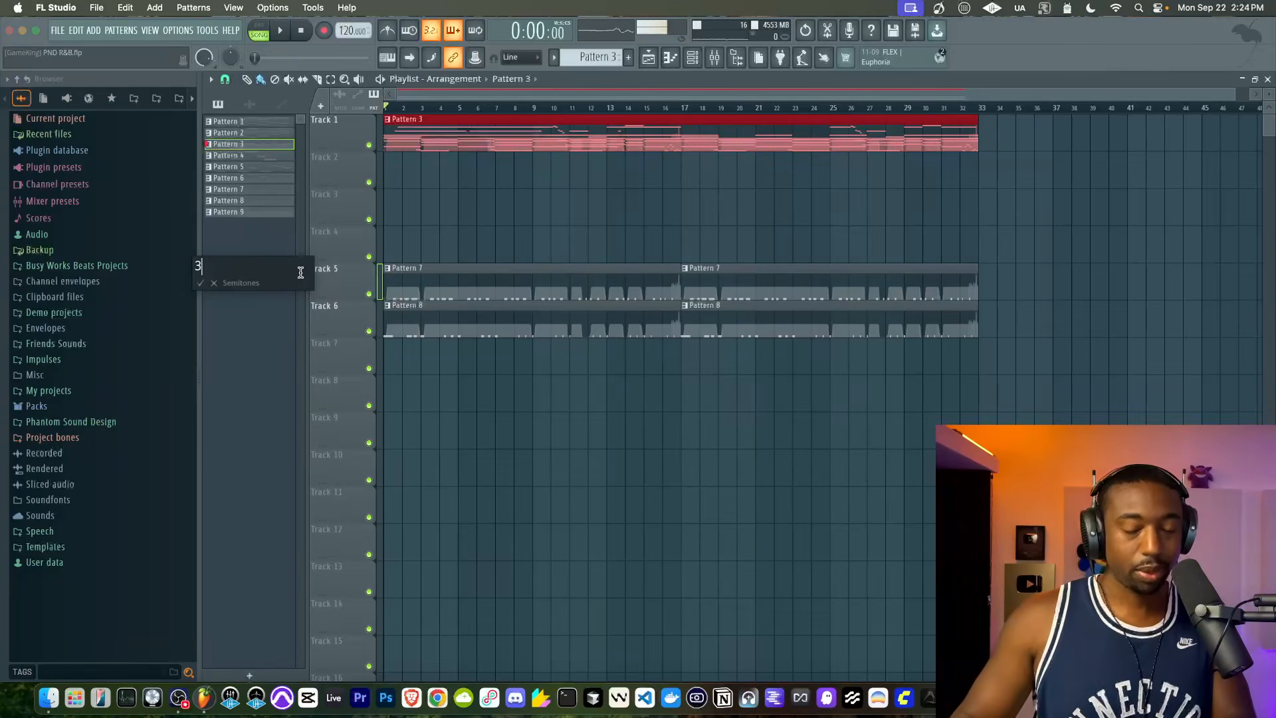
key("Return")
right_click(249, 146)
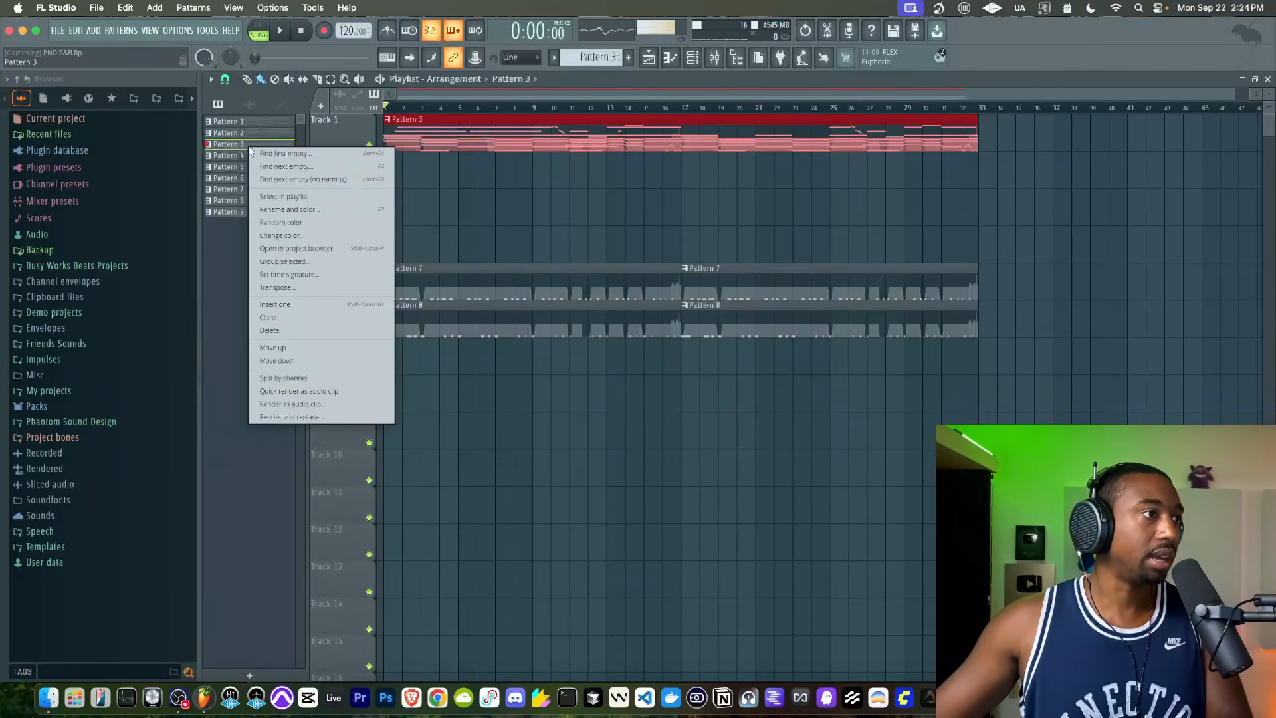
left_click(594, 196)
Play the arrangement, lower the Analog Lab V #4 mixer track slightly and set its channel volume to 46%.
key("space")
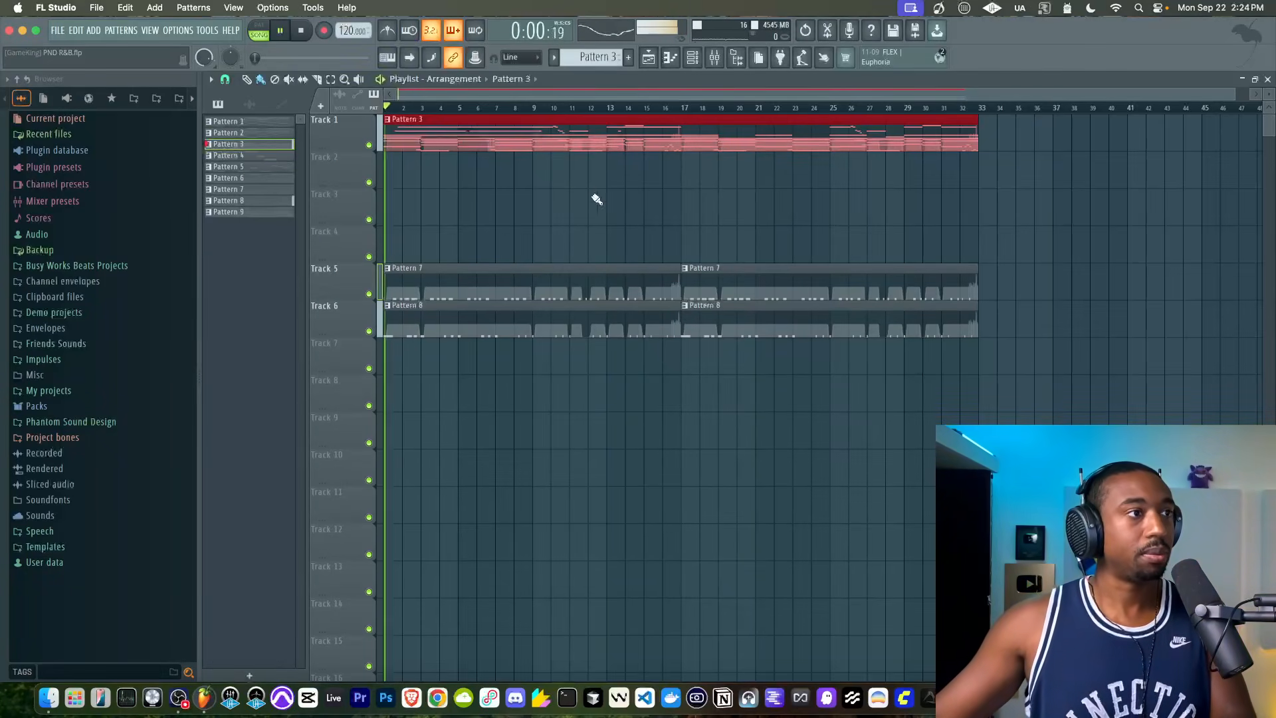
left_click(714, 58)
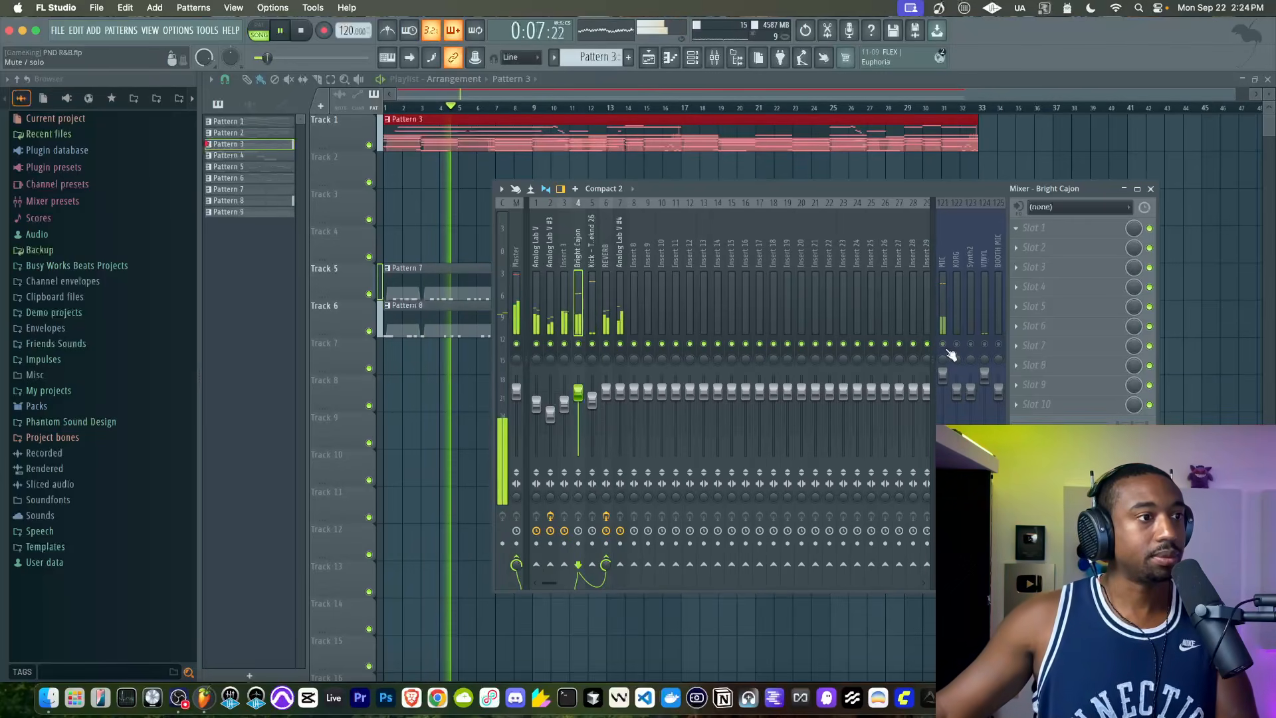
left_click(620, 399)
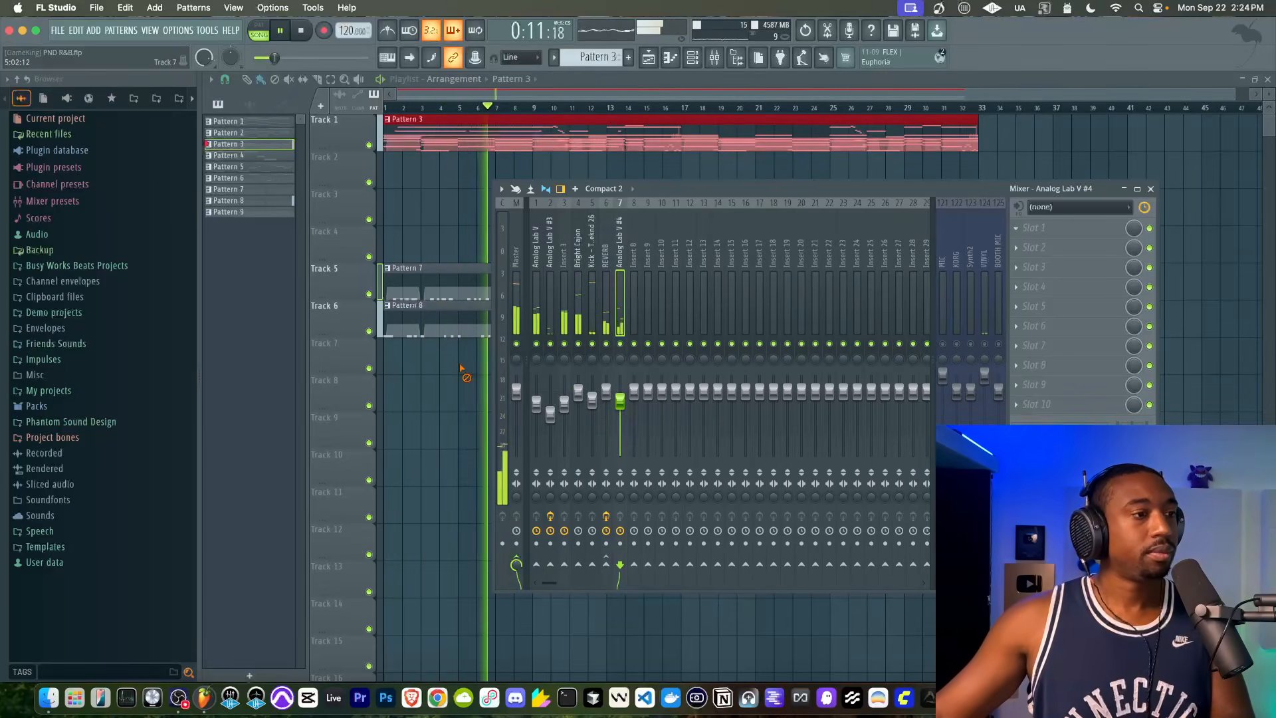
key("F9")
left_click(694, 61)
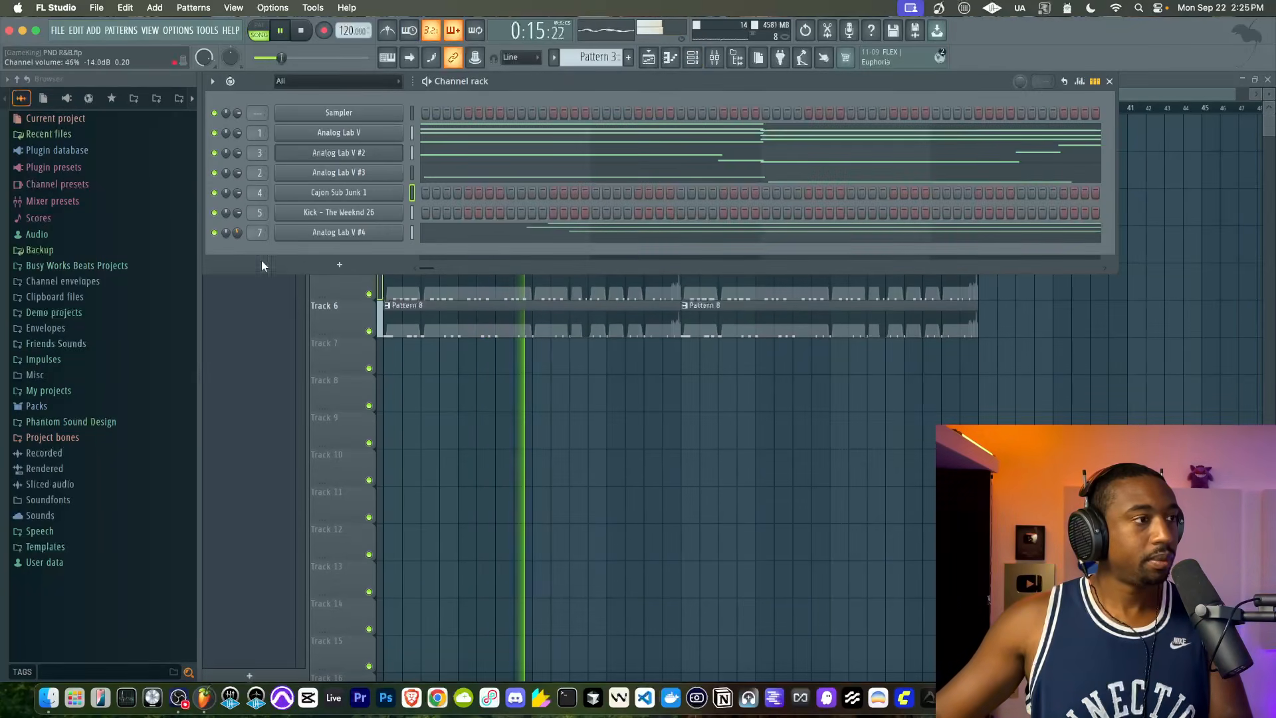
left_click(695, 61)
left_click(694, 61)
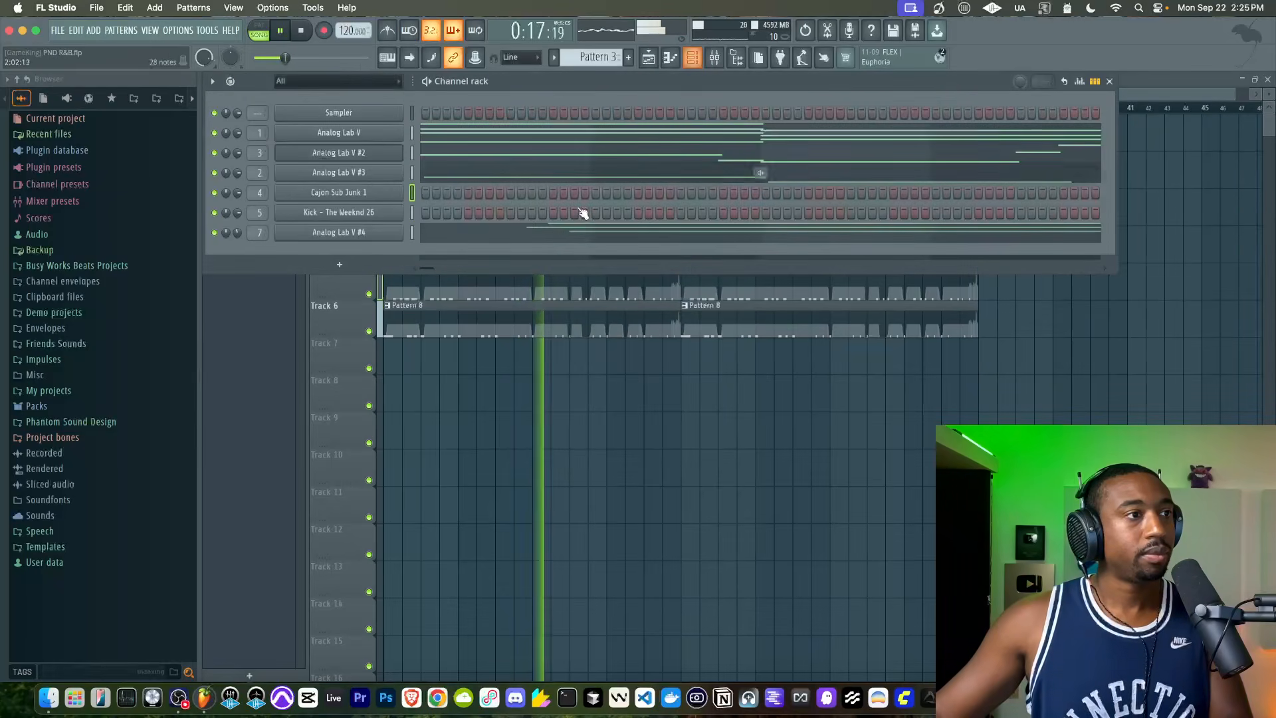
Raise the mixer levels of Insert 3 and Analog Lab V #4 slightly, and set the Analog Lab V #3 track to 78%.
key("F9")
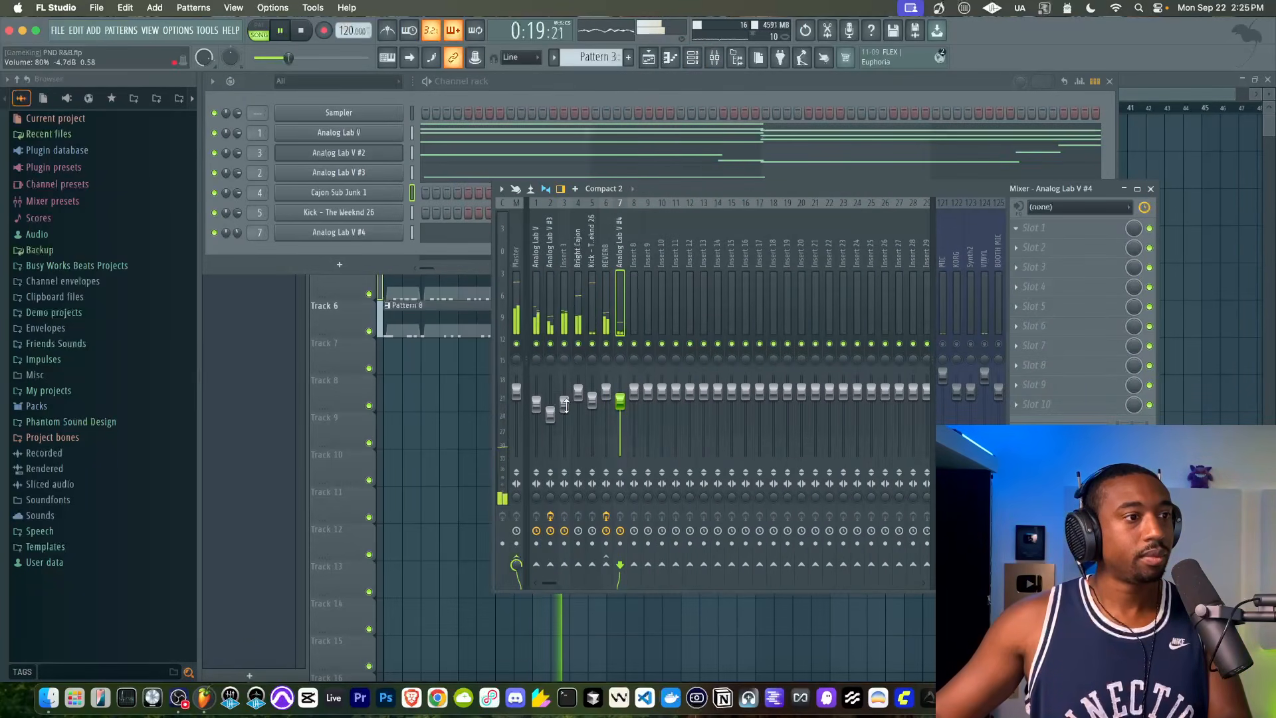
left_click_drag(565, 404, 565, 393)
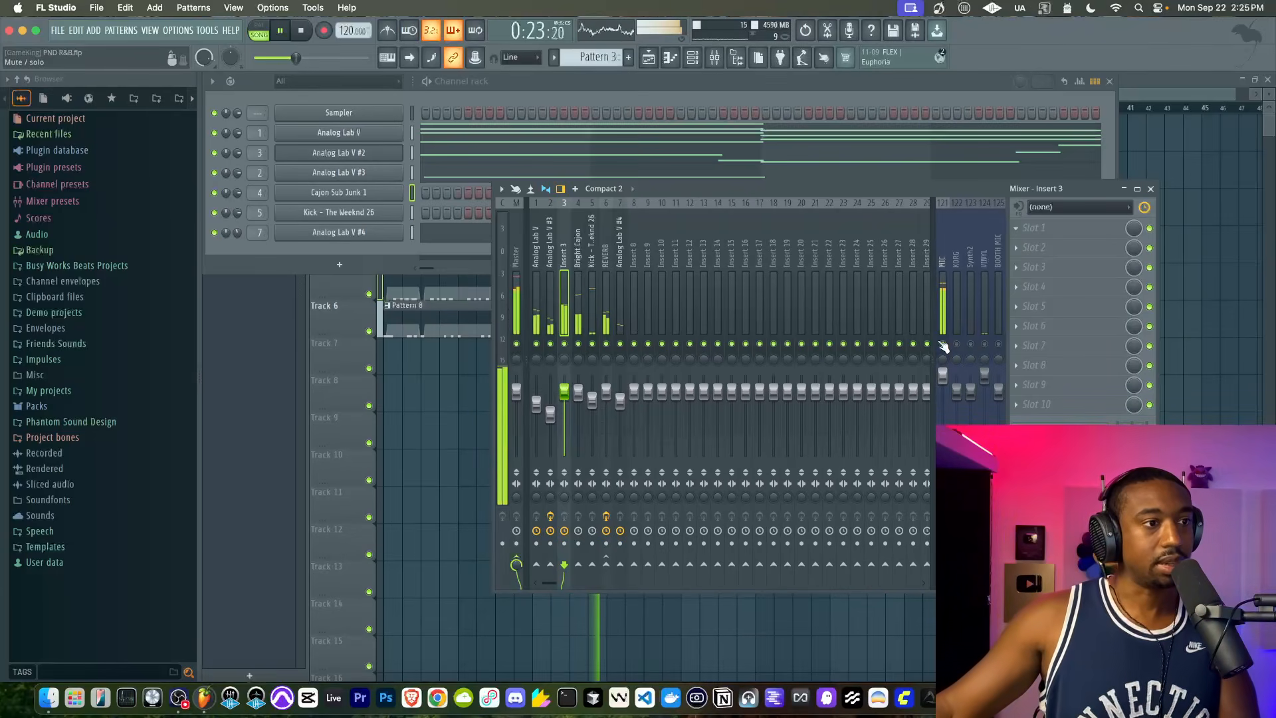
left_click_drag(551, 412, 550, 395)
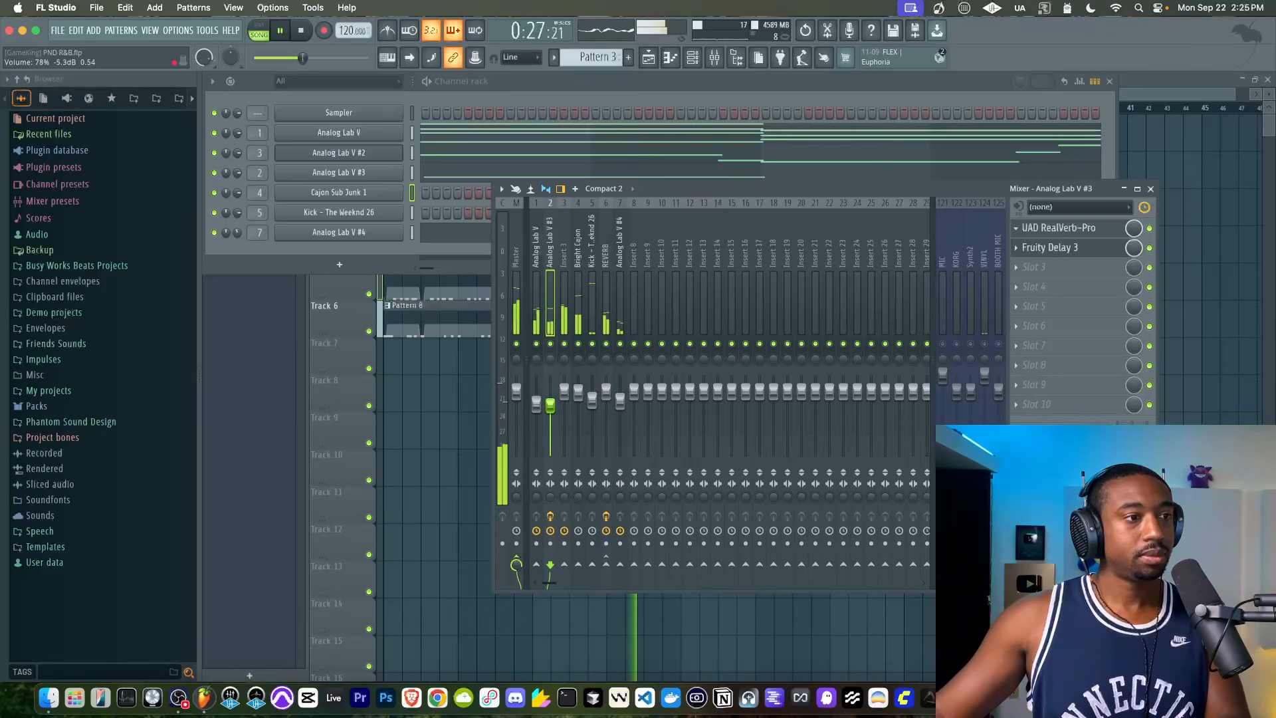
left_click(620, 399)
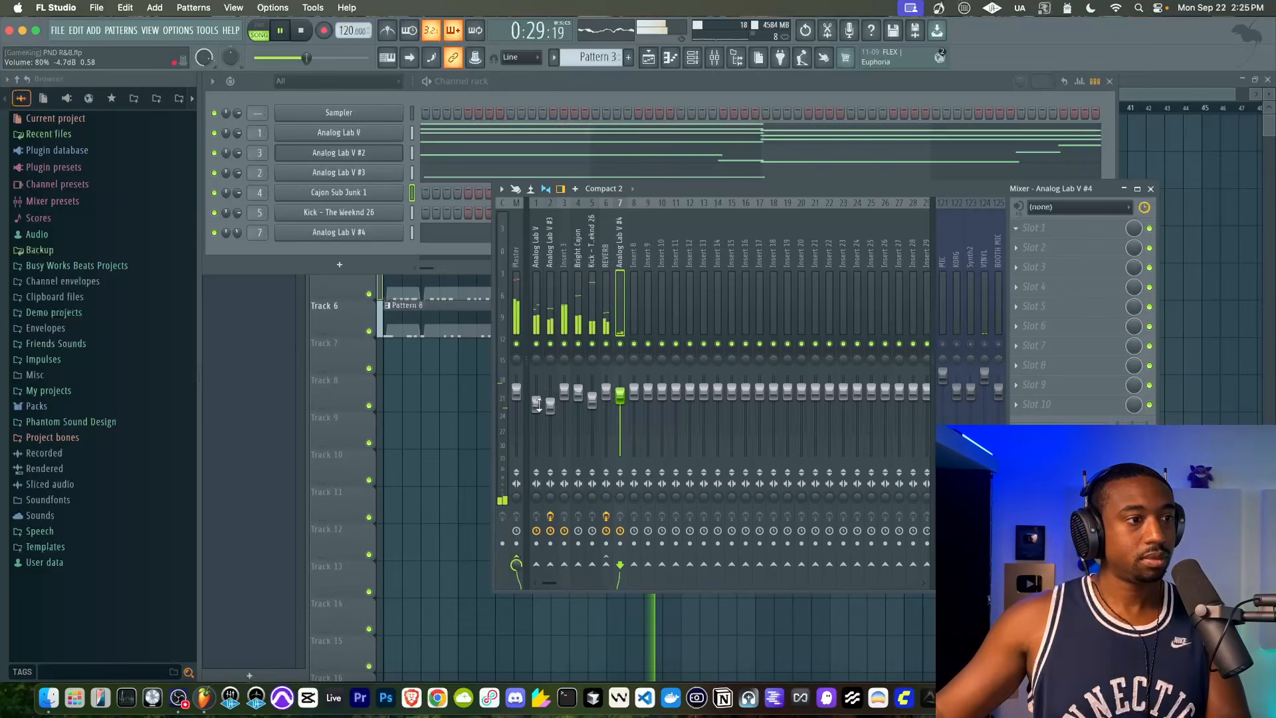
right_click(463, 403)
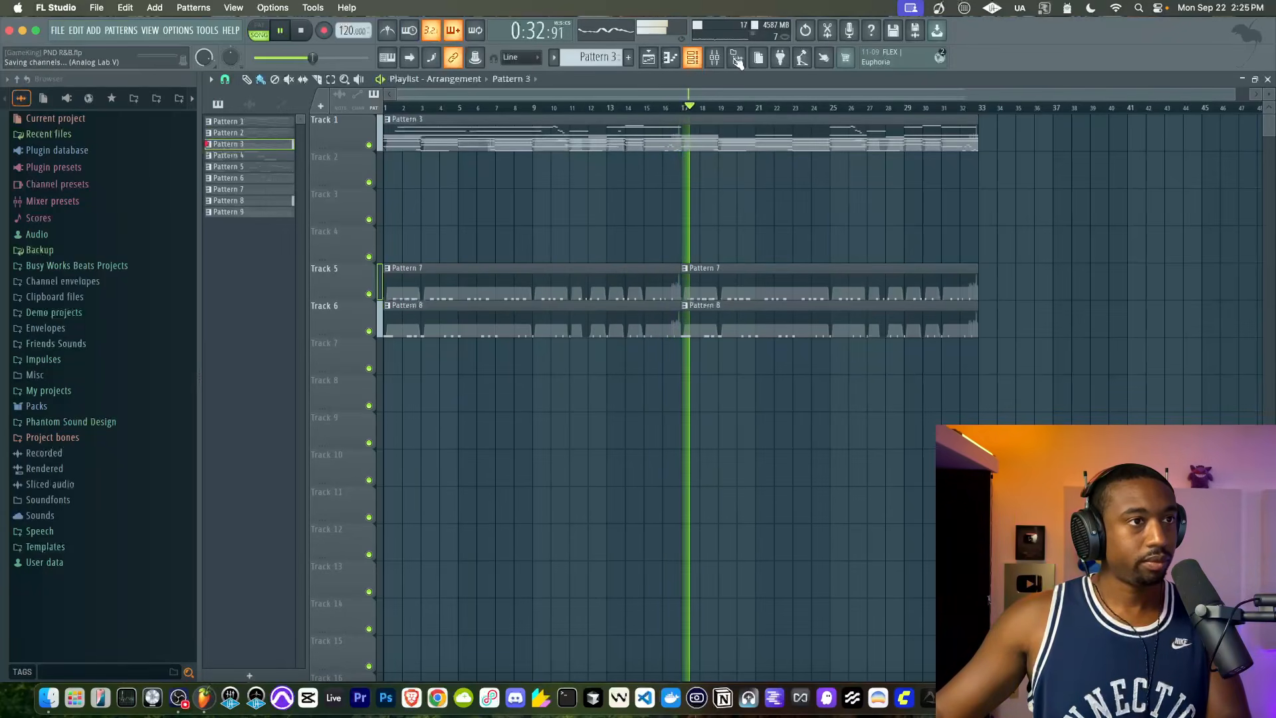
left_click(714, 57)
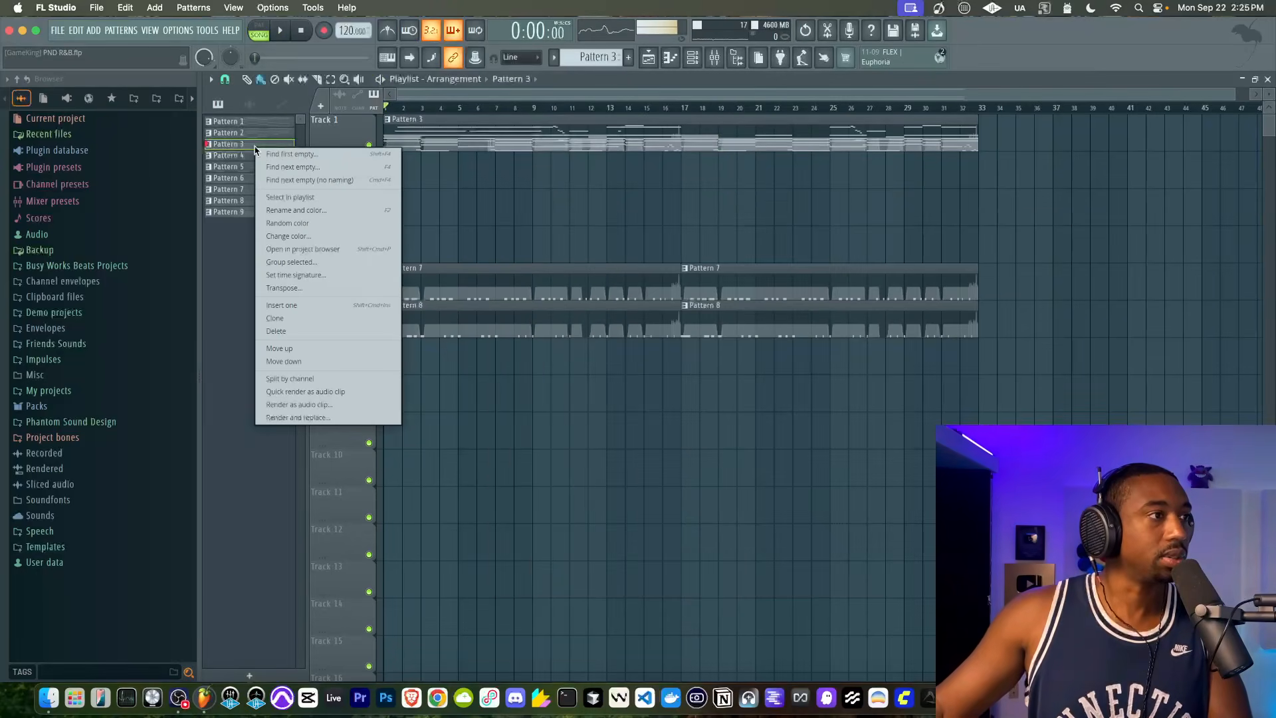
Transpose Pattern 3 by -6 semitones.
left_click(334, 287)
type("-6")
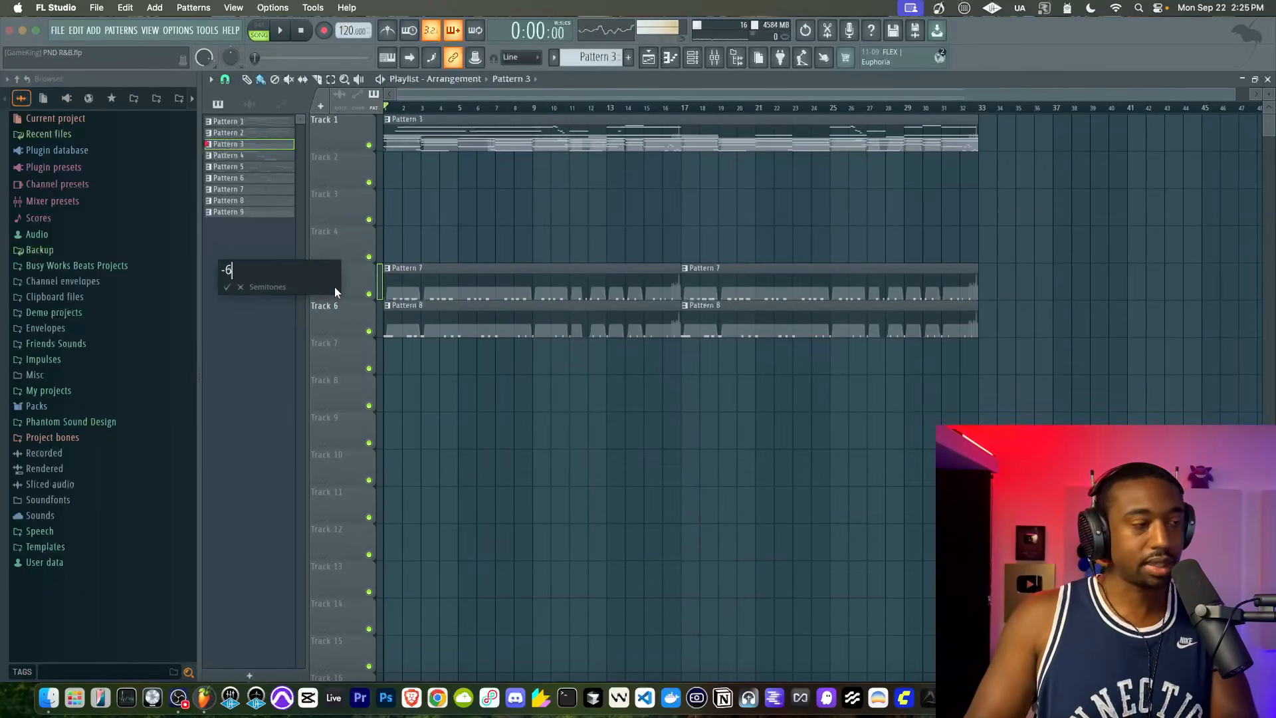
key("Return")
Play the transposed arrangement, mute the MIC mixer track and hide the browser.
key("space")
key("F9")
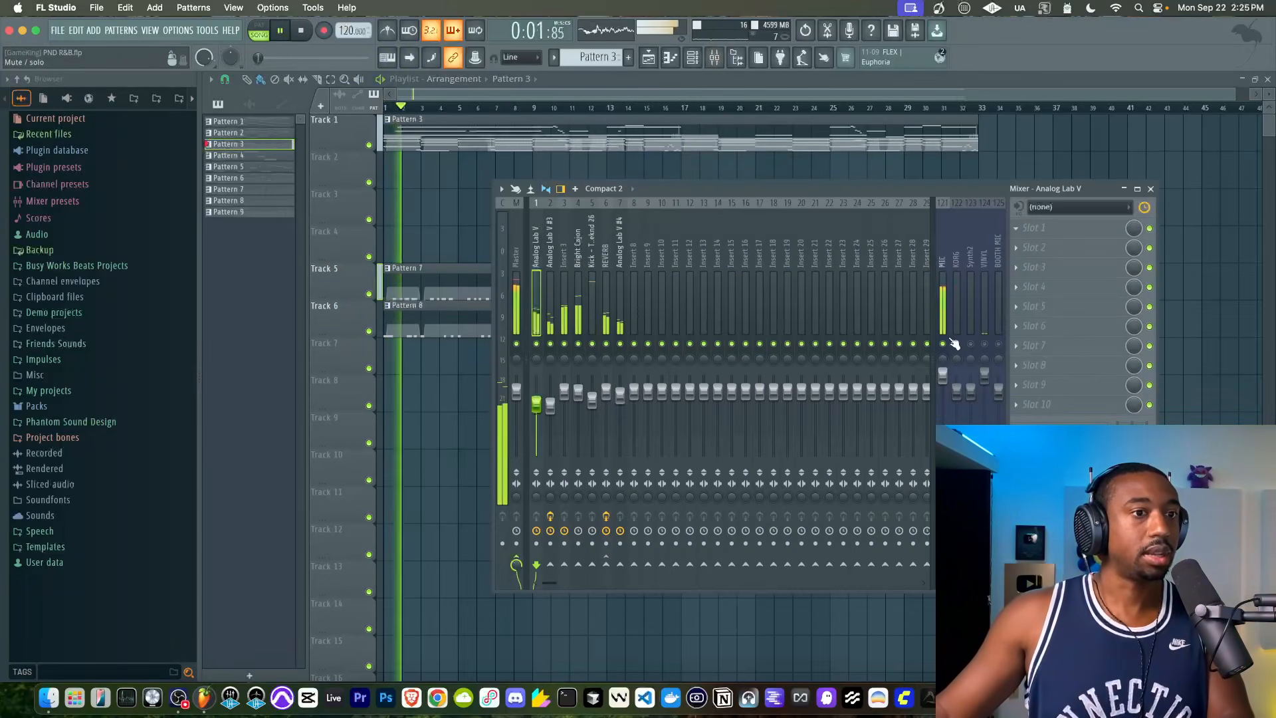
key("F9")
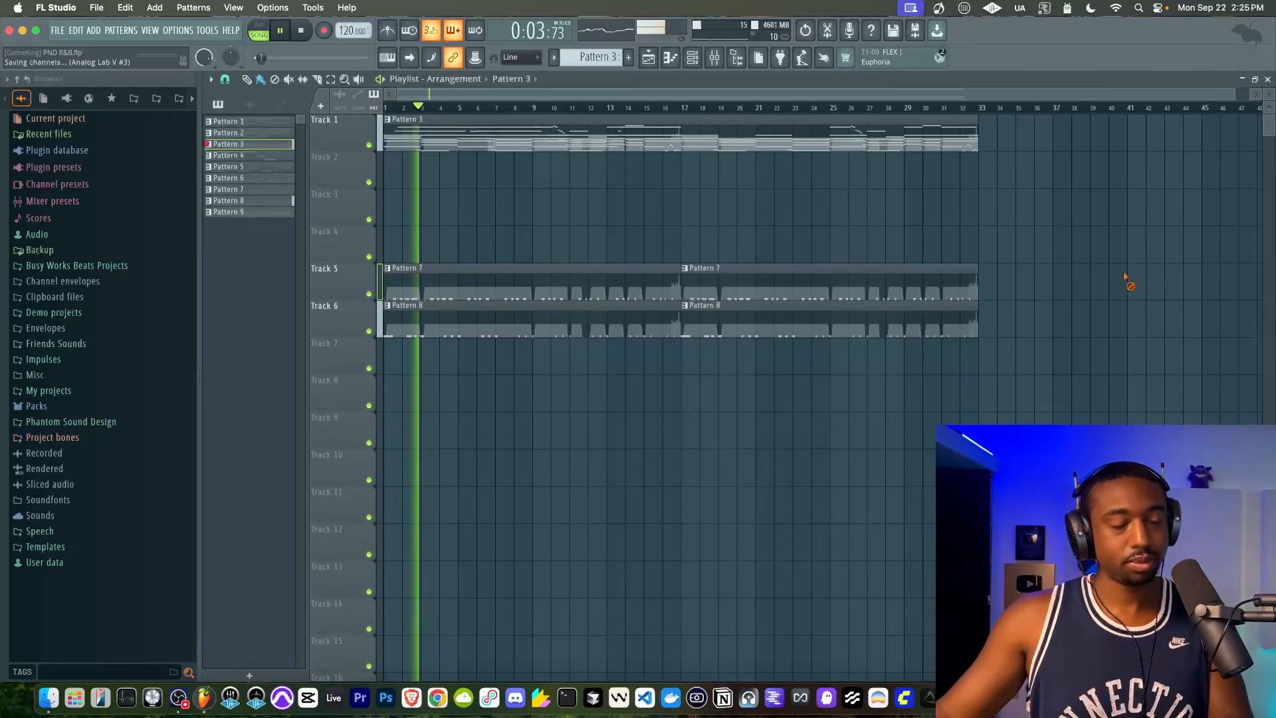
key("F9")
left_click(943, 343)
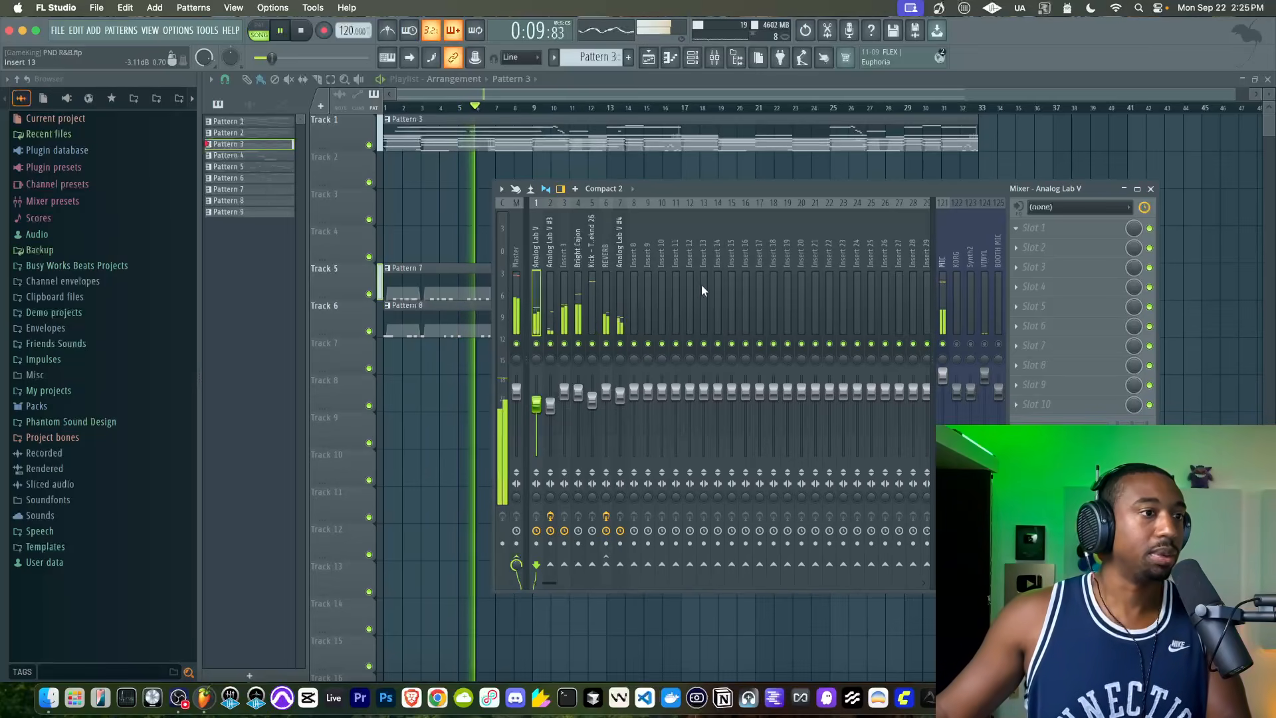
left_click(942, 343)
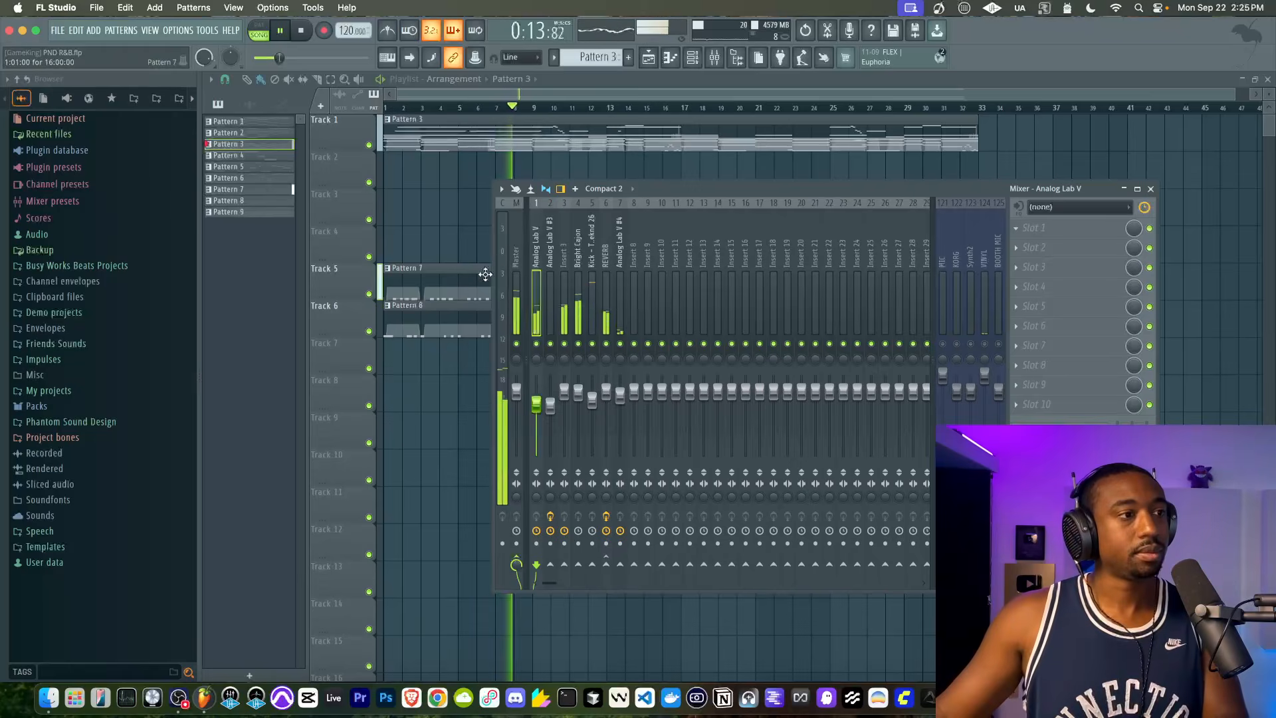
key("F9")
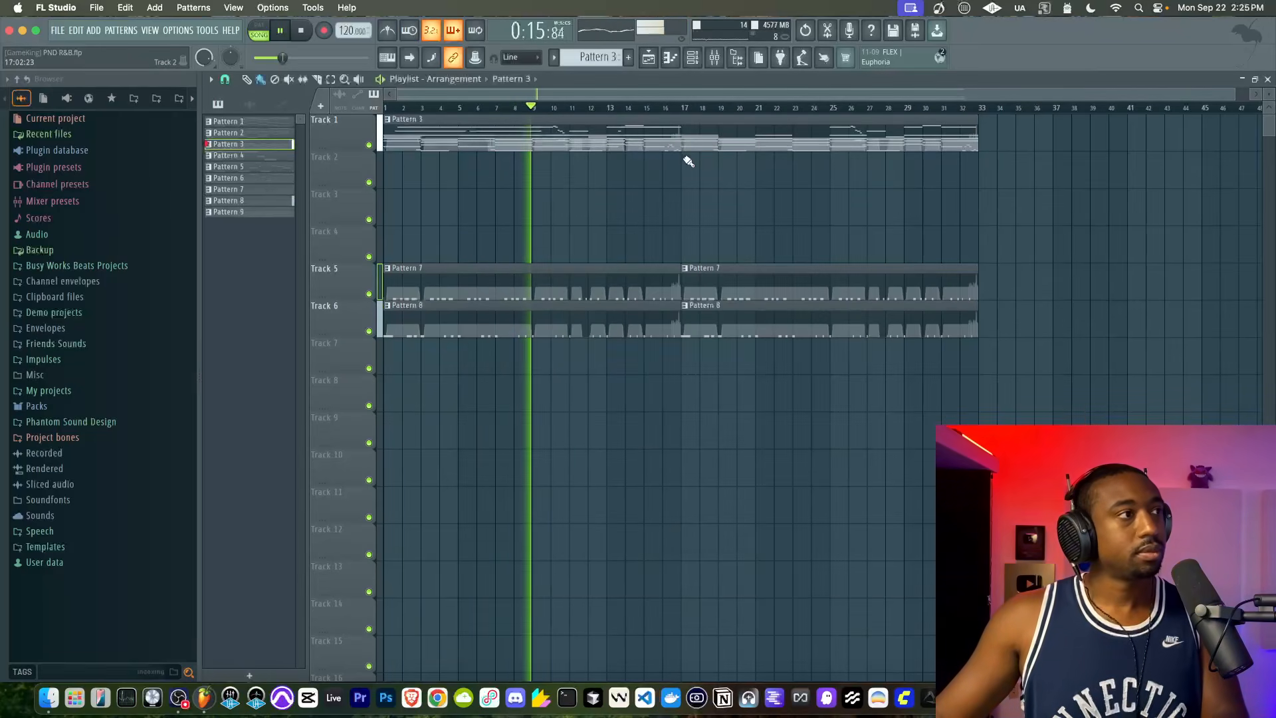
left_click(739, 63)
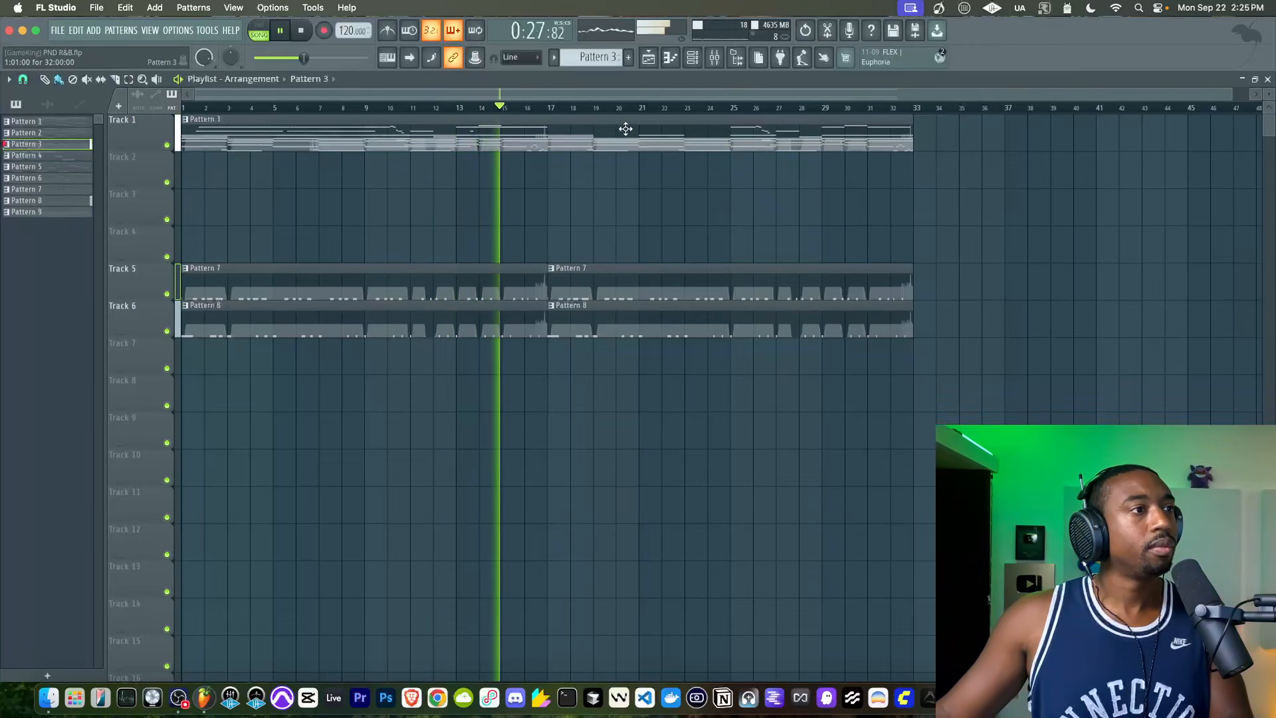
Unmute the MIC mixer track, show its effect chain and stop playback.
left_click(712, 58)
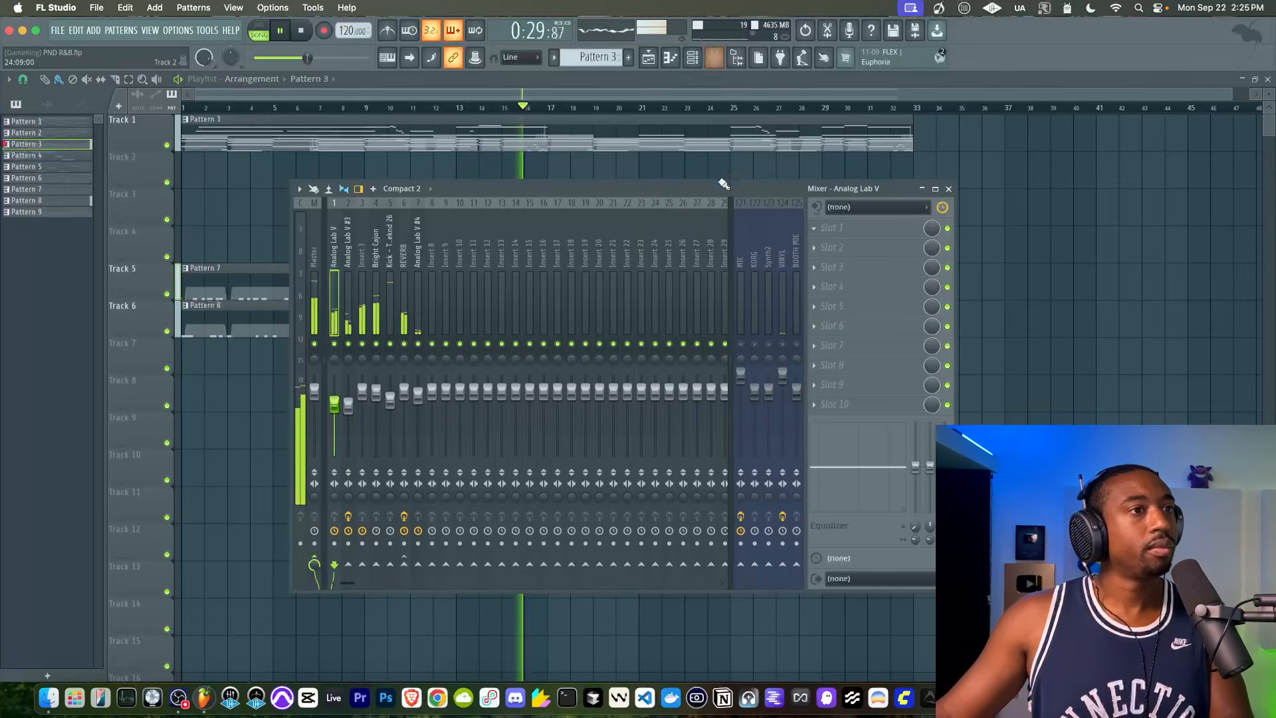
left_click(742, 343)
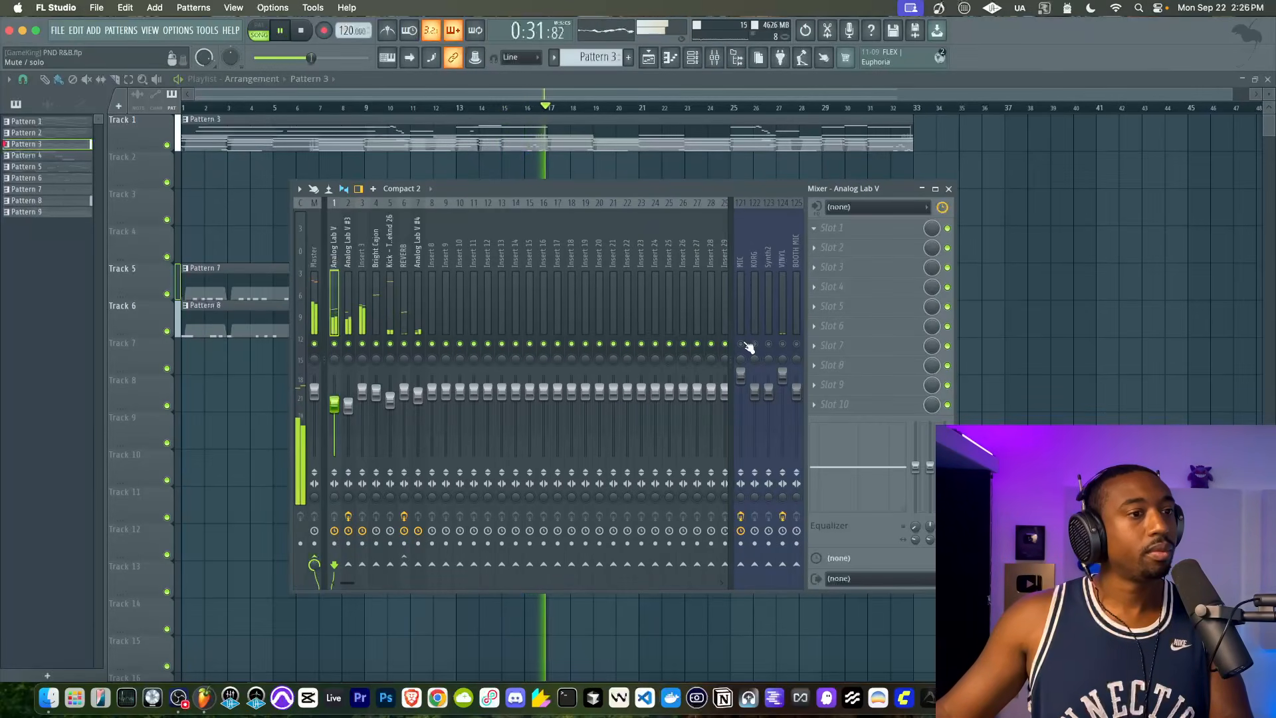
left_click(741, 305)
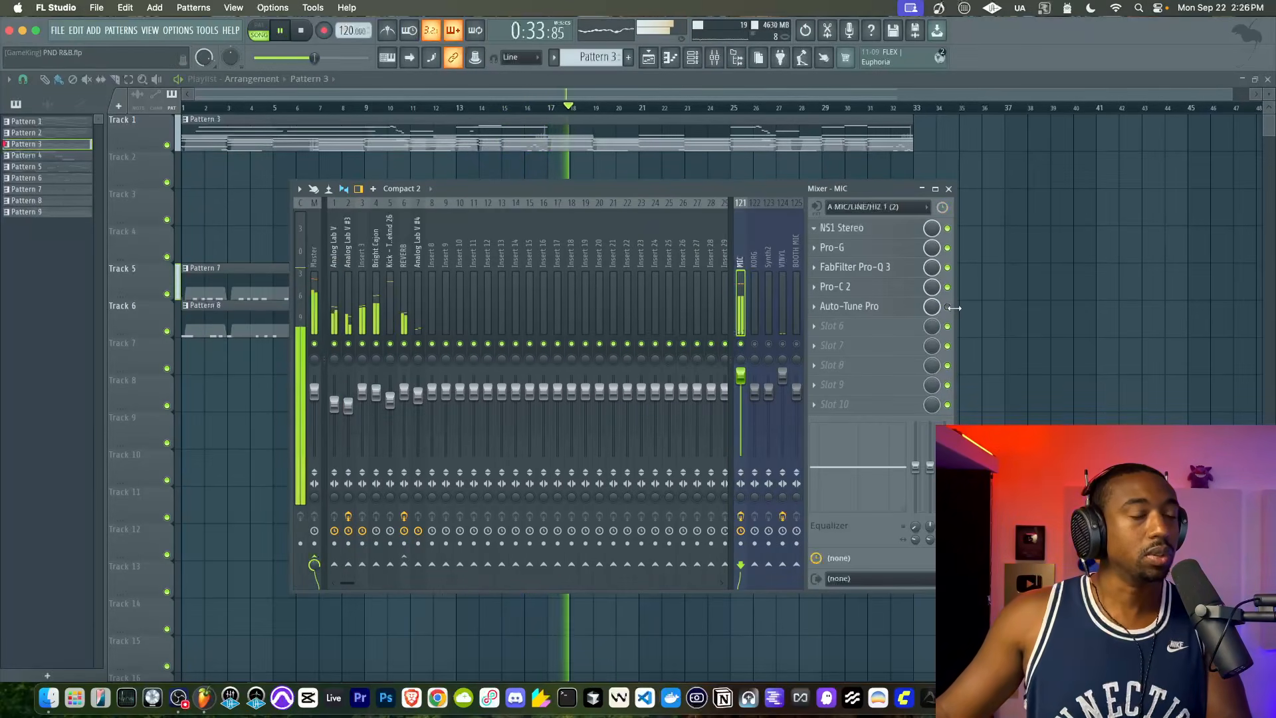
key("space")
Add a Scaler2 instrument channel to the channel rack.
left_click(692, 58)
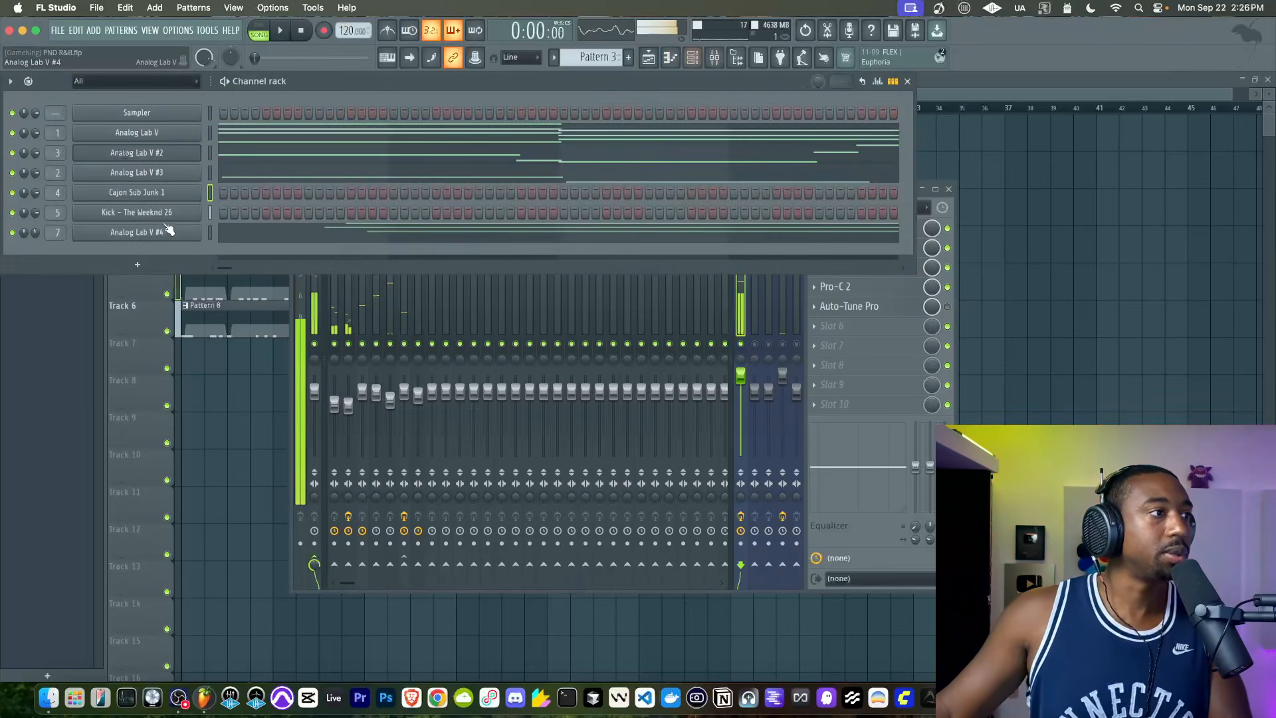
left_click(150, 268)
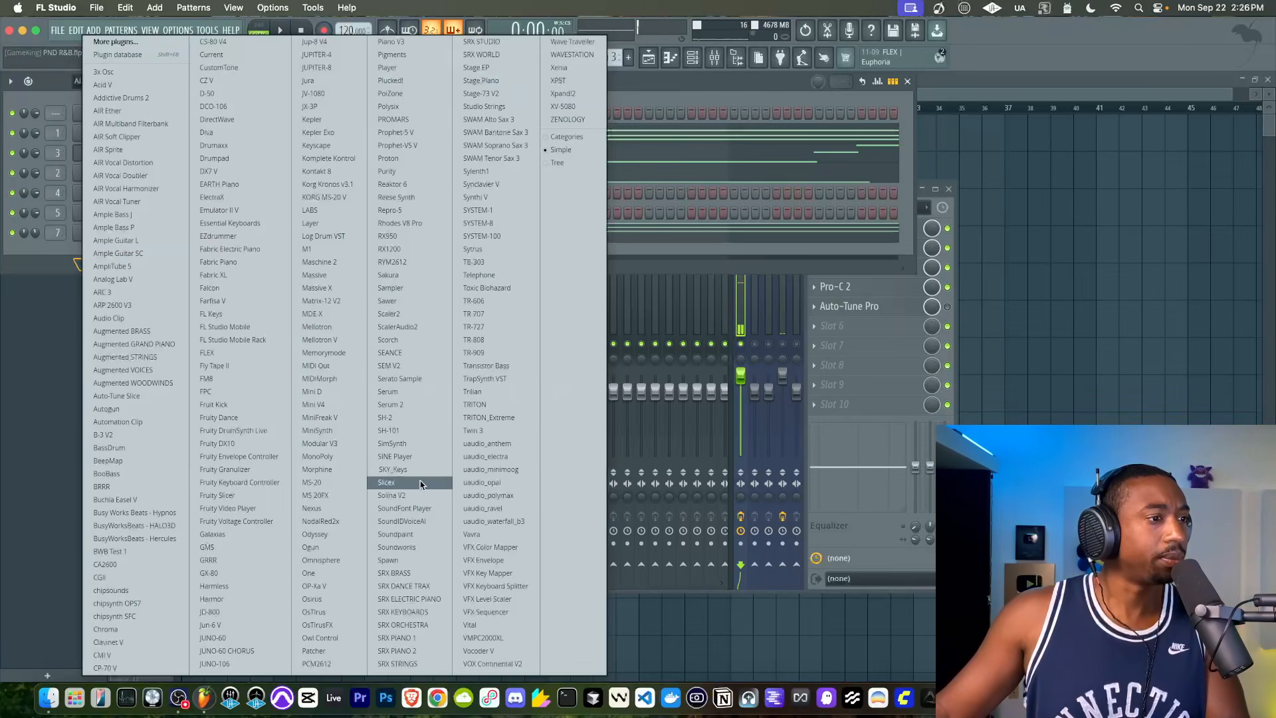
left_click(409, 315)
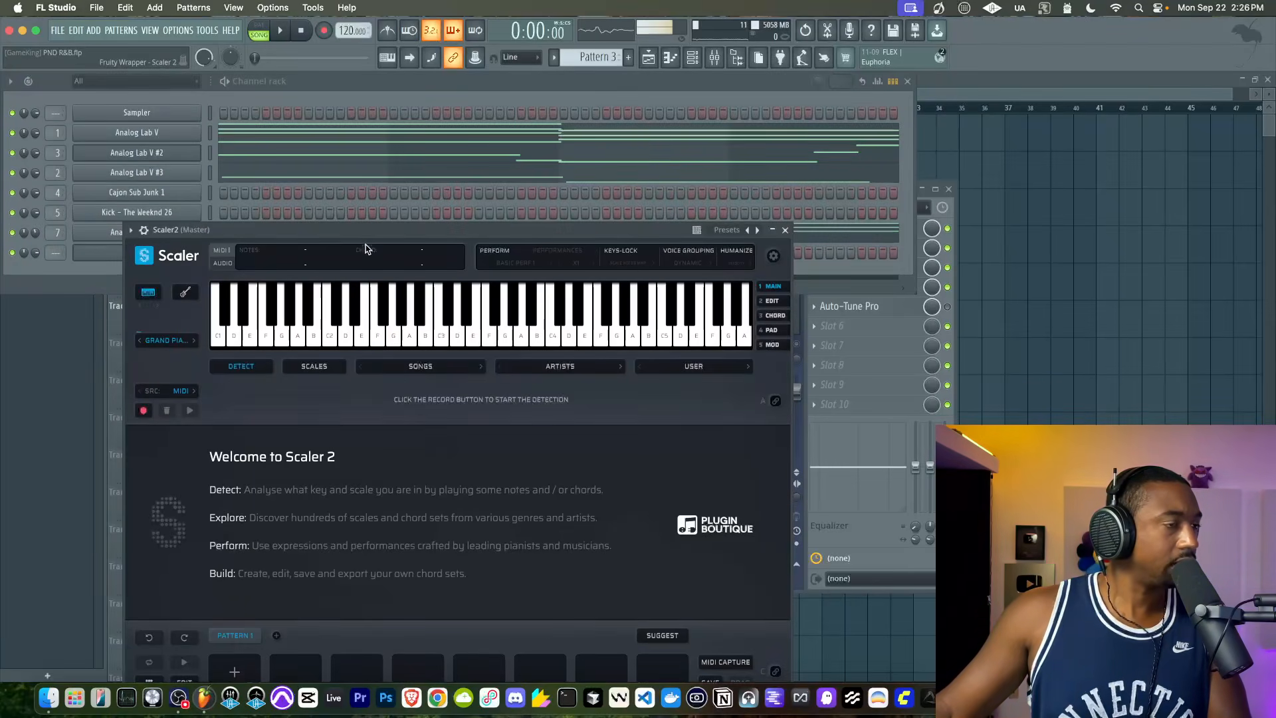
left_click_drag(365, 248, 368, 149)
Detect the song's scale in Scaler 2 from MIDI notes played over the arrangement, then close Scaler 2 and the channel rack.
key("space")
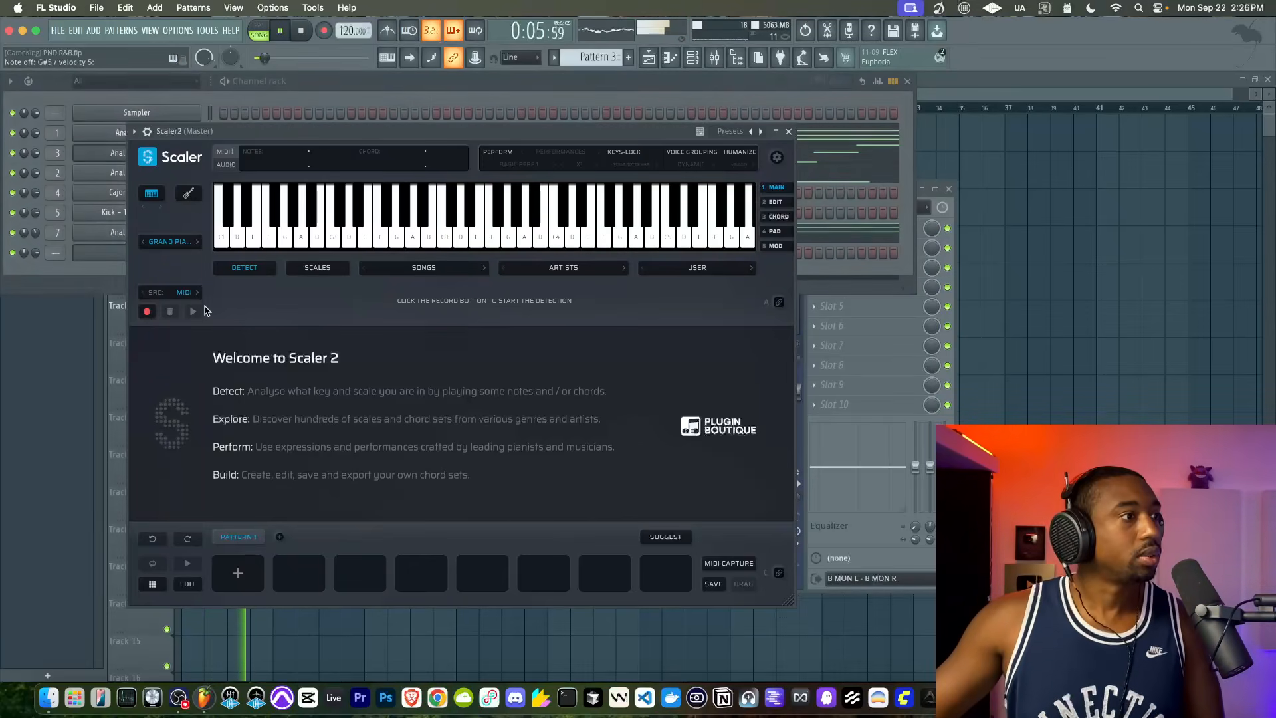
left_click(146, 312)
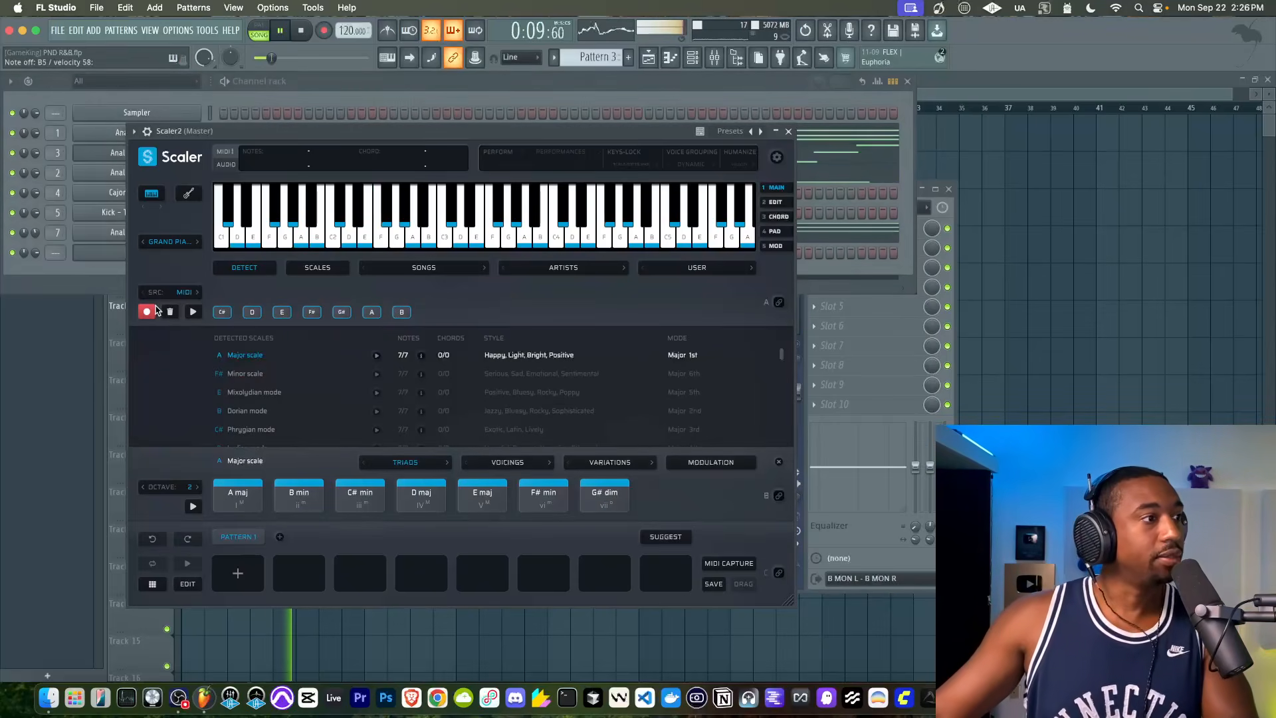
left_click(787, 131)
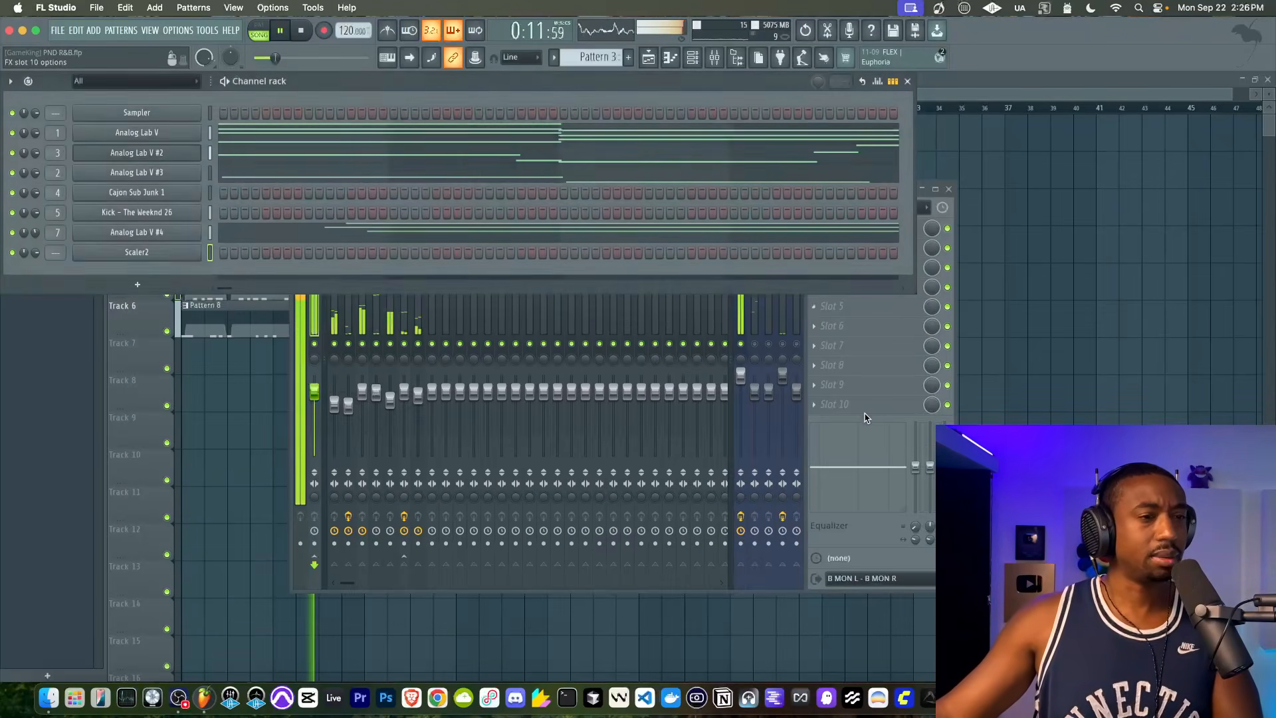
left_click(846, 495)
key("space")
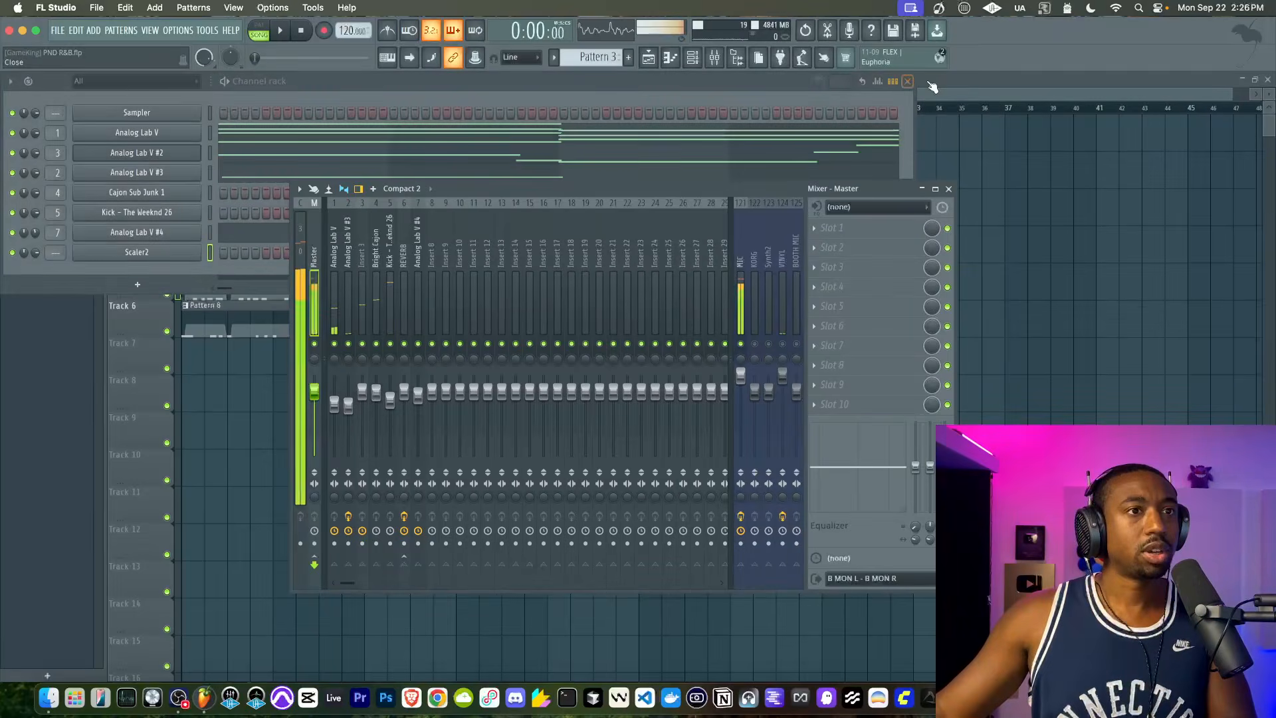
left_click(908, 81)
Open Auto-Tune Pro on the MIC mixer track and enable its Use Low Latency option.
key("space")
left_click(740, 255)
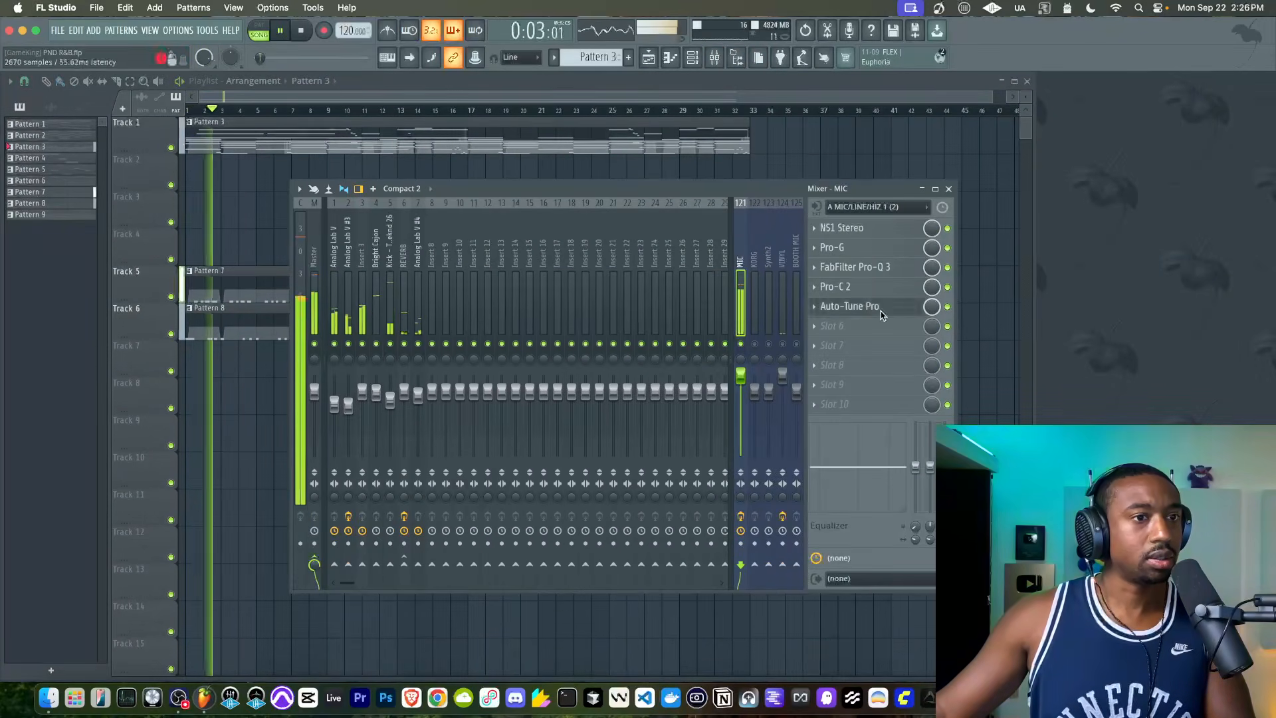
left_click(884, 309)
key("space")
left_click(747, 75)
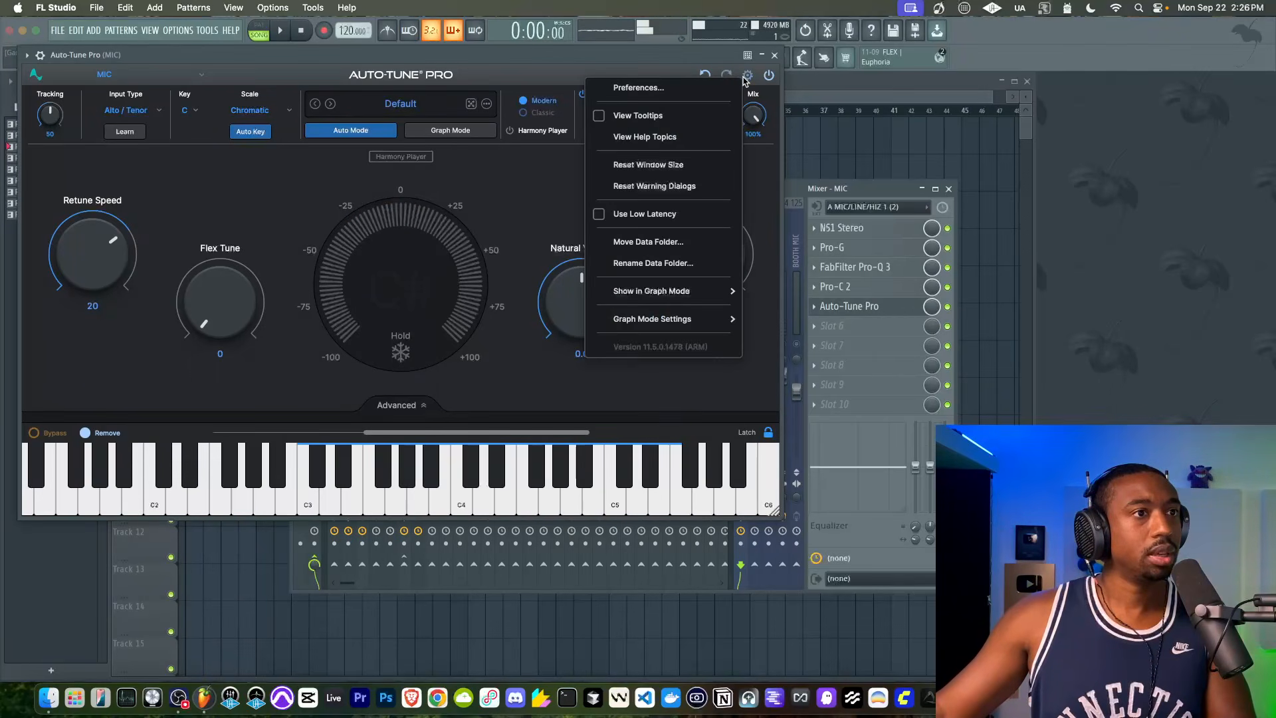
left_click(639, 214)
Set the Auto-Tune Pro key to F# and the scale to Minor.
left_click(185, 111)
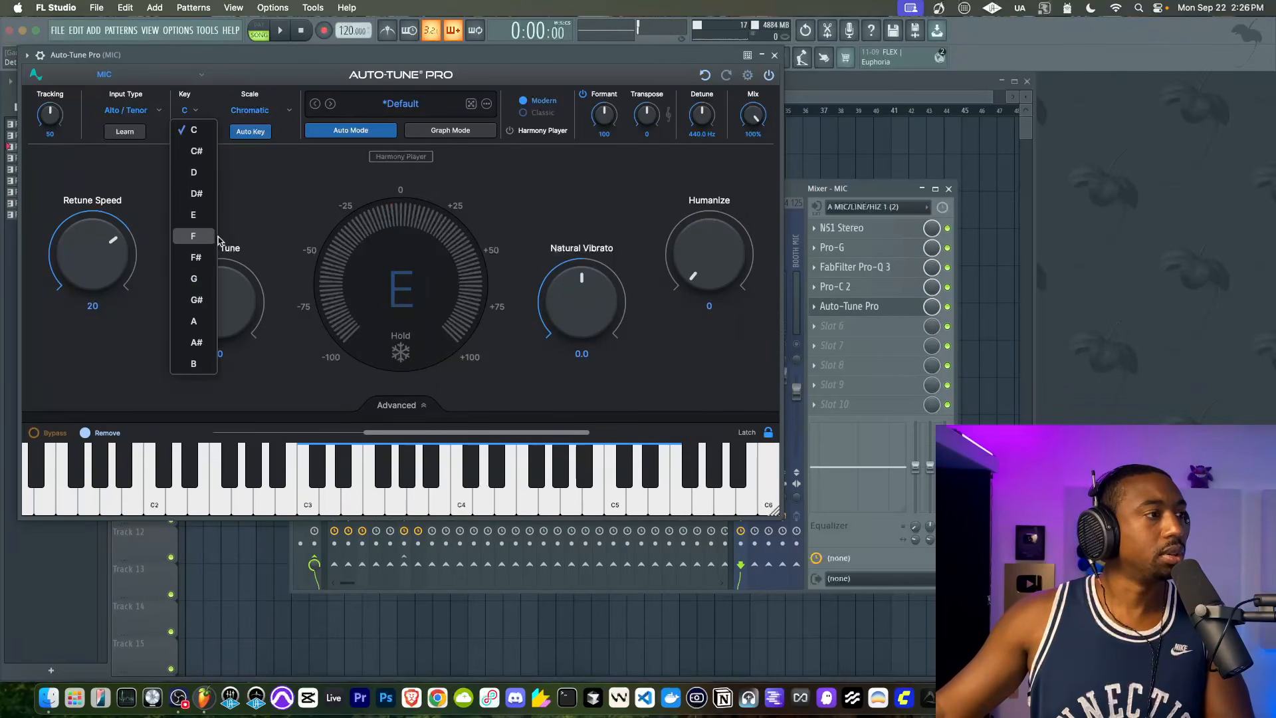
left_click(196, 257)
left_click(250, 110)
left_click(258, 170)
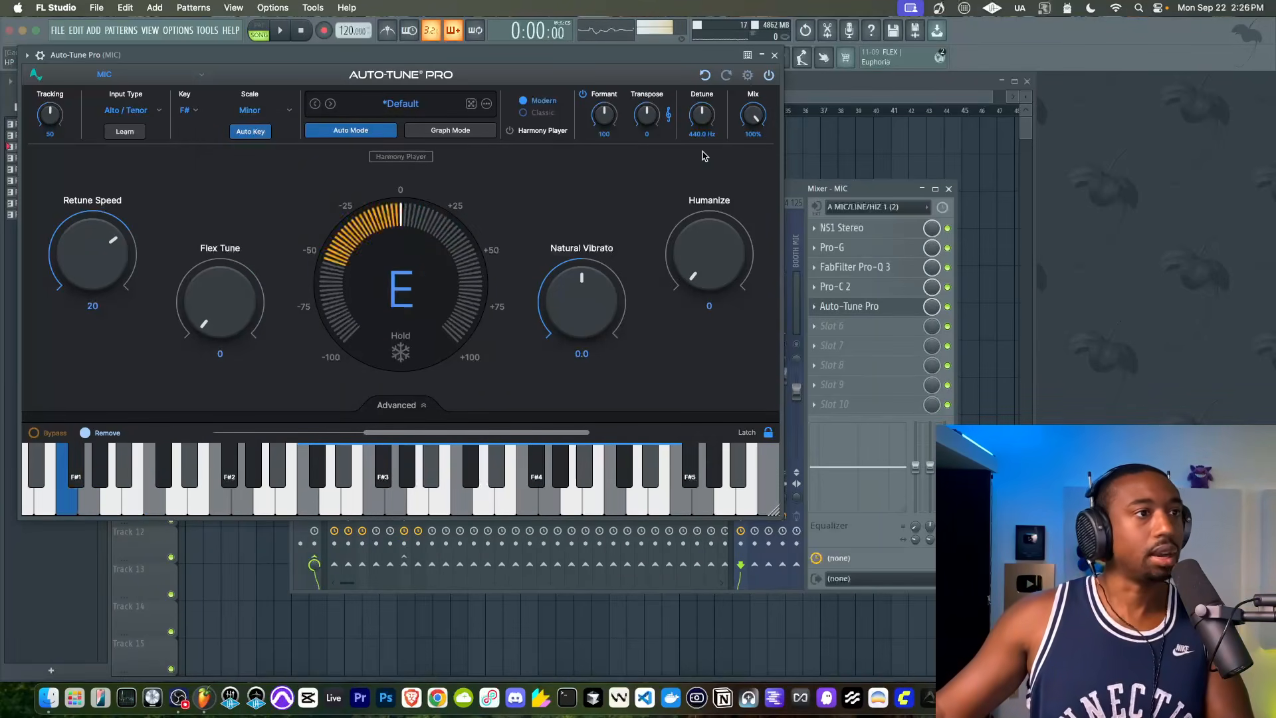
Try a Natural Vibrato of 0.7 and look at Graph Mode, returning to Auto Mode.
left_click_drag(593, 313, 562, 279)
left_click(412, 405)
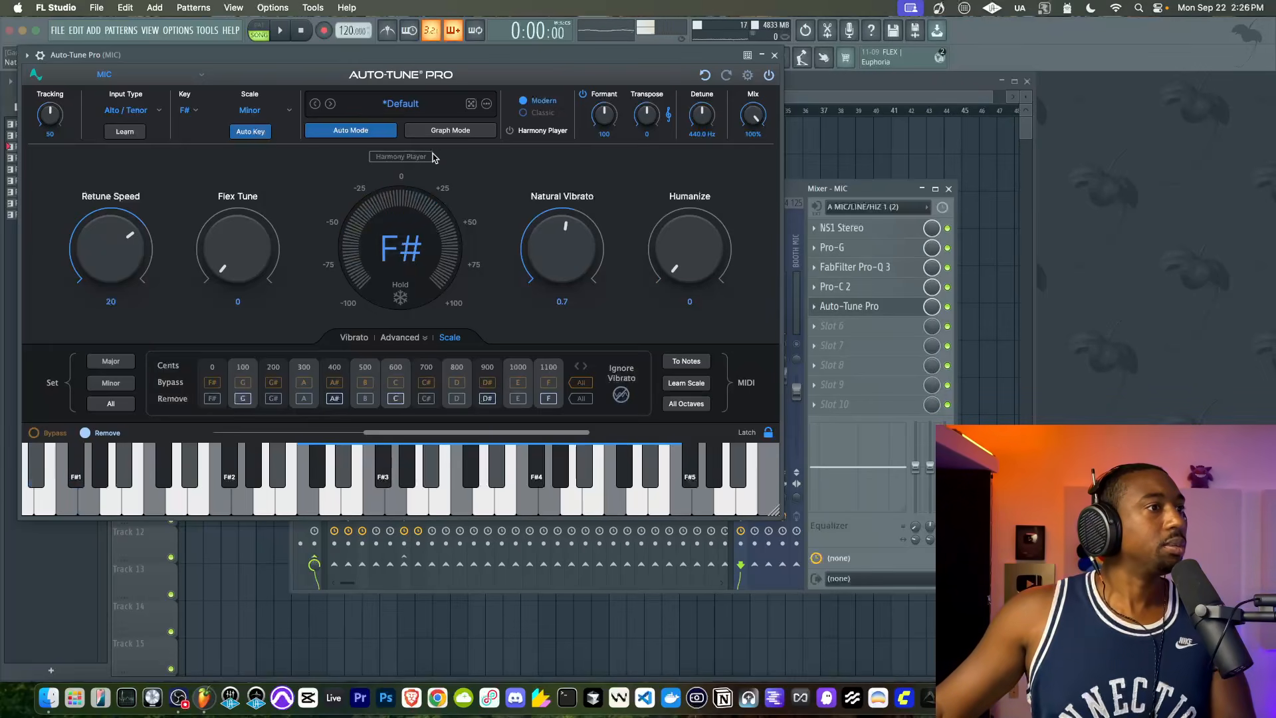
left_click(444, 132)
left_click(398, 376)
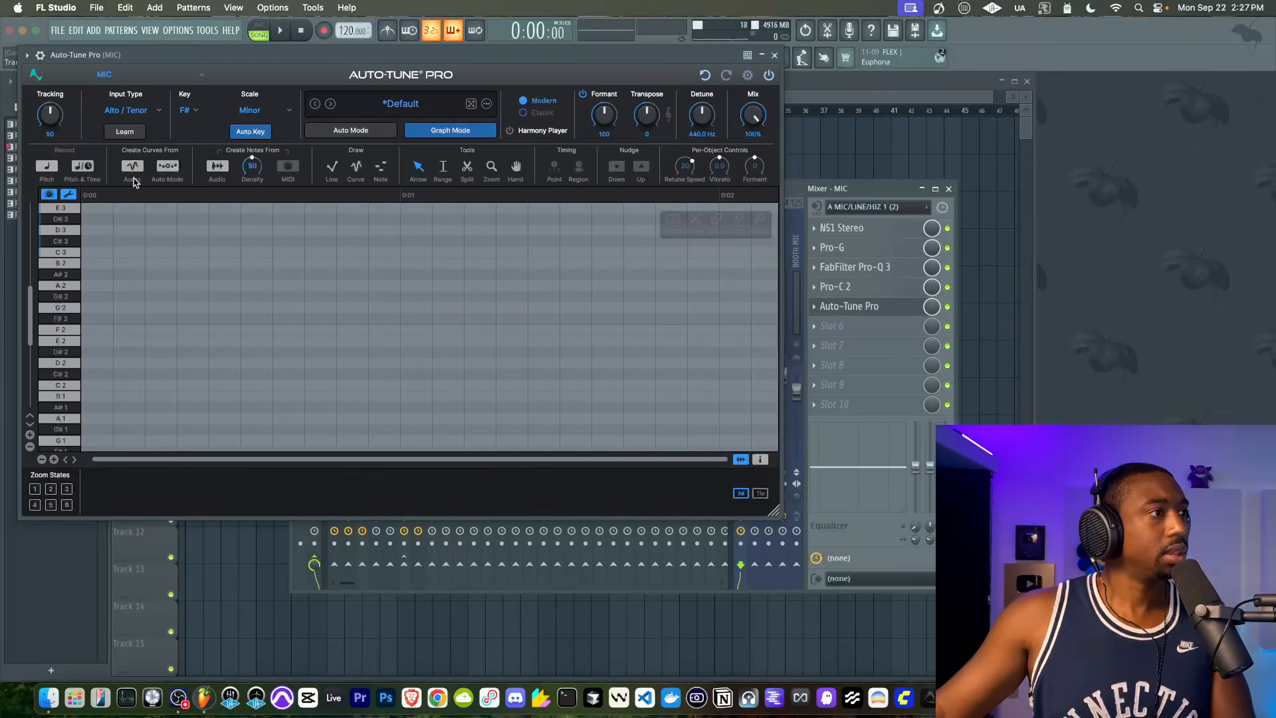
left_click(370, 131)
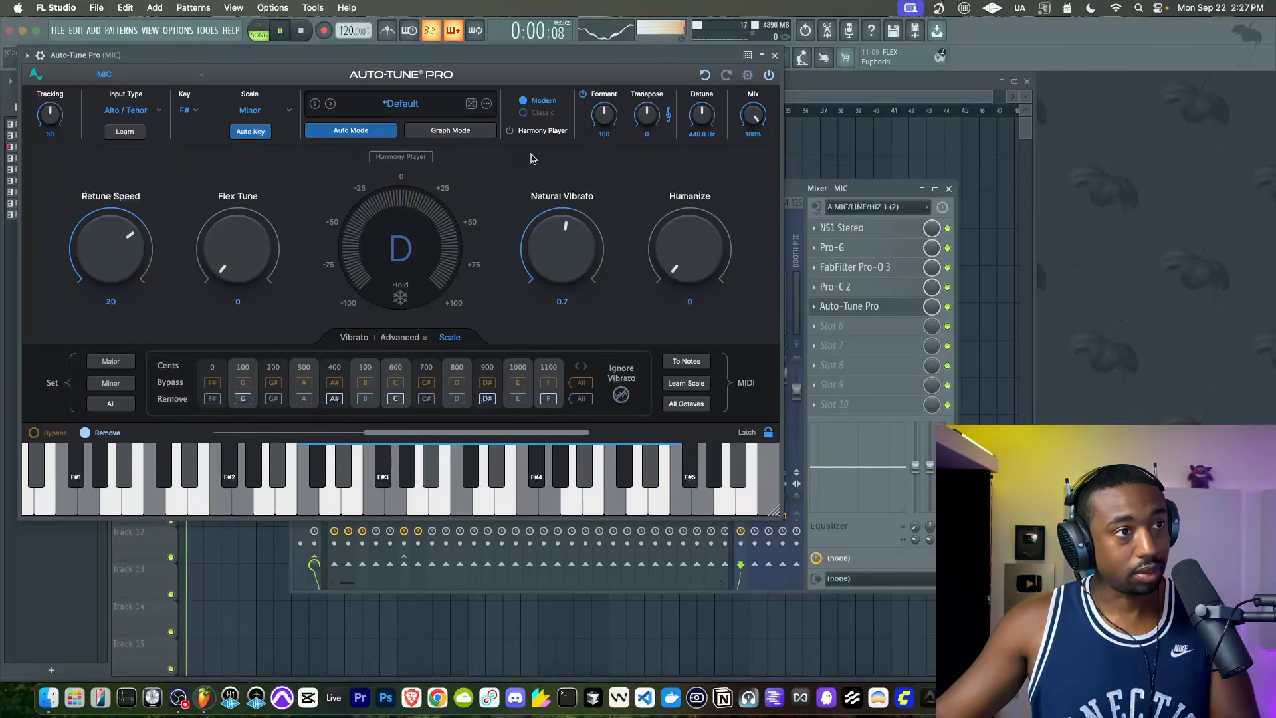
key("space")
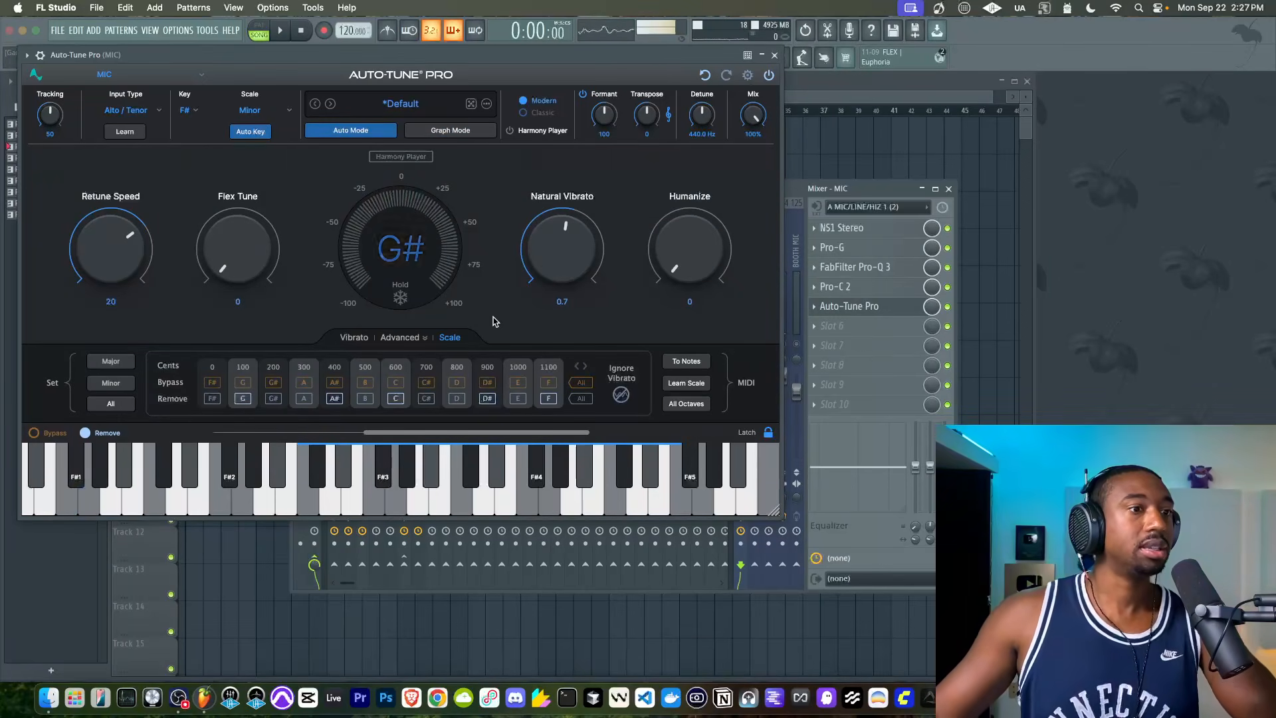
Show Auto-Tune Pro's vibrato settings and set Natural Vibrato to -12.0.
left_click(402, 337)
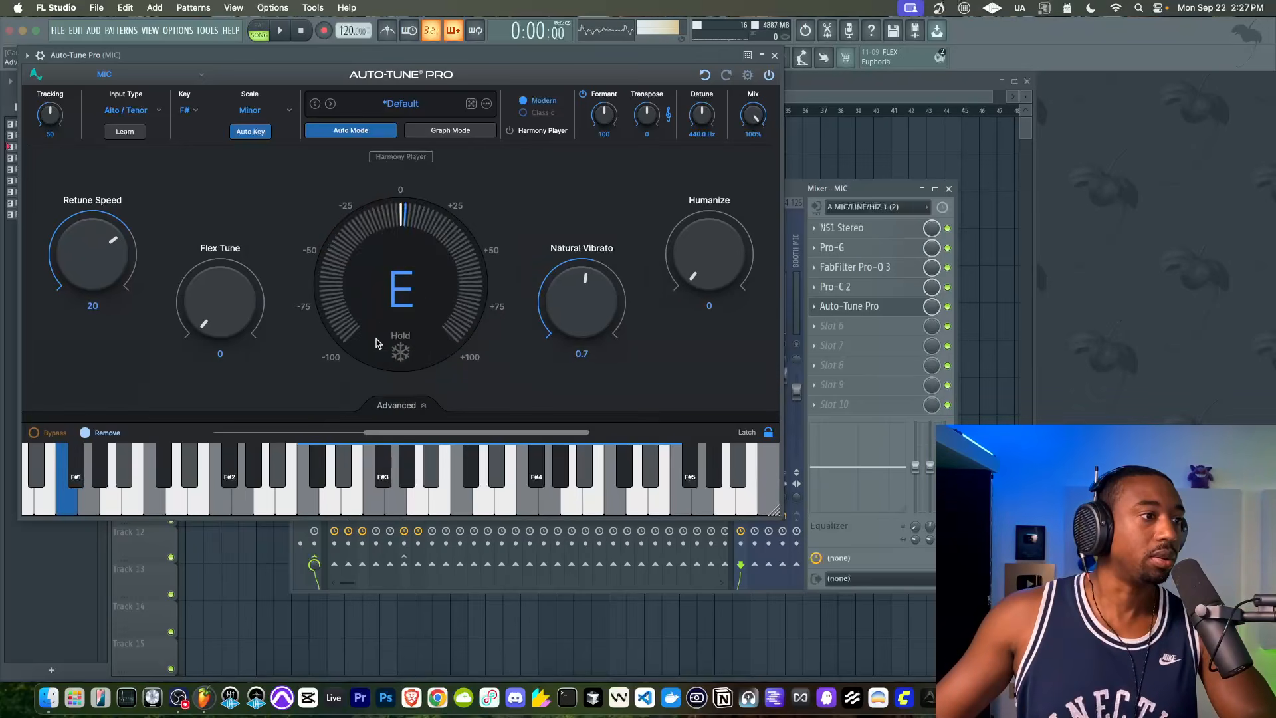
left_click(402, 404)
left_click(353, 337)
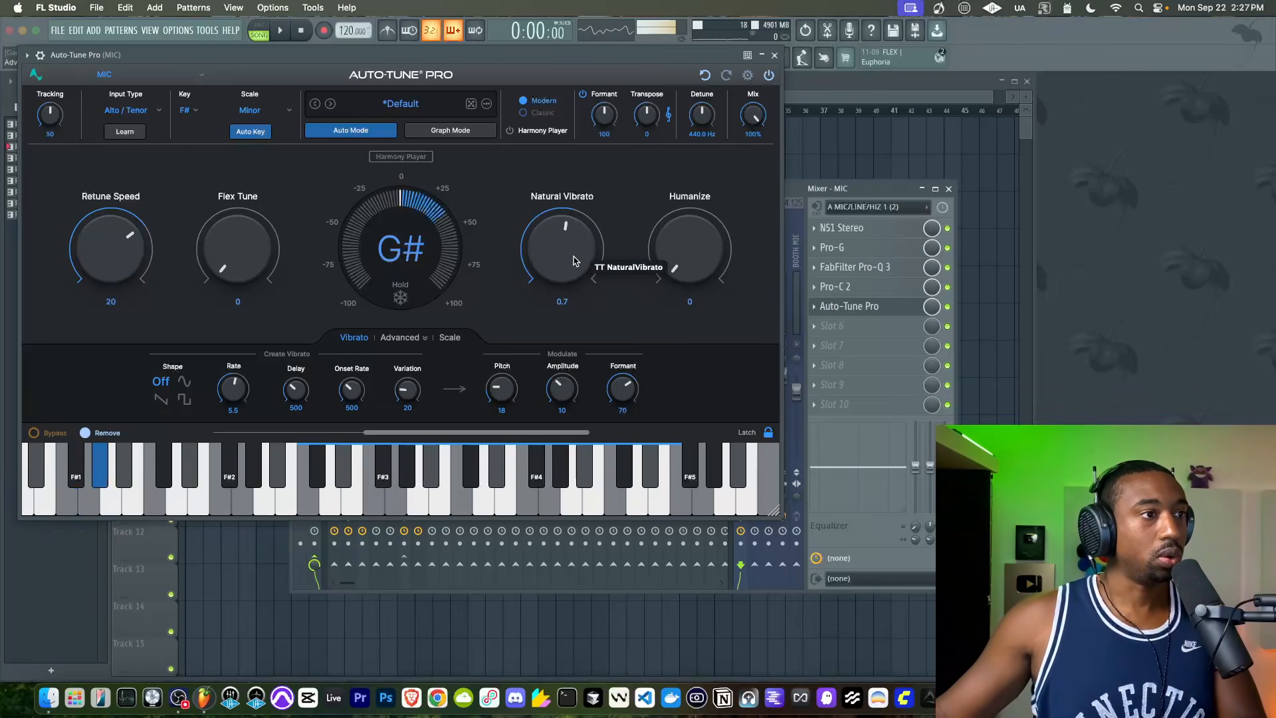
left_click_drag(574, 261, 560, 253)
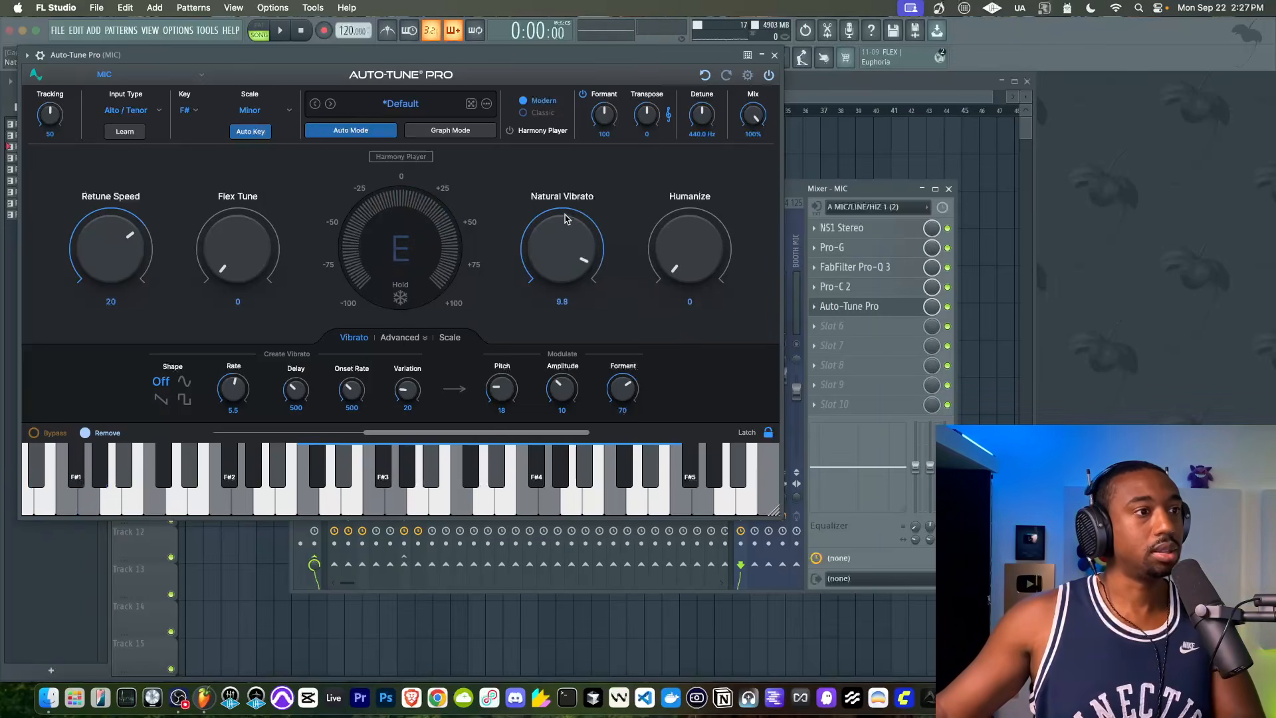
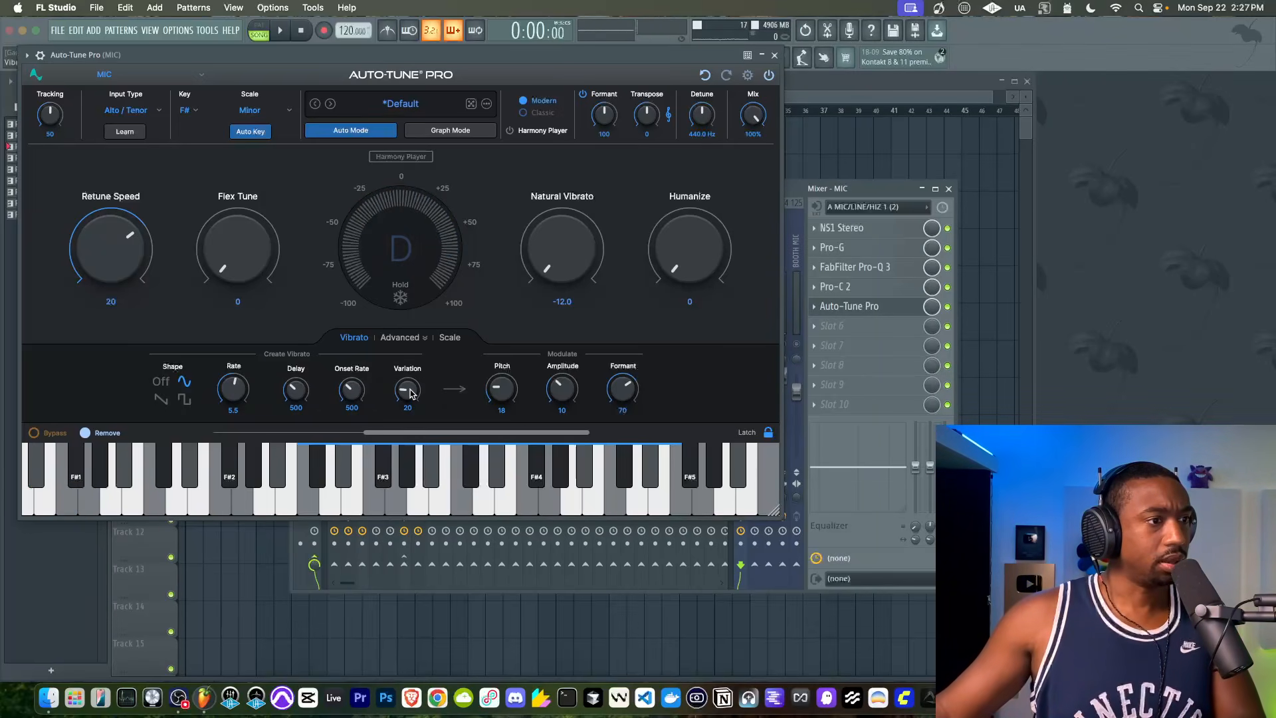
Set the vibrato Variation to 0 and its Pitch modulation to 29, and raise Natural Vibrato to 6.4.
left_click_drag(407, 396, 409, 352)
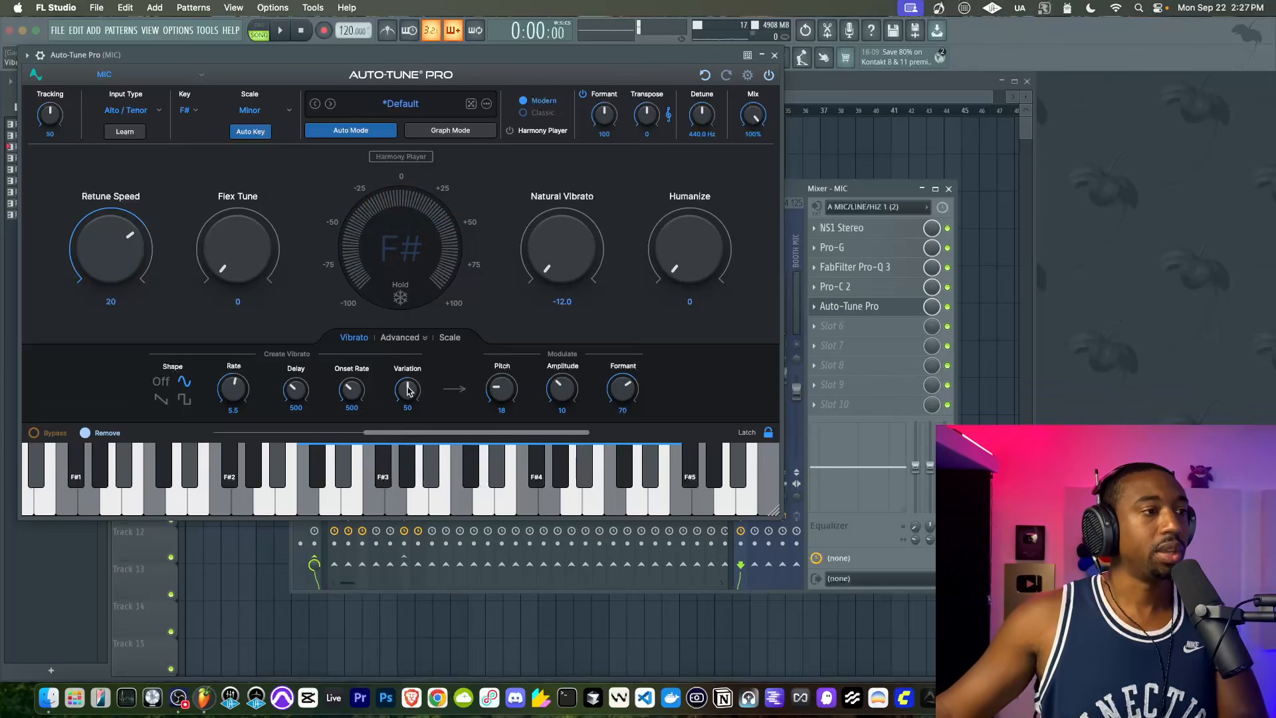
left_click_drag(408, 390, 386, 485)
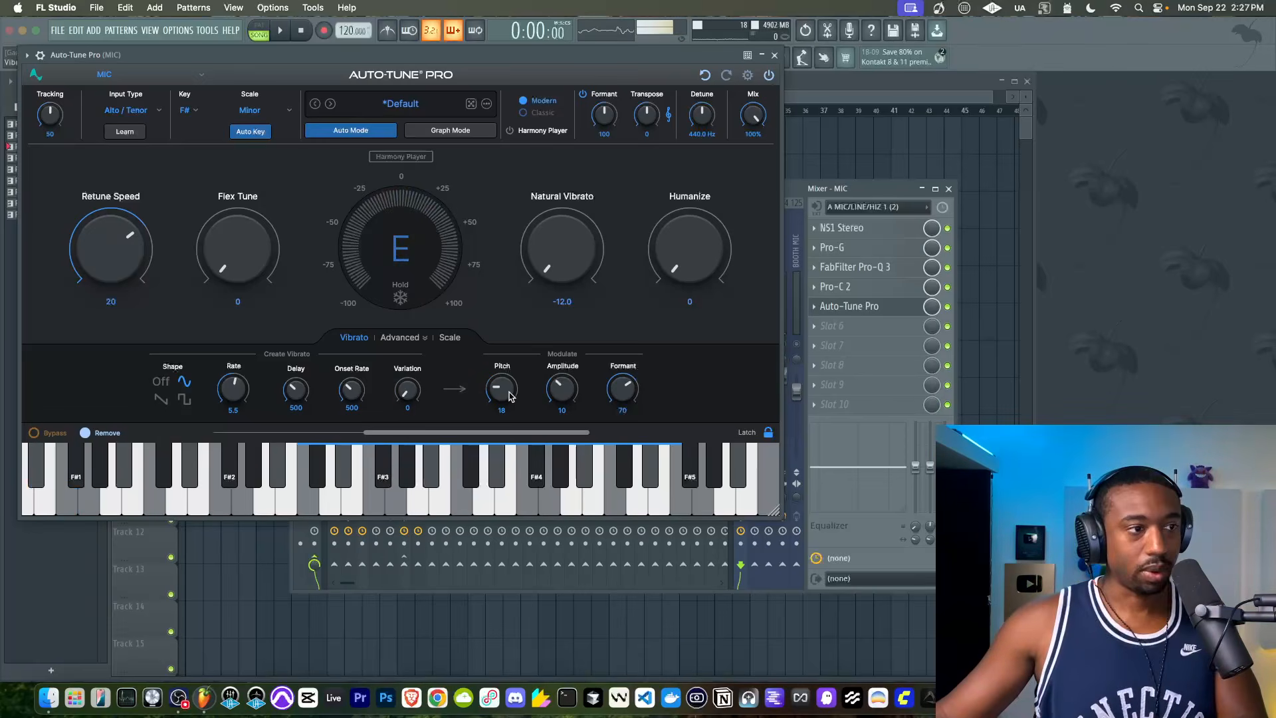
left_click_drag(503, 390, 518, 315)
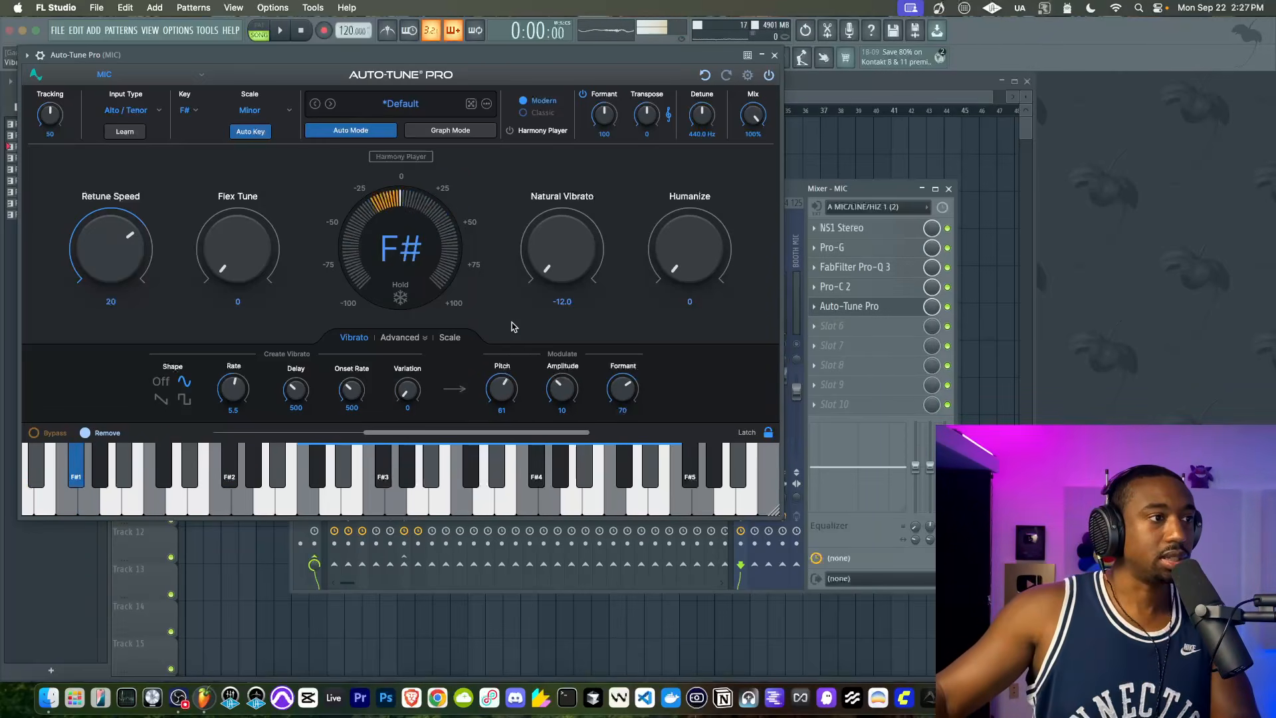
left_click_drag(508, 387, 500, 417)
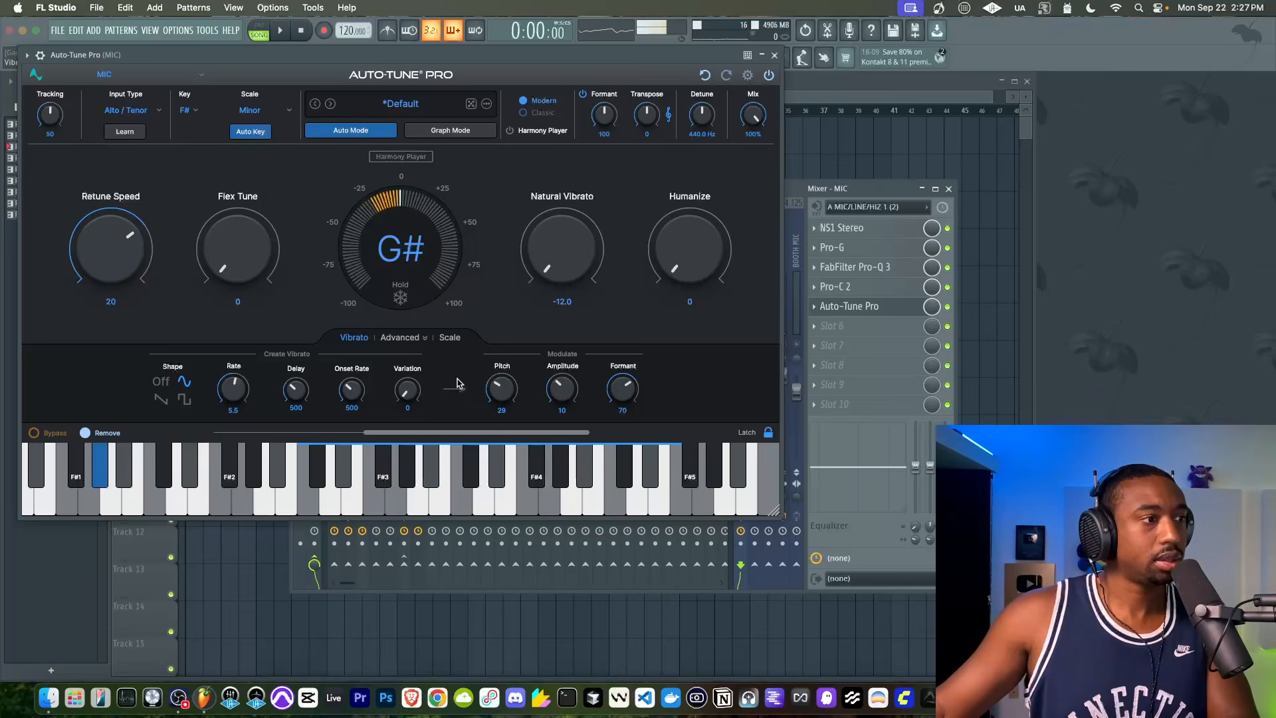
left_click_drag(562, 279, 570, 263)
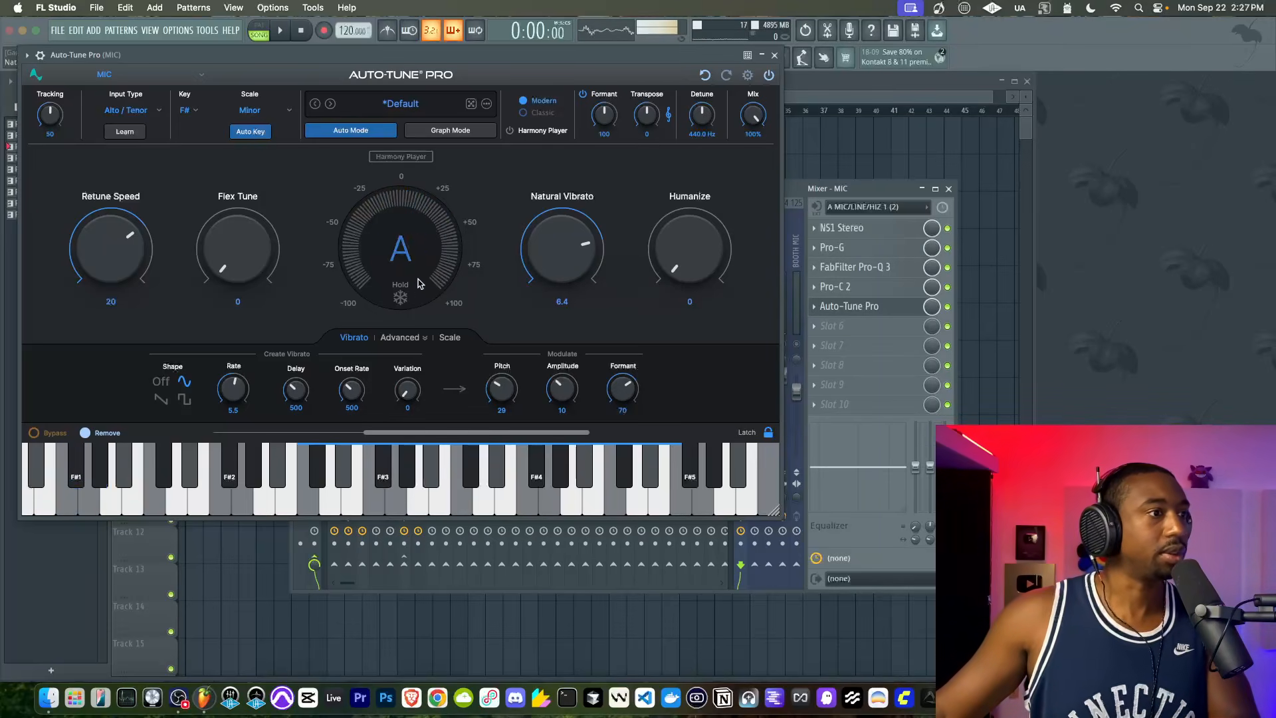
Set the vibrato Rate to 5.7 and Delay to 0, trying a Variation of 42 before returning it to 0.
left_click_drag(232, 382, 296, 401)
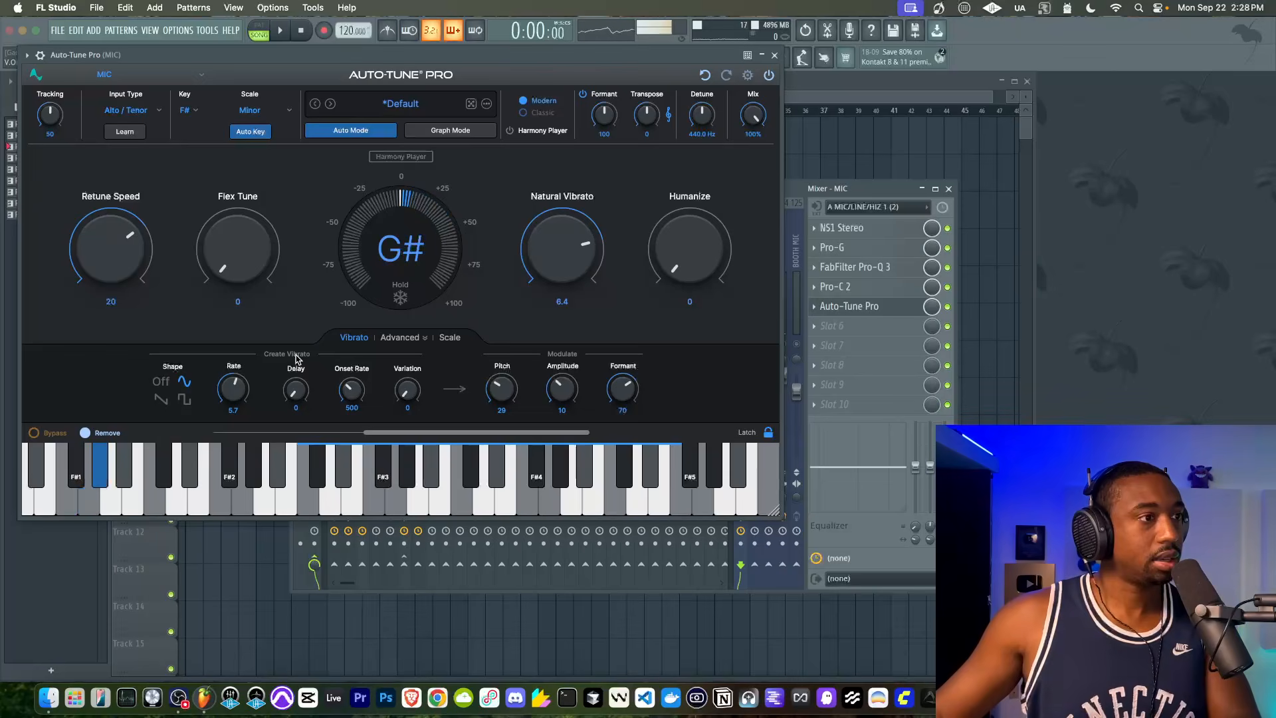
left_click_drag(407, 388, 388, 325)
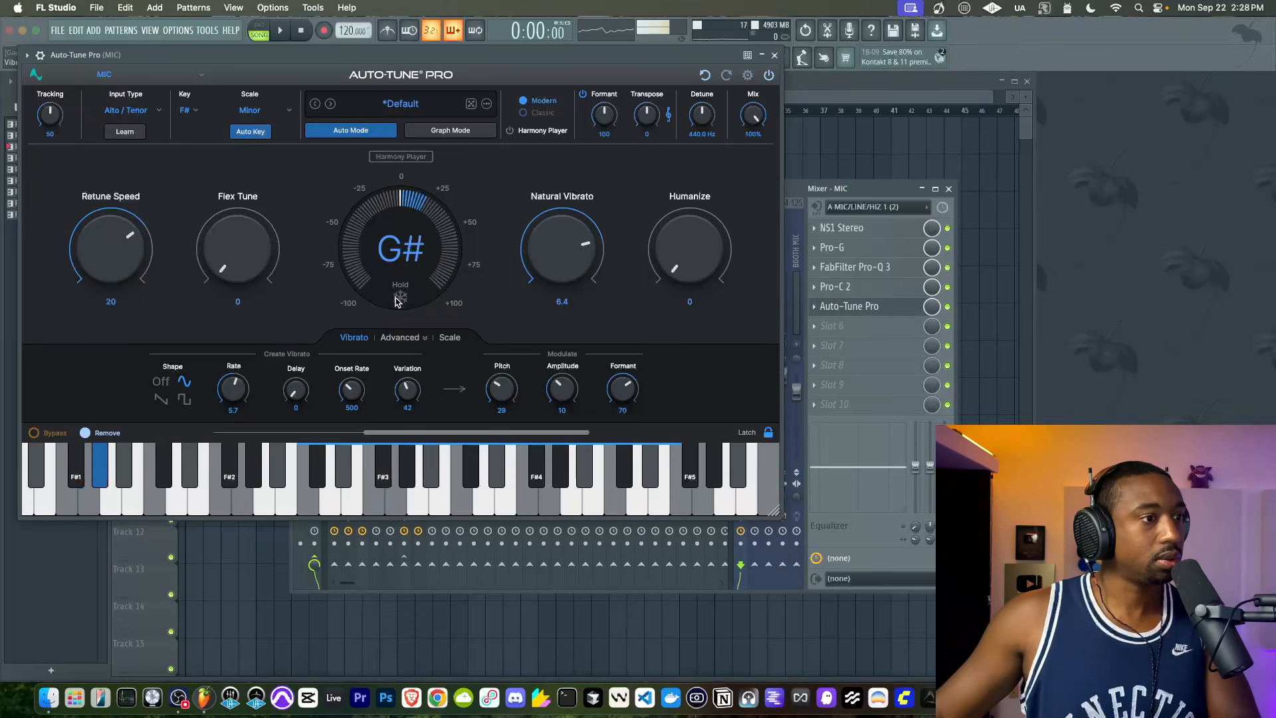
left_click_drag(415, 392, 344, 461)
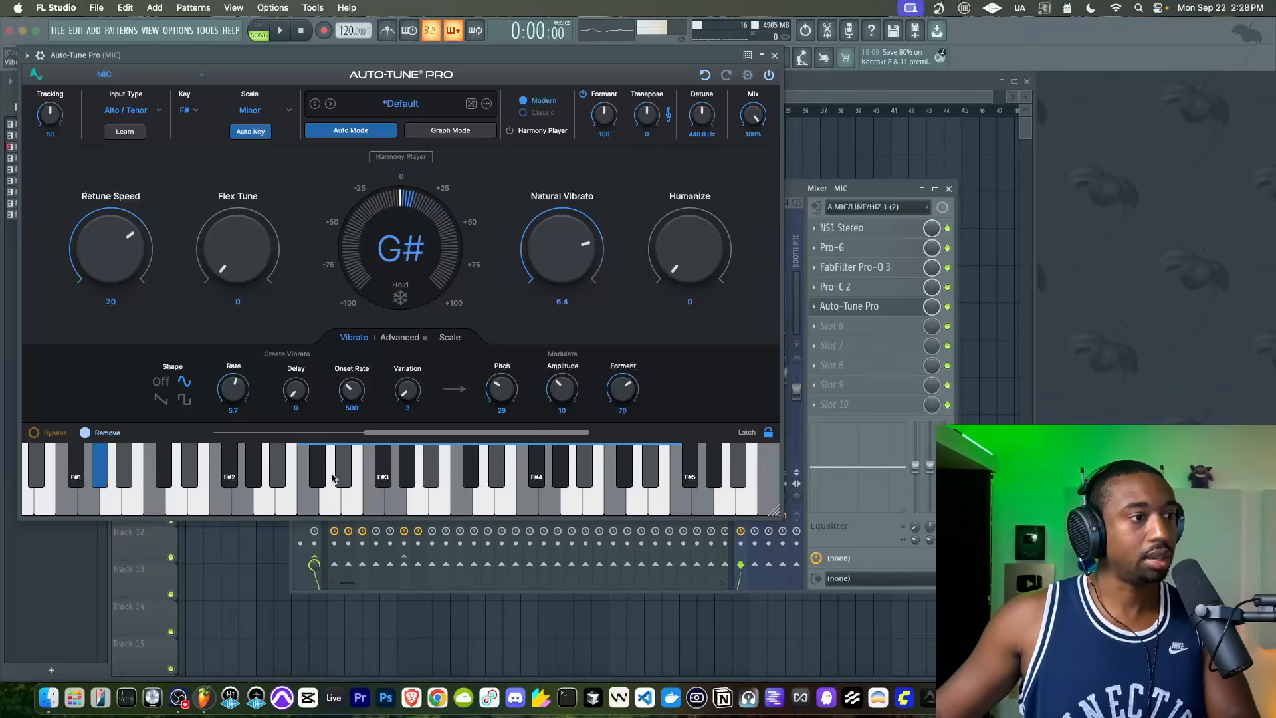
left_click_drag(402, 389, 392, 403)
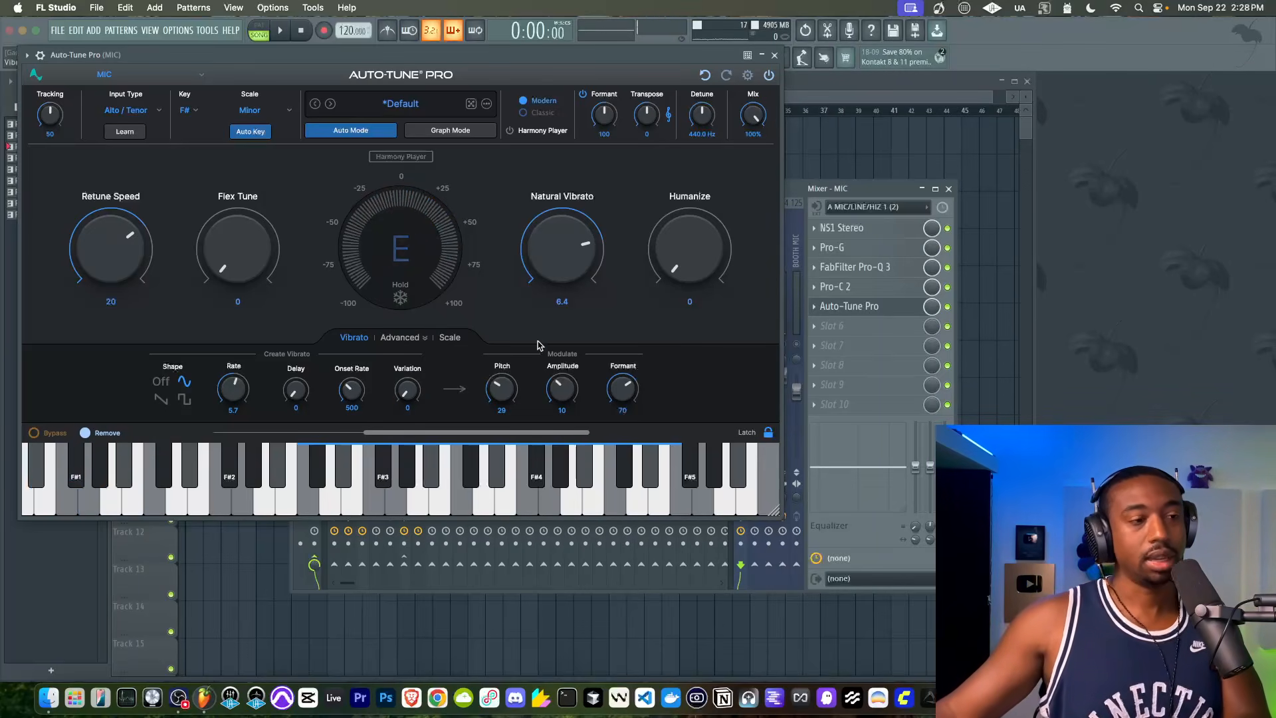
Set Natural Vibrato to -12.0 in the simple view and return to the advanced vibrato controls.
left_click(413, 340)
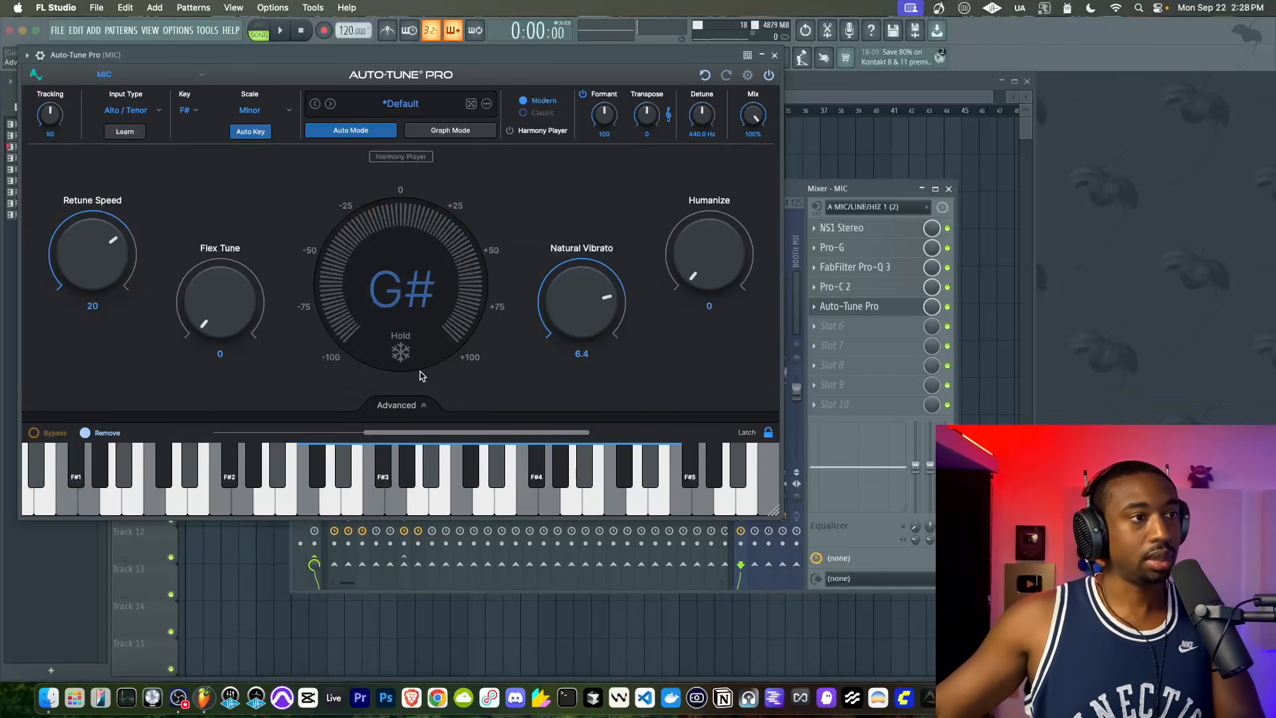
left_click_drag(560, 301, 460, 437)
left_click_drag(512, 335, 513, 393)
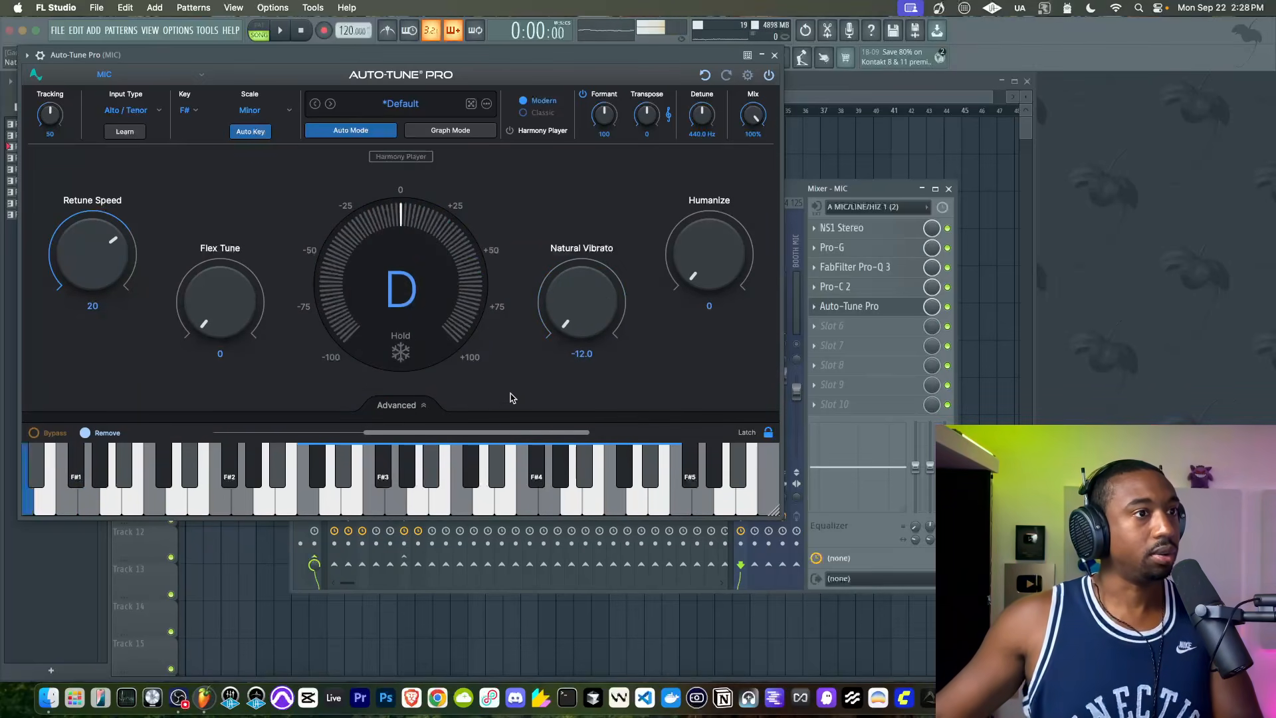
left_click(397, 405)
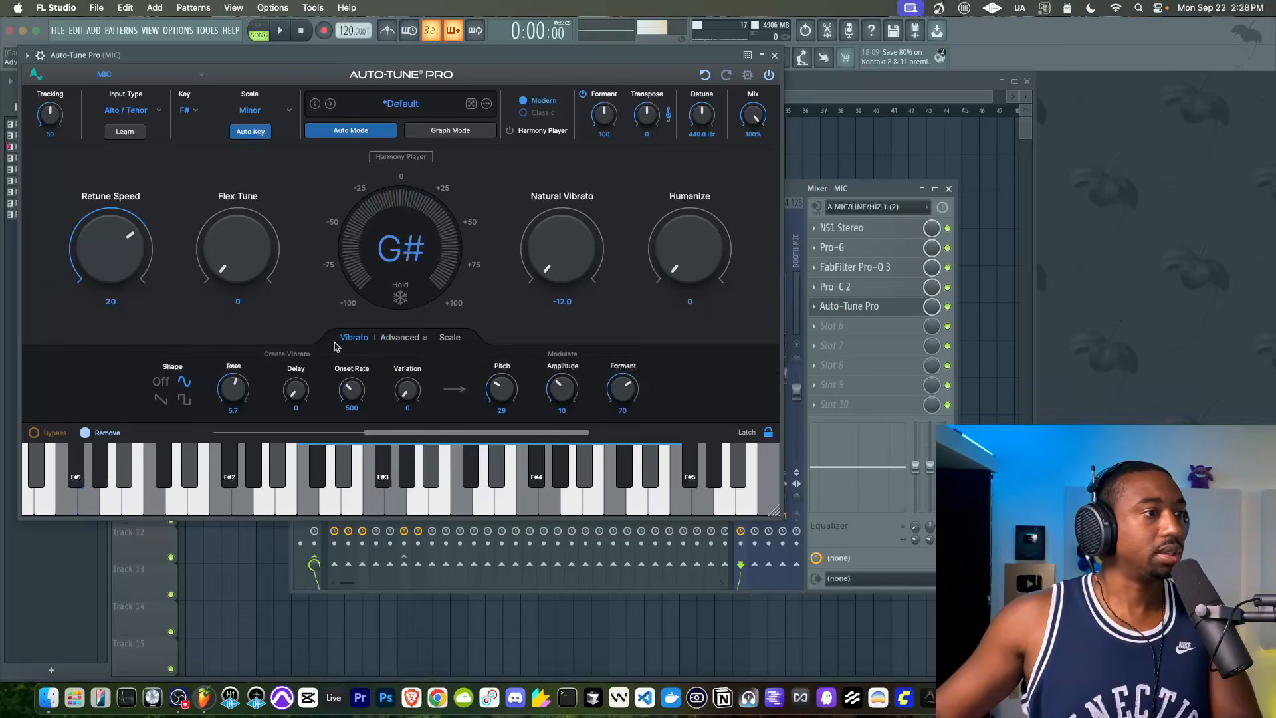
Set Natural Vibrato to 2.2 and the vibrato Pitch modulation to 48 while the beat plays.
left_click_drag(577, 249, 564, 151)
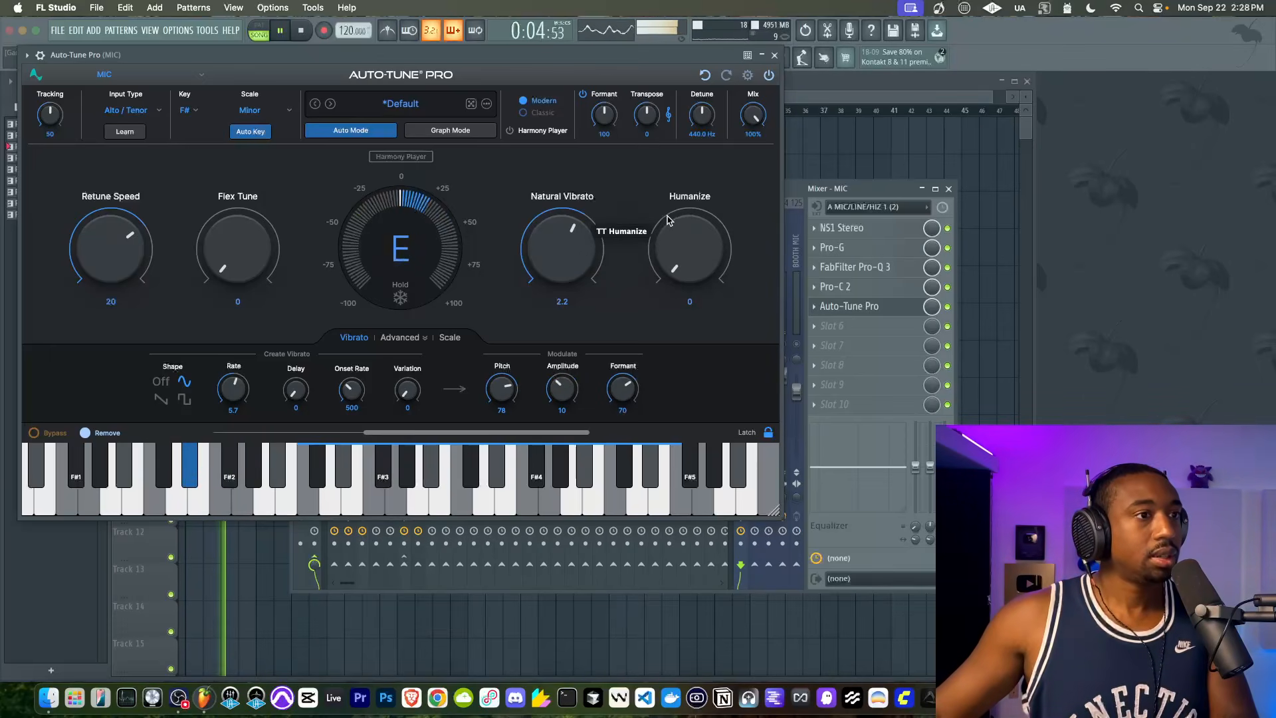
left_click_drag(502, 389, 500, 428)
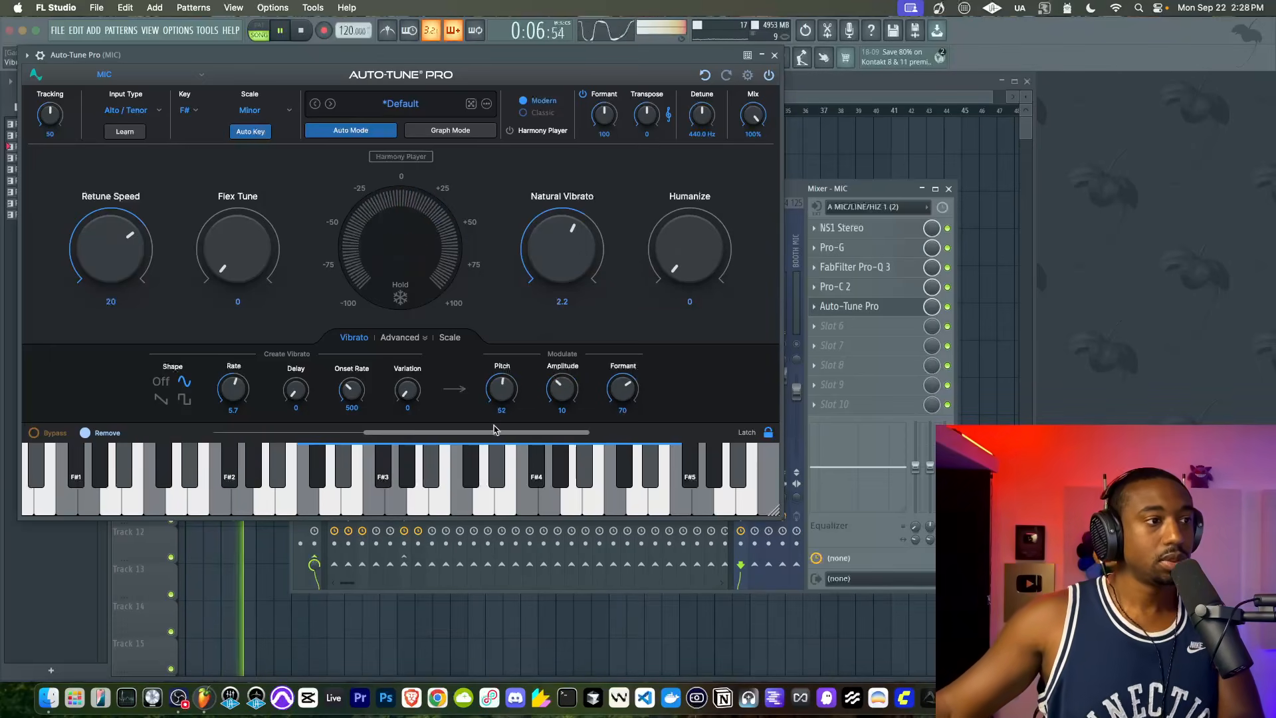
key("space")
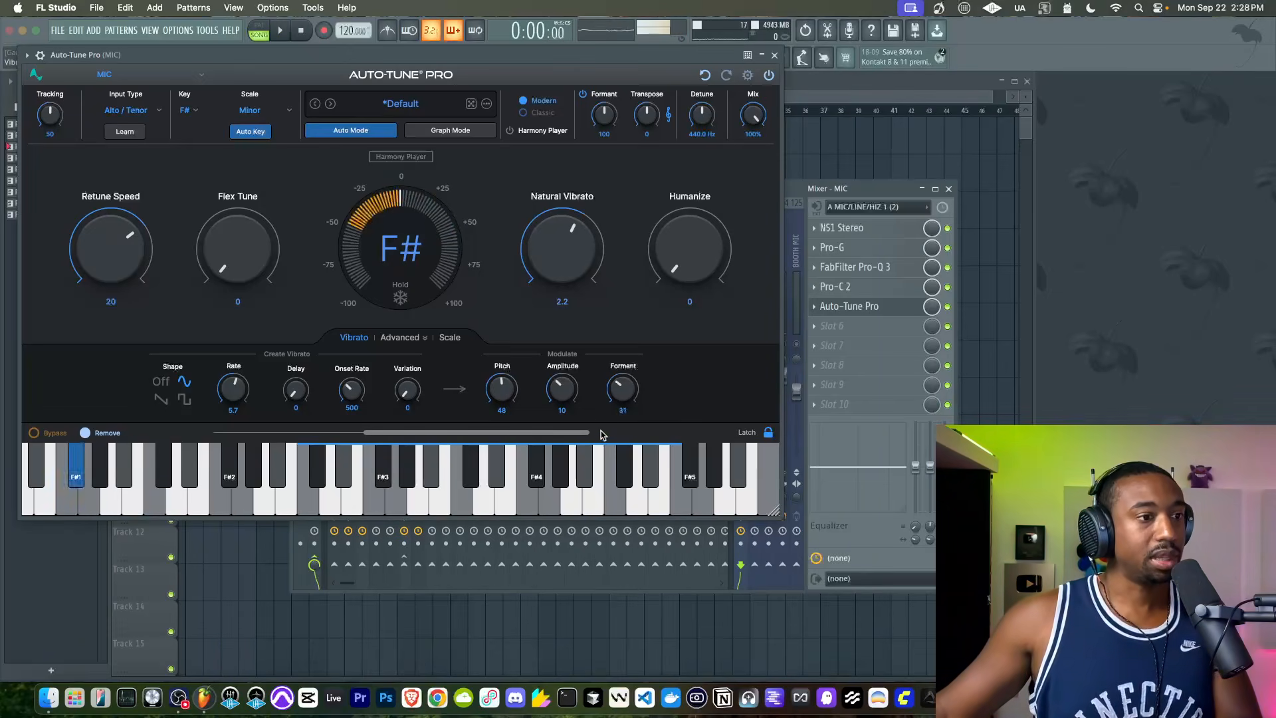
Set the vibrato's Formant modulation to 70, turn off formant correction, and lower Natural Vibrato to -5.7 while testing with playback.
left_click_drag(622, 390, 629, 340)
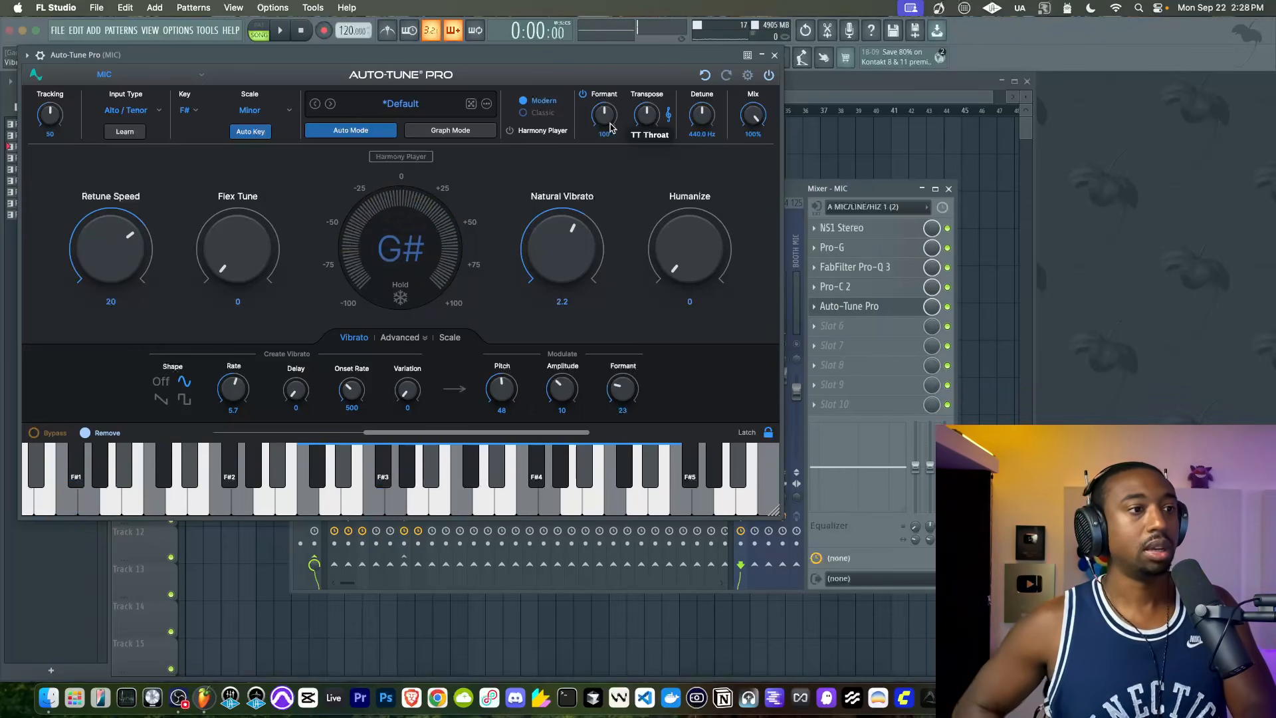
left_click_drag(608, 408, 619, 397)
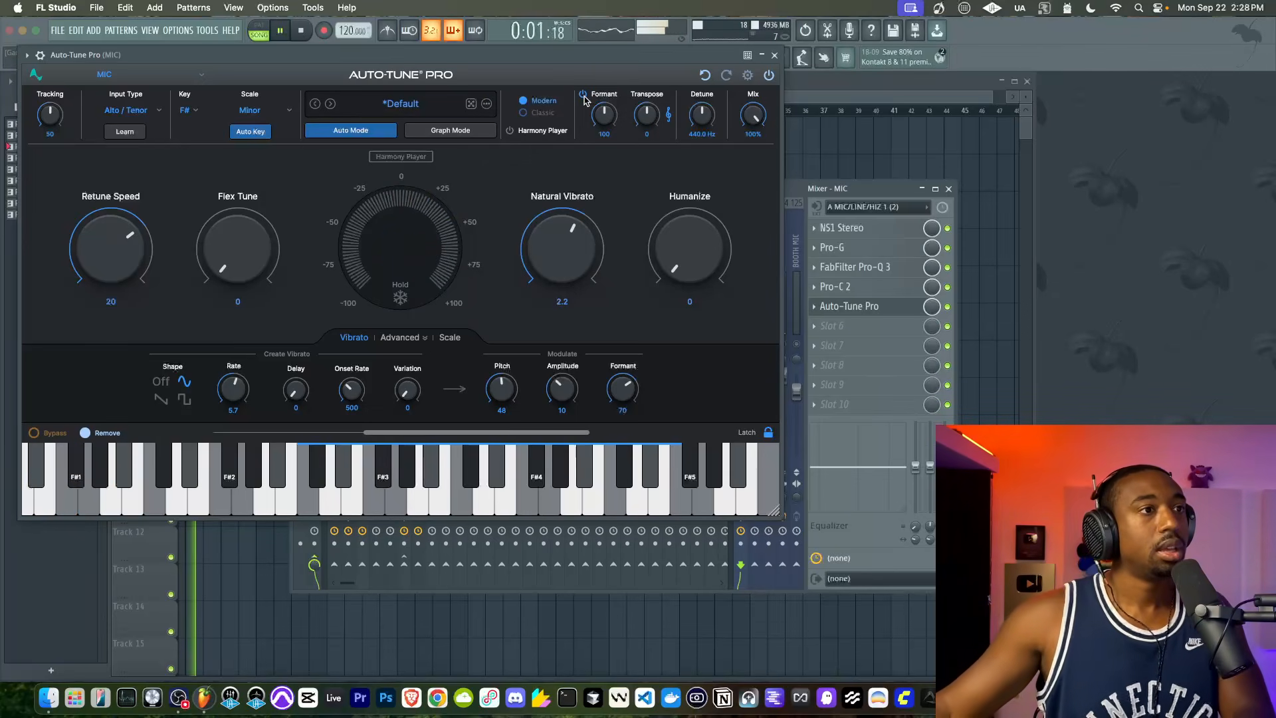
key("space")
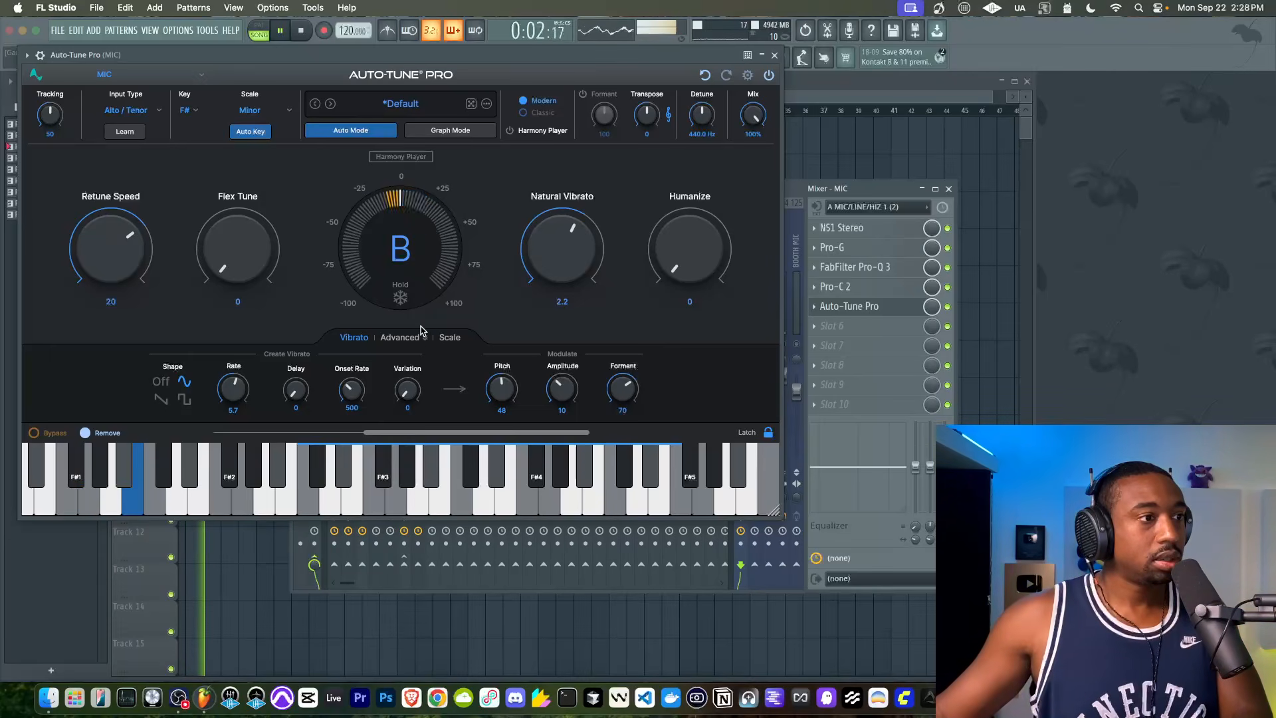
key("space")
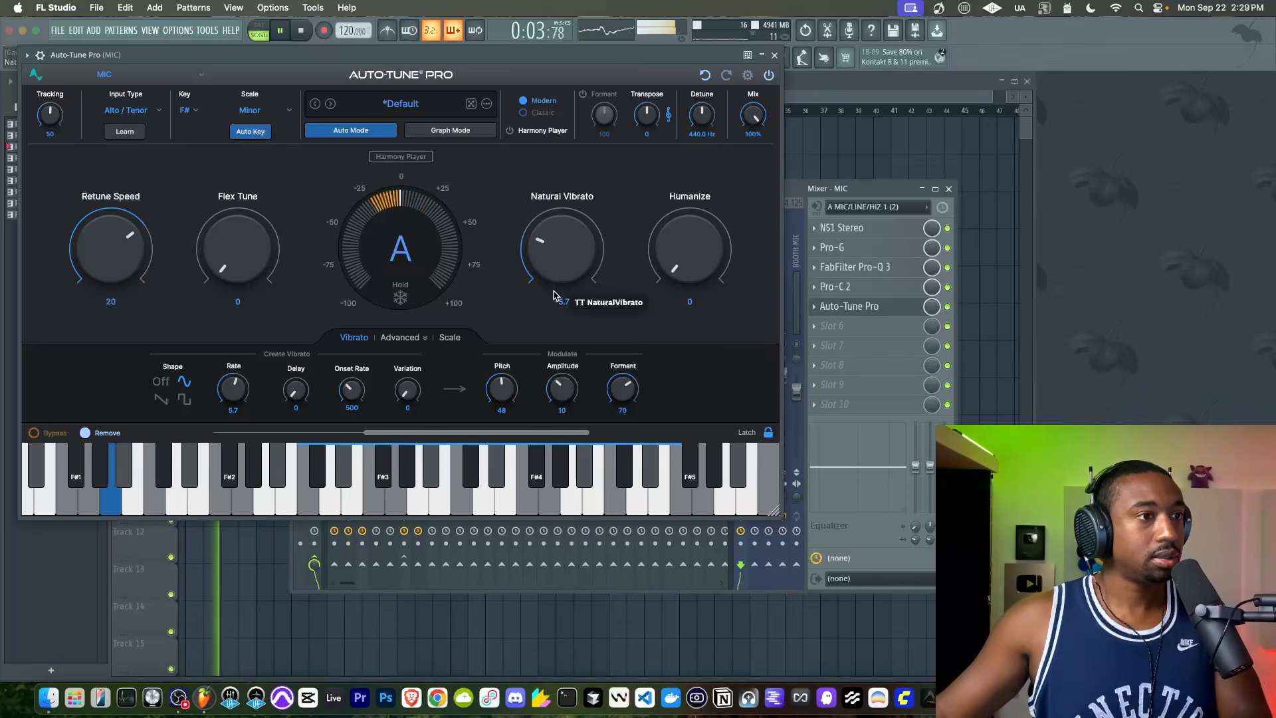
key("space")
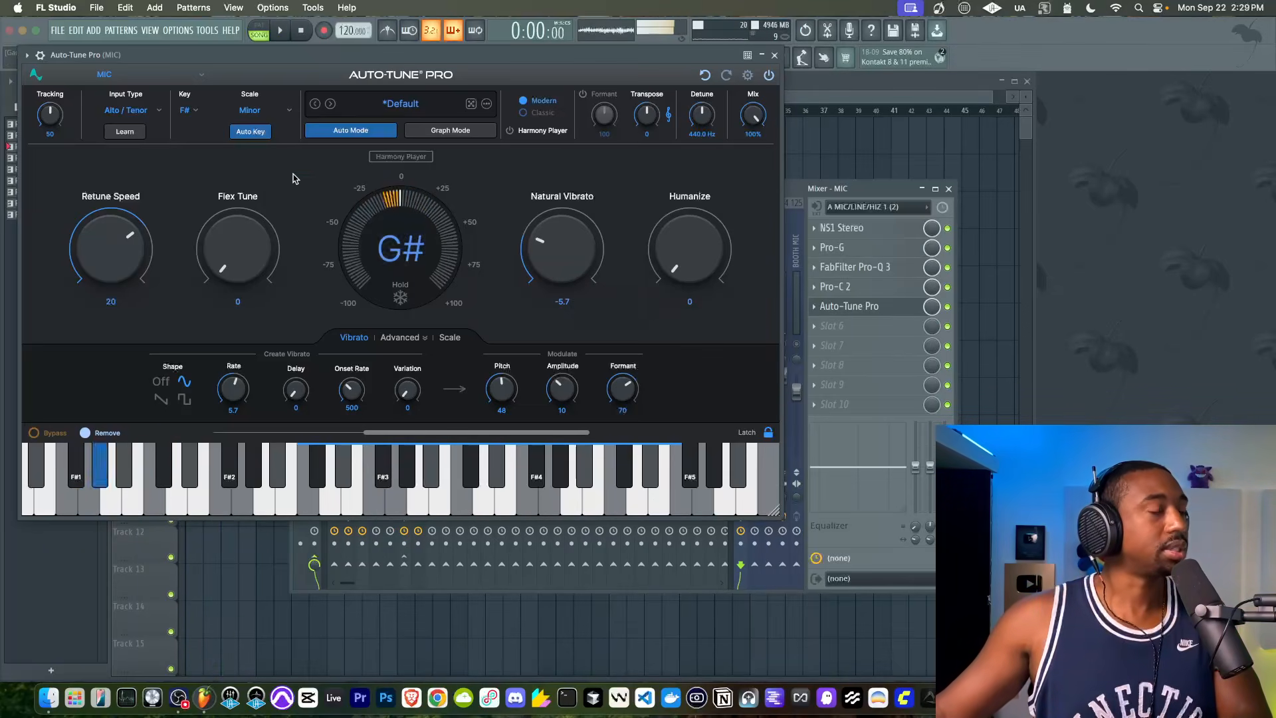
Set Auto-Tune Pro's input type to Low Male and the vibrato Pitch modulation to 28 while the beat plays.
left_click(133, 110)
left_click(132, 170)
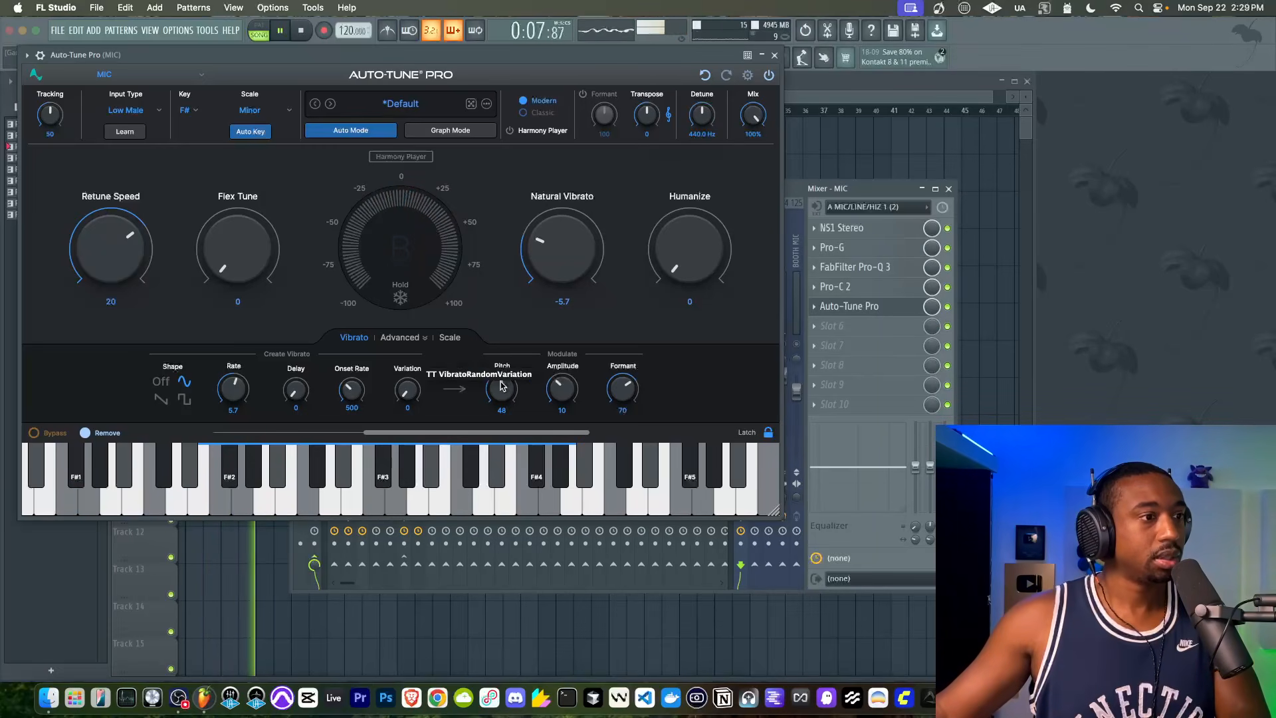
left_click_drag(496, 390, 494, 413)
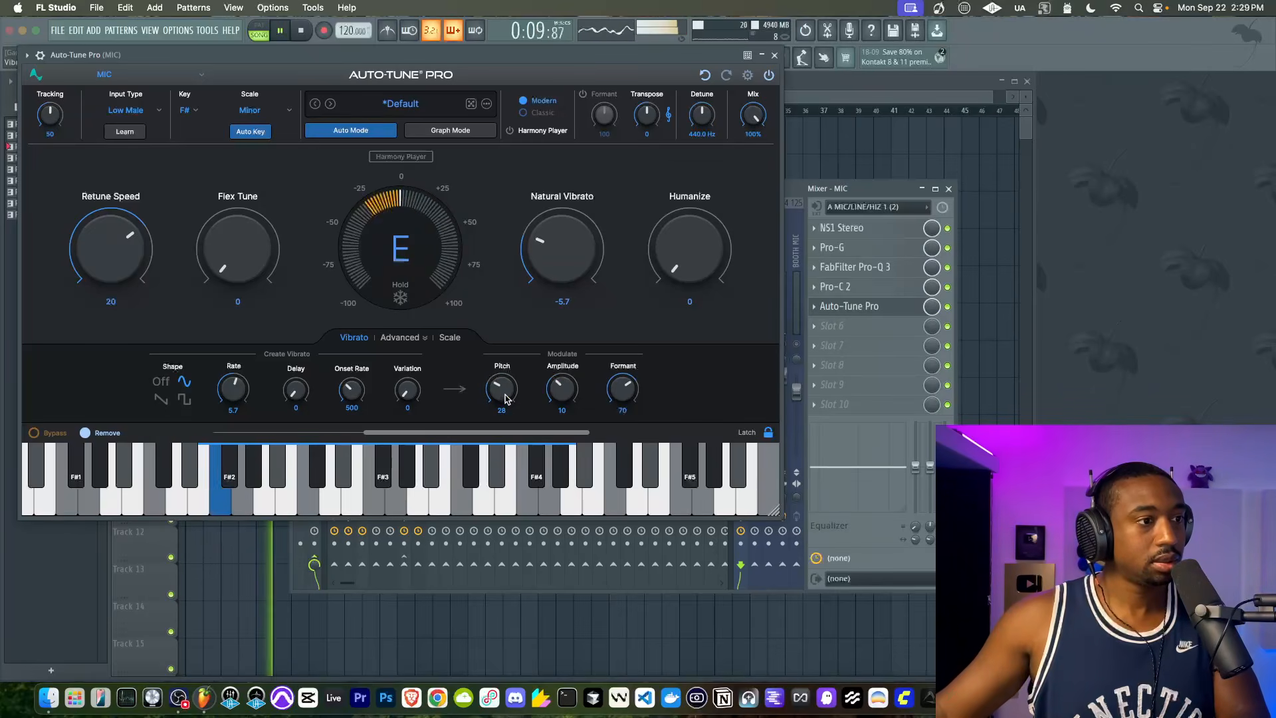
key("space")
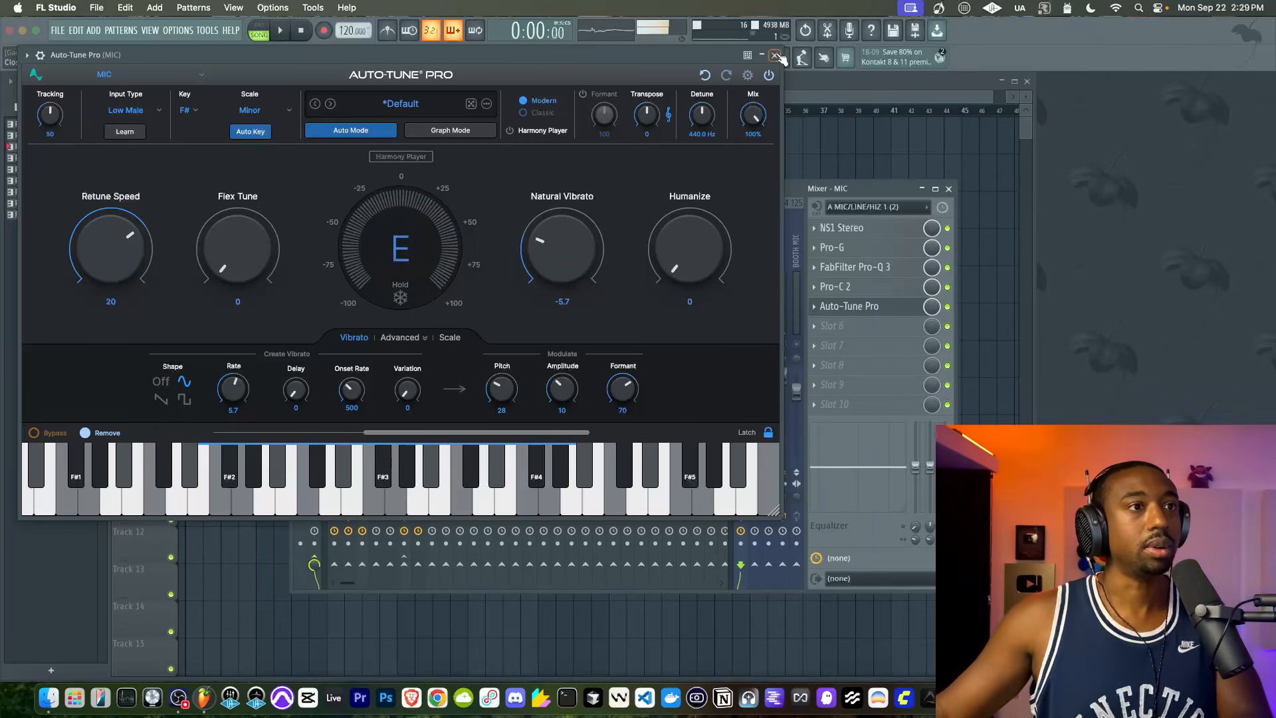
Close Auto-Tune Pro and record a vocal take from the MIC track over the beat.
left_click(775, 55)
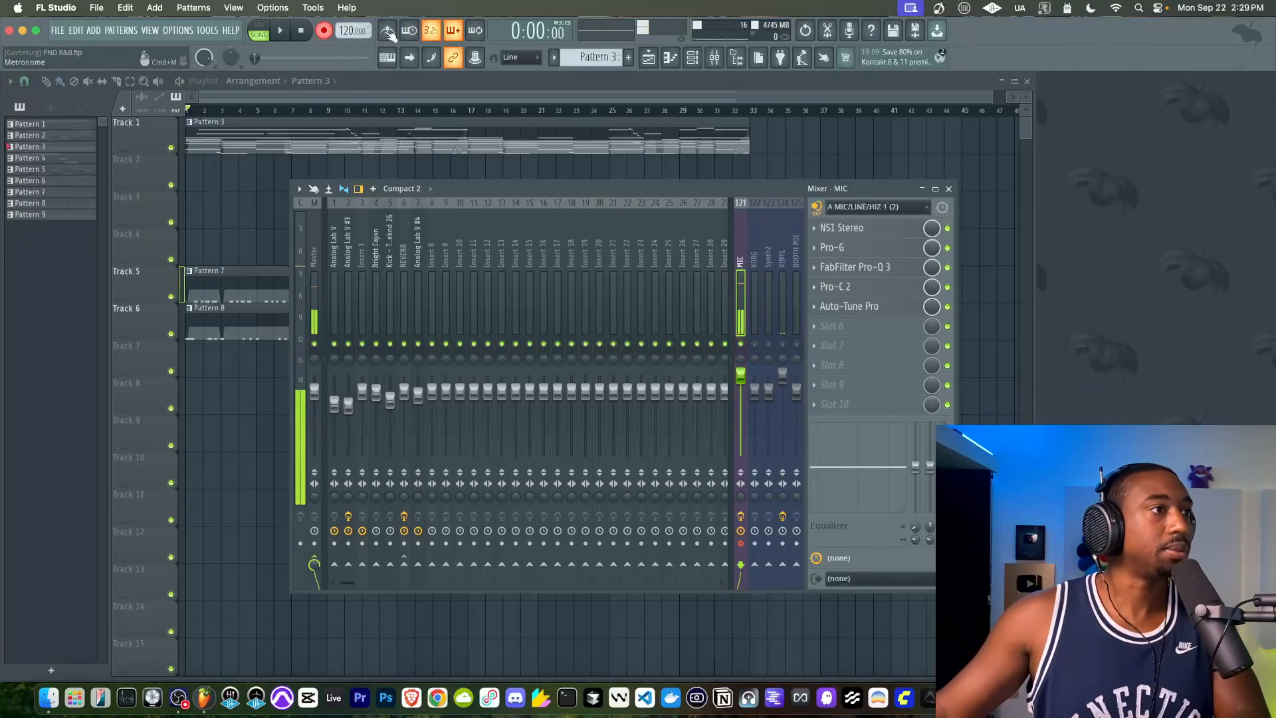
key("space")
key("F9")
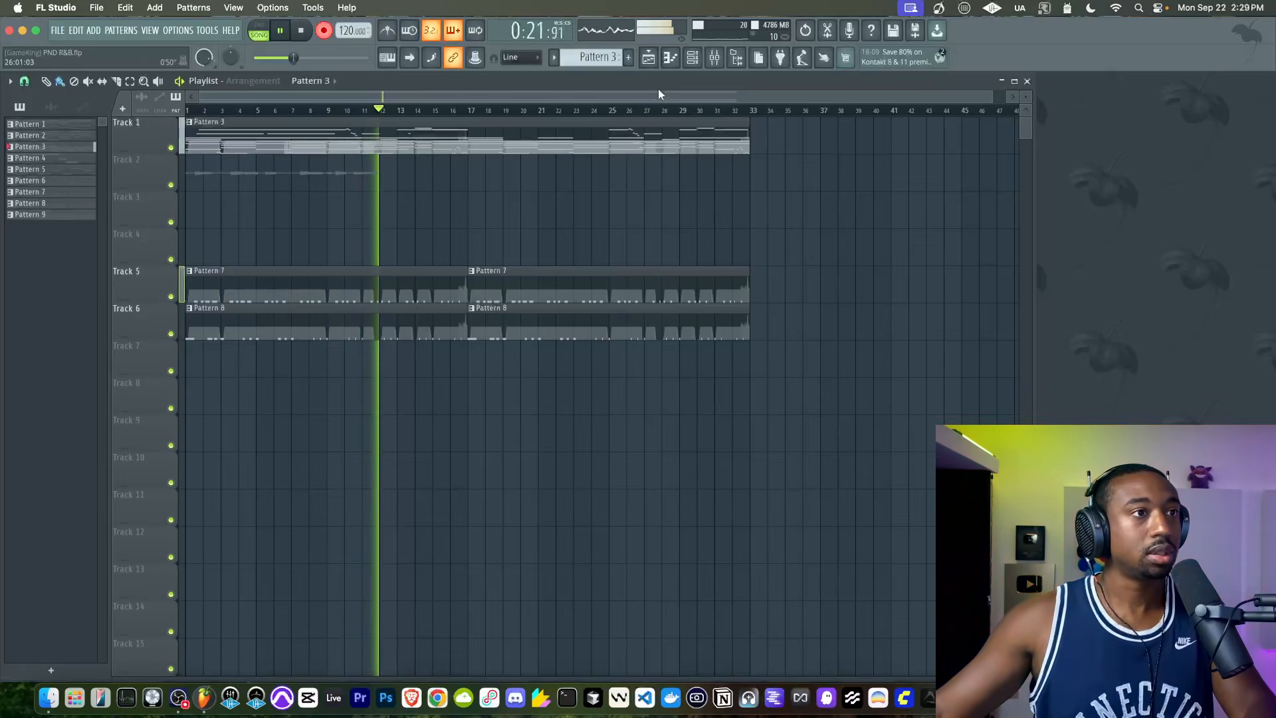
key("space")
Replace the Auto-Tune Pro on the MIC mixer track with a fresh Auto-Tune Pro instance.
left_click(715, 58)
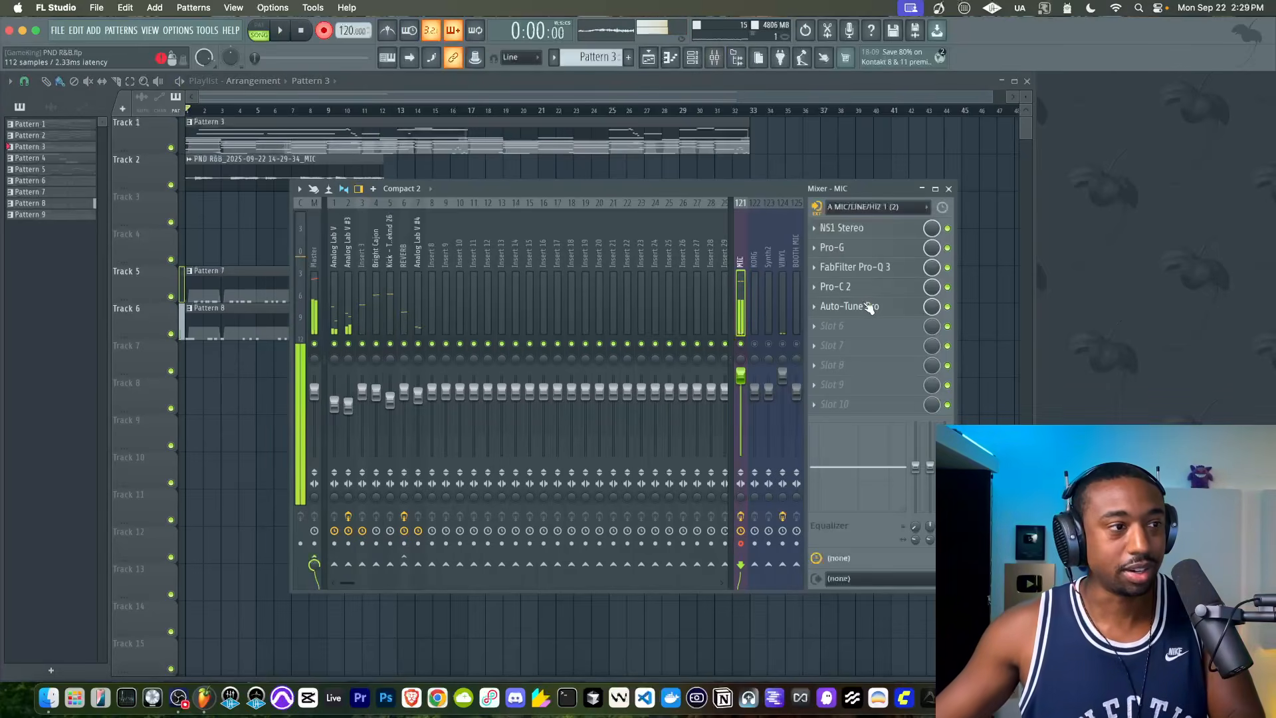
left_click(867, 307)
left_click(774, 54)
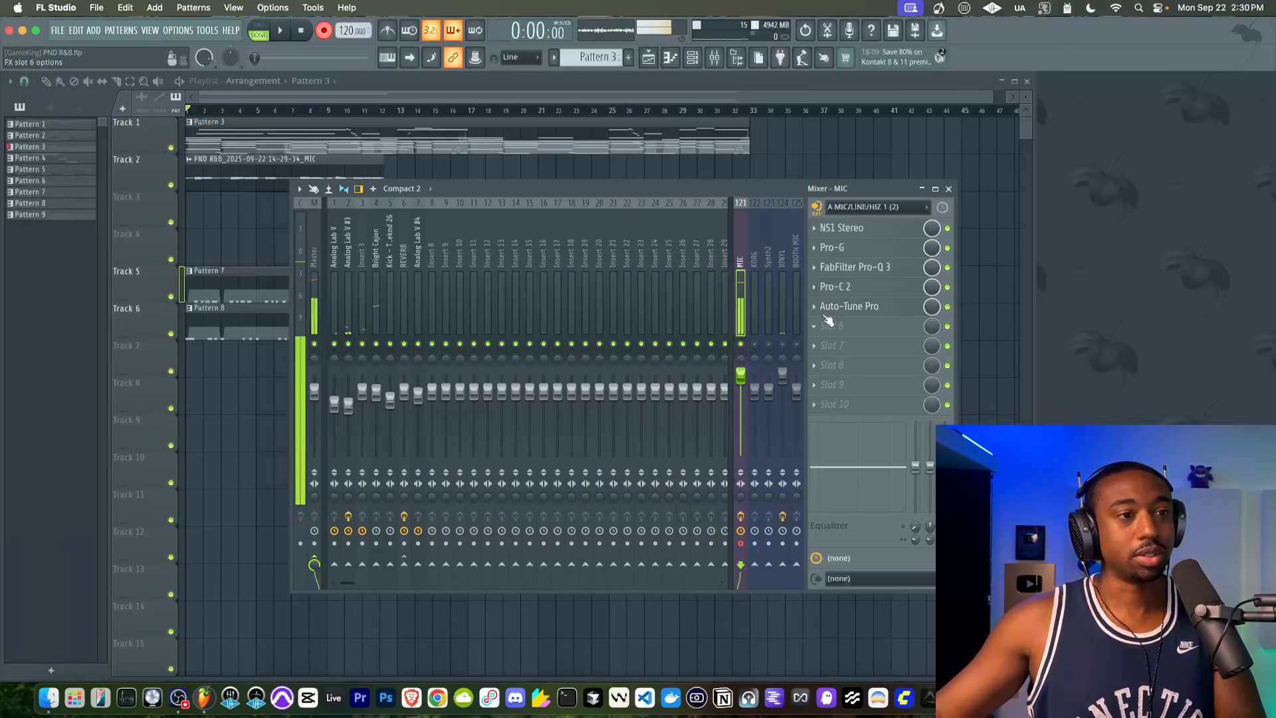
left_click(813, 305)
left_click(833, 335)
left_click(864, 306)
mouse_move(831, 322)
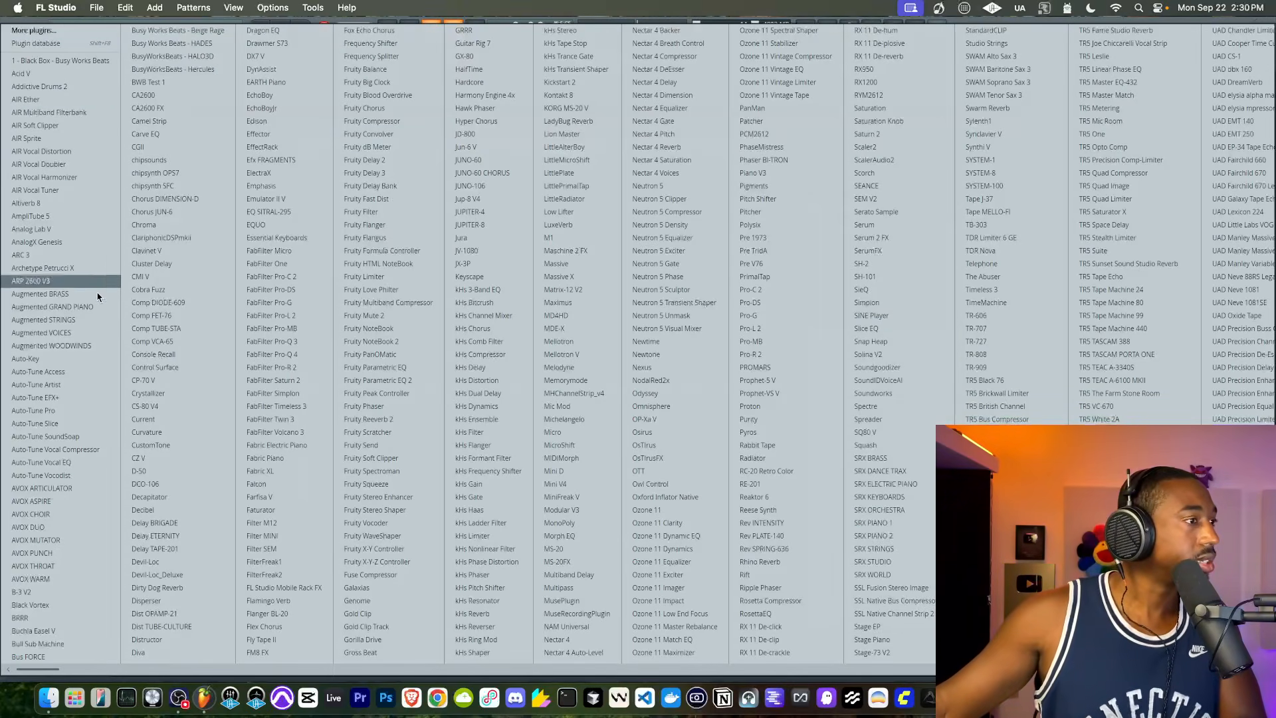
left_click(60, 409)
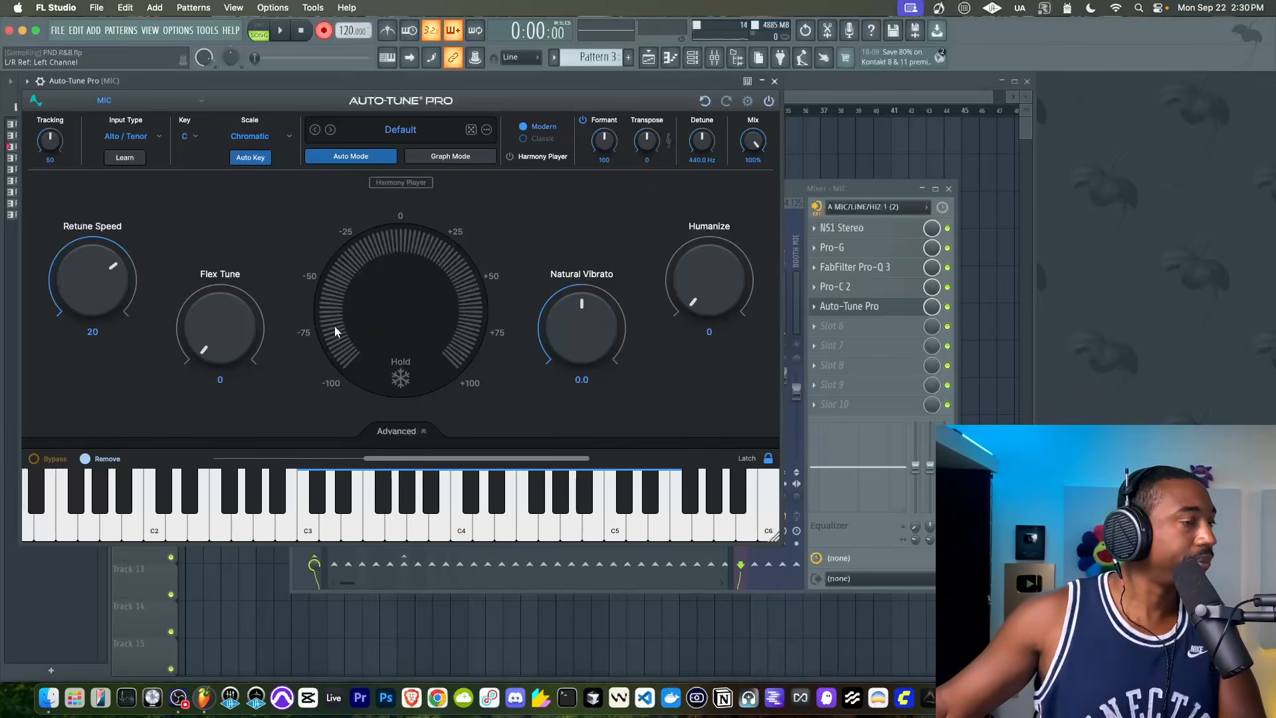
Enable low latency in the fresh Auto-Tune Pro and set its scale to Minor and key to F#.
left_click(747, 100)
left_click(654, 239)
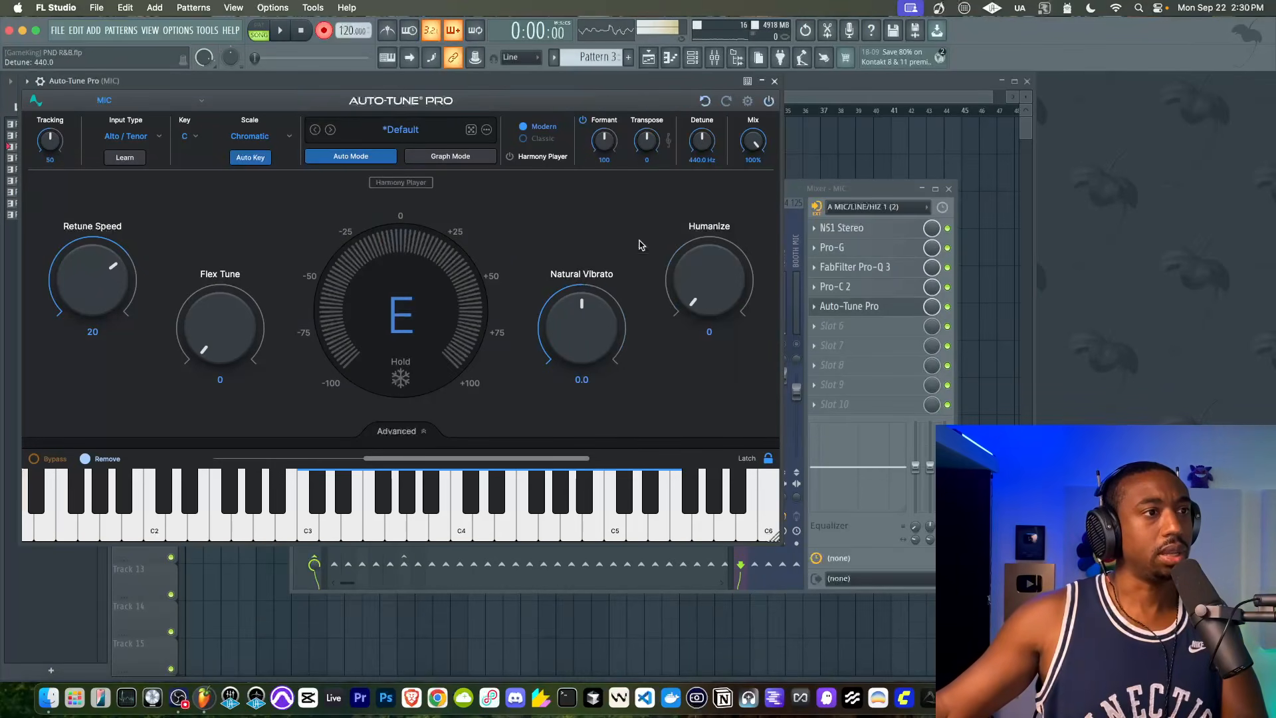
left_click(292, 136)
left_click(259, 197)
left_click(189, 136)
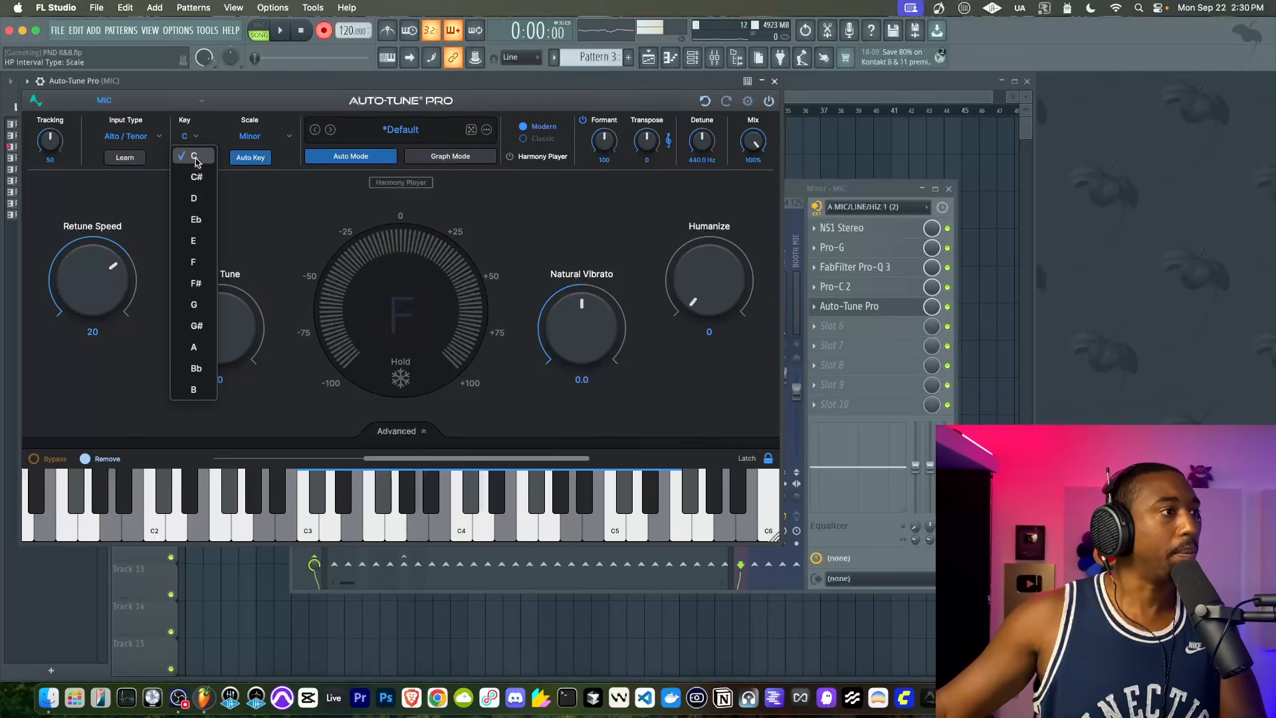
left_click(195, 283)
Set the input type to Low Male and Retune Speed to 5, and view the advanced Scale and Vibrato settings.
left_click(152, 135)
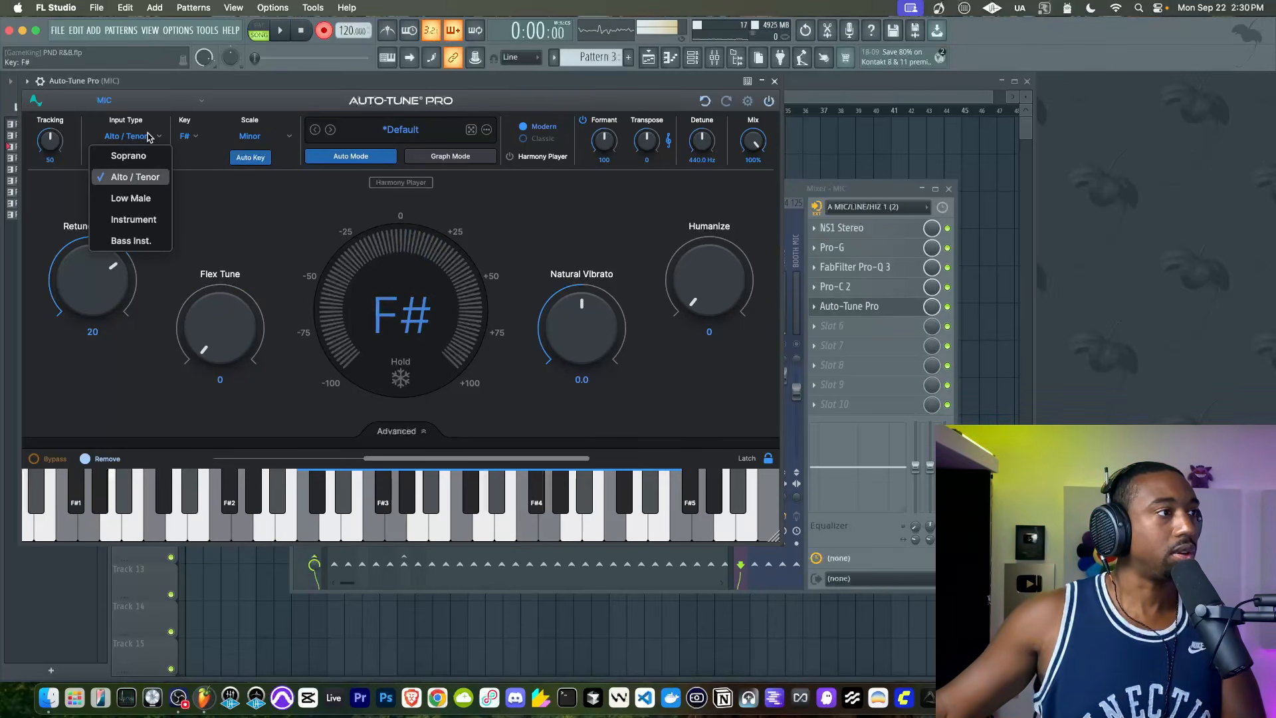
left_click(128, 197)
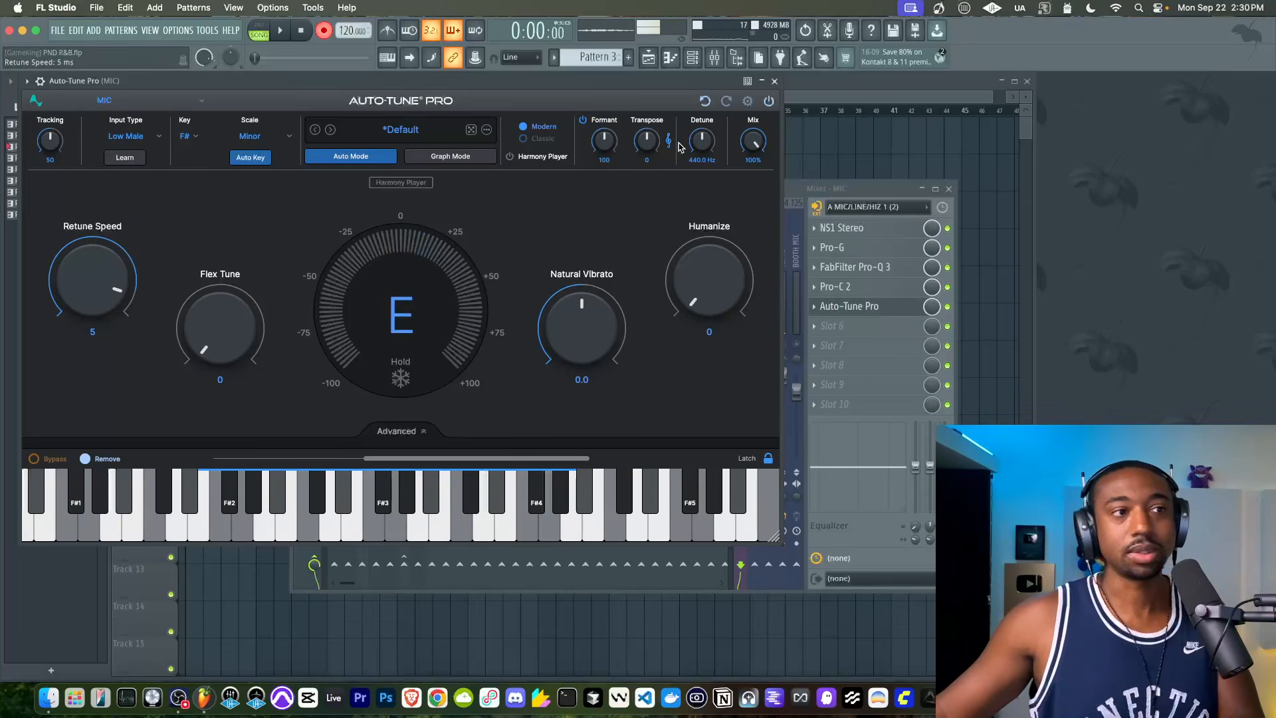
left_click(400, 431)
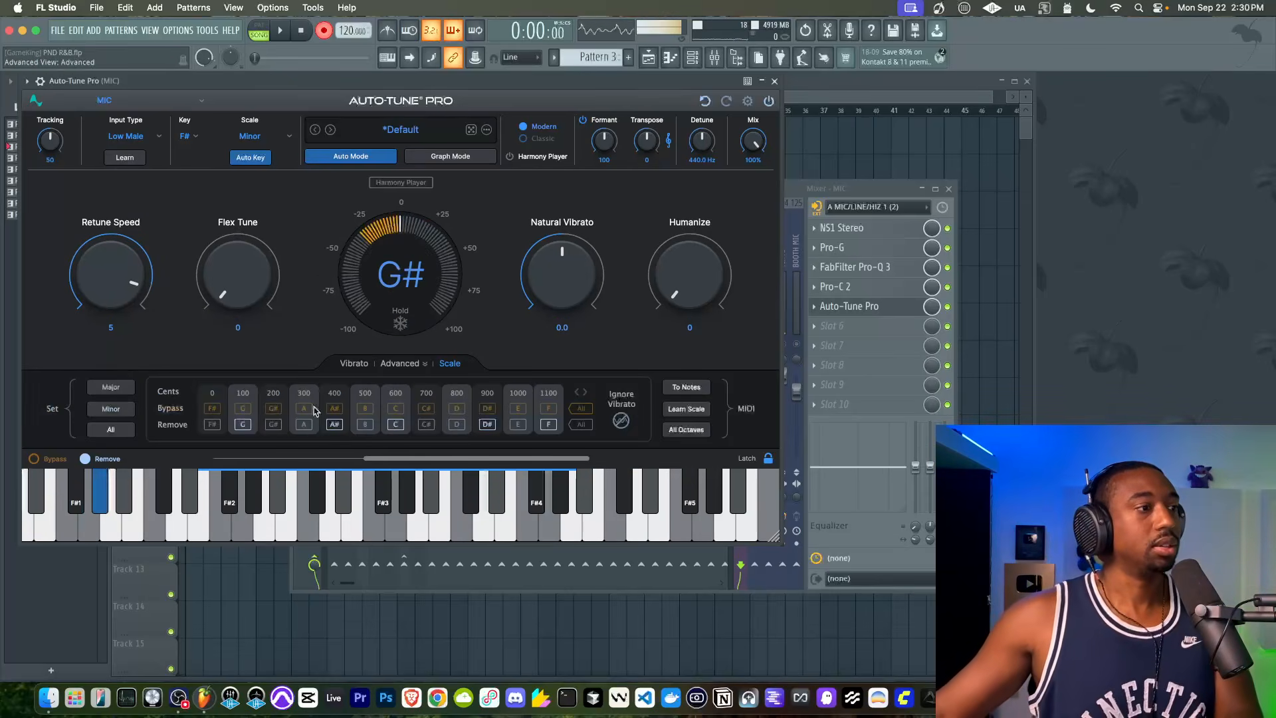
left_click(354, 362)
left_click(409, 364)
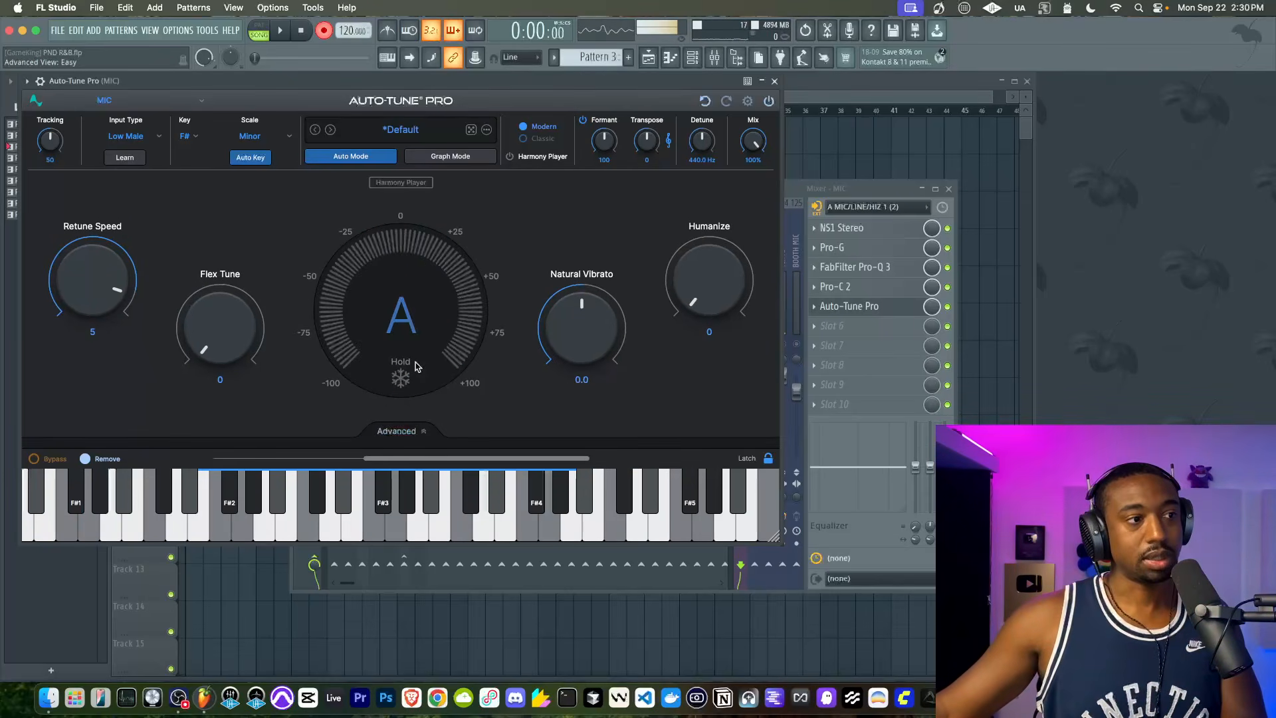
Close Auto-Tune Pro and delete the old MIC recording from Track 2 and the duplicate Pattern 3 clip from Track 3.
left_click(775, 81)
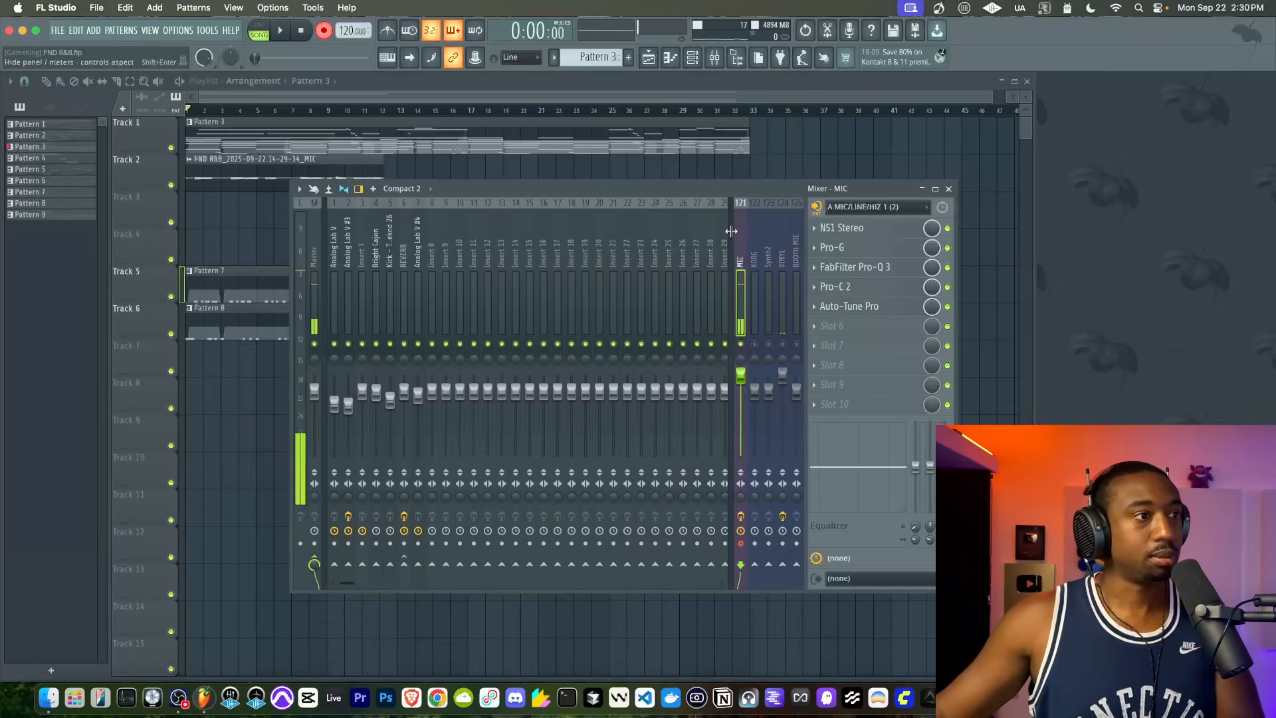
key("space")
key("space")
right_click(793, 171)
left_click(193, 203)
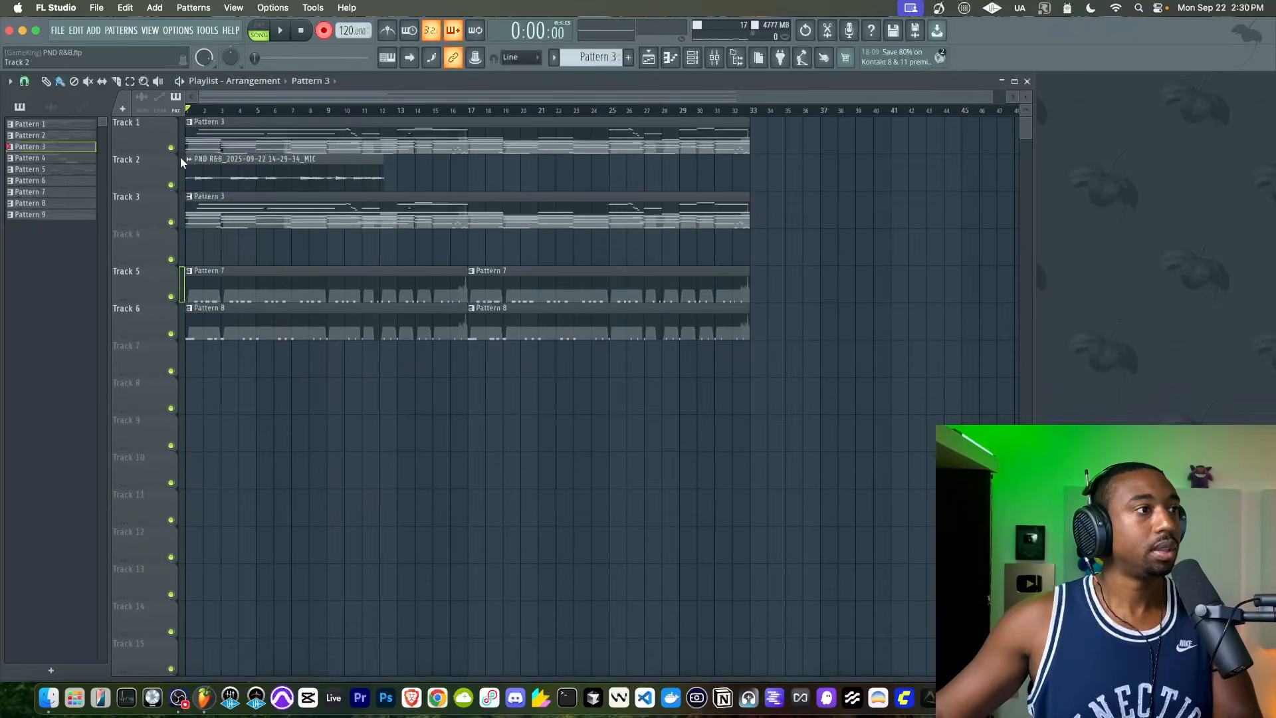
right_click(294, 170)
right_click(278, 216)
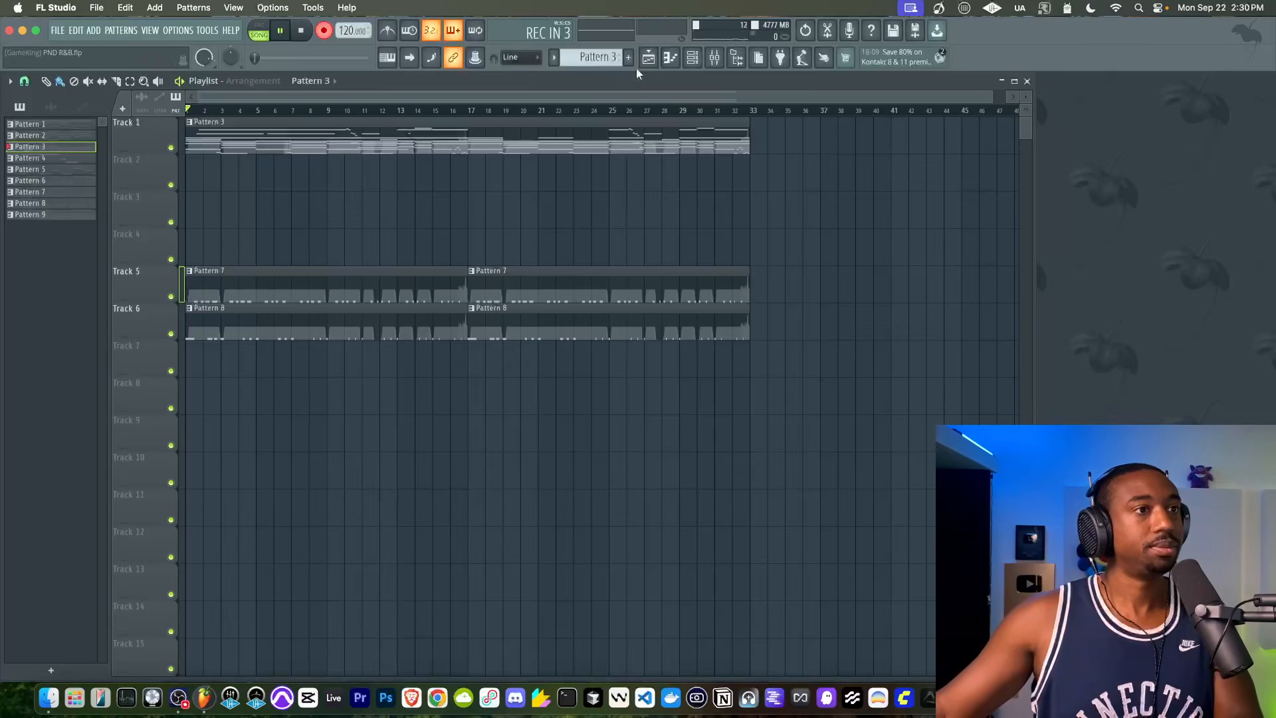
Record a new vocal take from the MIC track across the full 32-bar arrangement.
left_click(711, 60)
left_click(835, 157)
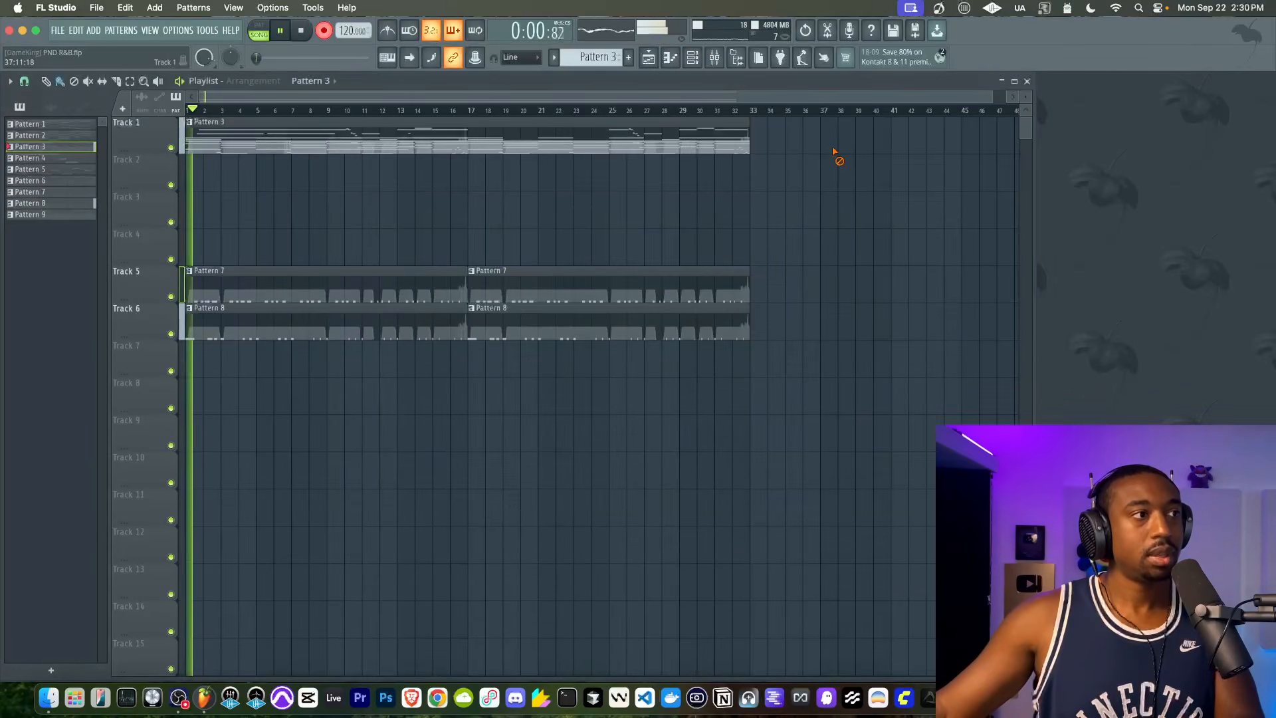
left_click(716, 59)
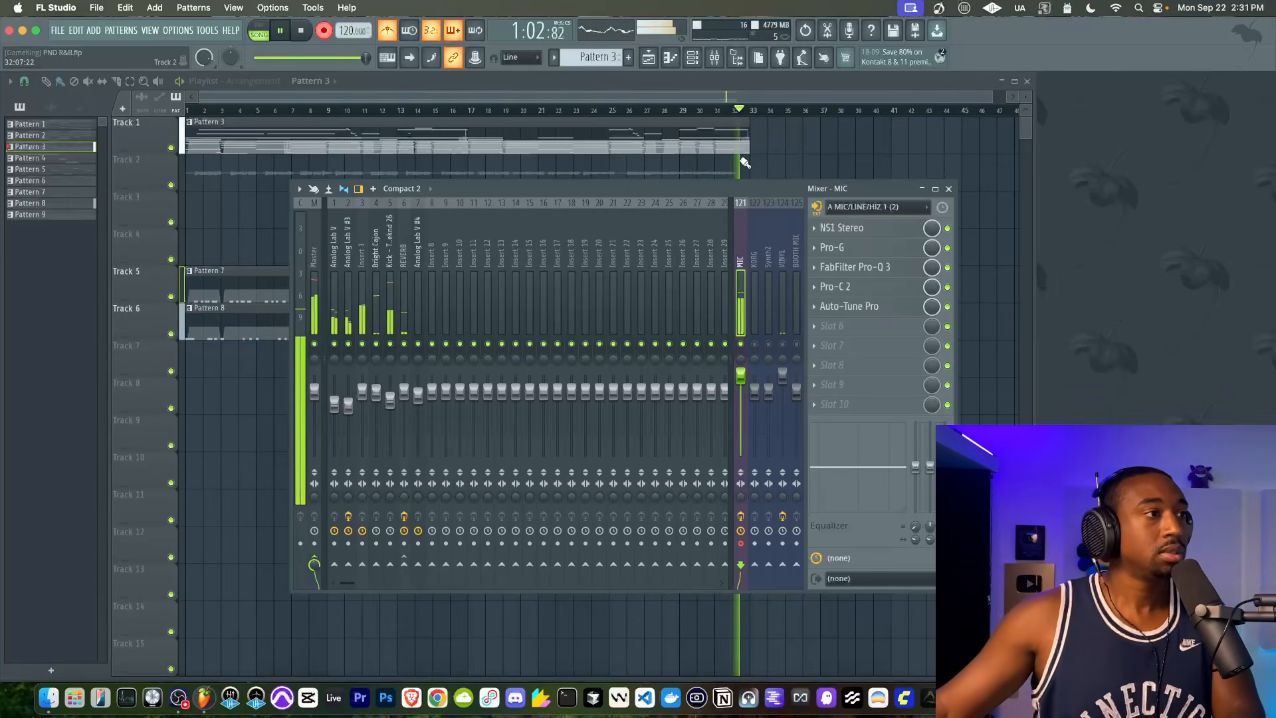
key("space")
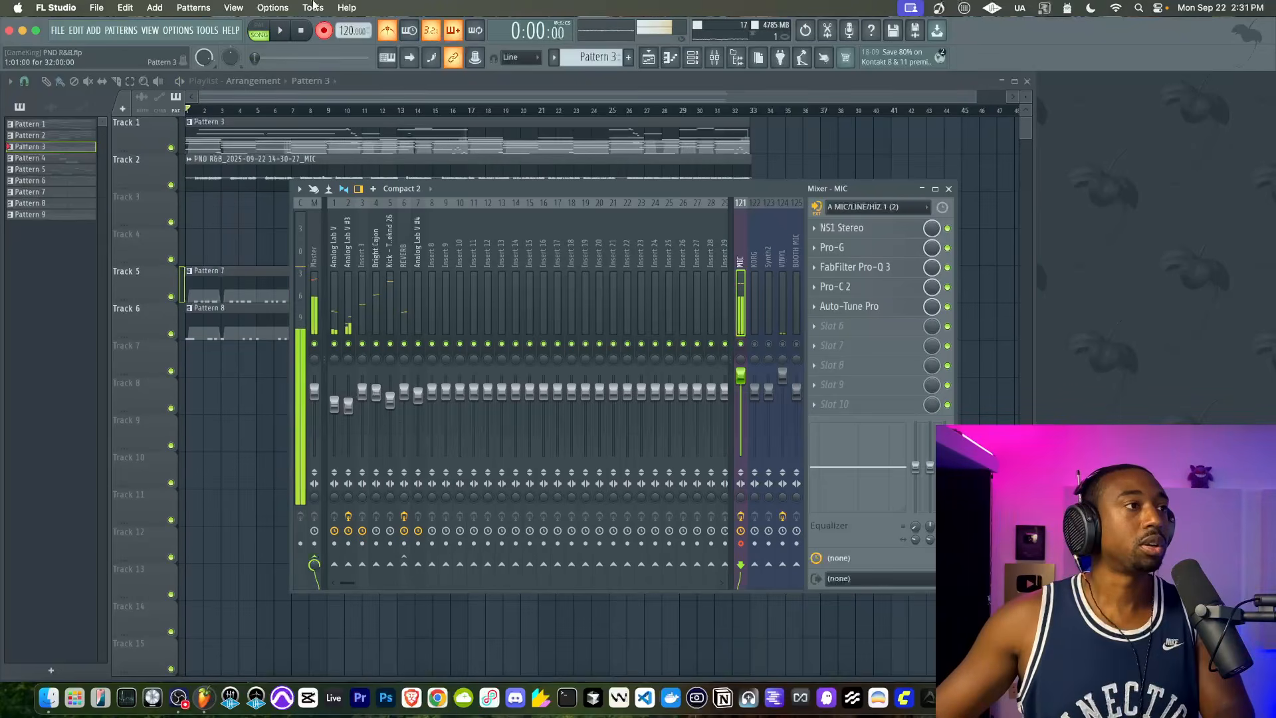
Open the new vocal clip's settings and review the MIC track's Auto-Tune Pro advanced vibrato settings during playback.
double_click(511, 168)
left_click(726, 60)
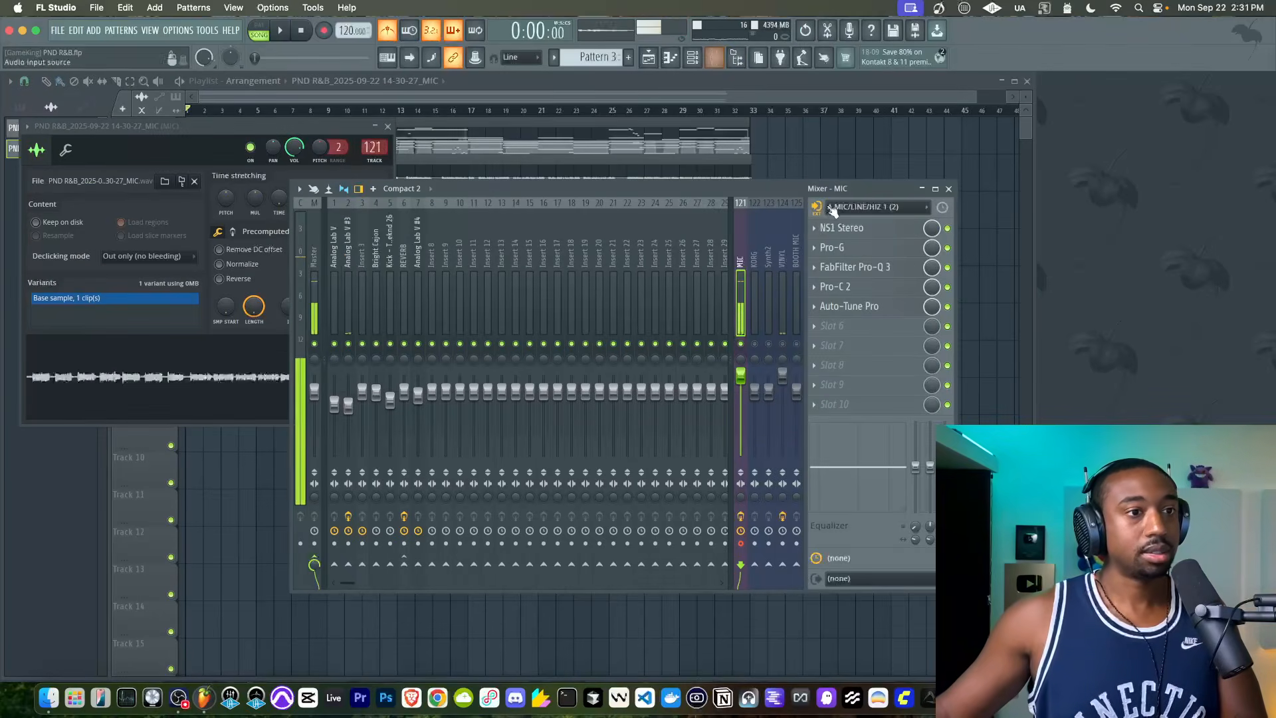
left_click(844, 305)
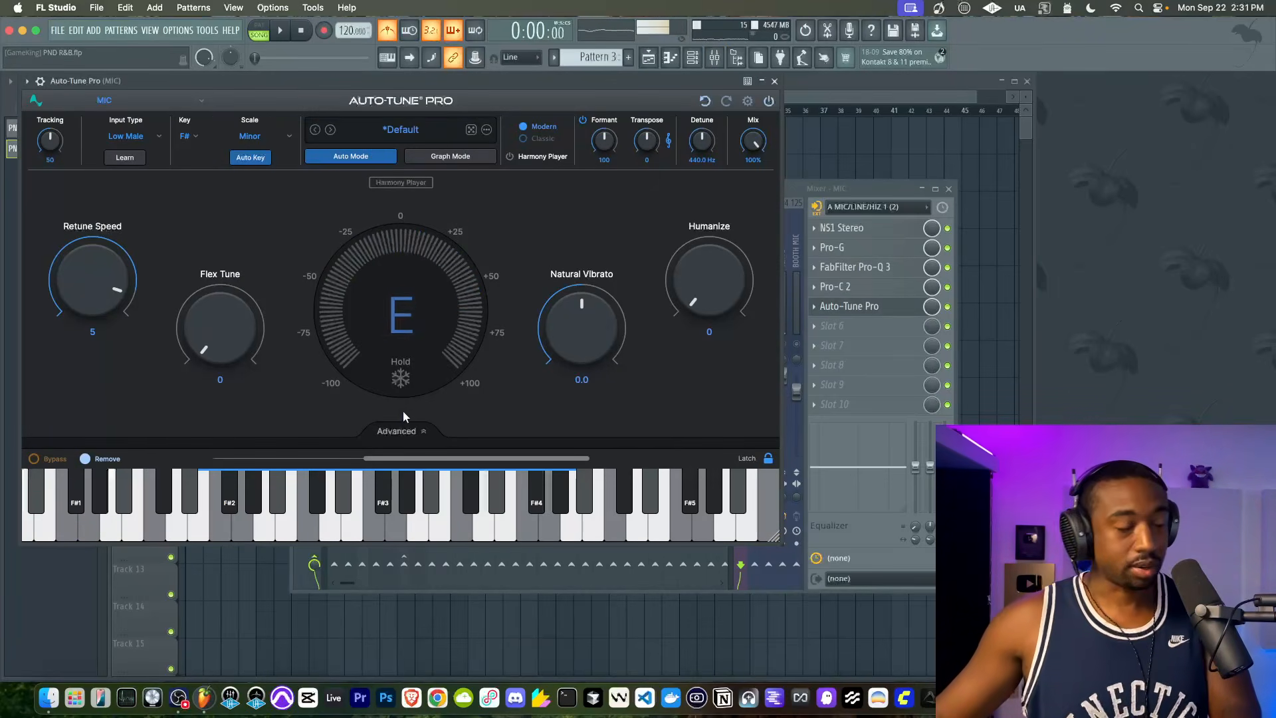
left_click(404, 432)
left_click_drag(412, 461, 276, 436)
key("space")
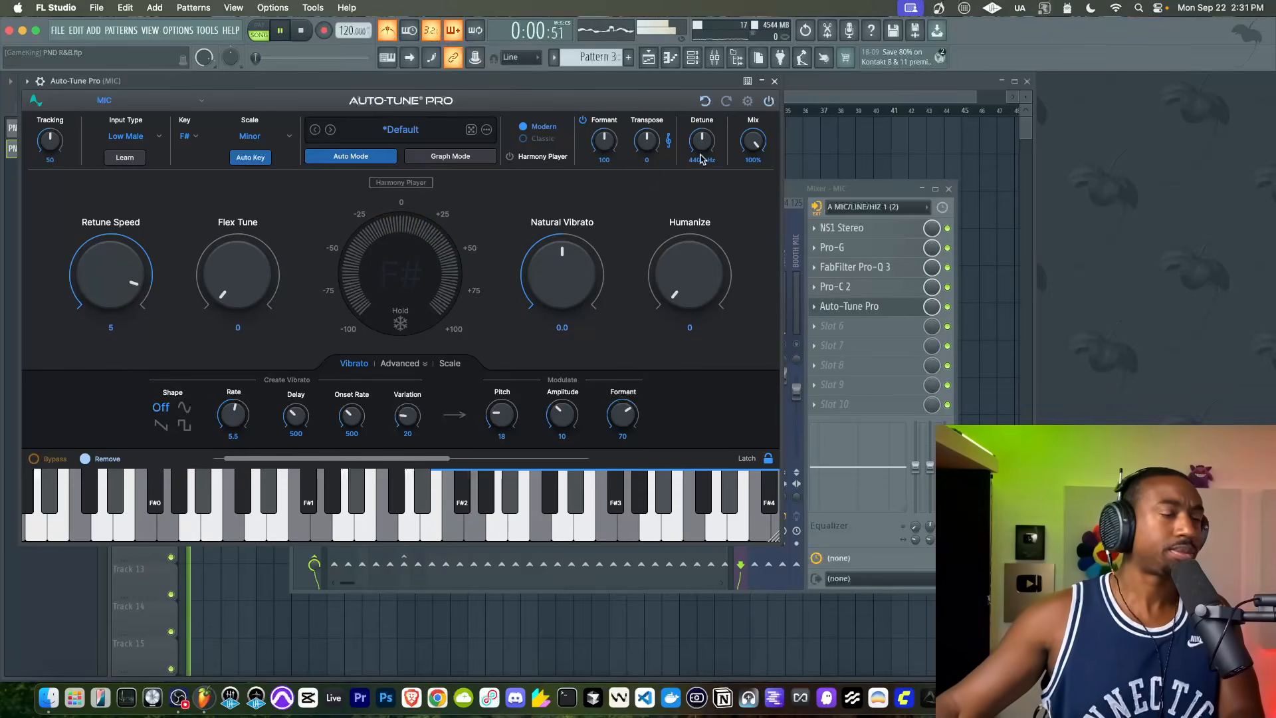
left_click(773, 81)
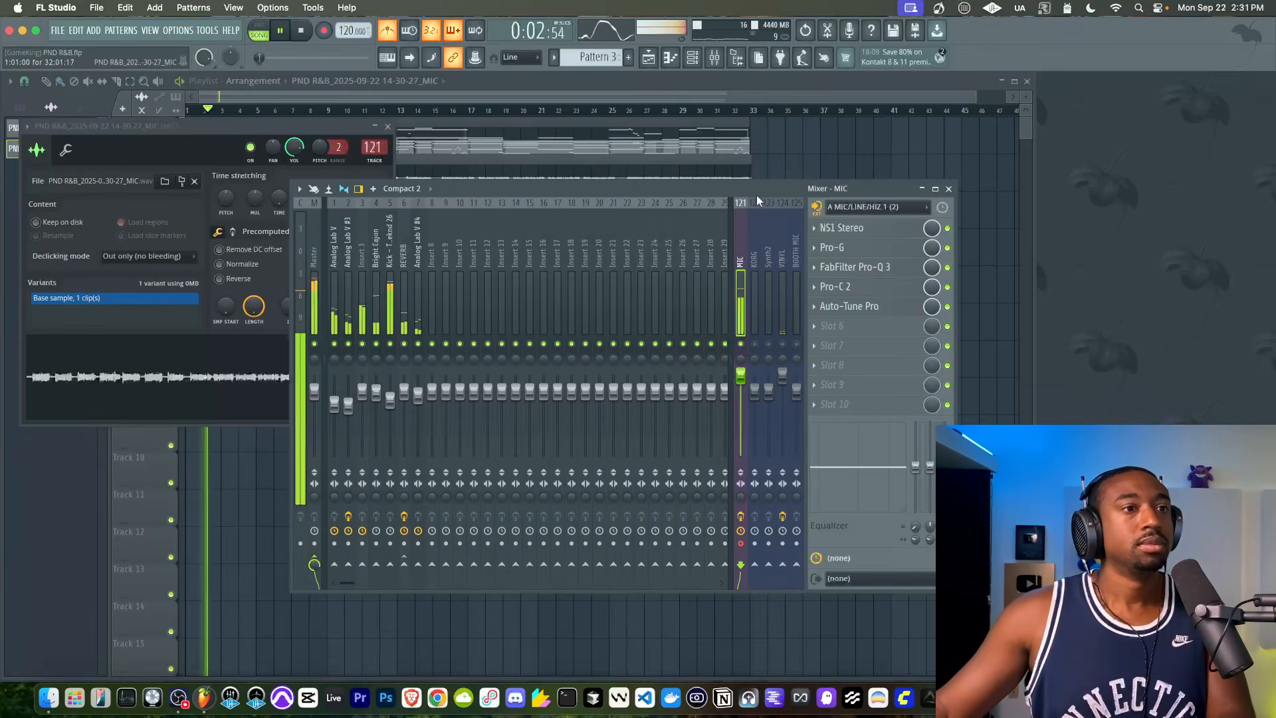
key("space")
Copy the MIC mixer track's state with its effect chain onto mixer insert 8.
right_click(743, 253)
mouse_move(789, 299)
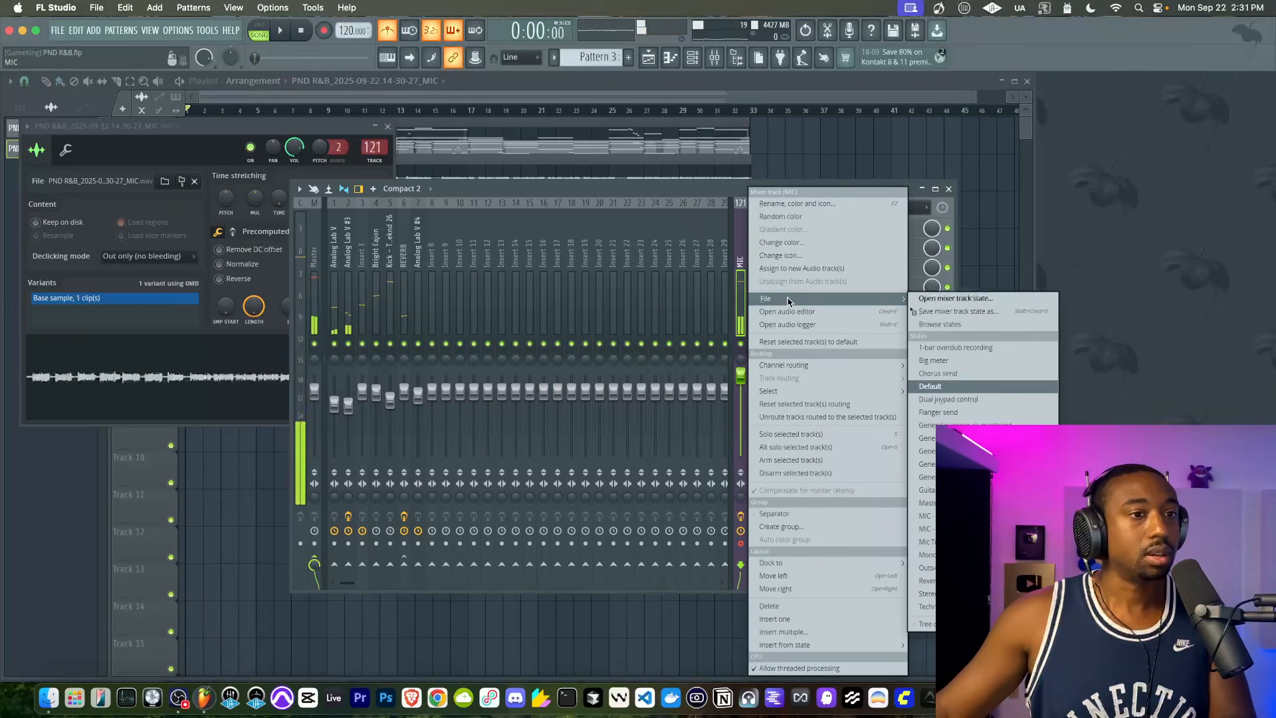
left_click(978, 315)
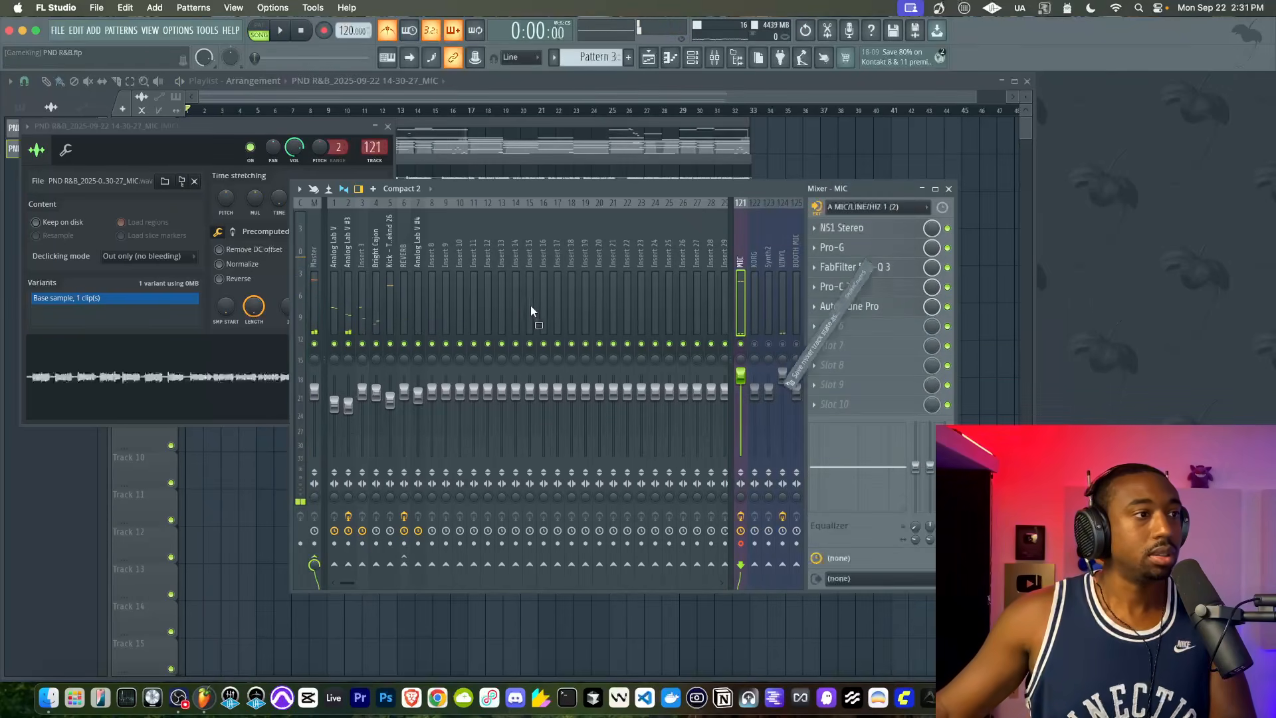
left_click(428, 262)
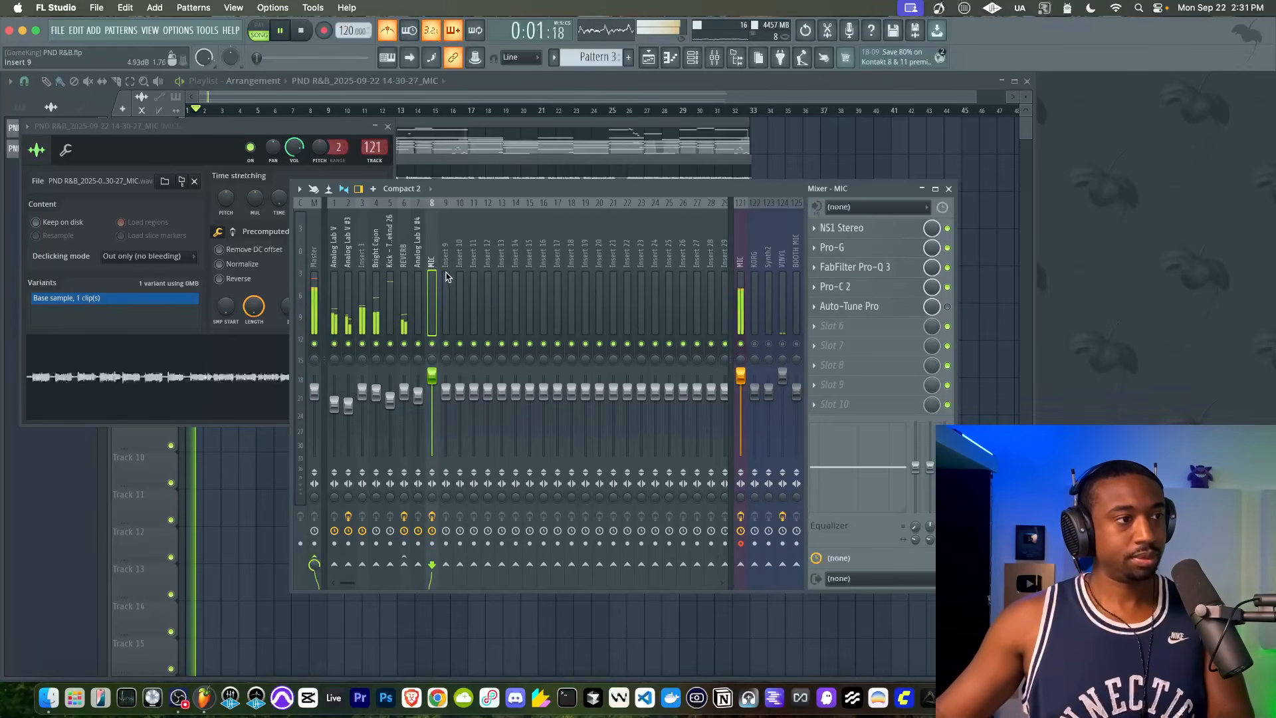
key("space")
Route the recorded vocal clip to mixer track 8 and close the clip's settings.
left_click_drag(368, 147, 368, 223)
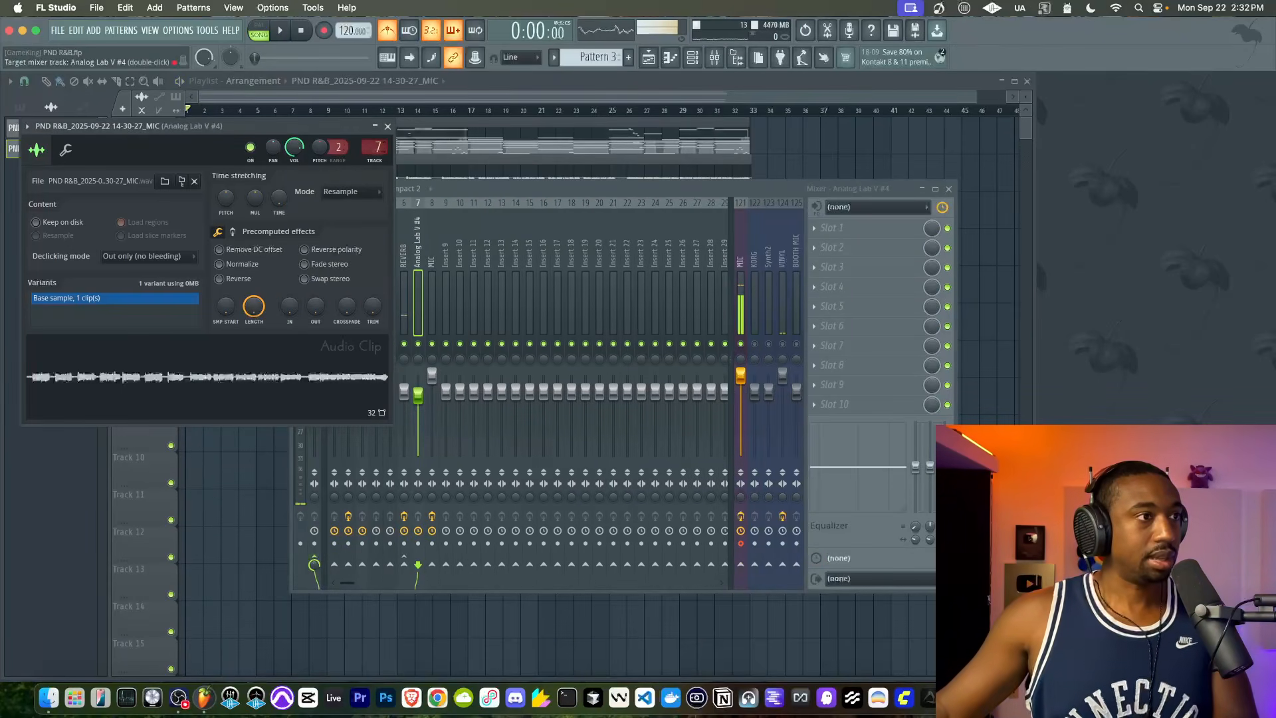
left_click_drag(369, 160, 368, 148)
left_click(389, 124)
Play the take, enable Auto-Tune Pro on the copied MIC track, and review its scale settings and the Pro-Q 3 low cut.
key("space")
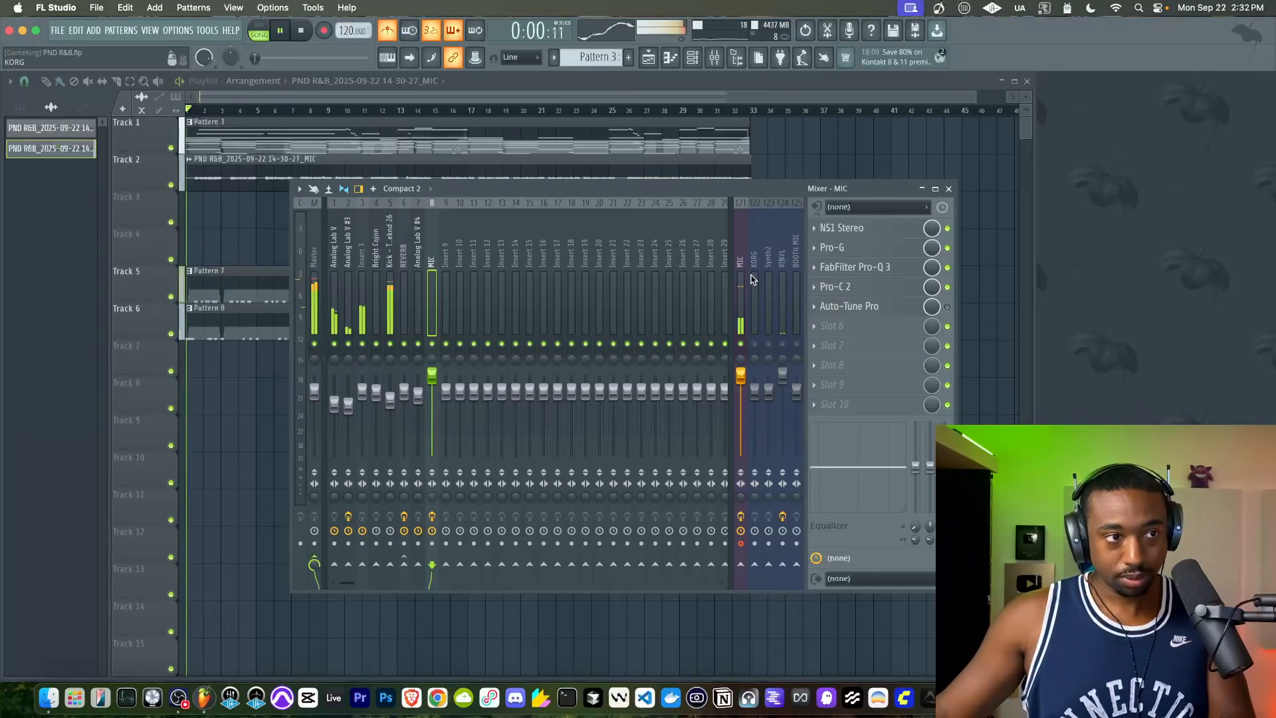
left_click(947, 307)
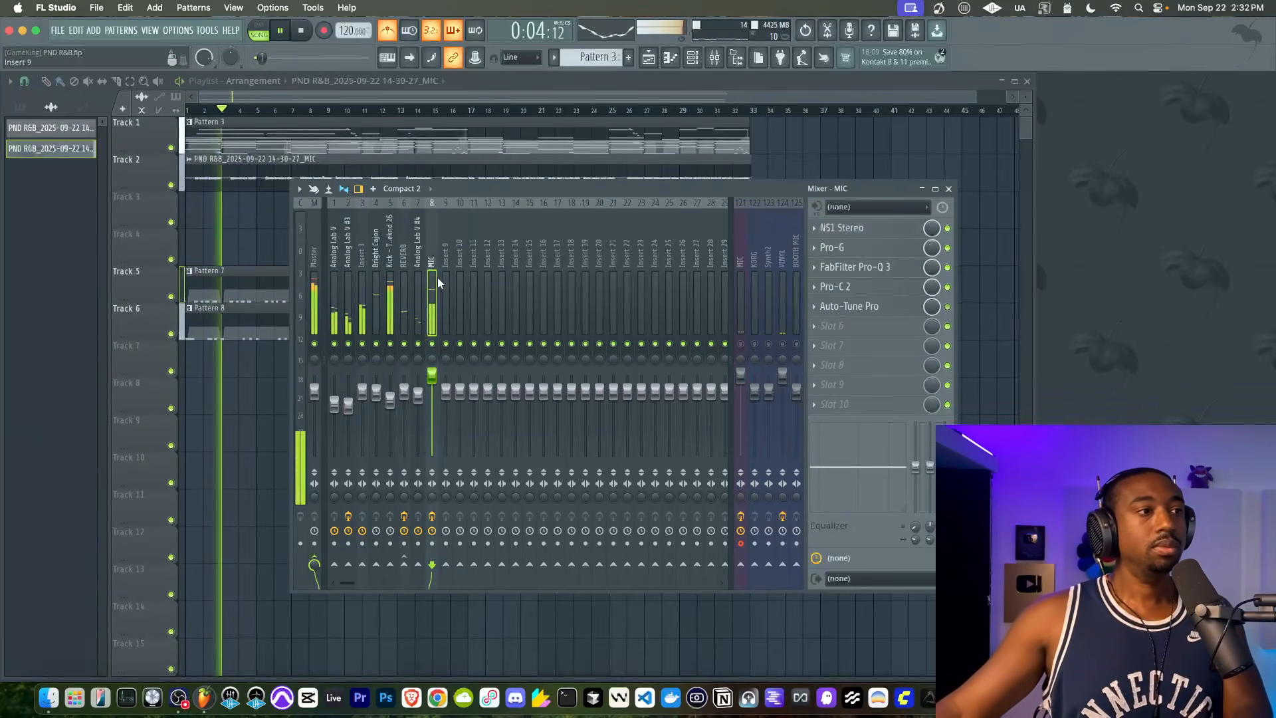
left_click(947, 307)
left_click(871, 306)
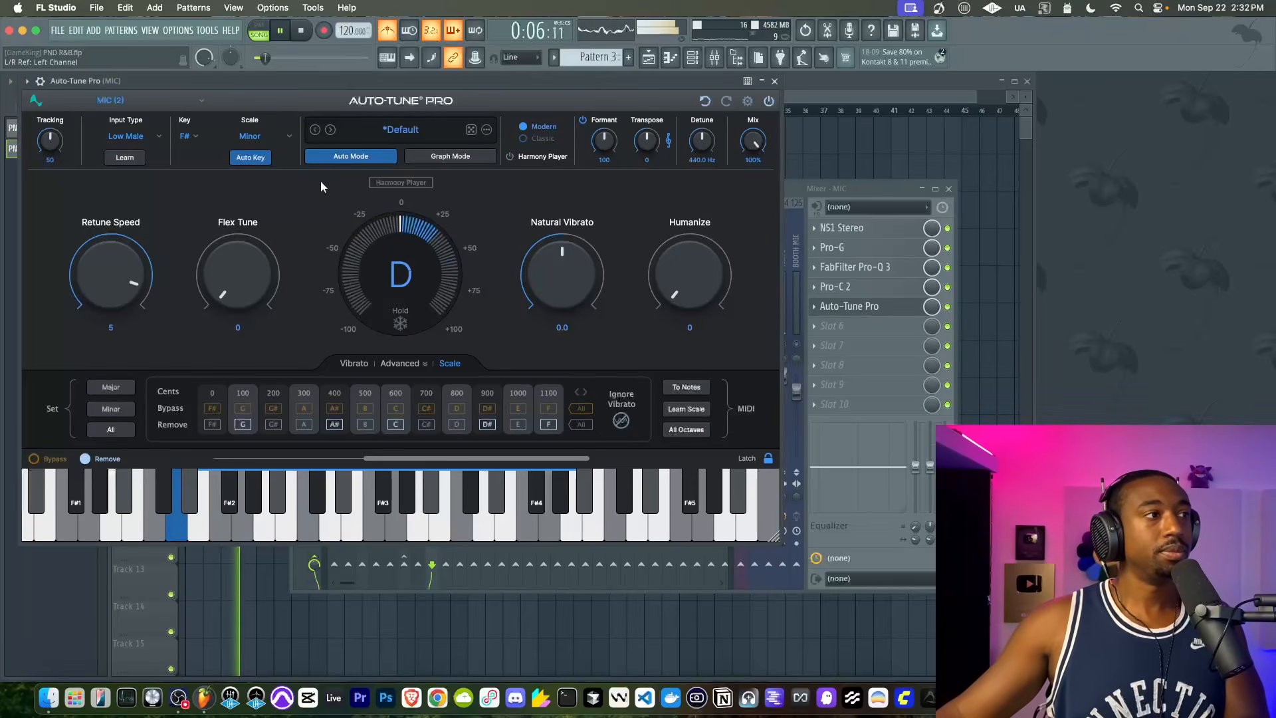
left_click(774, 82)
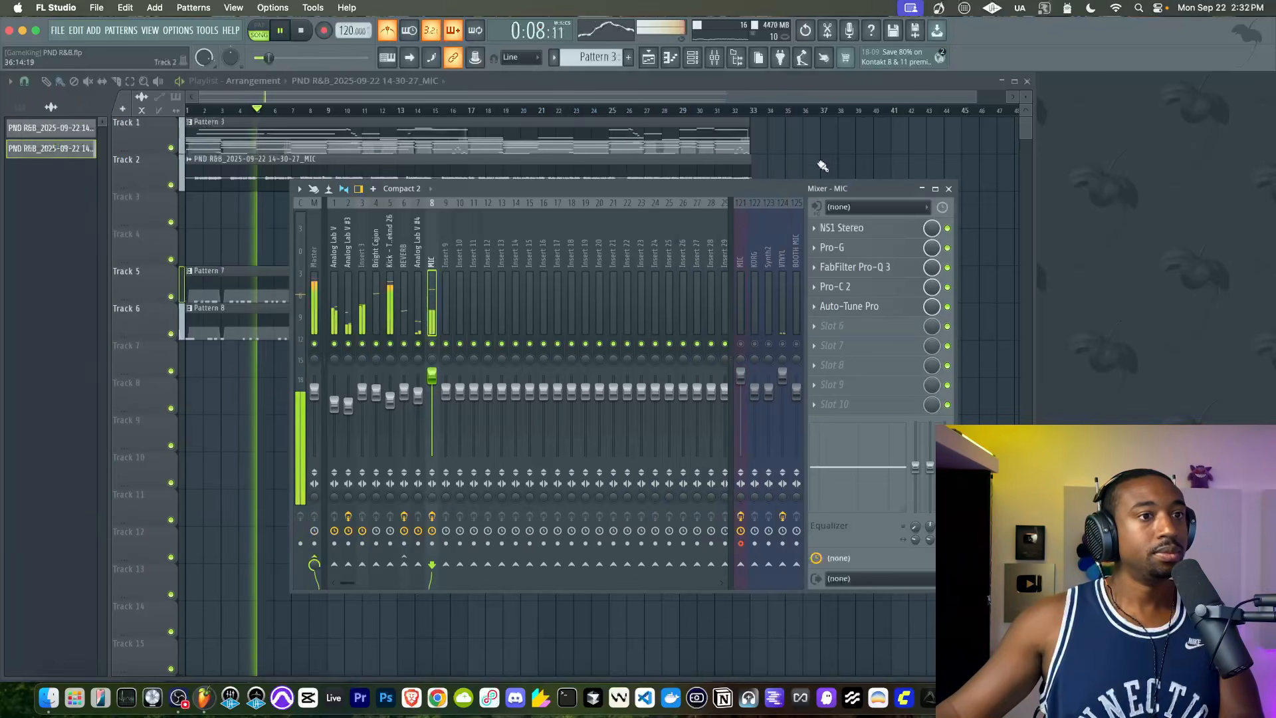
left_click(854, 267)
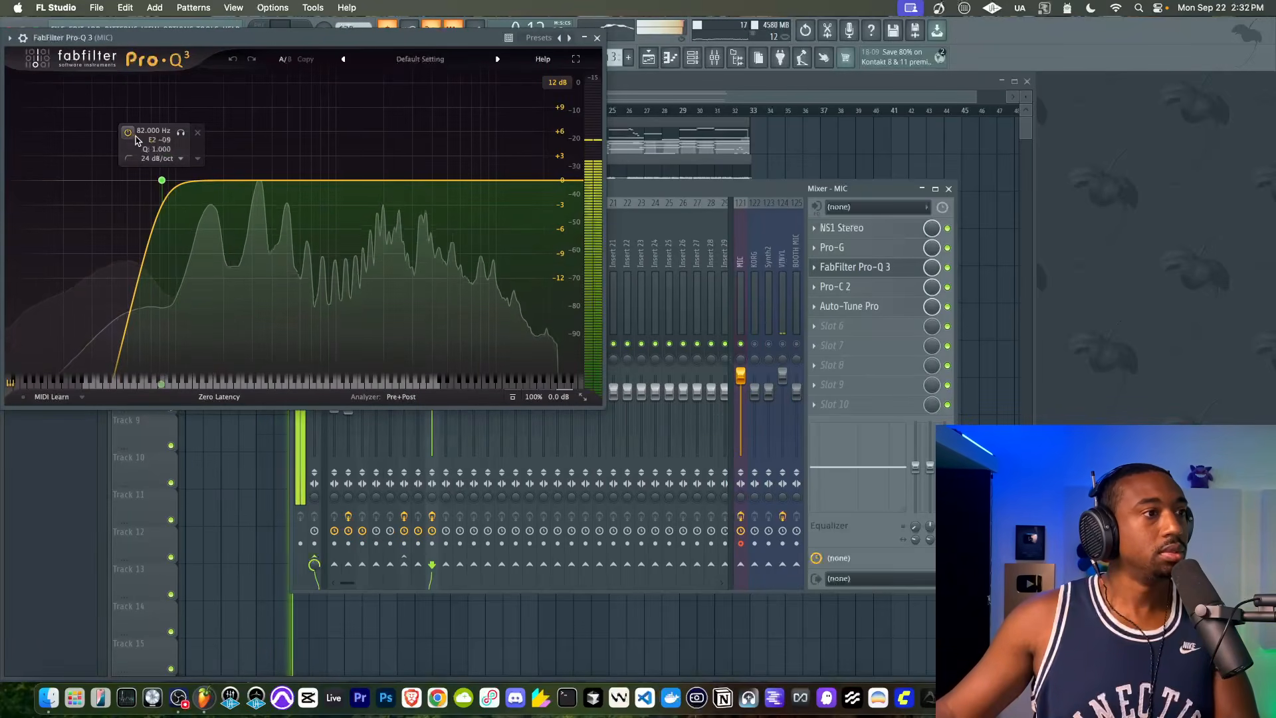
Turn off formant correction in the copied track's Auto-Tune Pro and set Retune Speed to 0, Natural Vibrato to -2.1 and Humanize to 20.
left_click(863, 306)
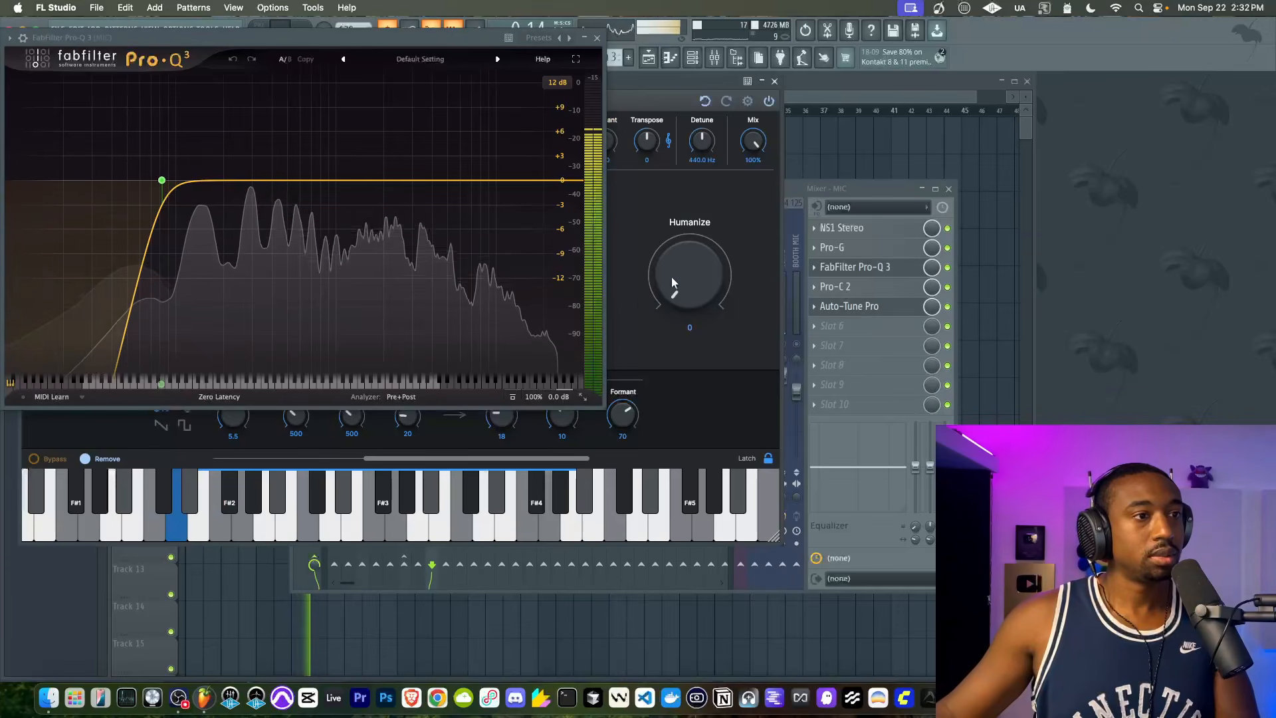
left_click(596, 38)
left_click(584, 122)
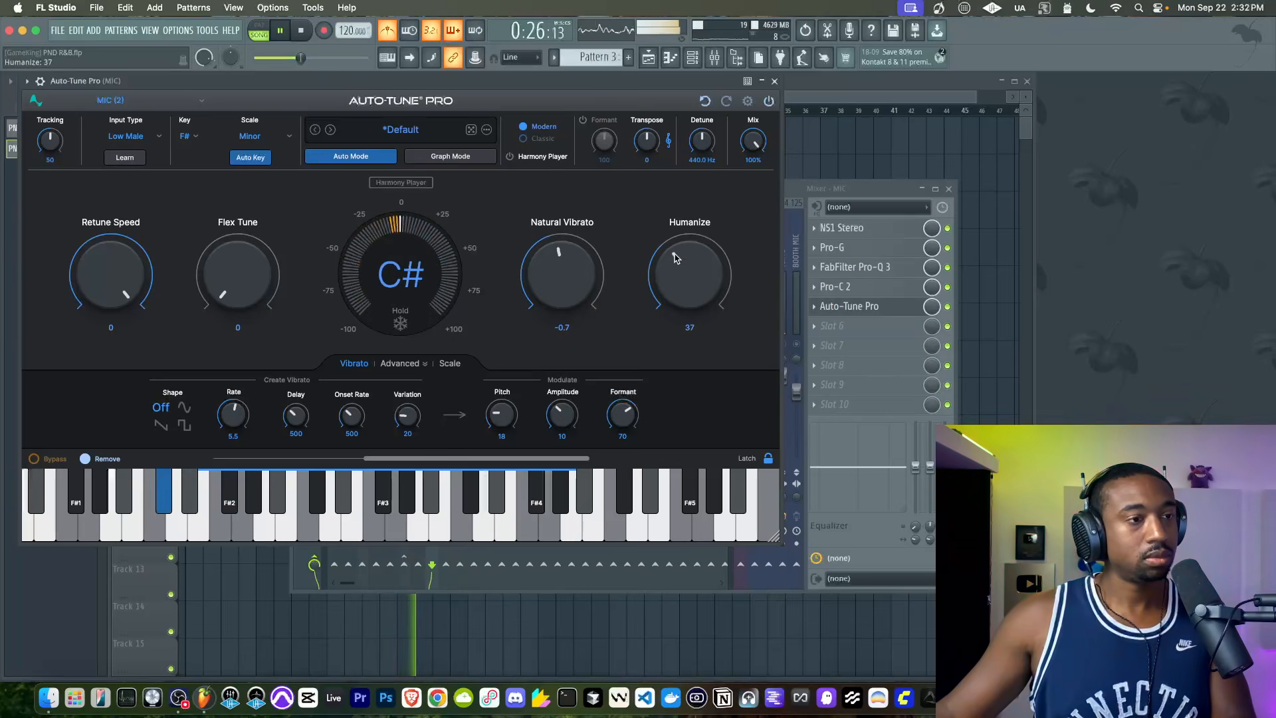
left_click_drag(556, 272, 555, 280)
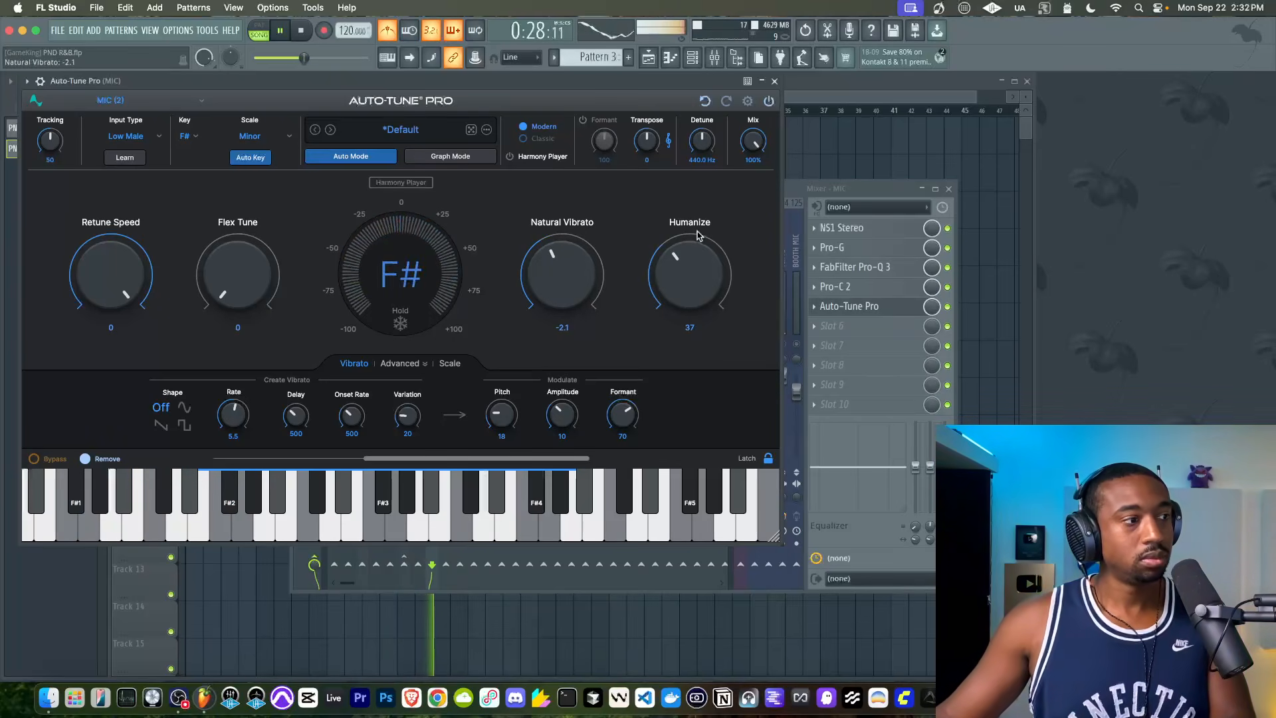
left_click_drag(698, 262, 704, 275)
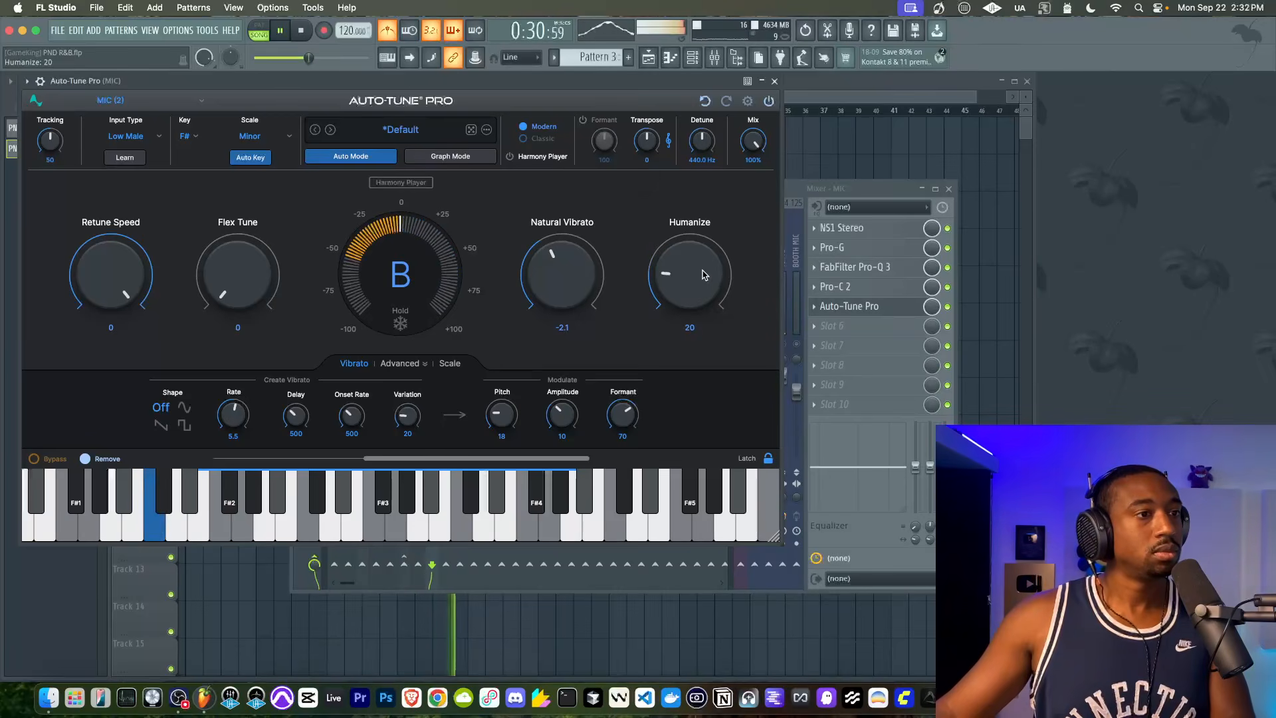
left_click(776, 80)
Try a Natural Vibrato of -12.0 in the copied track's Auto-Tune Pro and replay the take from the start.
key("F9")
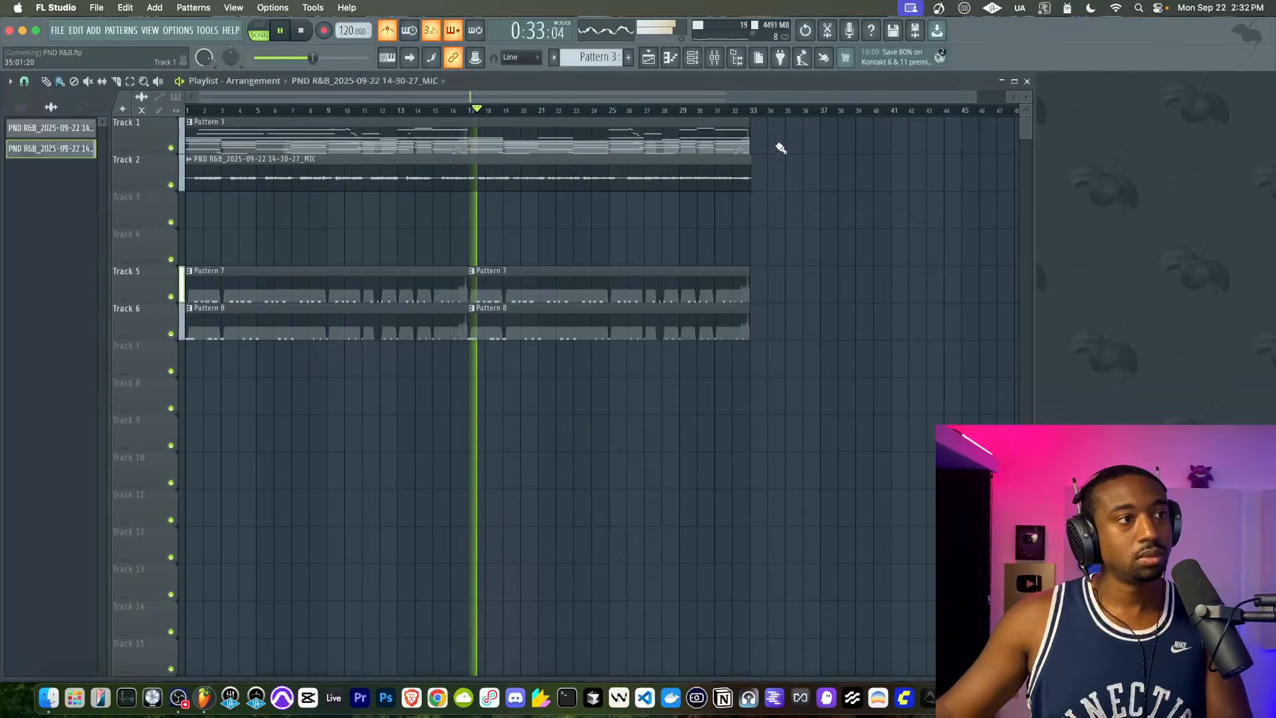
left_click(717, 60)
left_click(849, 306)
key("space")
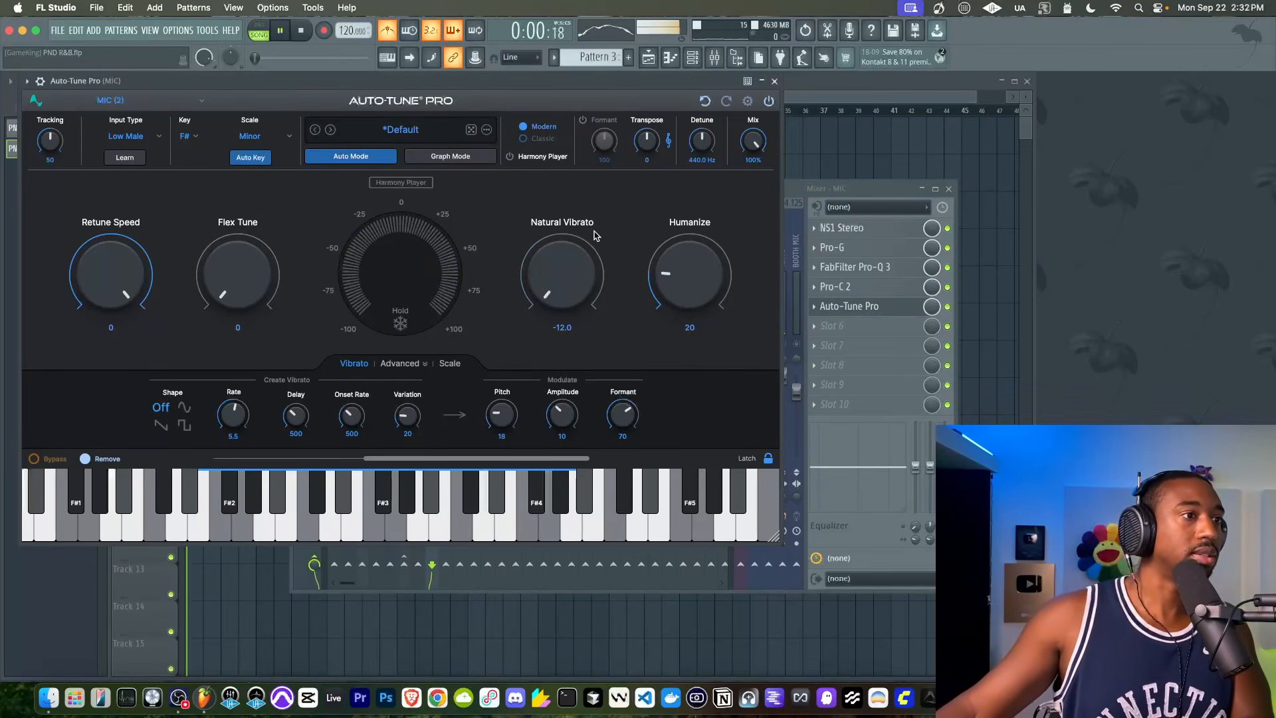
Turn formant correction back on and set Retune Speed to 11 and Natural Vibrato to -6.7 in the copied track's Auto-Tune Pro.
left_click(775, 81)
left_click(871, 307)
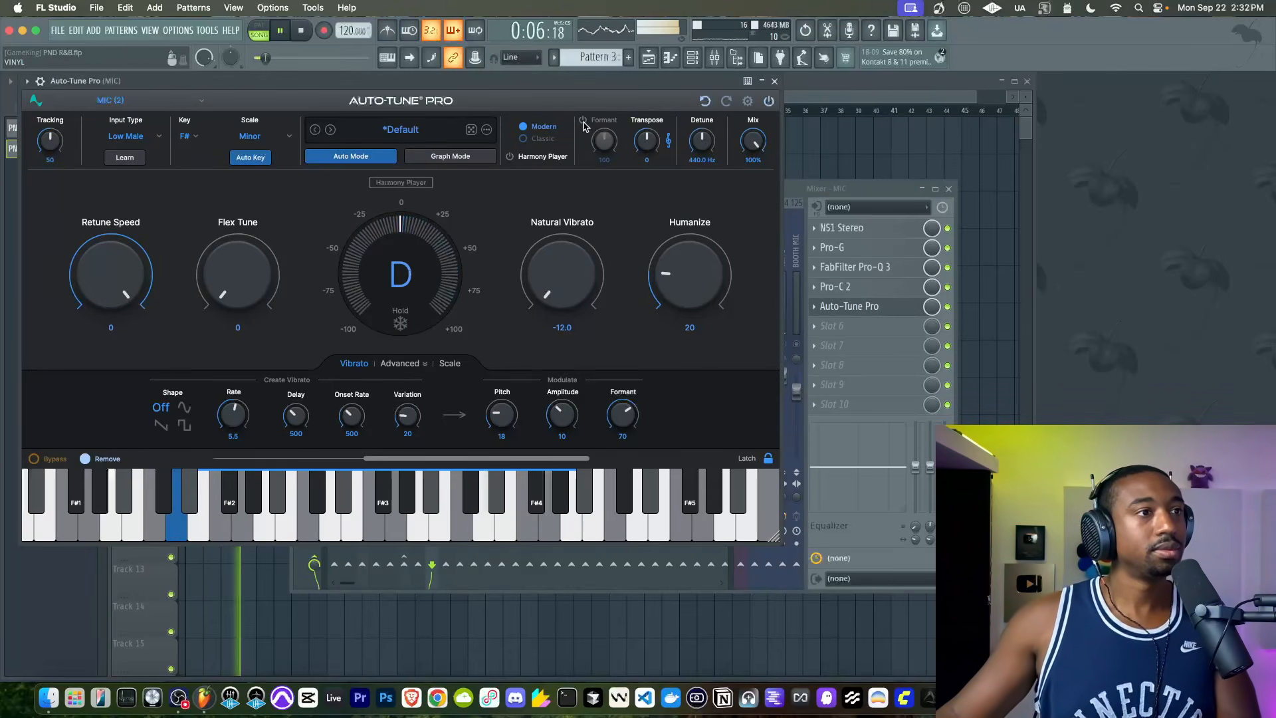
key("space")
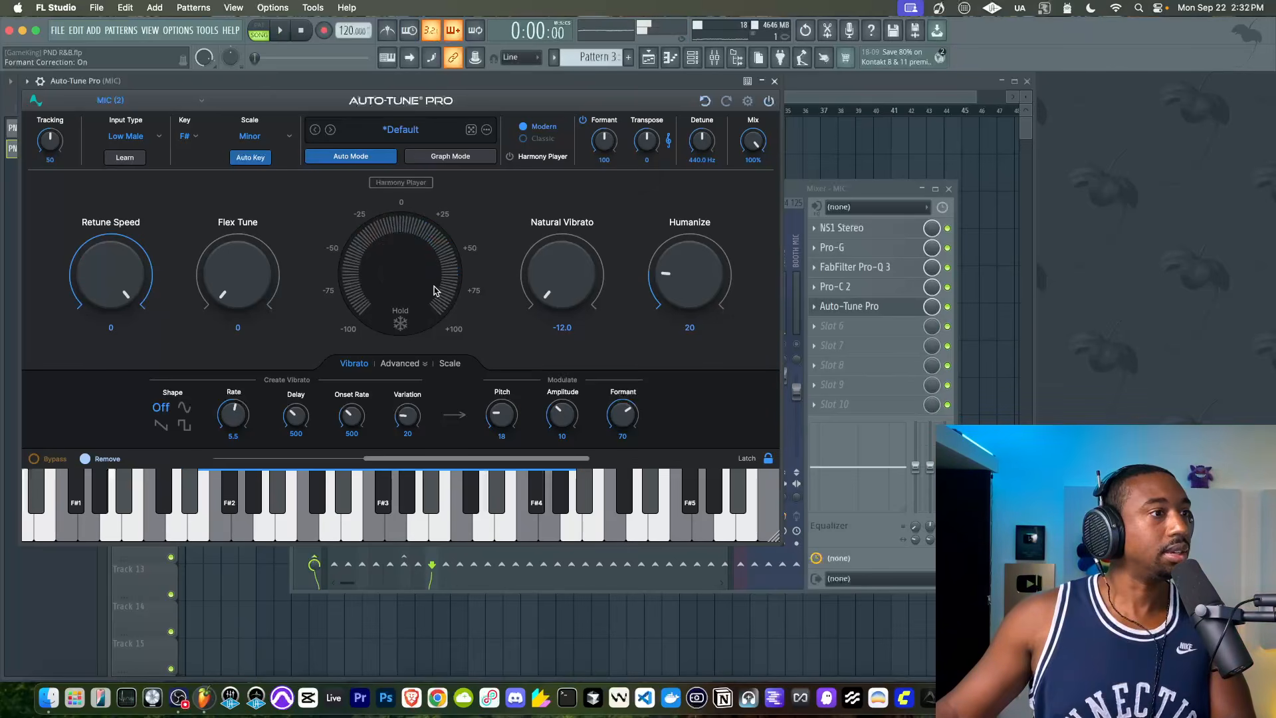
left_click_drag(110, 263, 86, 294)
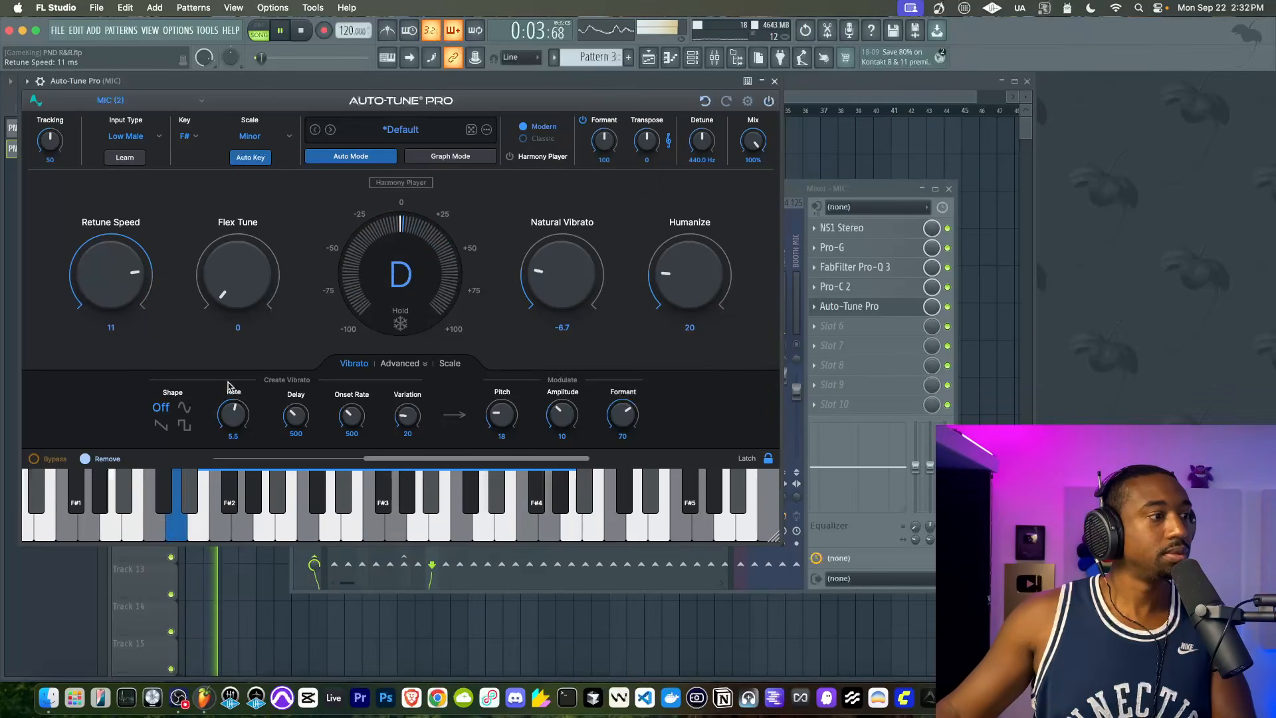
In Auto-Tune Pro's easy view, set Humanize to 0, Natural Vibrato to -12.0 and Retune Speed to 16.
left_click(401, 364)
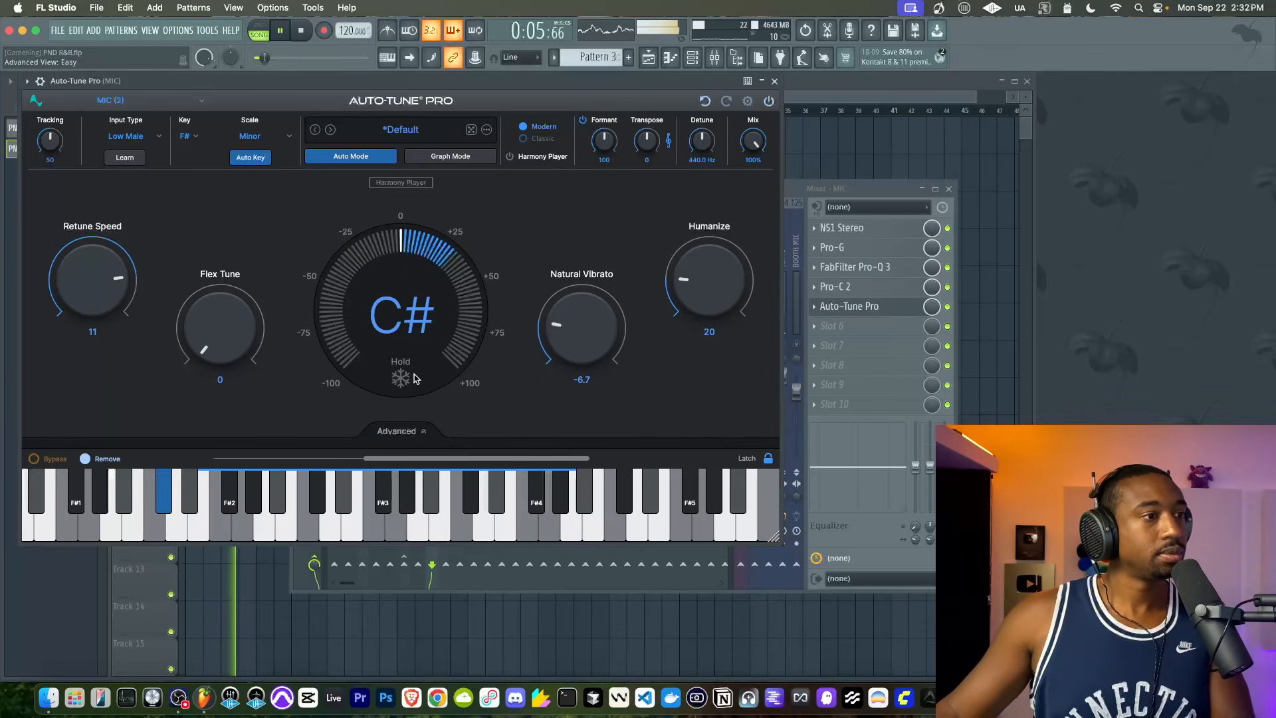
left_click_drag(680, 246, 686, 364)
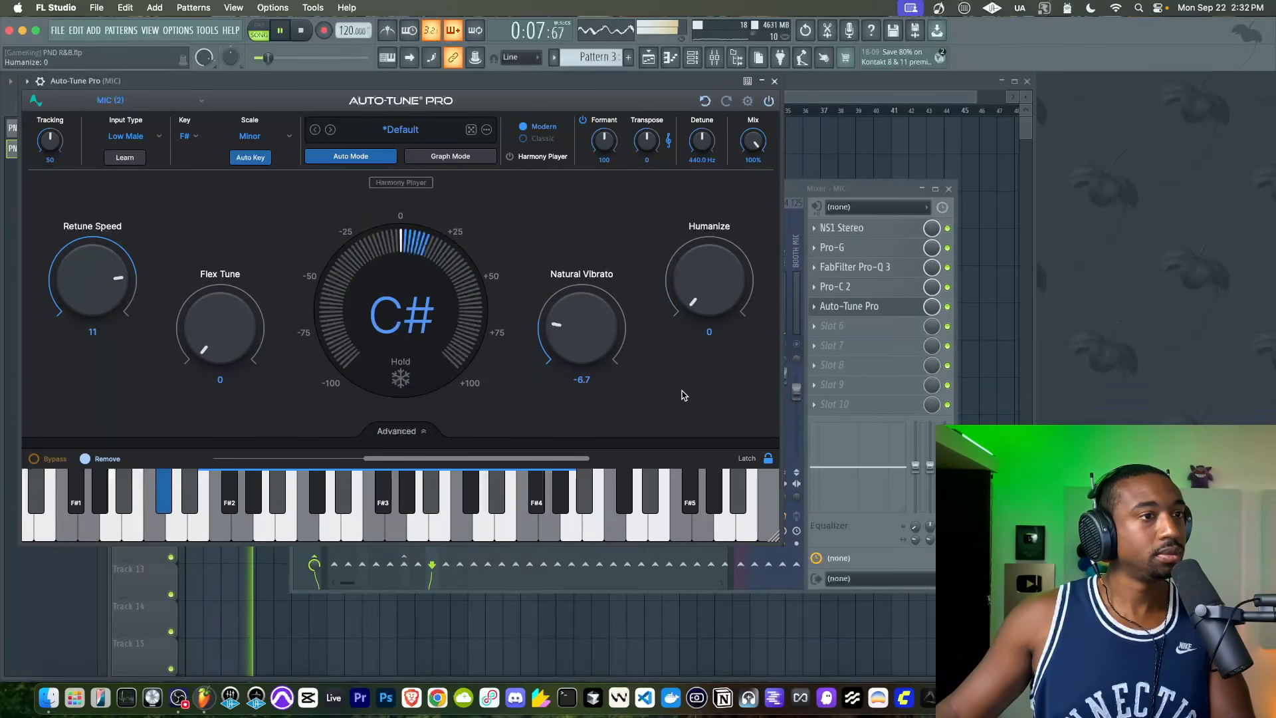
left_click_drag(597, 298, 595, 373)
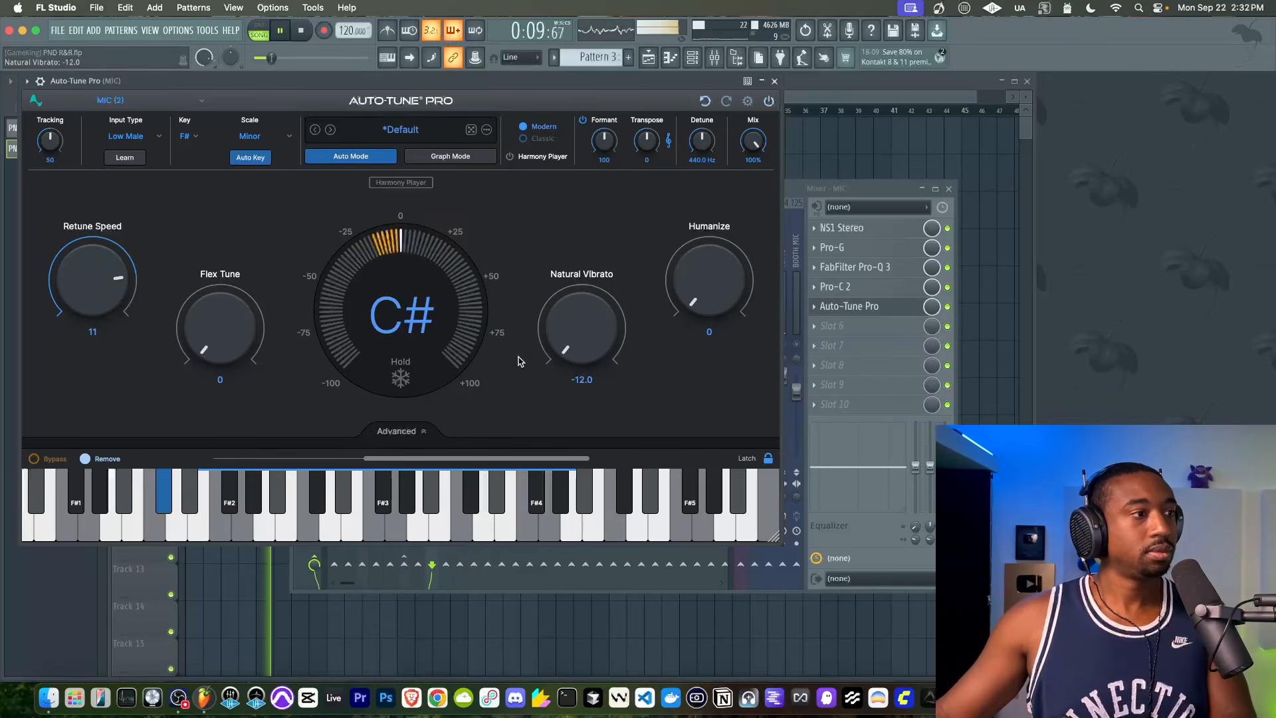
left_click_drag(71, 299, 114, 279)
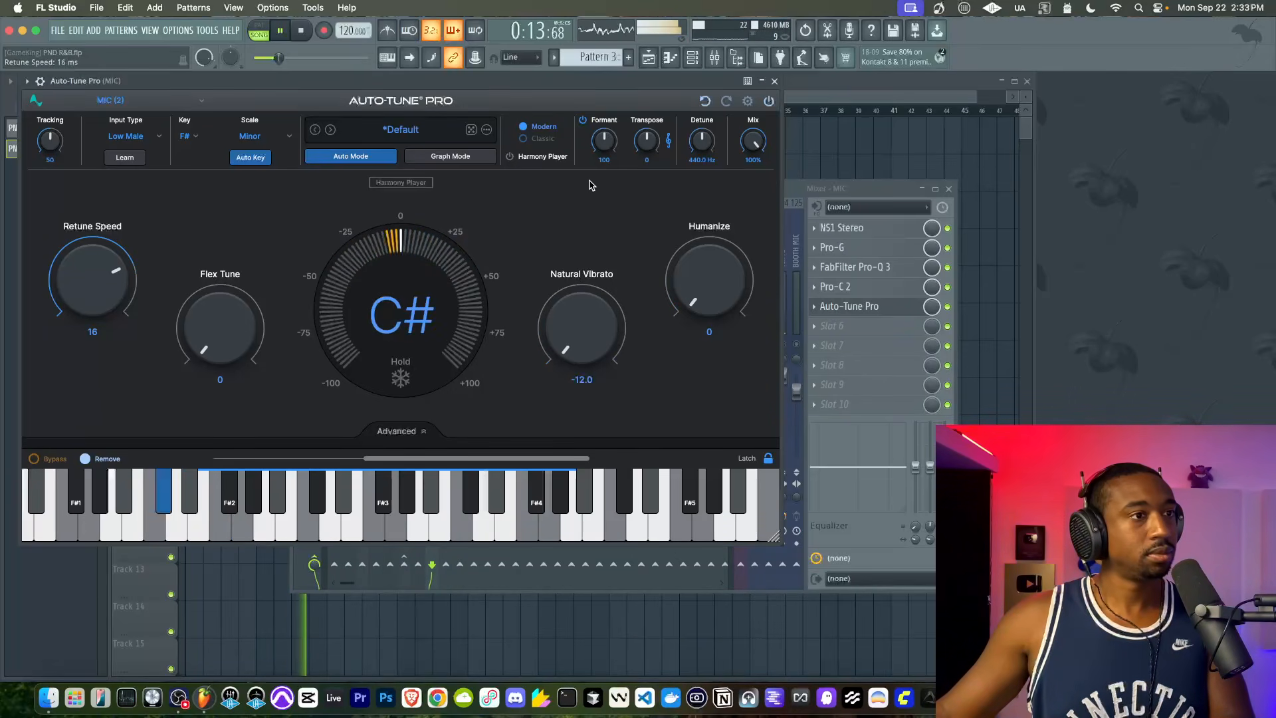
left_click(774, 81)
Steepen the low cut in the MIC track's FabFilter Pro-Q 3 to 30 dB/oct.
left_click(855, 267)
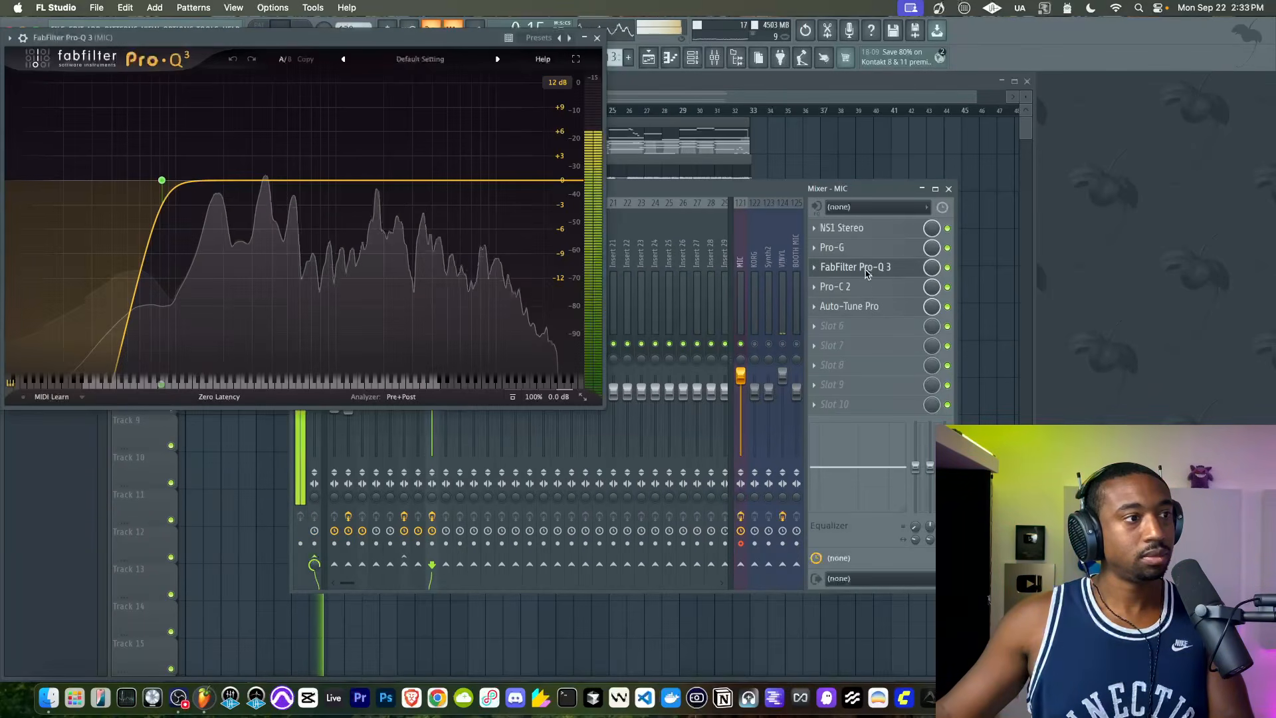
mouse_move(161, 180)
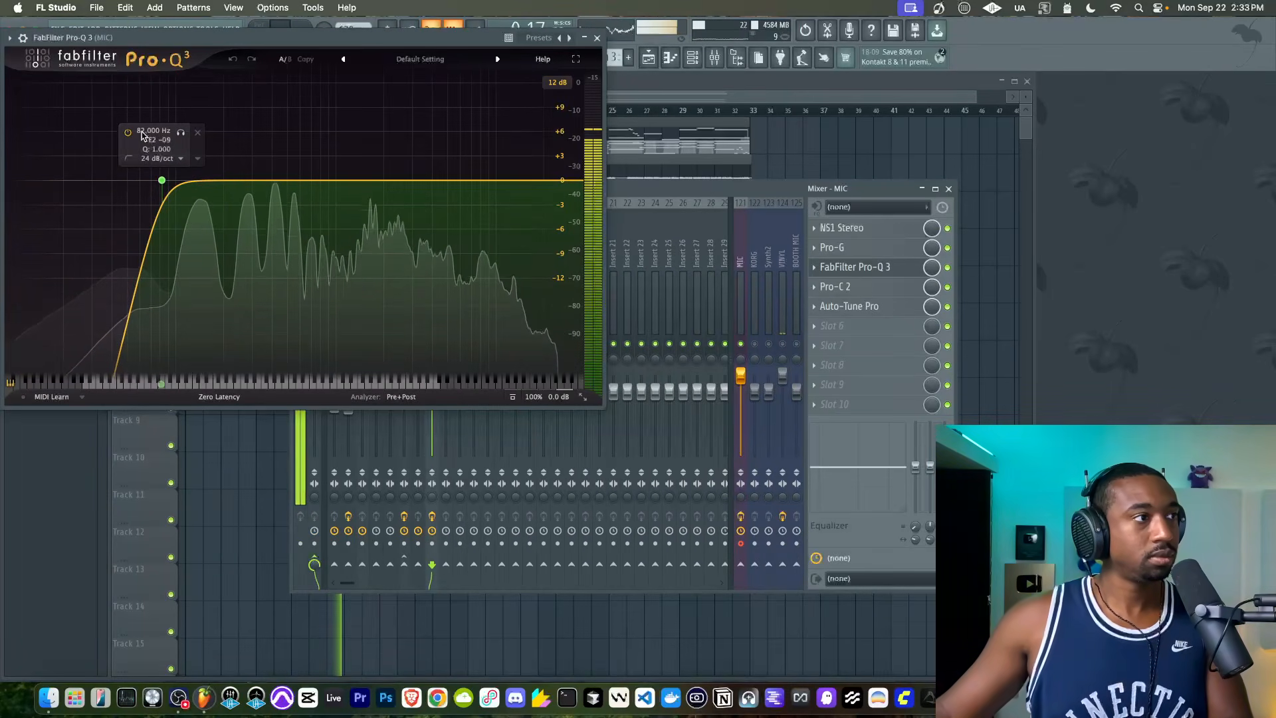
left_click(165, 181, "alt+shift")
left_click(166, 180, "alt+shift")
scroll(166, 185, "down", 1)
Move Auto-Tune Pro to the first effect slot and raise the low cut in FabFilter Pro-Q 3 to about 253 Hz.
key("space")
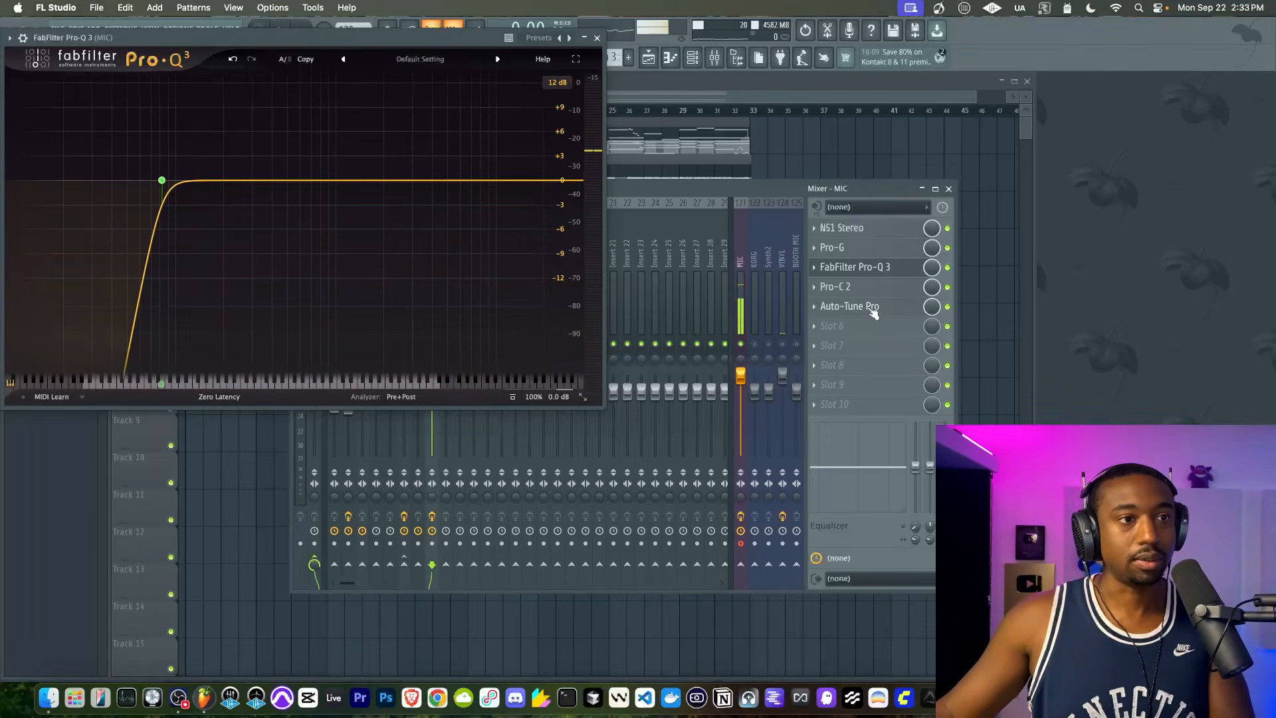
left_click_drag(857, 307, 872, 249)
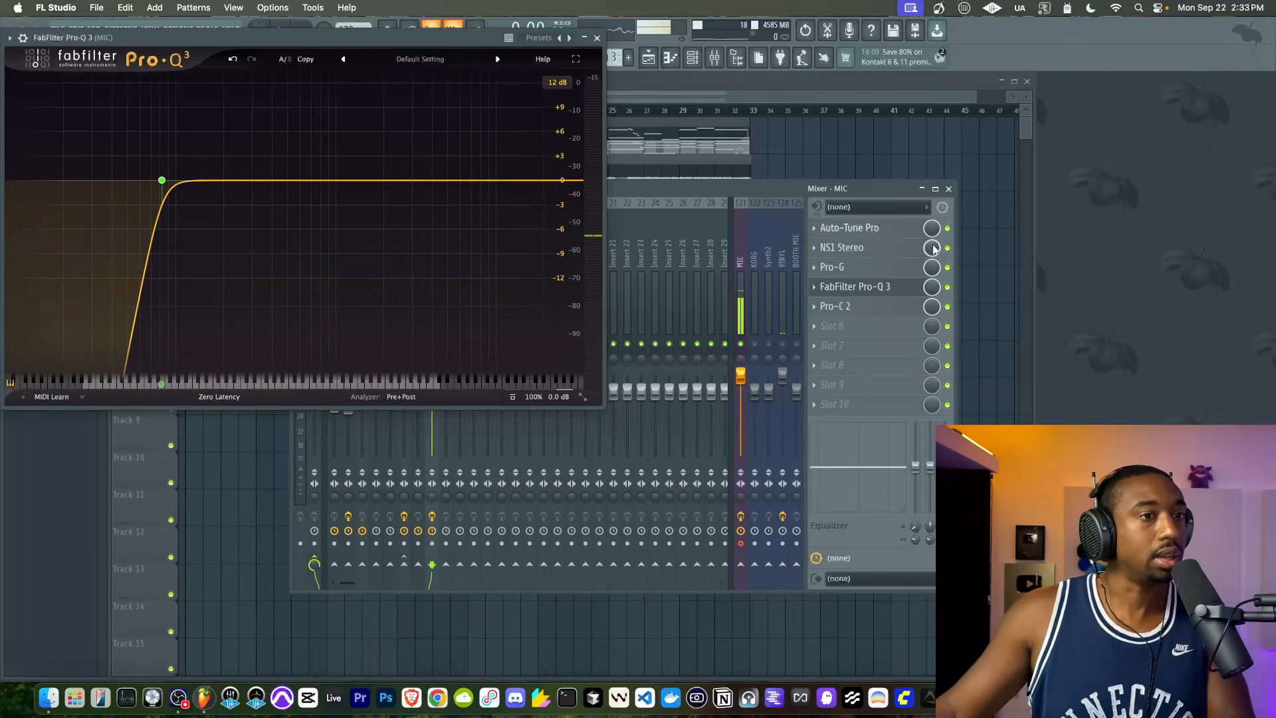
double_click(864, 290)
left_click_drag(163, 181, 240, 181)
key("space")
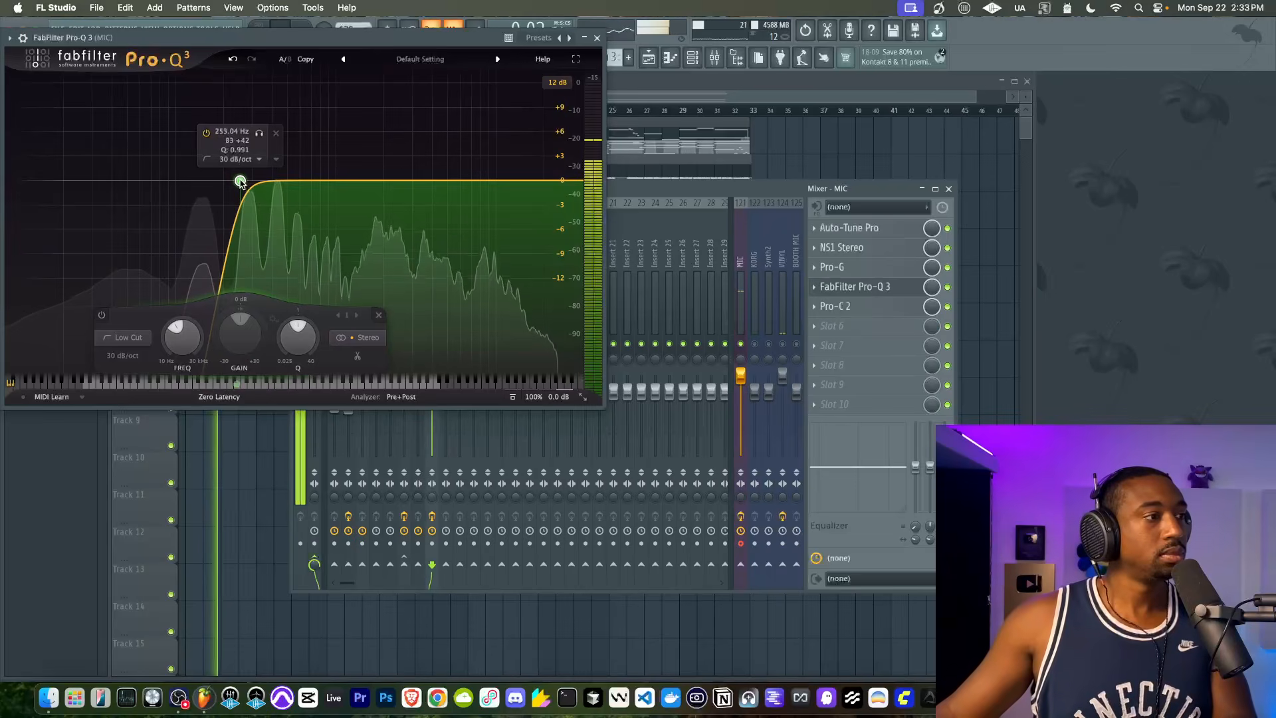
left_click(597, 38)
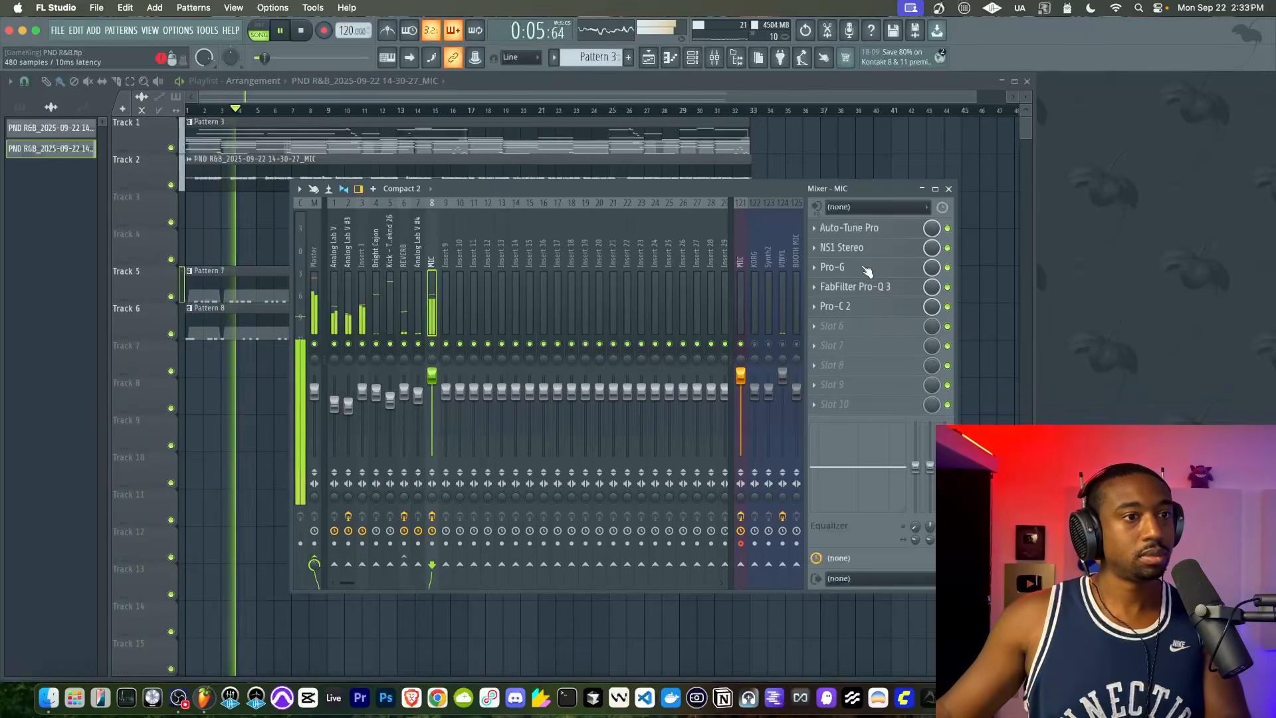
Set Auto-Tune Pro's input type to Alto / Tenor and lower the Pro-Q 3 low cut to about 57 Hz.
left_click(850, 229)
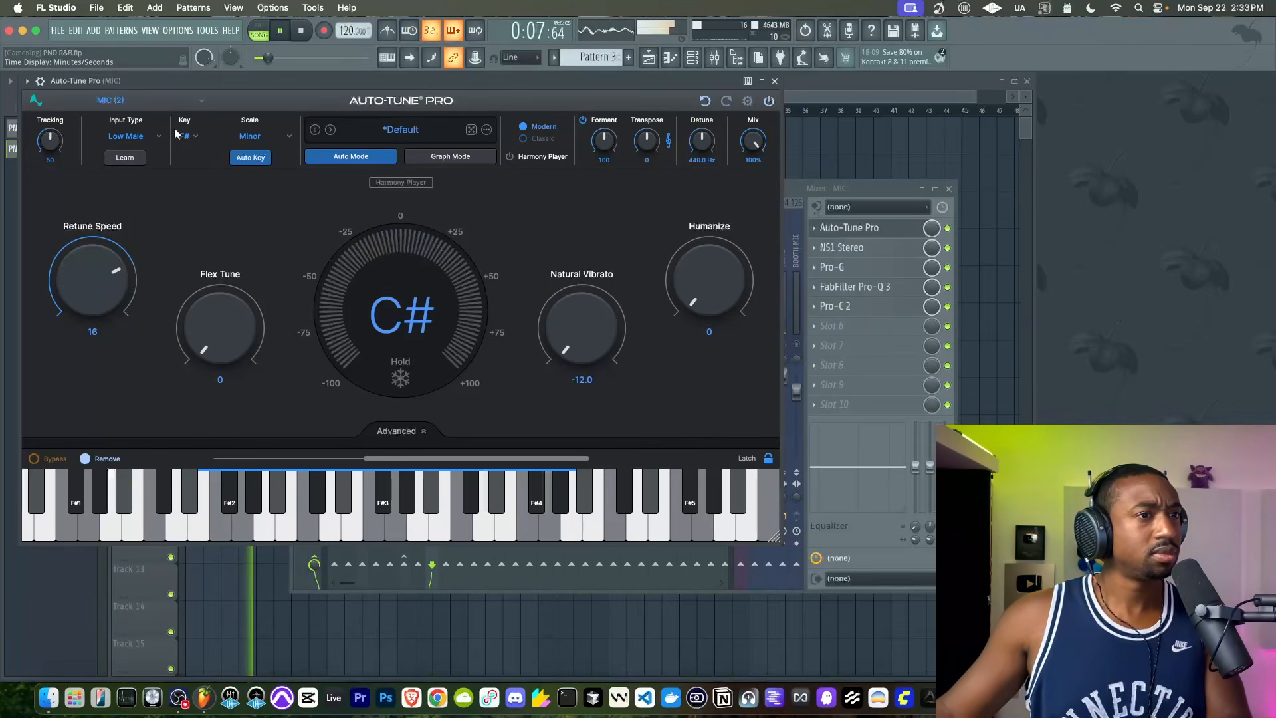
left_click(128, 136)
left_click(136, 176)
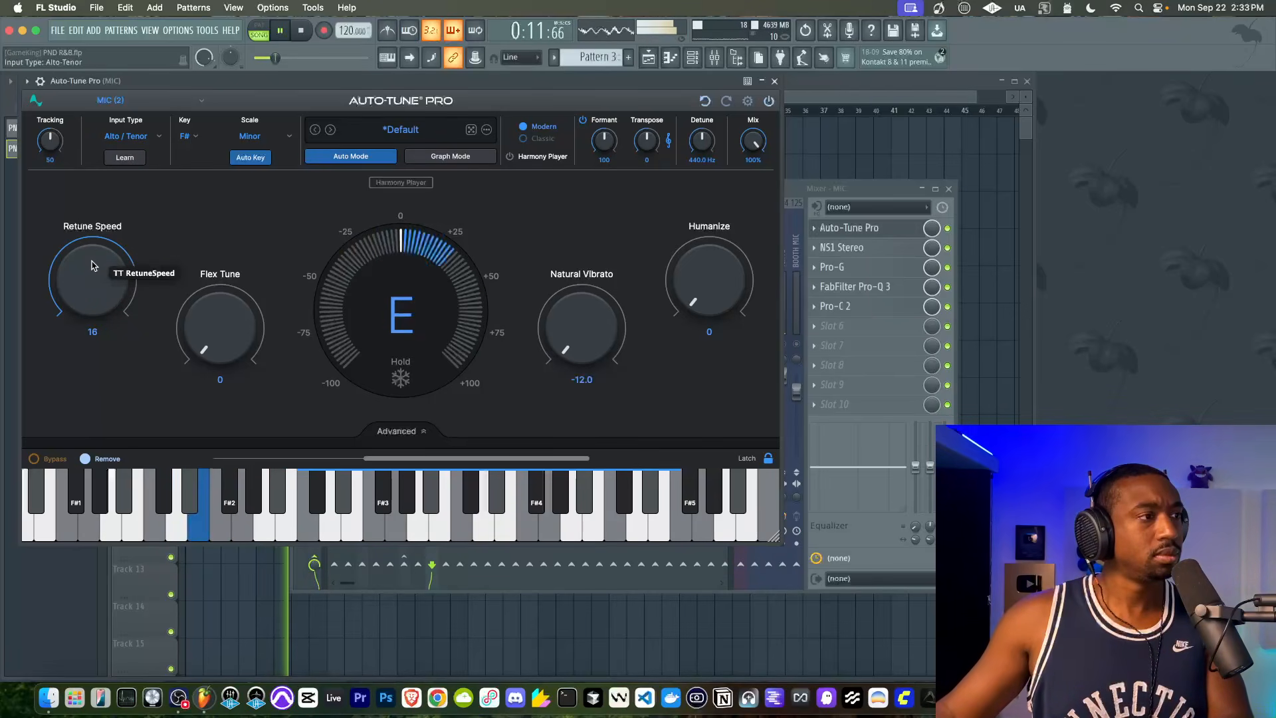
left_click(899, 291)
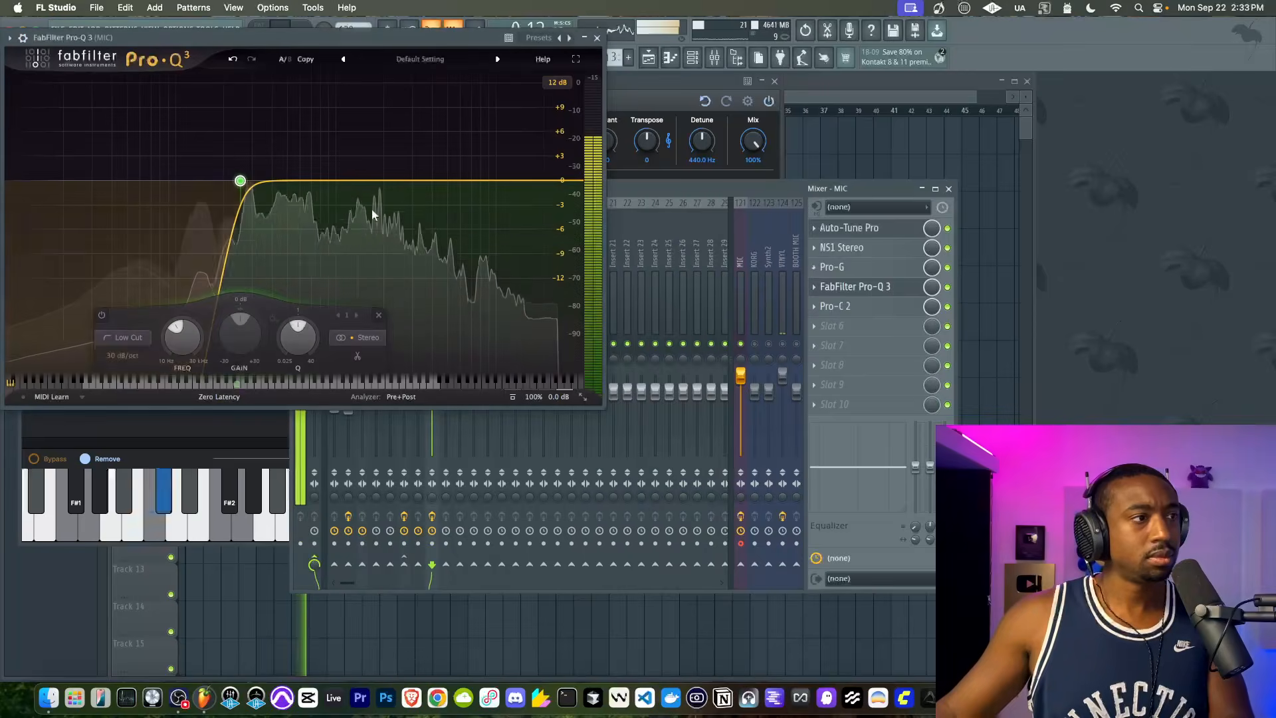
left_click_drag(233, 180, 138, 184)
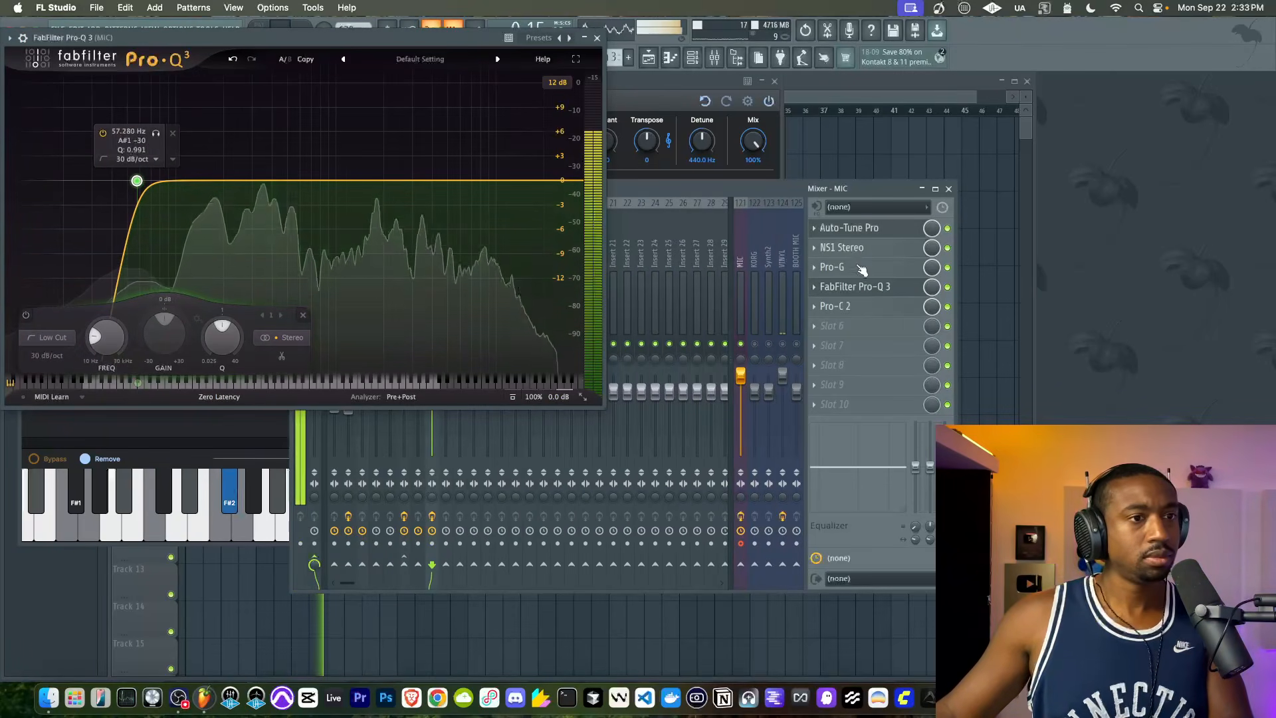
Set Auto-Tune Pro's Retune Speed to 4, Flex Tune to 0 and Natural Vibrato to -4.9, and close the plugin.
left_click(861, 228)
left_click(861, 230)
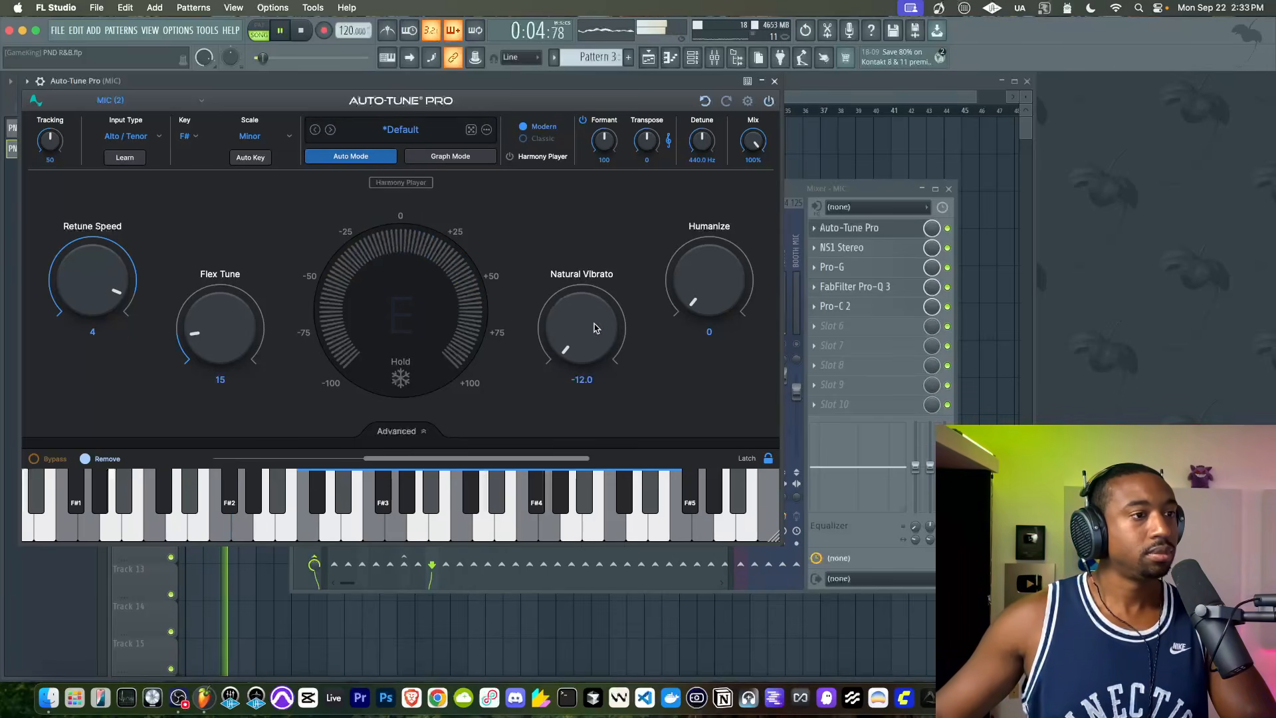
left_click_drag(223, 332, 213, 396)
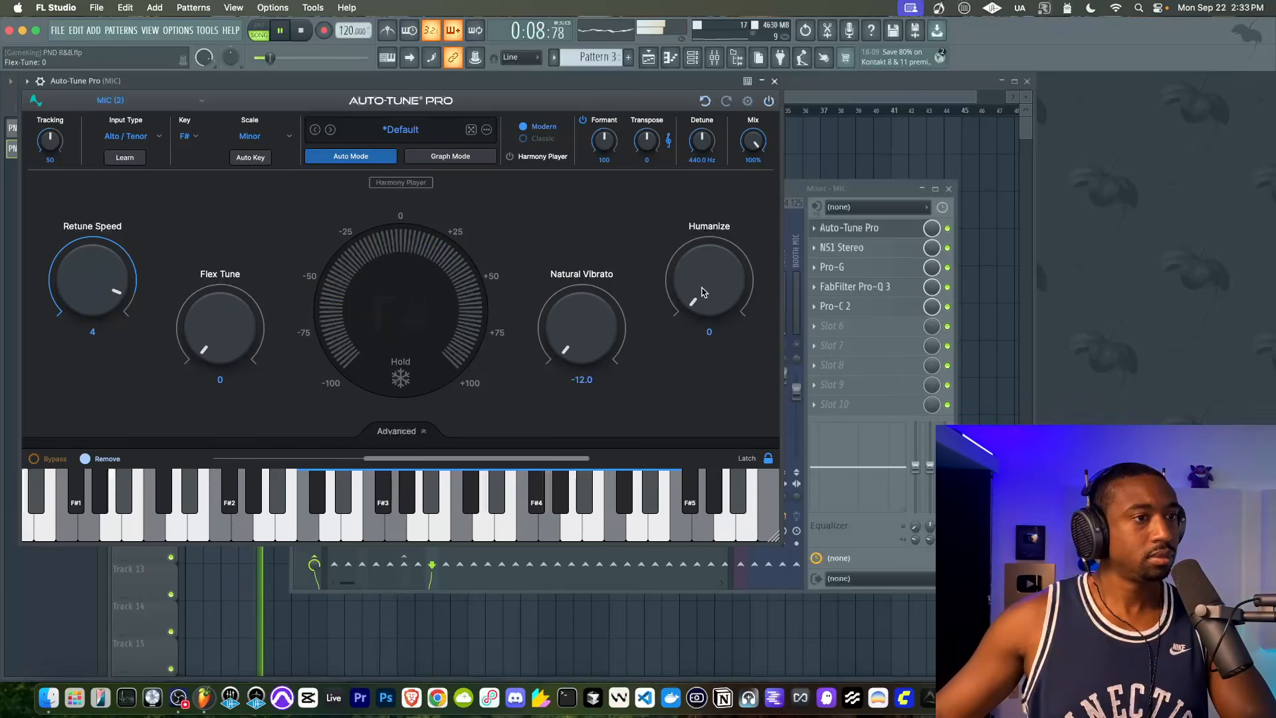
left_click_drag(703, 292, 709, 245)
left_click_drag(579, 327, 576, 281)
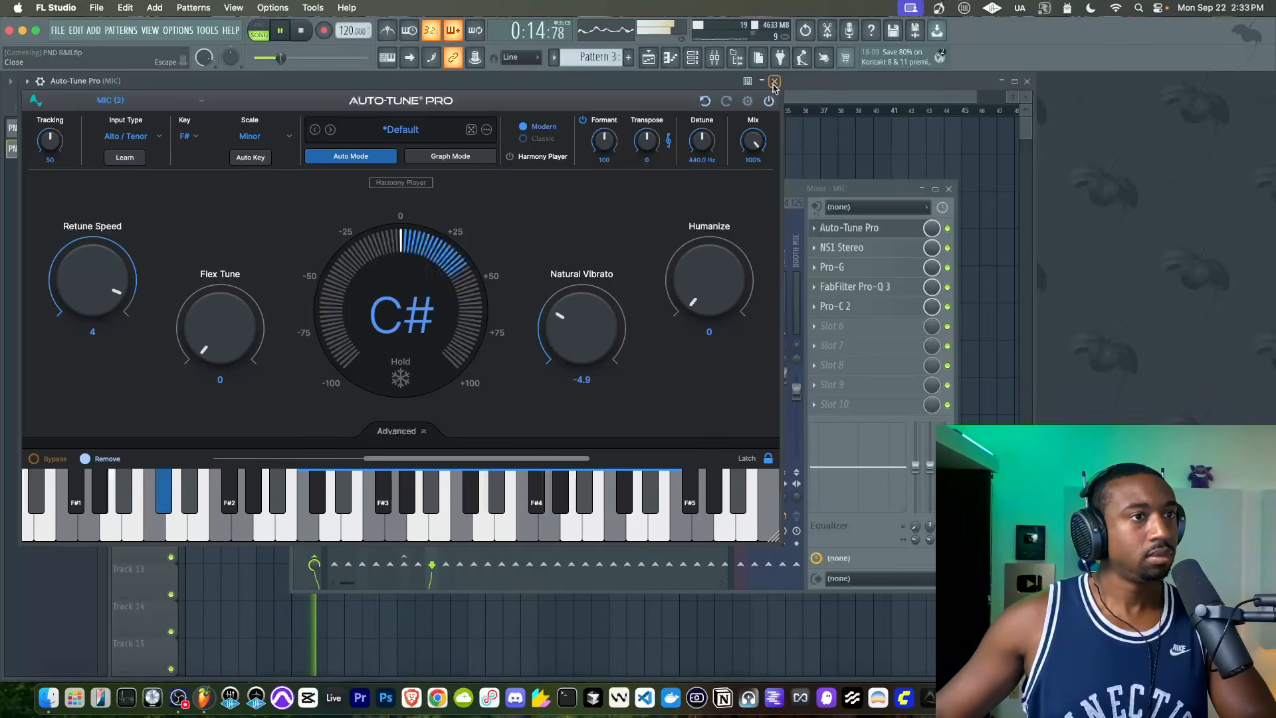
key("Escape")
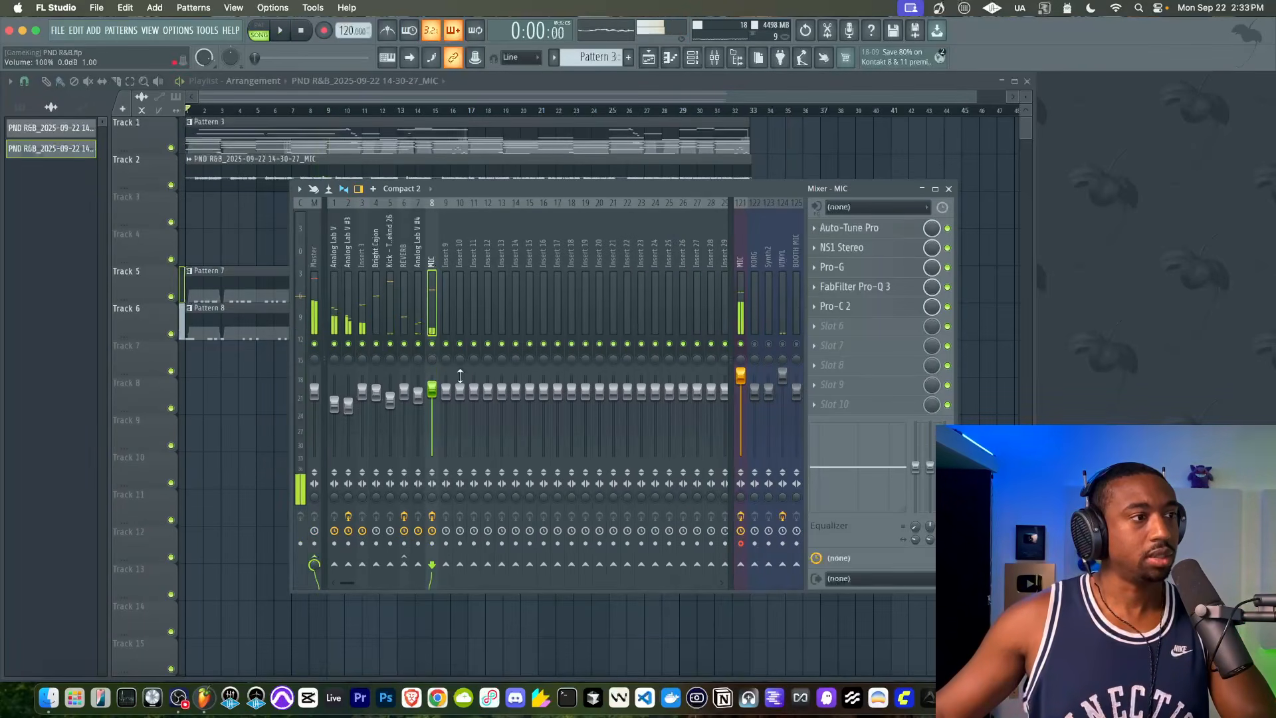
Maximize the playlist, and in the mixer send the MIC track to REVERB at 92% while playing the song.
key("Escape")
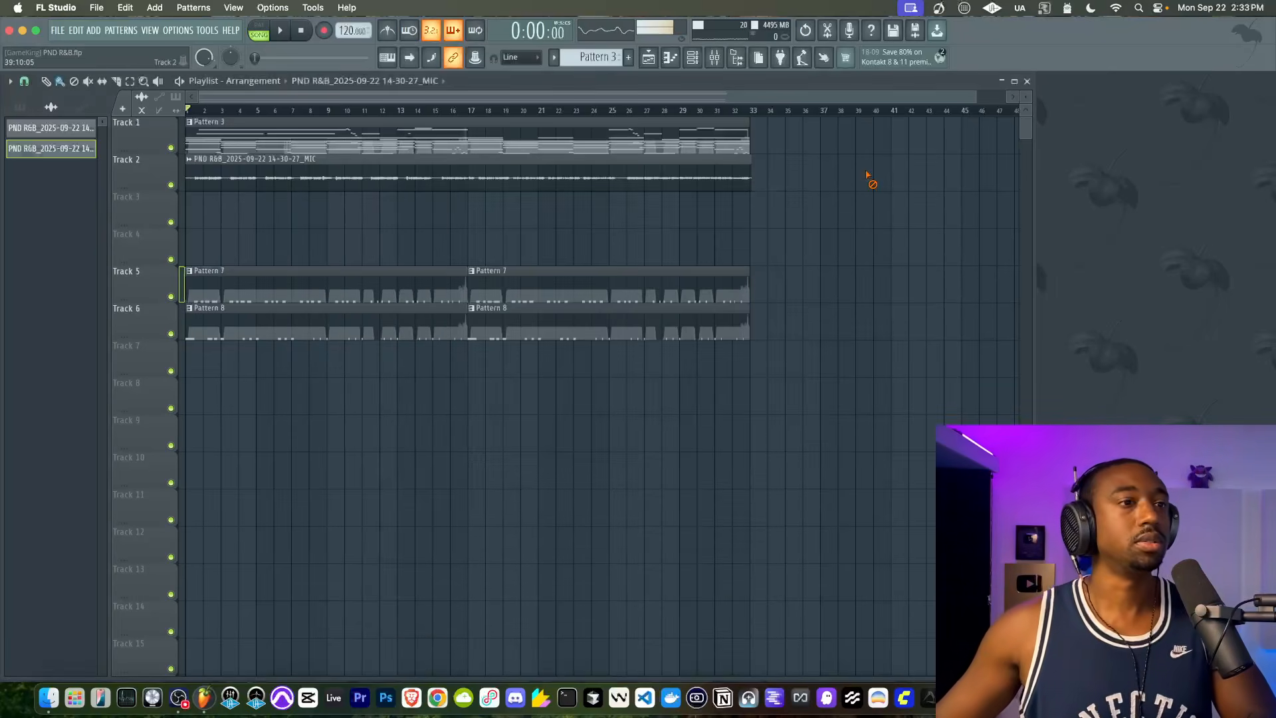
double_click(946, 82)
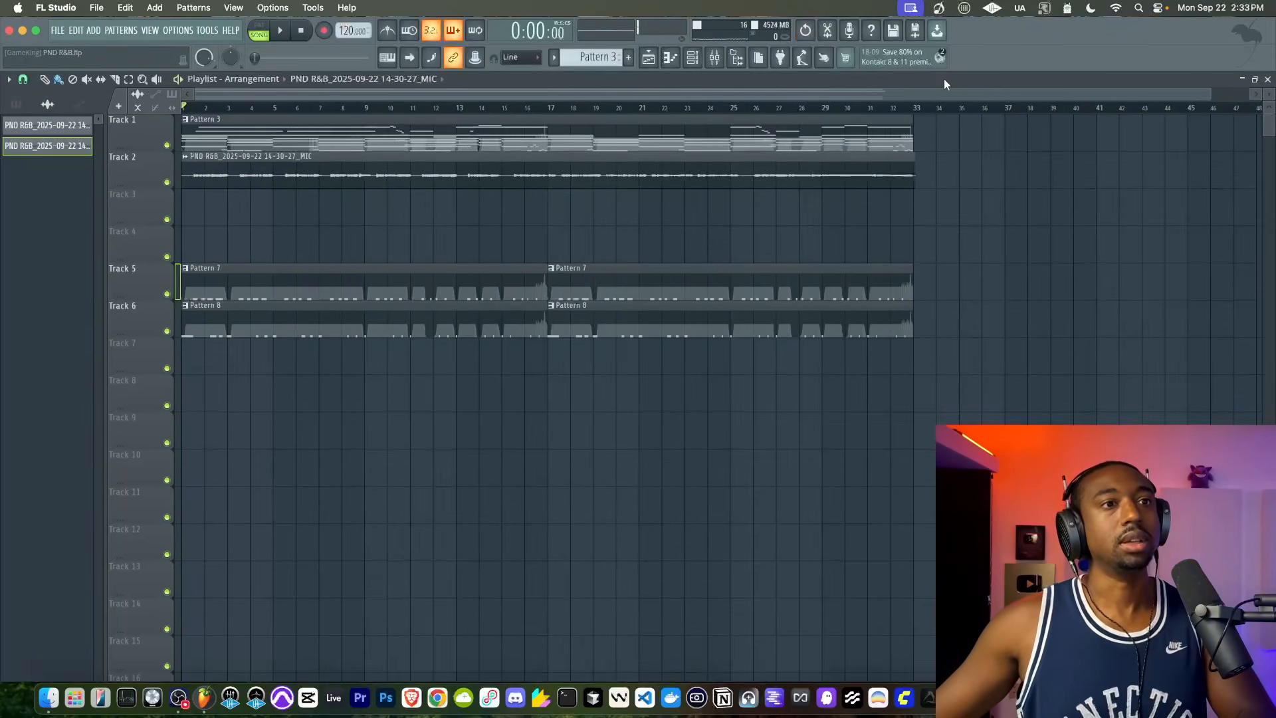
key("F9")
key("space")
key("space")
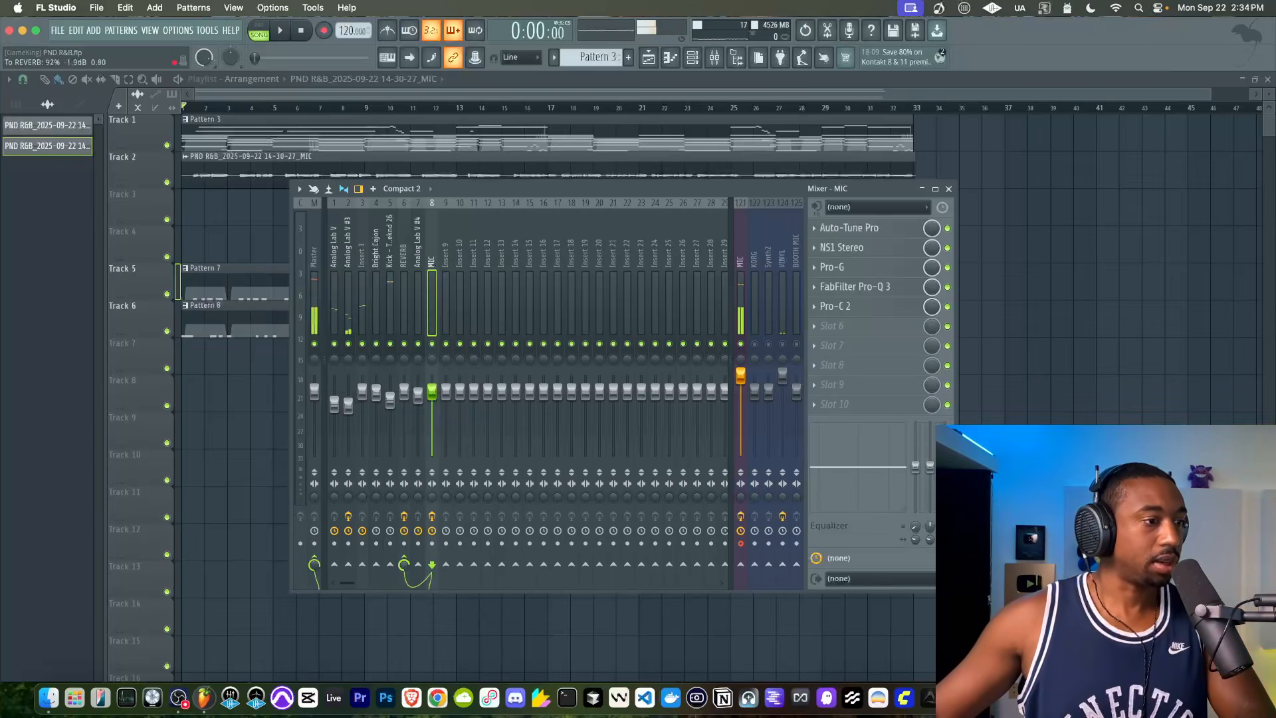
key("space")
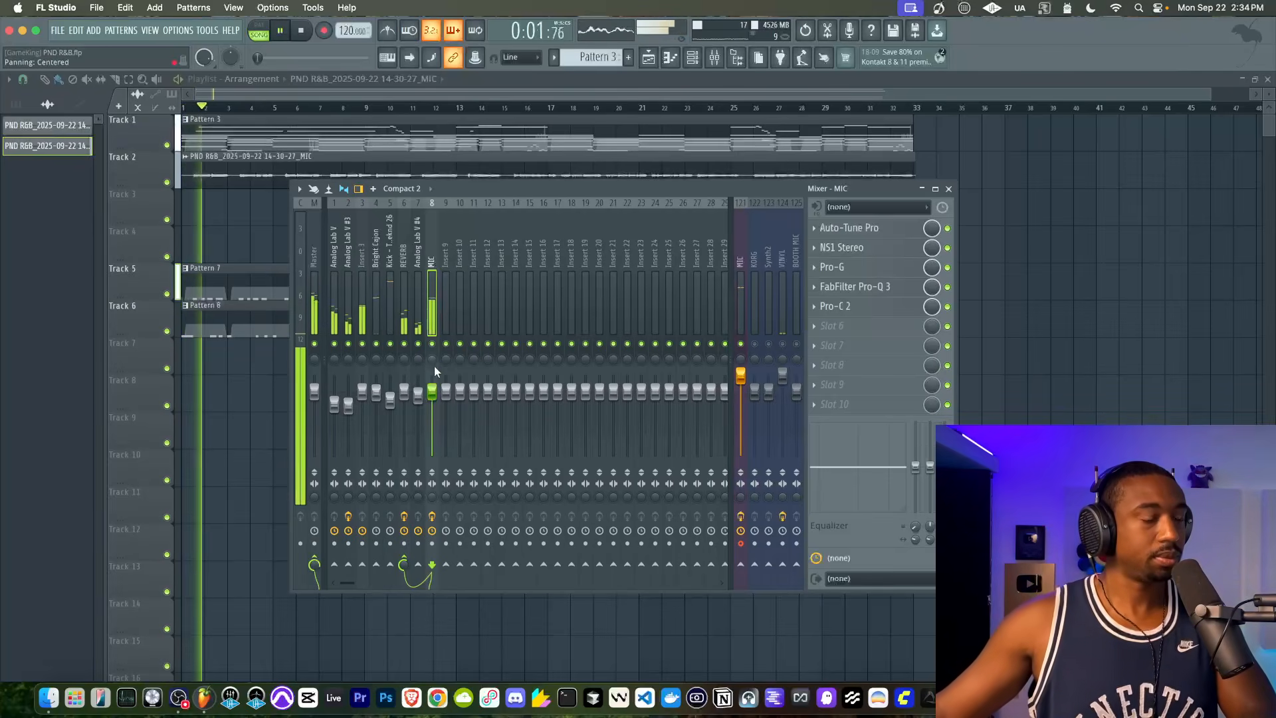
Set the late reverb time to 16.2 s in the REVERB track's UAD RealVerb-Pro, and reselect the MIC track.
left_click(406, 311)
left_click(857, 227)
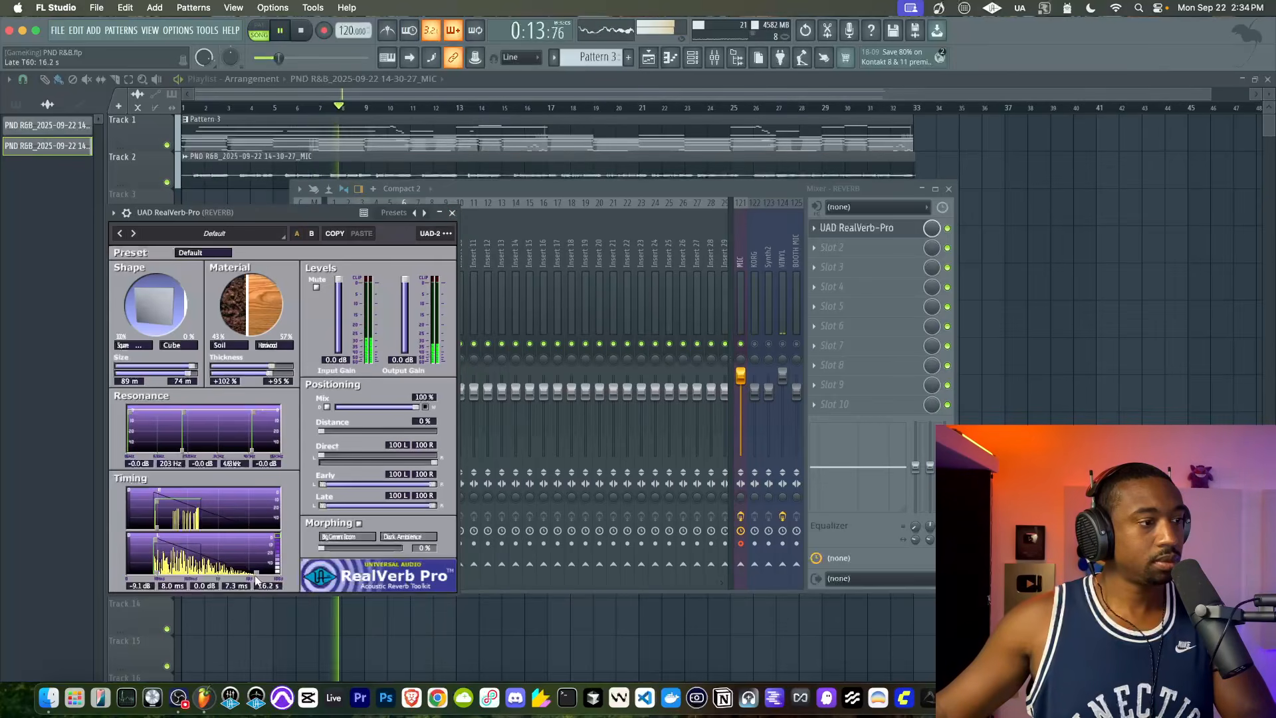
left_click(452, 214)
key("space")
left_click(432, 303)
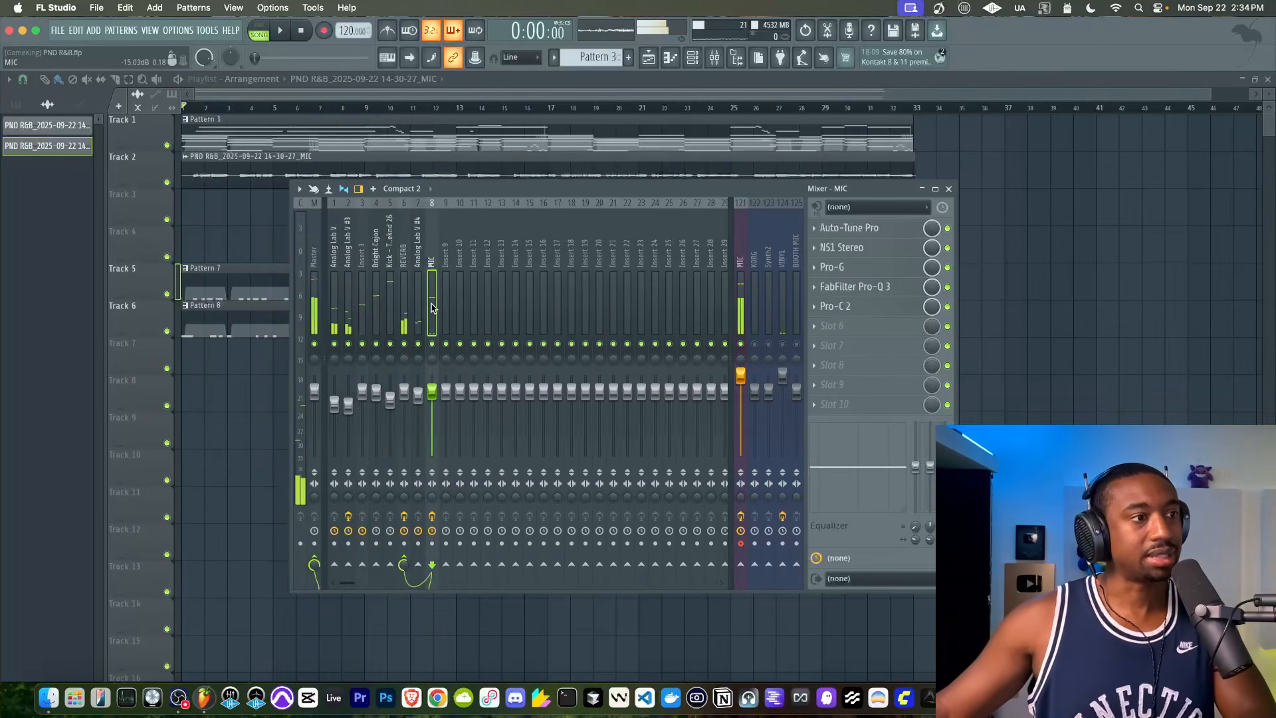
Save the project and play the arrangement with the mixer open.
right_click(973, 304)
left_click(714, 57)
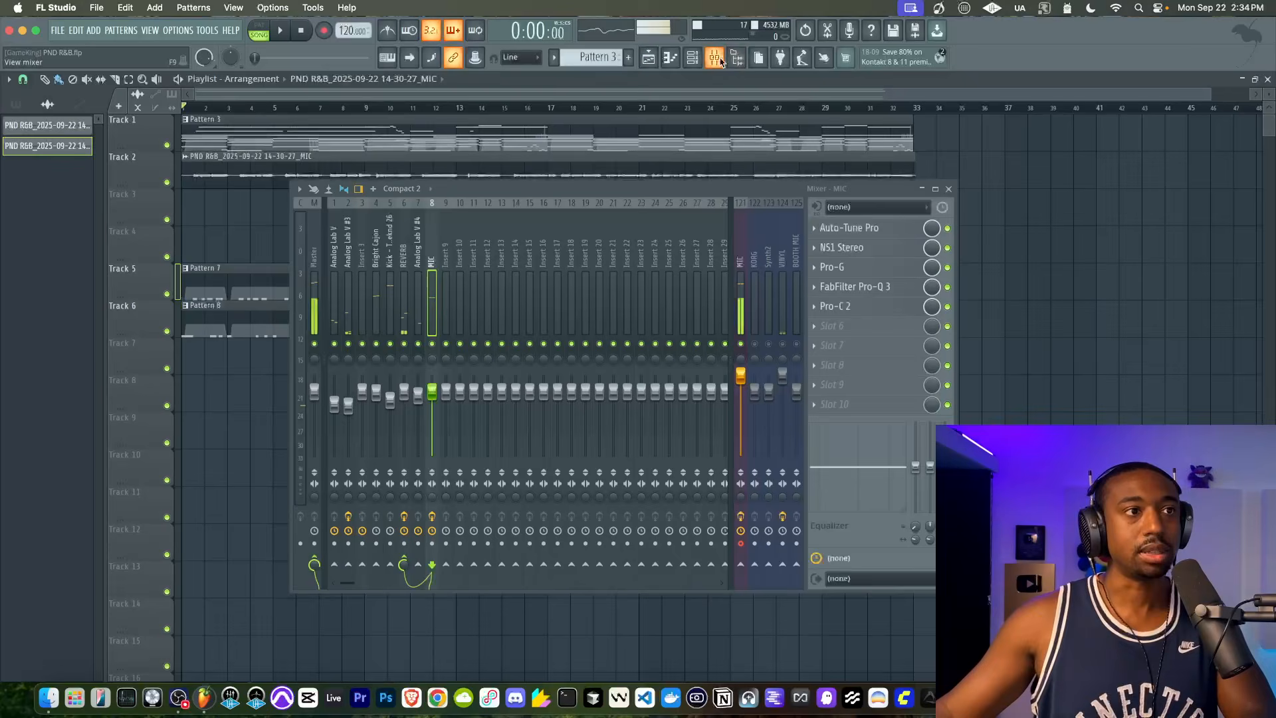
key("space")
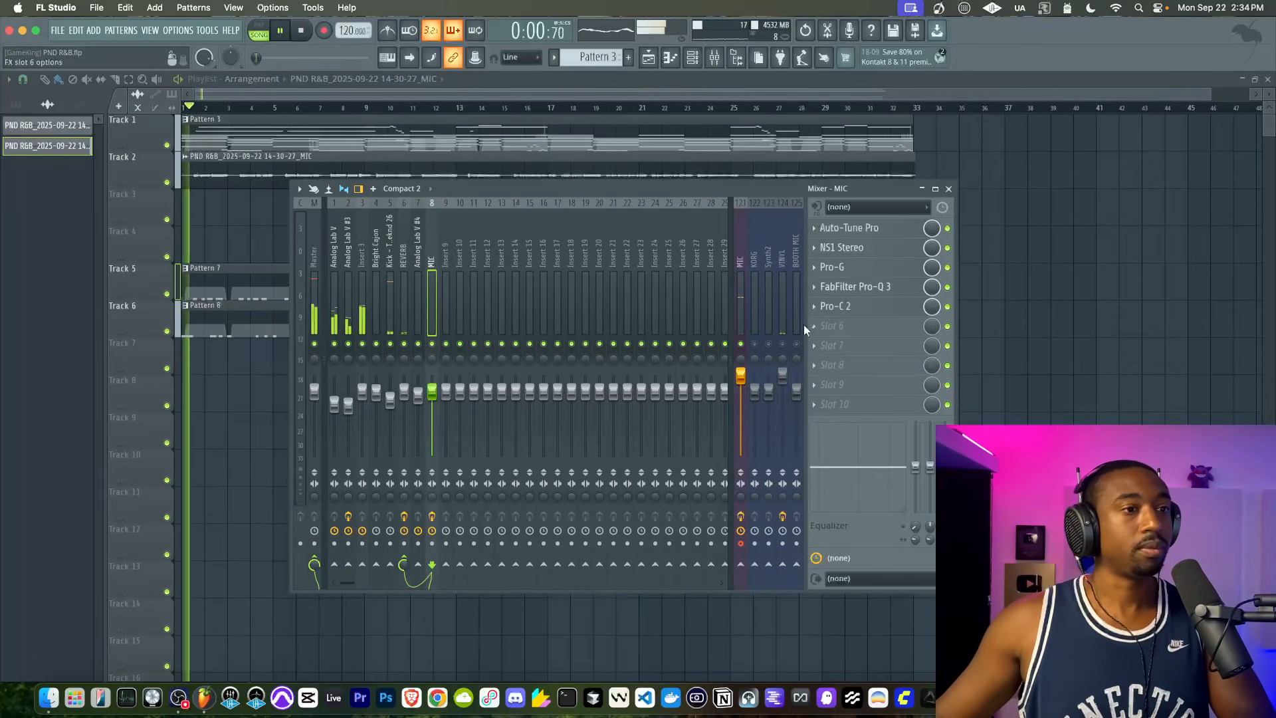
right_click(1090, 315)
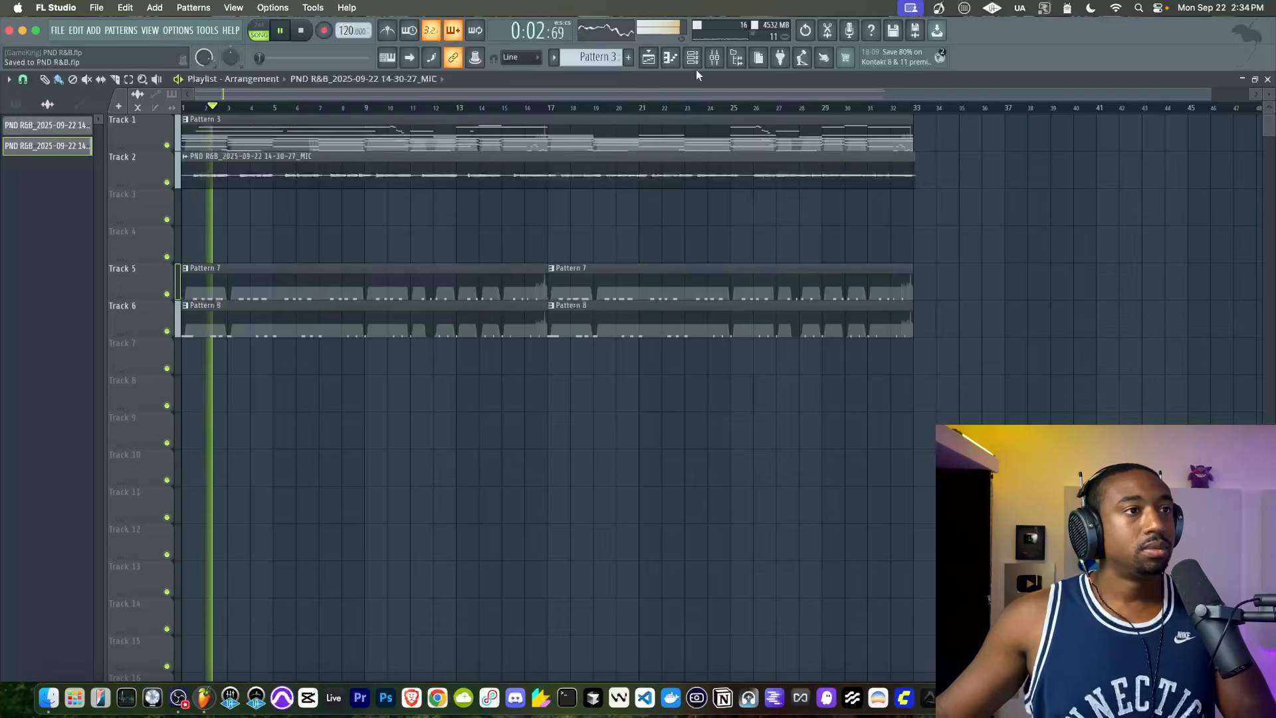
left_click(714, 57)
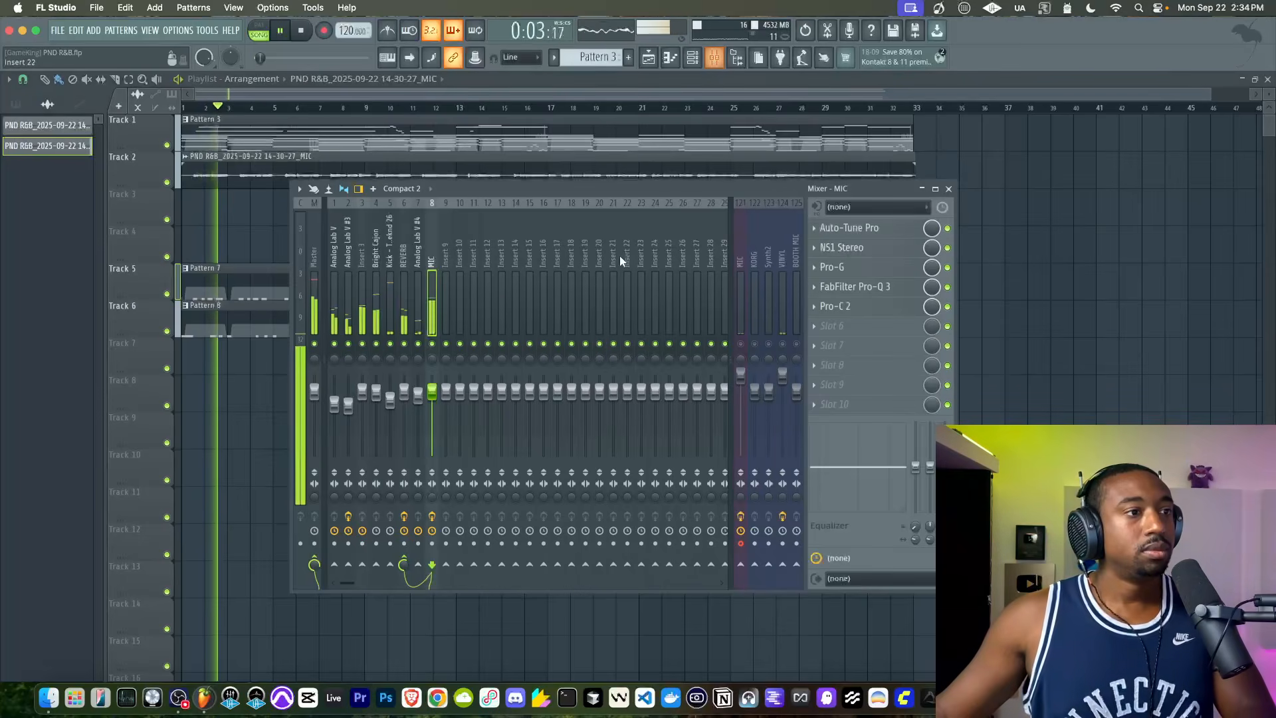
Load FabFilter Pro-DS into slot 6 of the MIC track and audition its side chain.
left_click(832, 326)
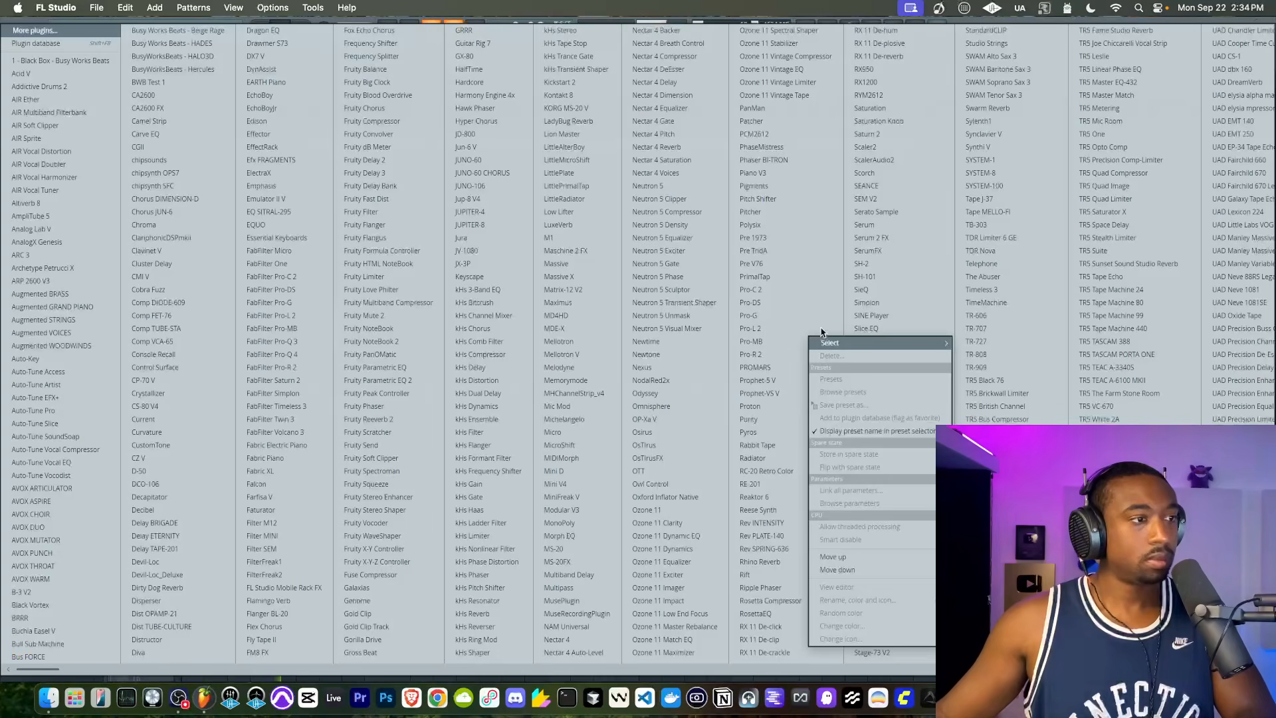
left_click(290, 304)
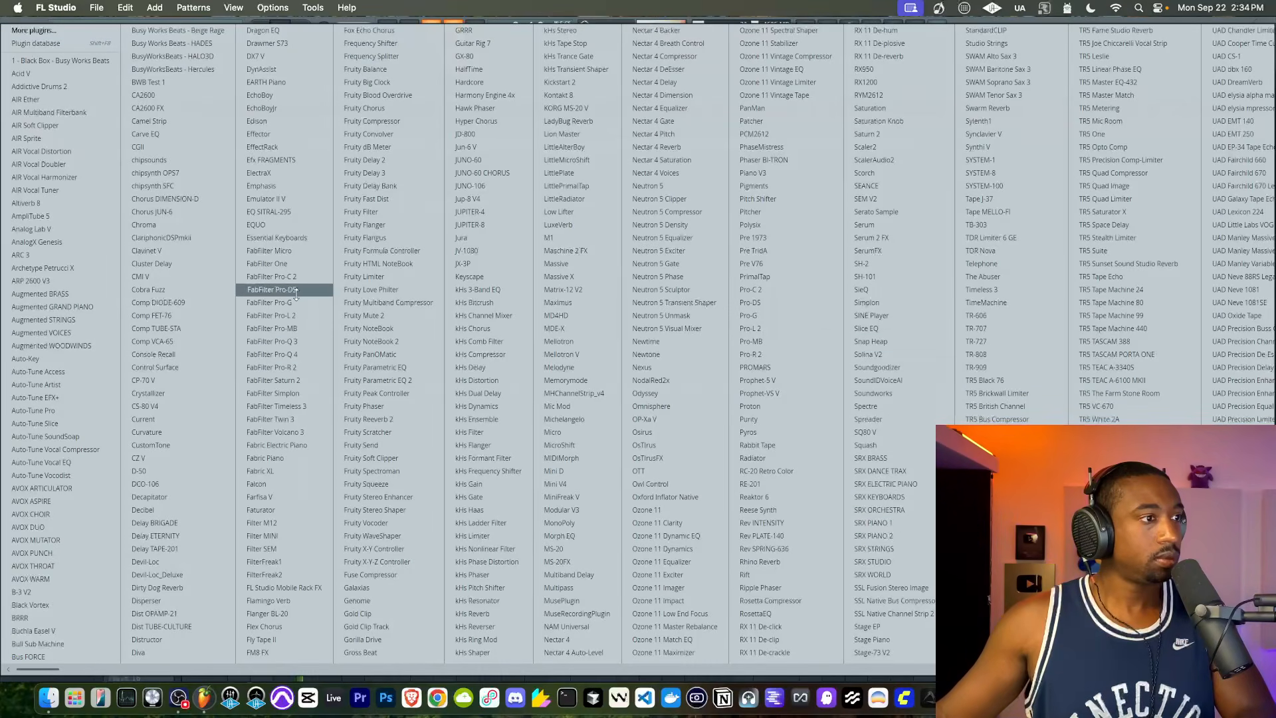
left_click(238, 490)
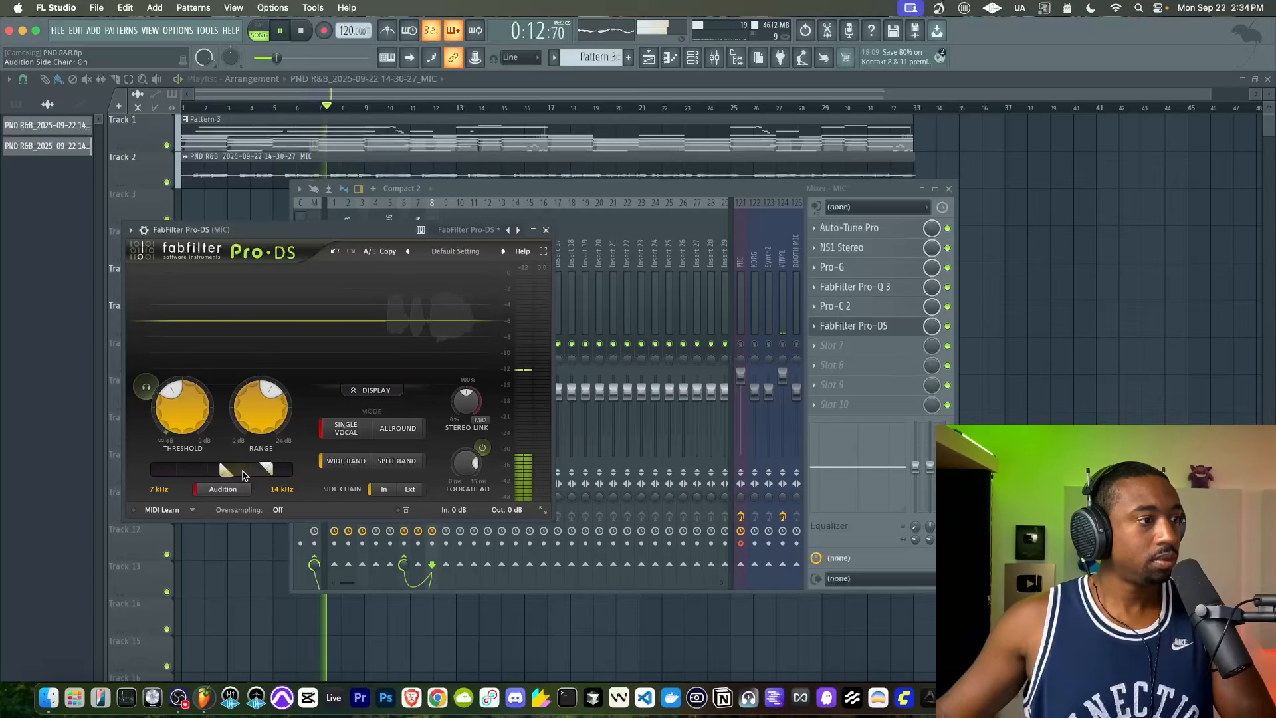
Set Pro-DS to Allround mode with a side-chain range of 2 kHz to 5.746 kHz, and end the audition.
left_click_drag(237, 476, 194, 474)
left_click(397, 428)
left_click(218, 492)
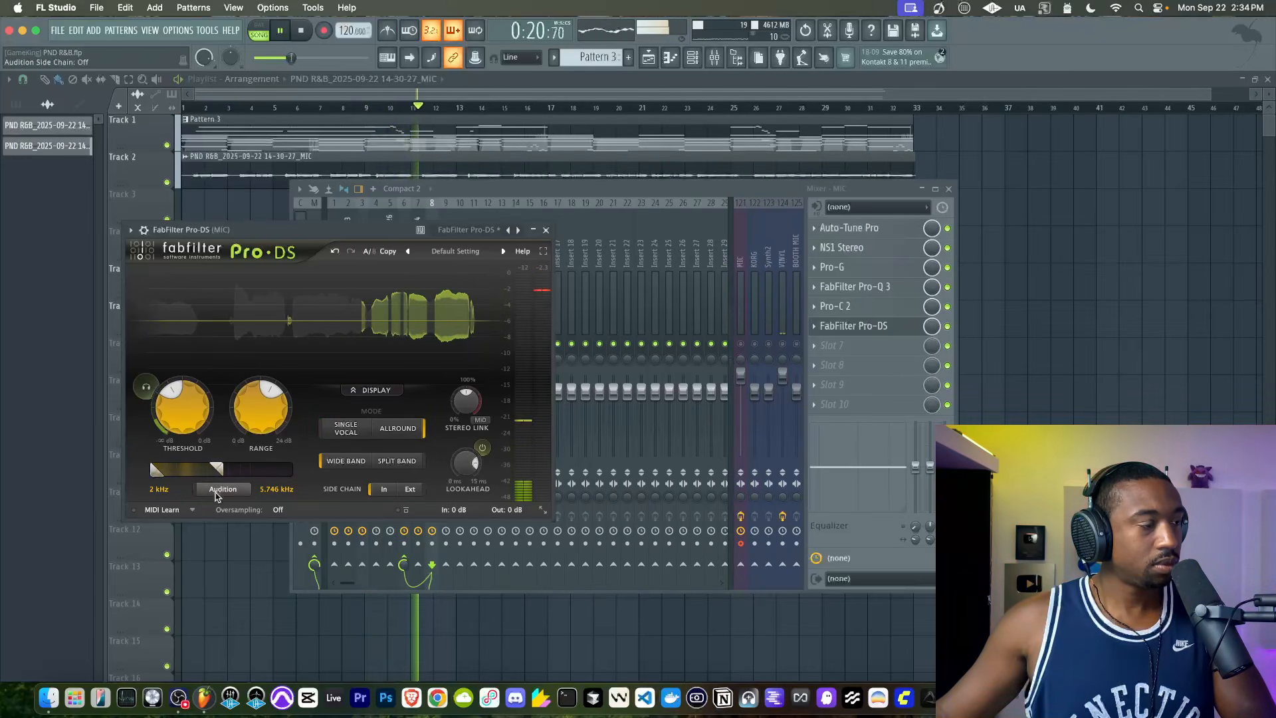
Set the Pro-DS threshold to -39.34 dB, and close the plugin and the mixer.
left_click_drag(182, 407, 182, 415)
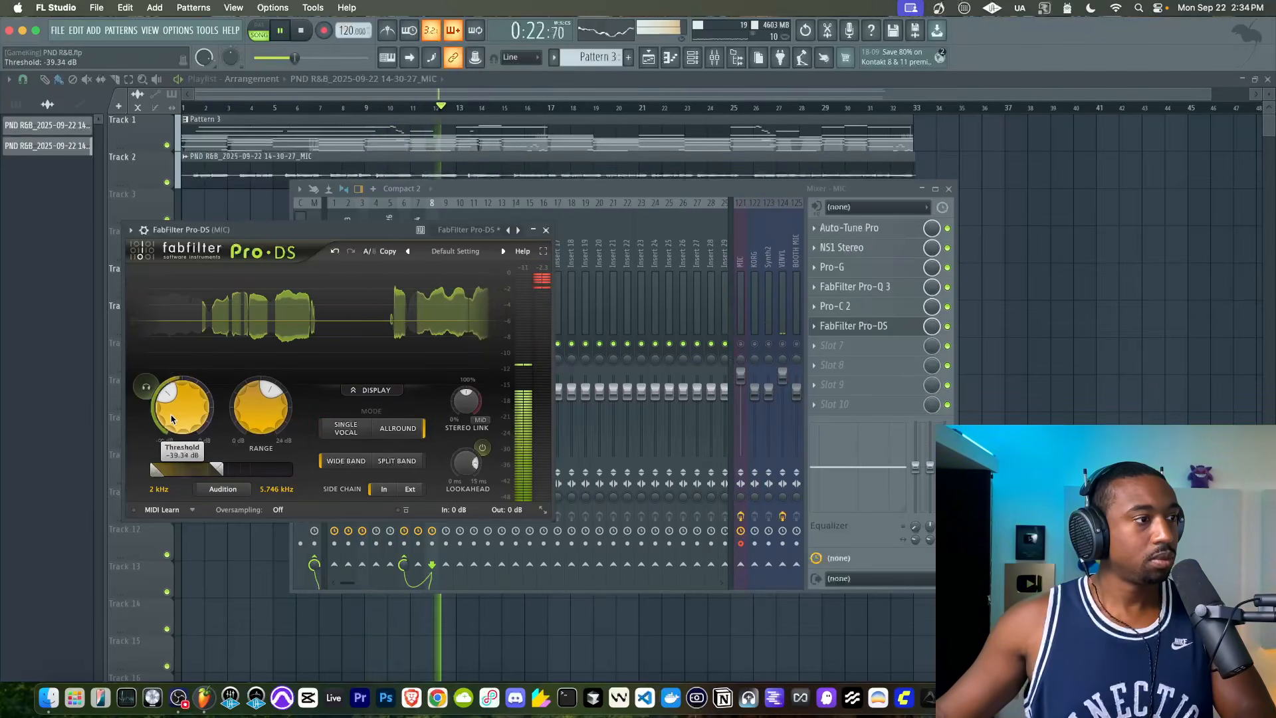
left_click(545, 229)
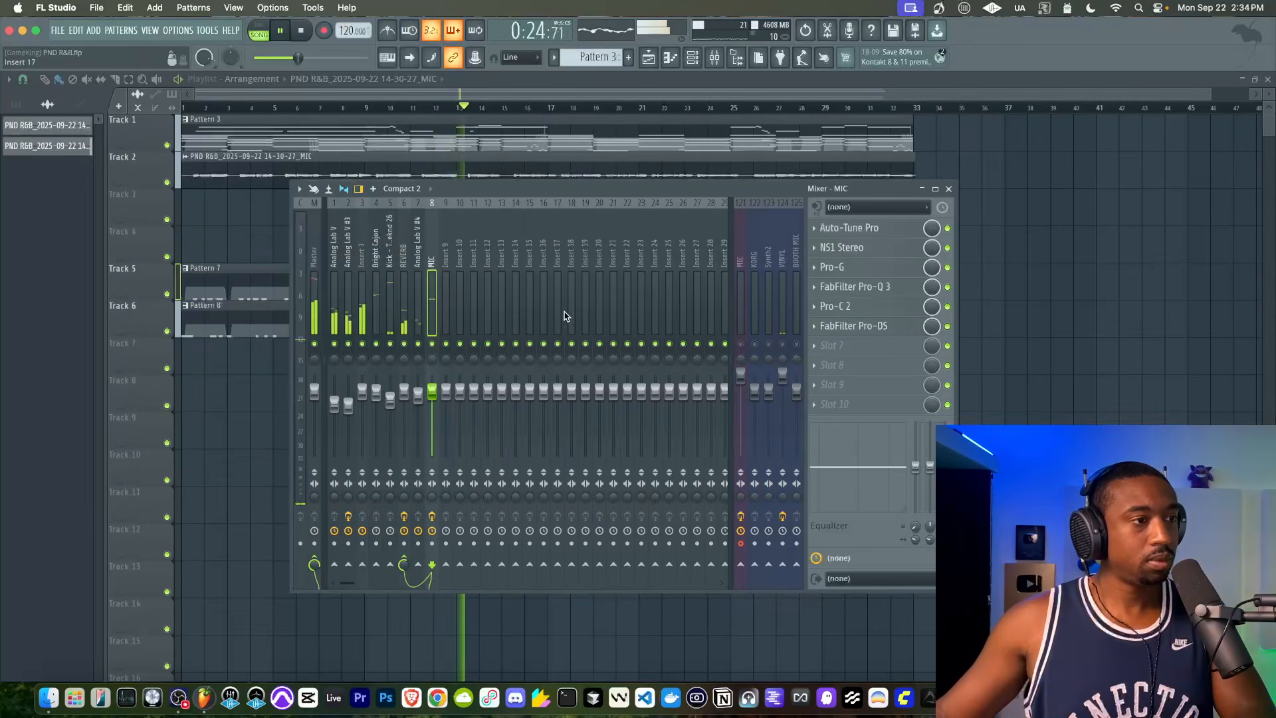
key("F9")
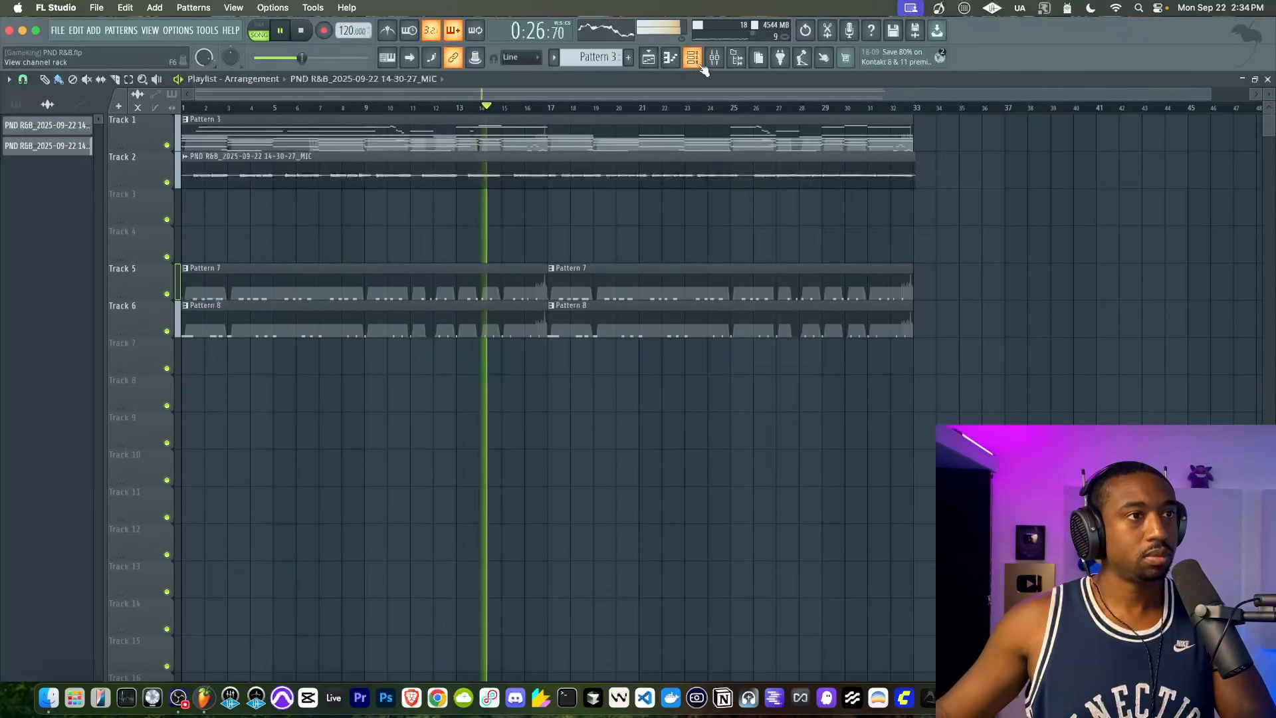
Slice off the clip ends past bar 33 on Tracks 1 and 2 in the playlist, and return to the draw tool.
left_click(119, 83)
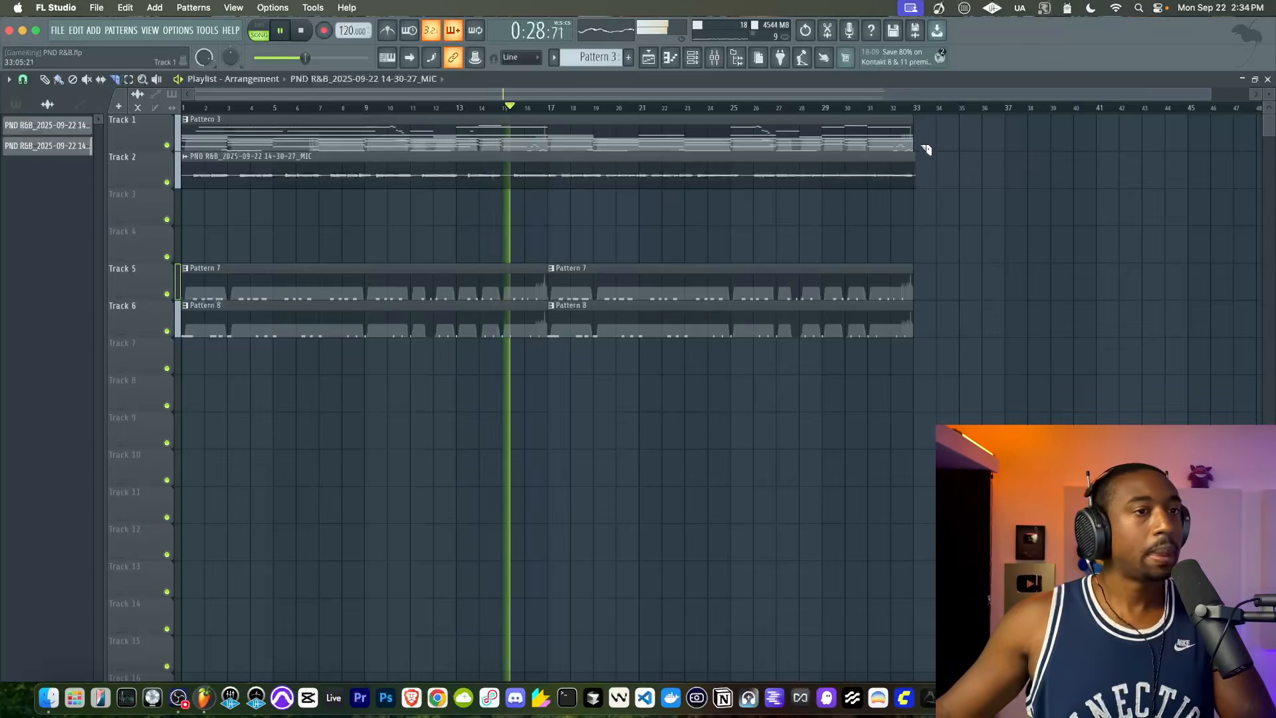
mouse_move(905, 118)
left_mouse_down()
mouse_move(902, 186)
mouse_move(927, 189)
left_mouse_up()
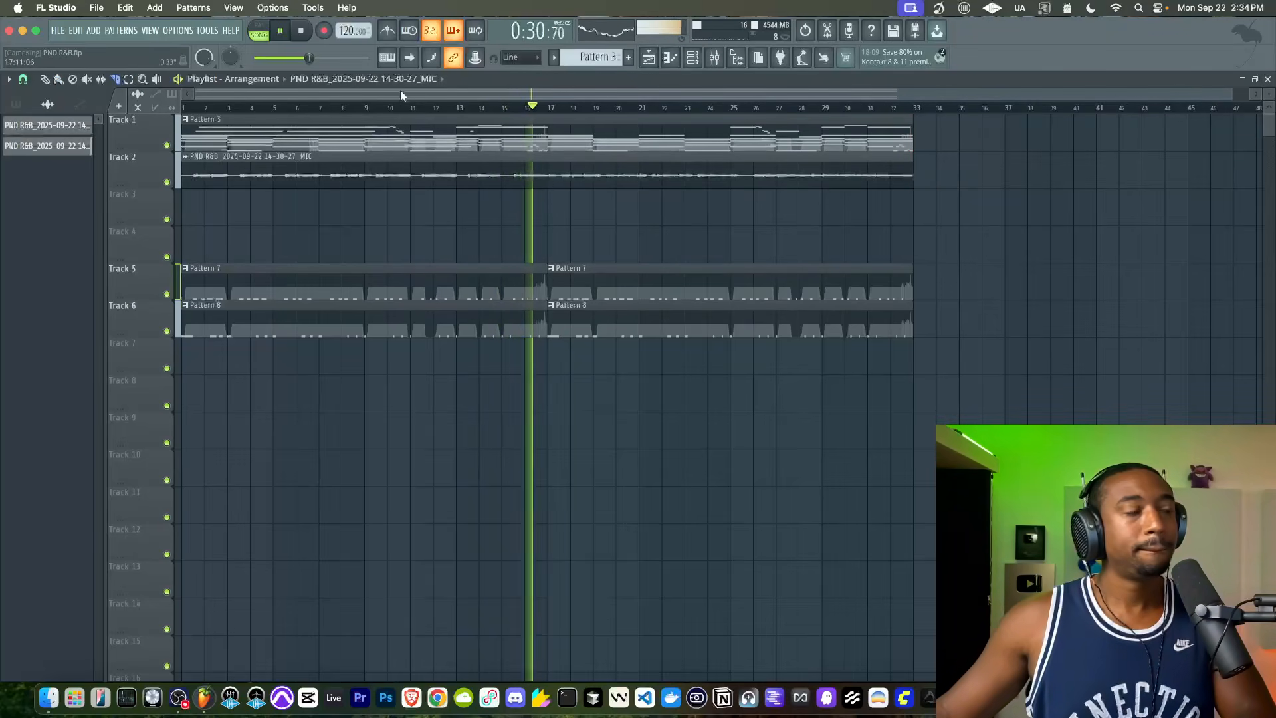
left_click(45, 79)
Mute the live microphone input on mixer track 121.
left_click(714, 57)
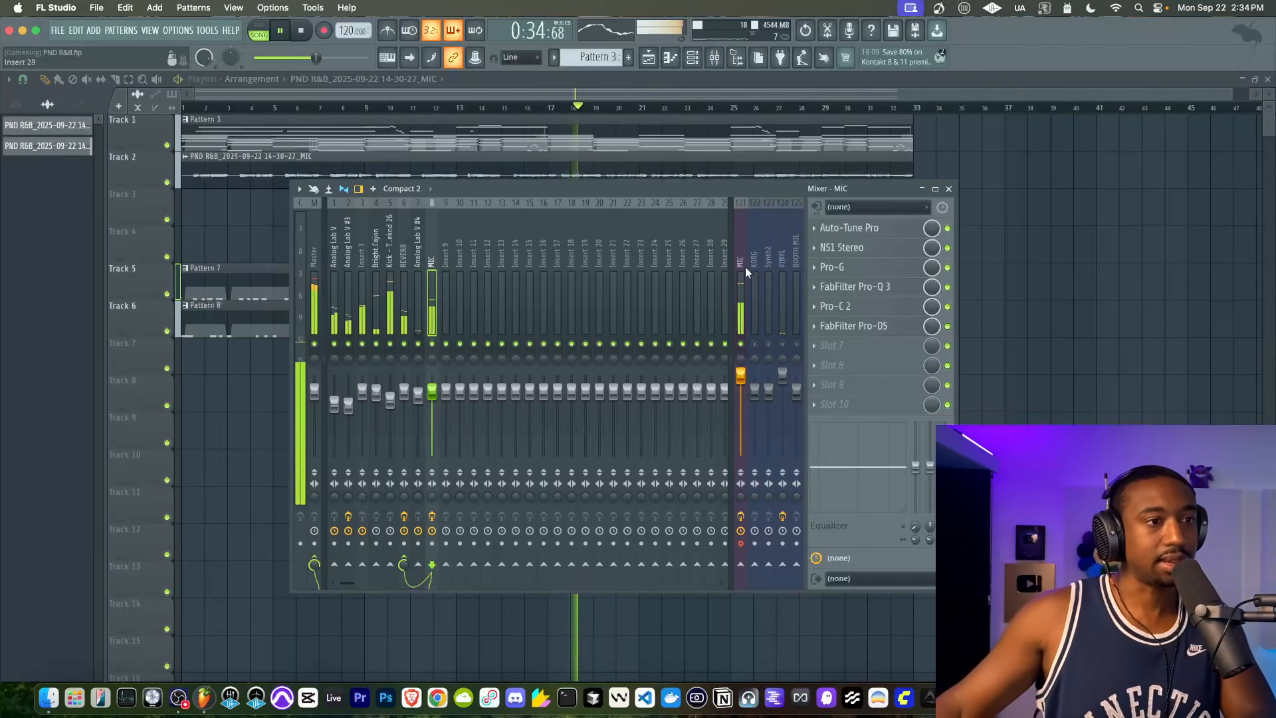
left_click(740, 306)
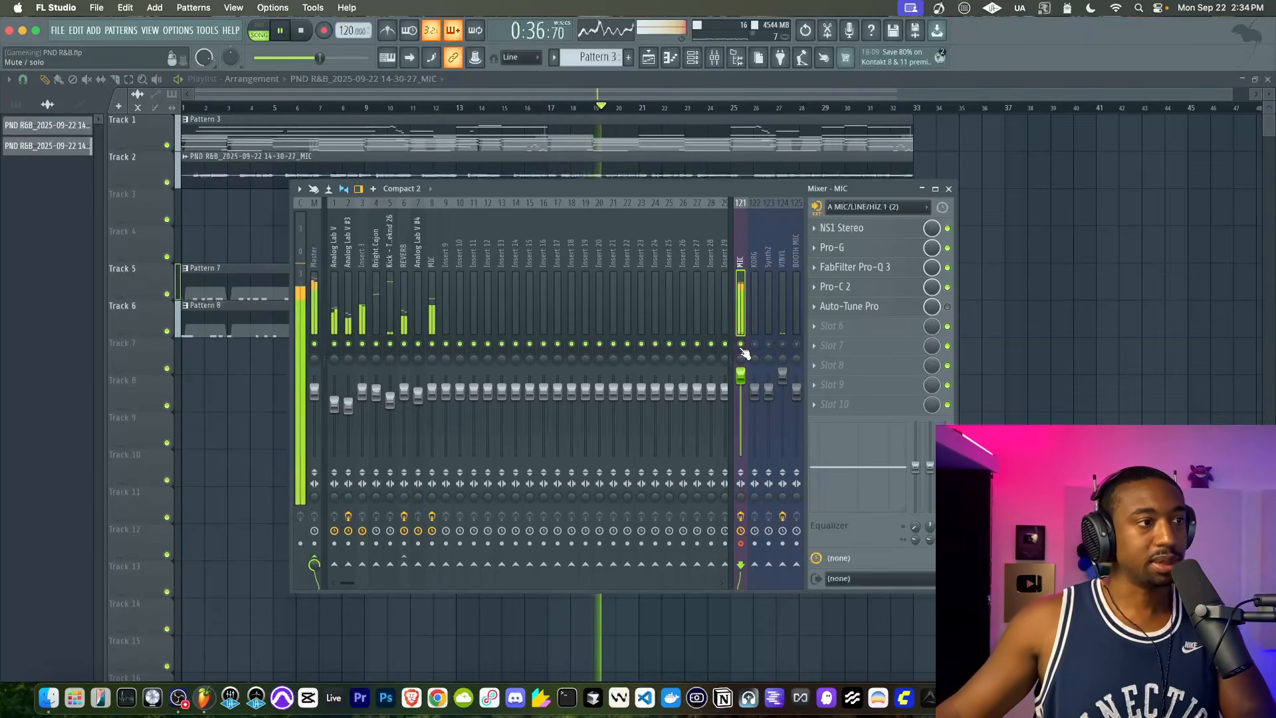
left_click(741, 345)
Name mixer Insert 9 BEAT MIX and route tracks 1 to 8 only to it.
right_click(443, 293)
left_click(458, 295)
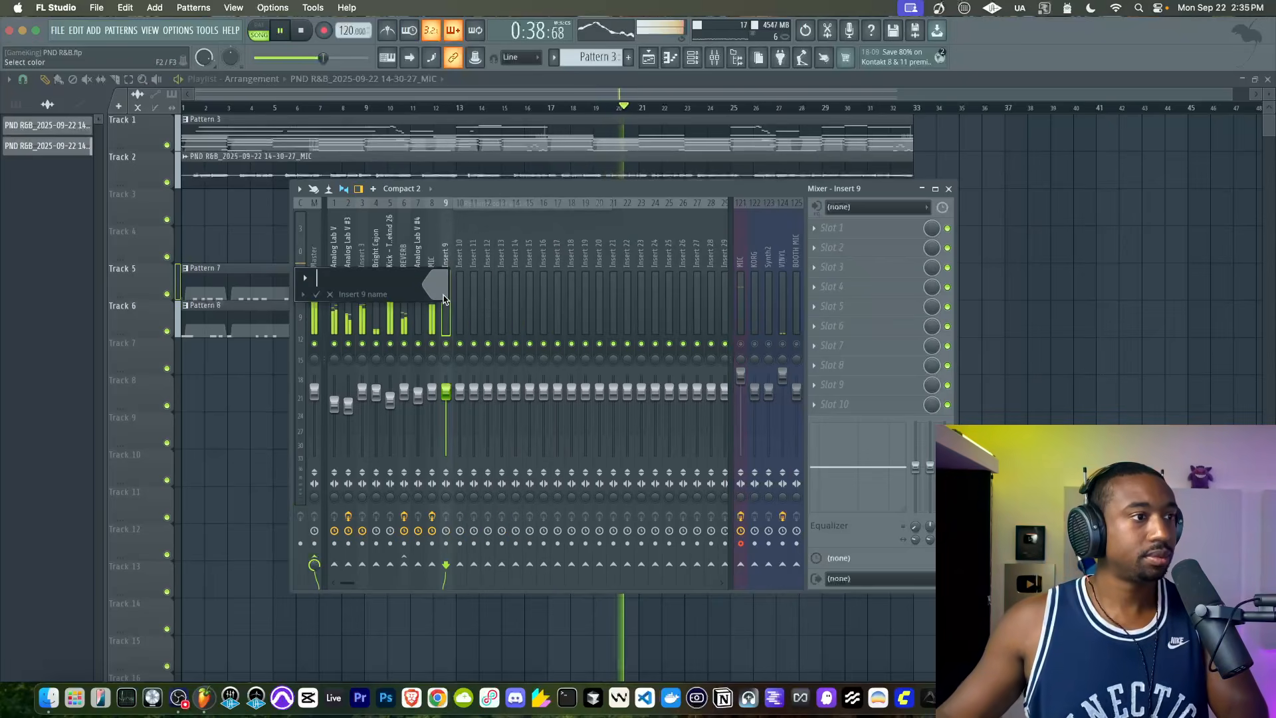
key("Return")
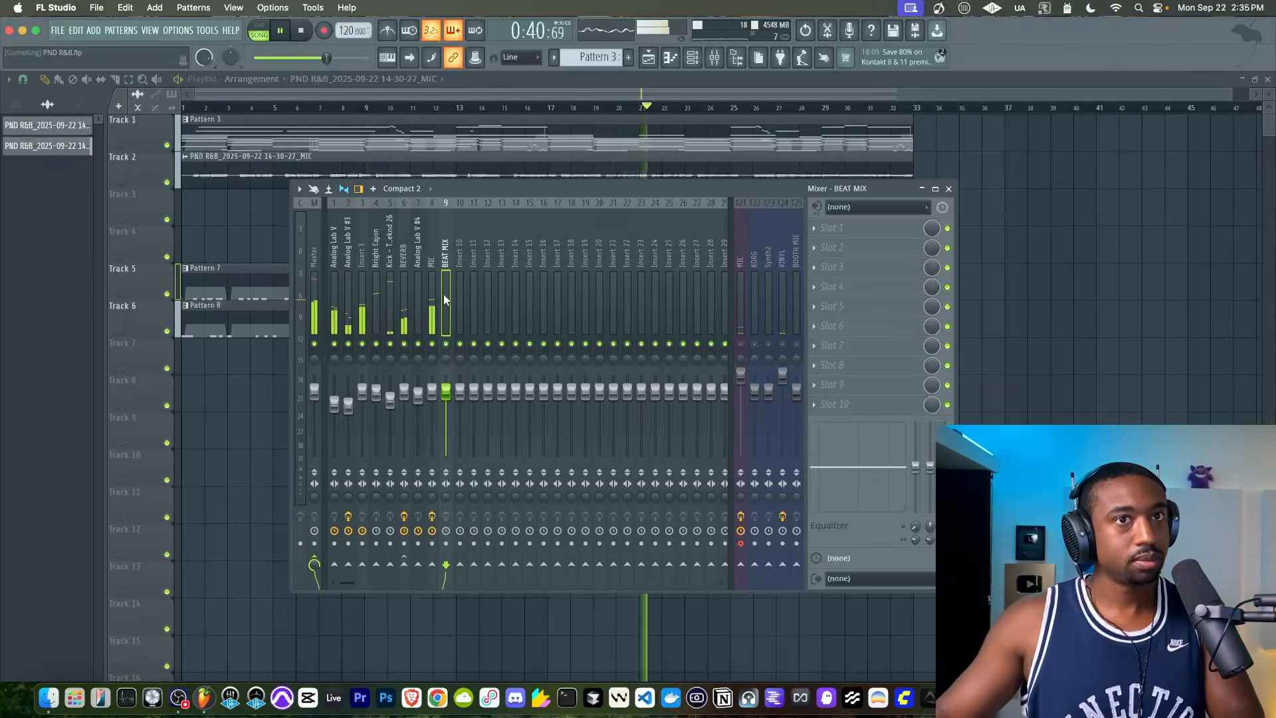
left_click_drag(432, 286, 328, 298)
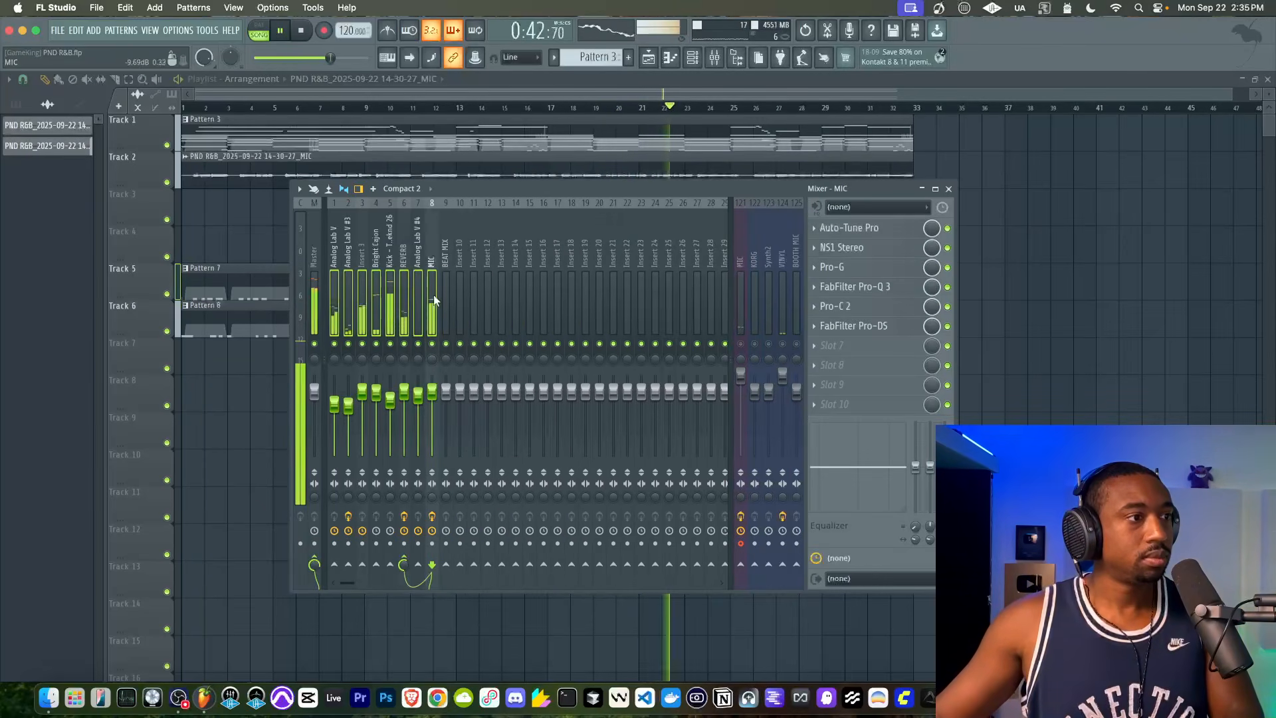
right_click(445, 565)
left_click(473, 579)
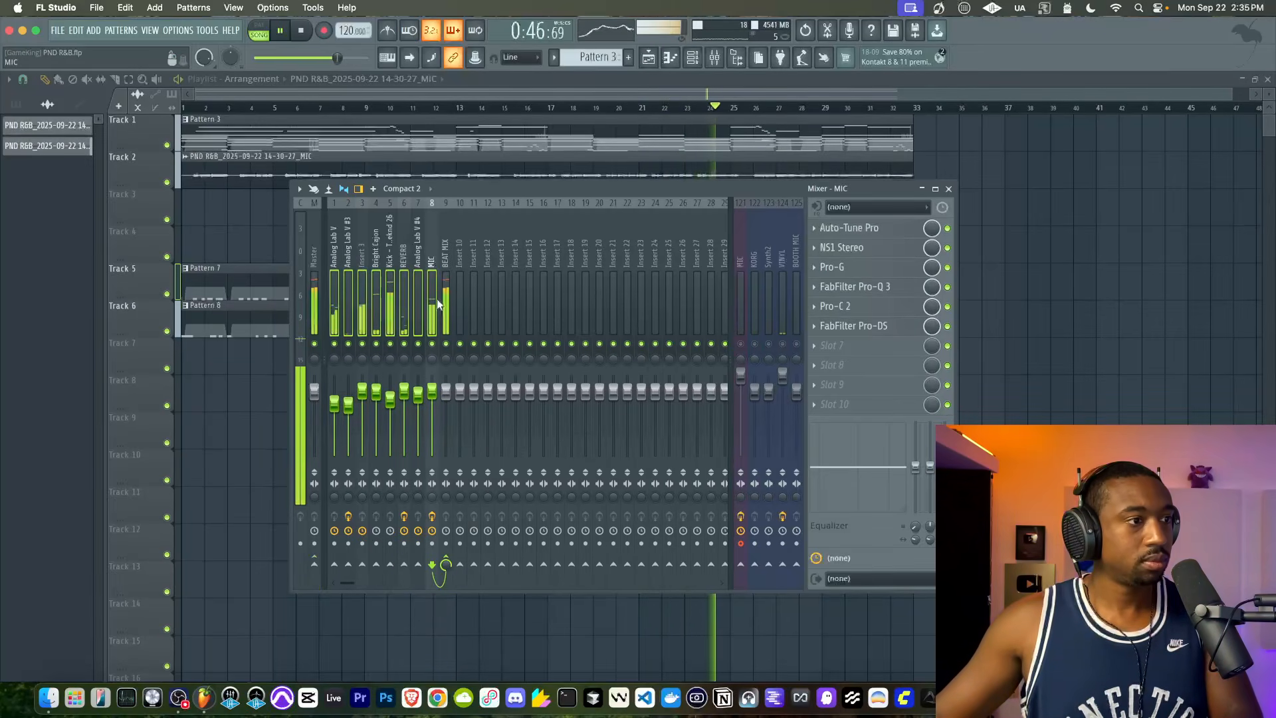
Raise the MIC insert's fader to 109% (2.1 dB) and restore its send to the REVERB track.
left_click_drag(432, 389, 431, 384)
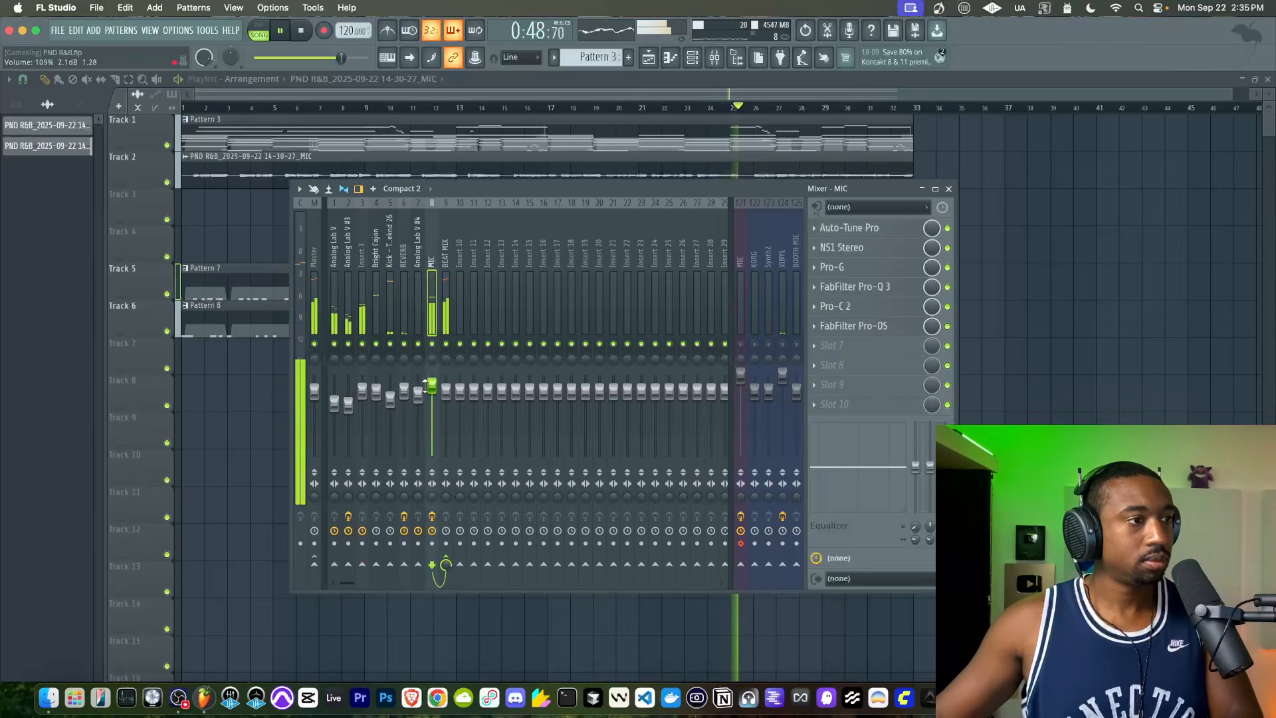
left_click(406, 565)
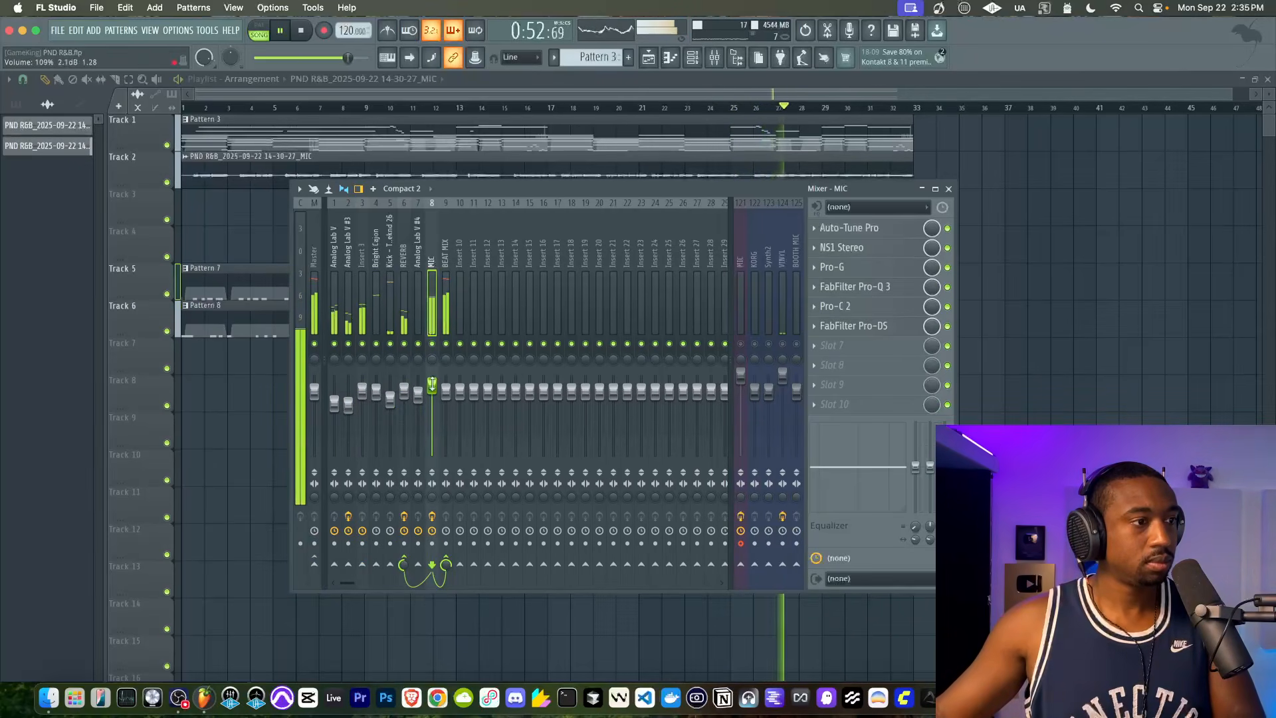
key("F9")
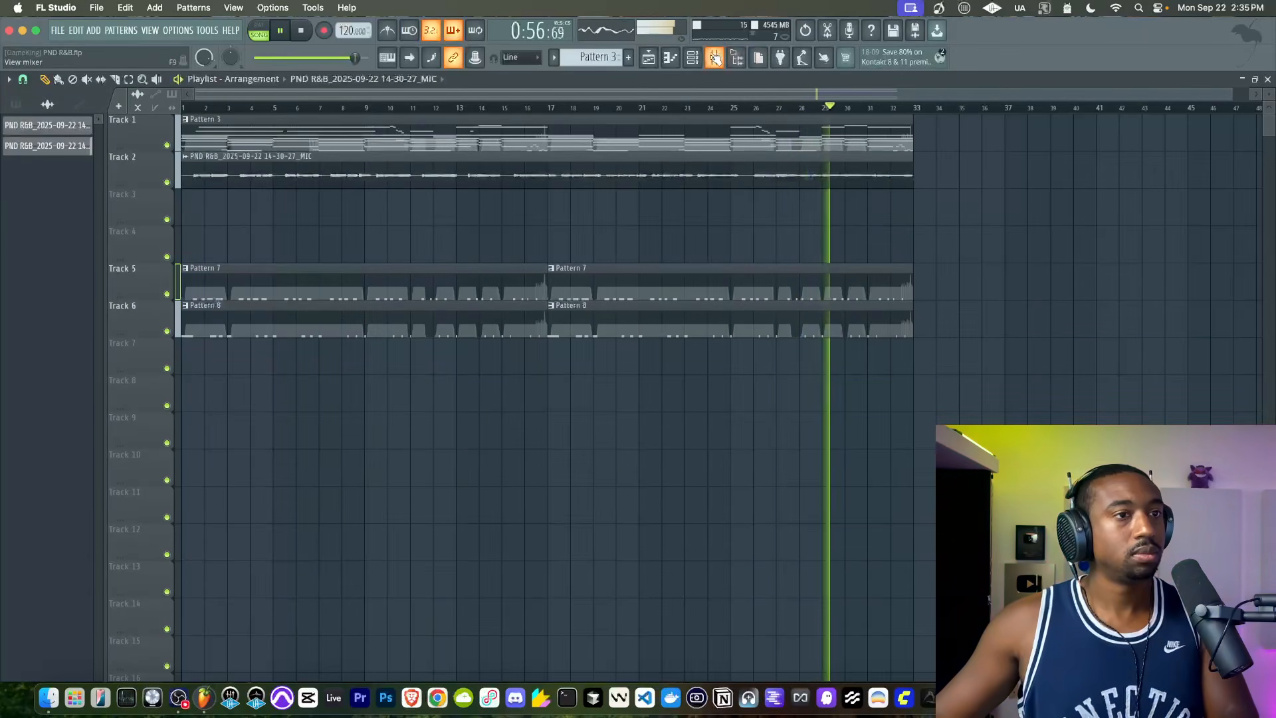
left_click(714, 57)
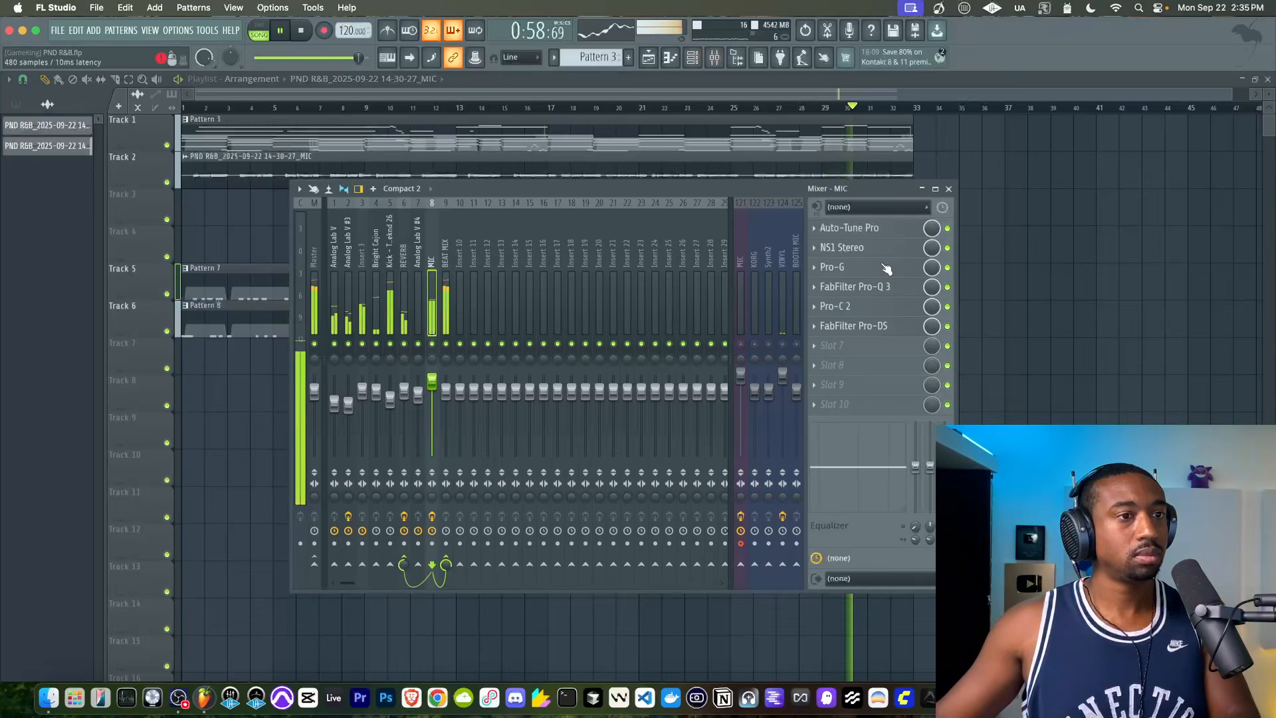
Load LittleAlterBoy on the MIC insert and move it to slot 2, directly after Auto-Tune Pro.
left_click(827, 357)
mouse_move(827, 361)
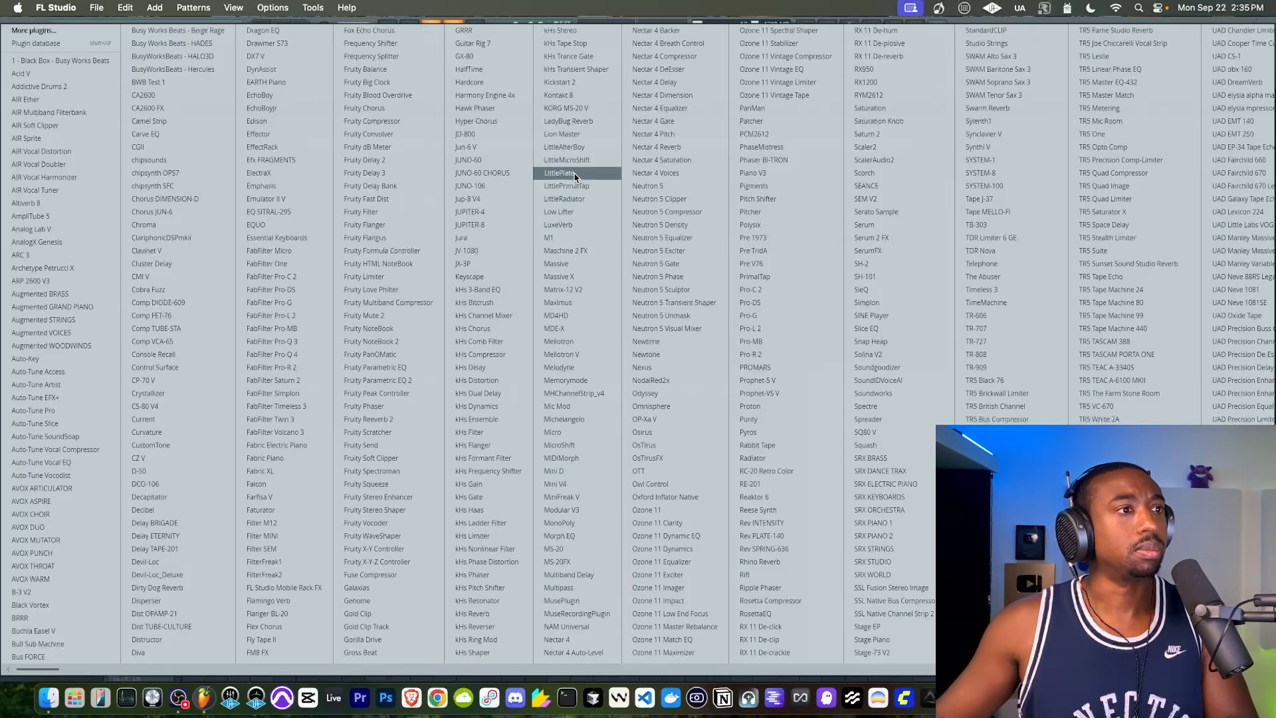
left_click(574, 147)
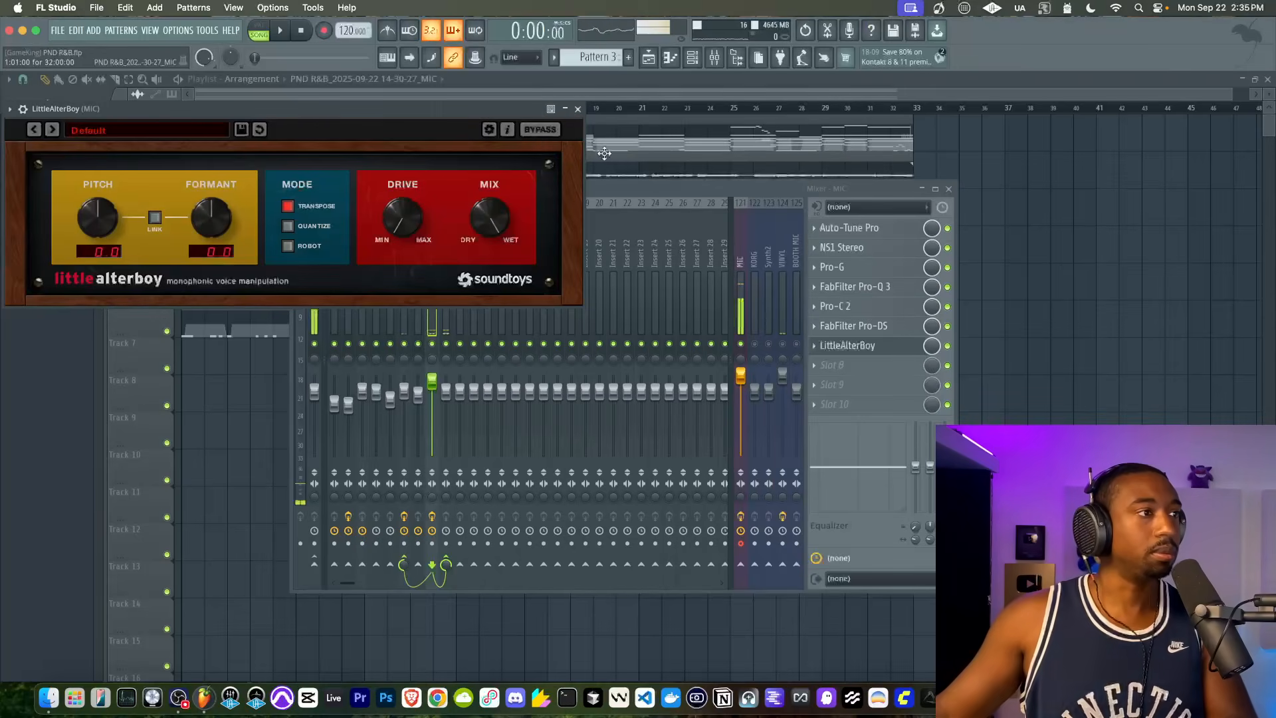
left_click_drag(868, 346, 869, 253)
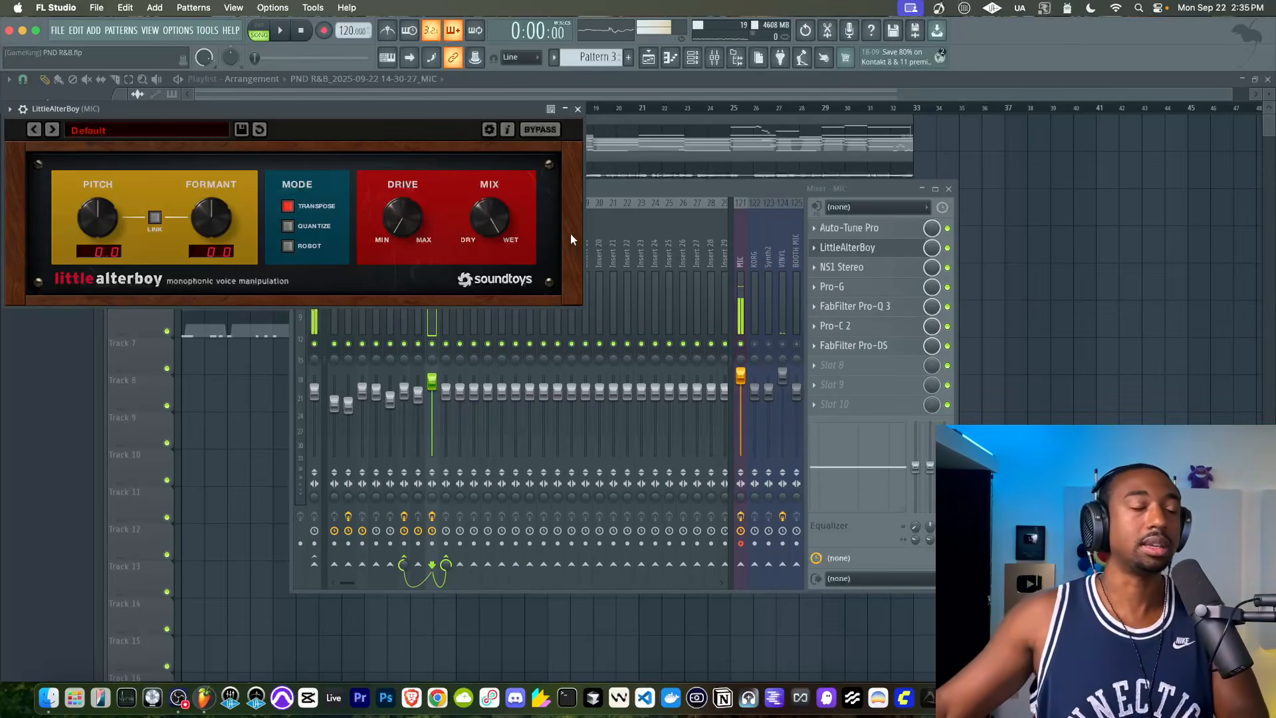
Set LittleAlterBoy's formant to -1.6 during playback, and mute the live microphone input on track 121.
left_click(727, 311)
key("space")
left_click(288, 149)
left_click_drag(212, 217, 209, 224)
left_click(745, 353)
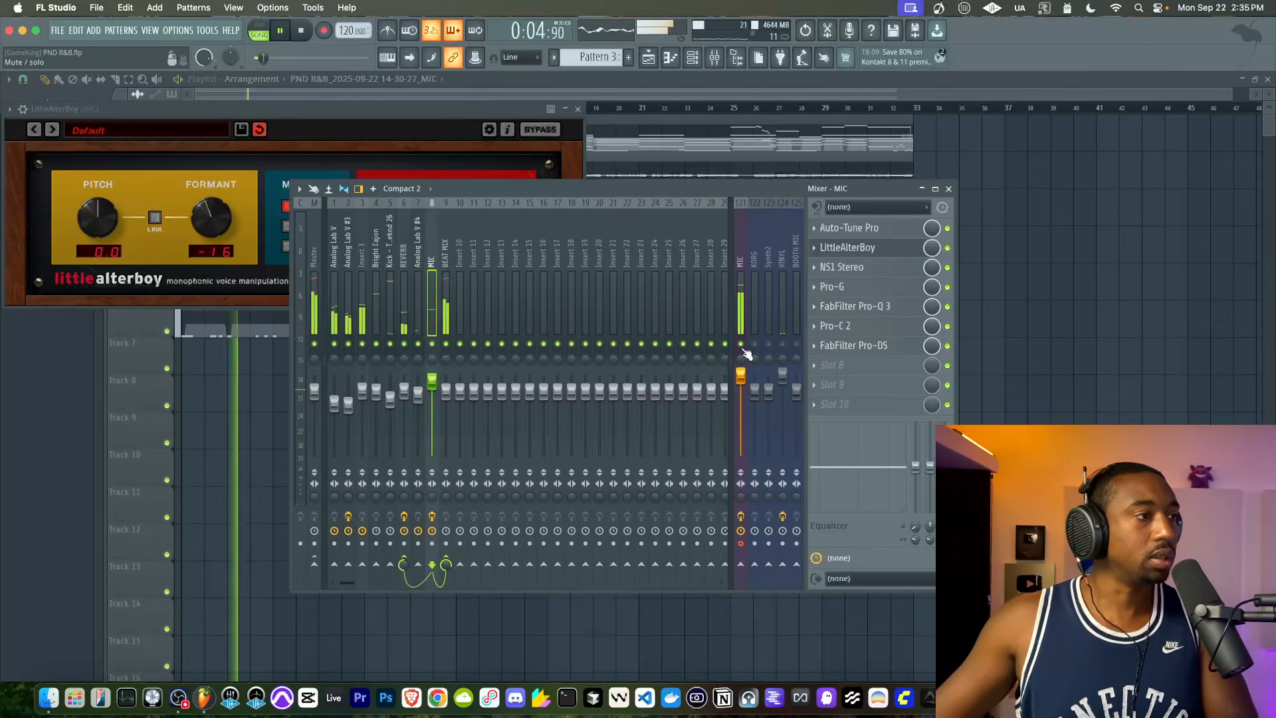
left_click(429, 114)
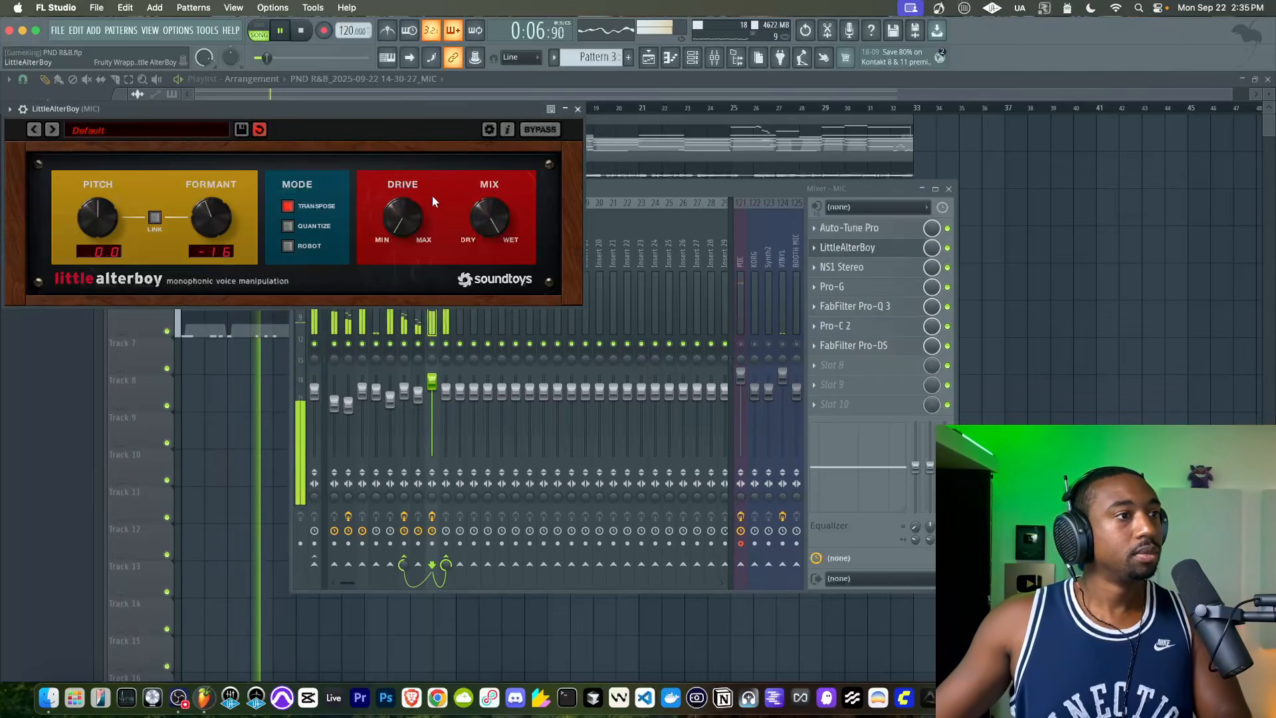
left_click_drag(397, 161, 398, 166)
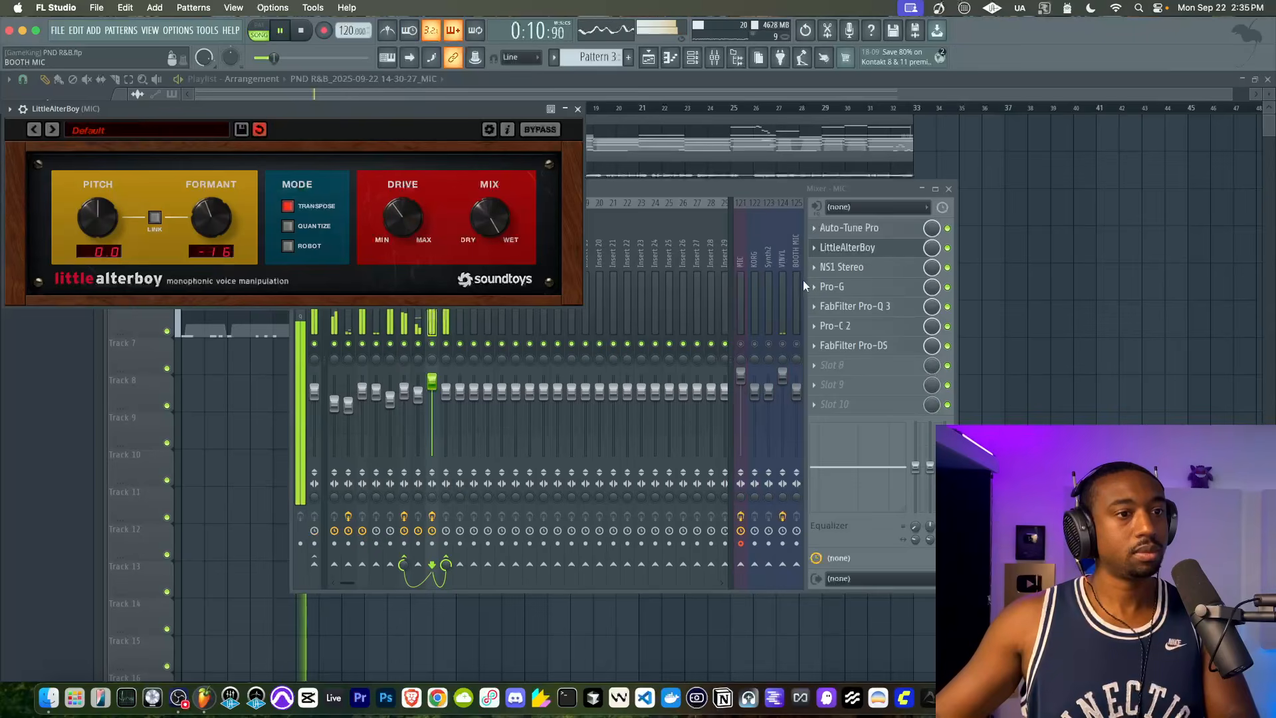
Extend the Pro-DS side-chain range's upper limit to 17.99 kHz, close the plugin and stop playback.
left_click(872, 346)
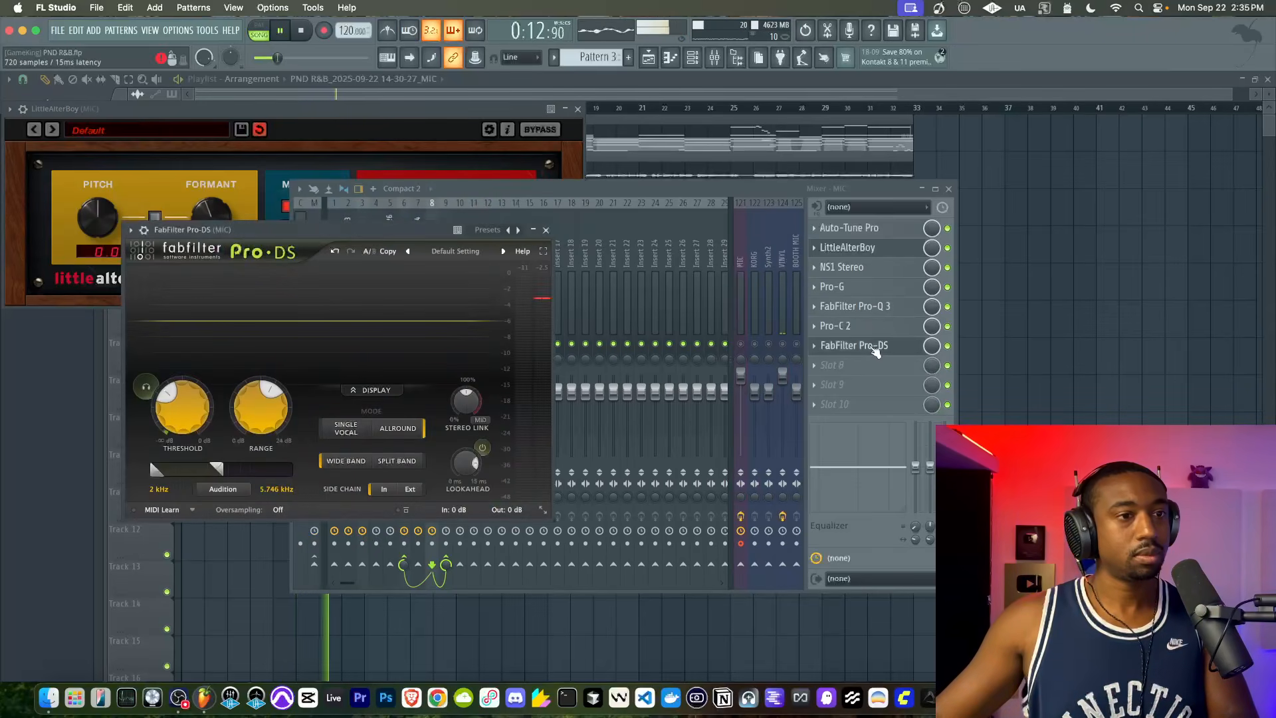
left_click_drag(216, 469, 283, 467)
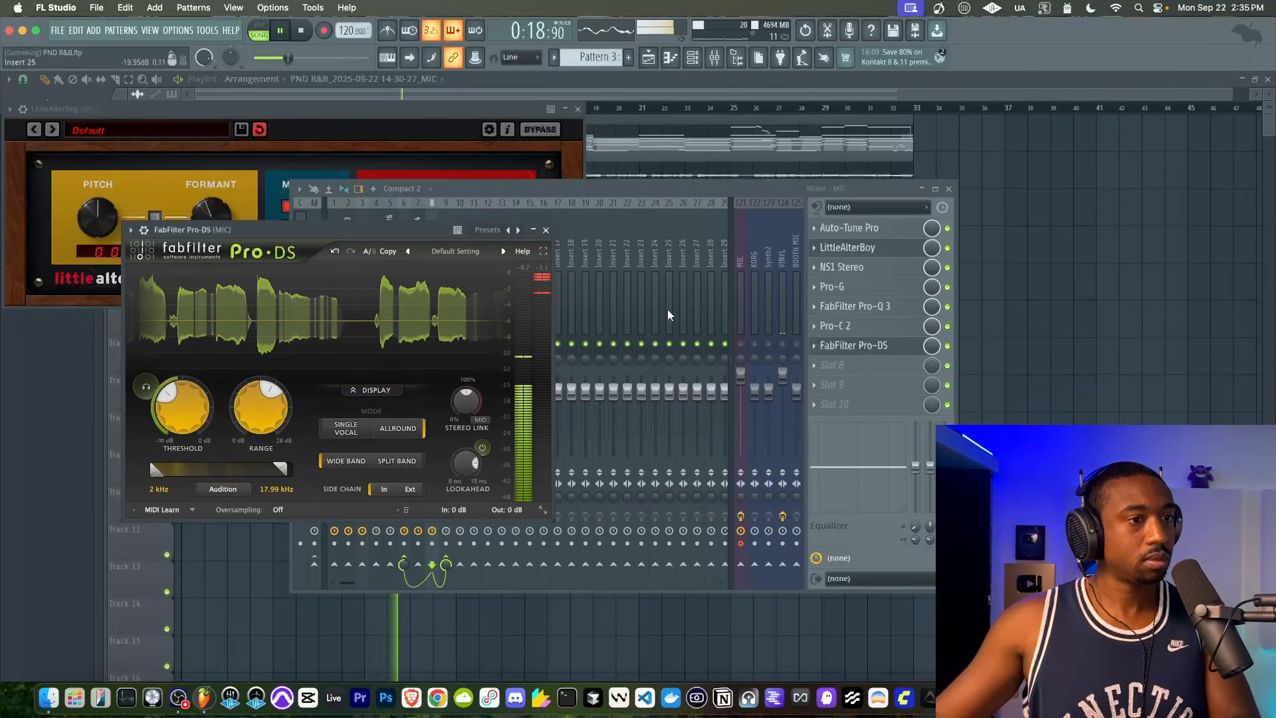
left_click(545, 230)
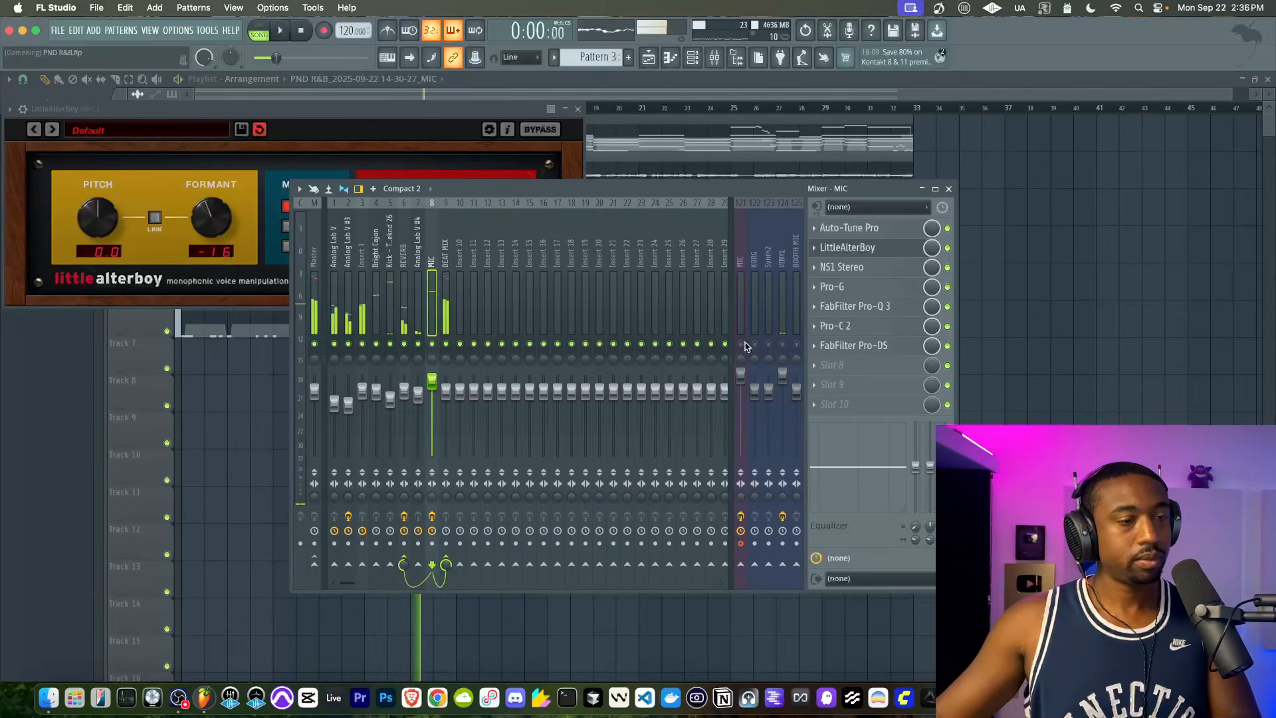
key("space")
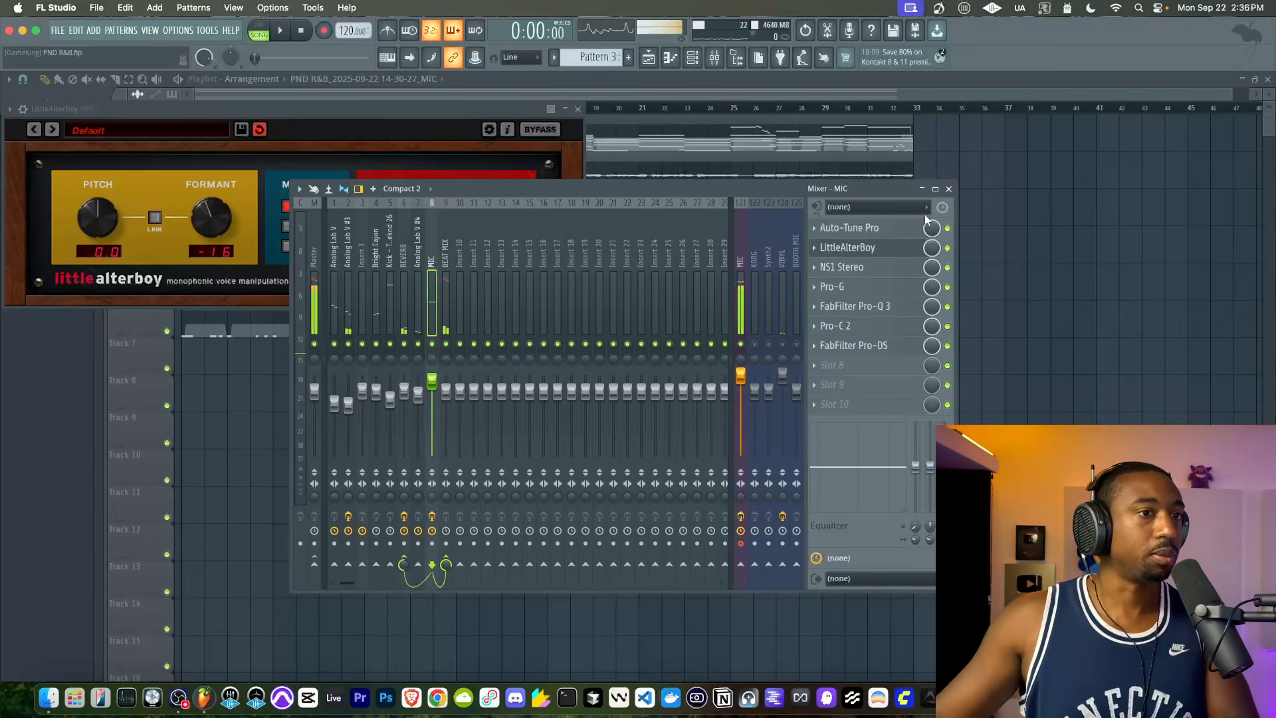
Set the vibrato formant modulation to 0 in Auto-Tune Pro on the MIC insert, and close the plugin.
left_click(902, 235)
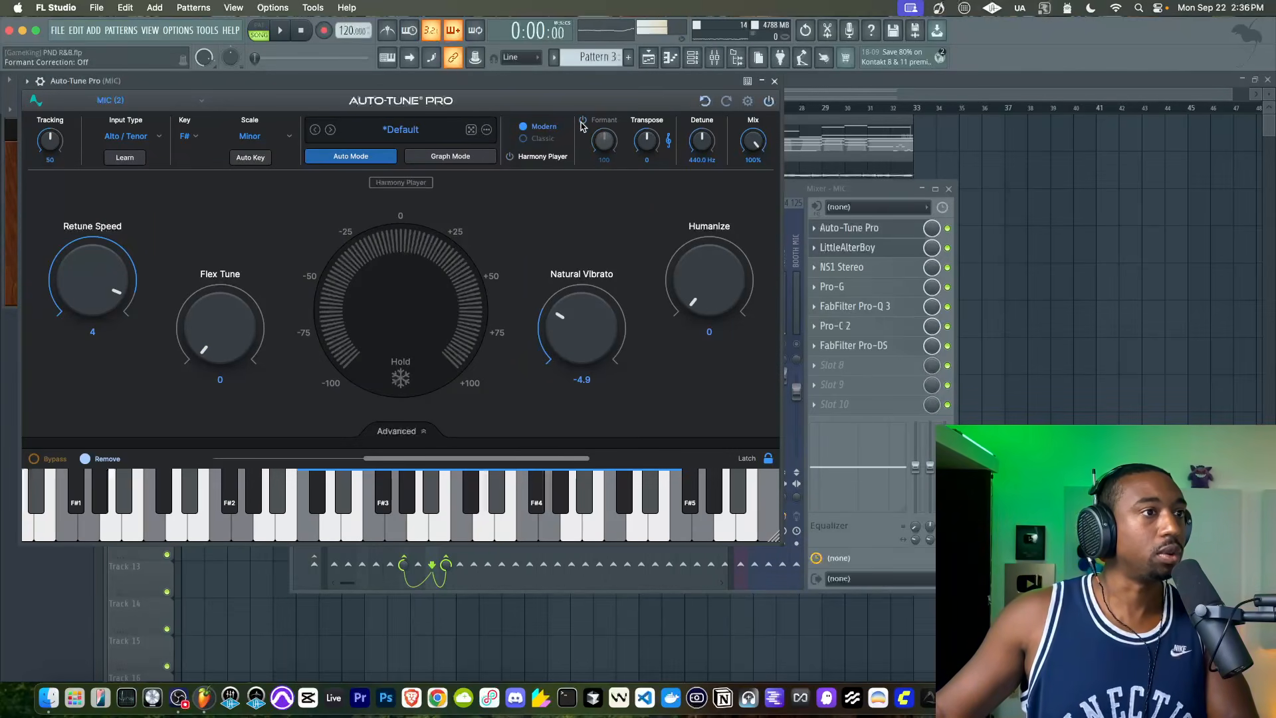
left_click(774, 81)
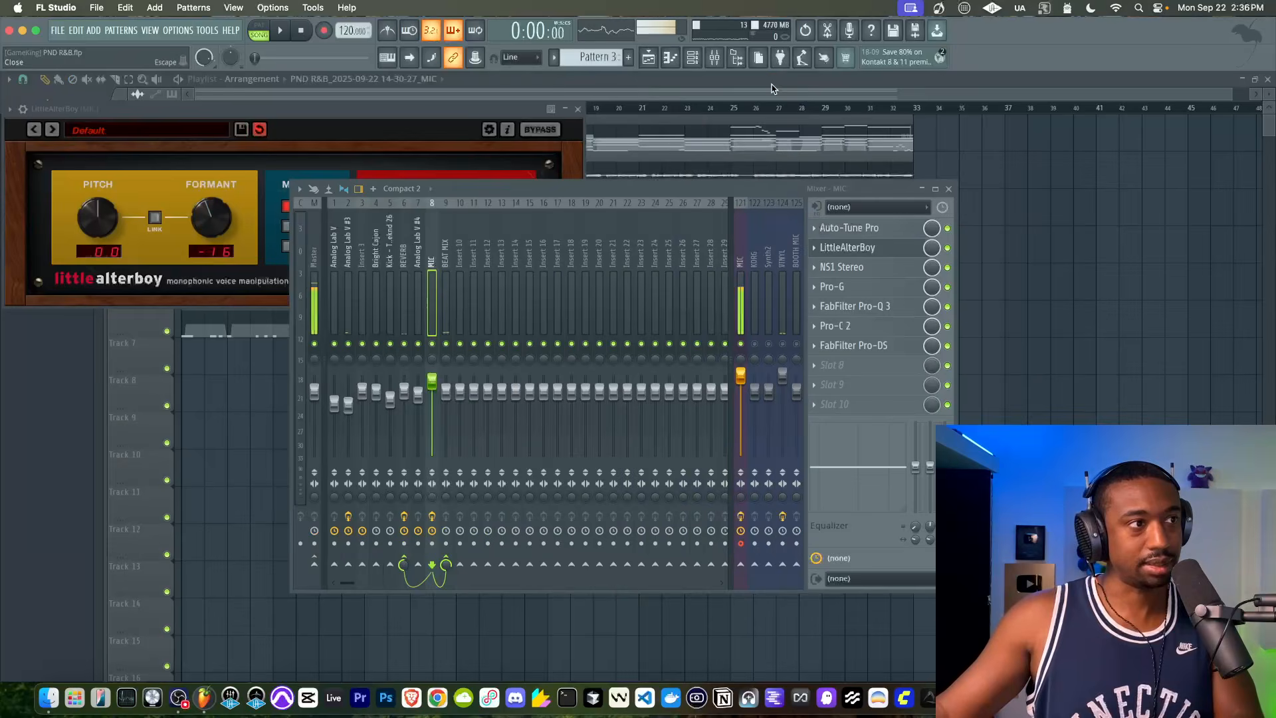
key("space")
left_click(870, 230)
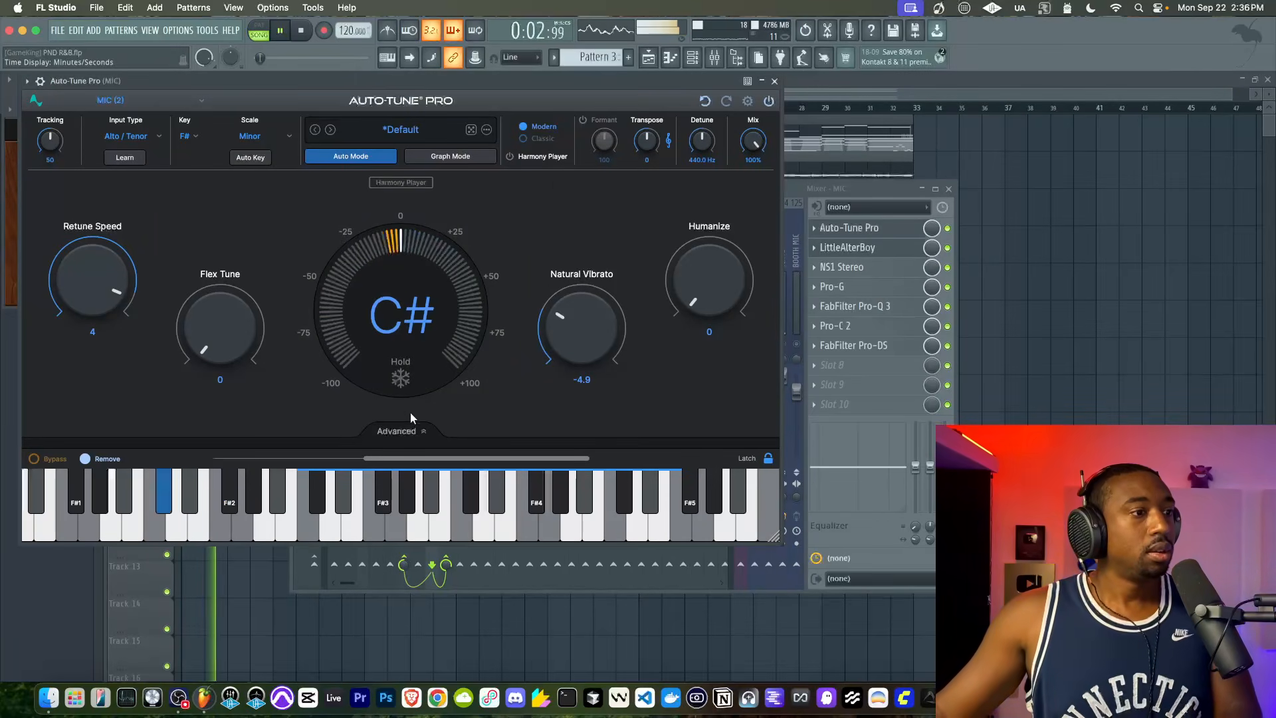
left_click(402, 431)
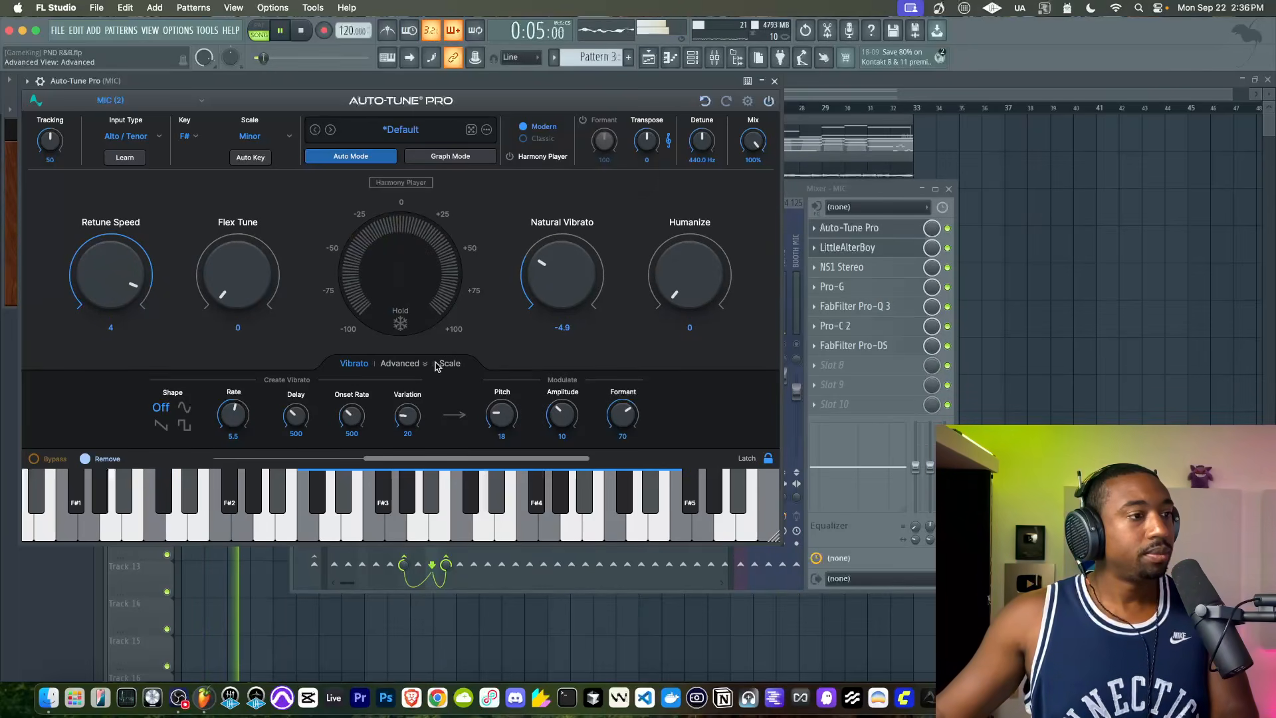
left_click_drag(623, 415, 477, 471)
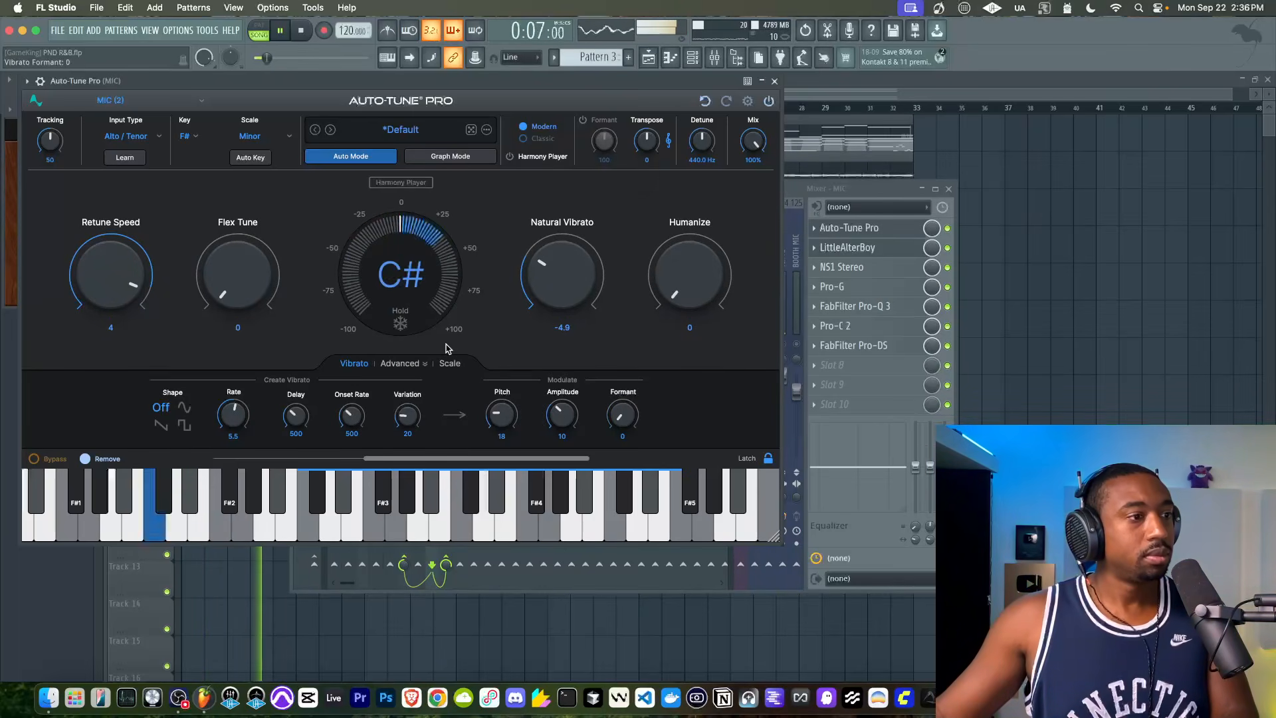
left_click(423, 365)
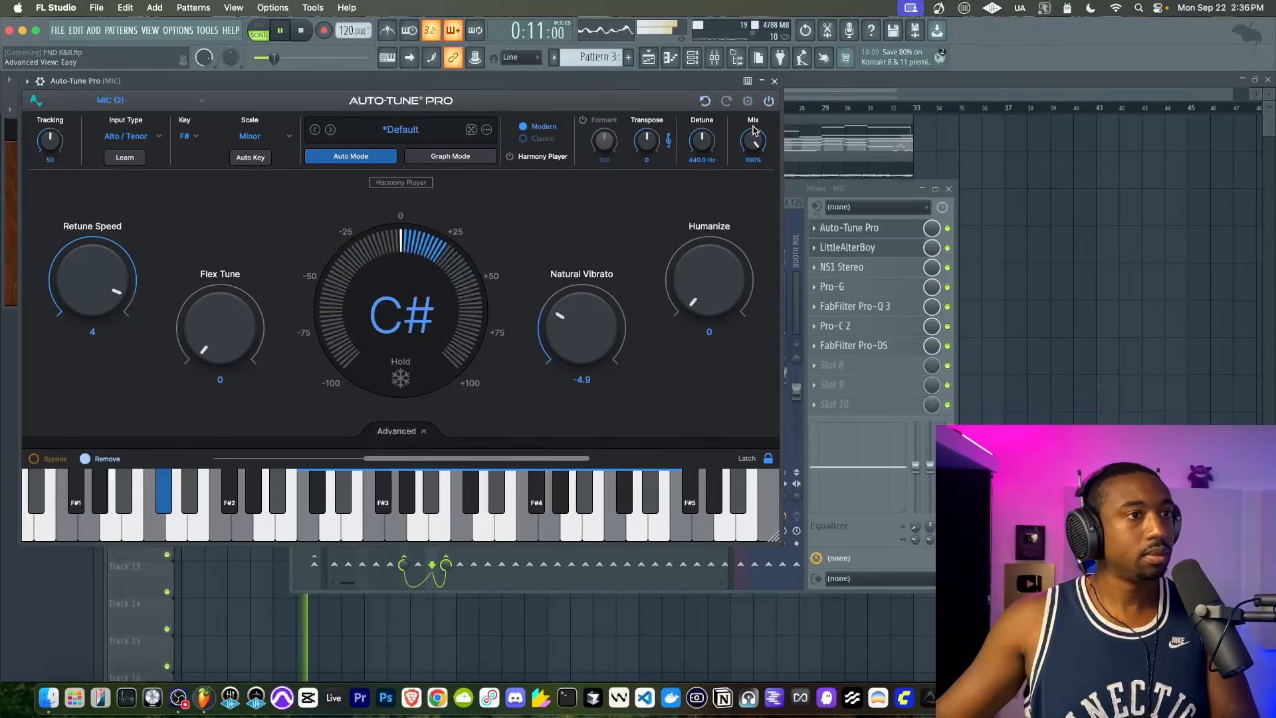
left_click(775, 81)
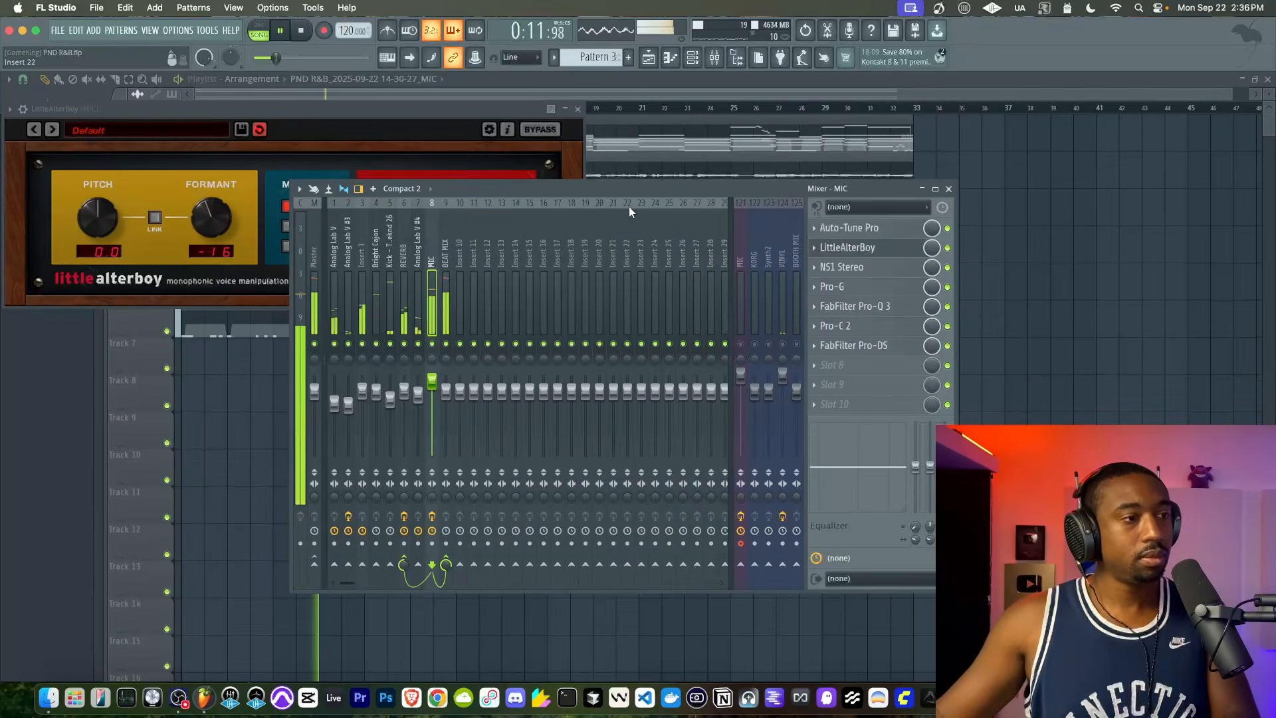
Load Gold Clip on the BEAT MIX track with its Gold amount at 1.52 dB, and select the MIC insert.
left_click(446, 311)
left_click(823, 240)
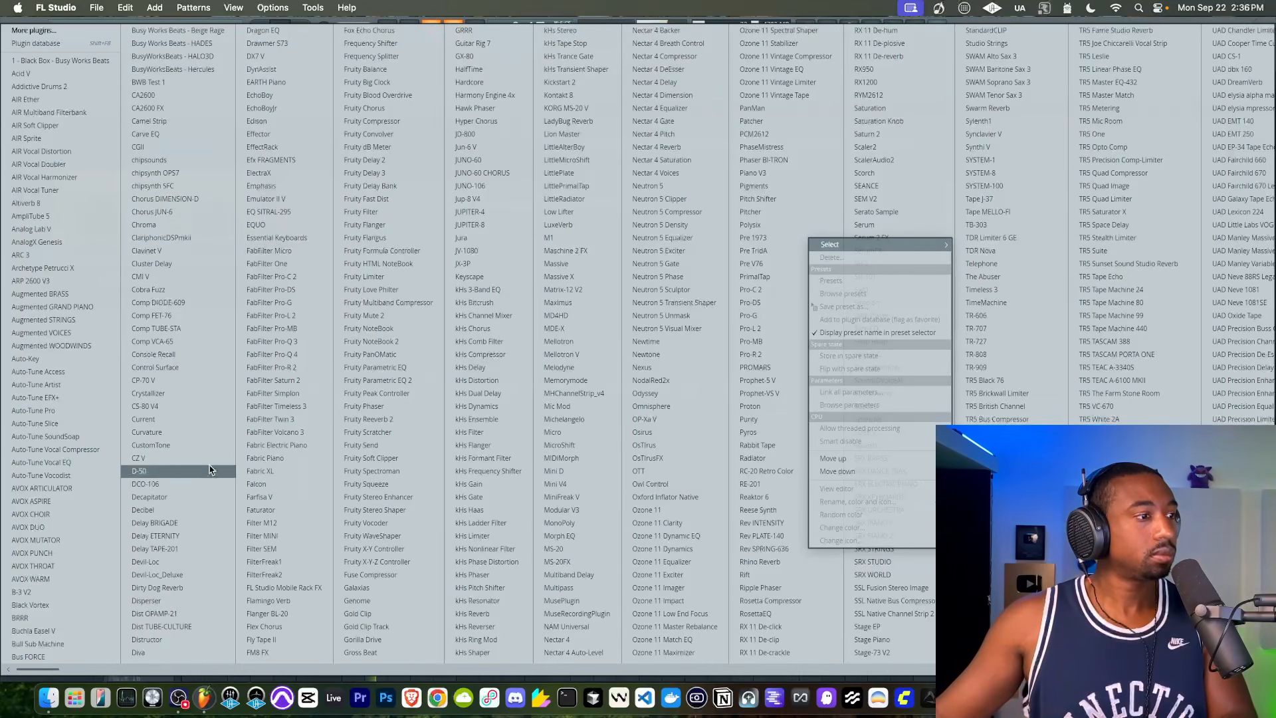
left_click(372, 613)
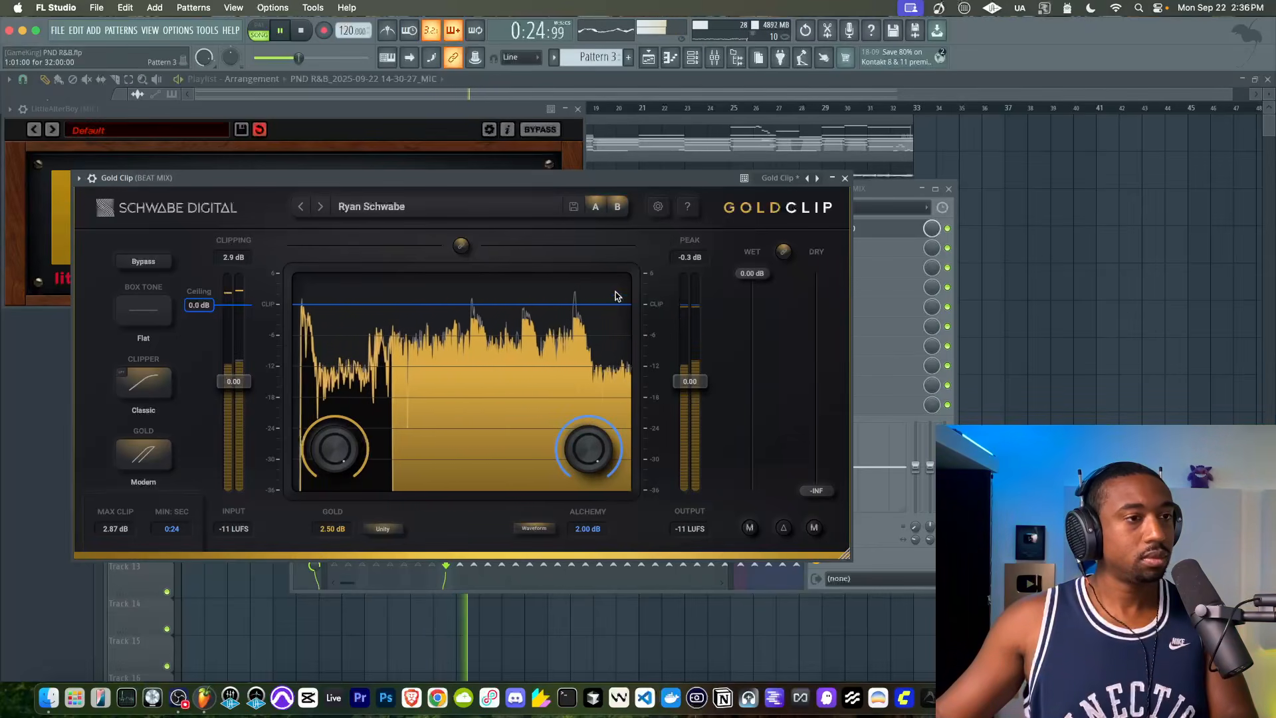
left_click_drag(328, 460, 319, 509)
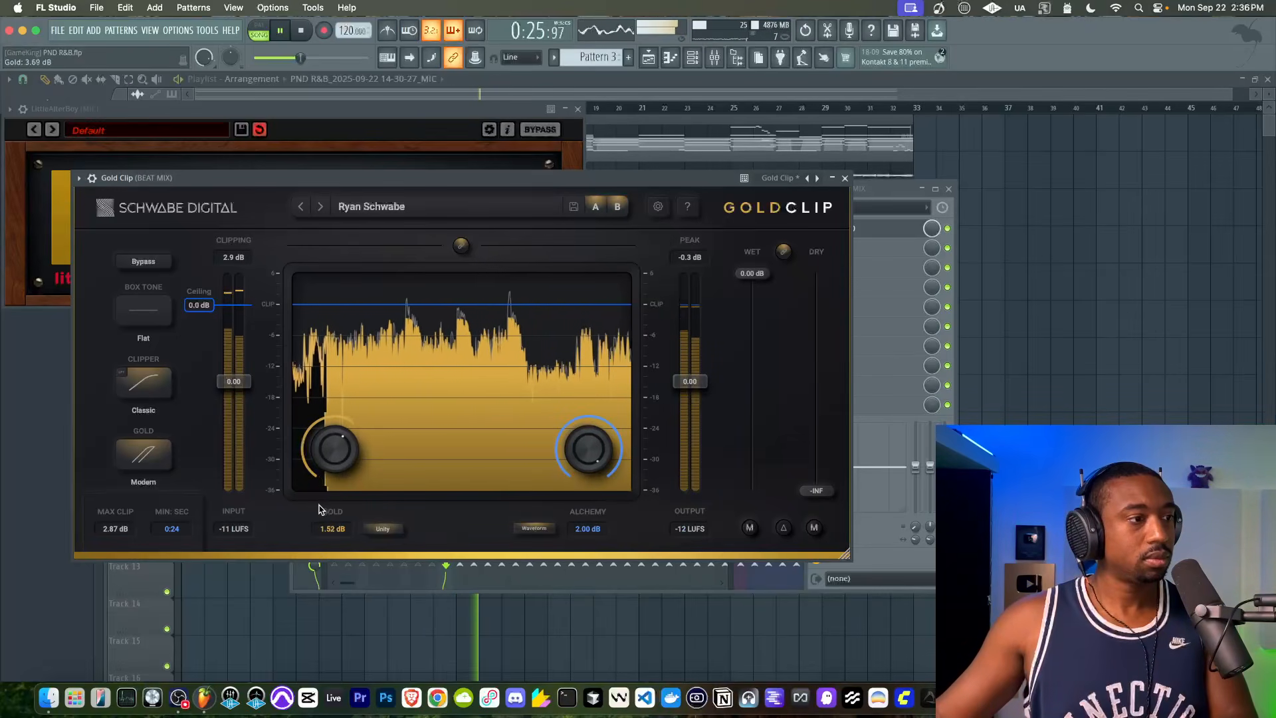
left_click(844, 178)
right_click(1055, 279)
key("F9")
left_click(431, 303)
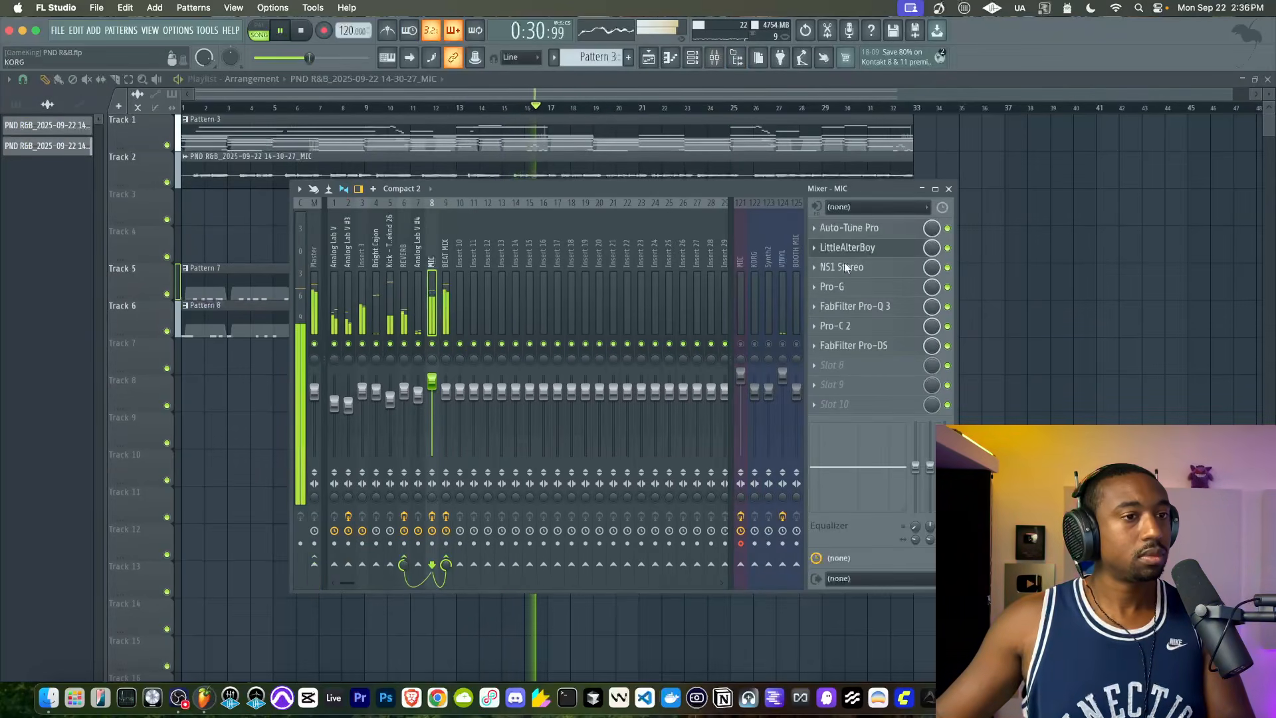
Duplicate all playlist clips so that the copies start at bar 33, and save the project.
right_click(1003, 293)
left_click_drag(1034, 398, 76, 6)
scroll(501, 276, "down", 2)
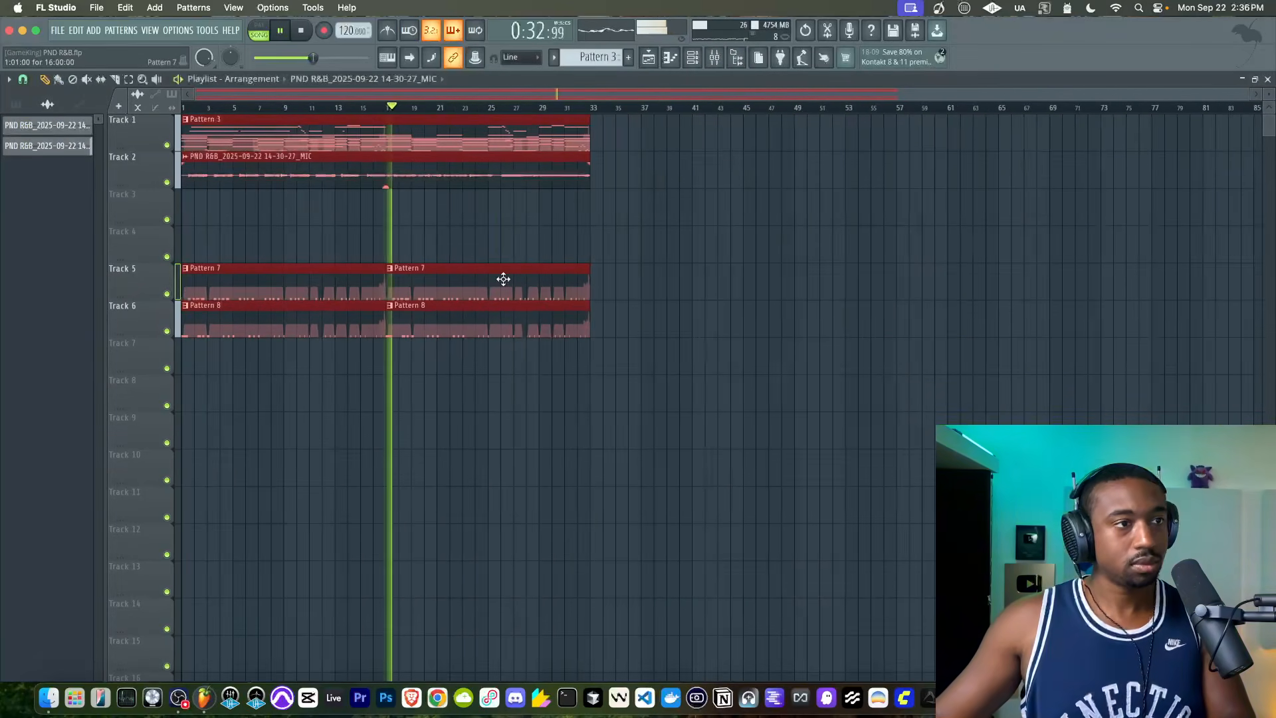
key("ctrl+b")
left_click(641, 413)
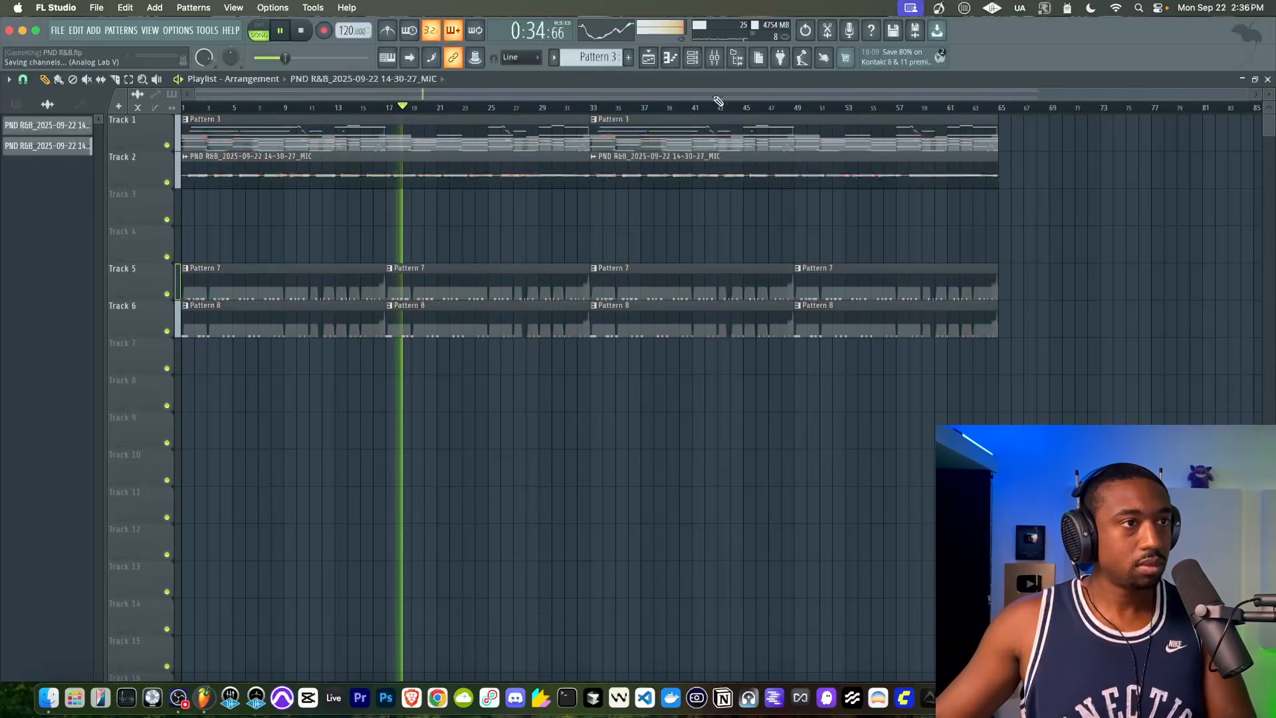
Raise the volume fader of the Analog Lab V insert slightly in the mixer.
key("F9")
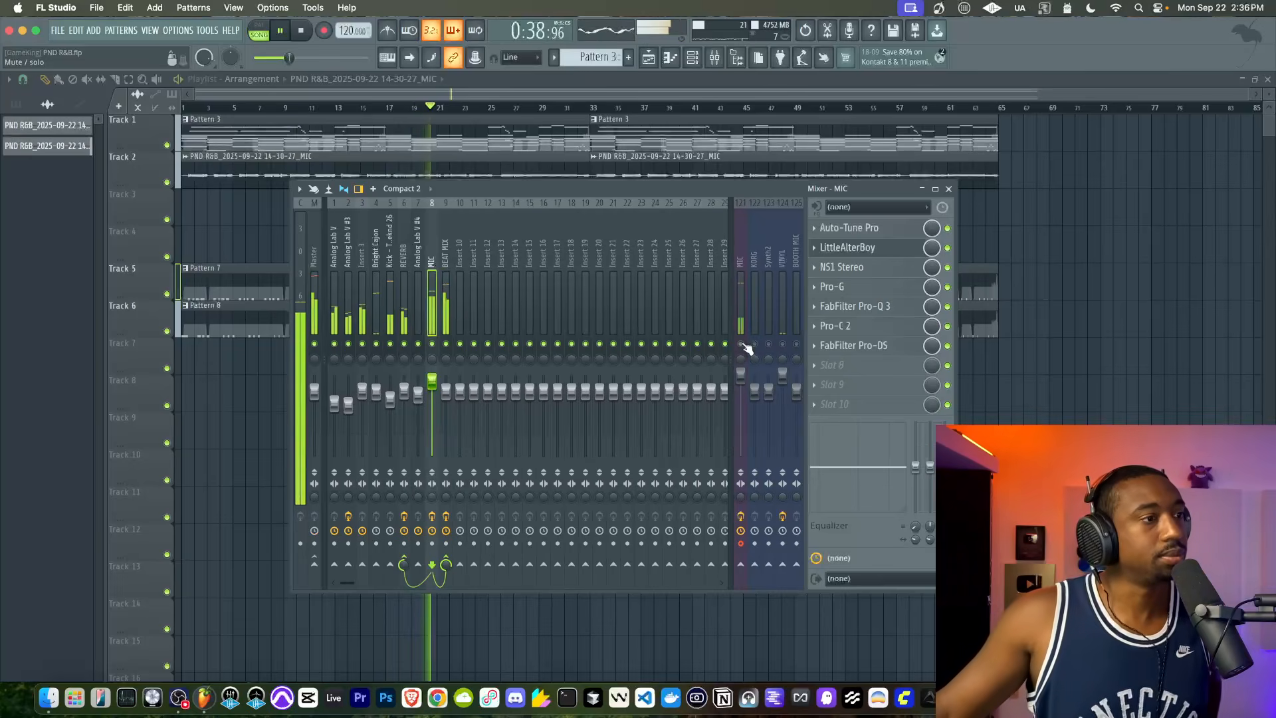
left_click(348, 402)
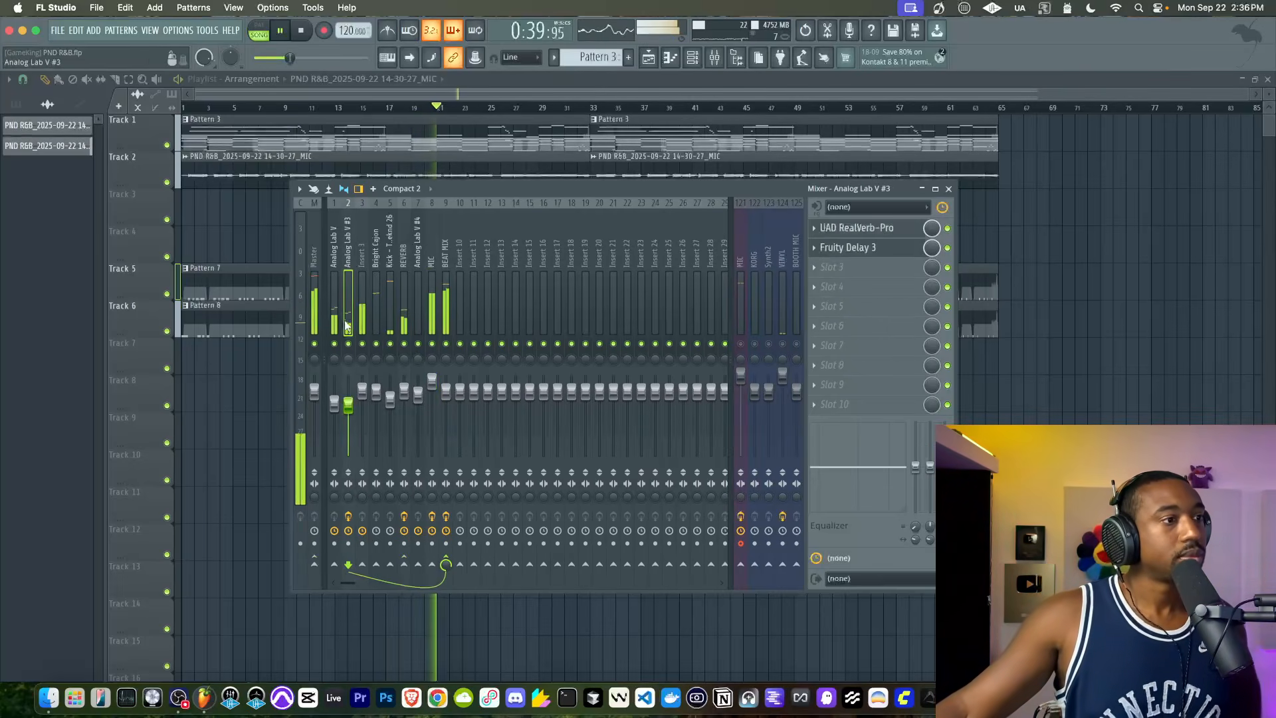
left_click(361, 386)
left_click_drag(362, 384, 334, 394)
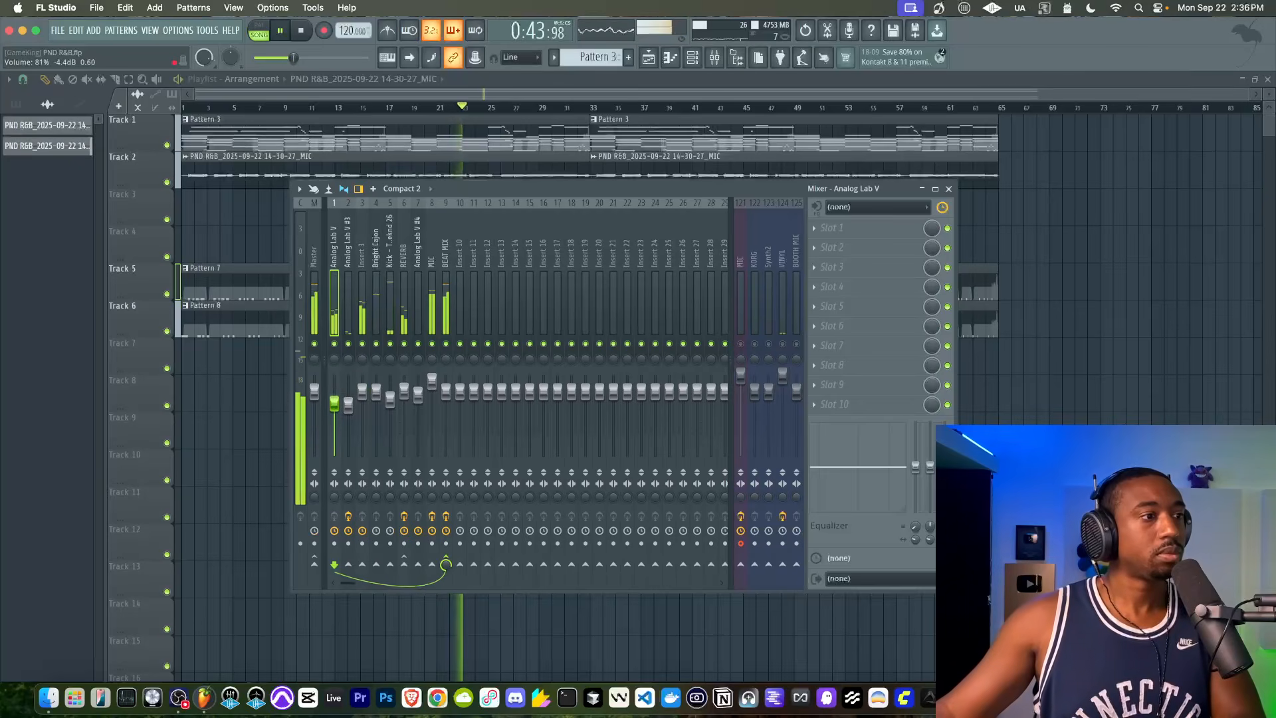
left_click(362, 391)
Load MD4HD in the second effect slot of the BEAT MIX insert and set its configuration to Mid/Side.
left_click(392, 323)
left_click(445, 314)
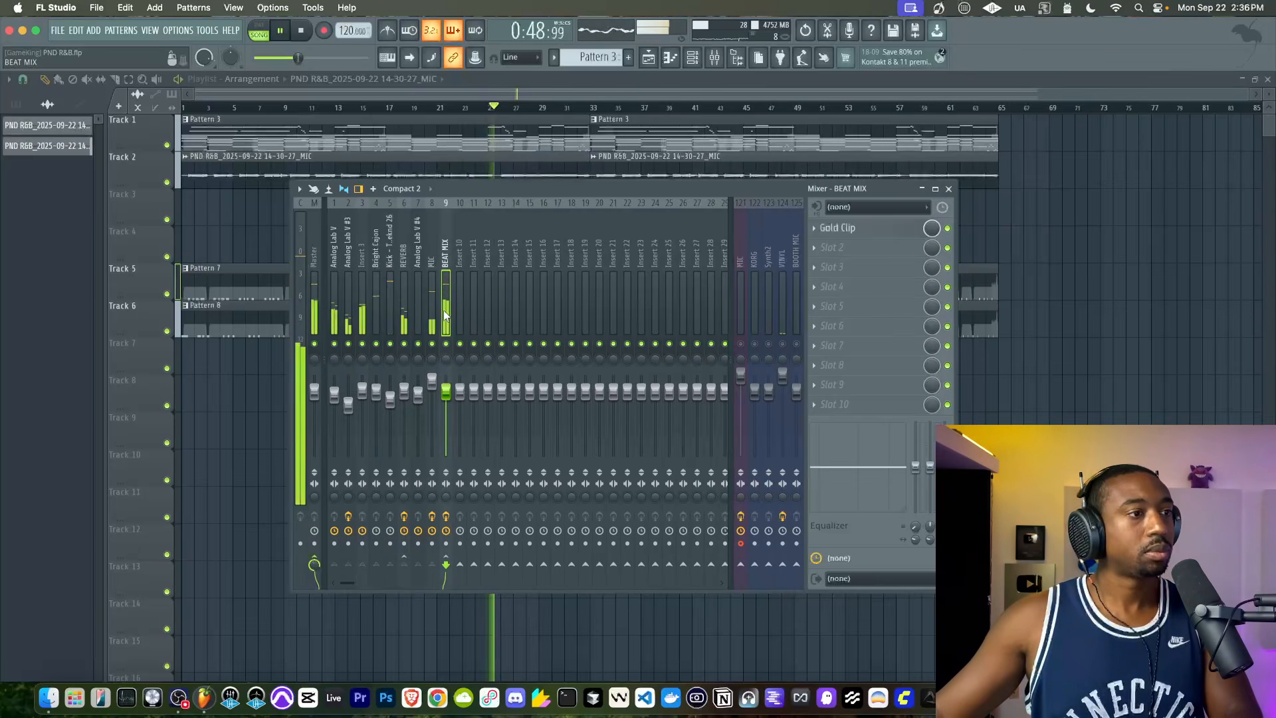
left_click(839, 247)
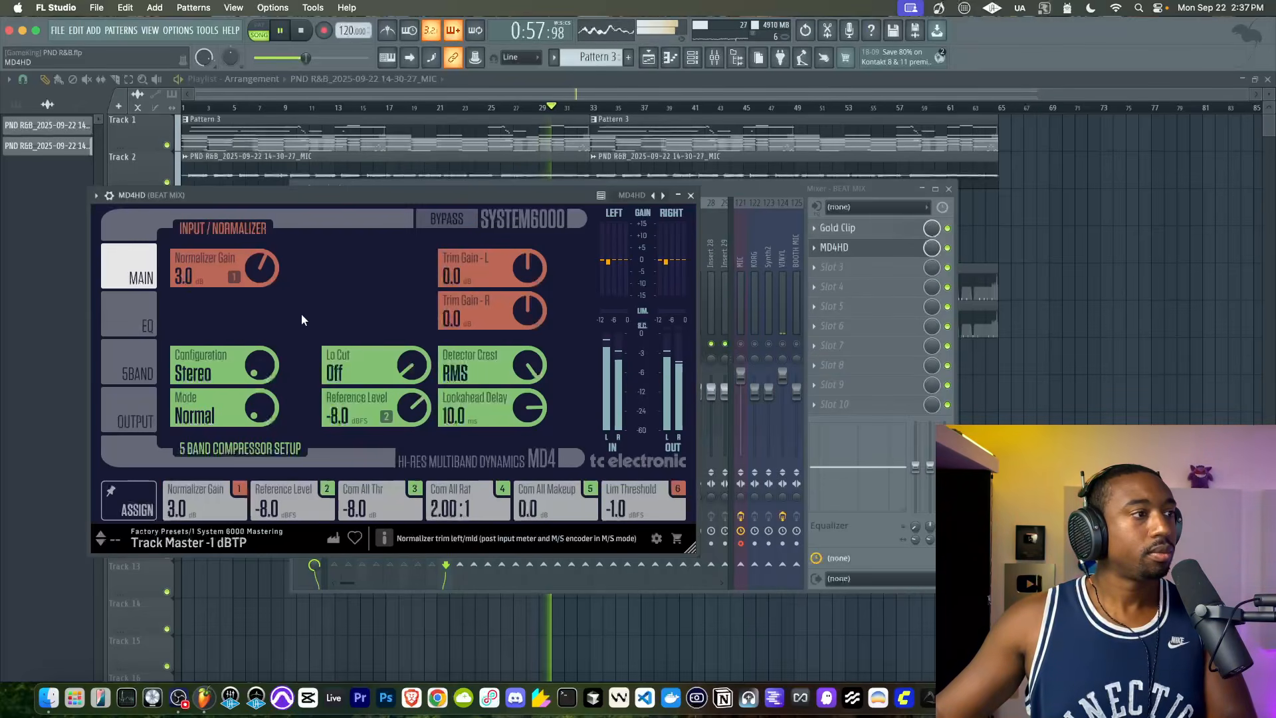
left_click(258, 365)
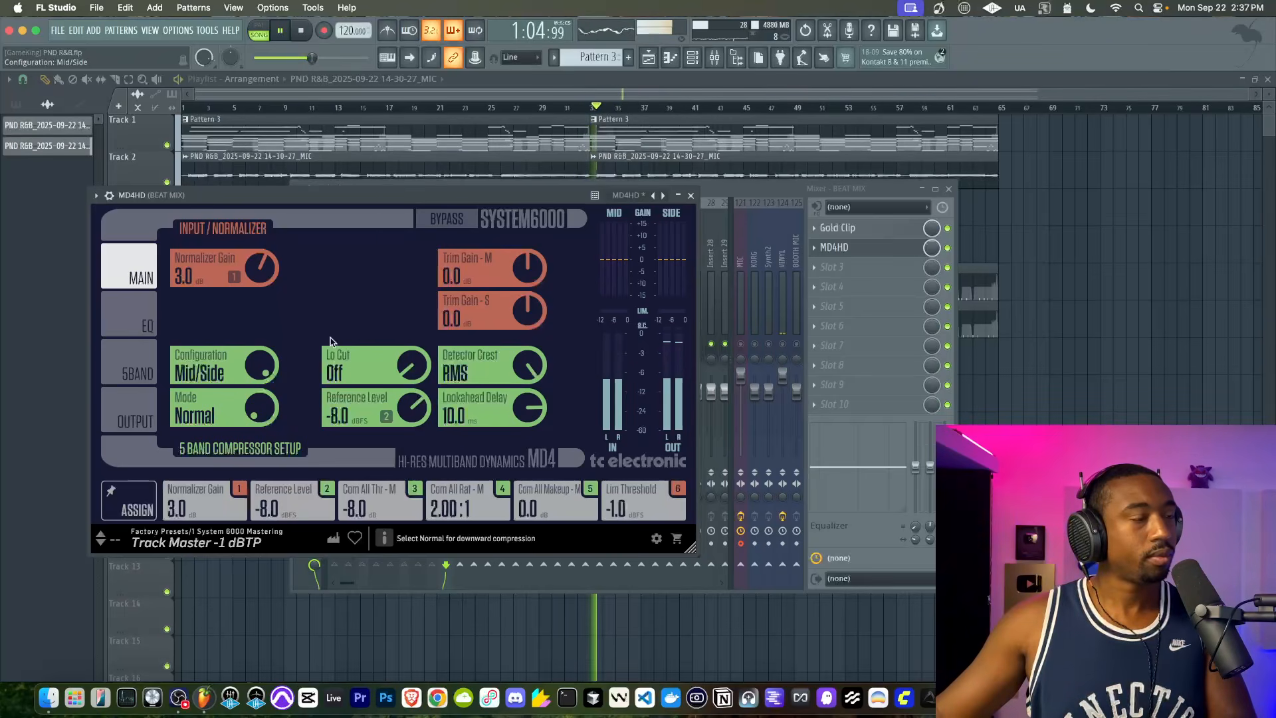
Delete the copied MIC vocal clip starting at bar 33 on Track 2, and toggle the mute on the MIC input insert.
key("F12")
right_click(703, 176)
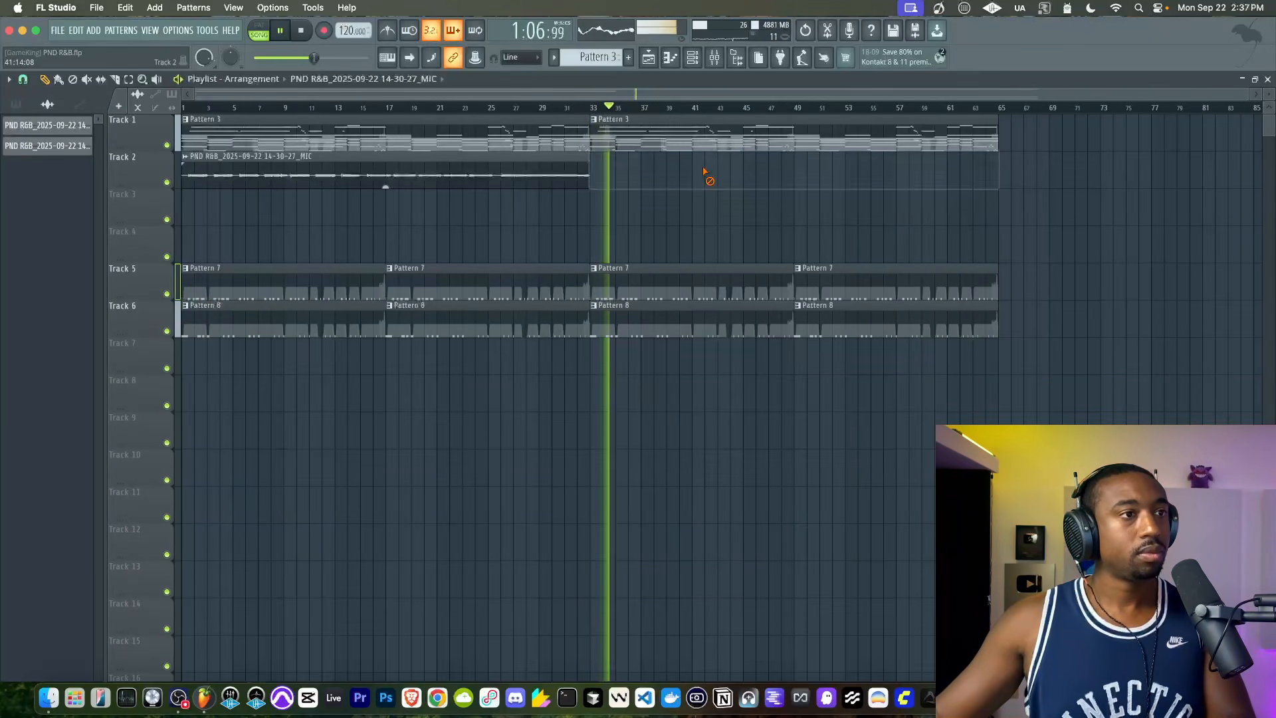
key("F9")
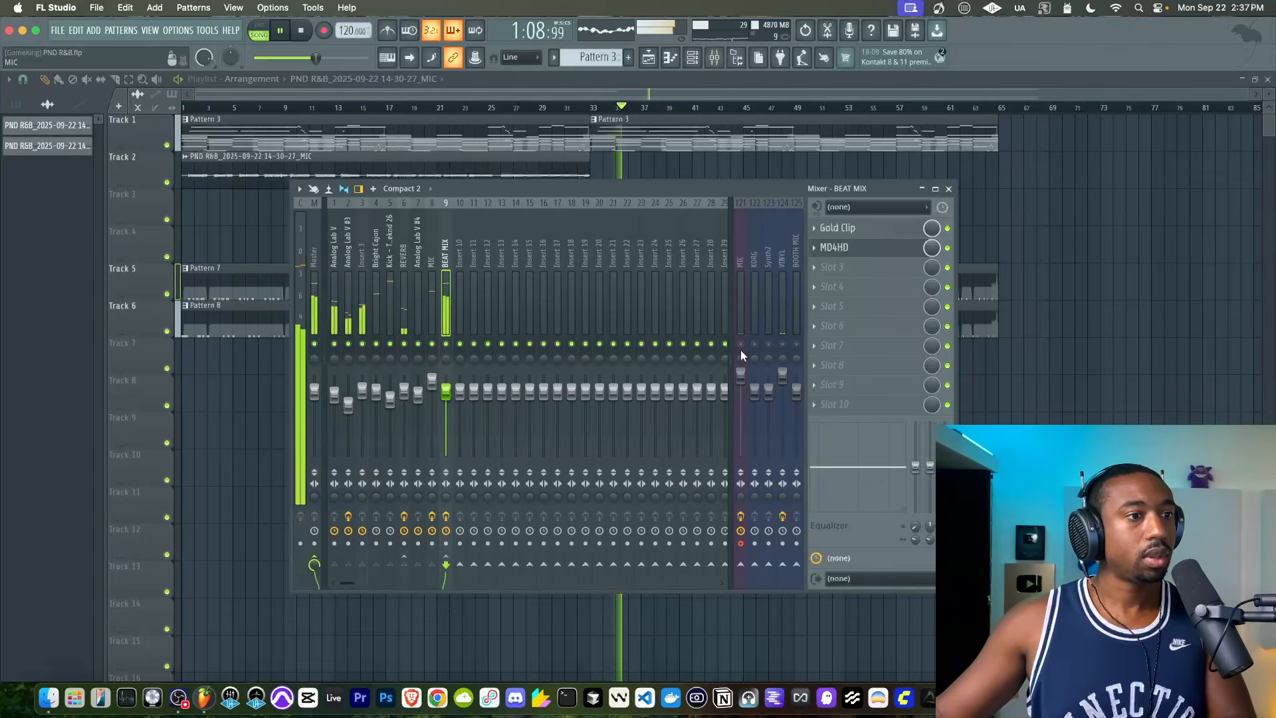
left_click(741, 344)
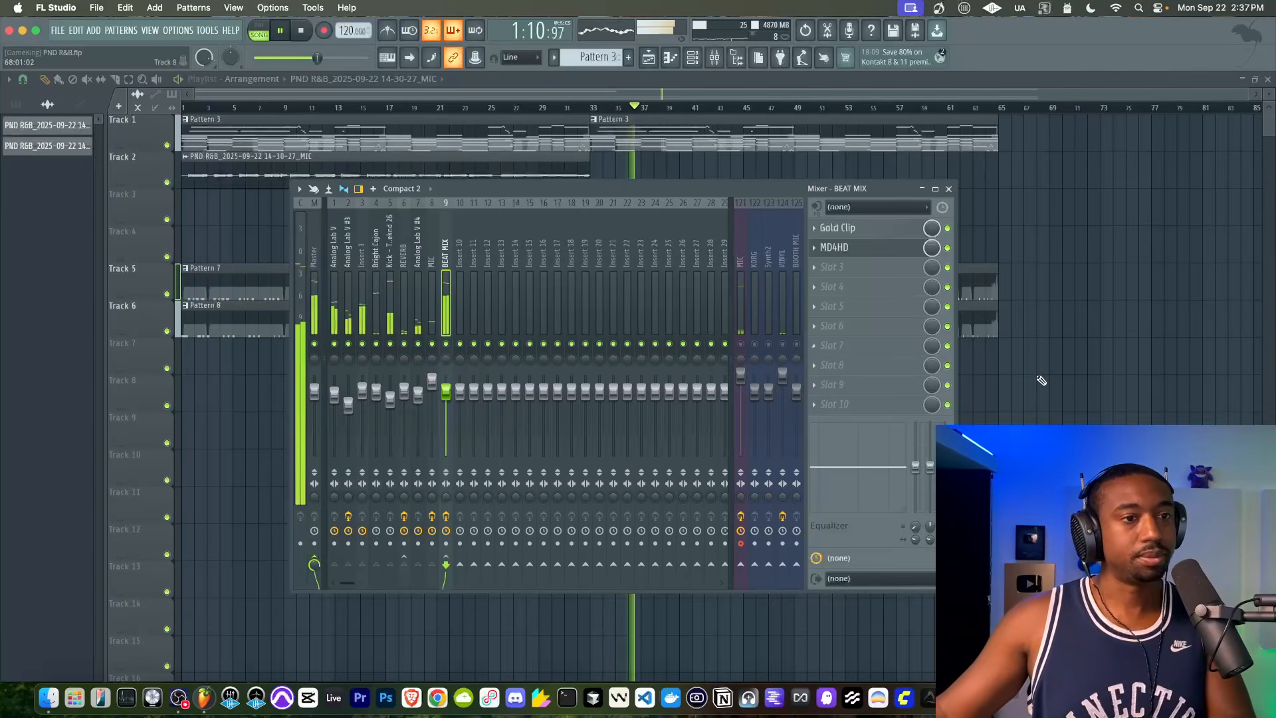
key("F9")
left_click(711, 65)
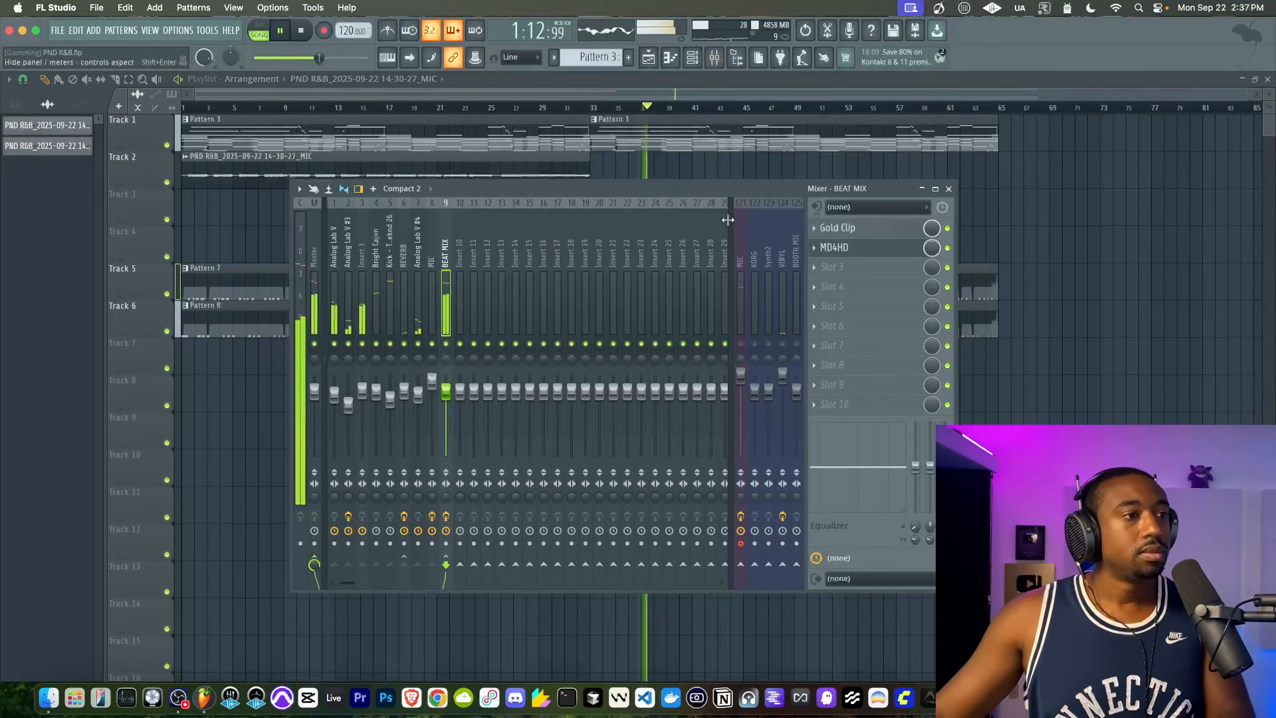
Set the MD4HD side trim gain to 4.0 dB on BEAT MIX and open its five-band compressor settings.
left_click(834, 247)
left_click_drag(528, 312, 527, 284)
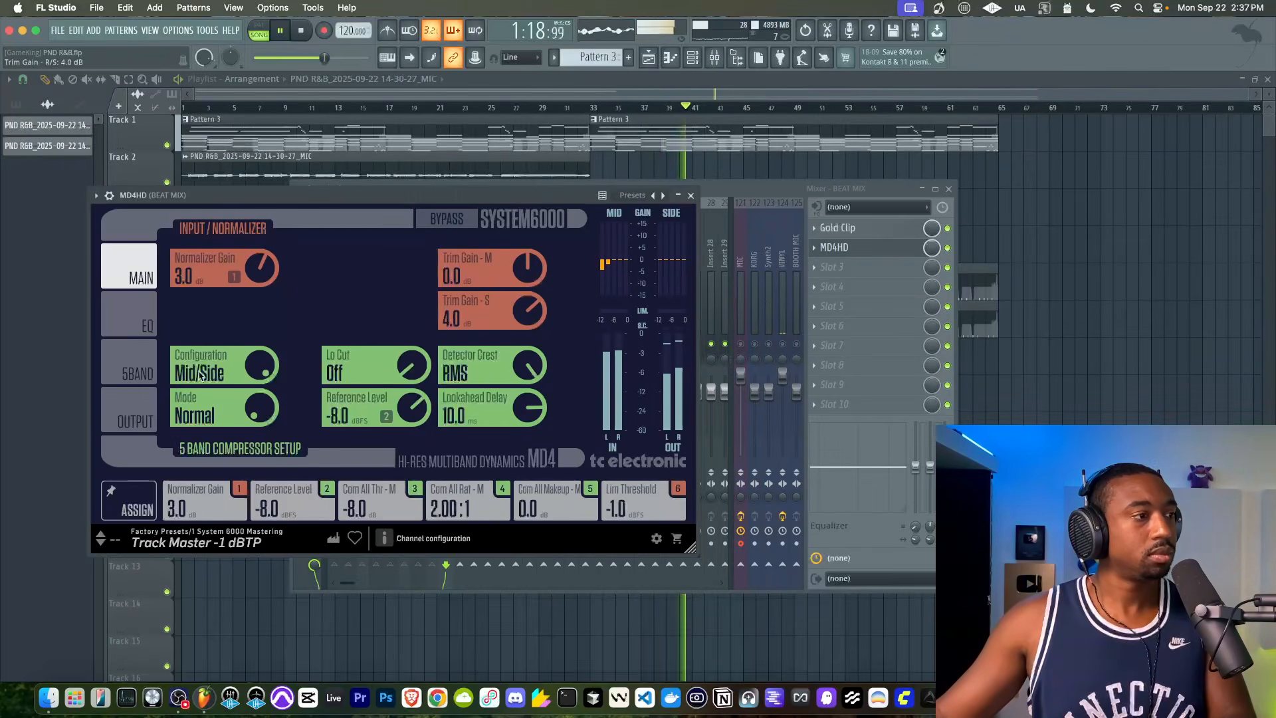
left_click(138, 353)
left_click(180, 251)
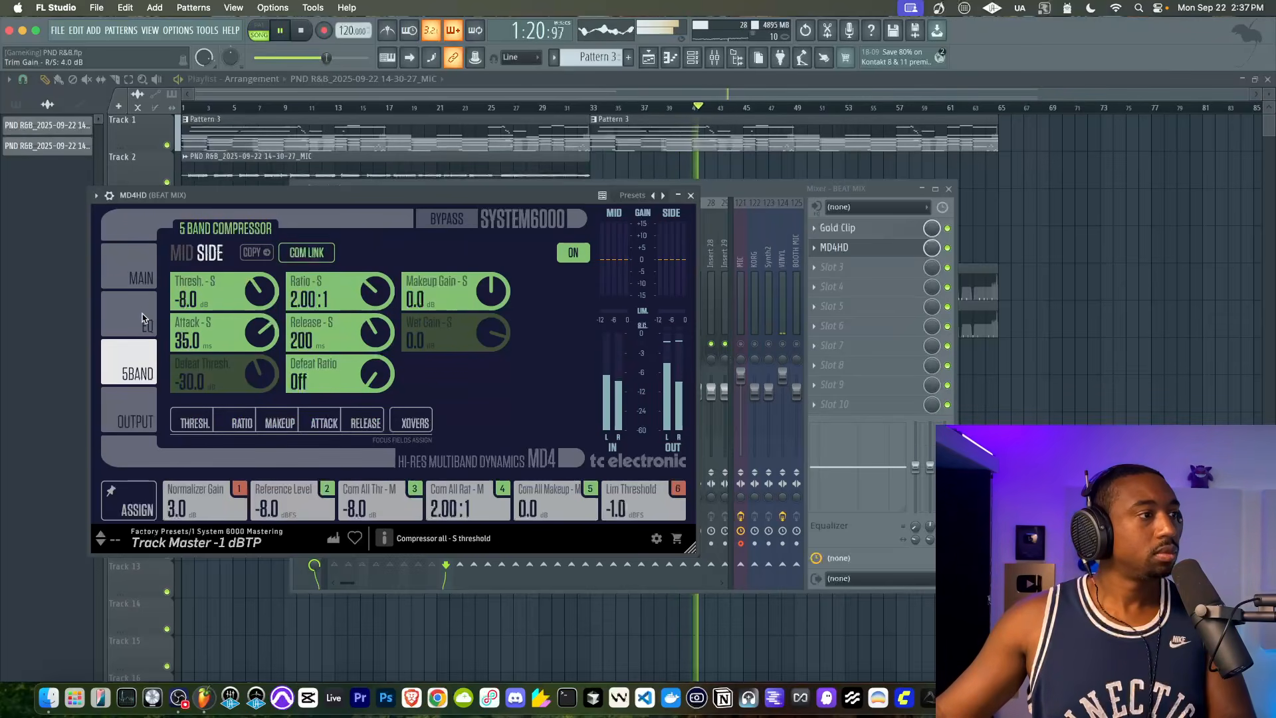
Unlink the MD4HD EQ channels and, on the side channel, cut the LO2 band and set MID1 to -2.6 dB at 352 Hz.
left_click(128, 312)
left_click(306, 243)
left_click(206, 243)
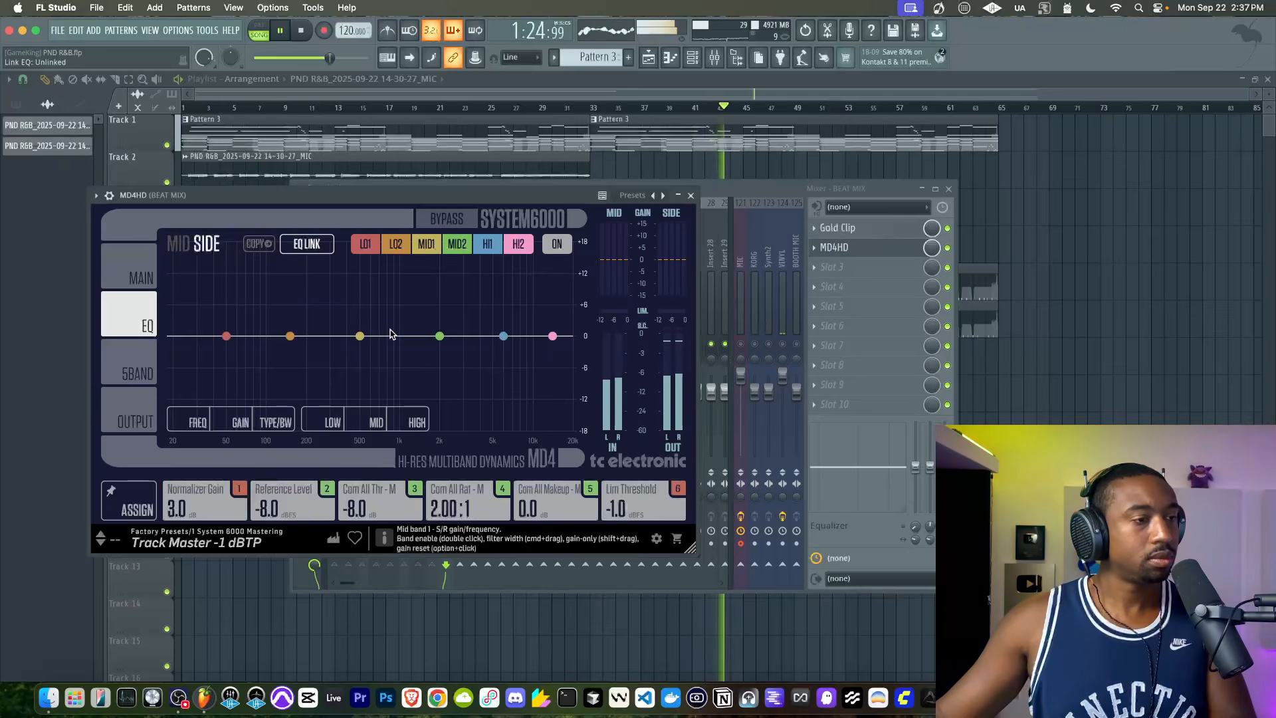
left_click_drag(290, 336, 262, 357)
left_click_drag(354, 346, 331, 346)
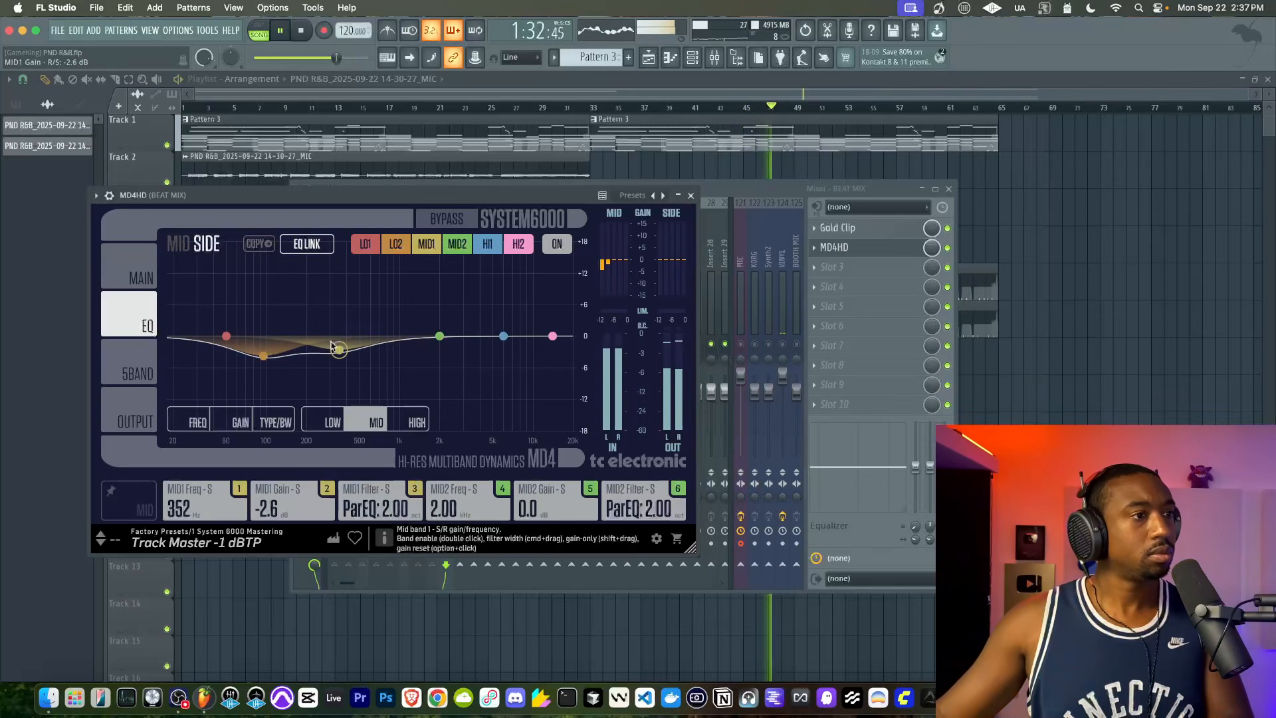
Switch the MD4HD EQ view to the mid channel, and set the output limiter gain to 3.3 dB.
left_click(187, 245)
left_click(141, 280)
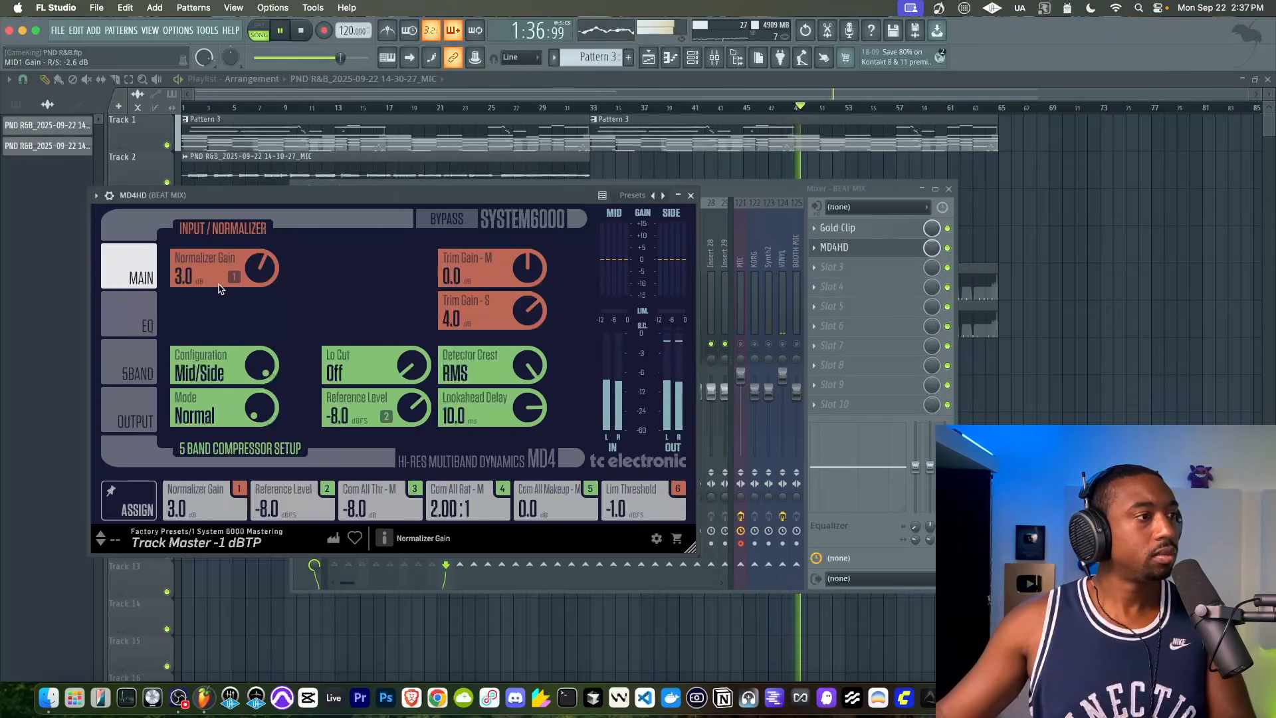
left_click(136, 406)
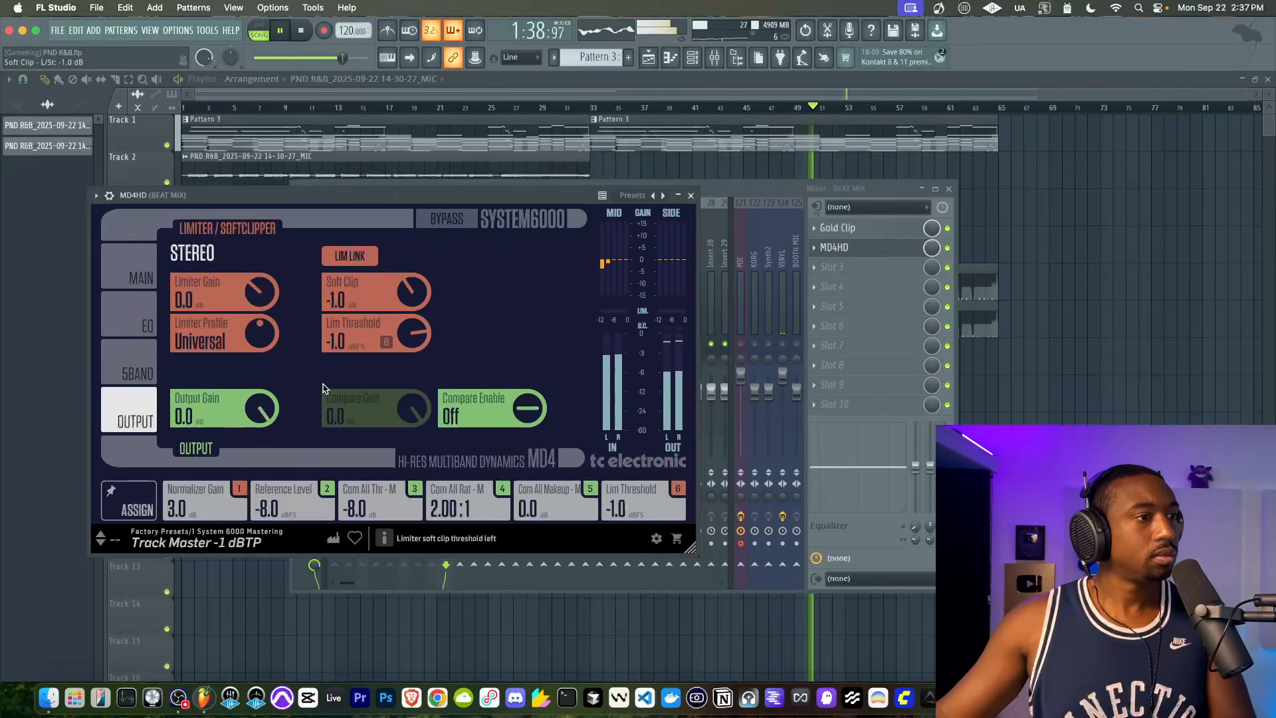
left_click_drag(259, 290, 255, 279)
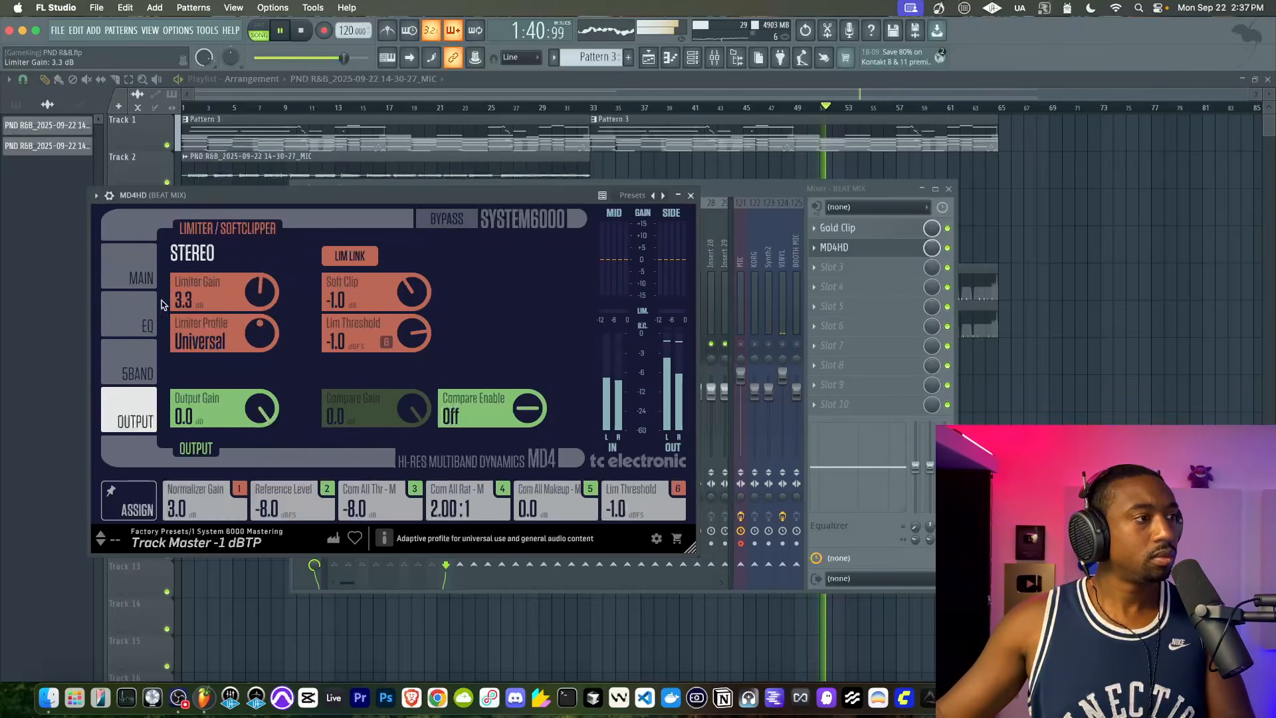
Try the Parallel mode for the MD4HD five-band compressor and switch it back to Normal.
left_click(147, 277)
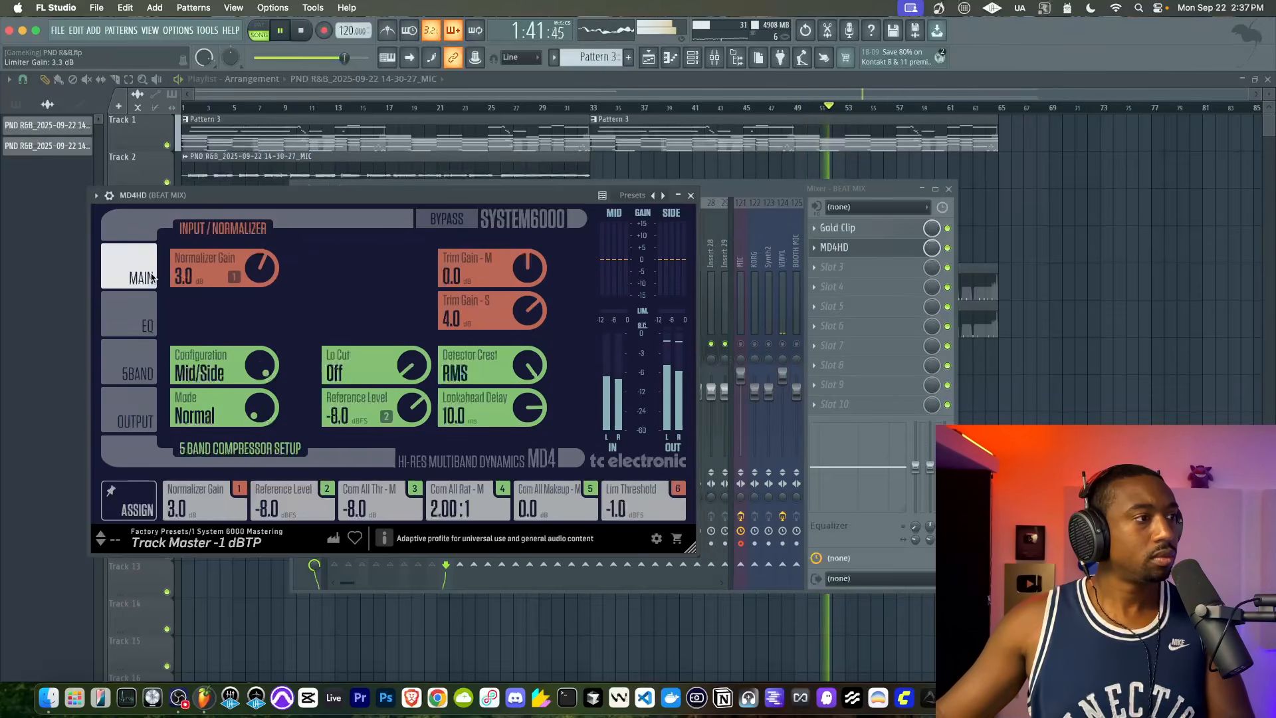
left_click(137, 371)
left_click(142, 268)
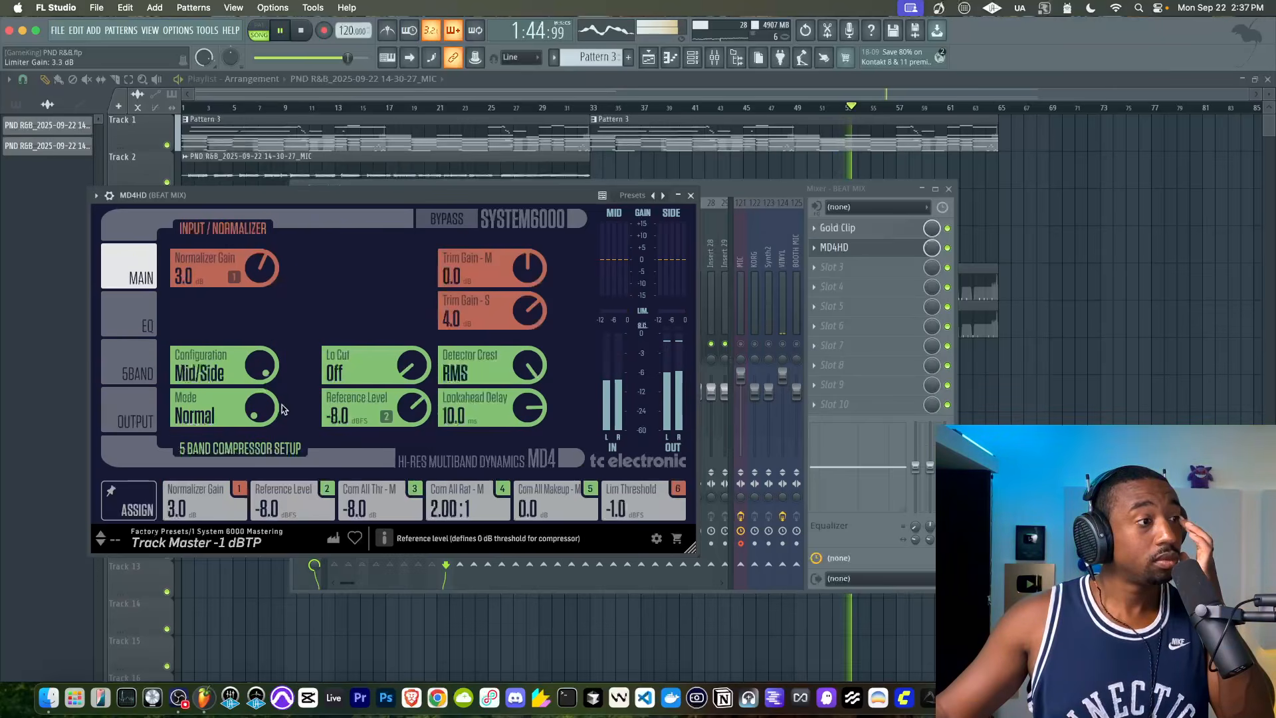
left_click_drag(257, 408, 258, 383)
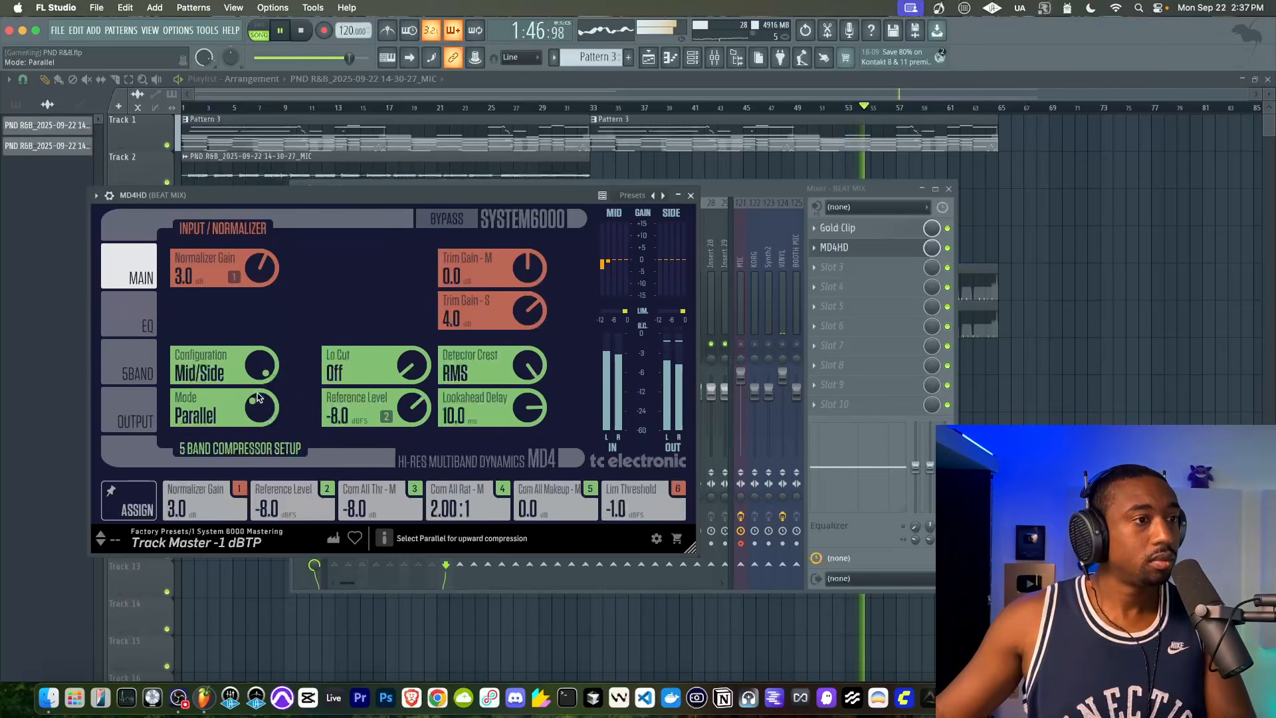
left_click(252, 410)
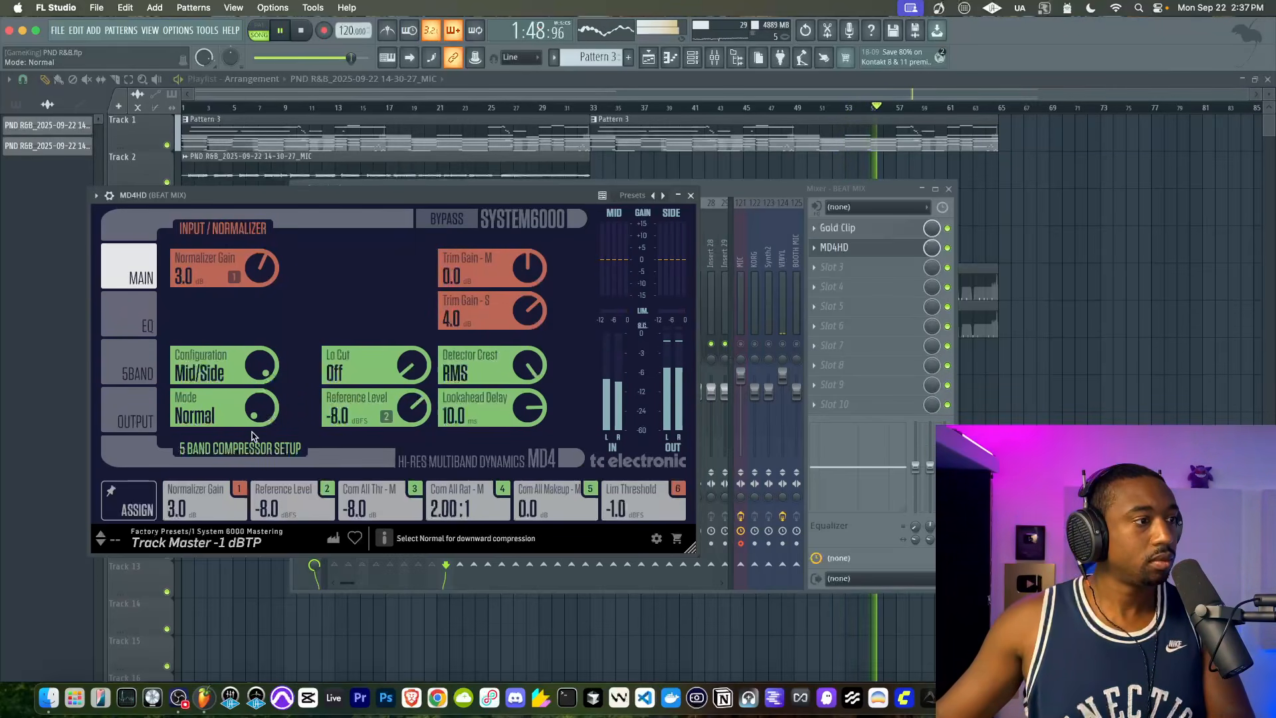
Boost the mid channel's HI2 shelf by 1.8 dB at 2.98 kHz in the MD4HD EQ and compare the EQ off and on.
left_click(147, 326)
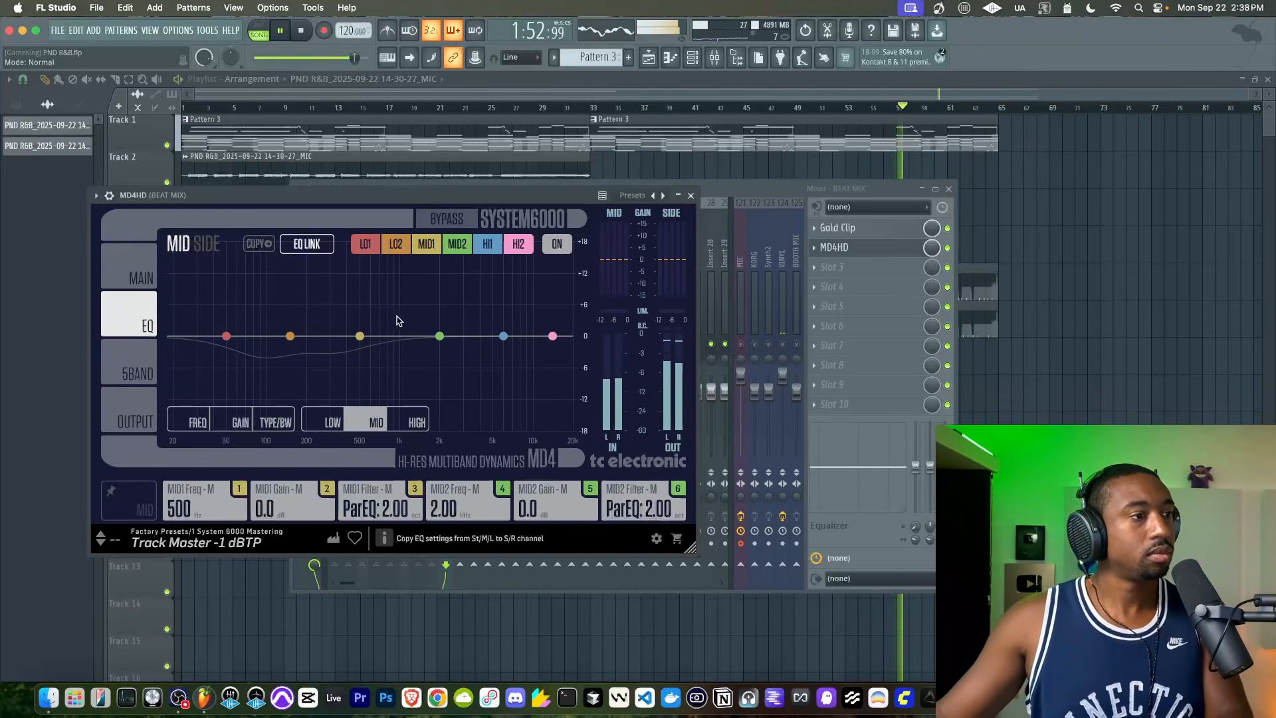
left_click_drag(553, 336, 454, 323)
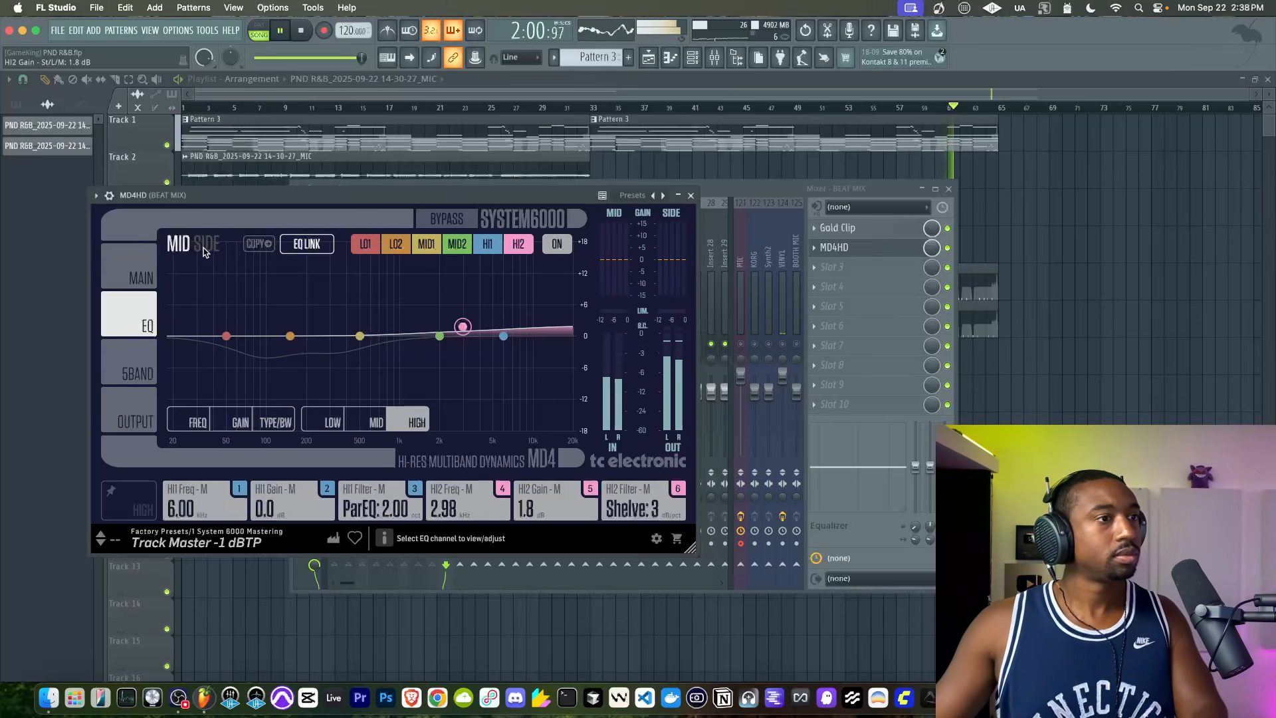
left_click(557, 243)
left_click(557, 244)
Lower the MD4HD side trim gain to 1.5 dB.
left_click(143, 272)
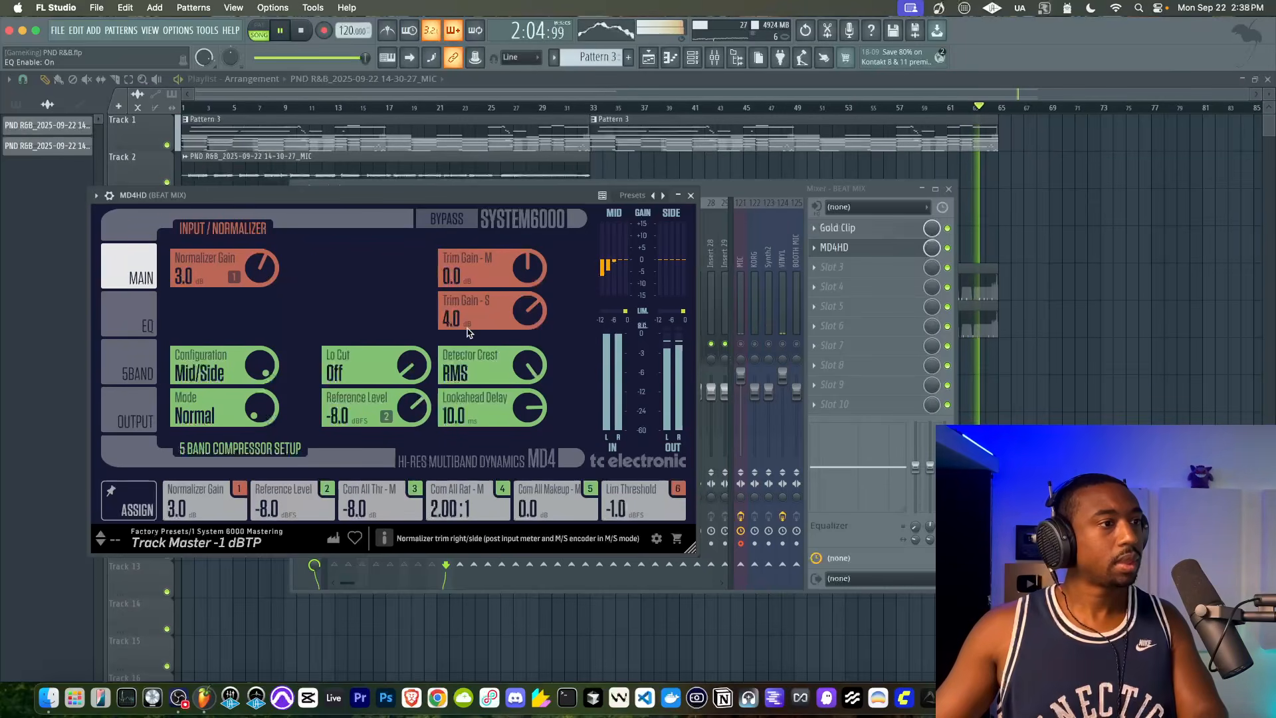
left_click_drag(525, 312, 515, 347)
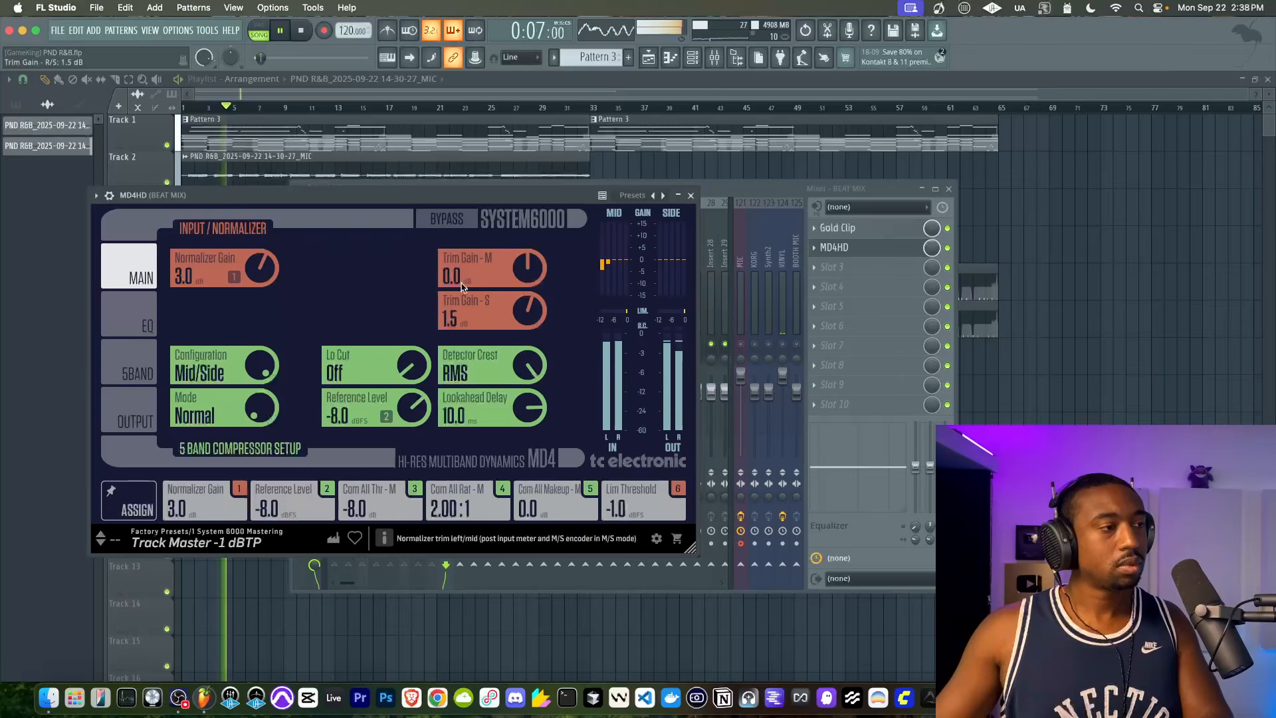
Compare the MD4HD EQ off and on again, and disable the mid channel's HI2 band.
left_click(133, 319)
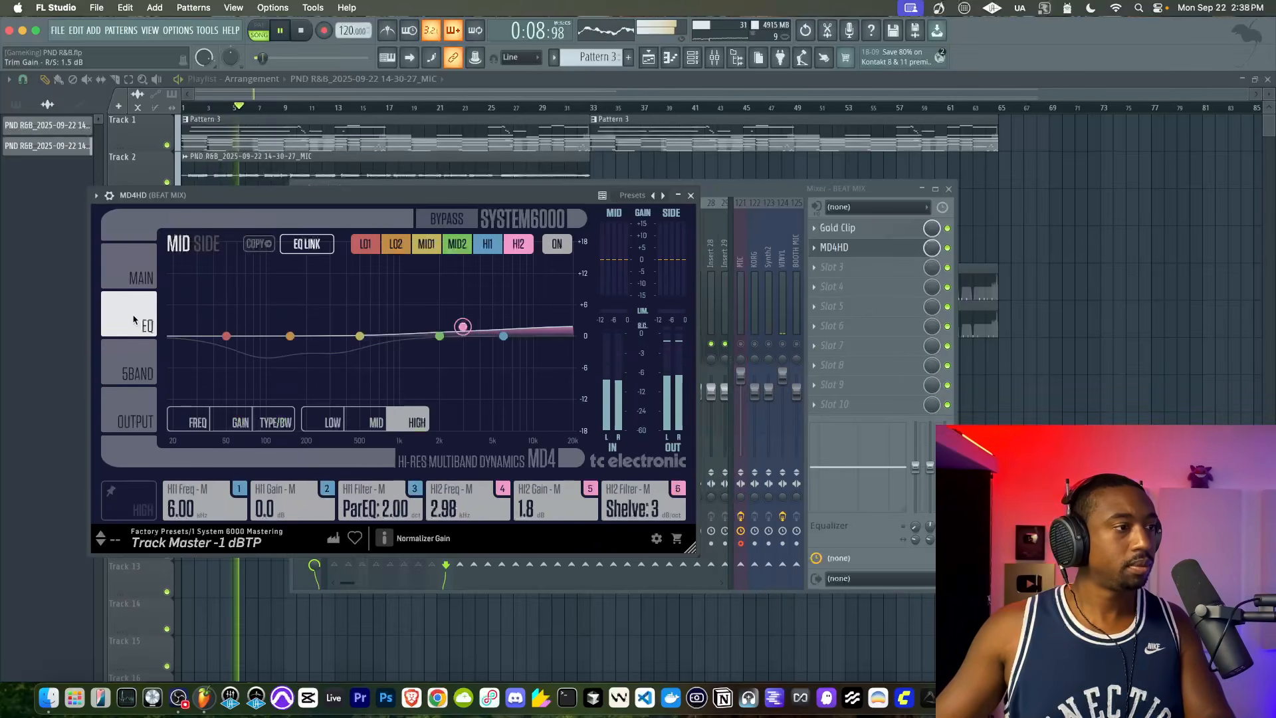
left_click(558, 246)
left_click(559, 246)
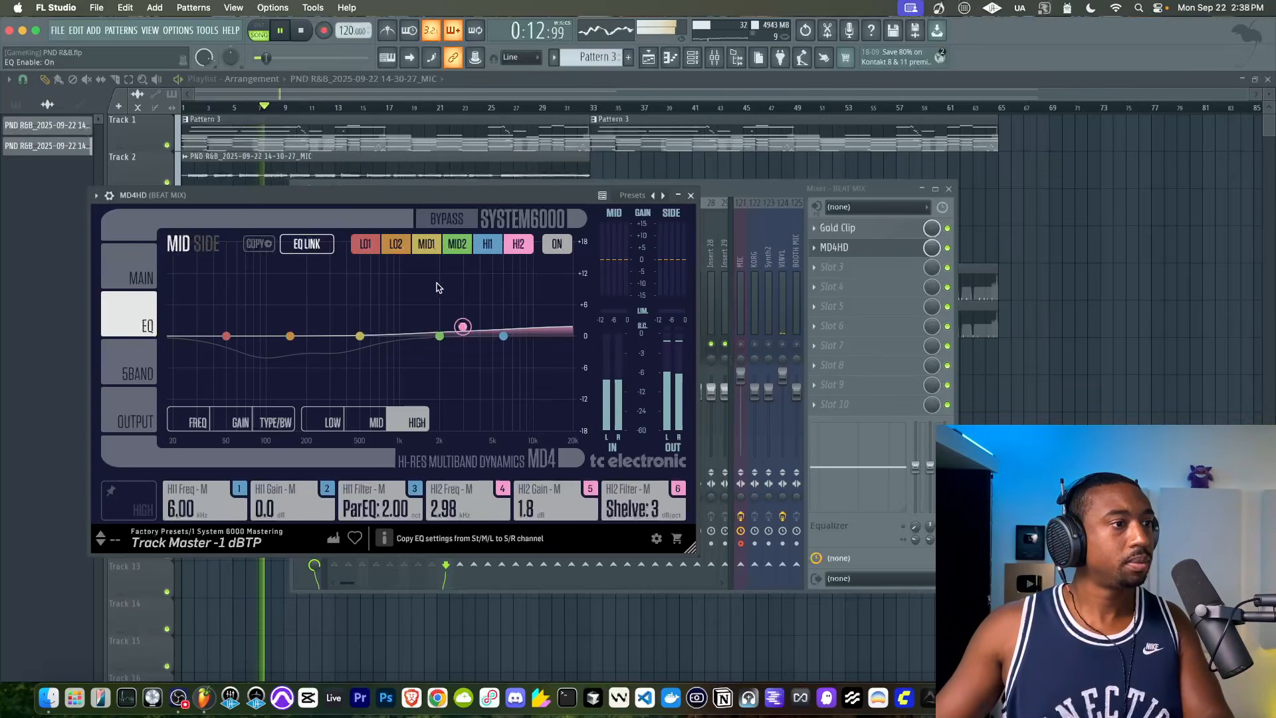
double_click(463, 326)
Review the mid channel's five-band compressor settings in MD4HD and close the plugin.
left_click(131, 376)
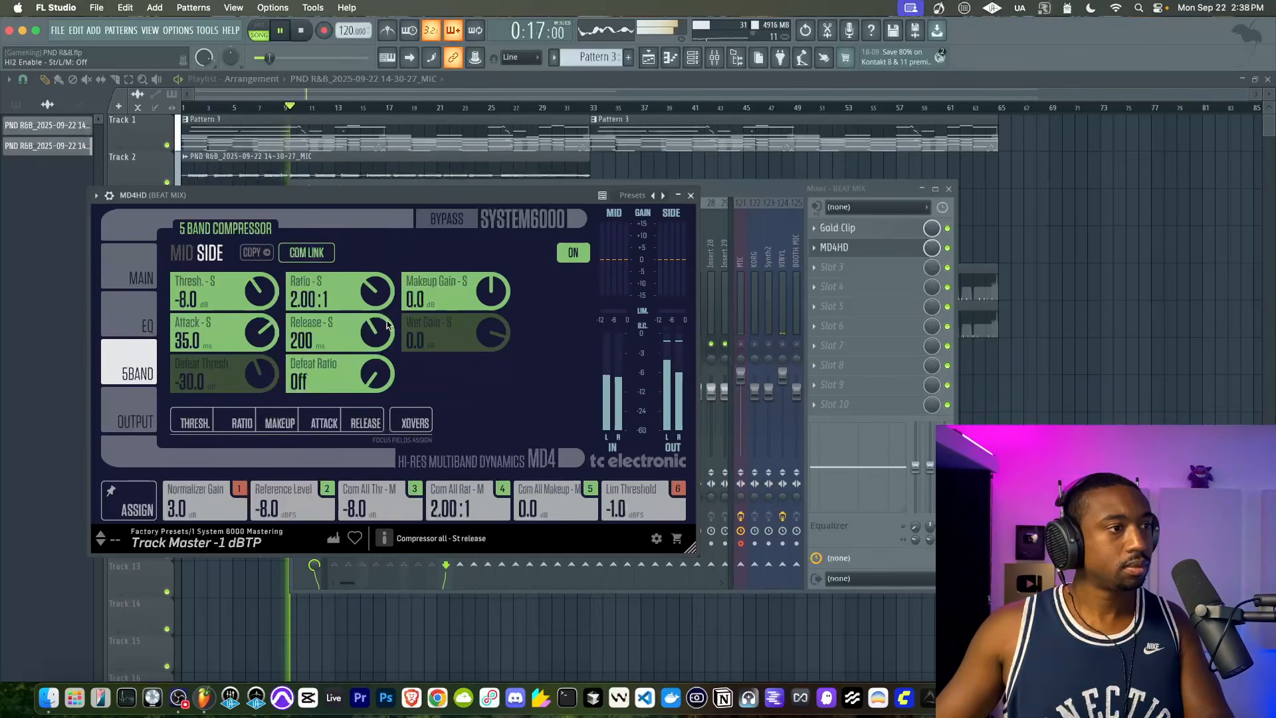
left_click(182, 253)
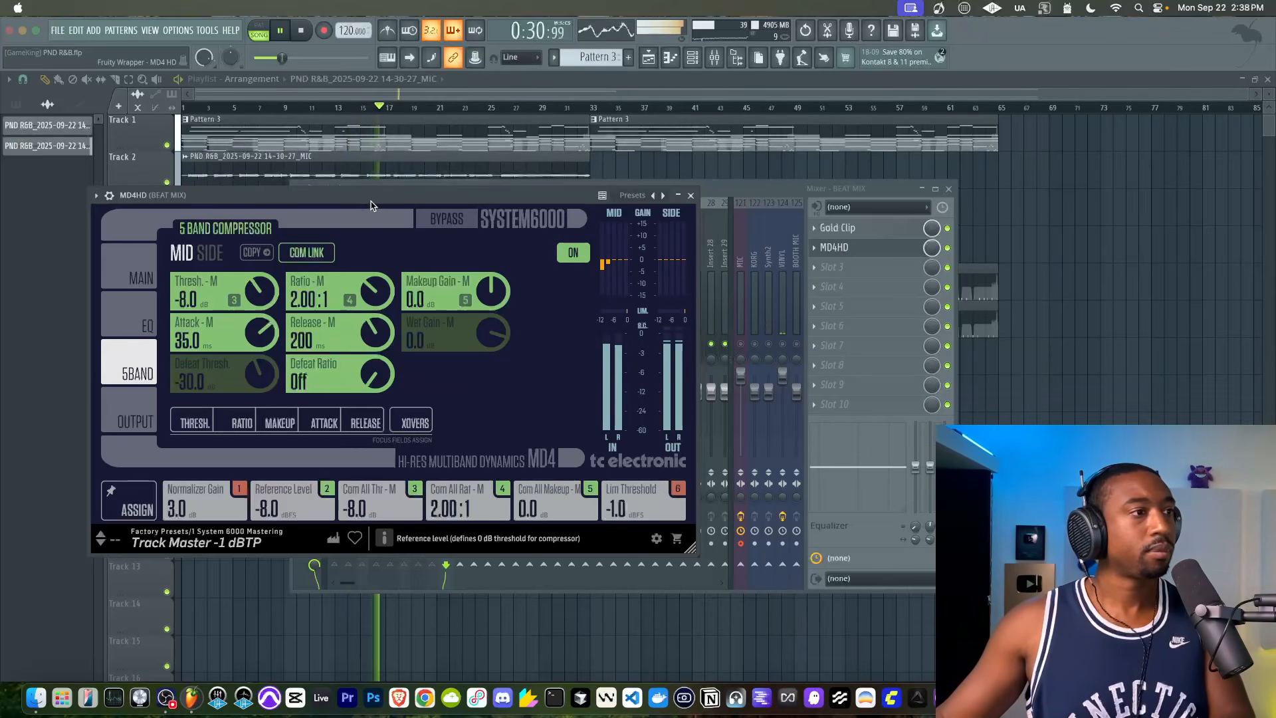
left_click(691, 195)
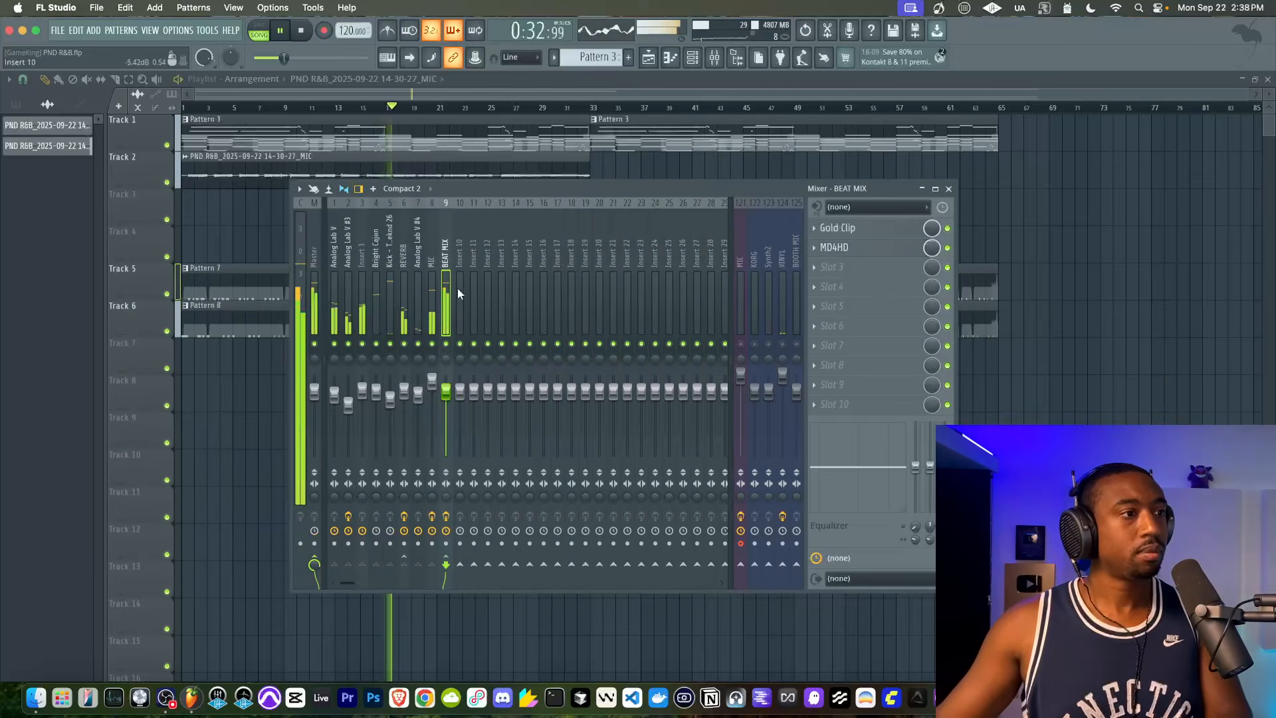
Load FabFilter Pro-MB in the eighth effect slot of the MIC insert.
left_click(432, 290)
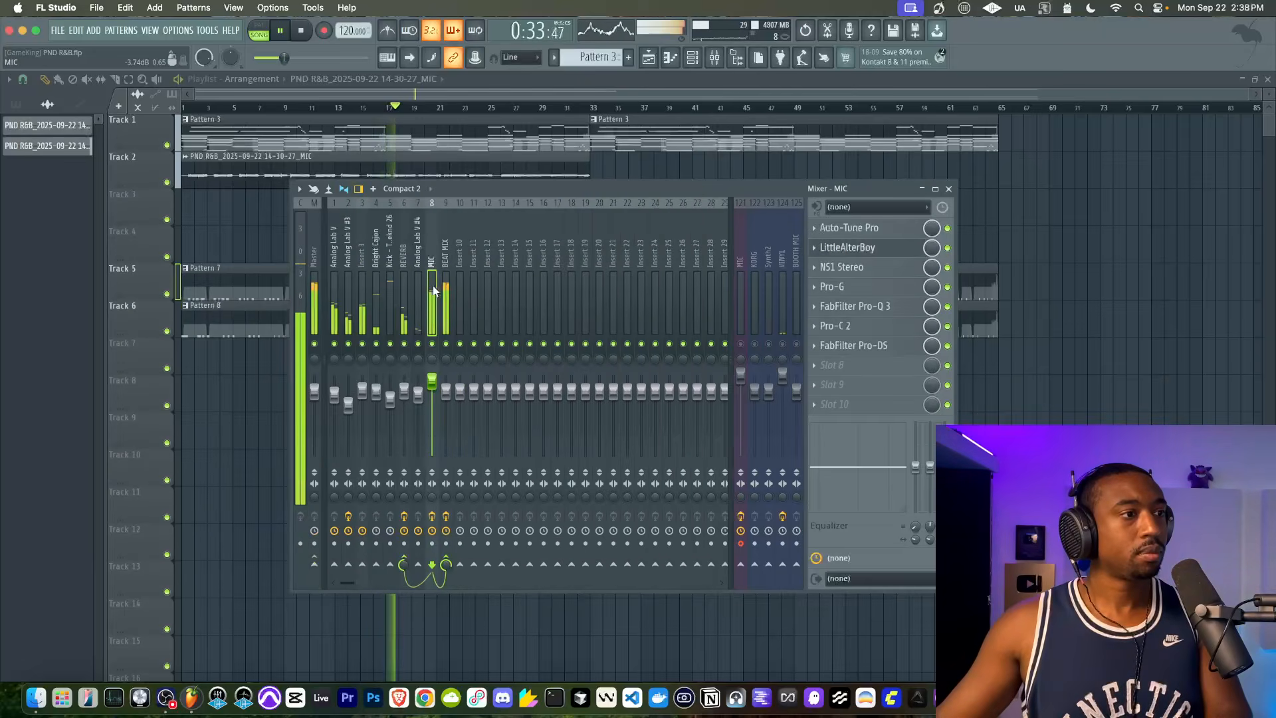
left_click(851, 367)
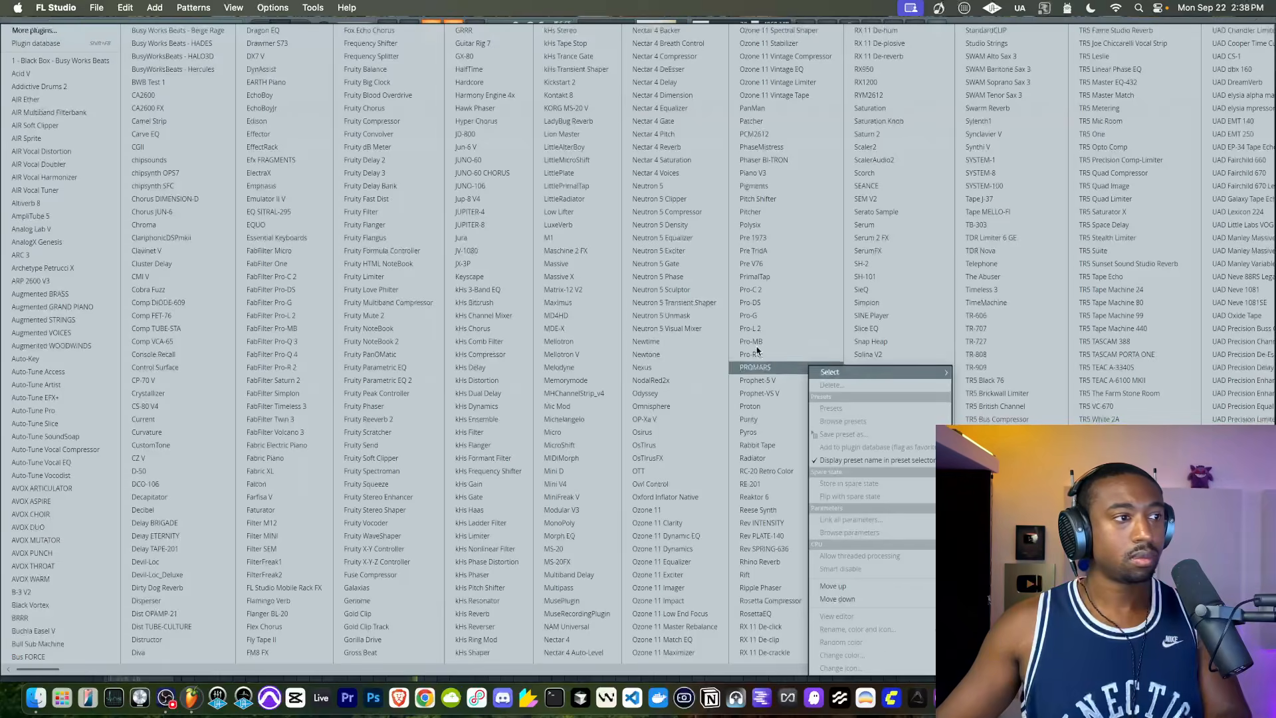
left_click(299, 328)
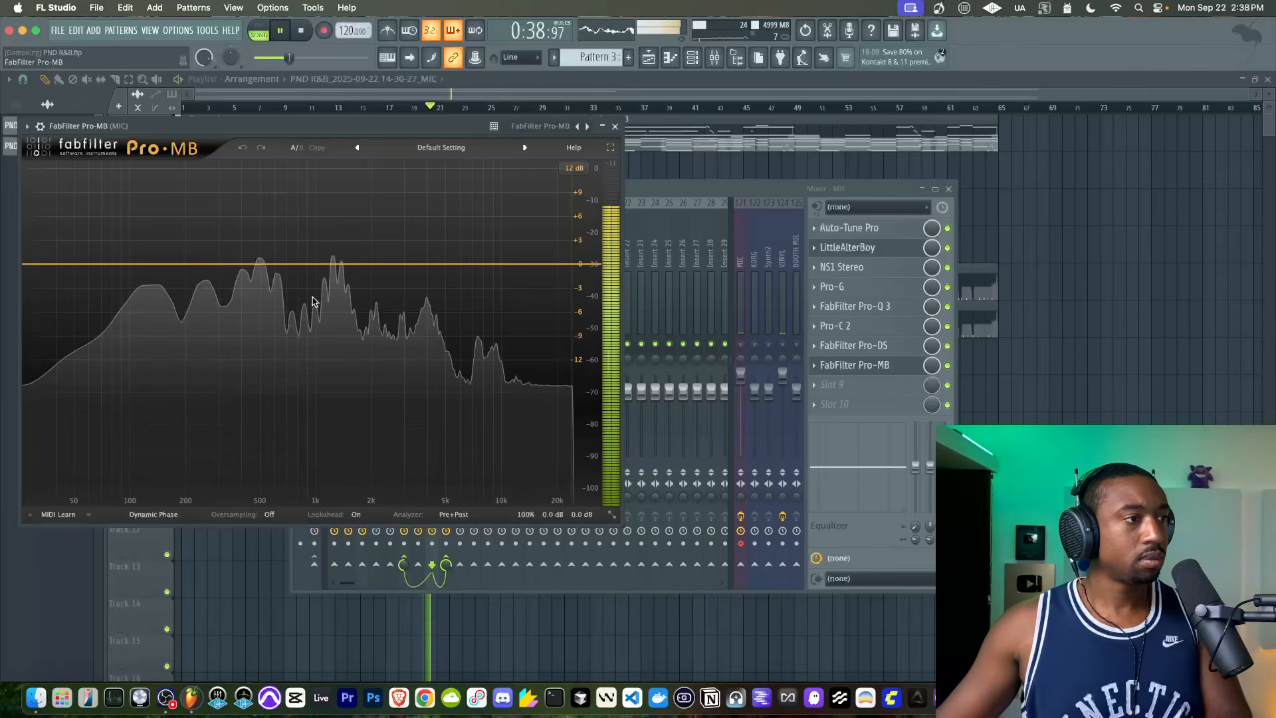
Add a Pro-MB compression band centred between 500 Hz and 1 kHz, with attack at 1.3% and lookahead at 20 ms.
left_click(294, 264)
left_click_drag(286, 417, 251, 492)
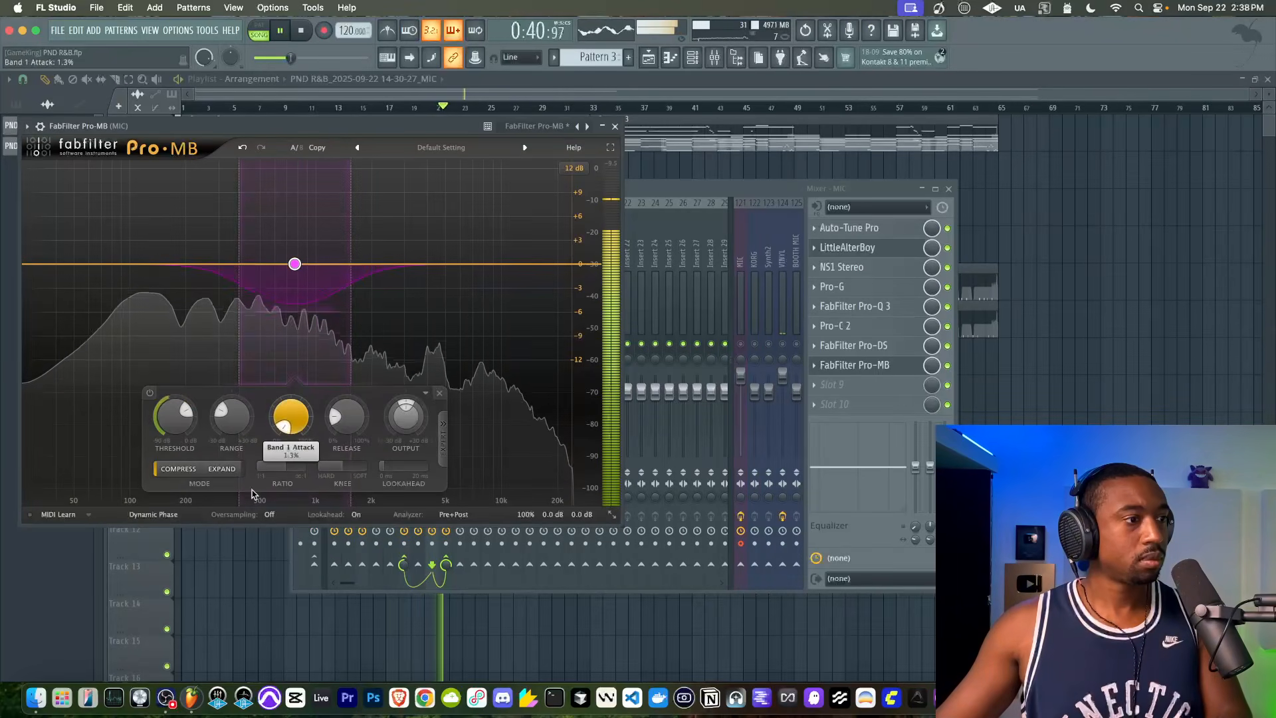
left_click_drag(384, 465, 429, 467)
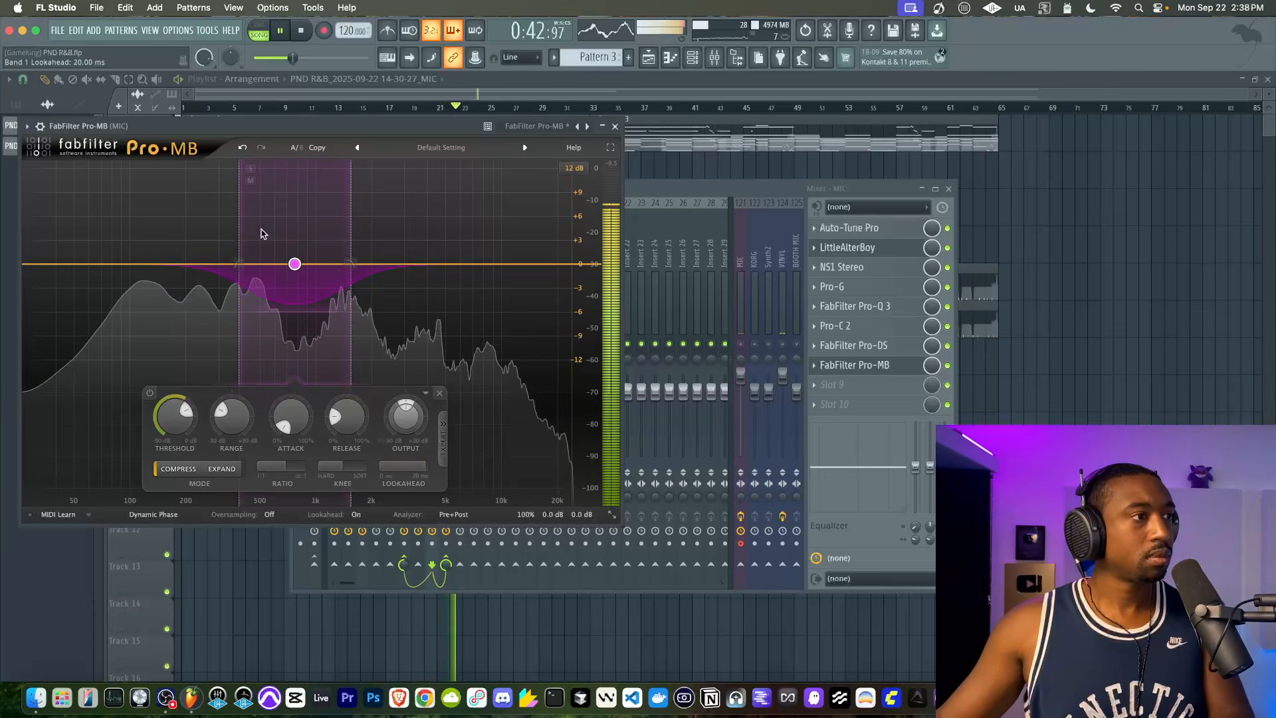
Move the Pro-MB band up between 1 and 2 kHz, set its threshold to -34.81 dB, and close the plugin.
left_click(250, 170)
left_click_drag(249, 169, 300, 174)
left_click_drag(224, 415, 204, 454)
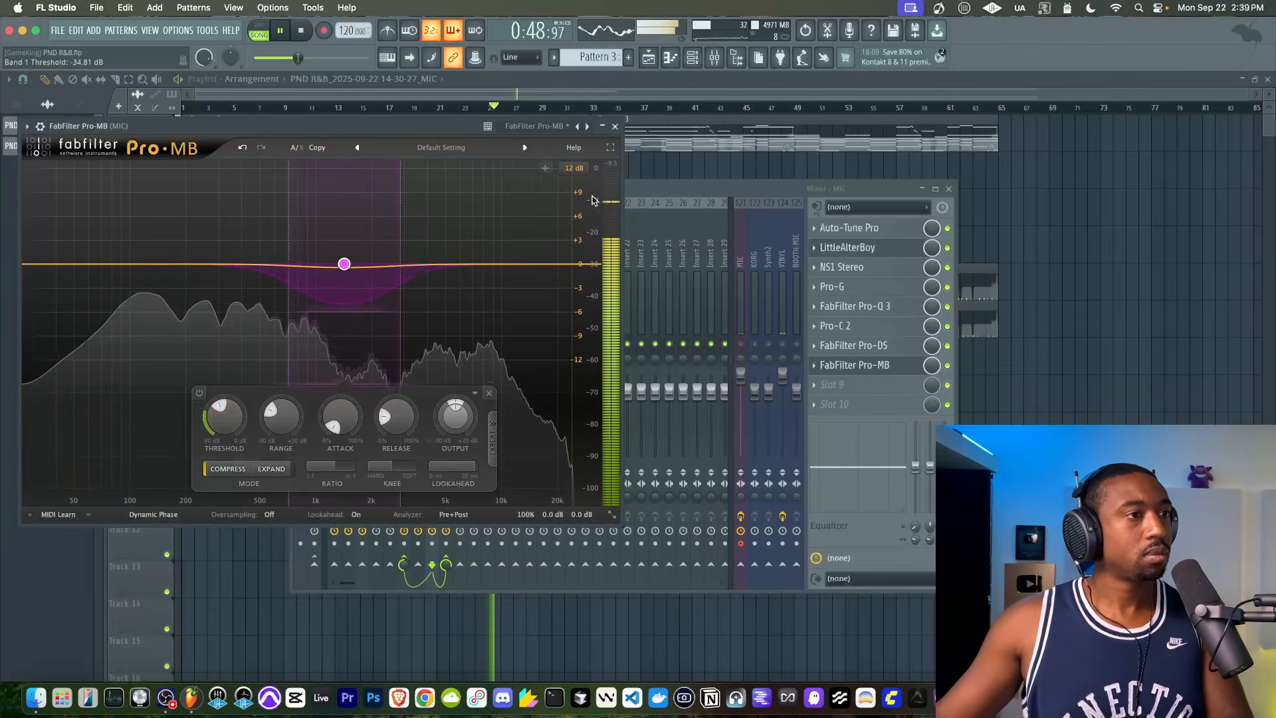
left_click(616, 126)
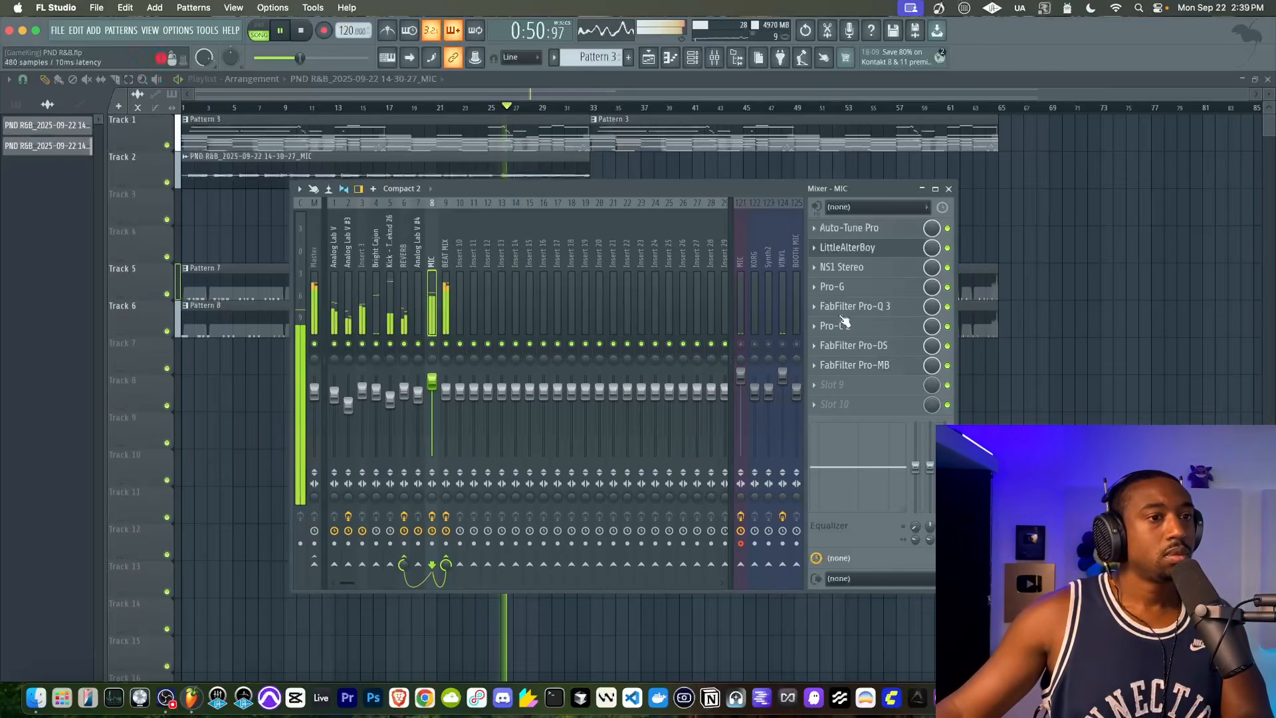
In MD4HD on the BEAT MIX insert, set the side trim gain to -1.3 dB and the low cut to 79 Hz.
key("F9")
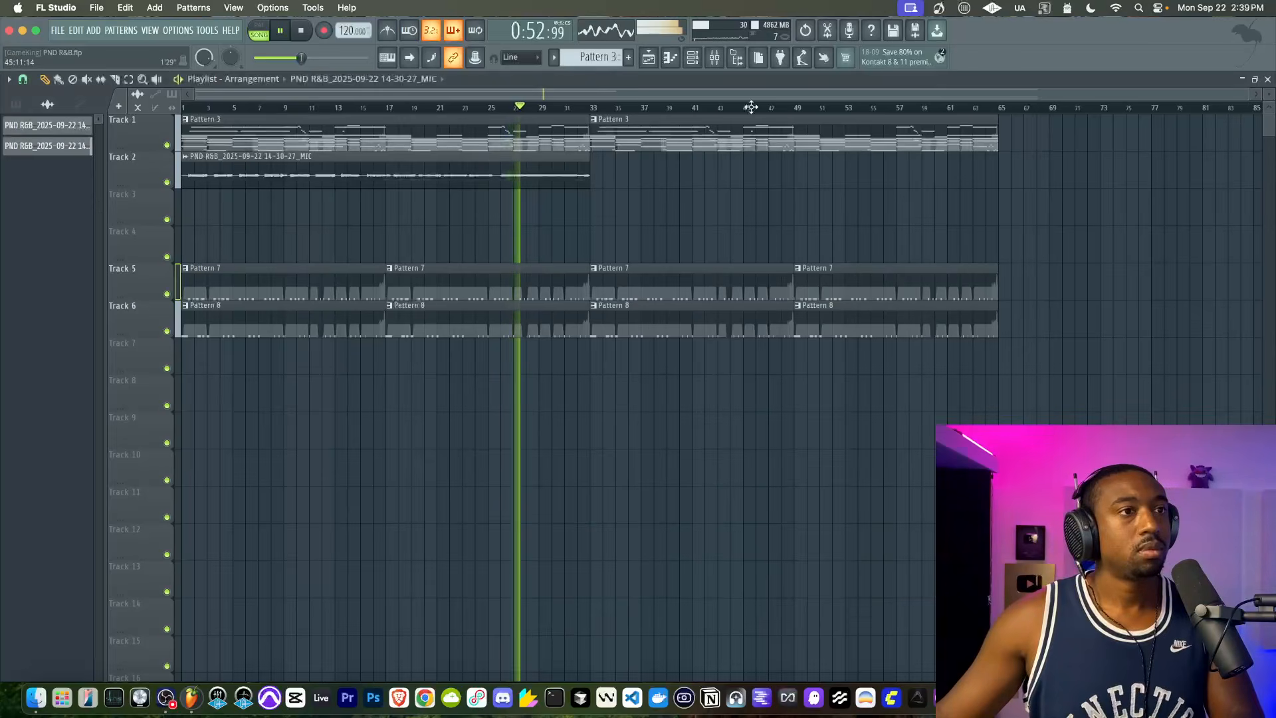
left_click(714, 58)
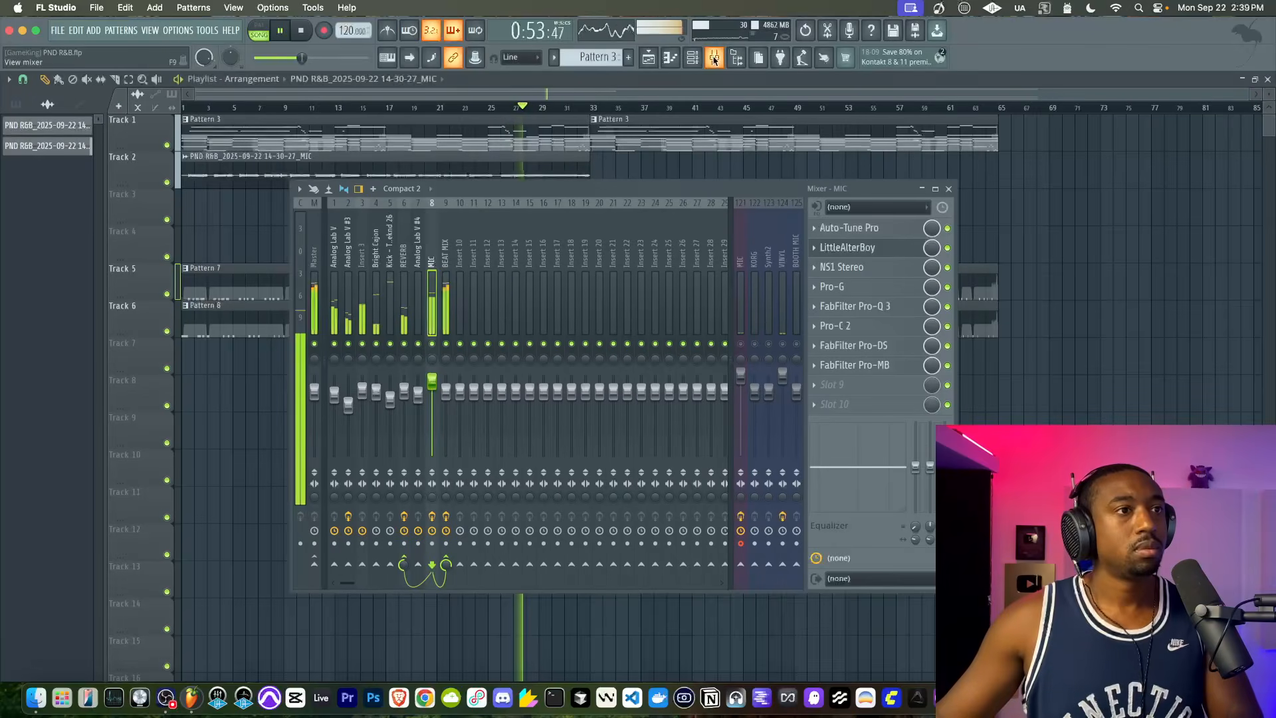
left_click(446, 318)
left_click(897, 247)
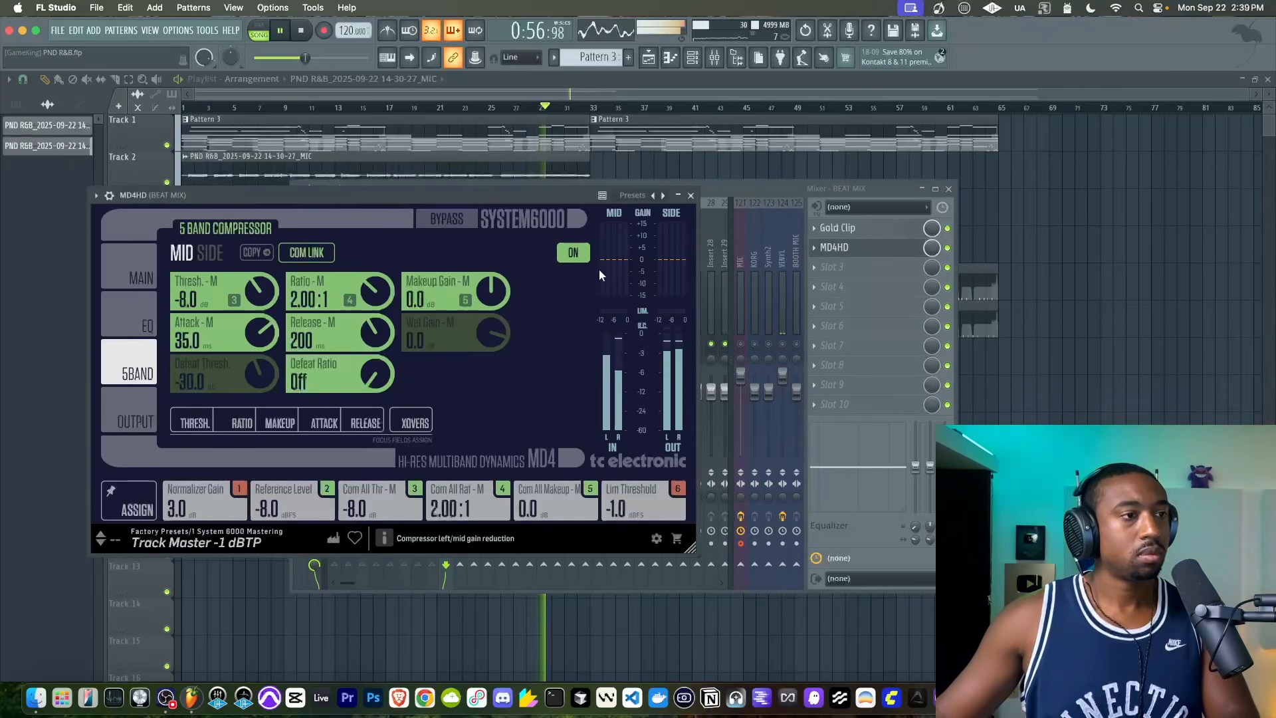
left_click(129, 269)
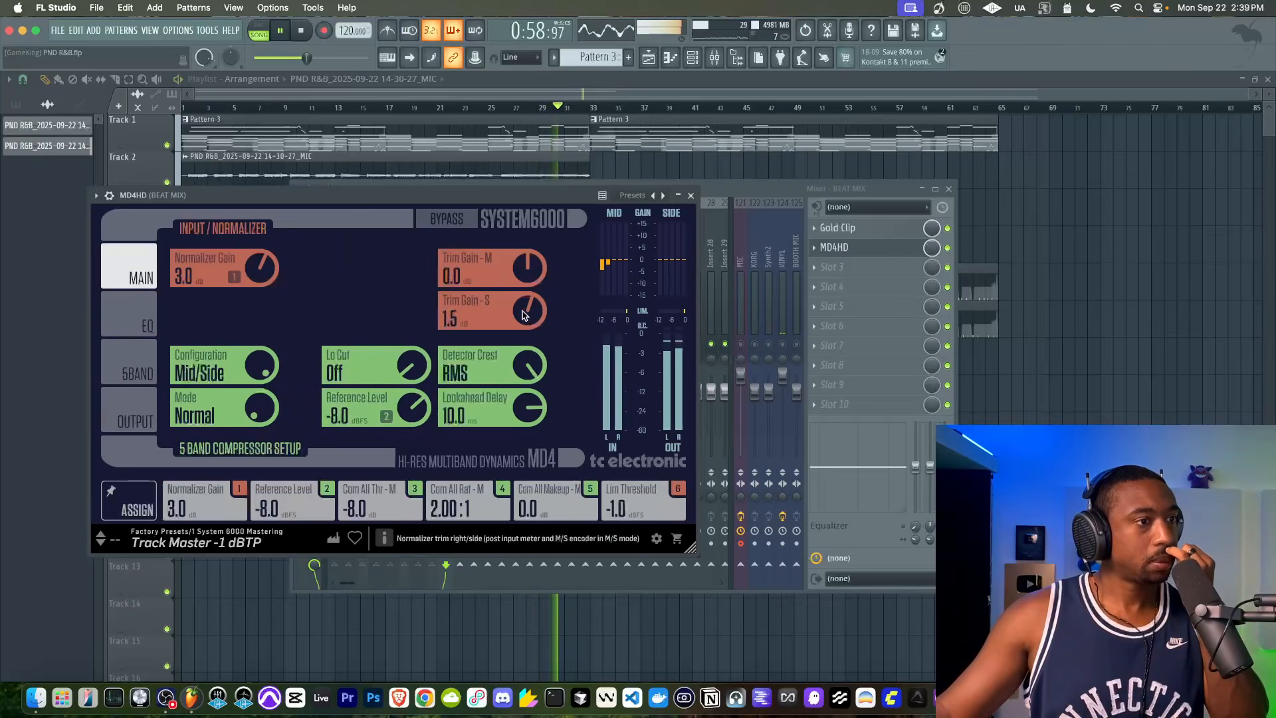
left_click_drag(523, 330, 521, 333)
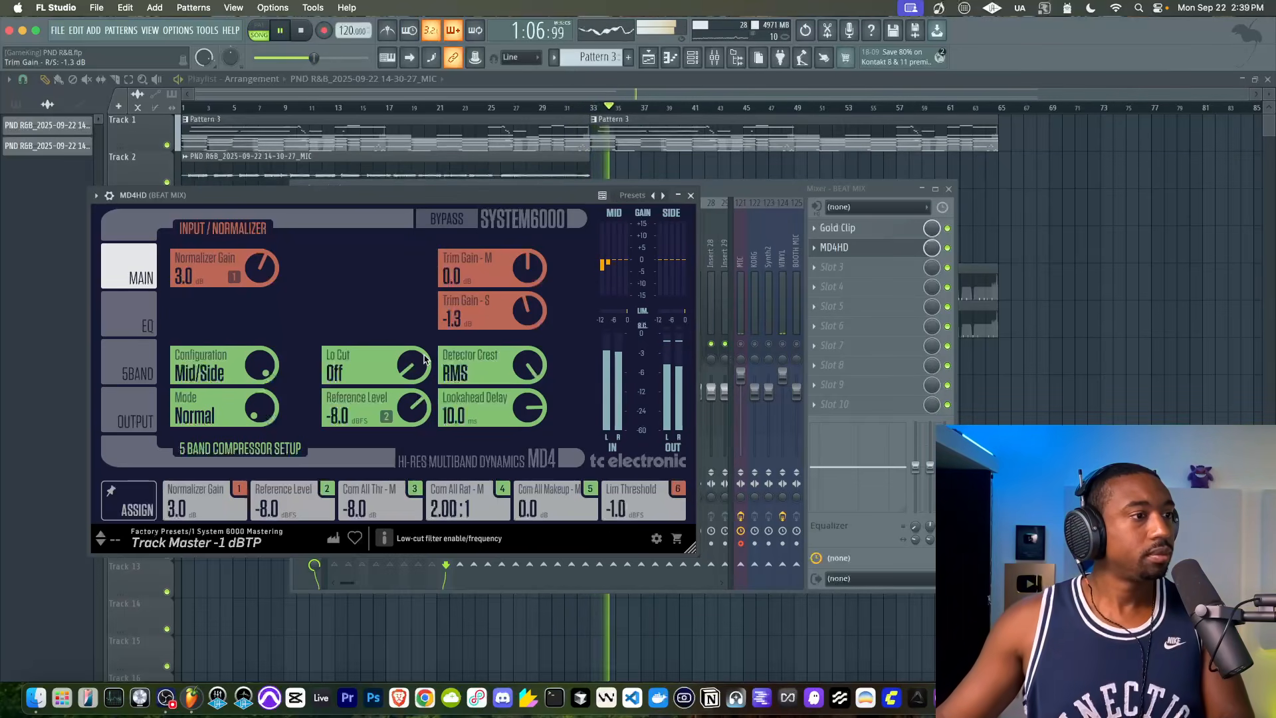
left_click_drag(417, 368, 413, 297)
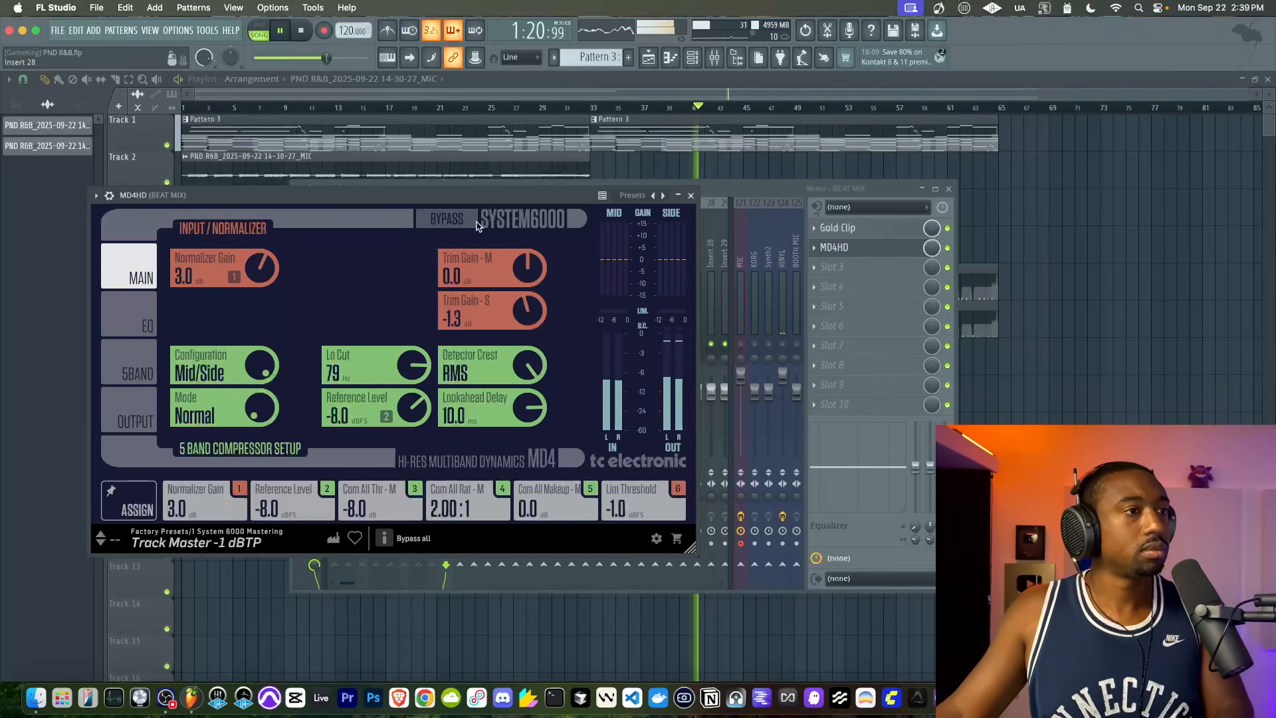
left_click(690, 195)
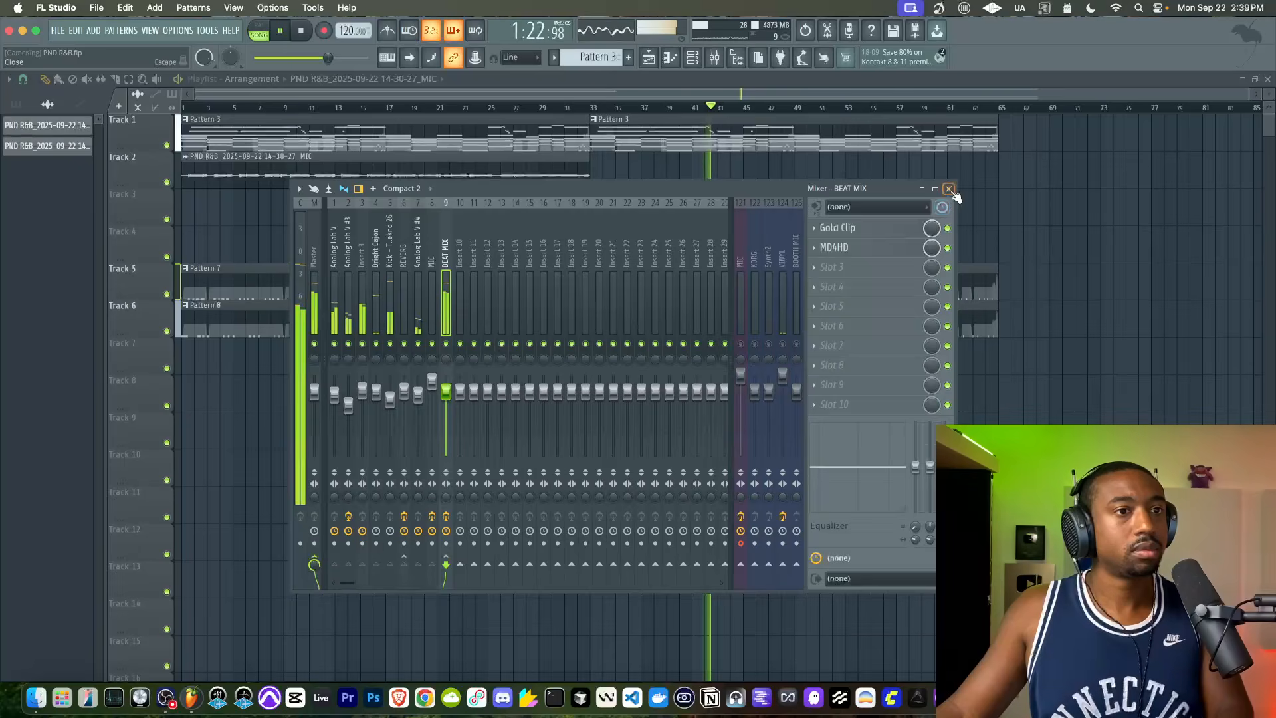
Set the BEAT MIX MD4HD side trim gain to 2.7 dB, check the five-band compressor page, and close the plugin.
key("Escape")
left_click(714, 58)
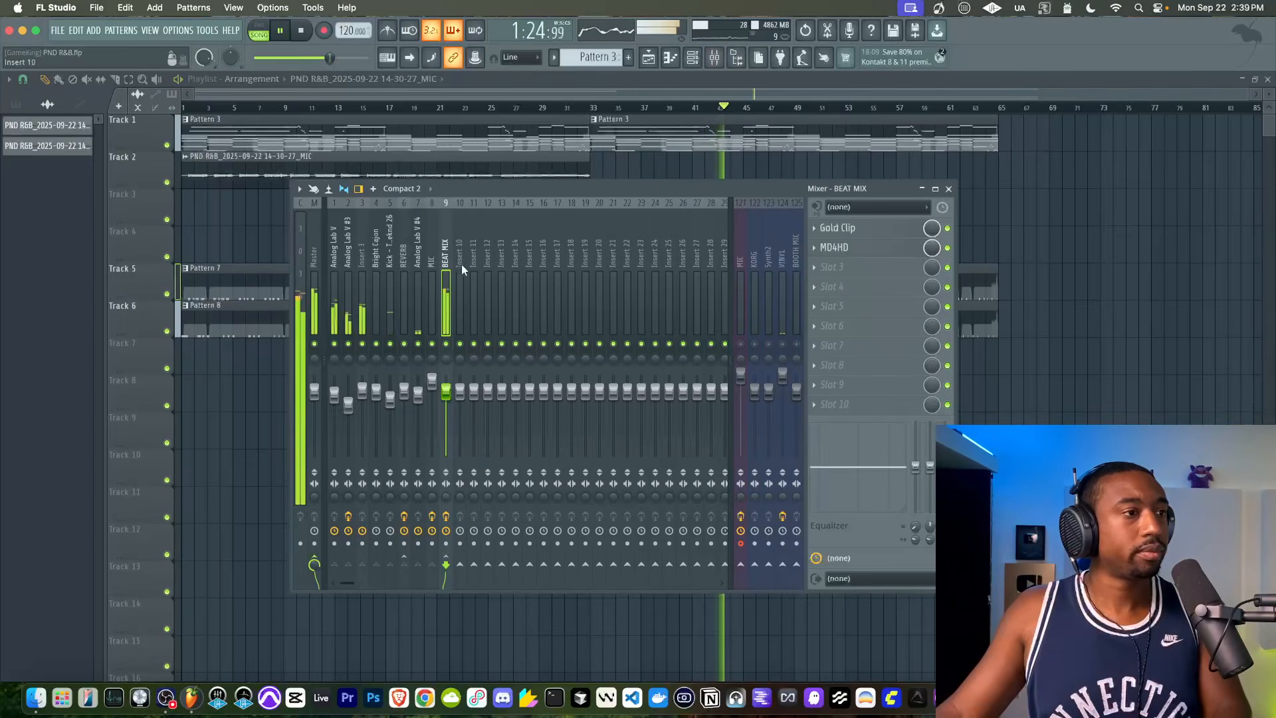
left_click(871, 249)
left_click_drag(468, 301, 516, 289)
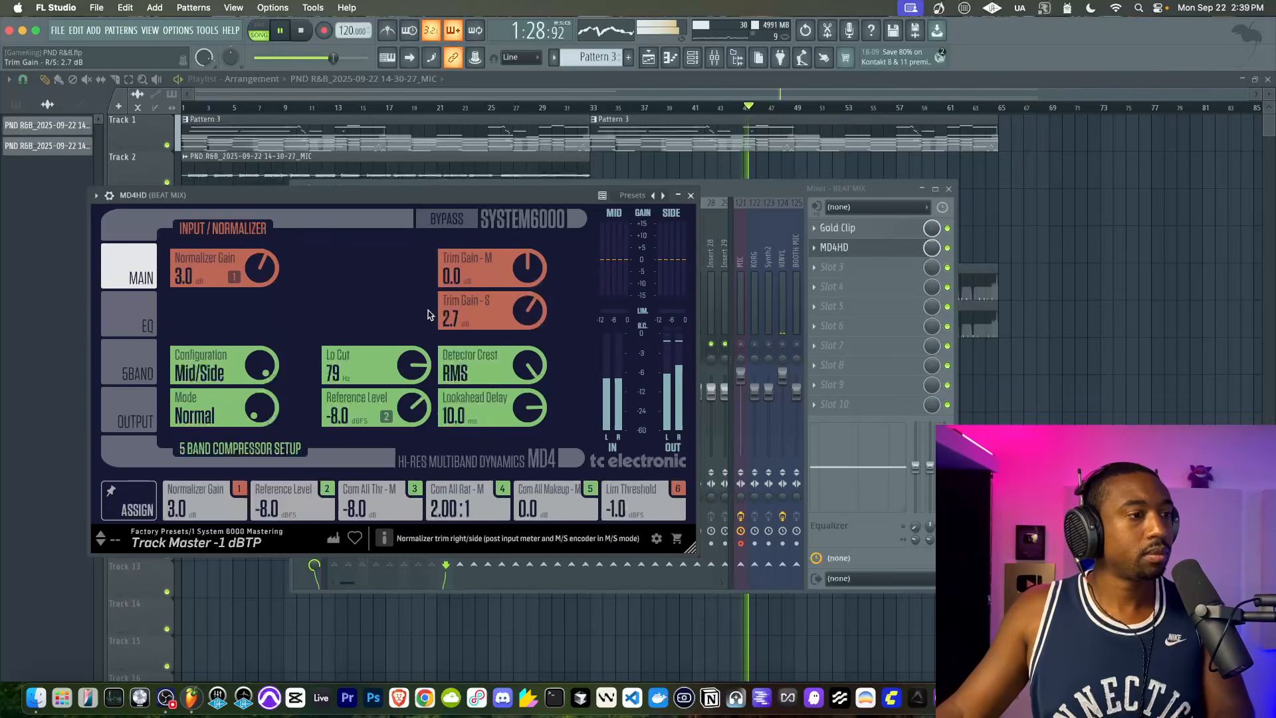
left_click(138, 372)
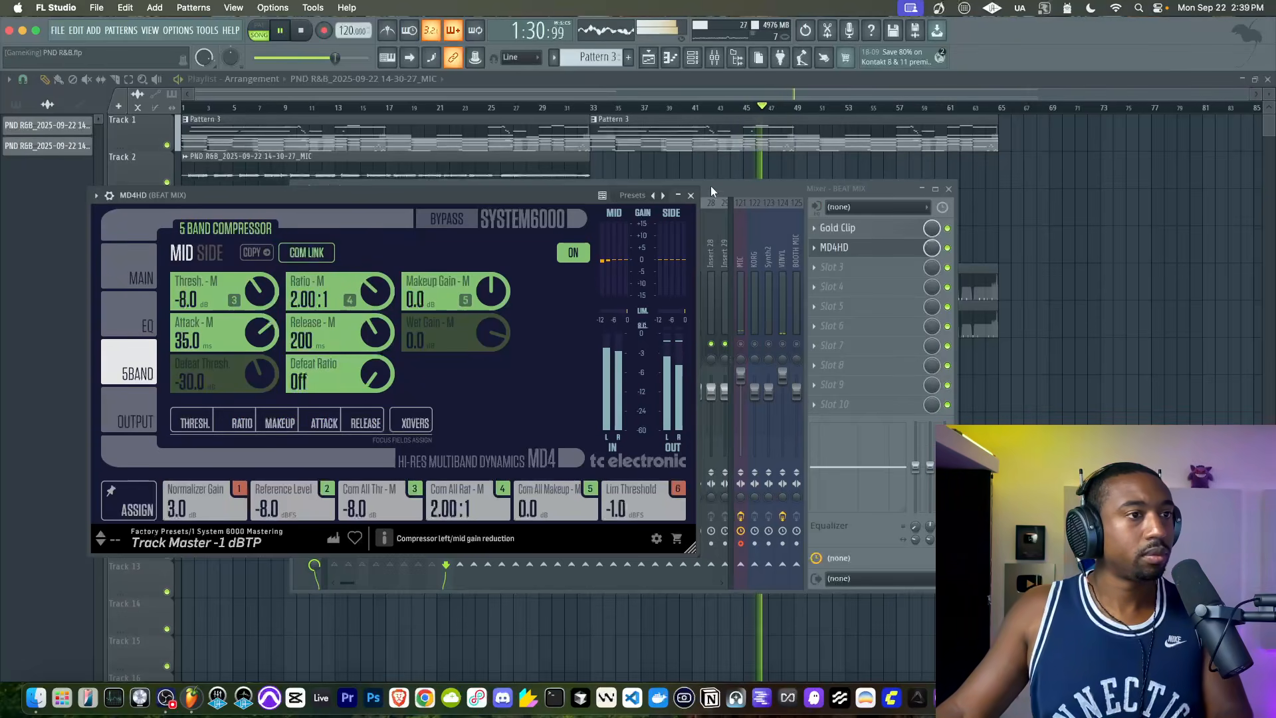
left_click(691, 194)
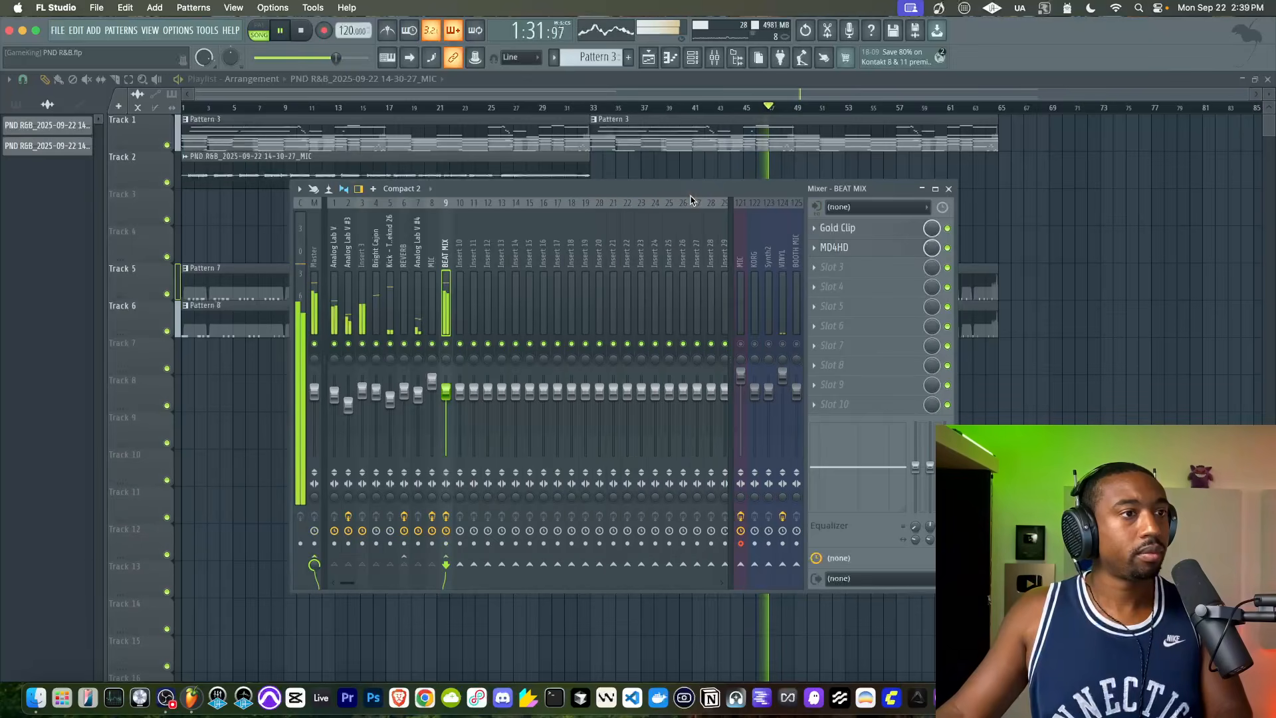
Inspect the Analog Lab V #4 and Analog Lab V mixer inserts, and briefly toggle the MIC input track's mute.
left_click(417, 299)
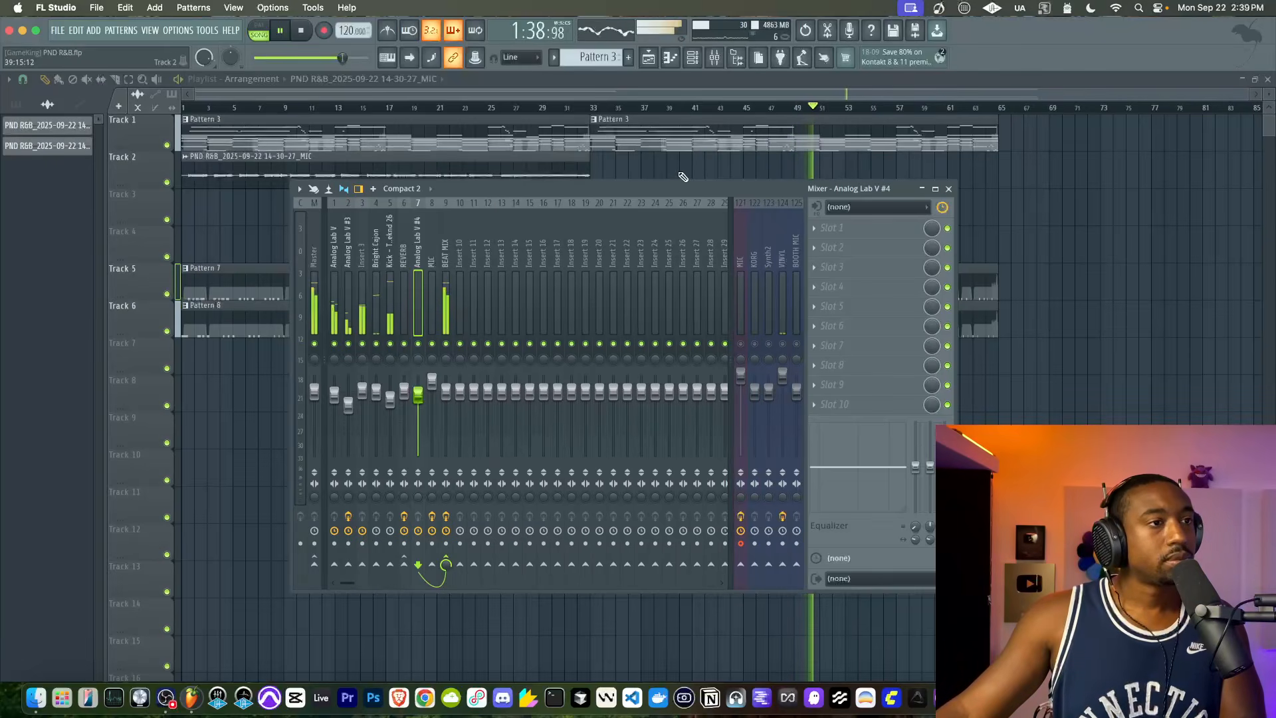
left_click(337, 302)
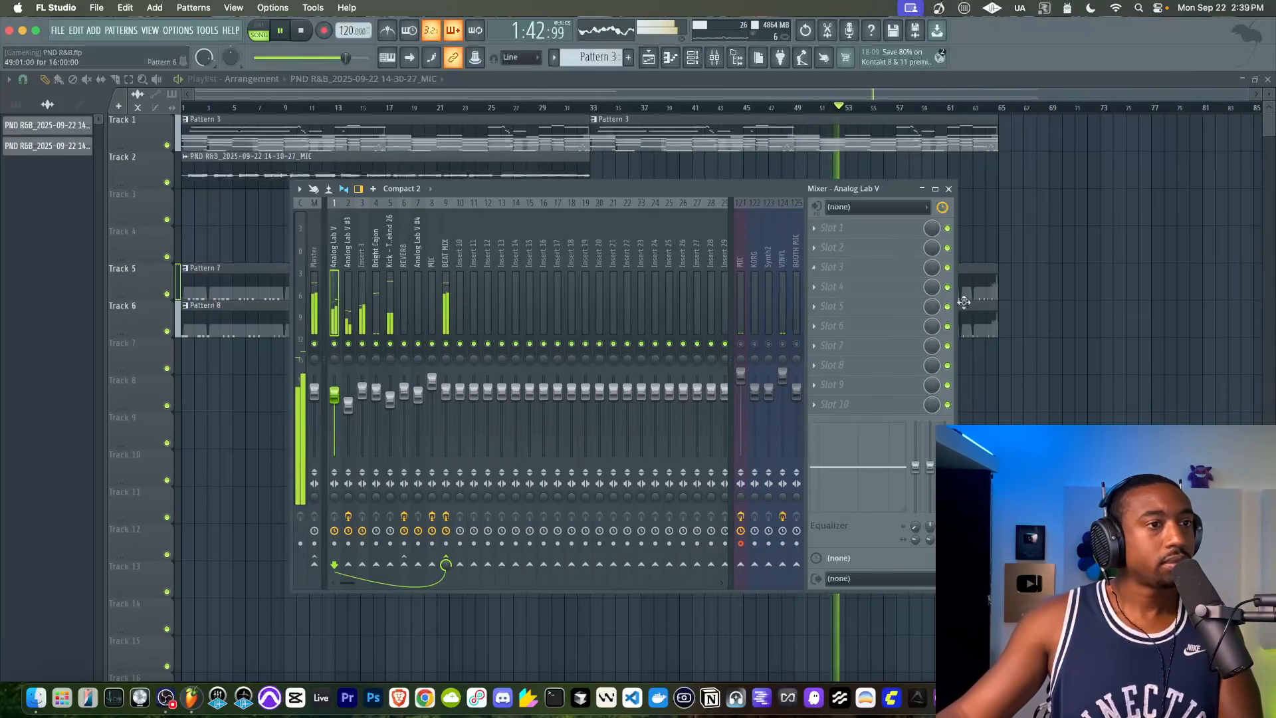
right_click(1033, 367)
left_click(714, 58)
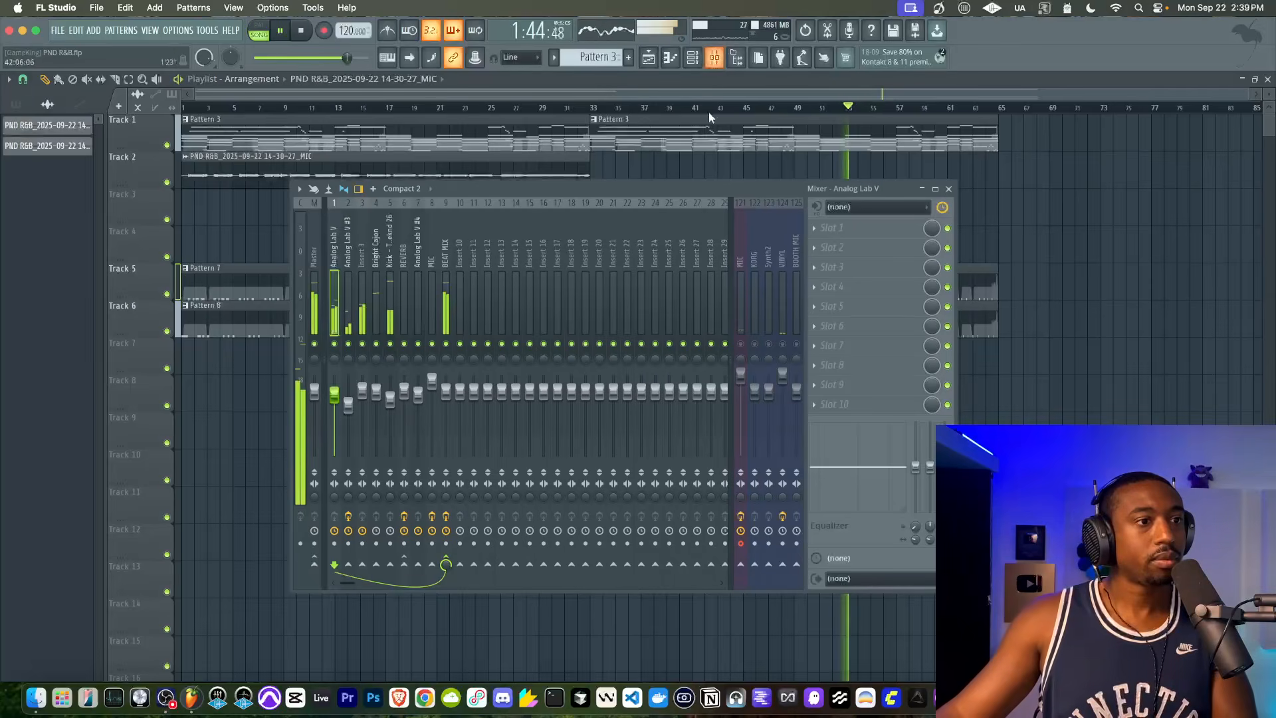
left_click(741, 343)
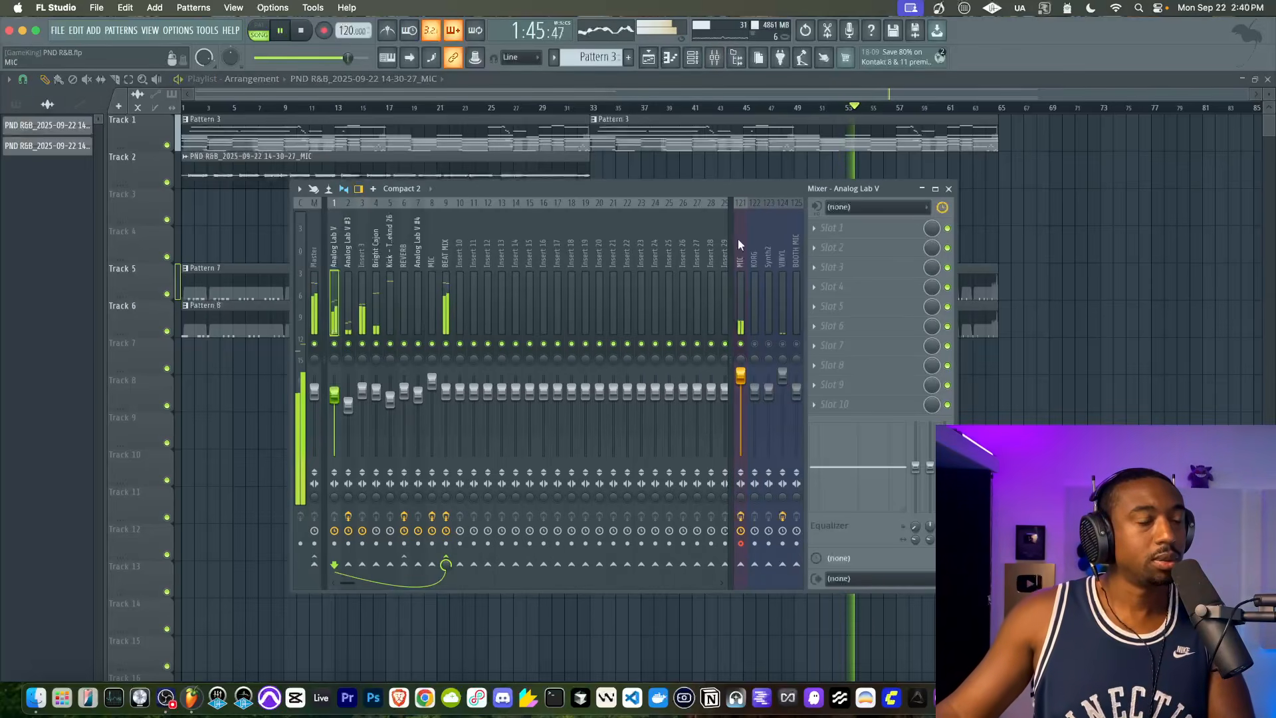
left_click(741, 344)
Adjust Filter 1's cutoff and resonance in the synth engine of the Analog Lab V keys channel, and close the plugin.
left_click(693, 57)
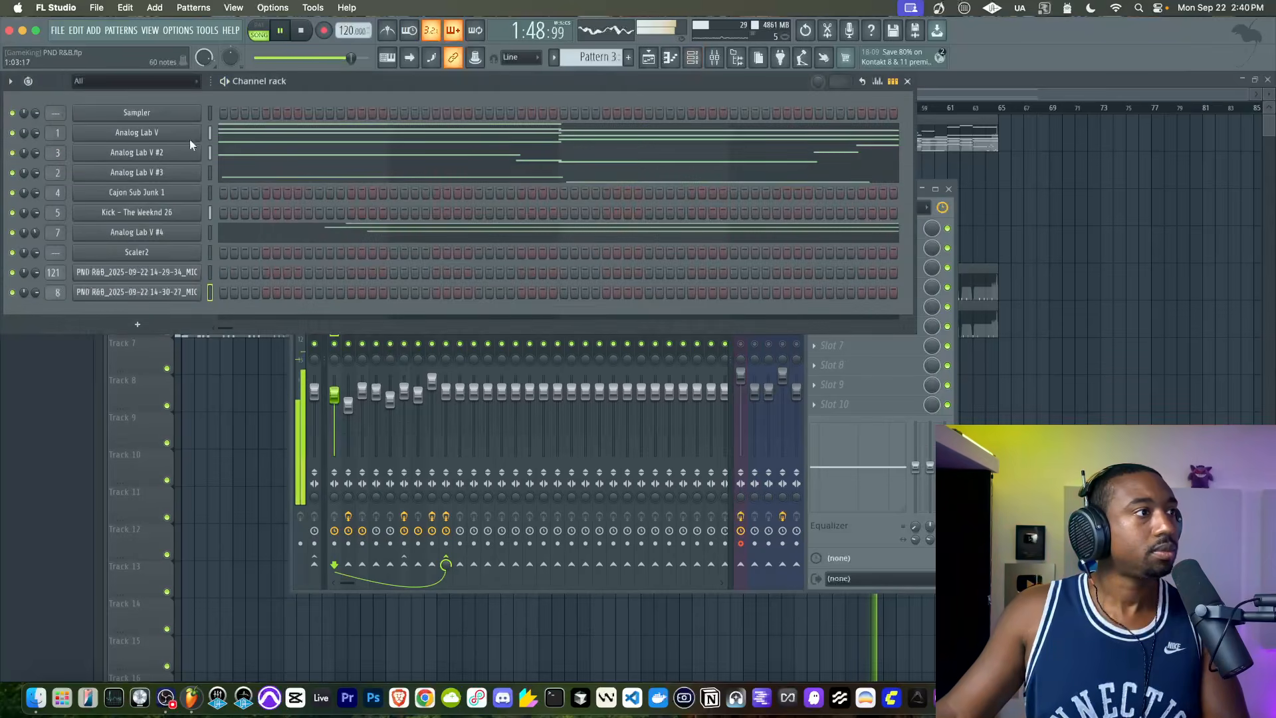
left_click(161, 136)
left_click(632, 290)
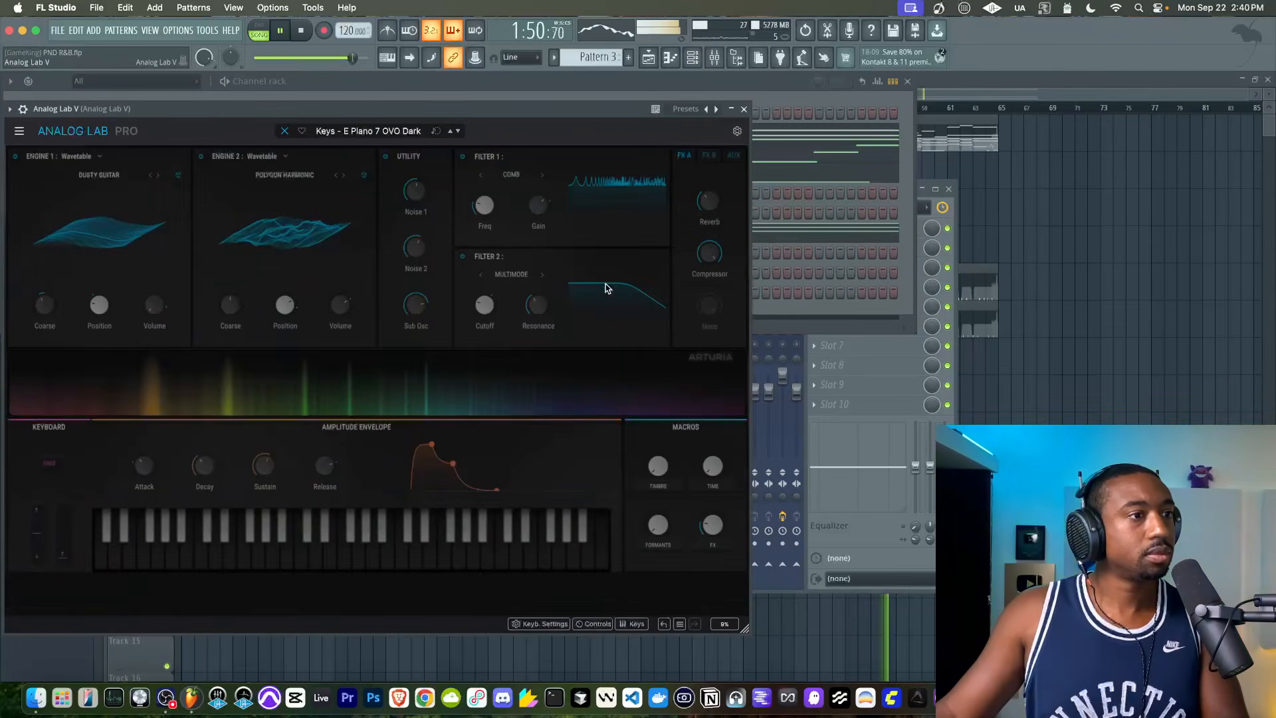
left_click_drag(486, 189, 486, 196)
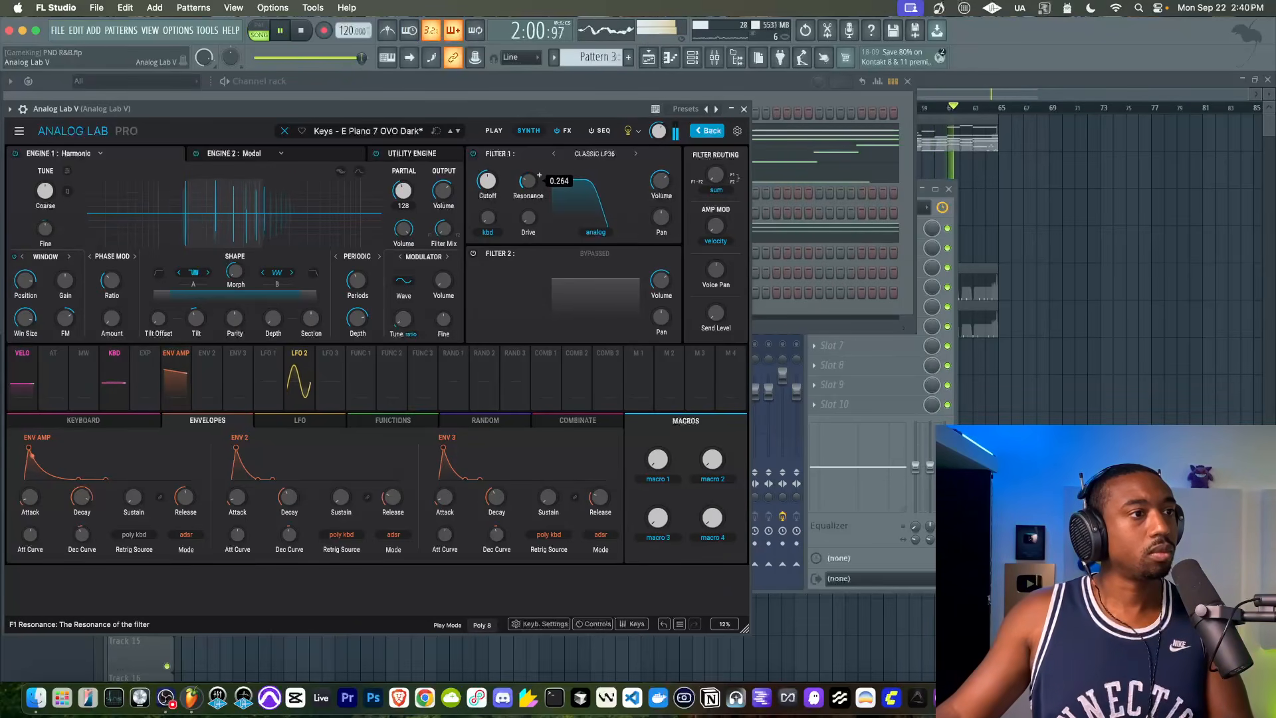
mouse_move(532, 186)
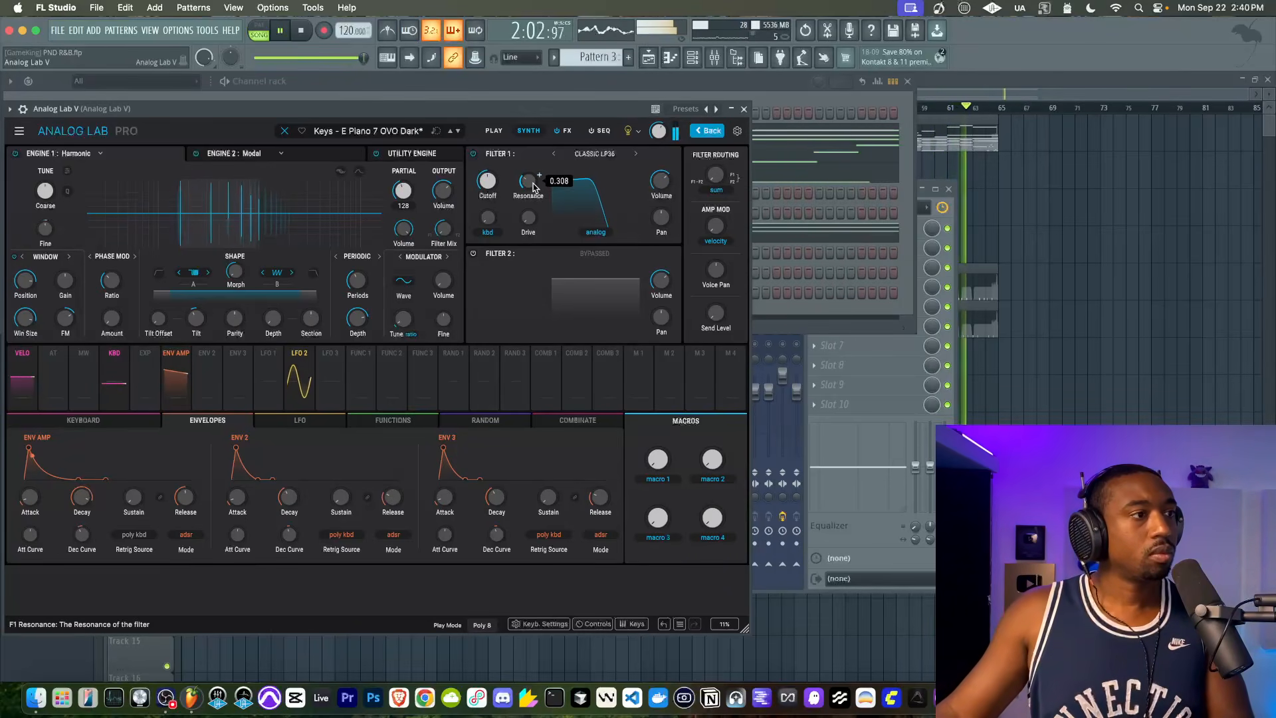
left_click_drag(532, 189, 533, 195)
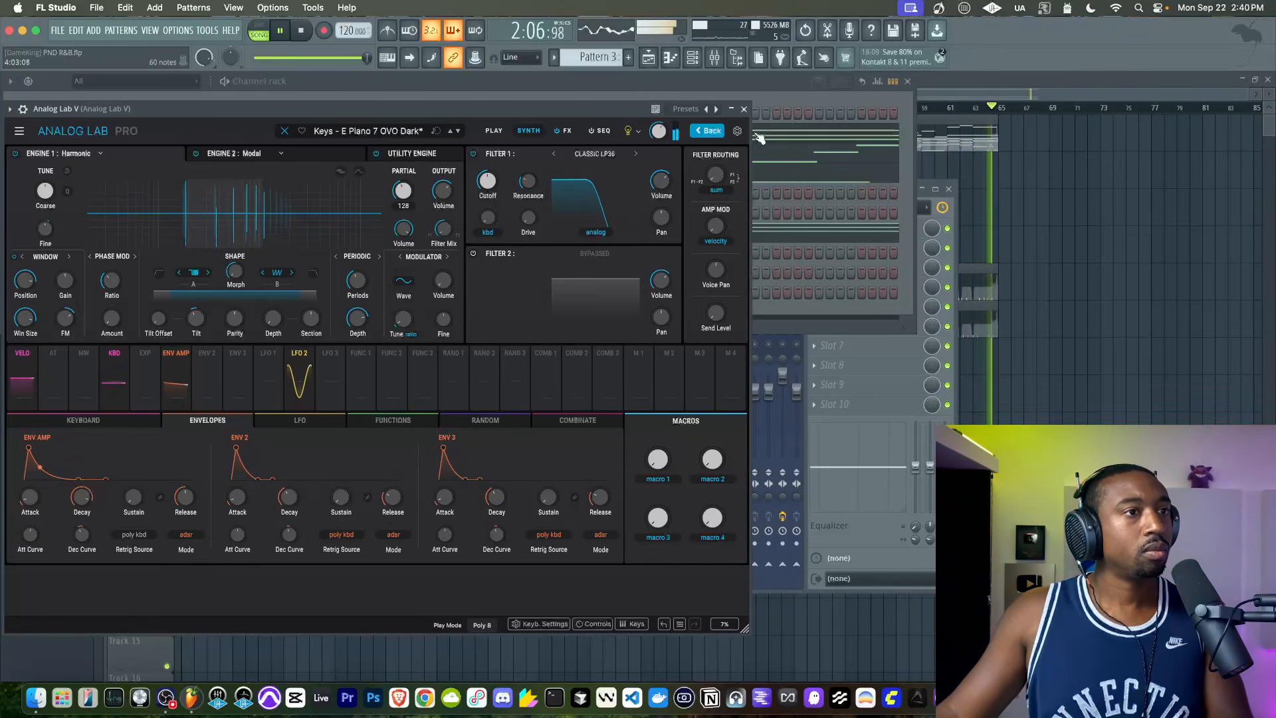
left_click(744, 109)
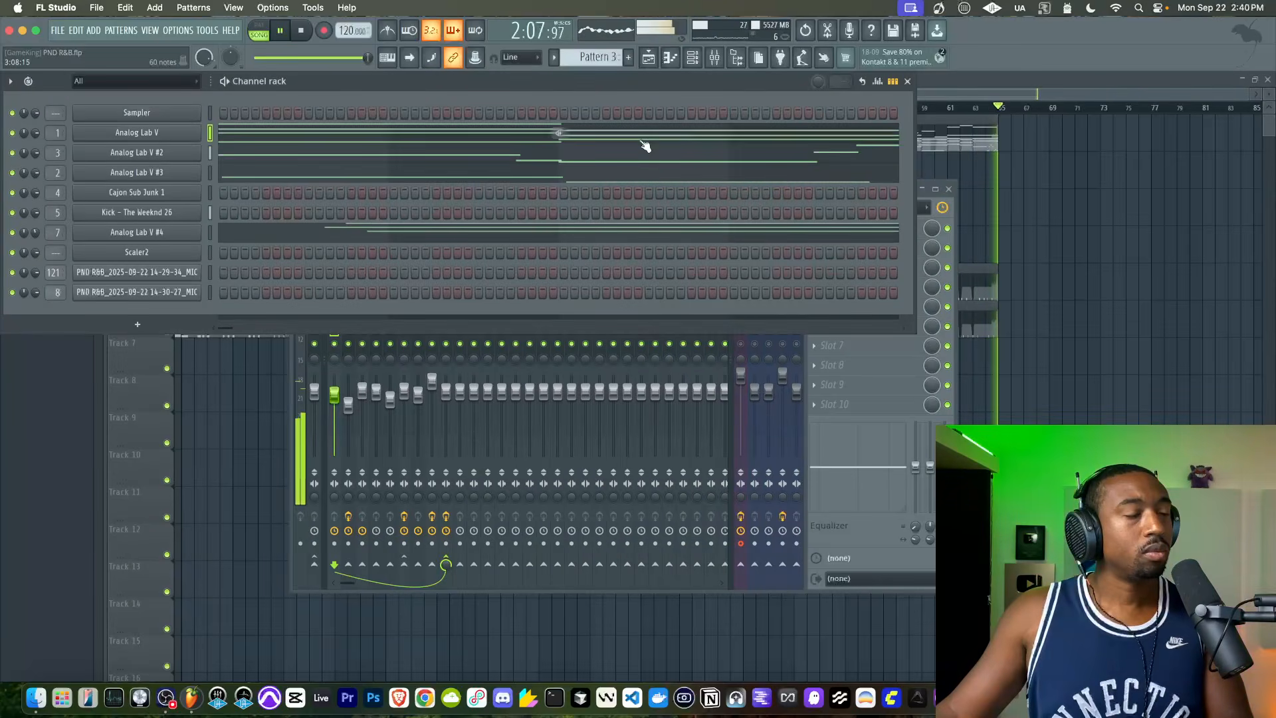
Set operator 2's output level to 0.869 in the DX7 bass patch of Analog Lab V #2, and close the plugin.
left_click(191, 157)
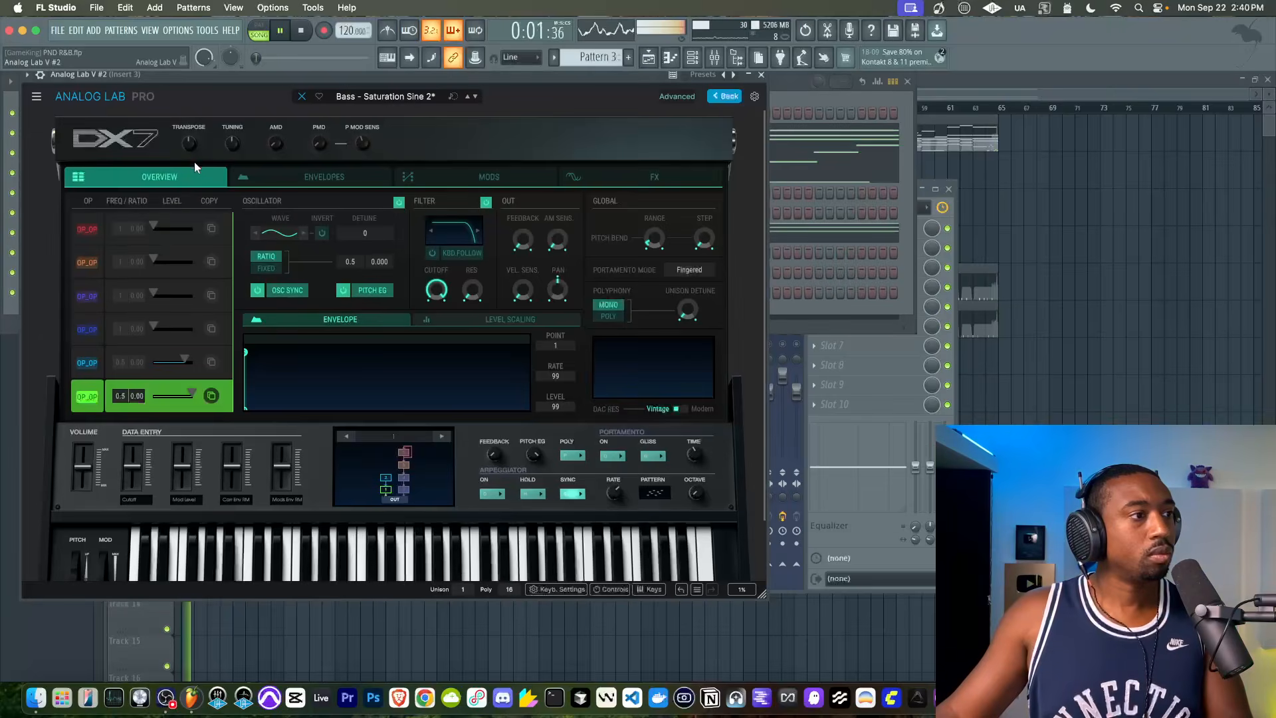
left_click(697, 97)
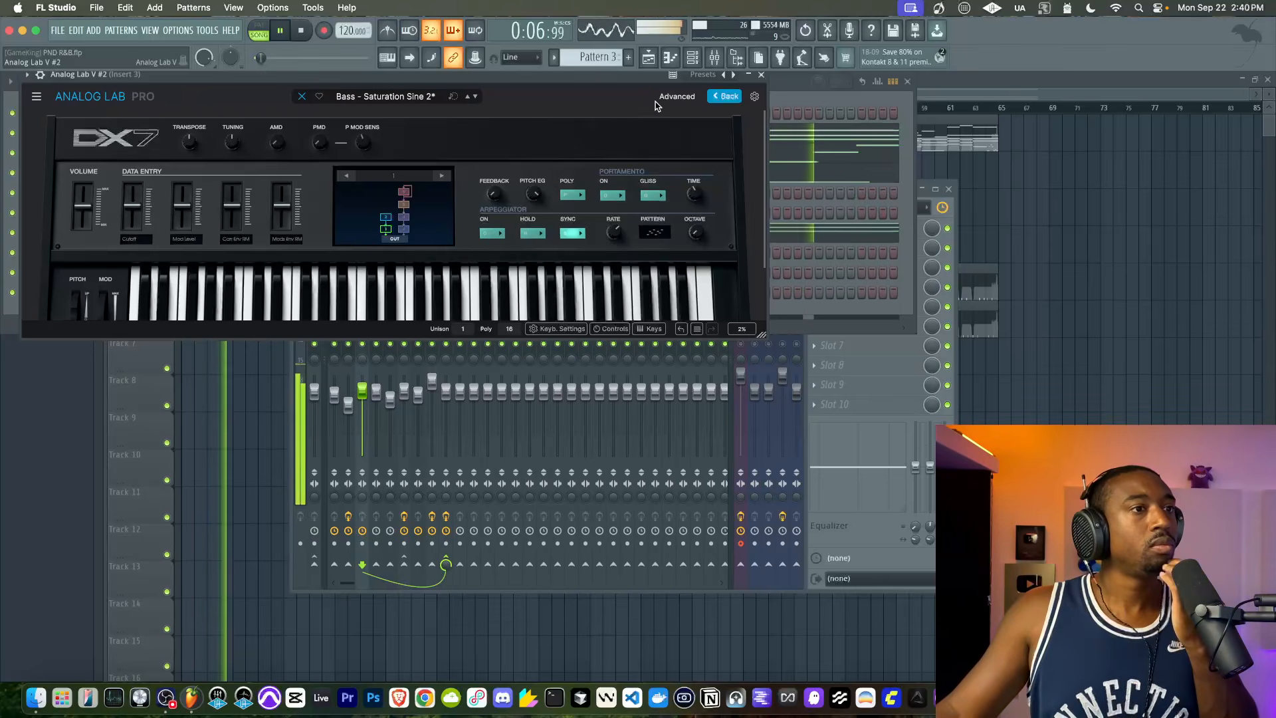
left_click(678, 97)
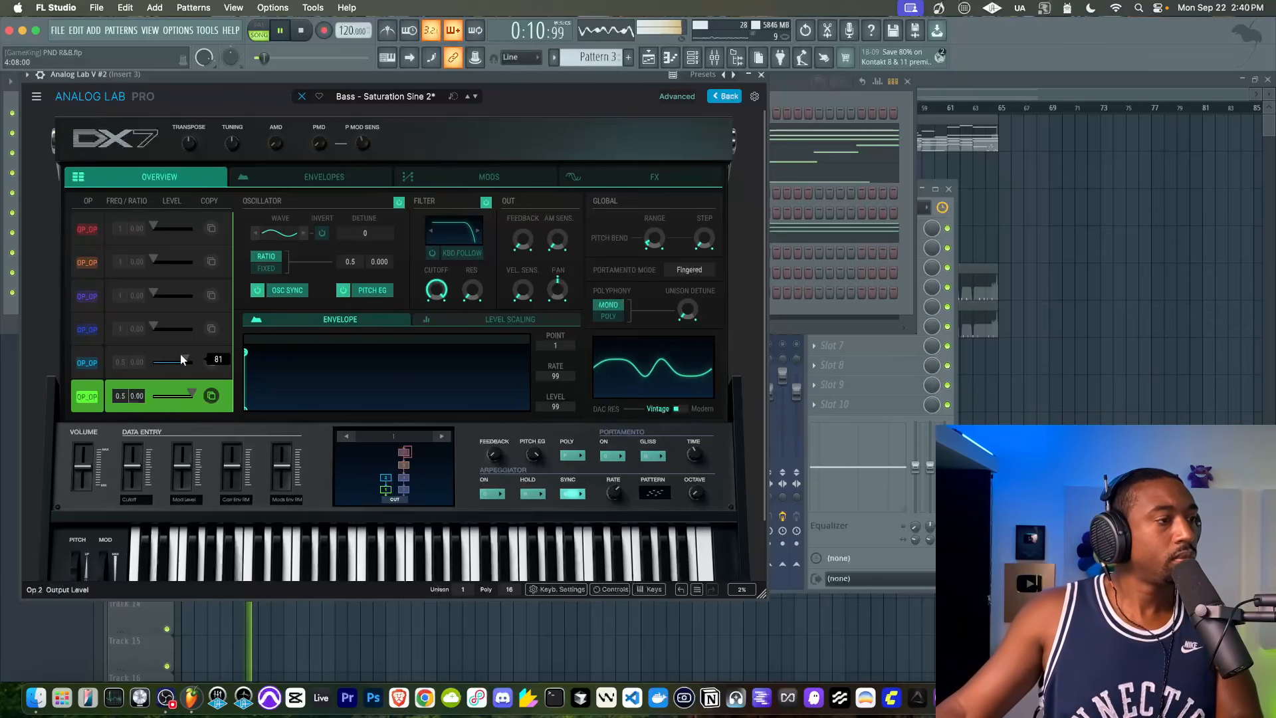
left_click(114, 359)
mouse_move(178, 367)
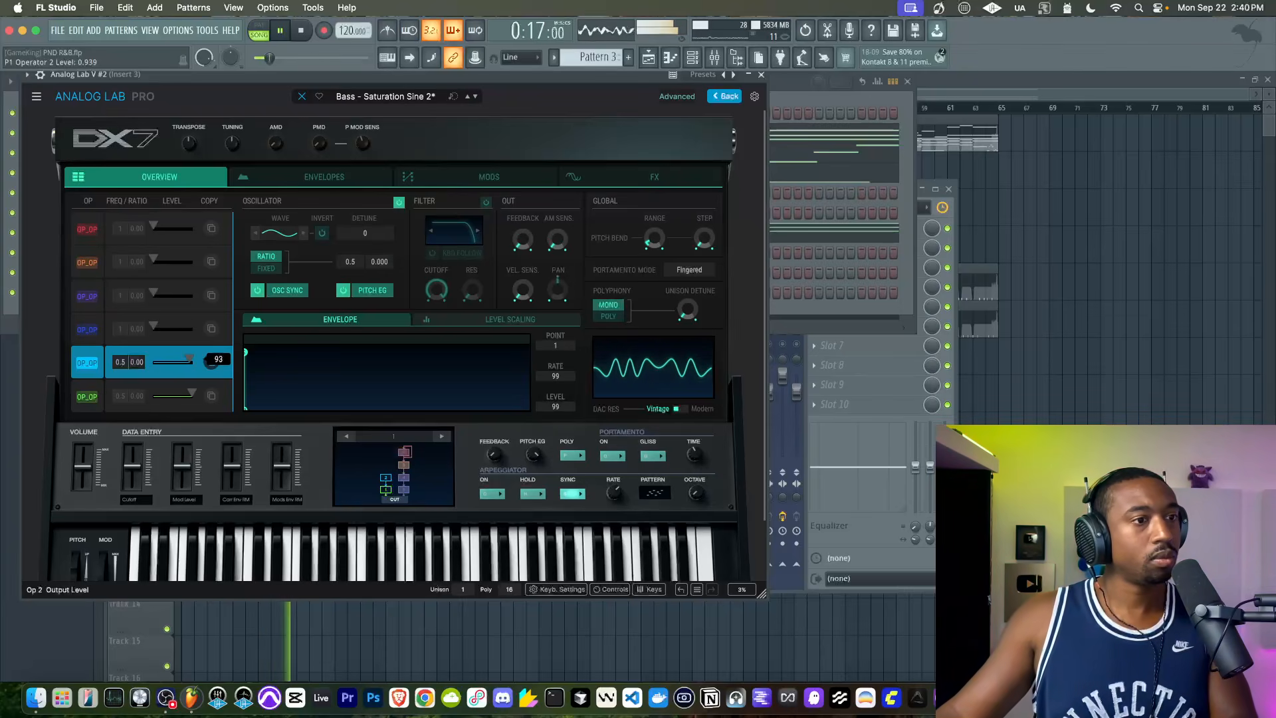
left_click_drag(190, 359, 189, 359)
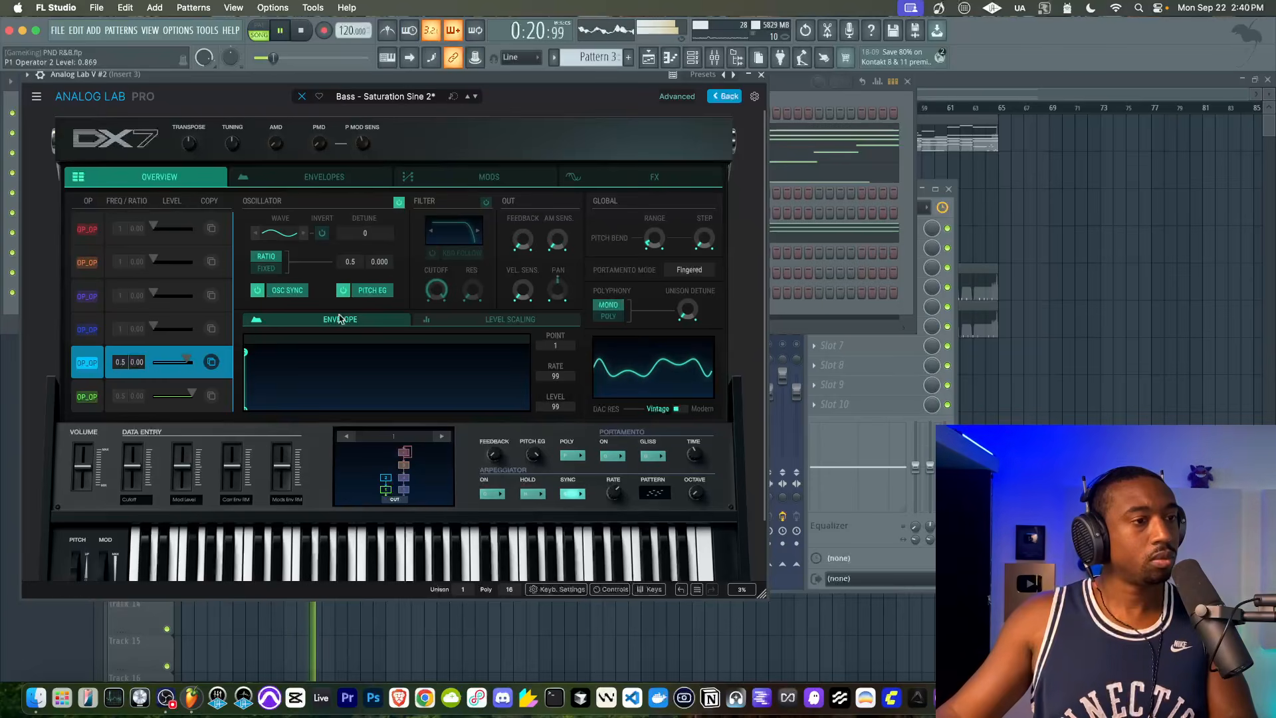
left_click(761, 75)
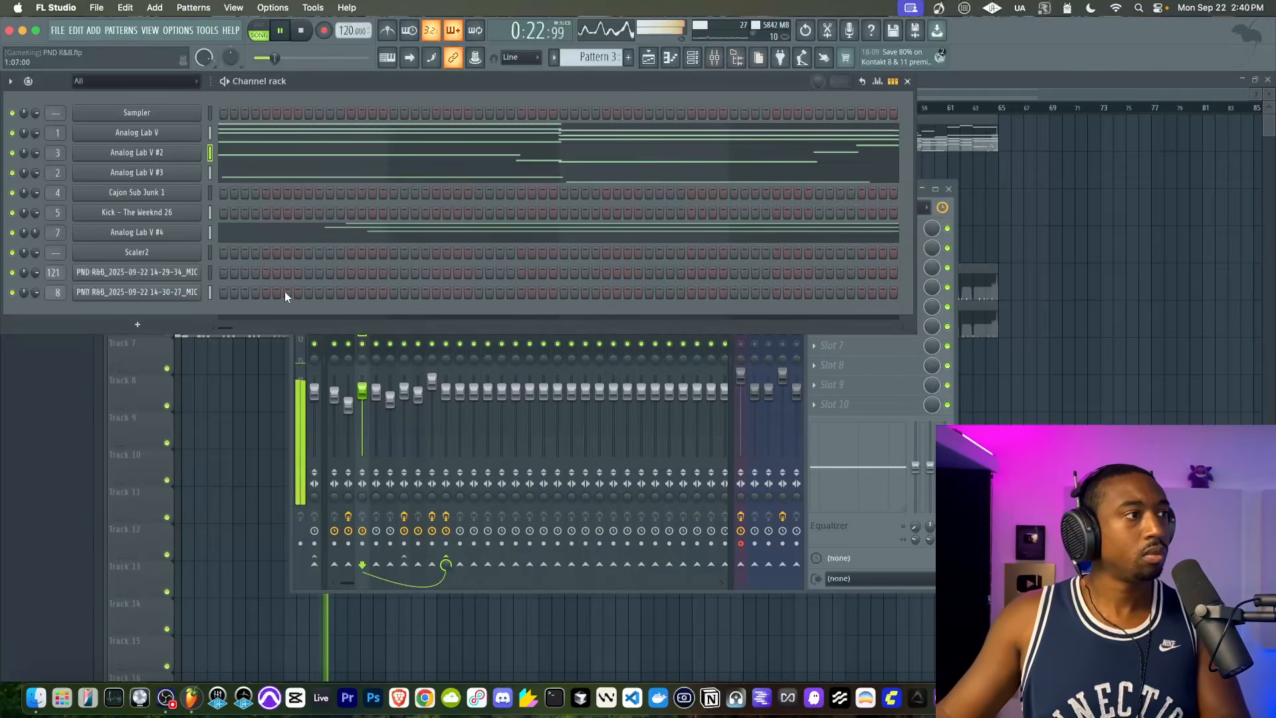
Load Fruity Parametric EQ 2 in the first BEAT MIX slot, with Gold Clip in slot 2 and MD4HD in slot 3.
left_click(247, 366)
left_click(714, 57)
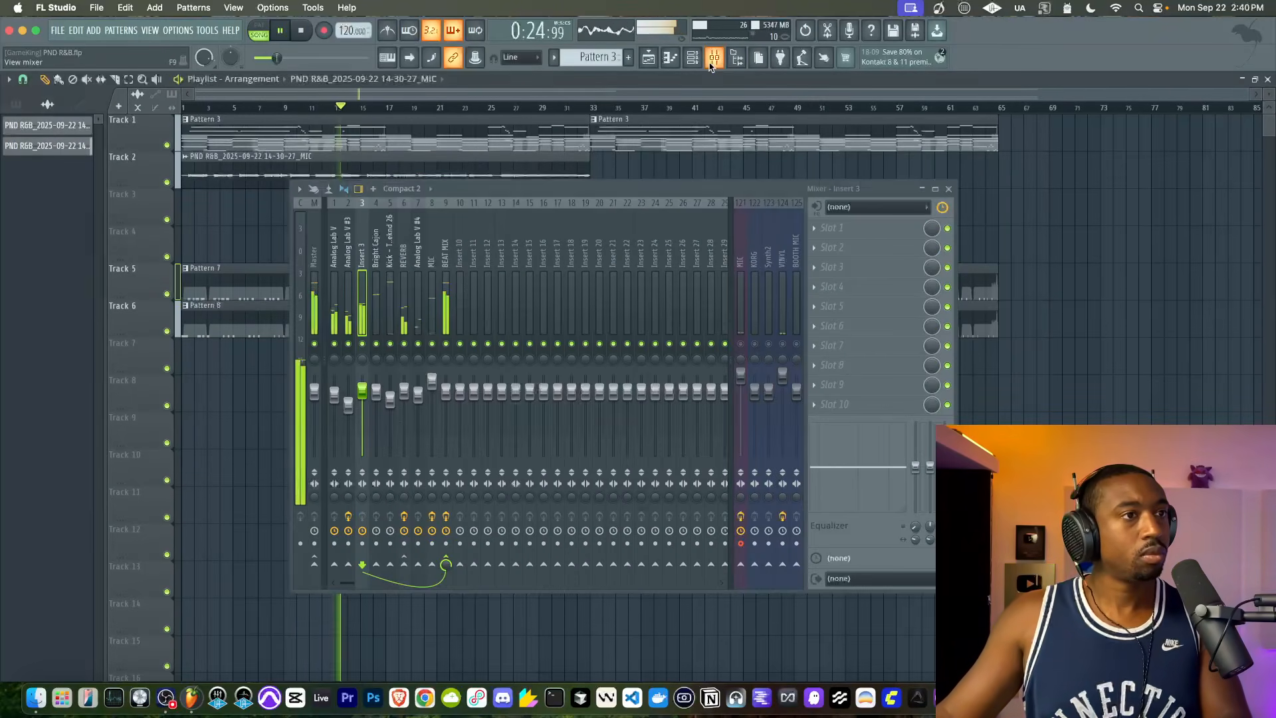
left_click(445, 252)
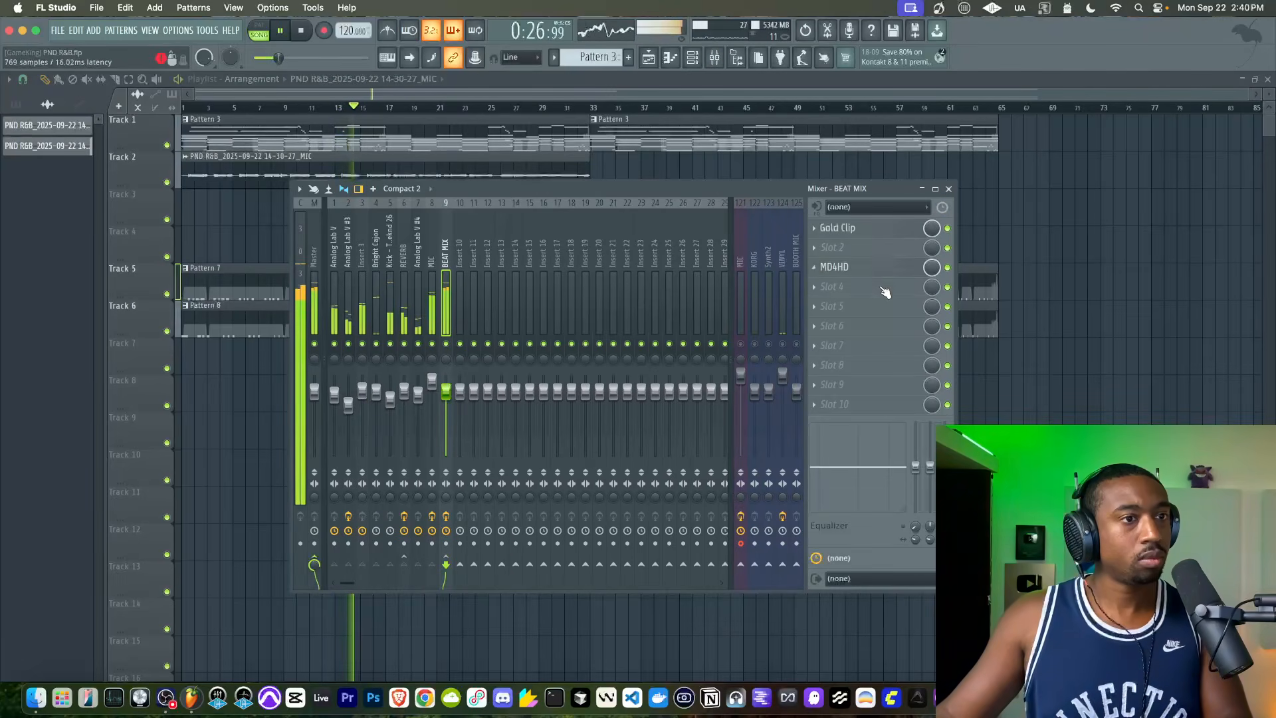
left_click(847, 247)
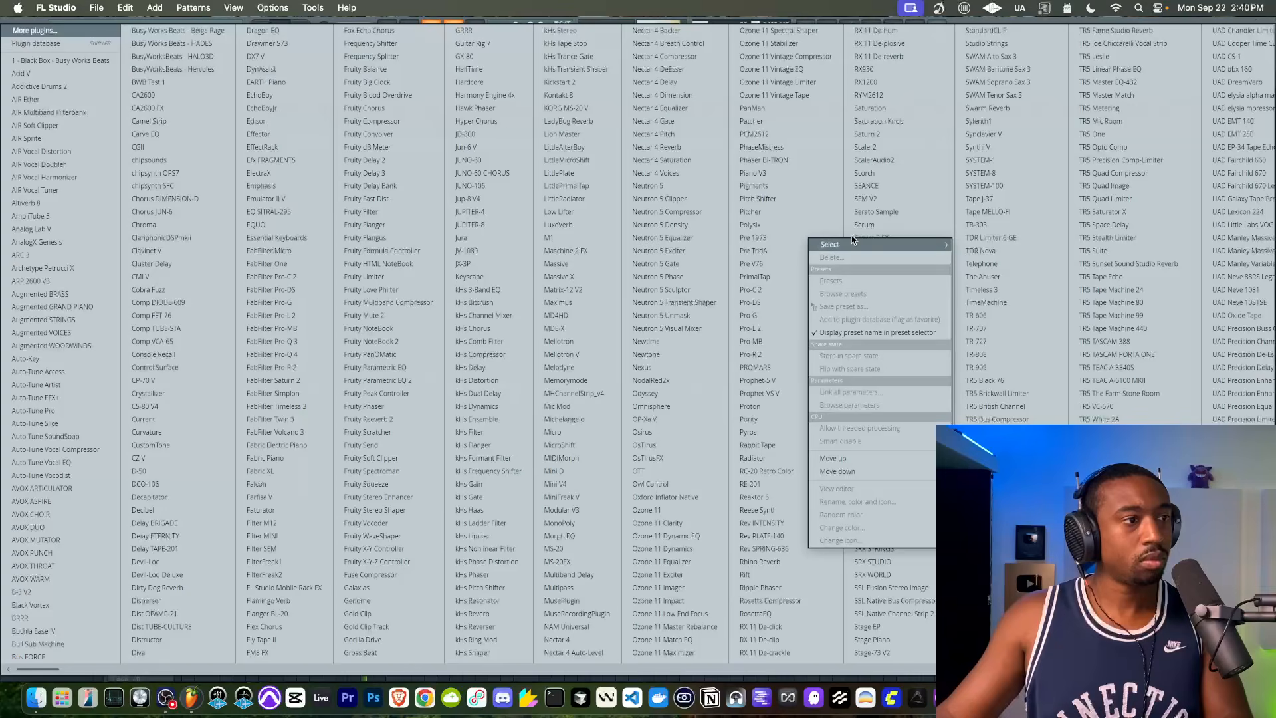
left_click(372, 380)
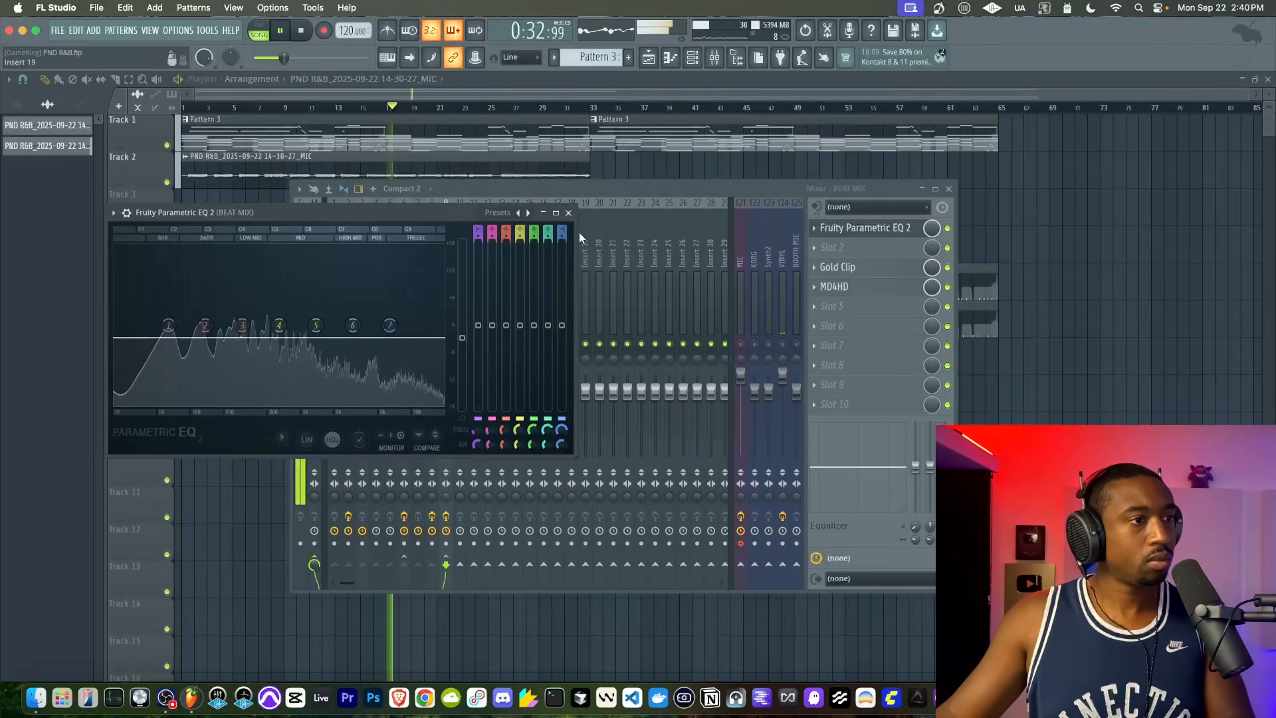
left_click(569, 214)
left_click_drag(868, 267, 864, 248)
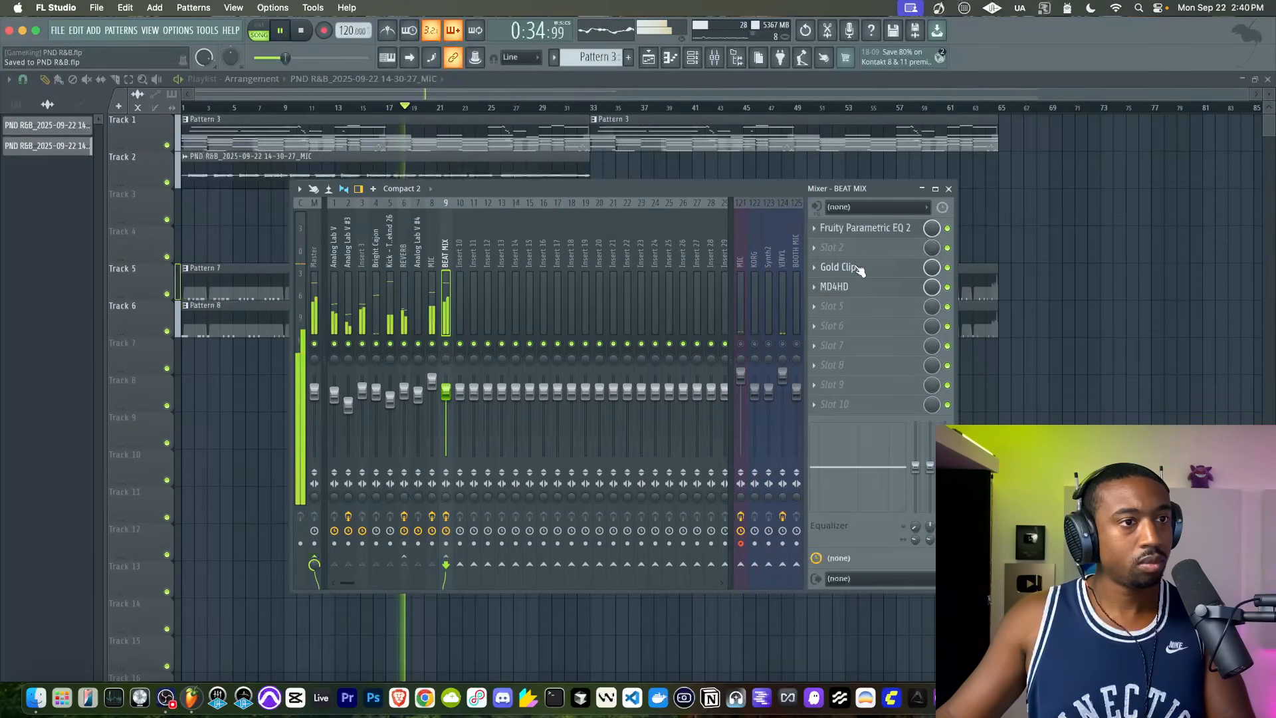
left_click_drag(861, 292, 861, 273)
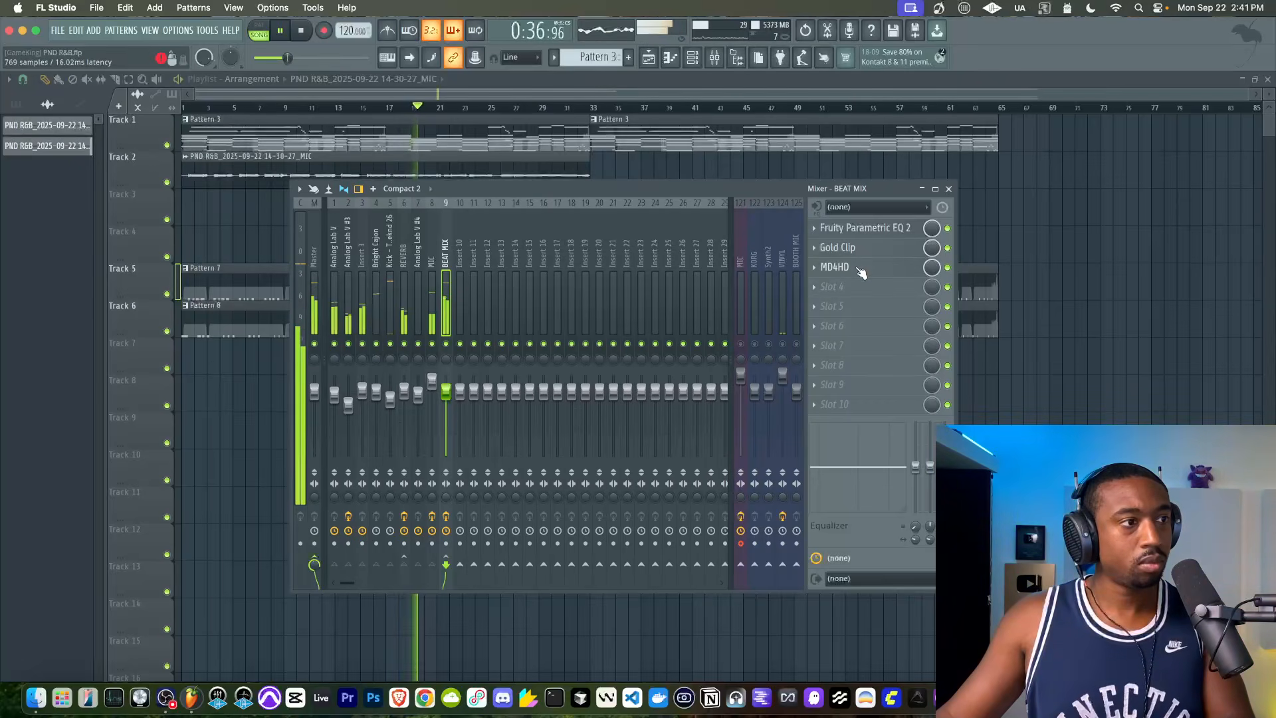
Set the compressor mode of MD4HD on BEAT MIX to Parallel and check its limiter output settings.
left_click(860, 268)
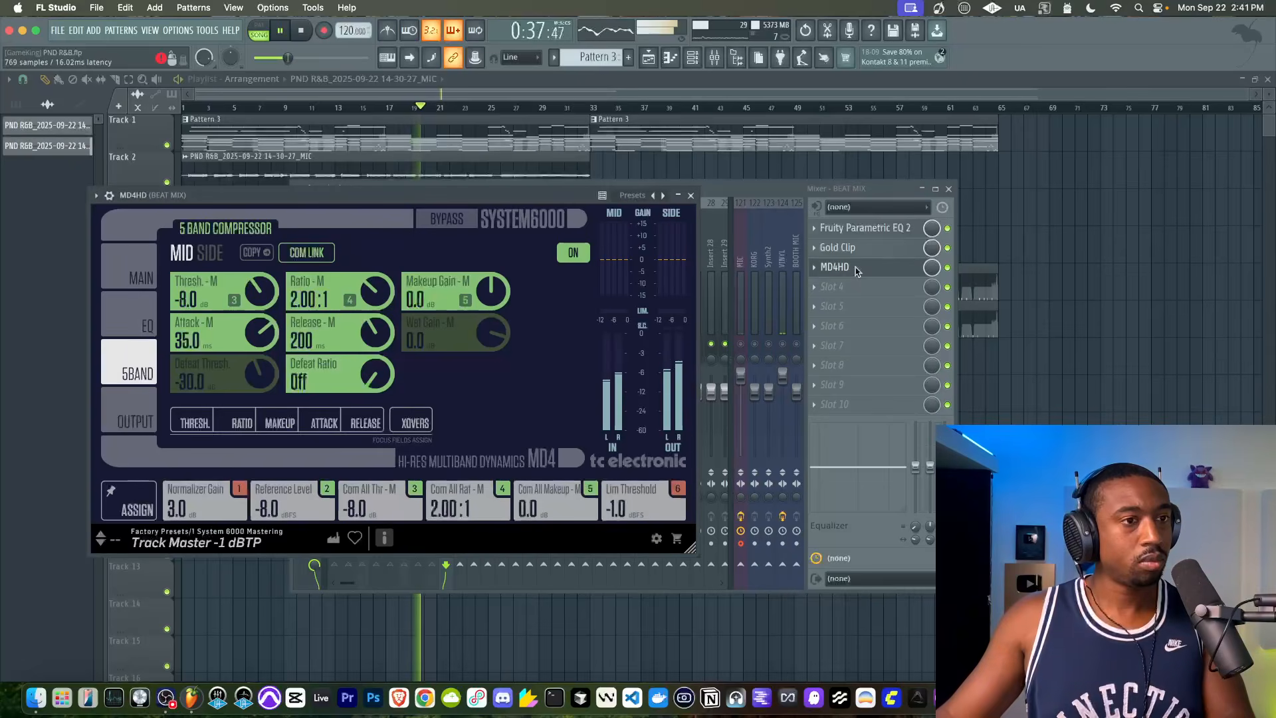
left_click(141, 278)
left_click_drag(382, 420, 381, 428)
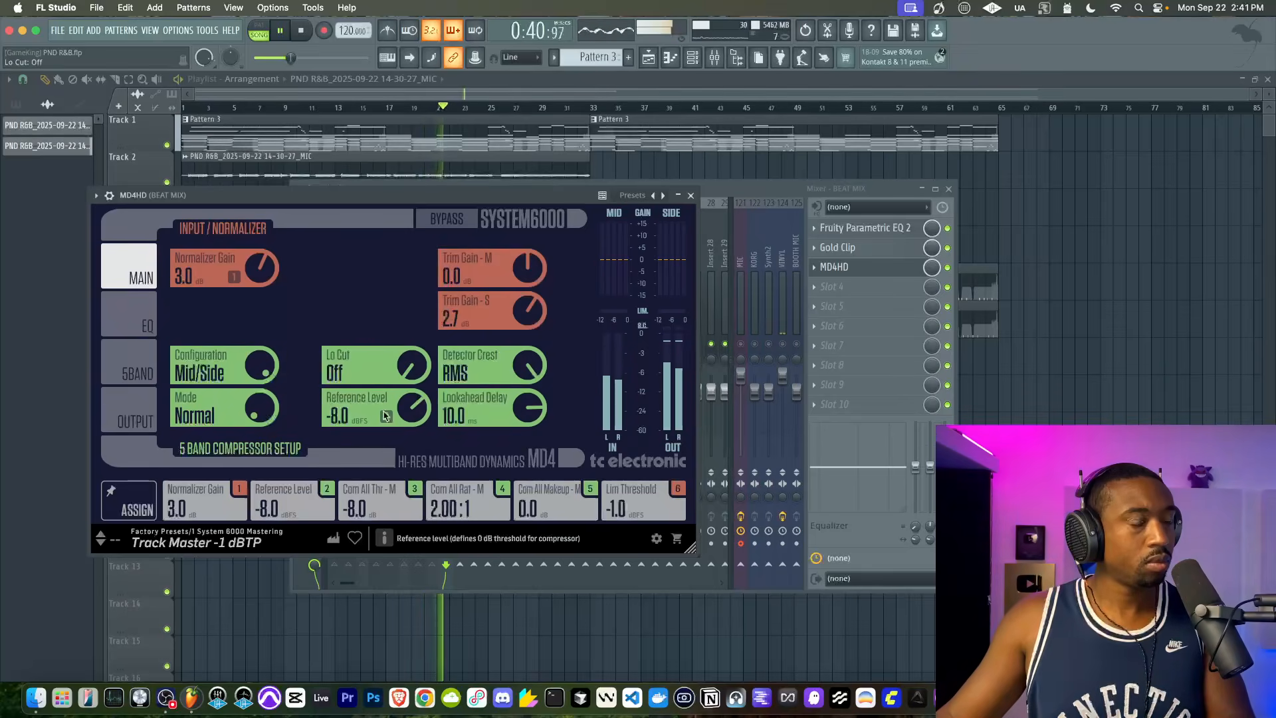
left_click_drag(257, 410, 265, 390)
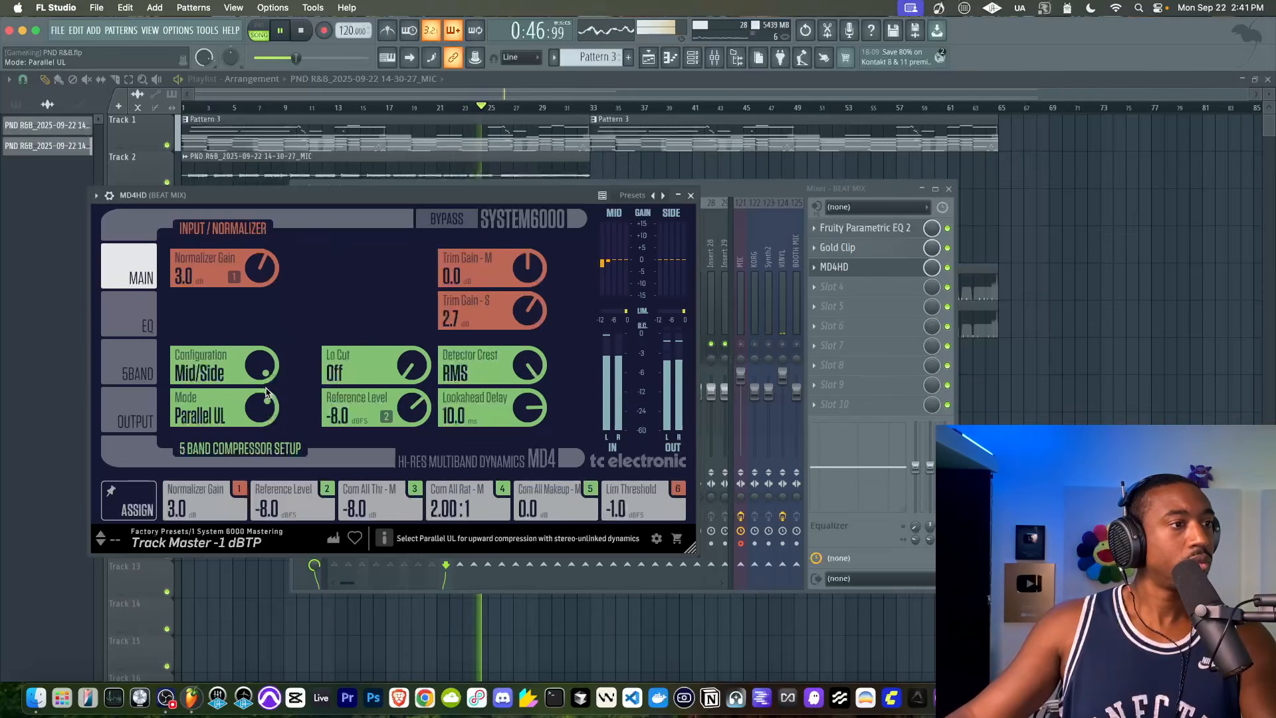
left_click_drag(265, 406, 265, 425)
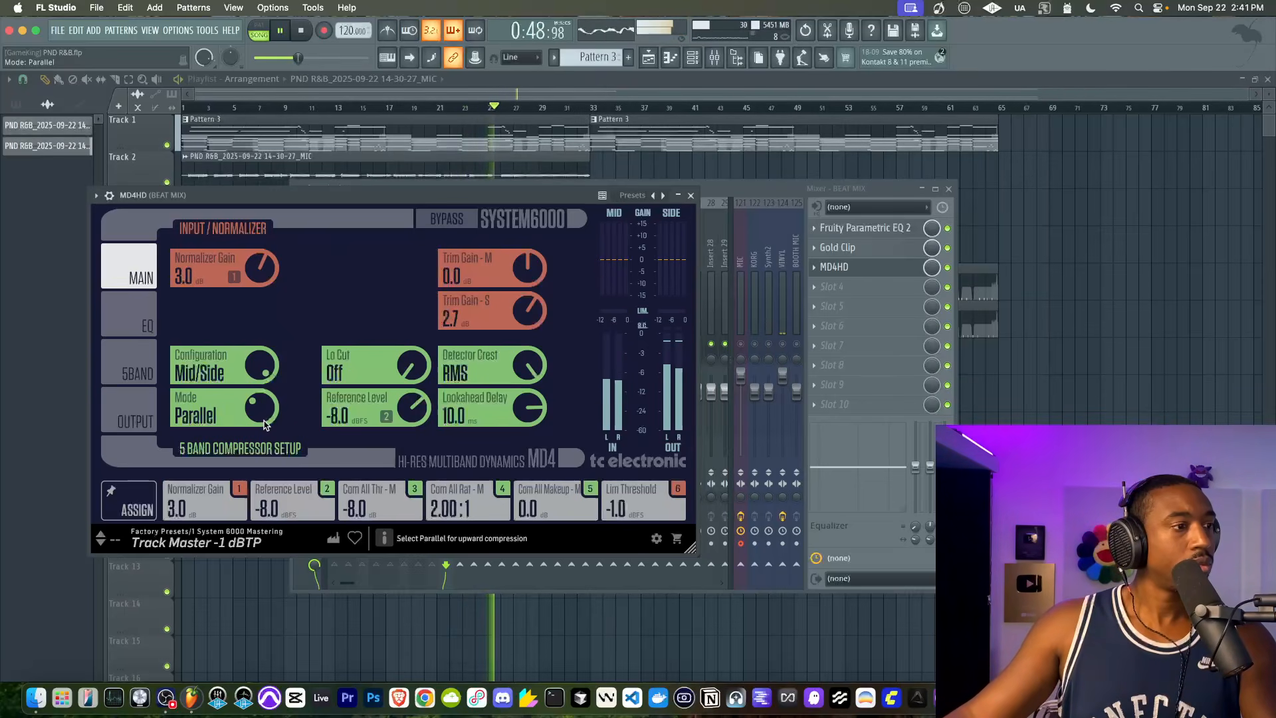
left_click(123, 408)
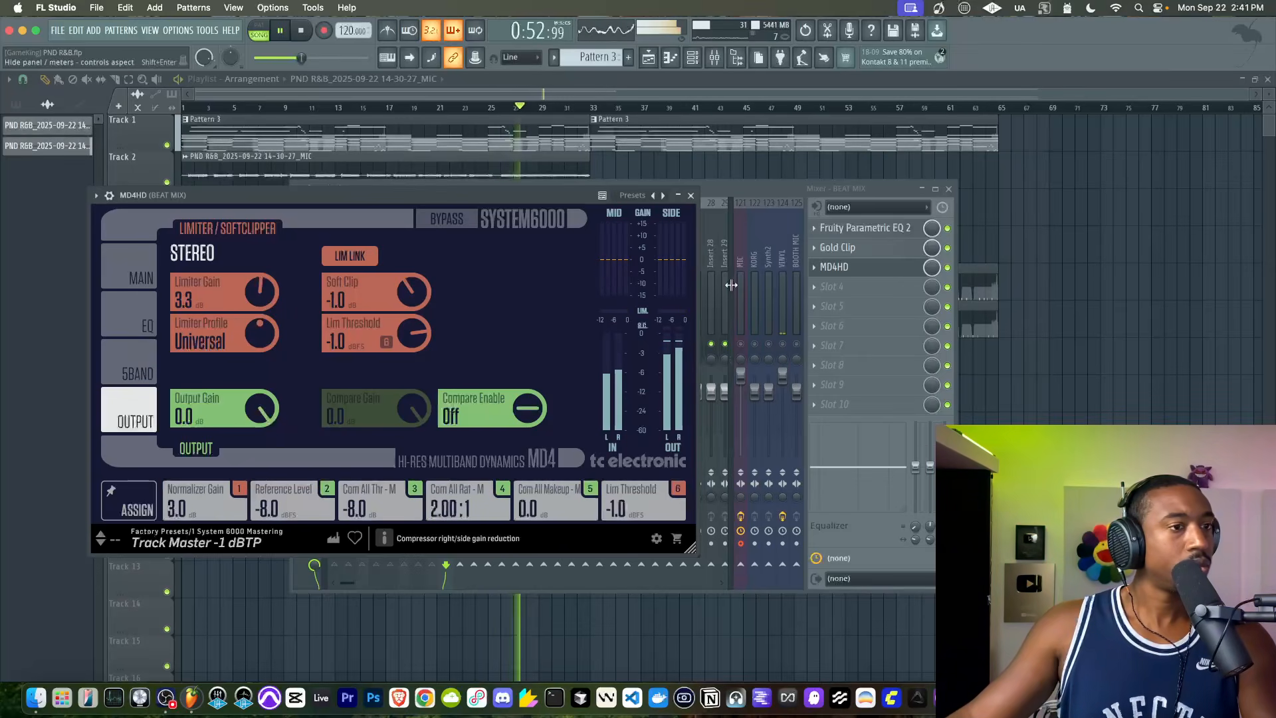
Stop playback, then move MD4HD down to slot 4 on BEAT MIX and load Michelangelo into slot 3.
left_click(745, 348)
key("space")
left_click_drag(854, 267, 857, 293)
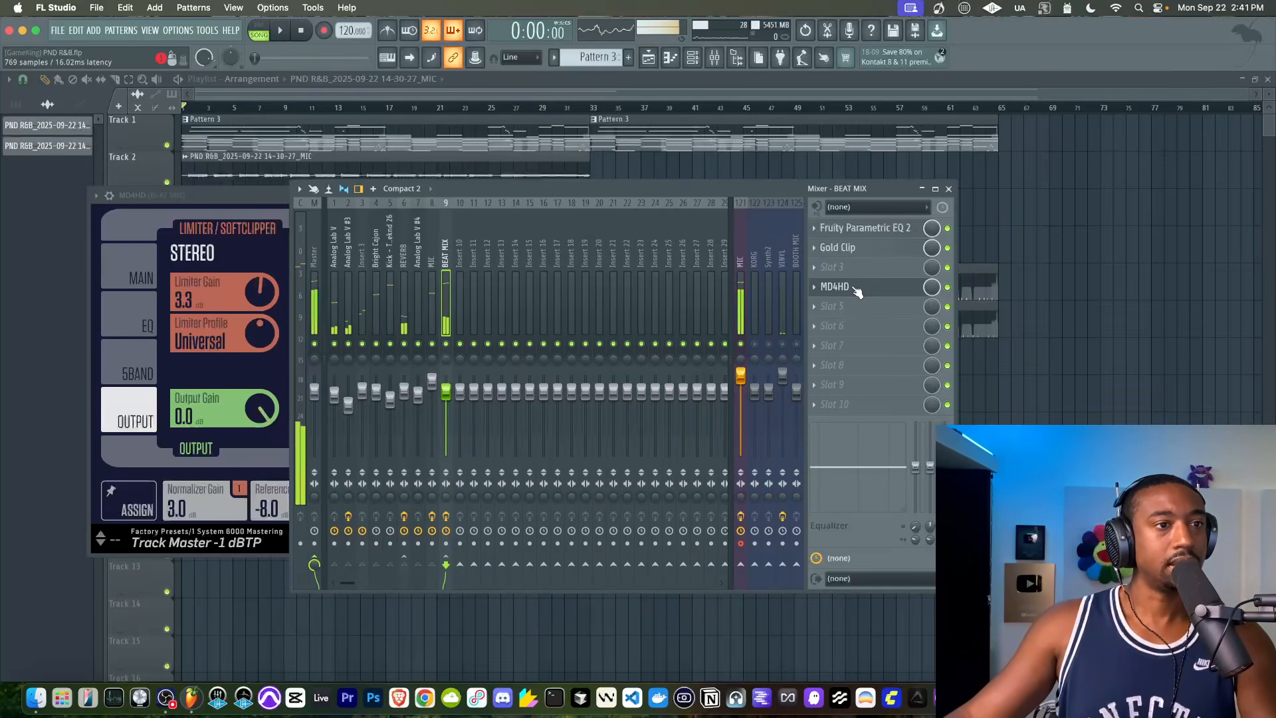
left_click(813, 286)
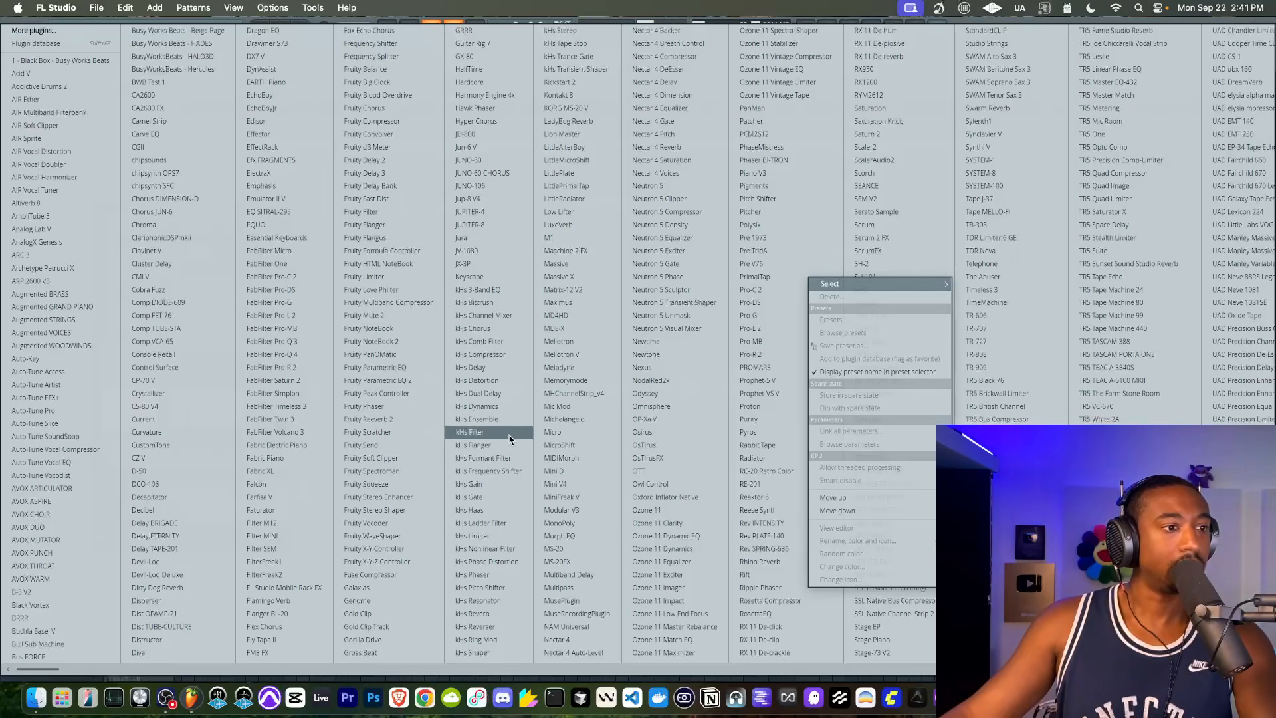
left_click(552, 419)
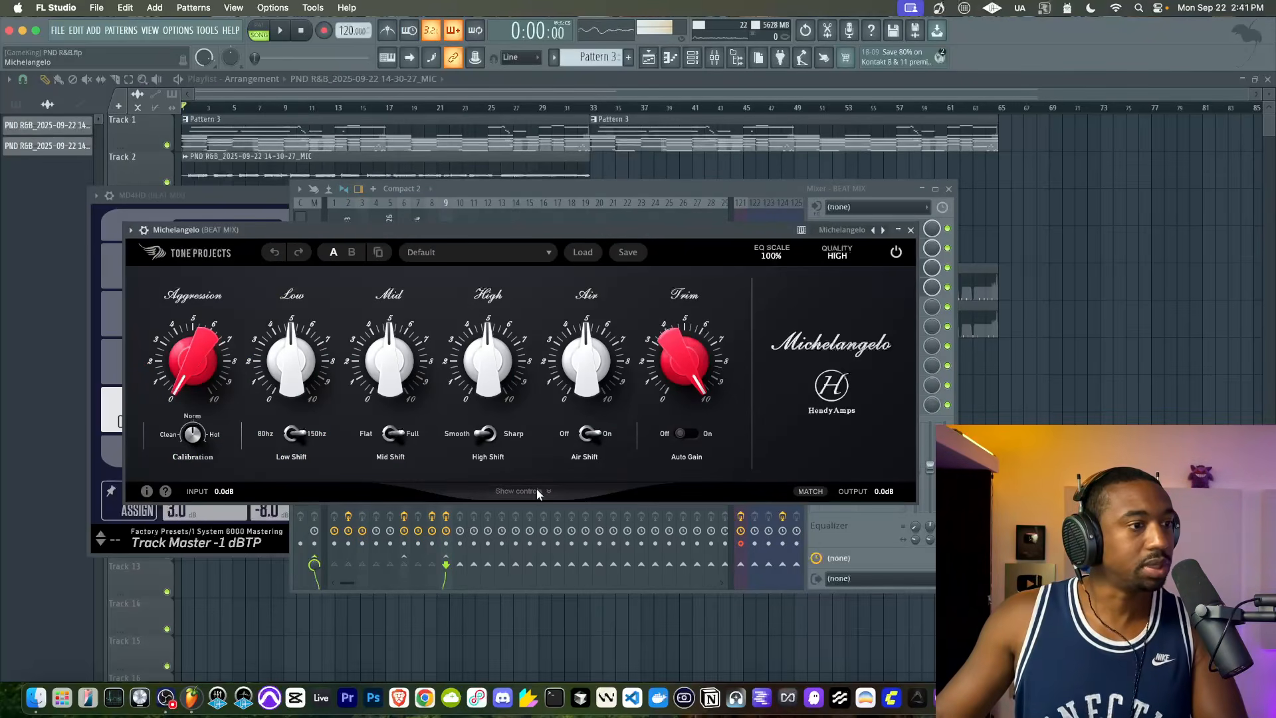
Expand Michelangelo's detailed controls, set tube comp to 230.1 %, and switch the processing quality to Pristine.
left_click(540, 492)
key("space")
left_click_drag(194, 507, 204, 435)
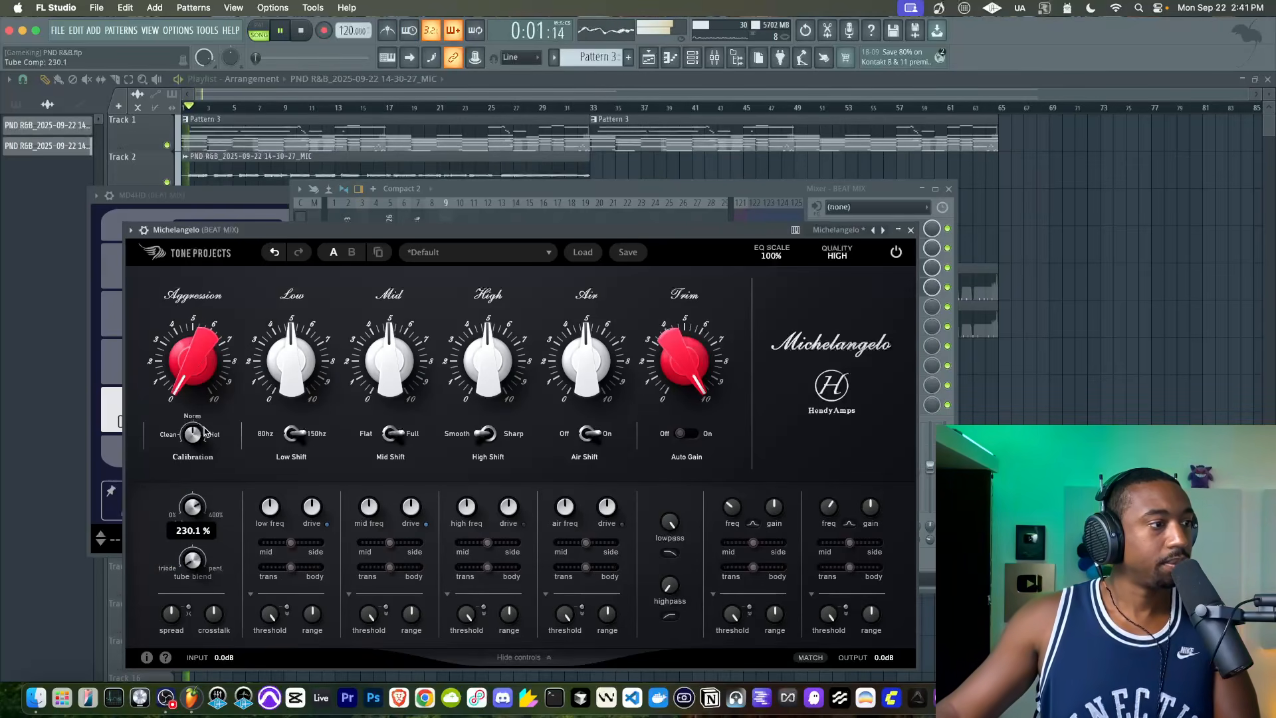
key("space")
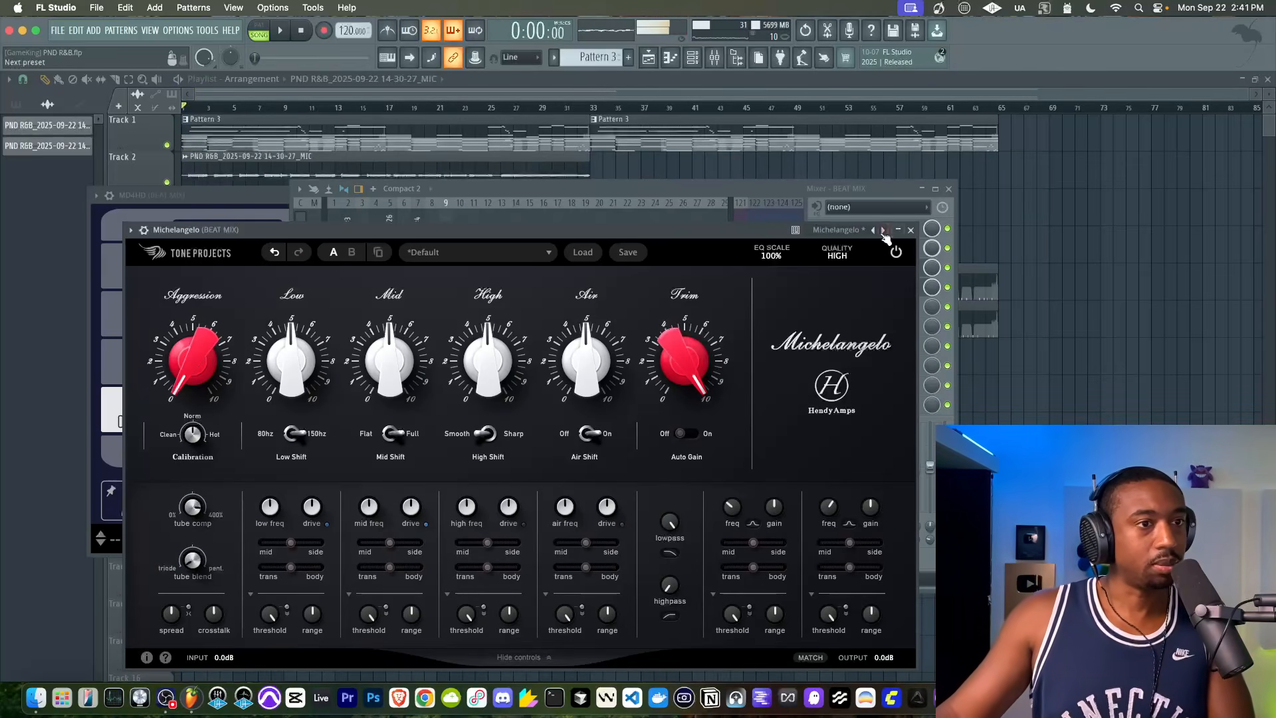
left_click(836, 255)
left_click(838, 328)
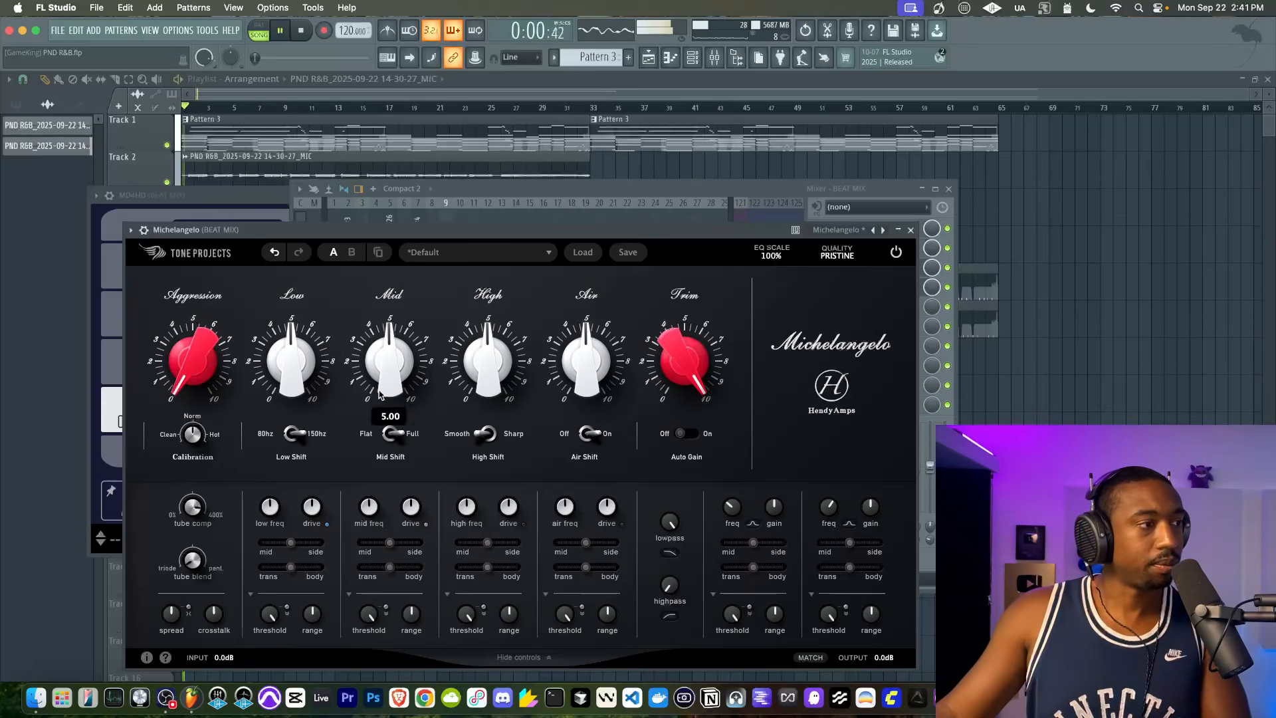
Raise Michelangelo's tube comp to about 396.6 % during playback and close the plugin.
left_click_drag(192, 507, 192, 454)
left_click_drag(193, 500, 193, 509)
key("space")
key("space")
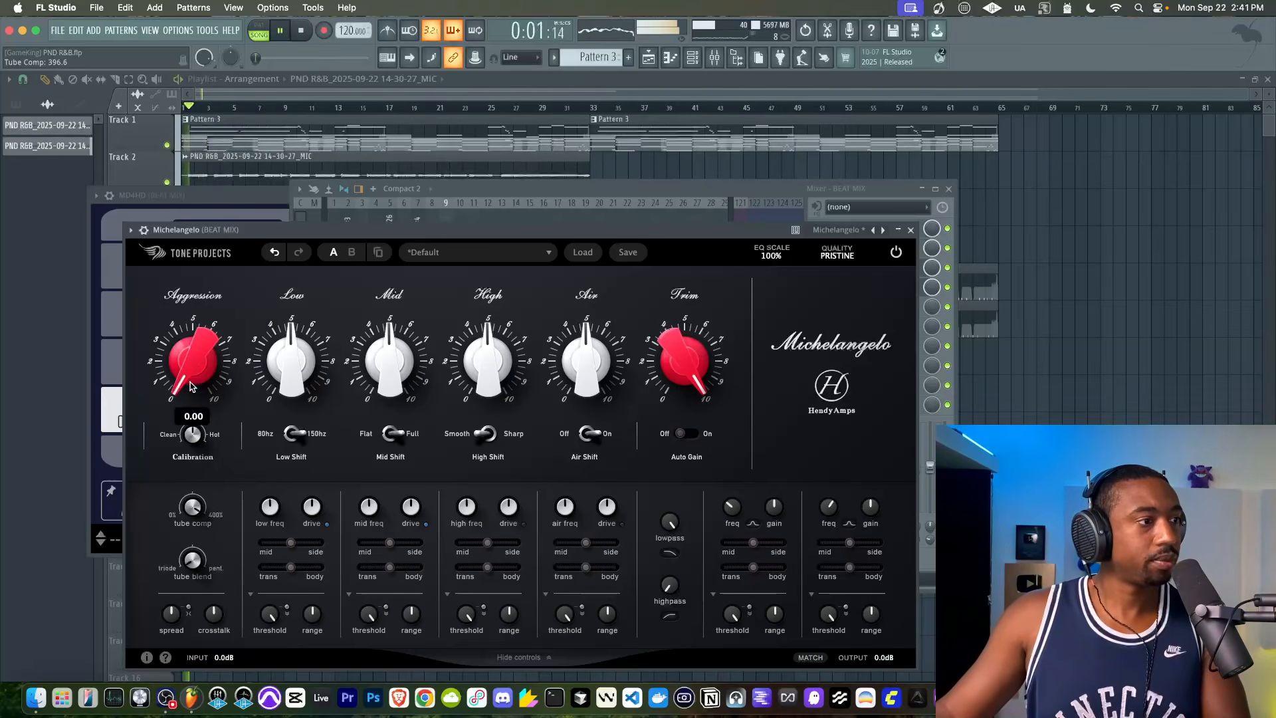
left_click(910, 229)
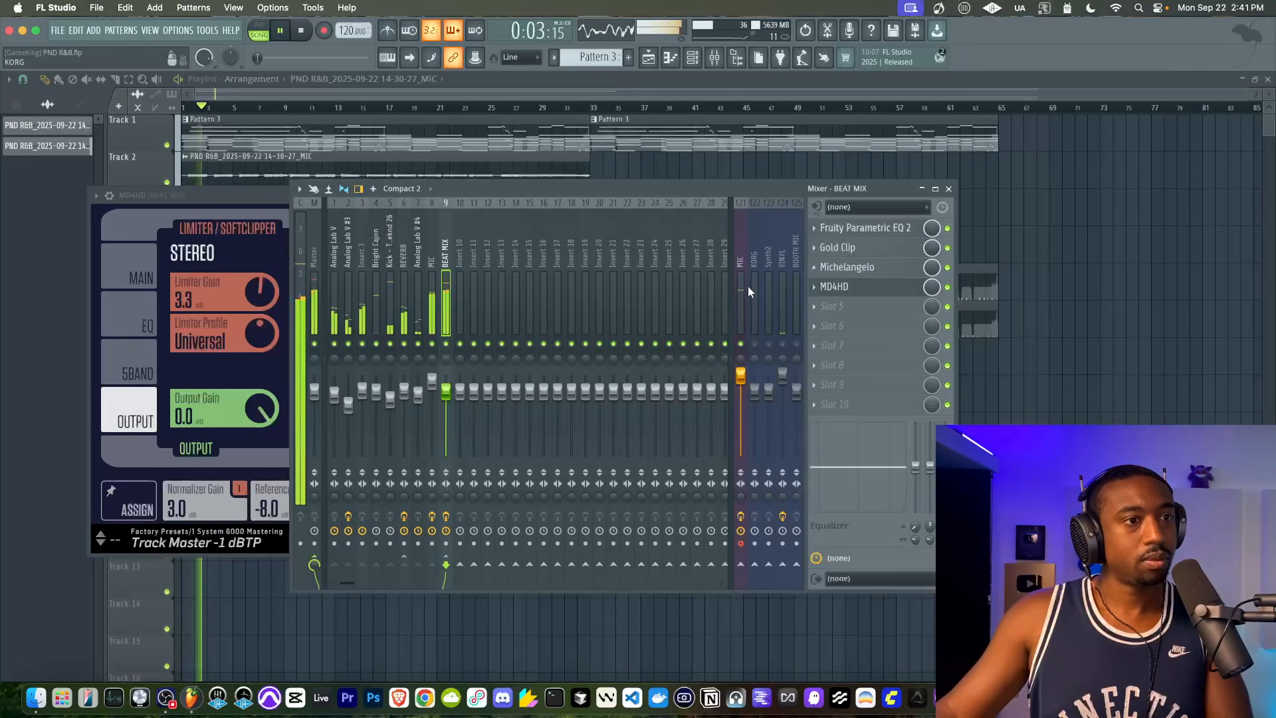
Set Michelangelo's Aggression to 0.47 on BEAT MIX and close the plugin.
left_click(851, 266)
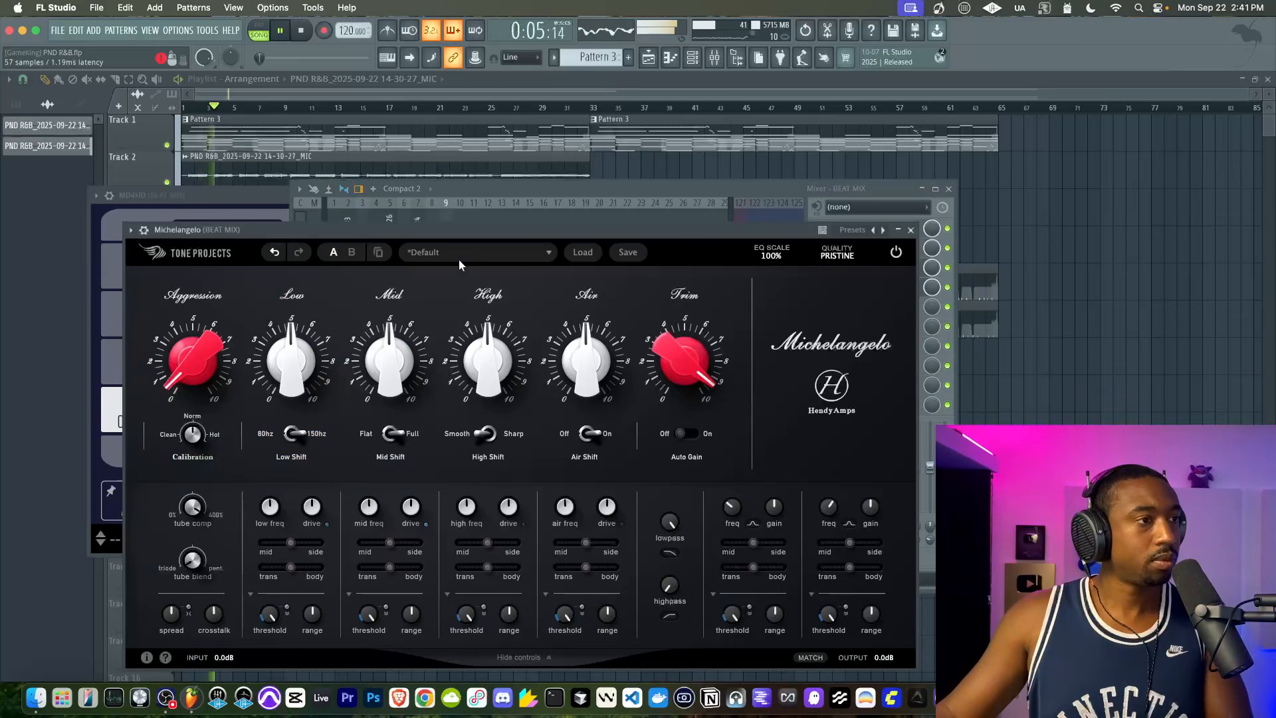
left_click_drag(479, 230, 478, 177)
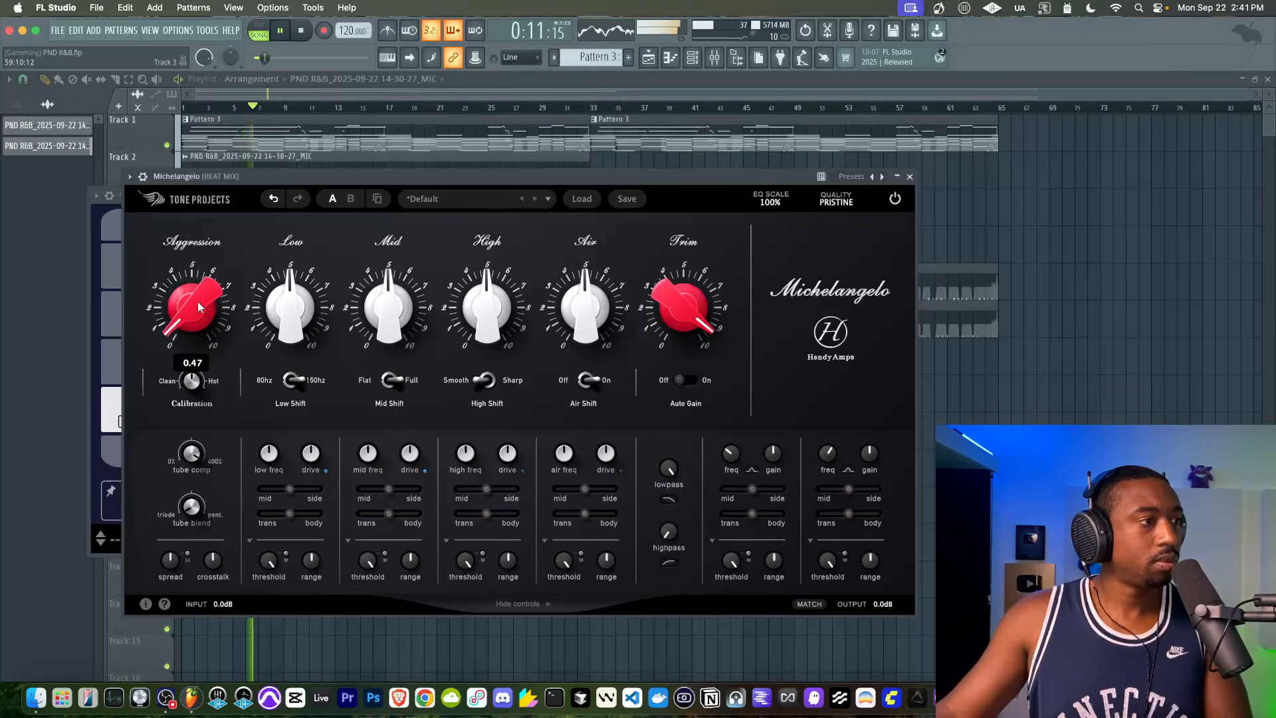
left_click(910, 176)
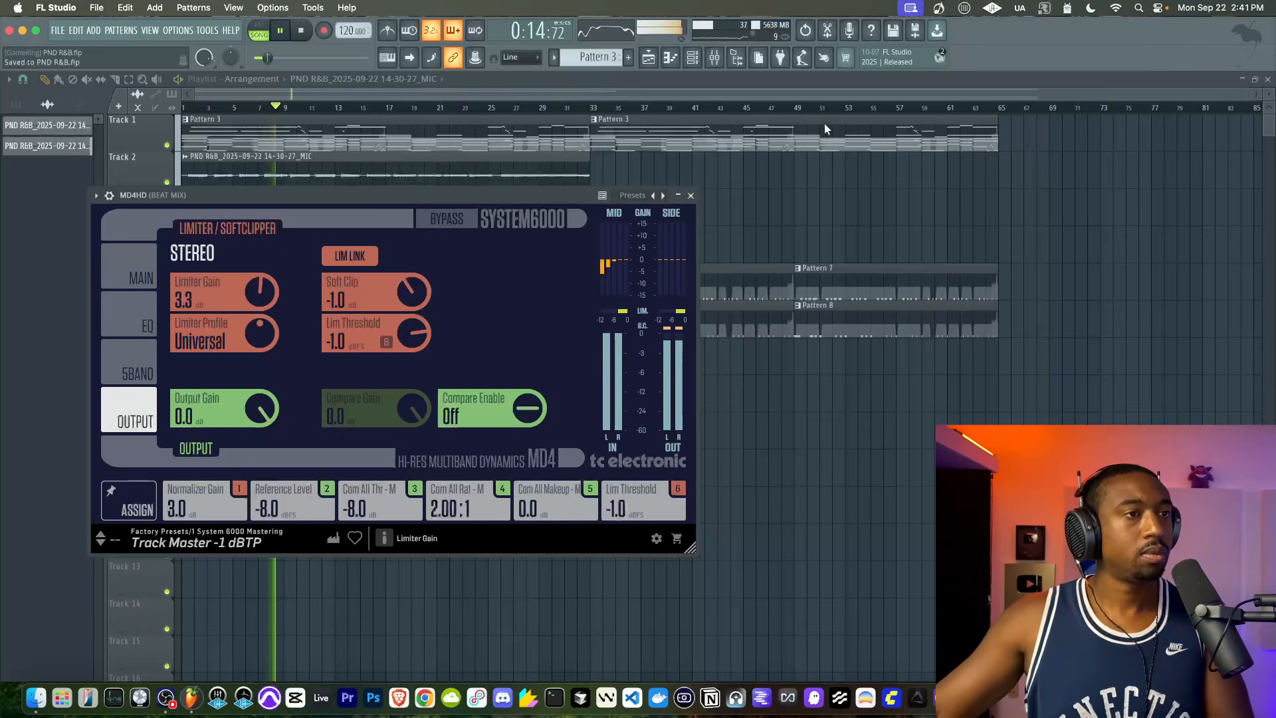
Add a low-mid compression band around 300 Hz in FabFilter Pro-MB on the MIC insert, with its threshold at about -25.9 dB.
left_click(714, 58)
left_click(432, 313)
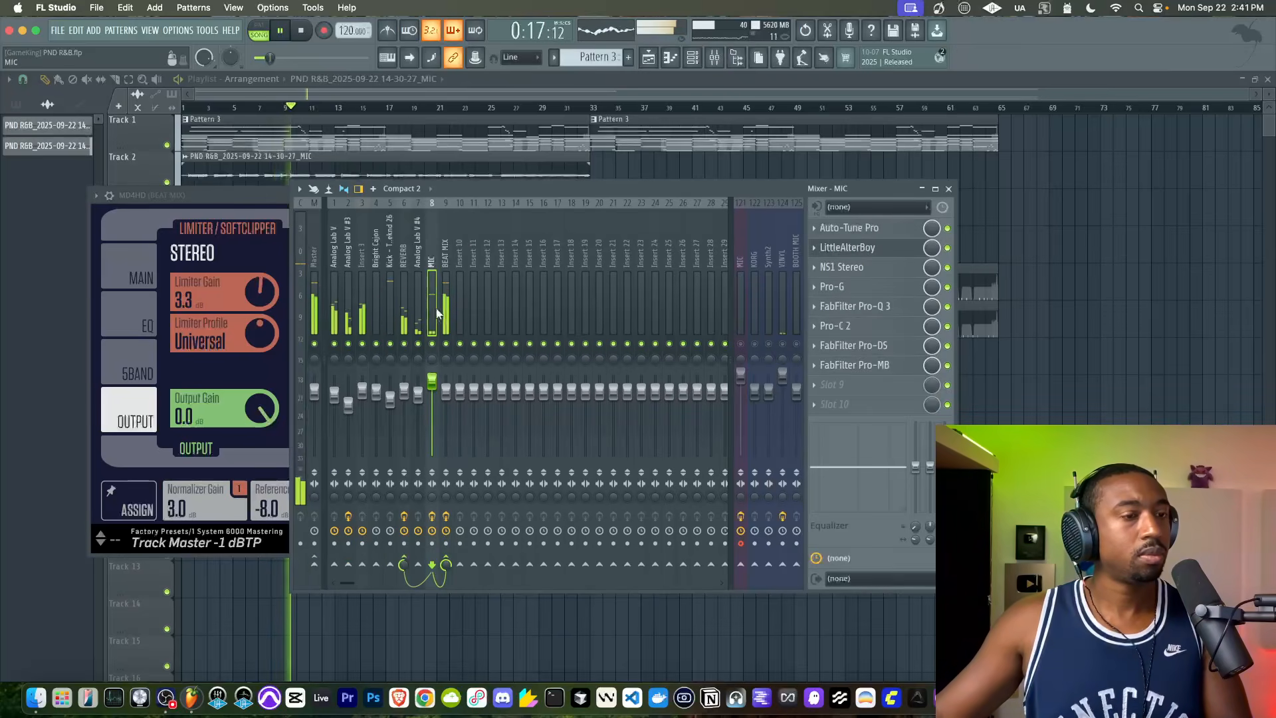
left_click(880, 370)
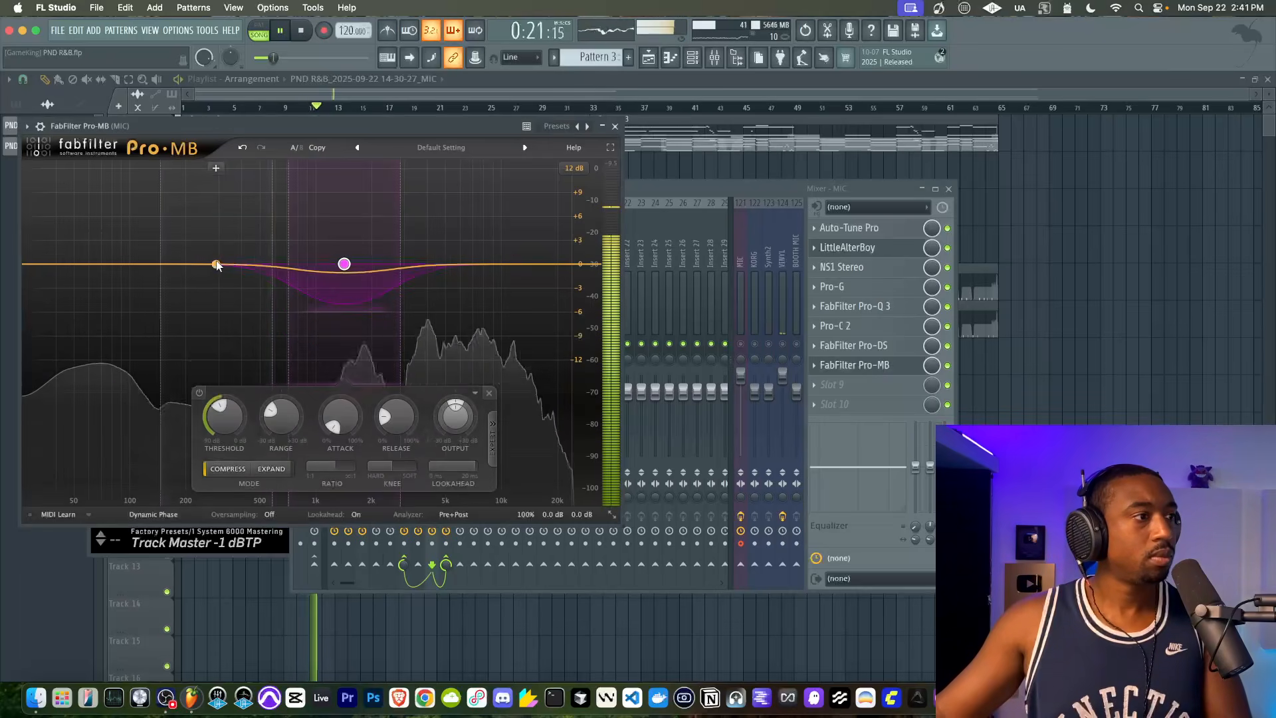
left_click_drag(204, 269, 199, 350)
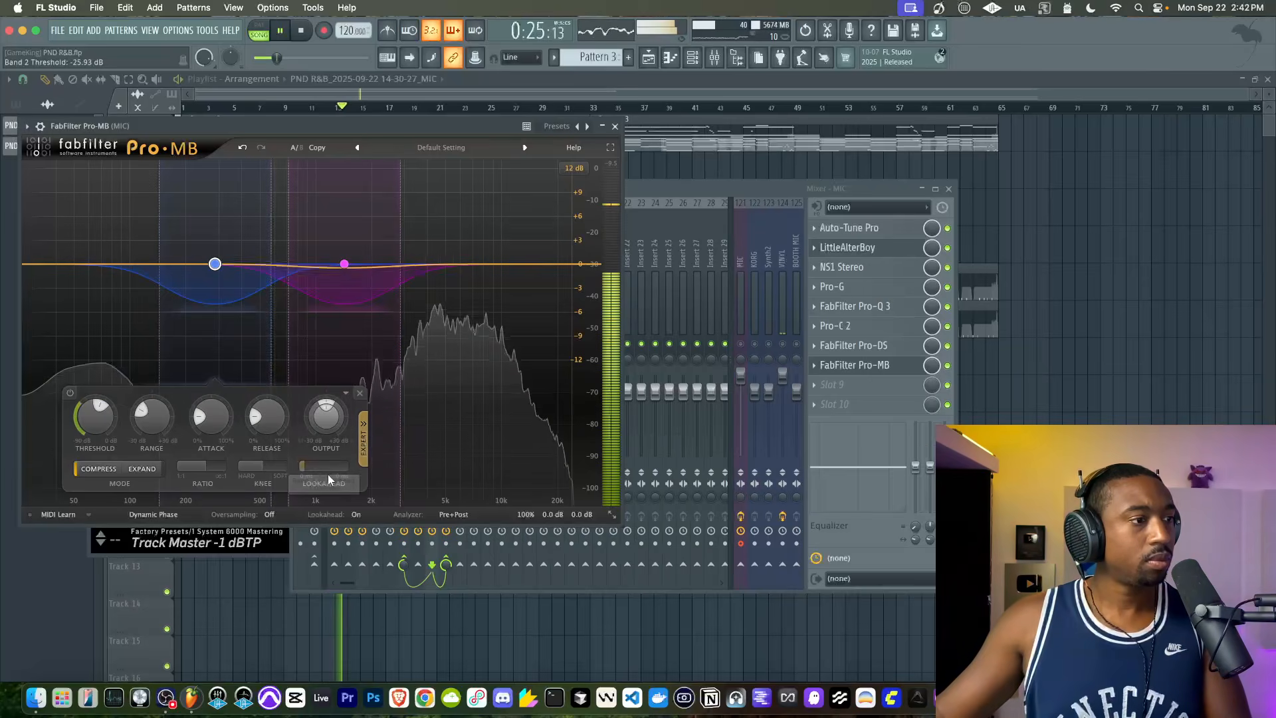
left_click_drag(326, 467, 333, 467)
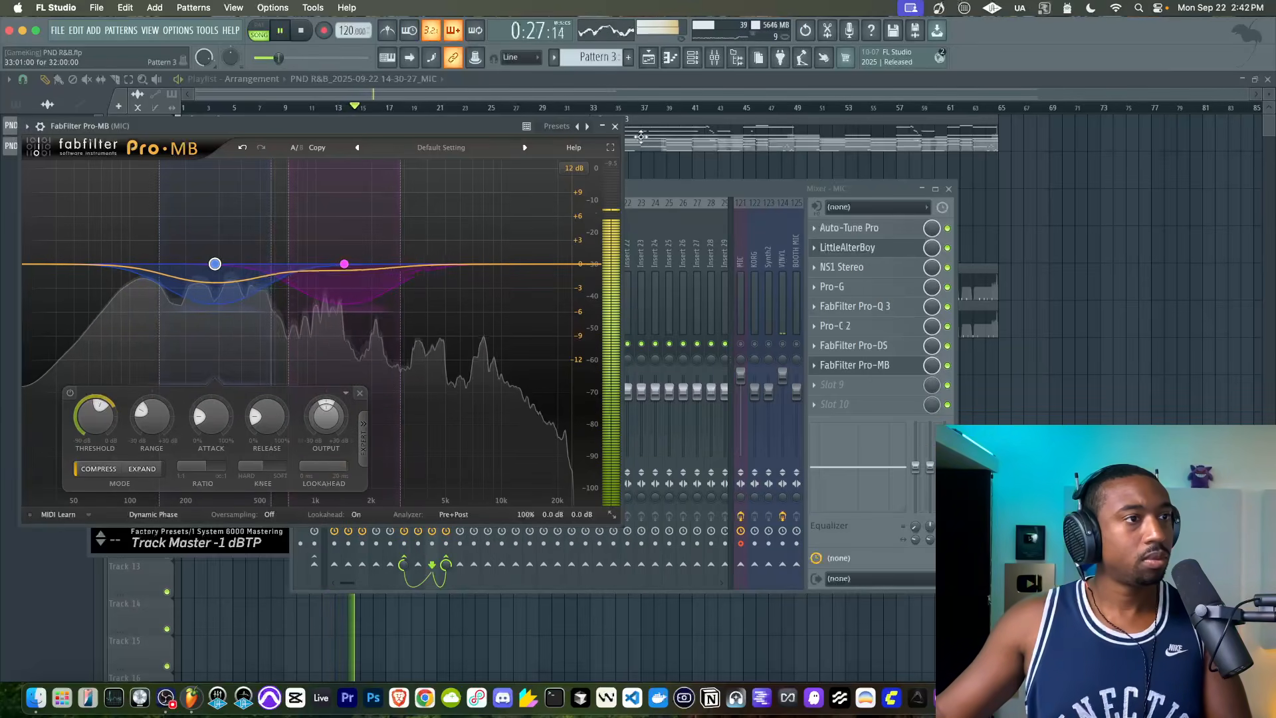
left_click(615, 126)
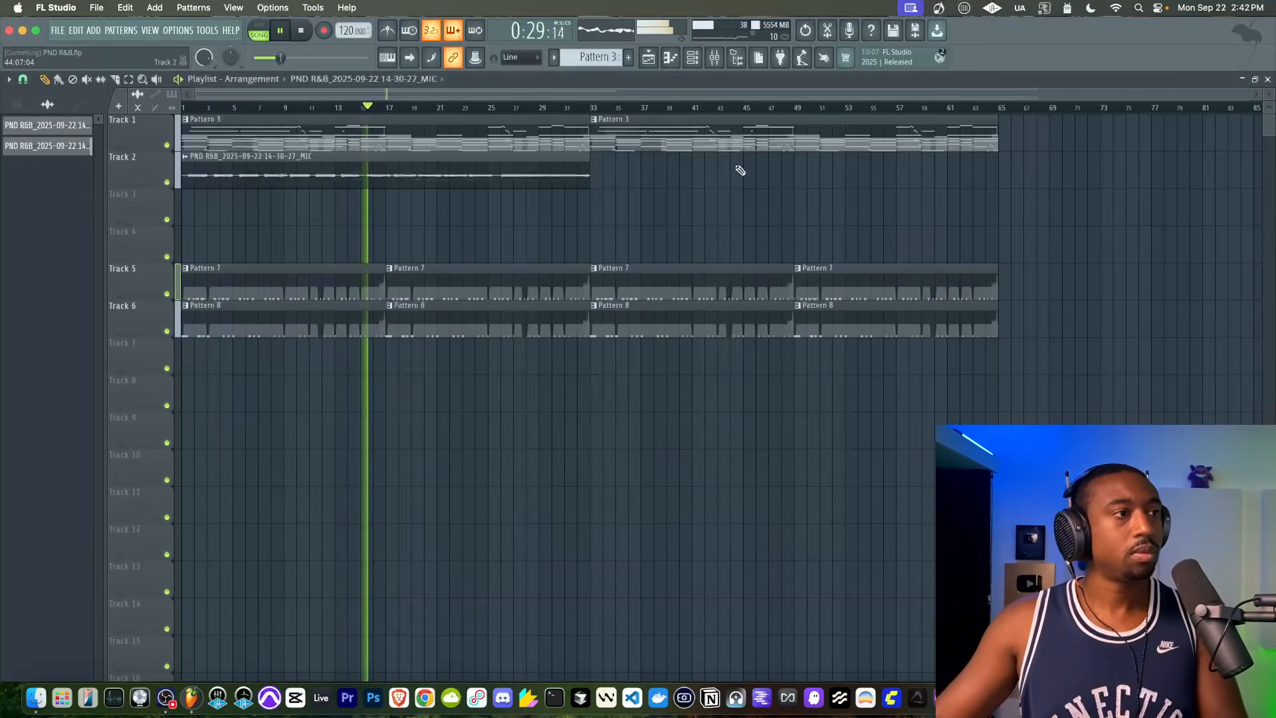
Set the formant to 1.6 semitones in LittleAlterBoy on the MIC insert, then close the plugin and the mixer.
left_click(714, 61)
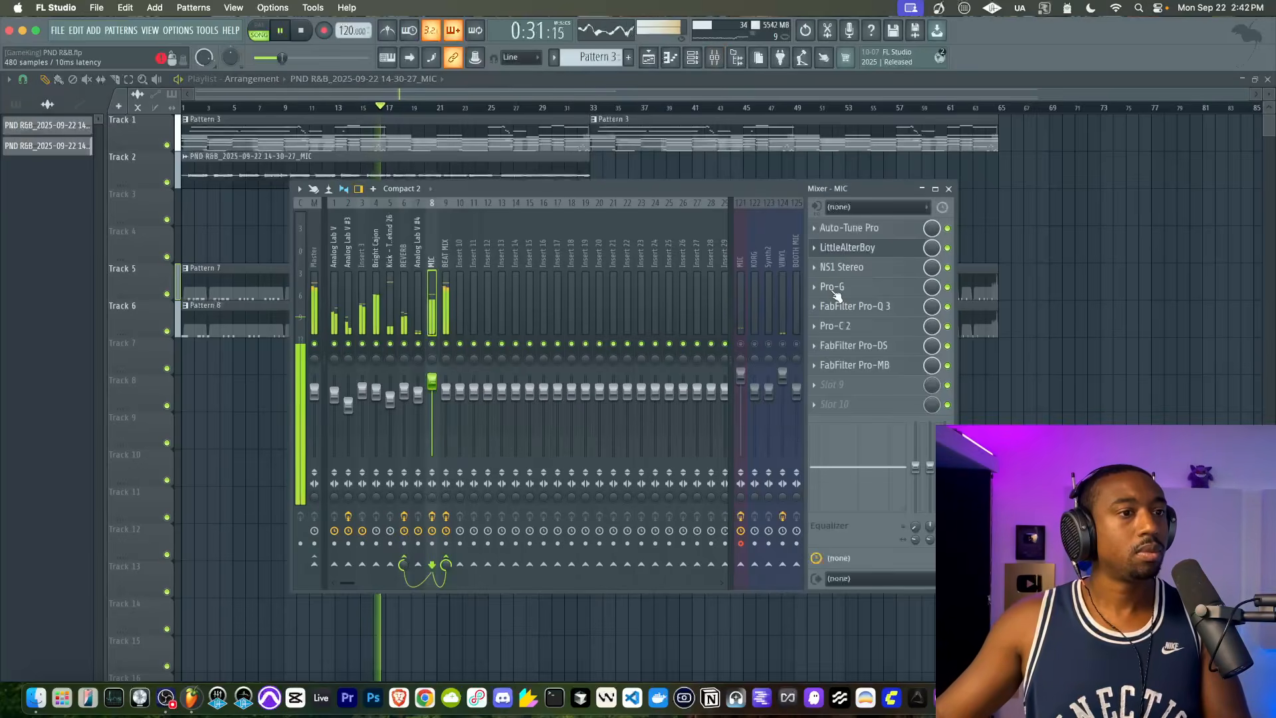
left_click(849, 249)
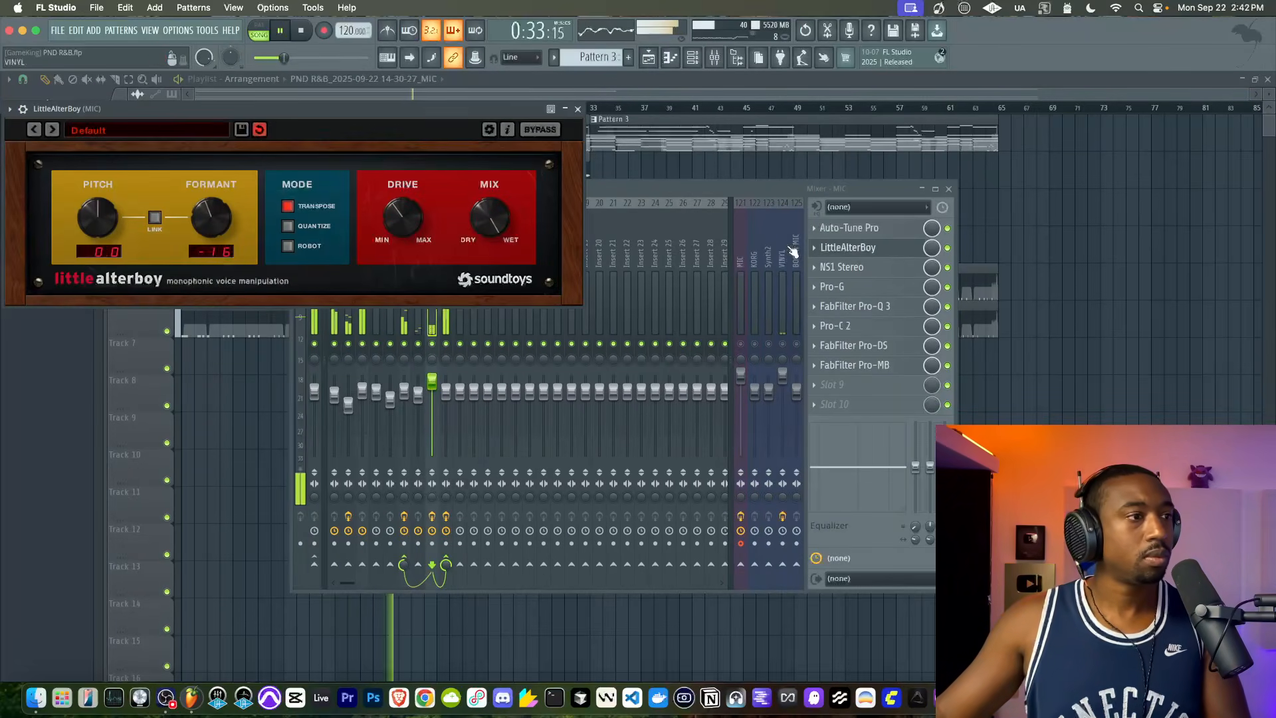
left_click_drag(217, 212, 217, 204)
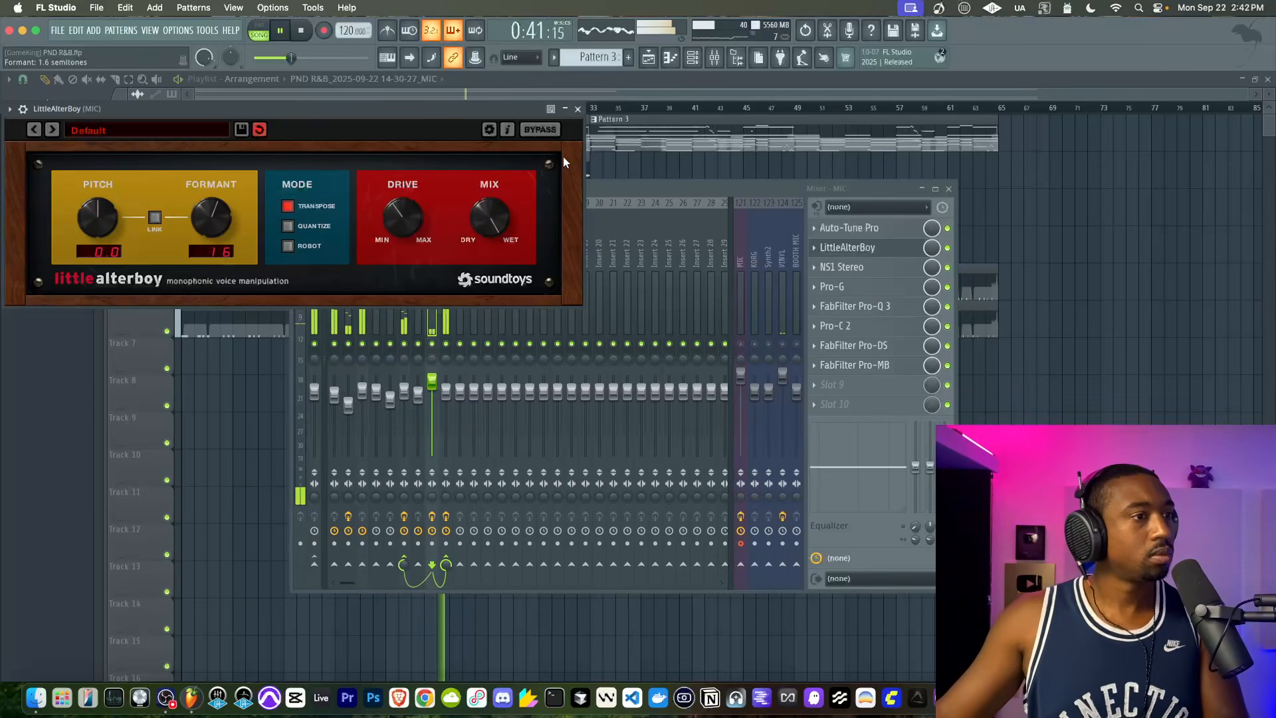
left_click(577, 109)
key("F9")
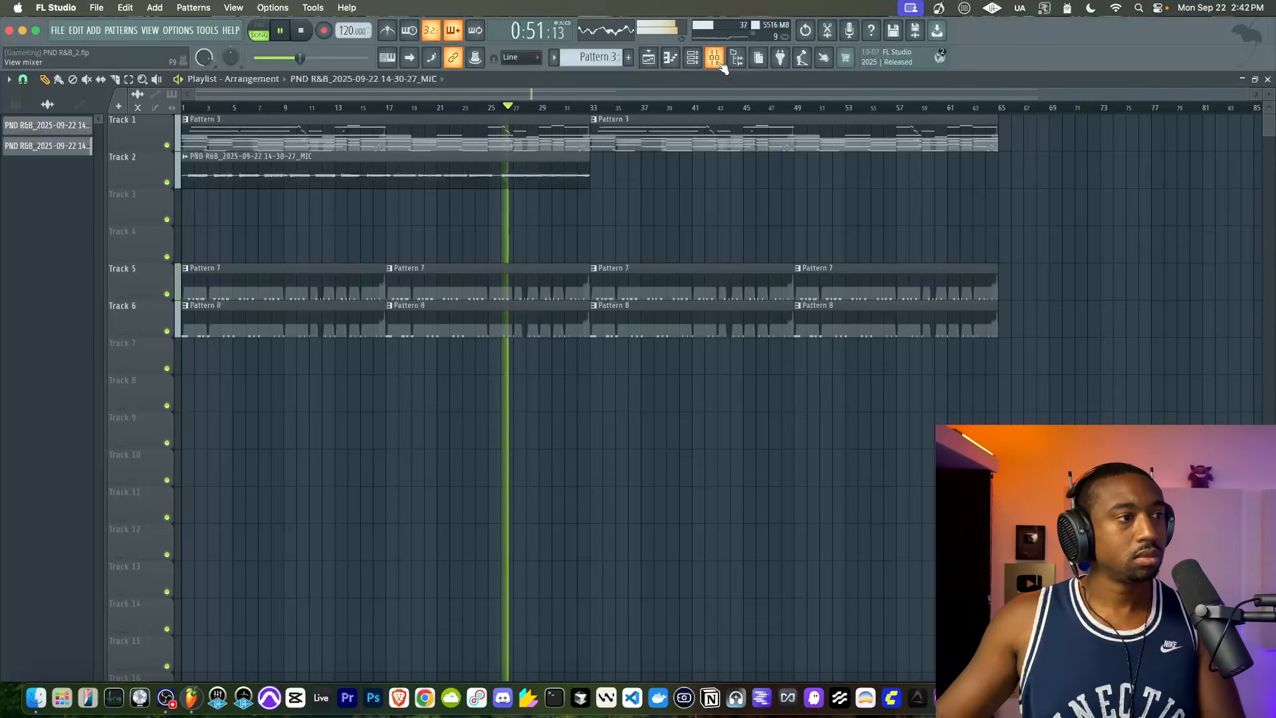
Set operator 2's level to 0.859 and enable the filter with a lowered cutoff in the Analog Lab V #2 bass patch.
left_click(718, 61)
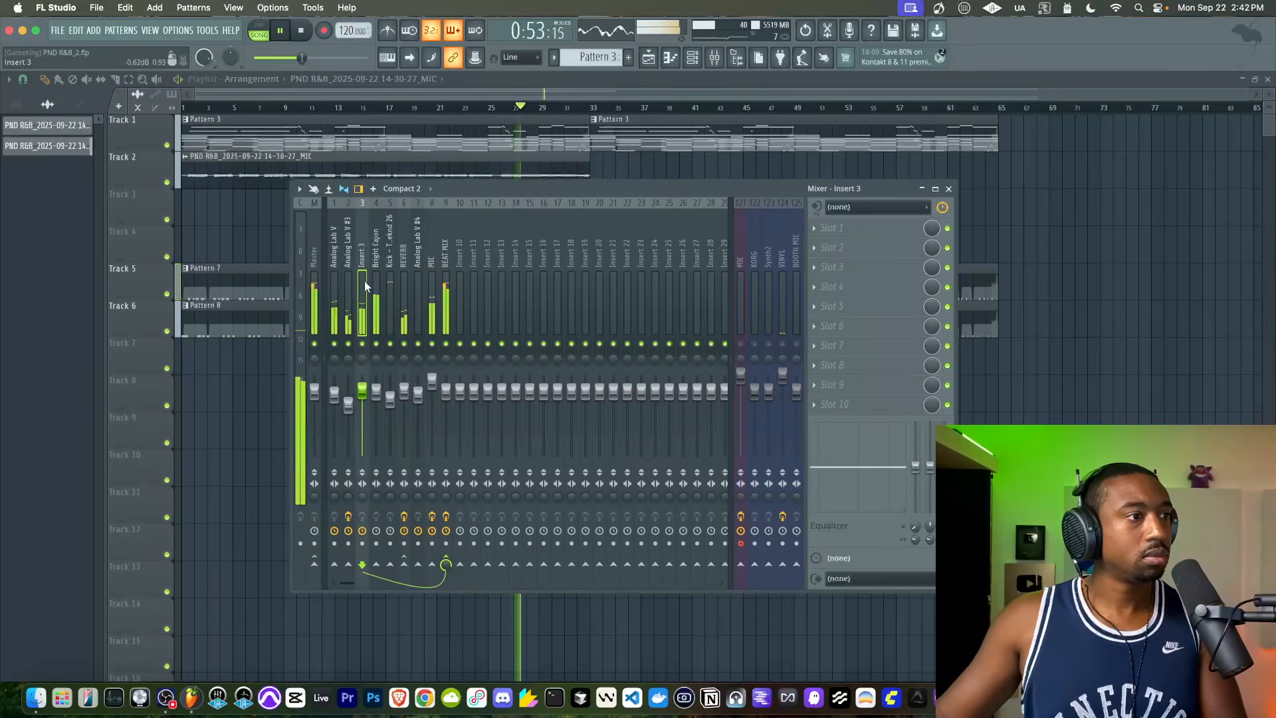
left_click(692, 58)
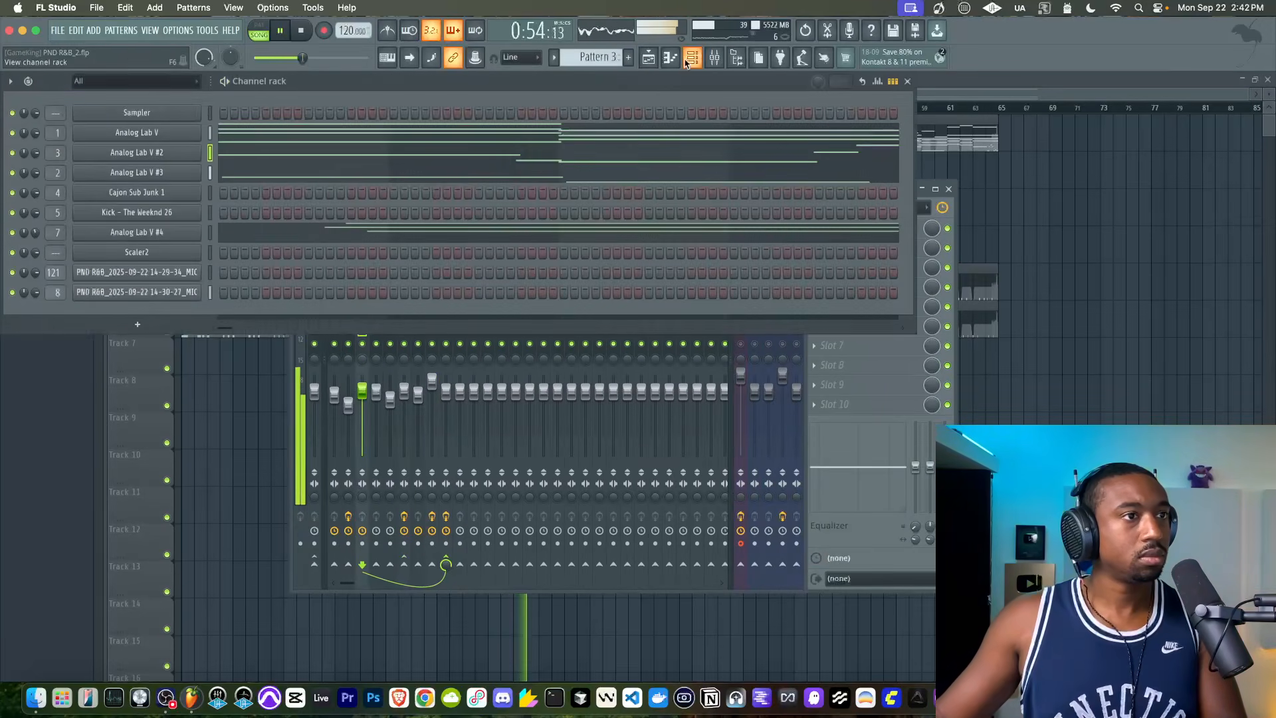
left_click(183, 157)
left_click(188, 363)
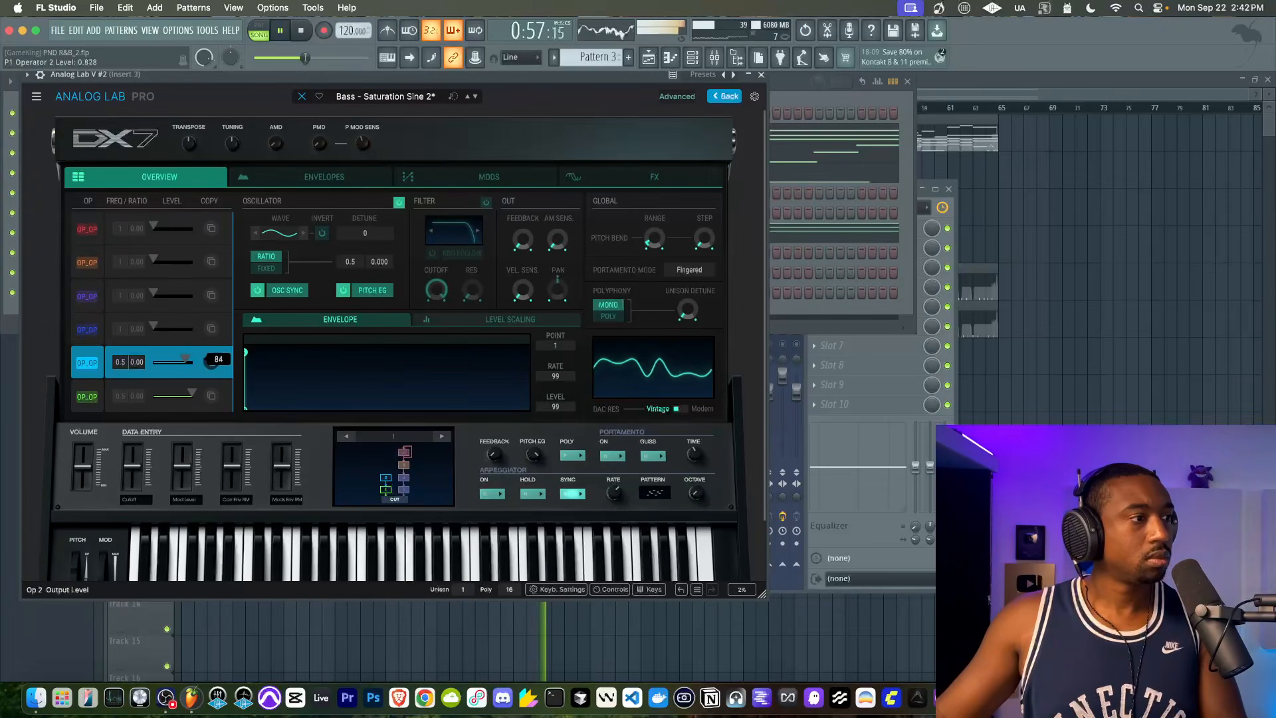
left_click_drag(174, 358, 184, 358)
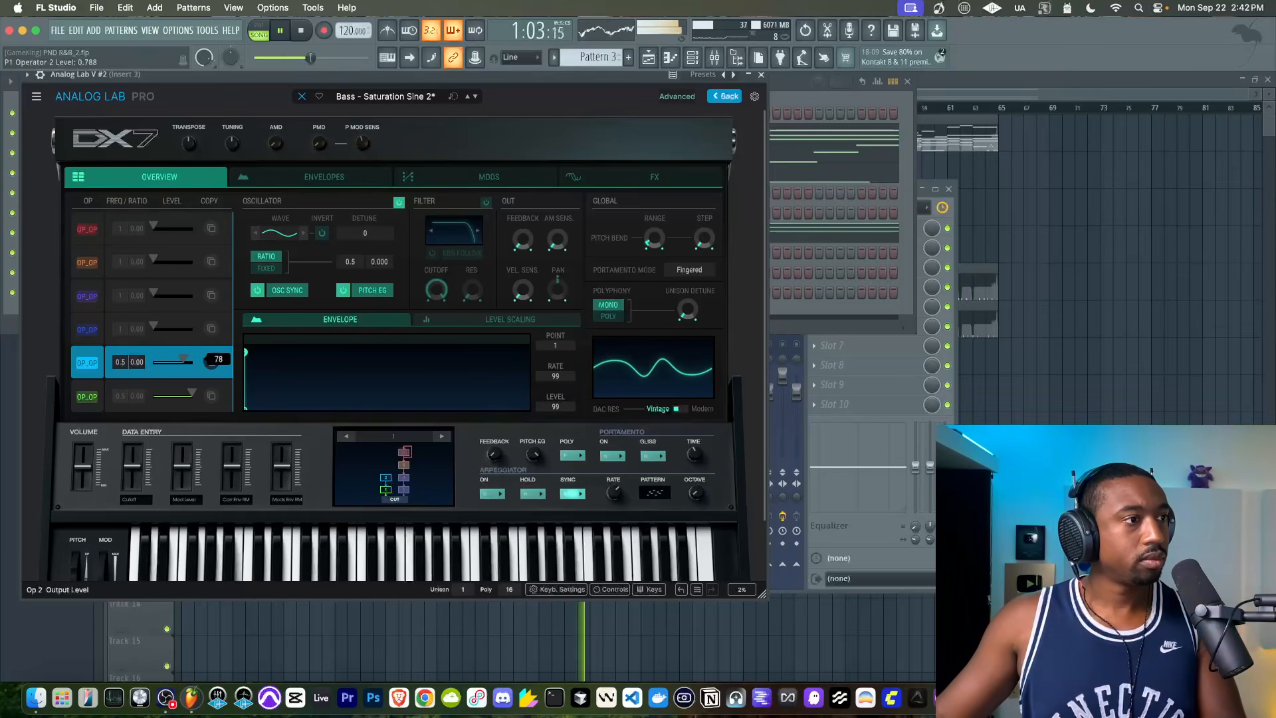
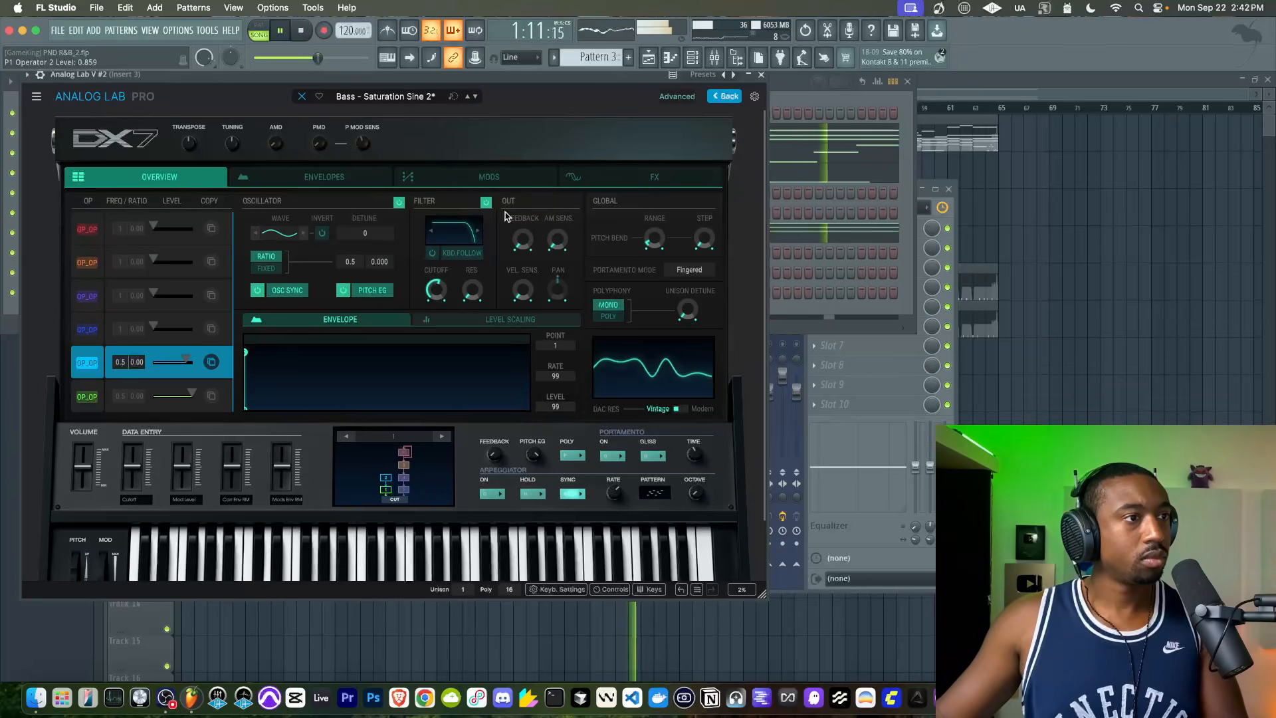
left_click(761, 75)
Bring the mixer forward to reach the MIC input track's mute, then close the mixer and channel rack.
left_click(845, 515)
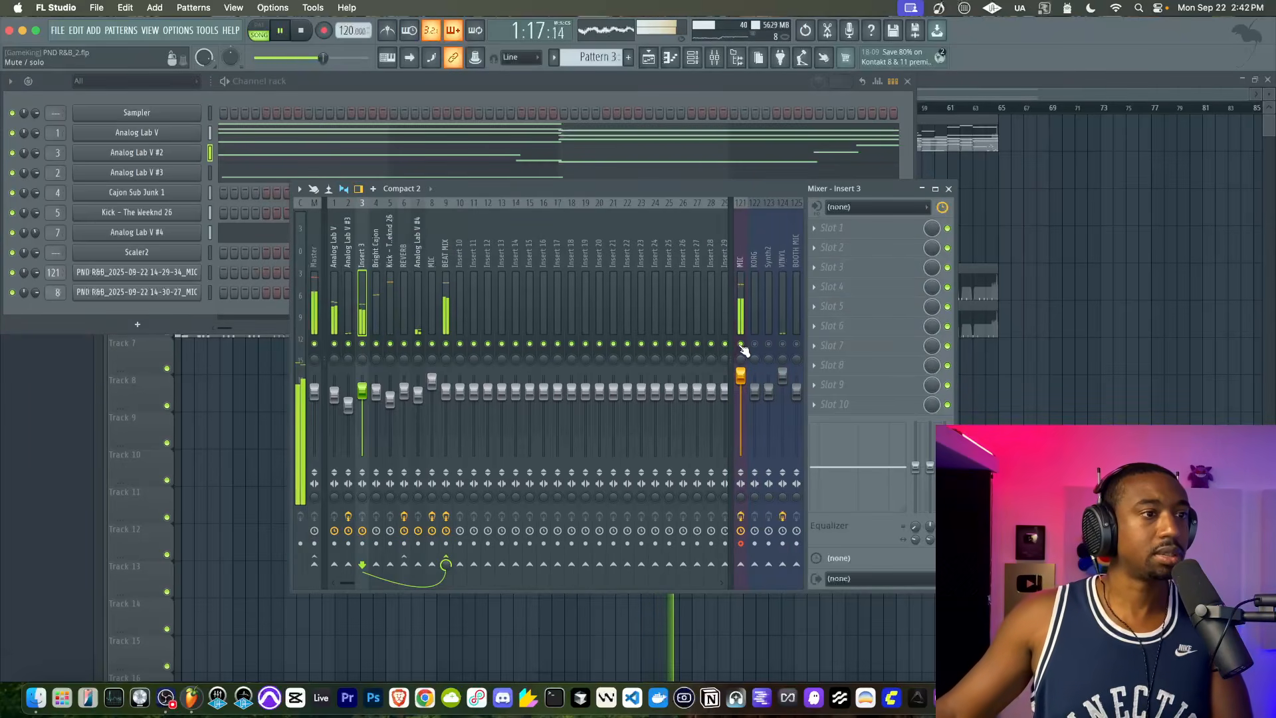
left_click(950, 190)
left_click(1030, 218)
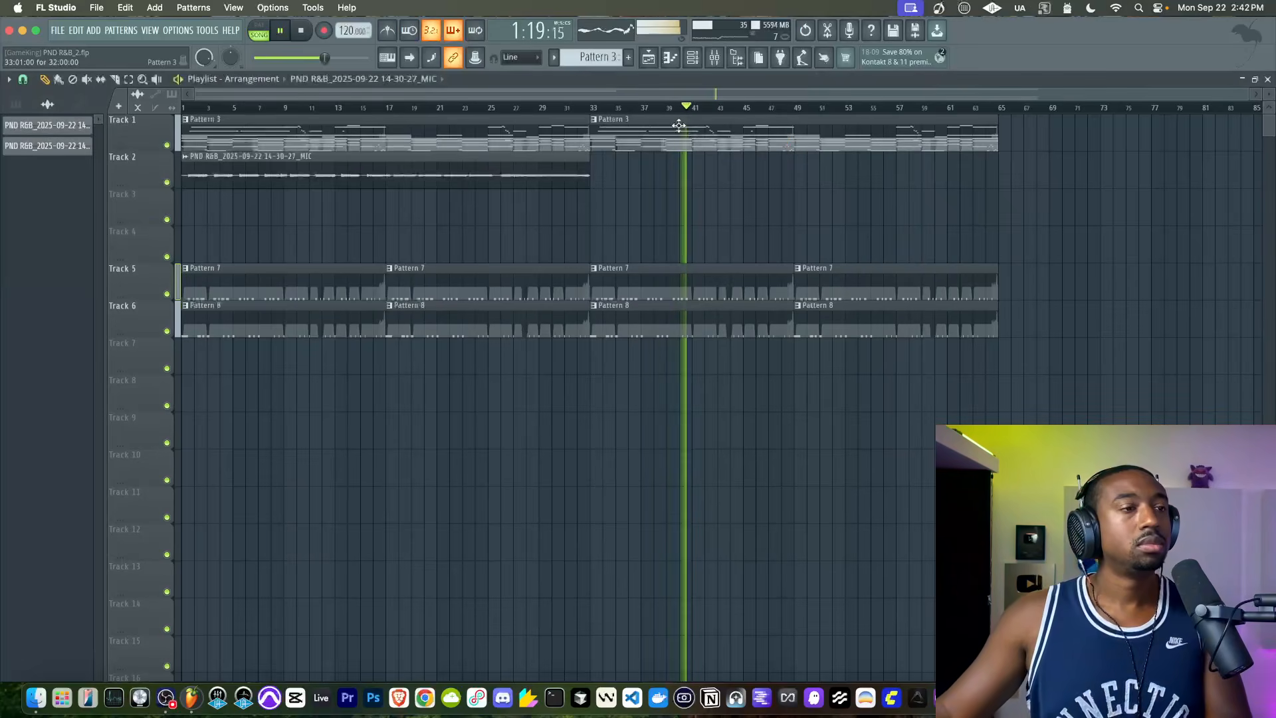
Set the audio buffer length to 1080 samples in the audio settings, then close the settings.
left_click(693, 61)
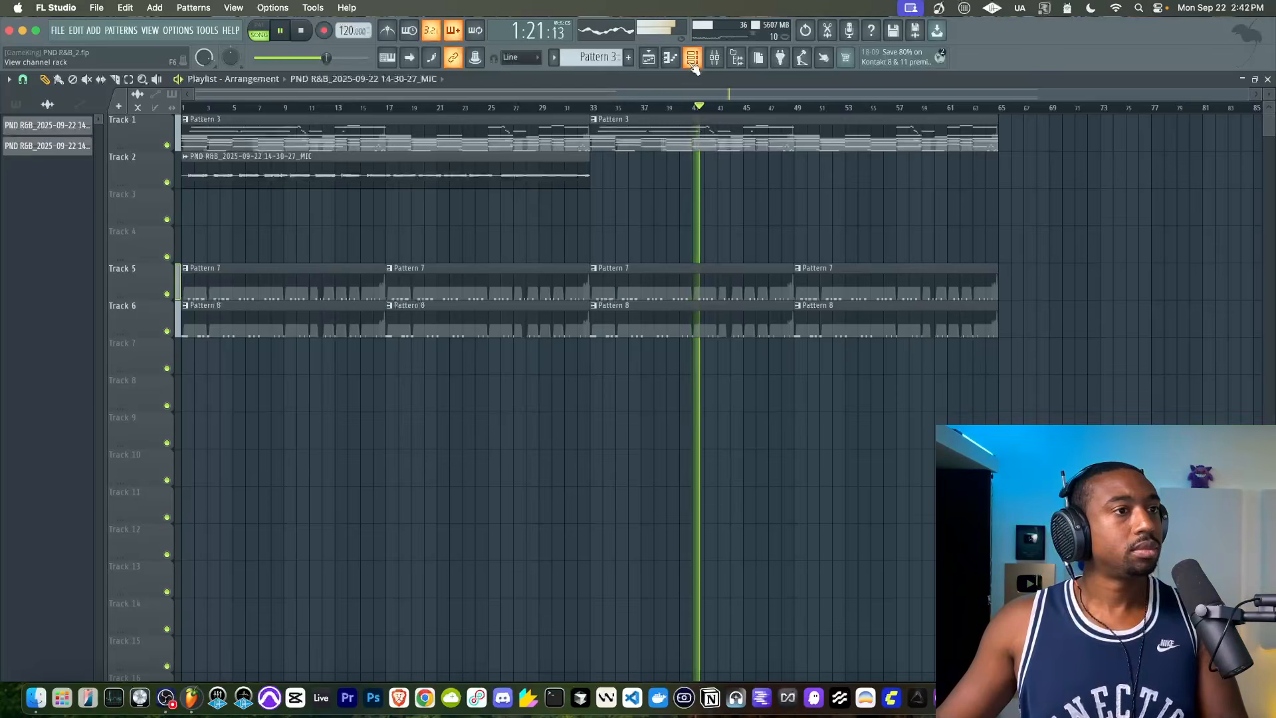
left_click(691, 67)
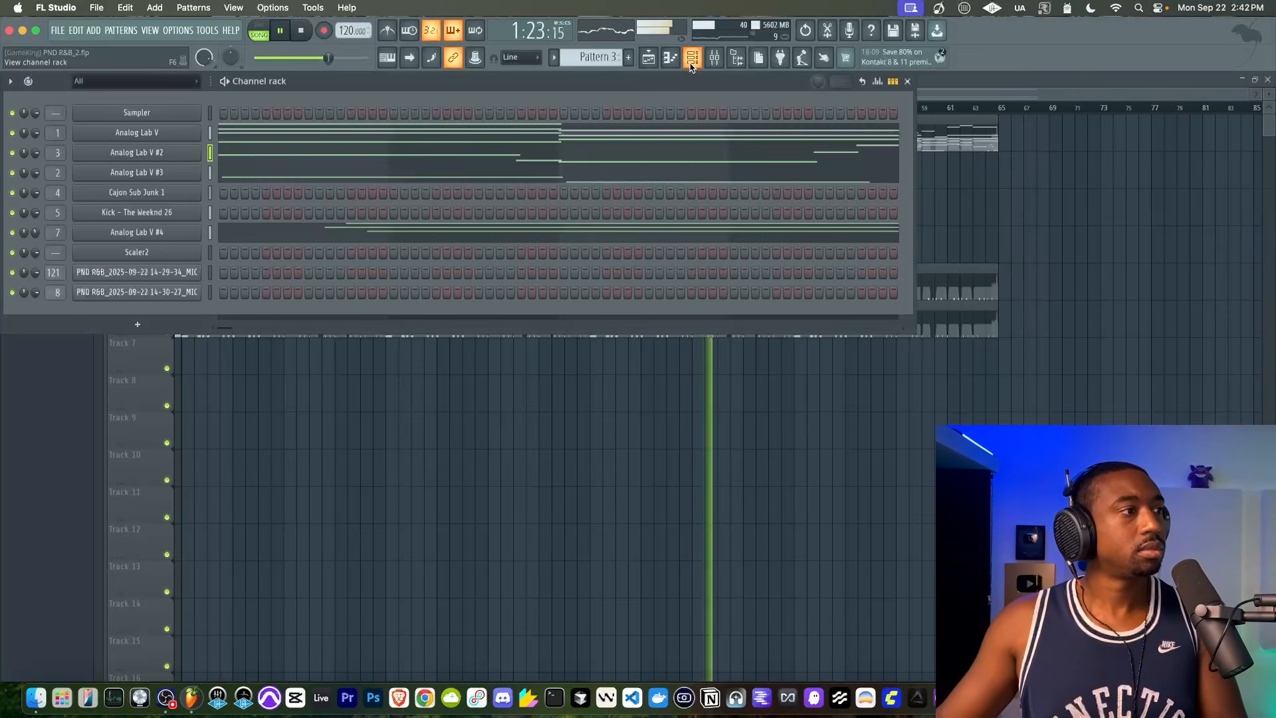
left_click(178, 30)
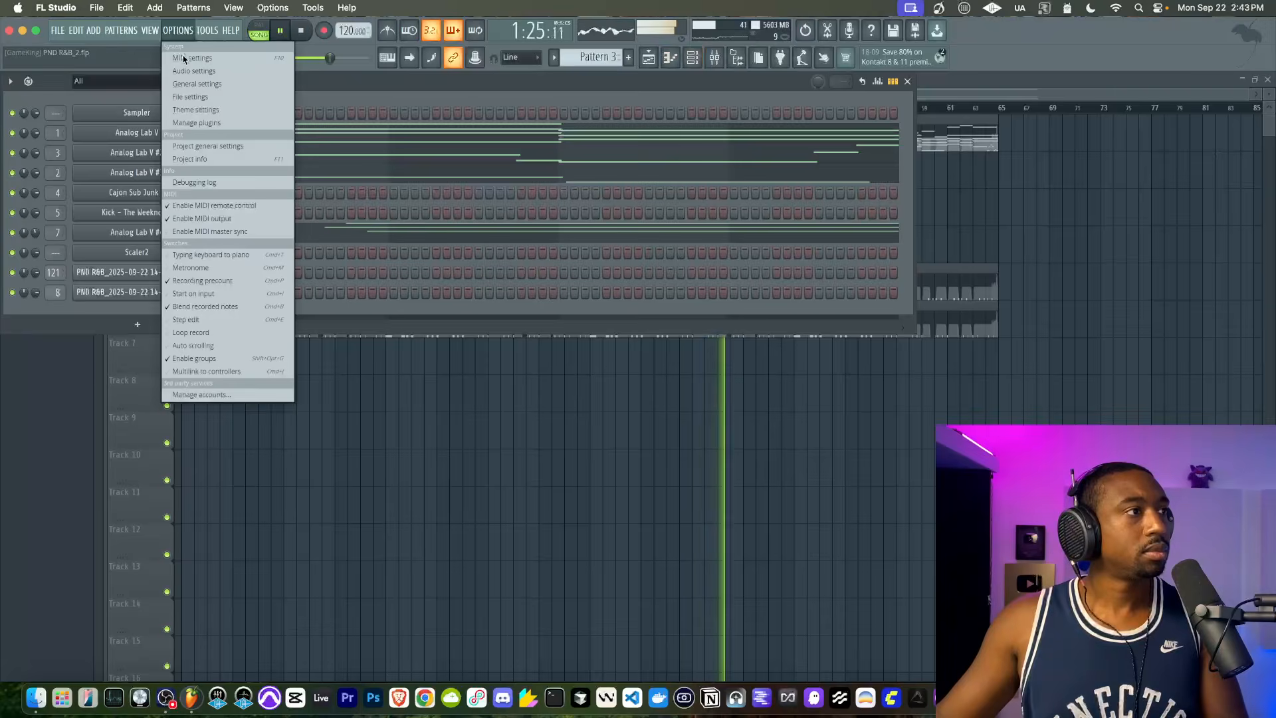
left_click(192, 63)
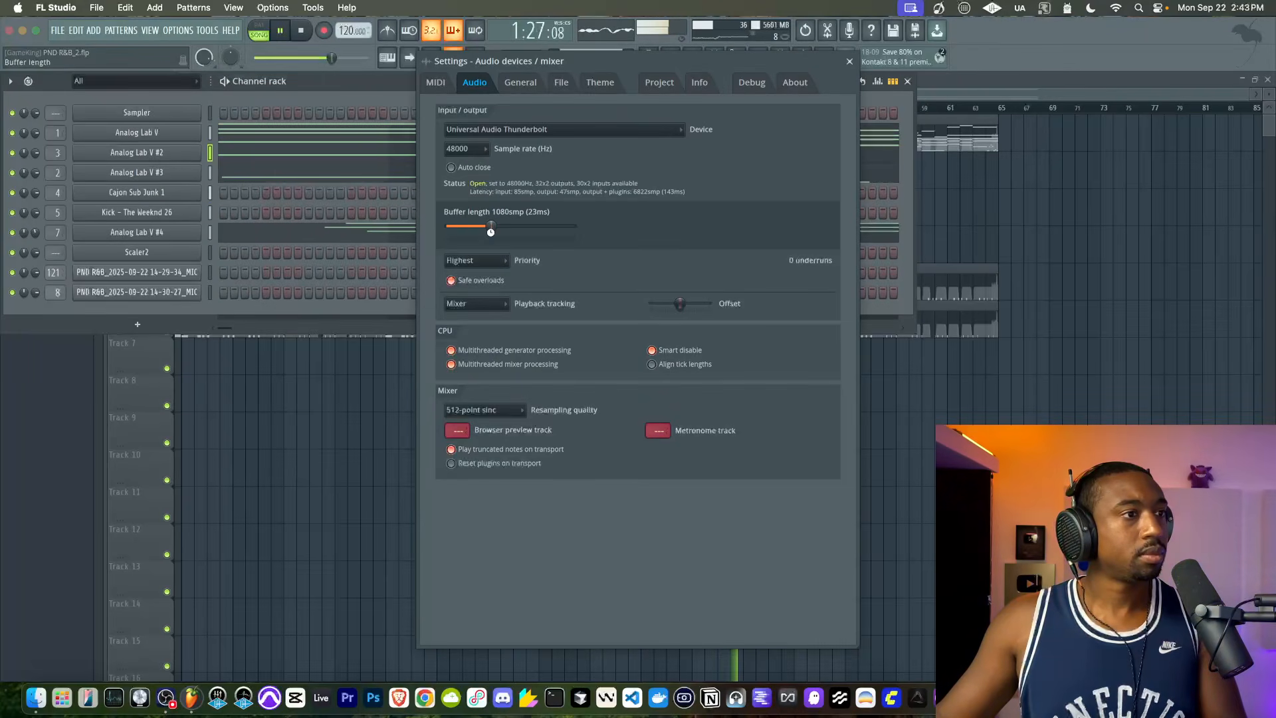
left_click(946, 400)
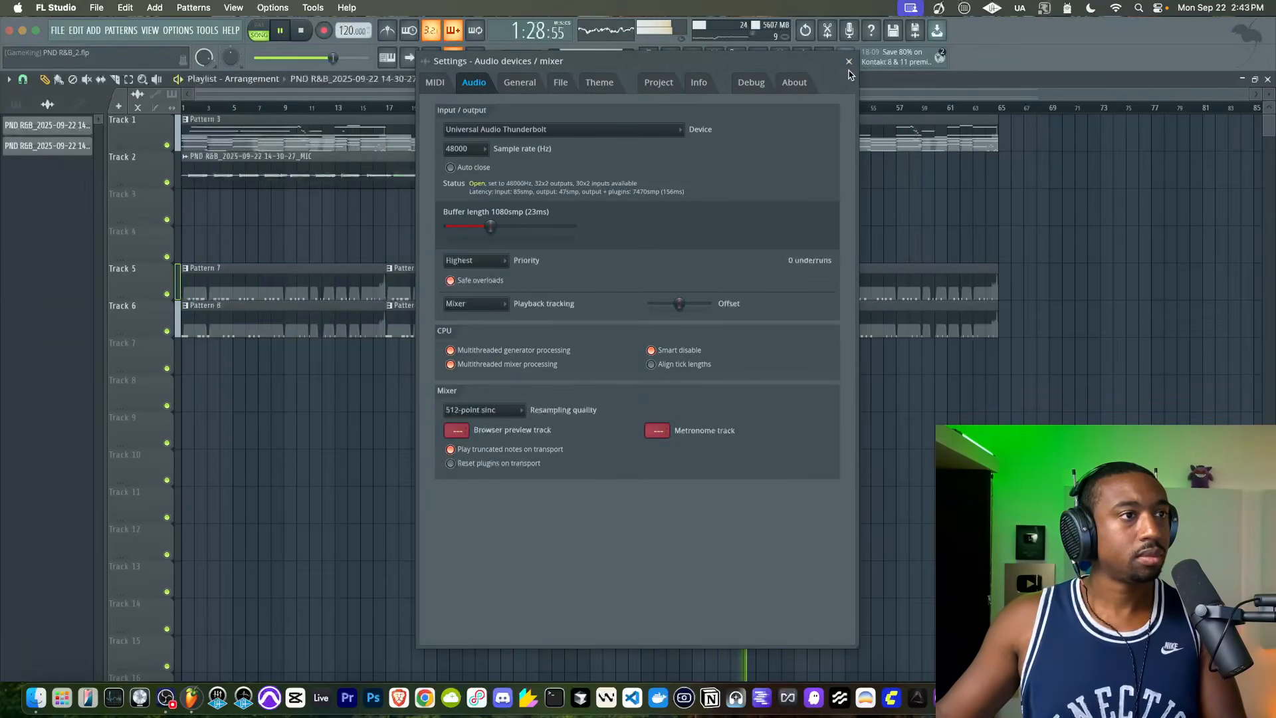
left_click(849, 61)
Restart playback from the beginning and review the output, main and 5-band settings of MD4HD on the BEAT MIX insert.
left_click(303, 33)
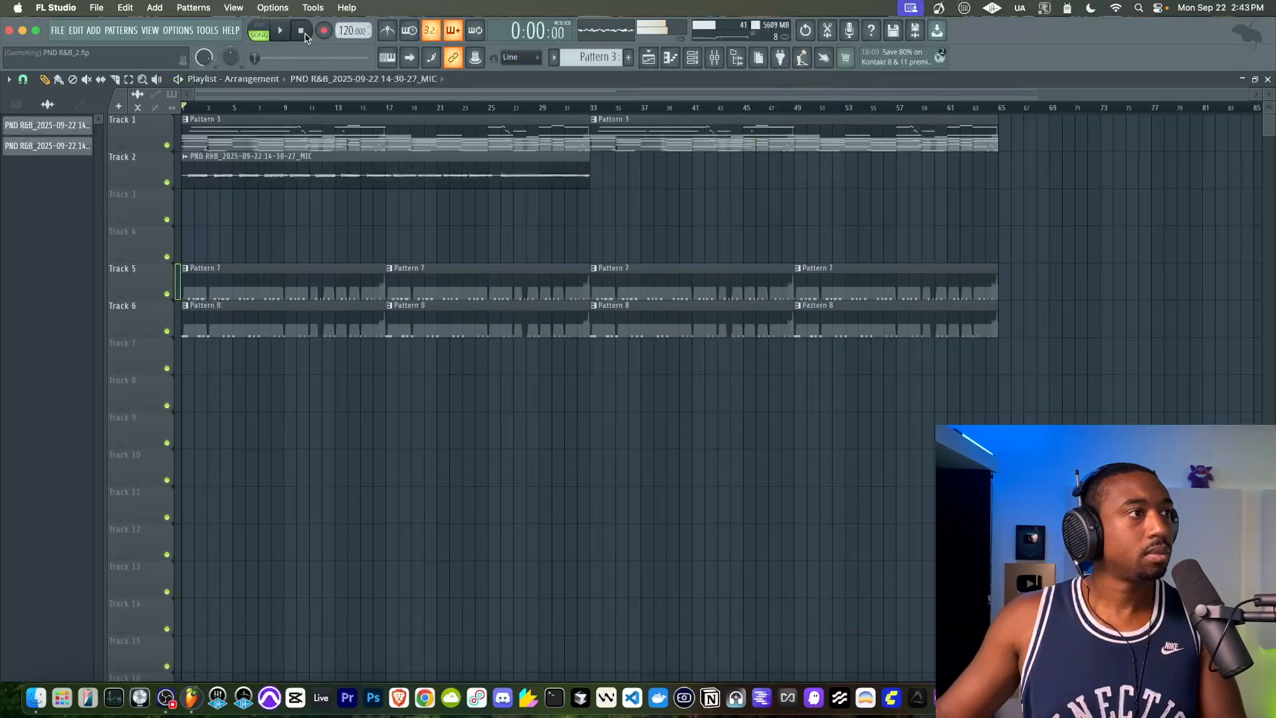
key("F9")
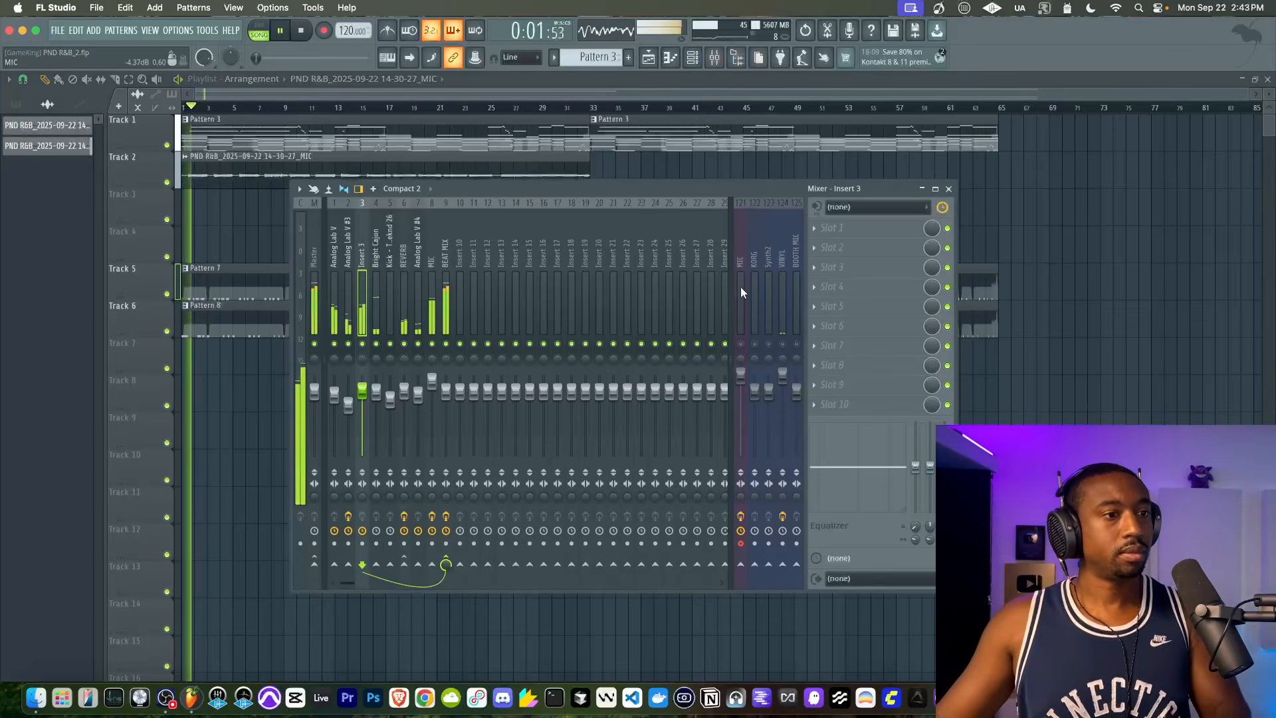
left_click(446, 292)
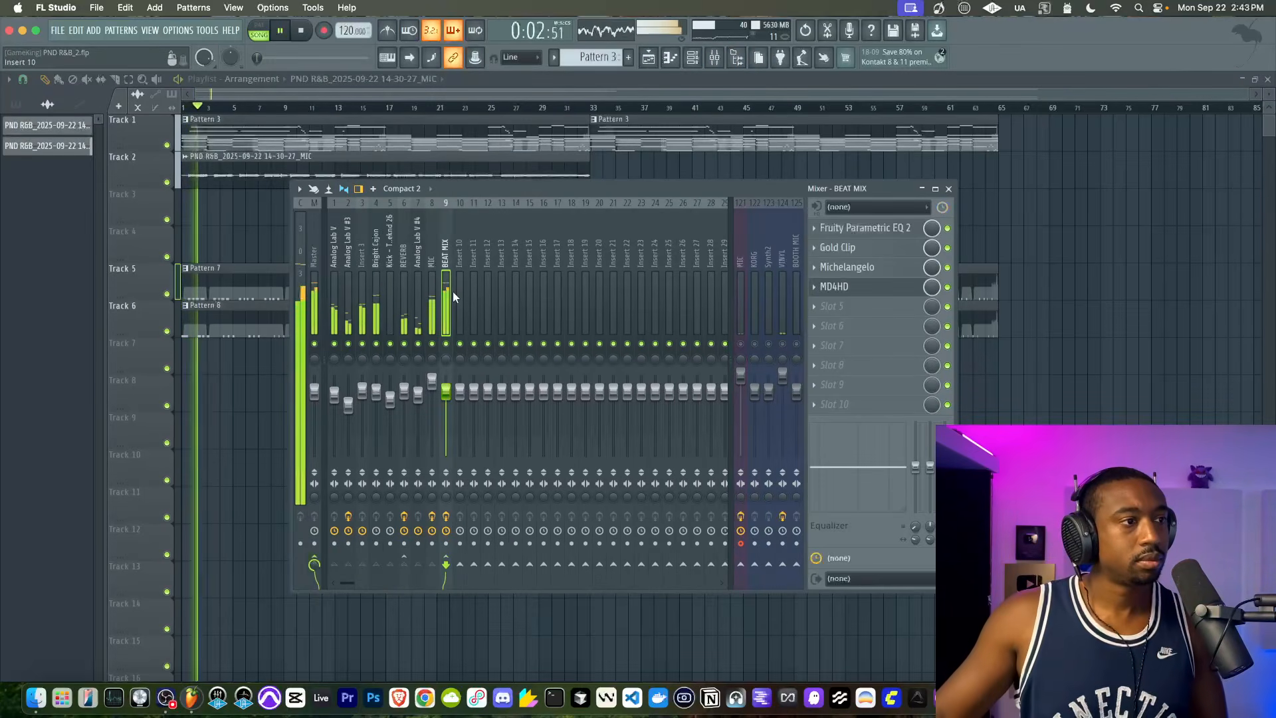
left_click(858, 288)
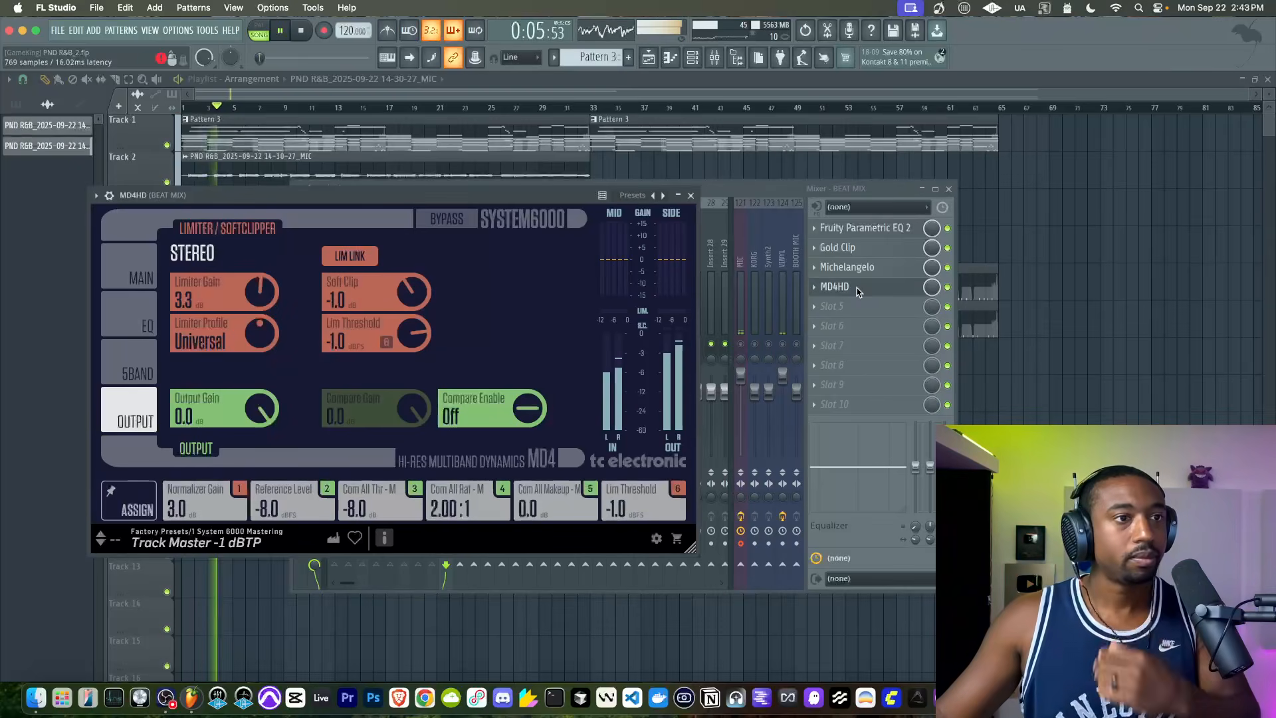
left_click(129, 269)
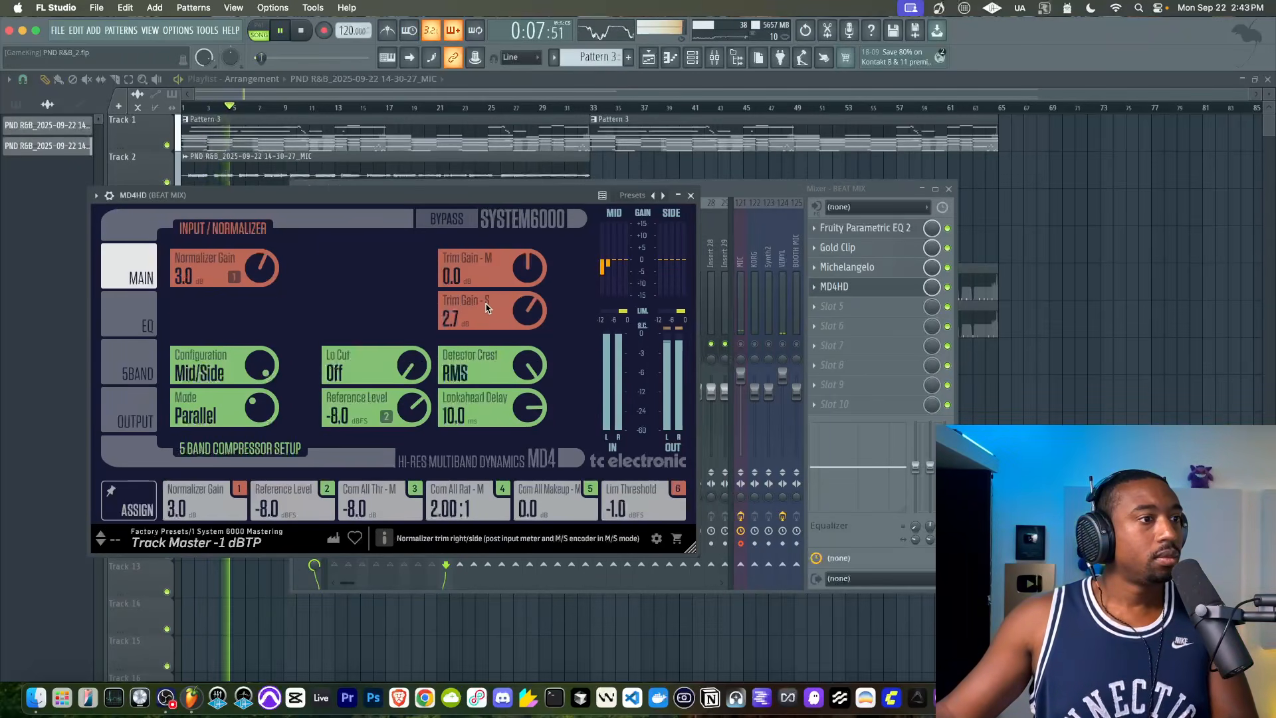
left_click(128, 369)
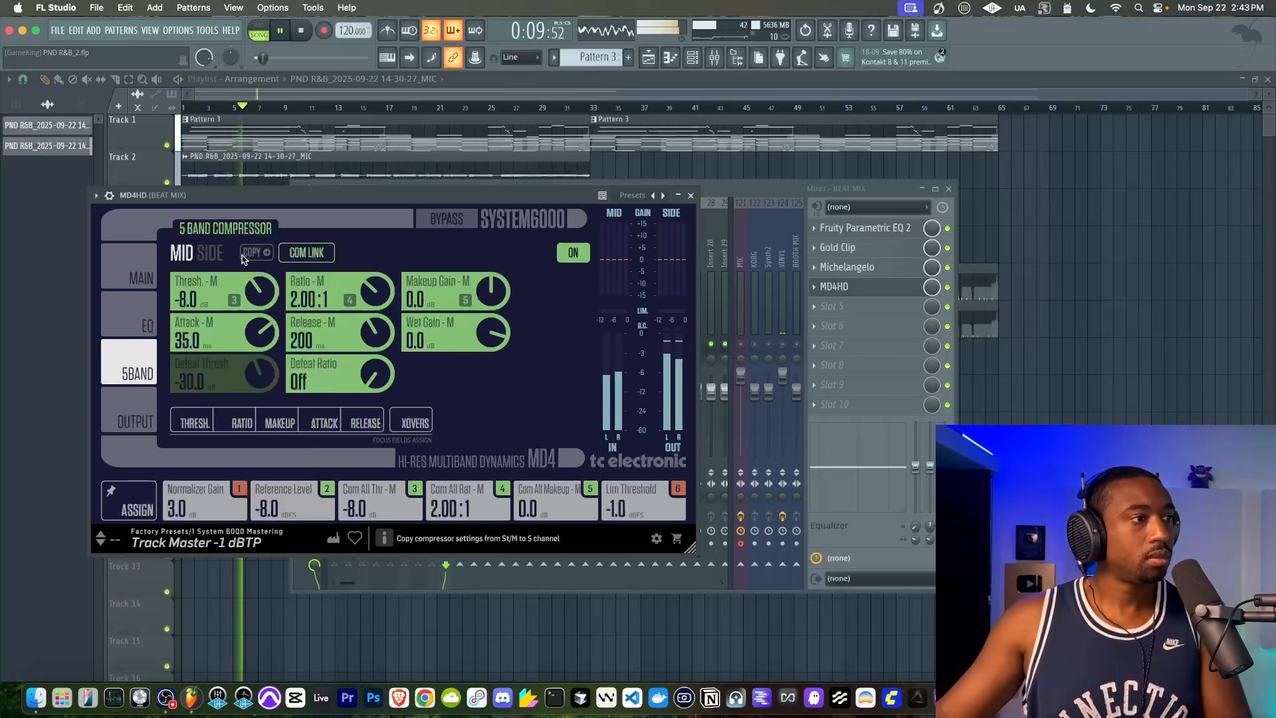
Compare MD4HD's side EQ off and on, then raise its HI2 shelf to 2.8 dB at 4.82 kHz.
left_click(142, 325)
left_click(208, 244)
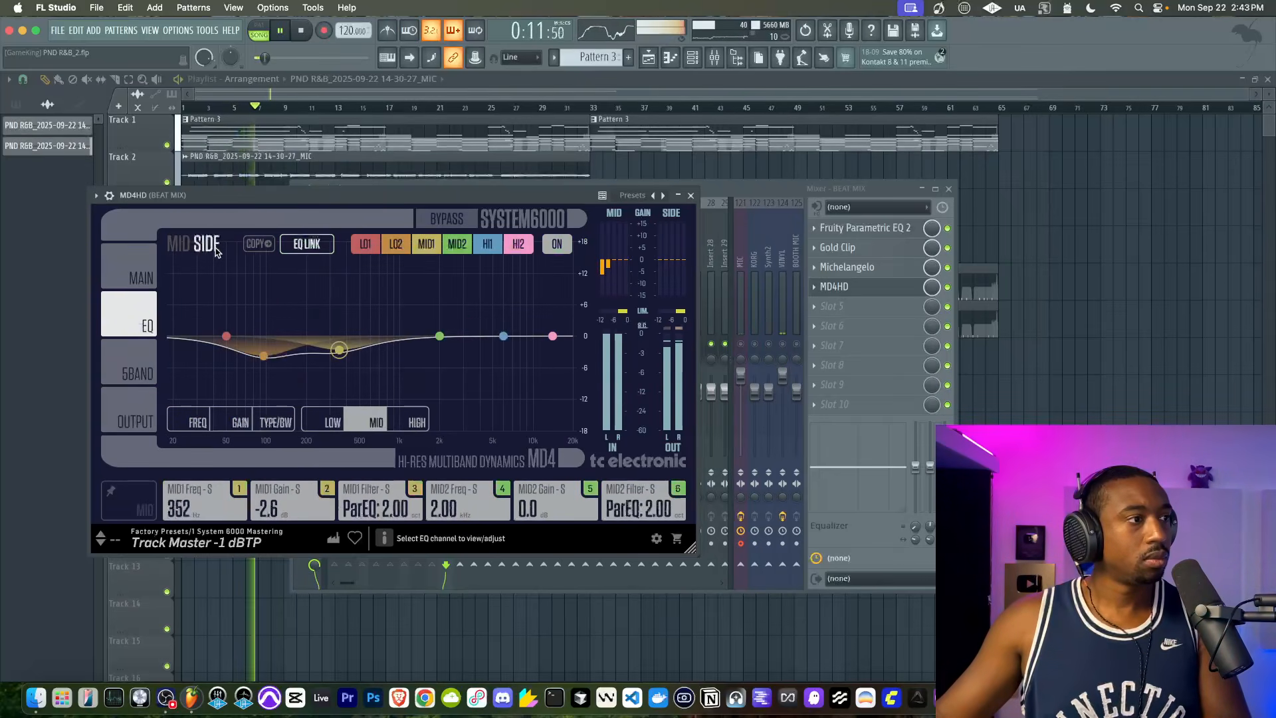
left_click(557, 244)
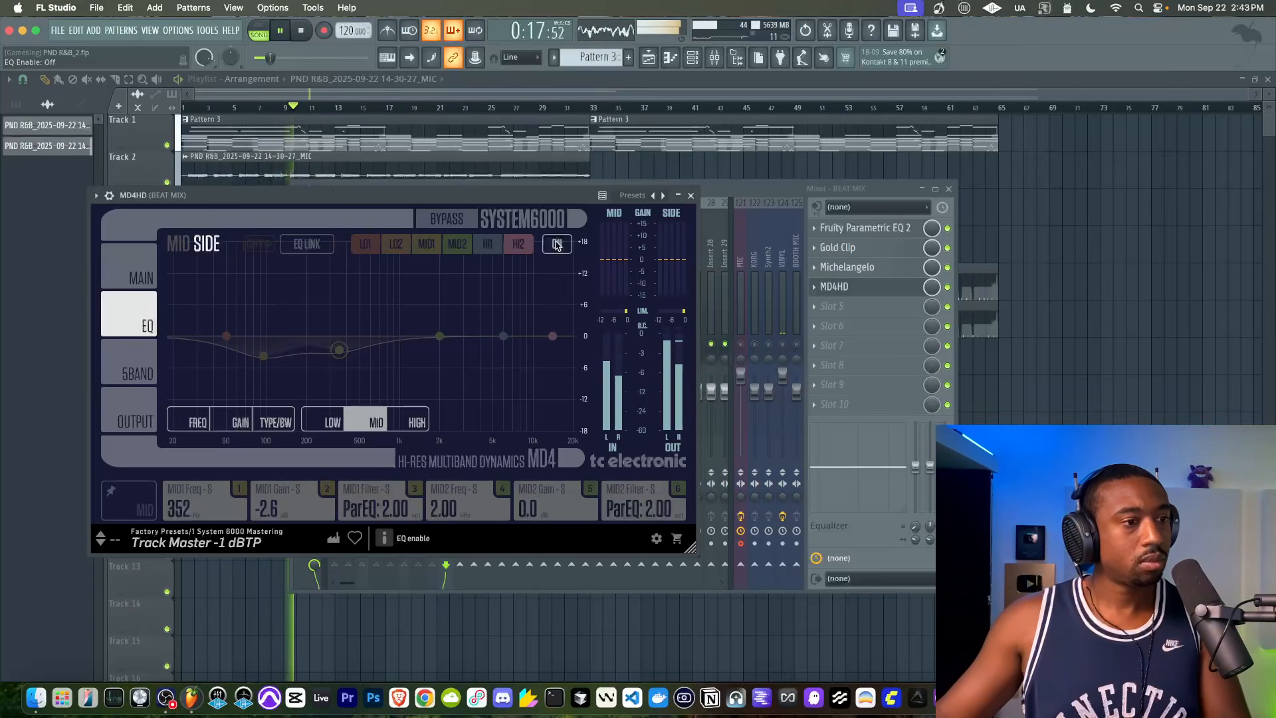
left_click(557, 245)
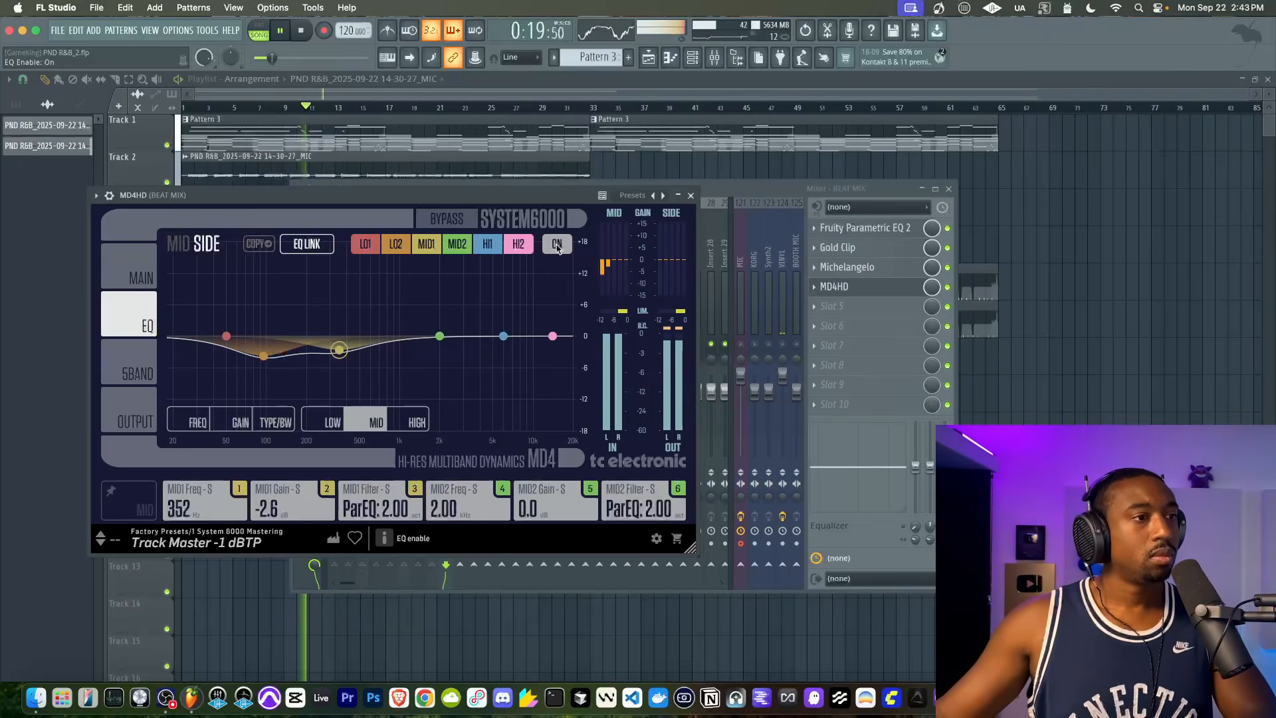
left_click_drag(553, 336, 489, 316)
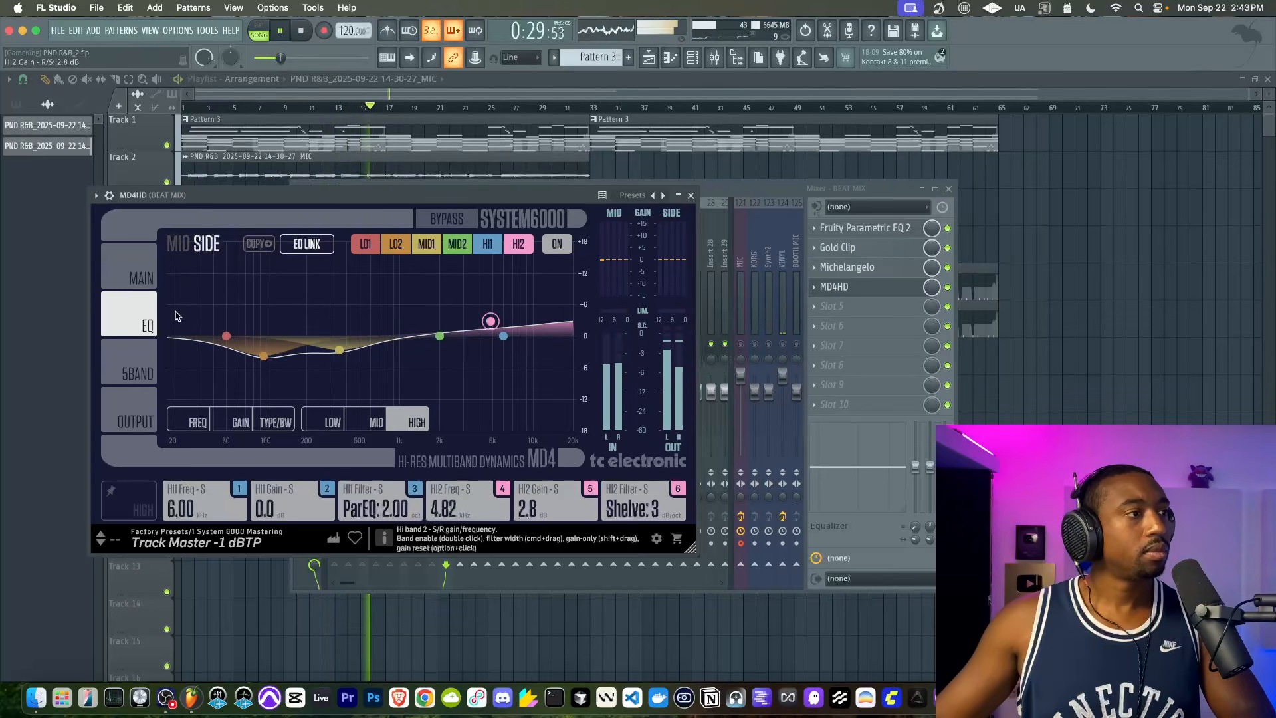
Shape MD4HD's mid EQ with a slight MID2 boost, a small MID1 dip and LO2 at 70 Hz with 2.2 dB gain.
left_click(178, 243)
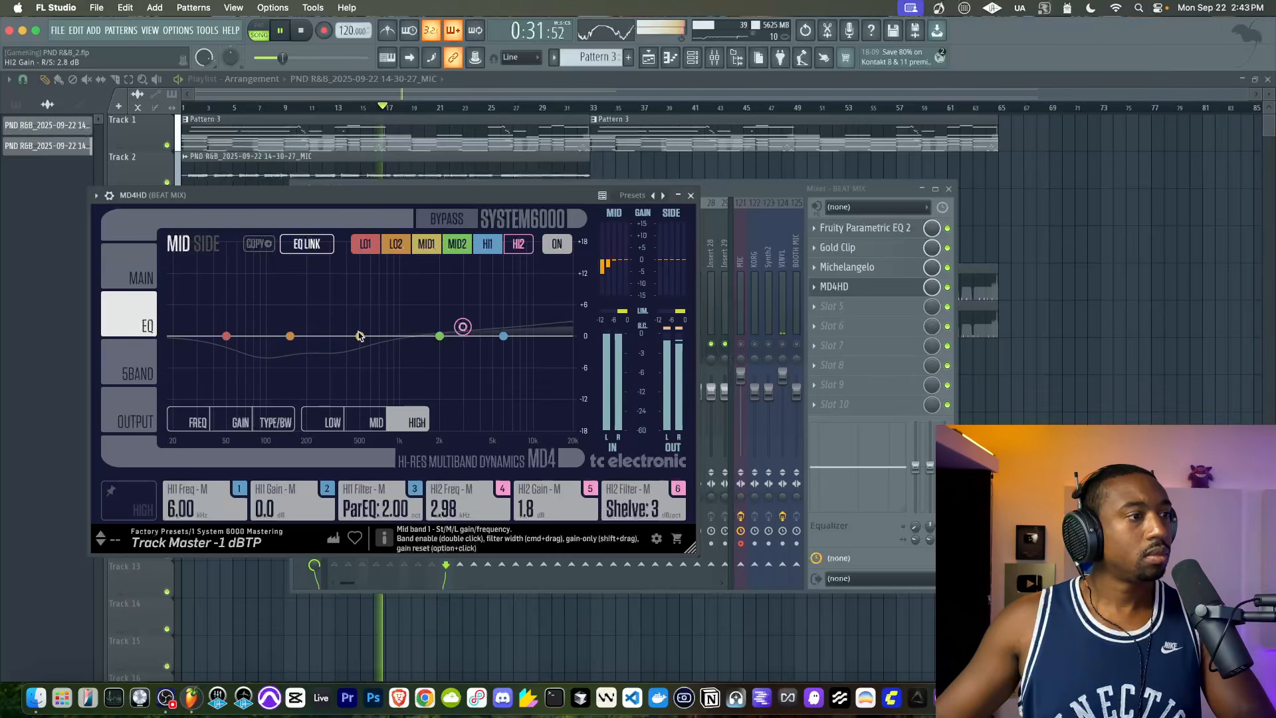
mouse_move(439, 340)
left_mouse_down()
mouse_move(435, 314)
mouse_move(469, 318)
mouse_move(444, 334)
left_mouse_up()
left_click_drag(363, 334, 260, 318)
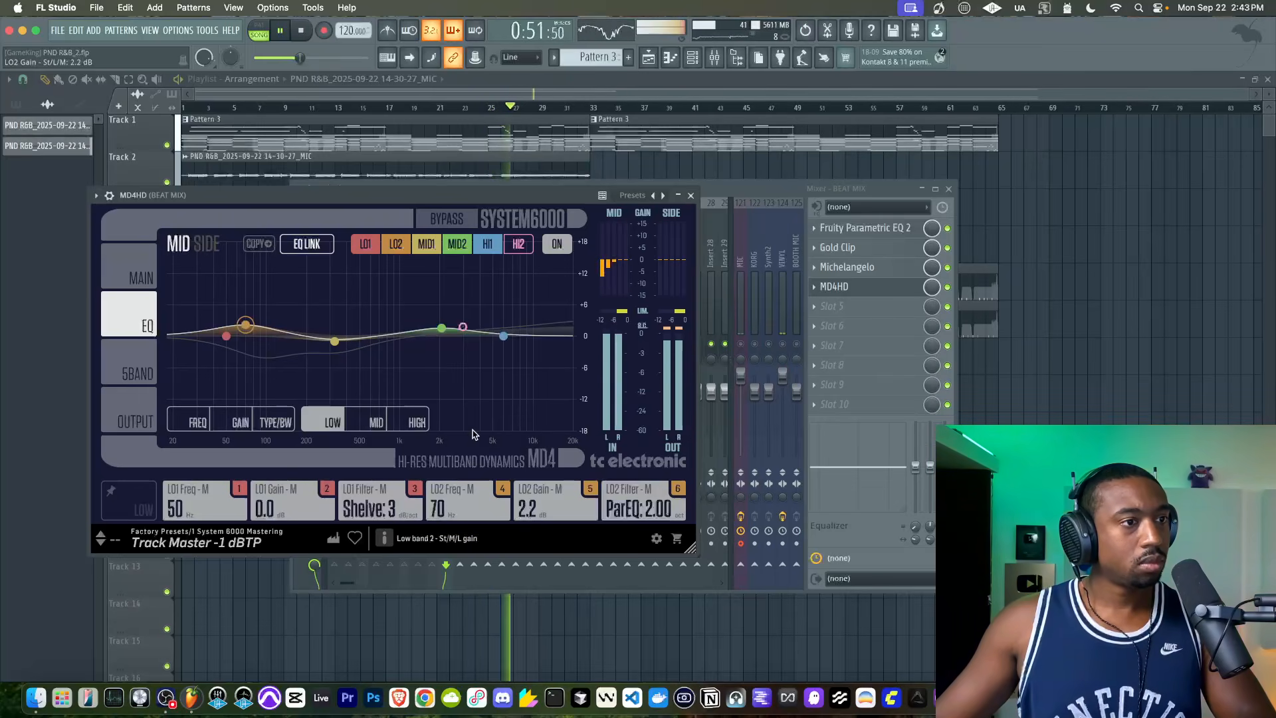
Set MD4HD's soft clip to -2.0 dB and limiter threshold to 0.0 dB, then close the plugin.
left_click(129, 407)
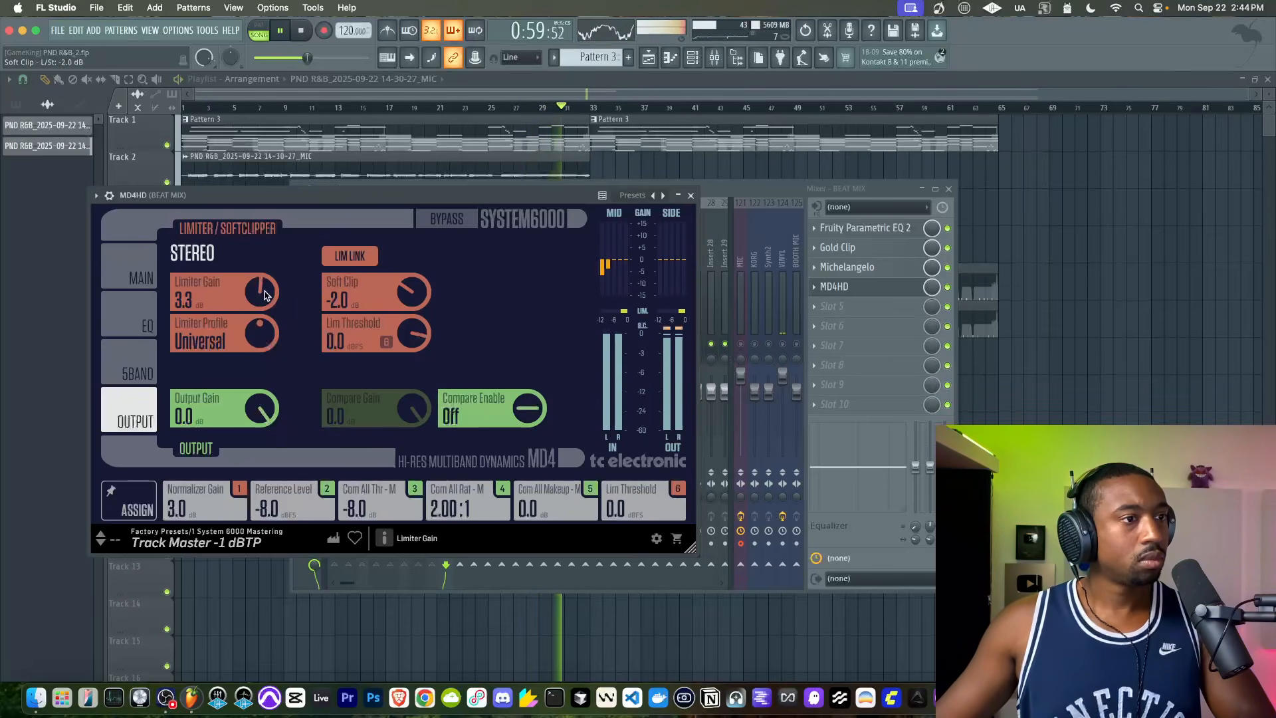
left_click(690, 195)
Add FabFilter Pro-L 2 in slot 9 of the MIC insert with 1.65 dB gain and the Allround style.
left_click(434, 282)
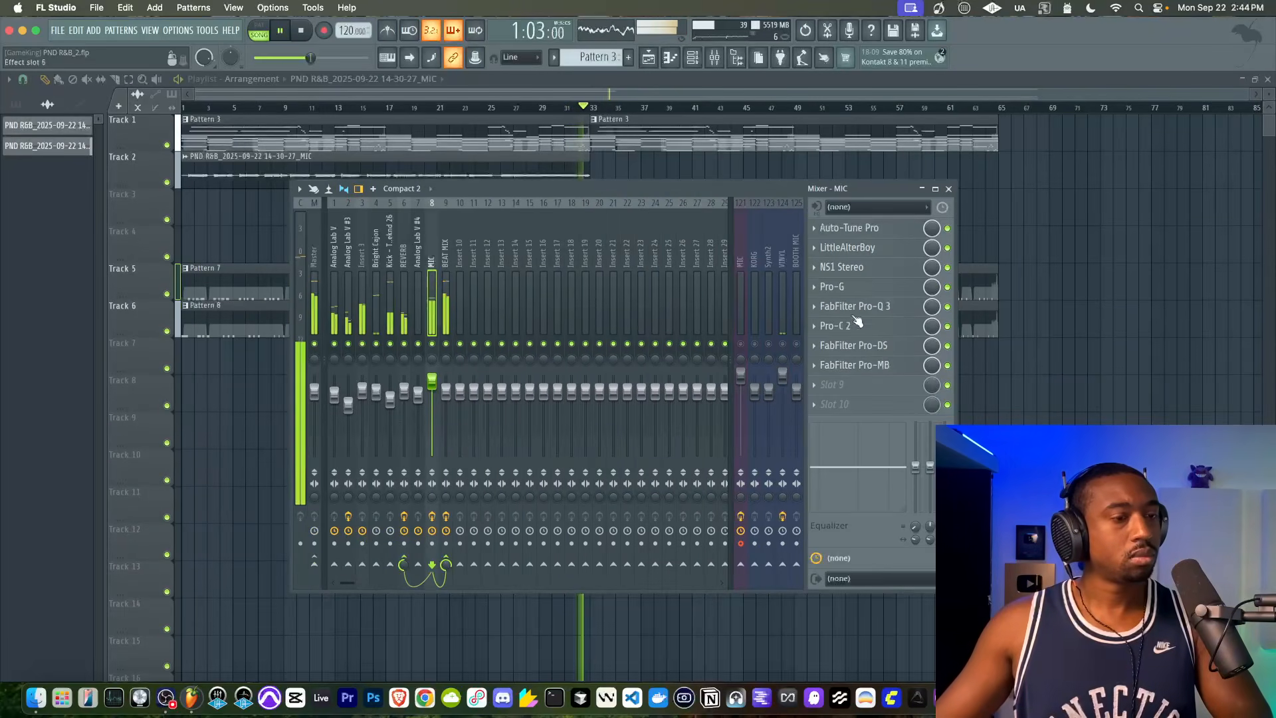
left_click(862, 396)
left_click(286, 315)
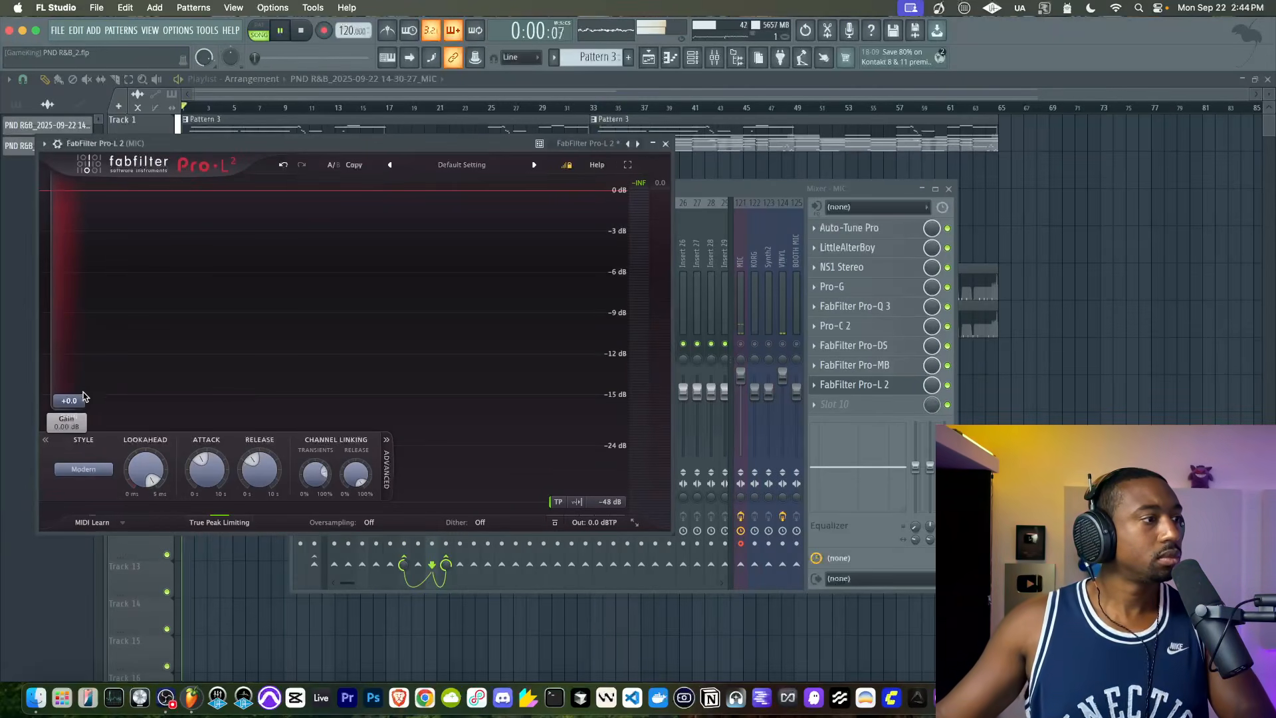
left_click_drag(72, 397, 72, 392)
left_click(83, 469)
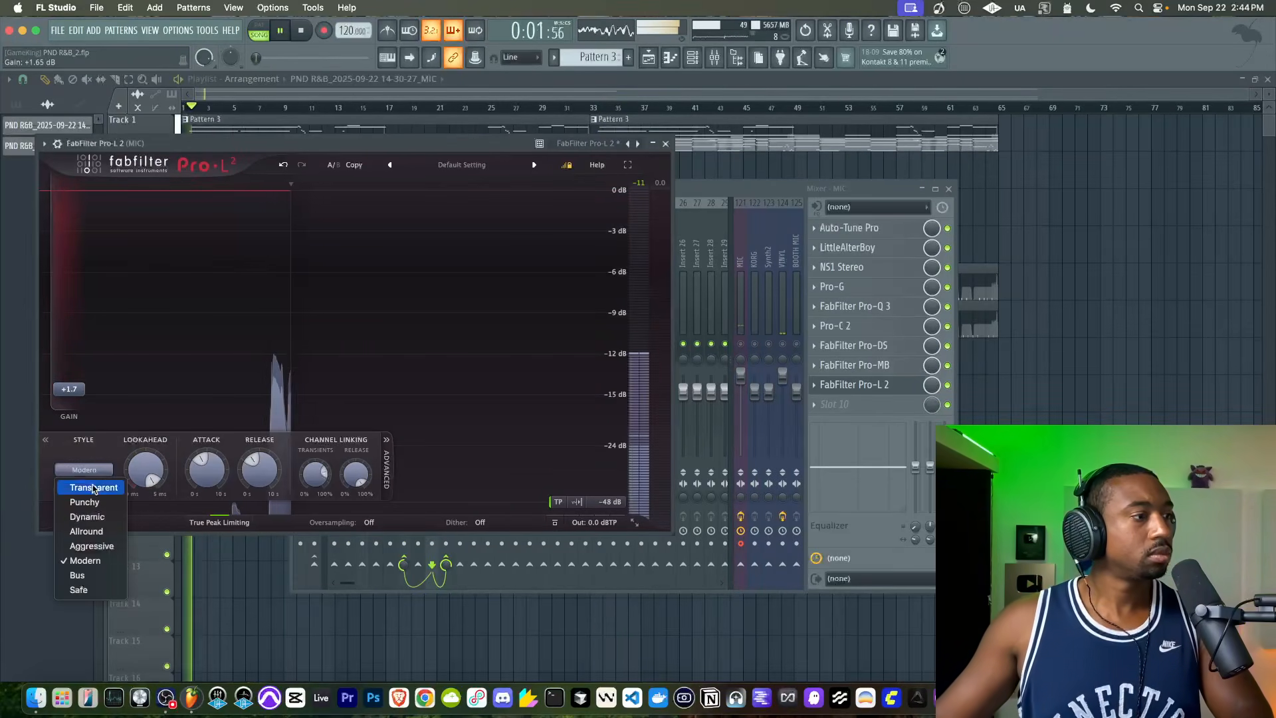
left_click(86, 529)
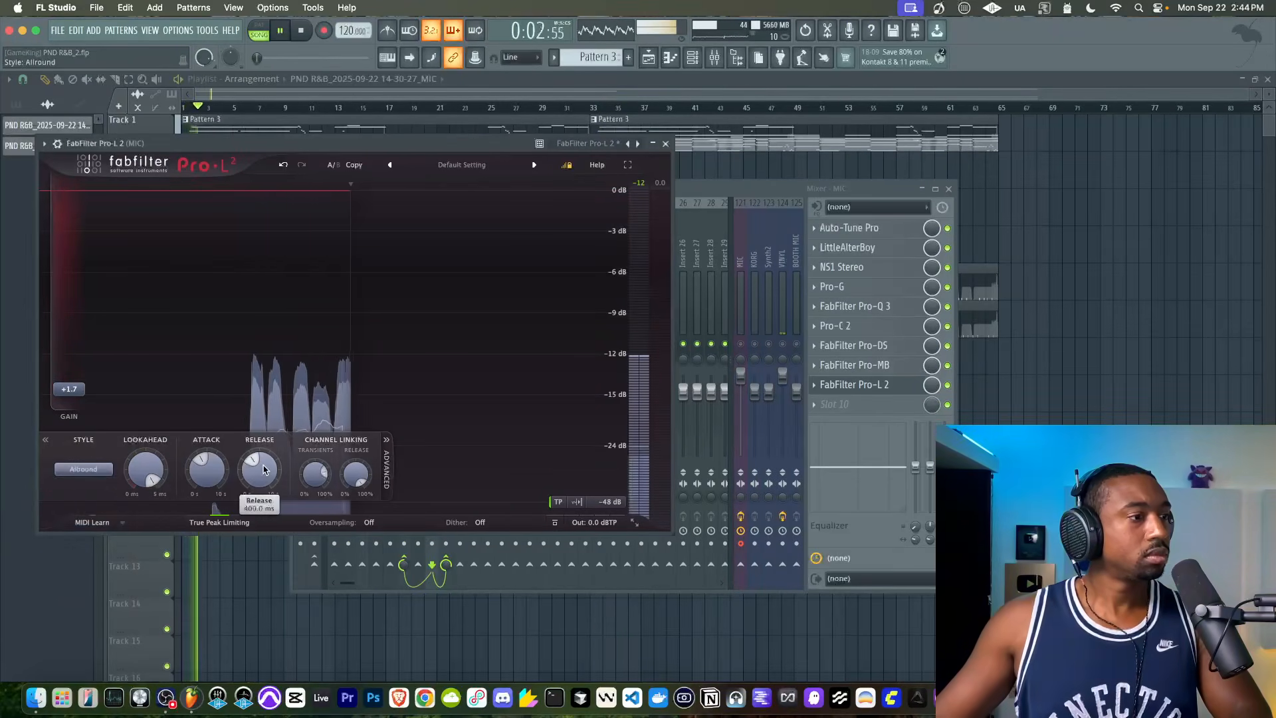
left_click(665, 143)
Check LittleAlterBoy on the MIC insert, lower the Pro-C 2 threshold to -26.28 dB and close the mixer.
left_click(864, 248)
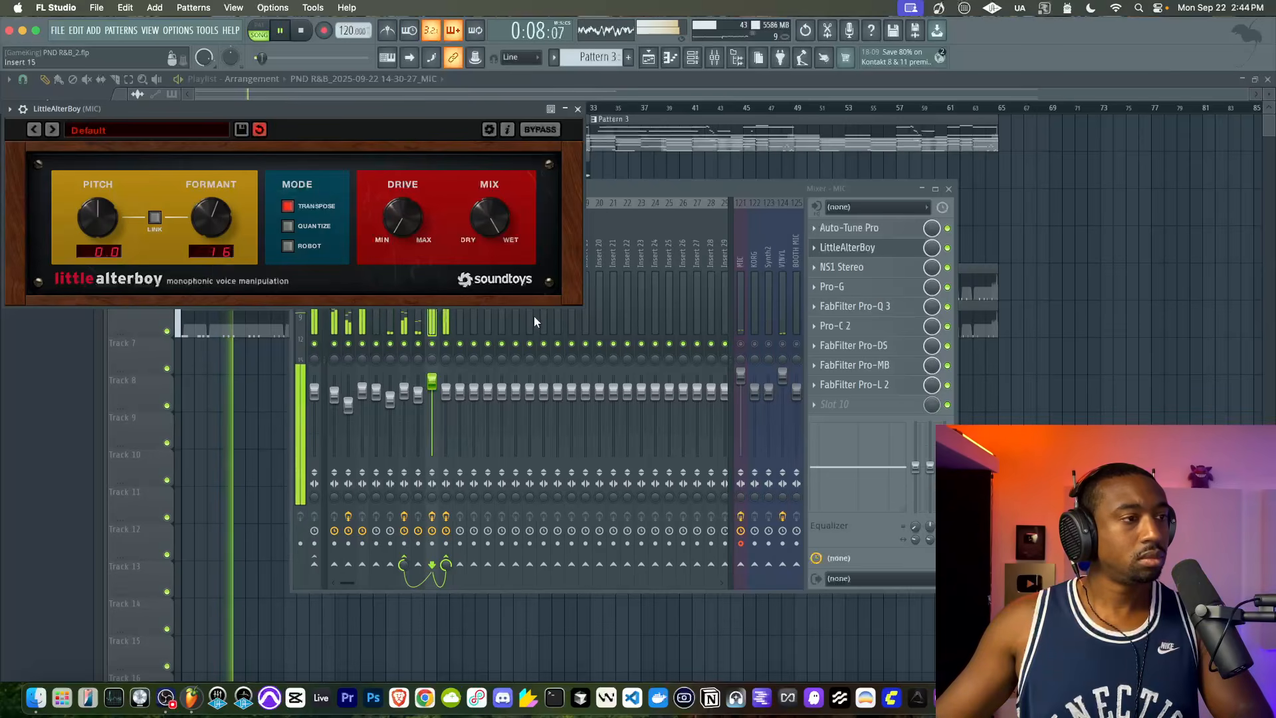
left_click(578, 109)
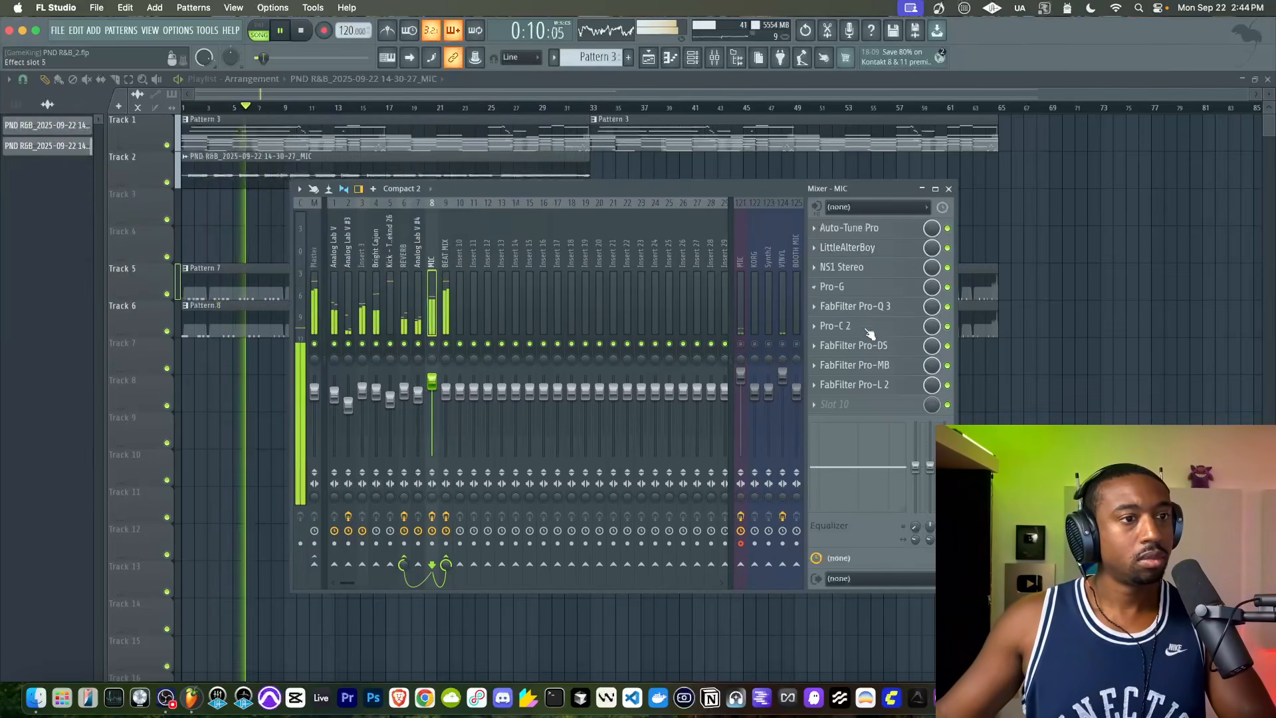
left_click(835, 325)
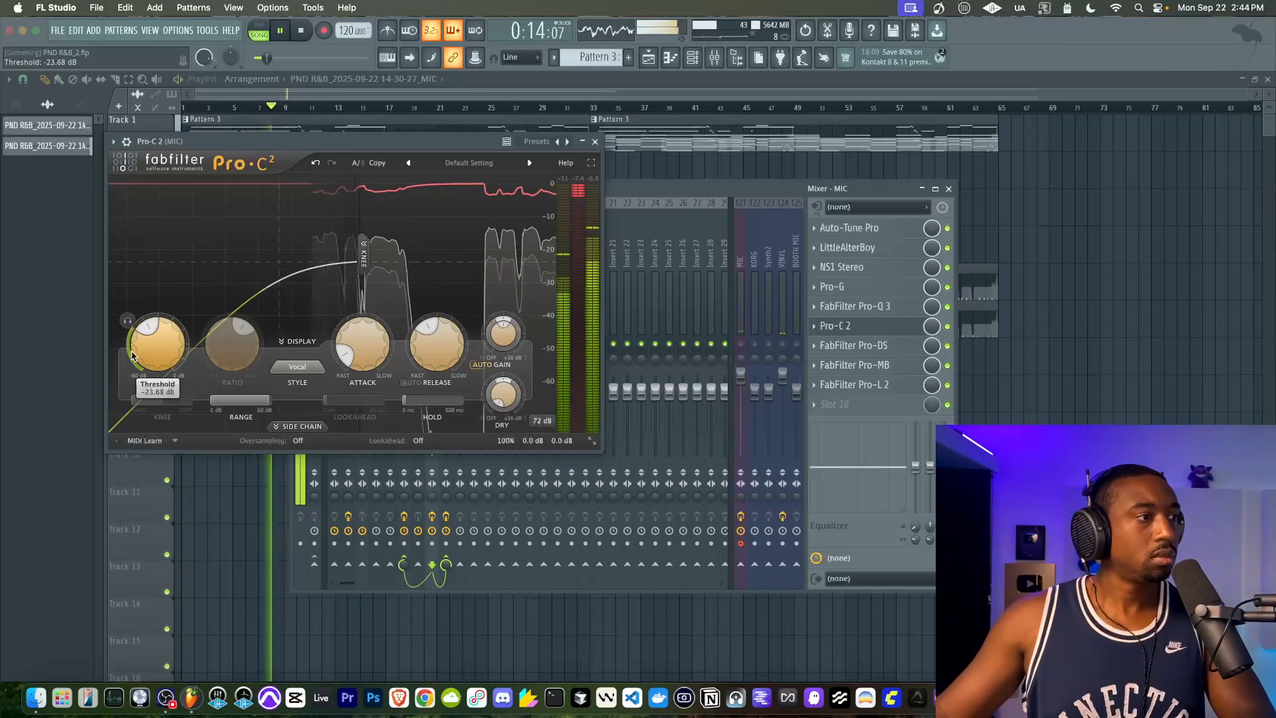
left_click_drag(171, 337, 128, 360)
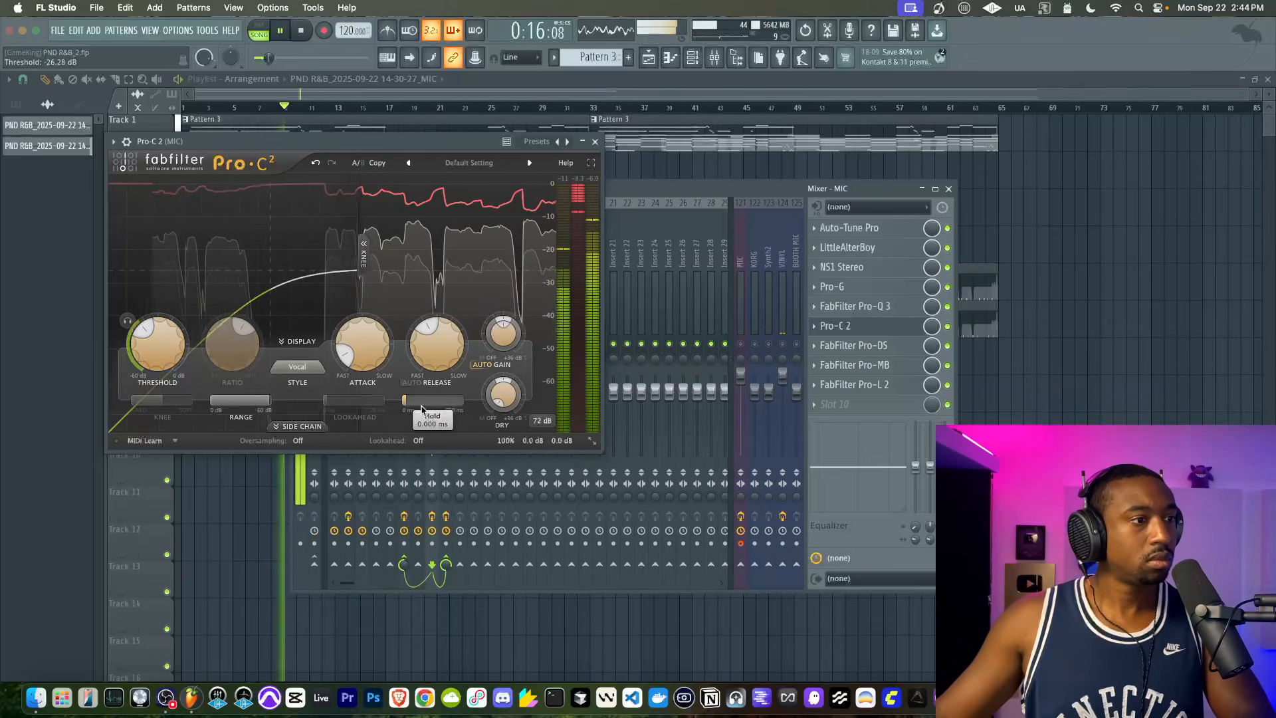
left_click(418, 440)
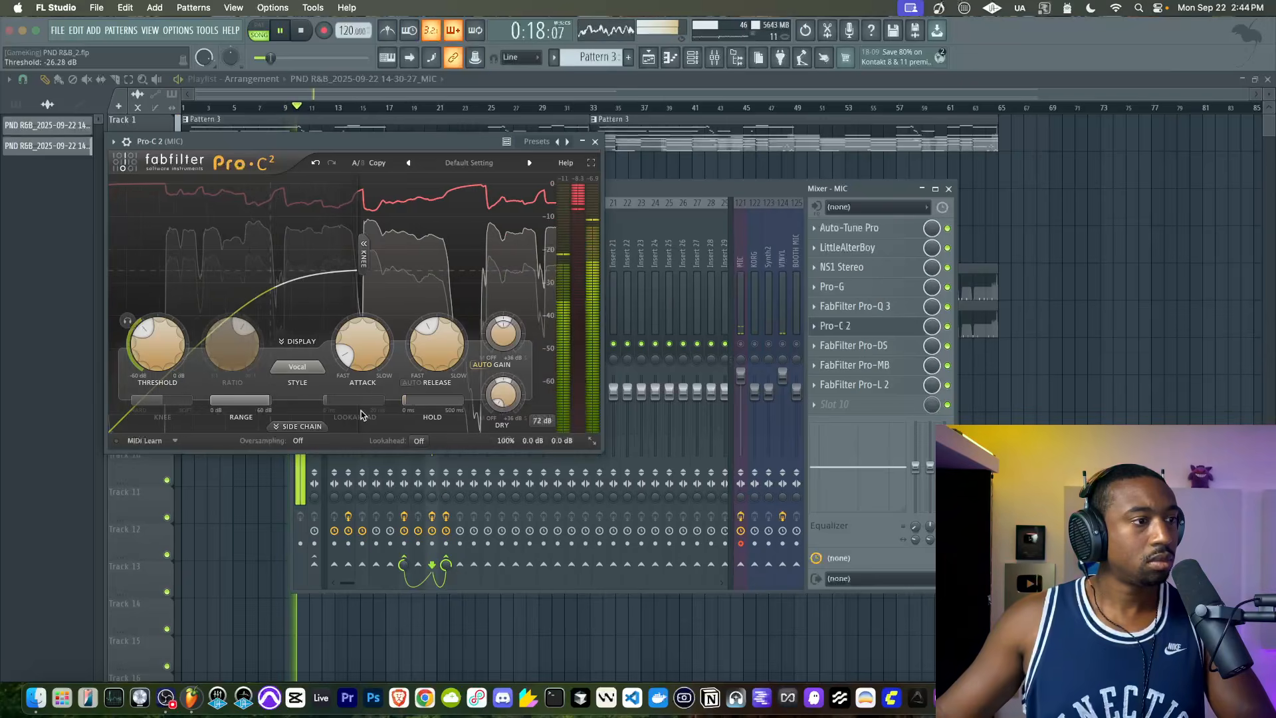
left_click(595, 142)
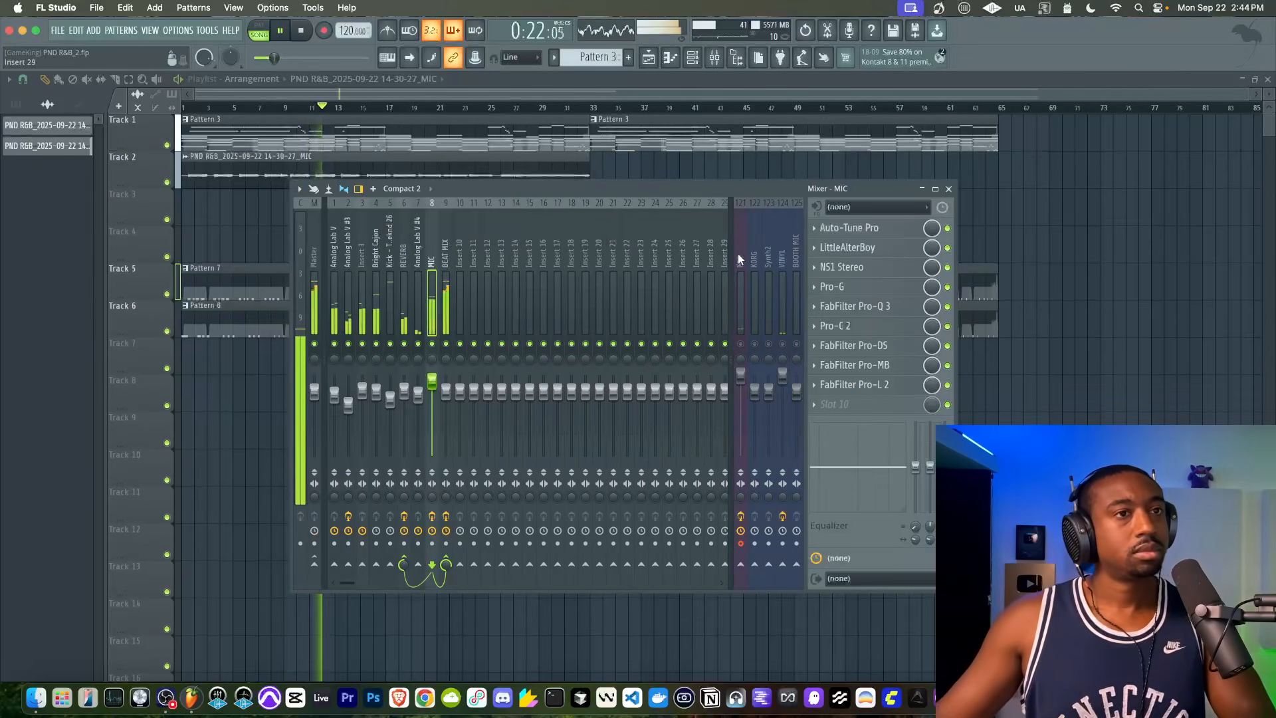
key("F9")
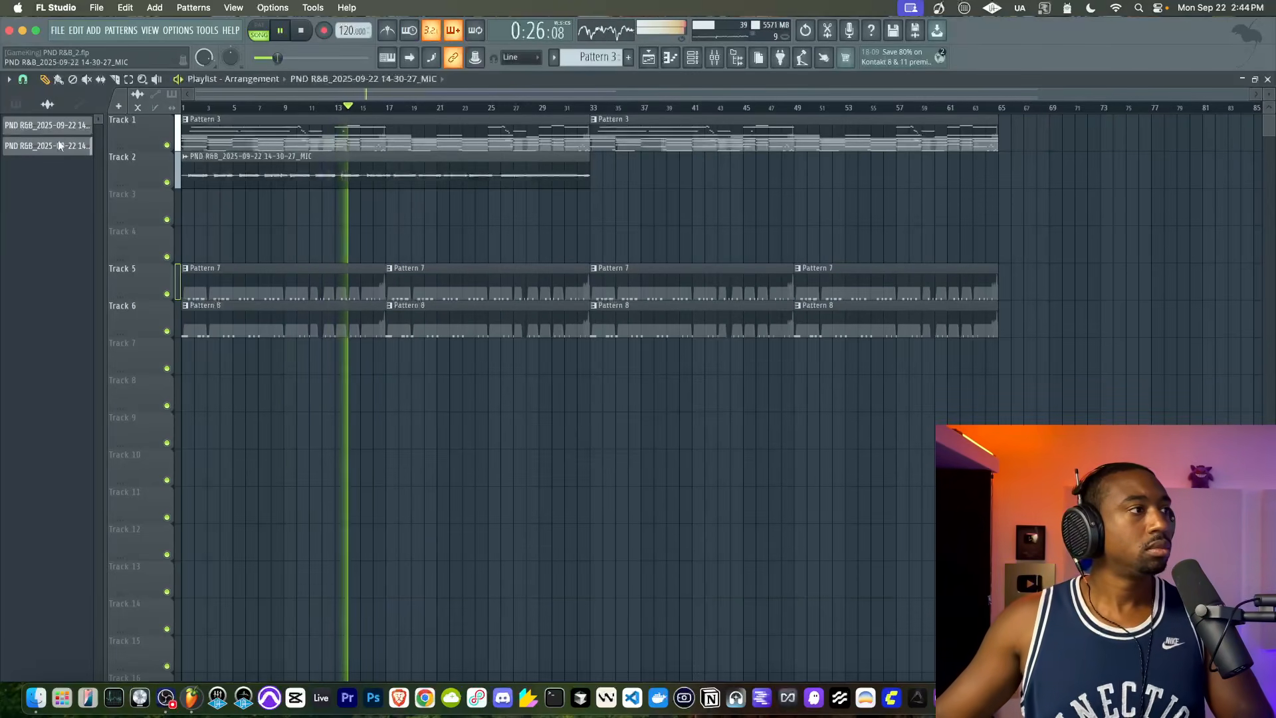
Recolor Patterns 1 to 9 in the picker with a gradient from red to orange.
left_click(16, 104)
left_click(34, 121)
left_click(51, 213, "shift")
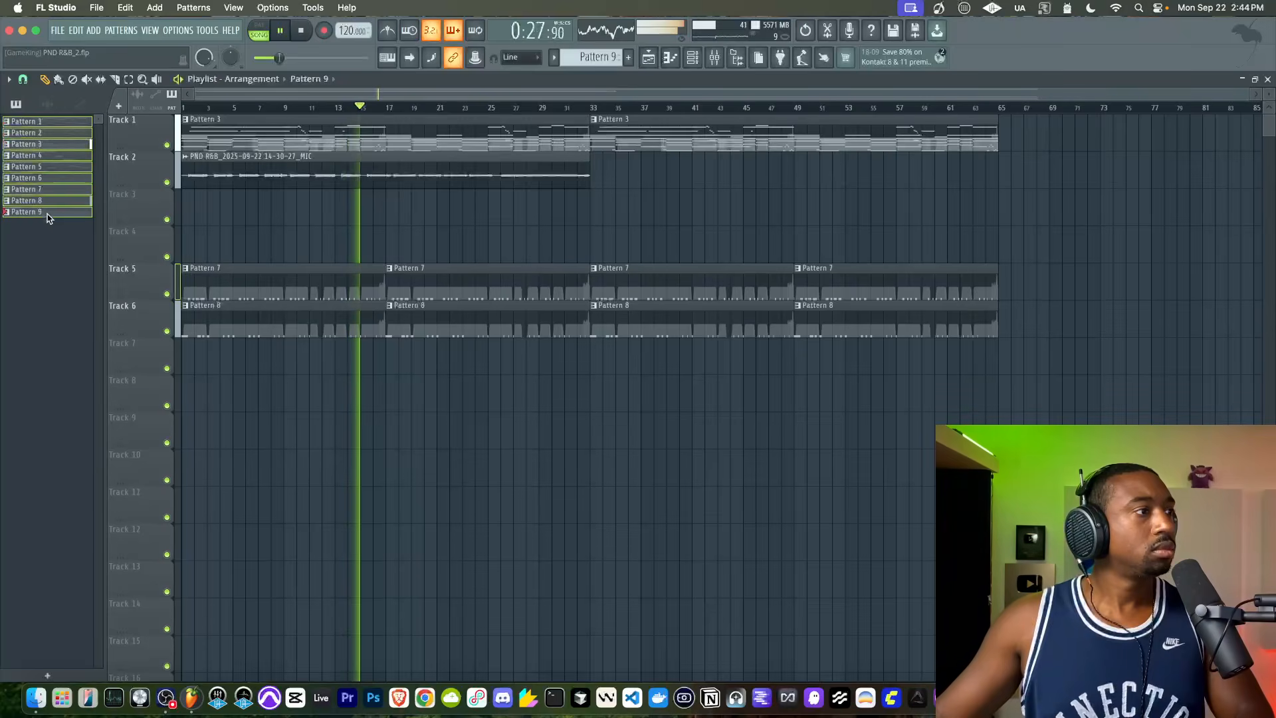
right_click(51, 212)
left_click(81, 266)
left_click(160, 273)
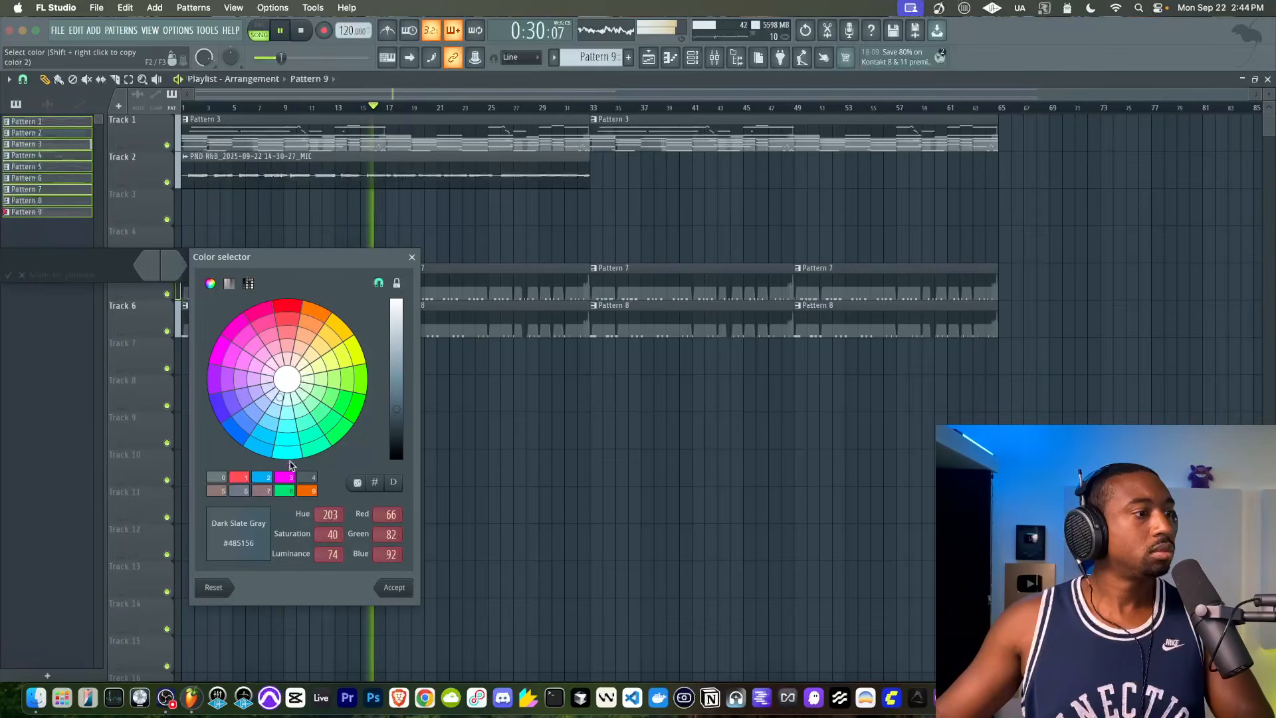
left_click(246, 477)
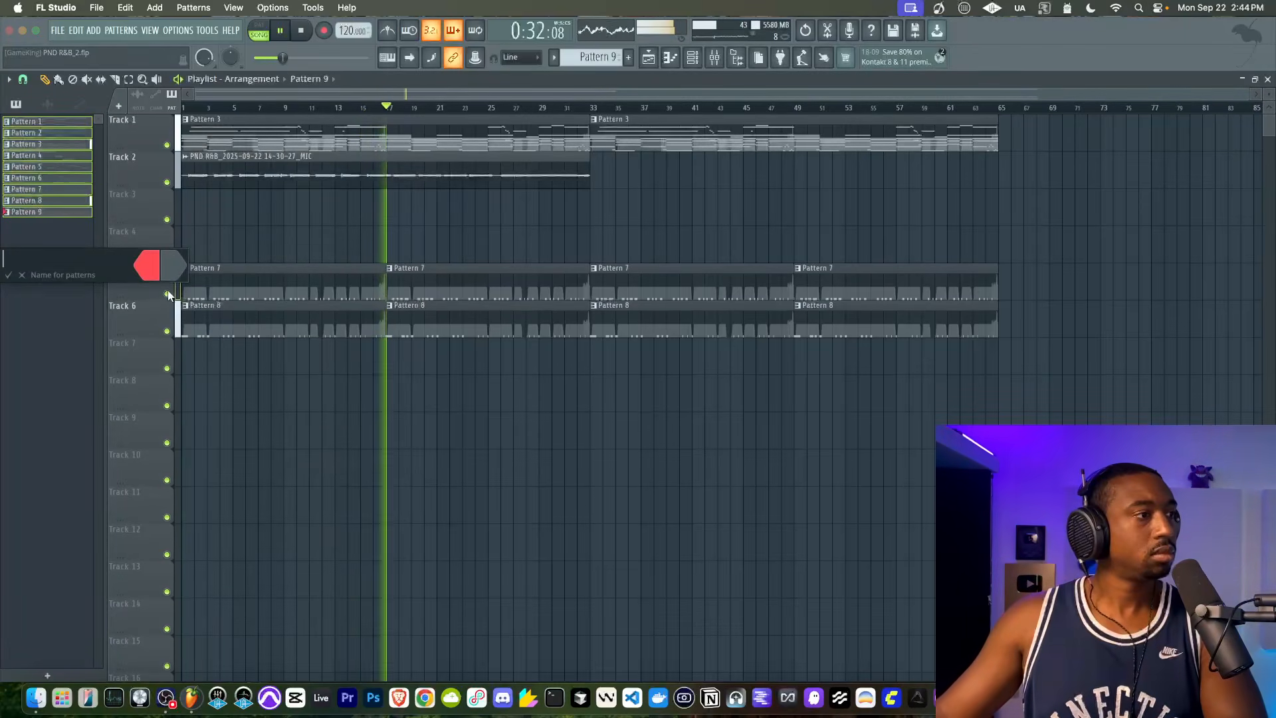
right_click(304, 488)
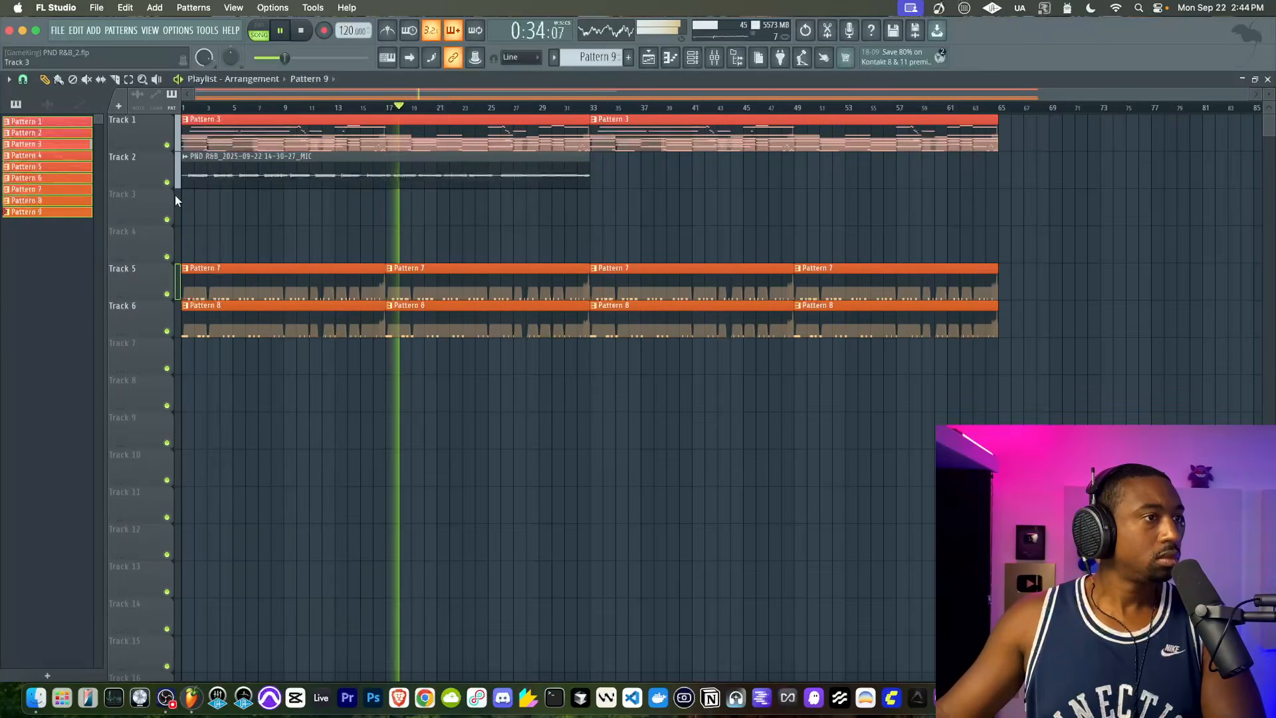
Recolor both recorded MIC audio clips in the picker orange, using the same orange for both gradient ends.
left_click(51, 106)
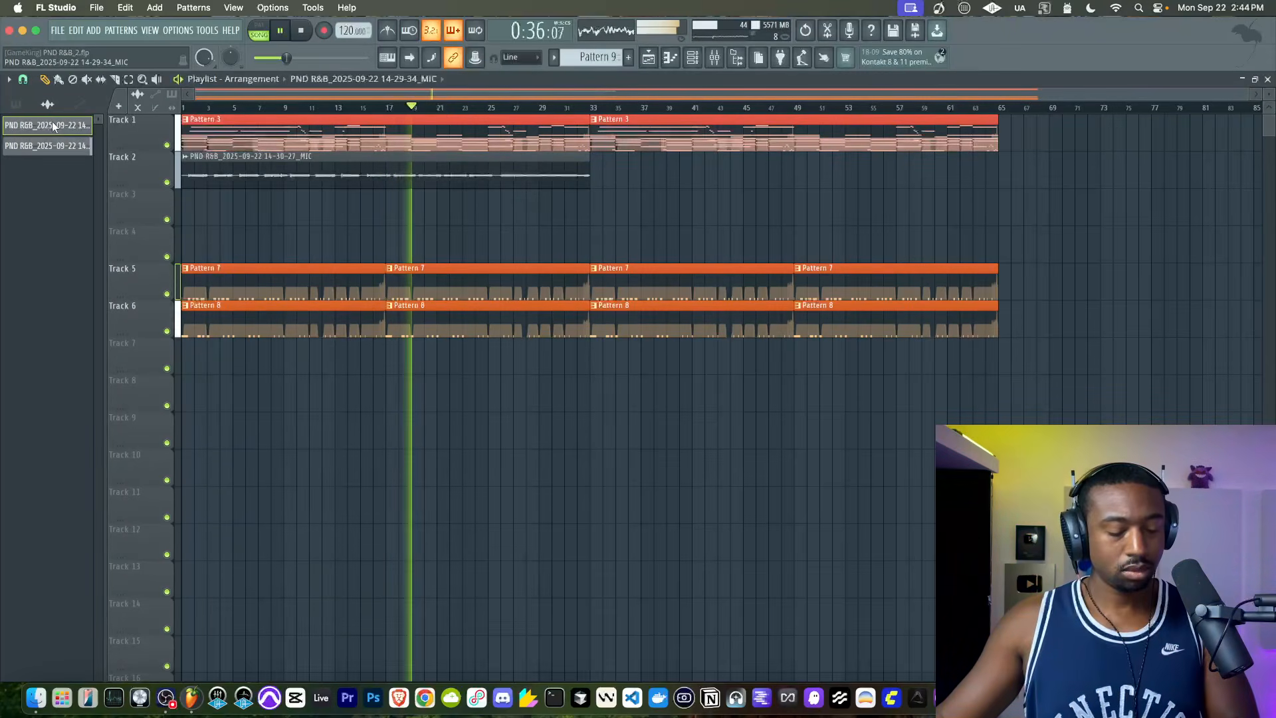
right_click(53, 145)
left_click(96, 195)
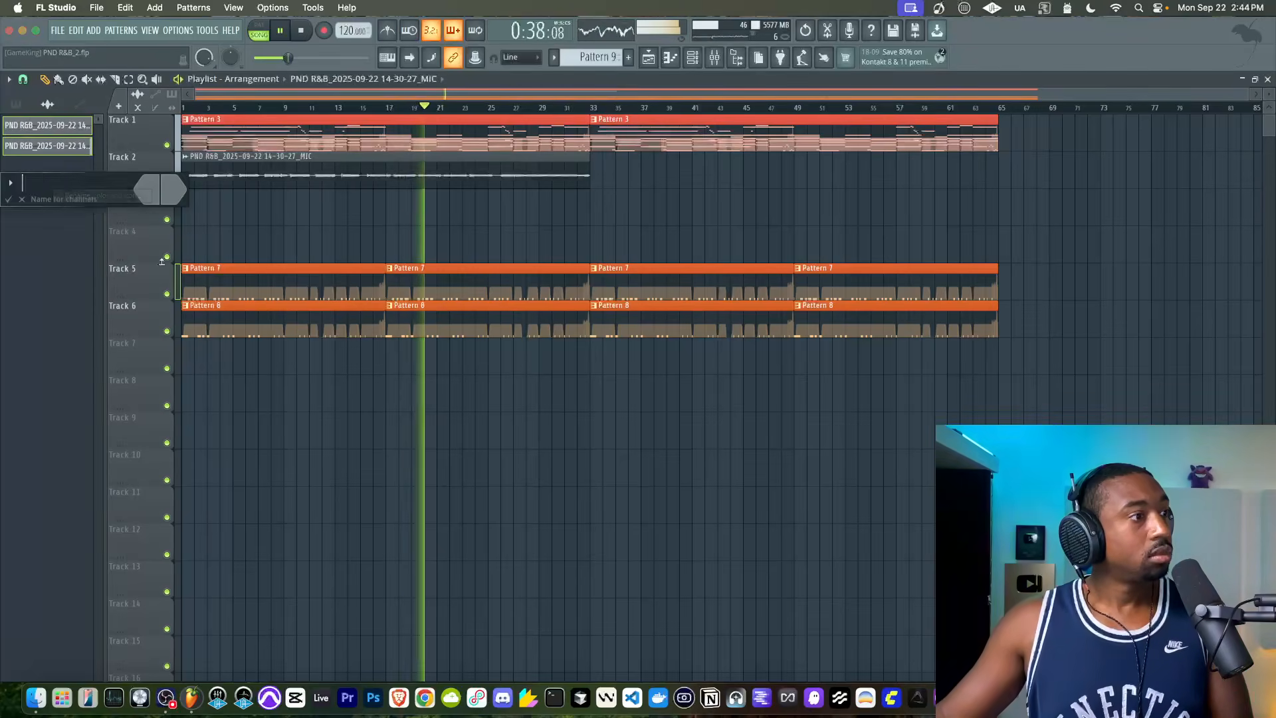
left_click(152, 190)
left_click(242, 403)
left_click(242, 403)
left_click(173, 191)
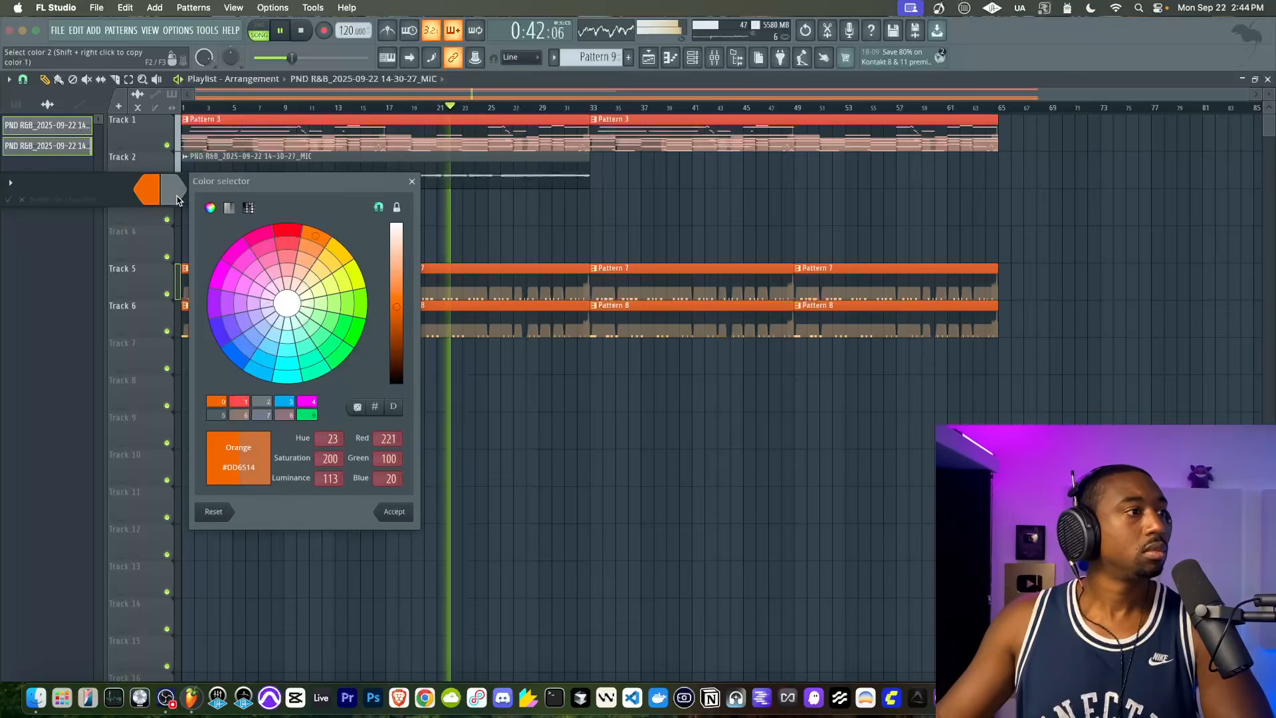
double_click(241, 402)
key("Return")
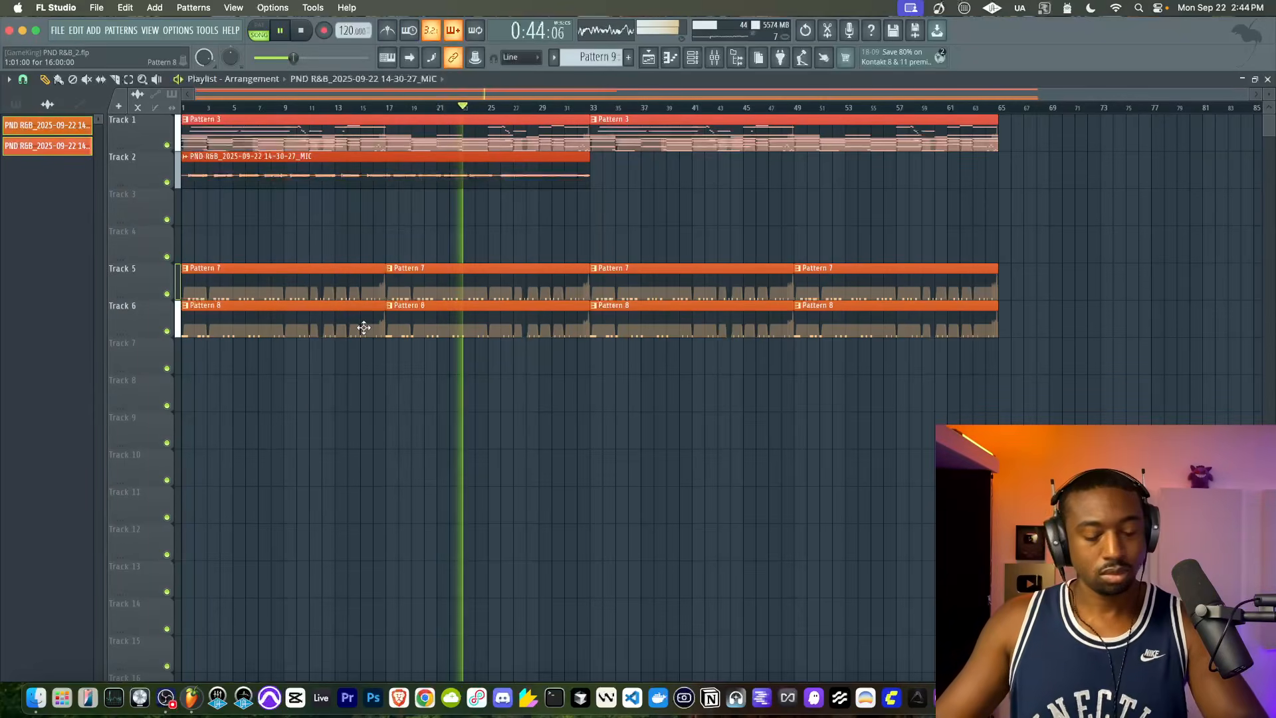
Show the browser and expand Packs, Legacy and Drums to look through the drum folders.
left_click(736, 59)
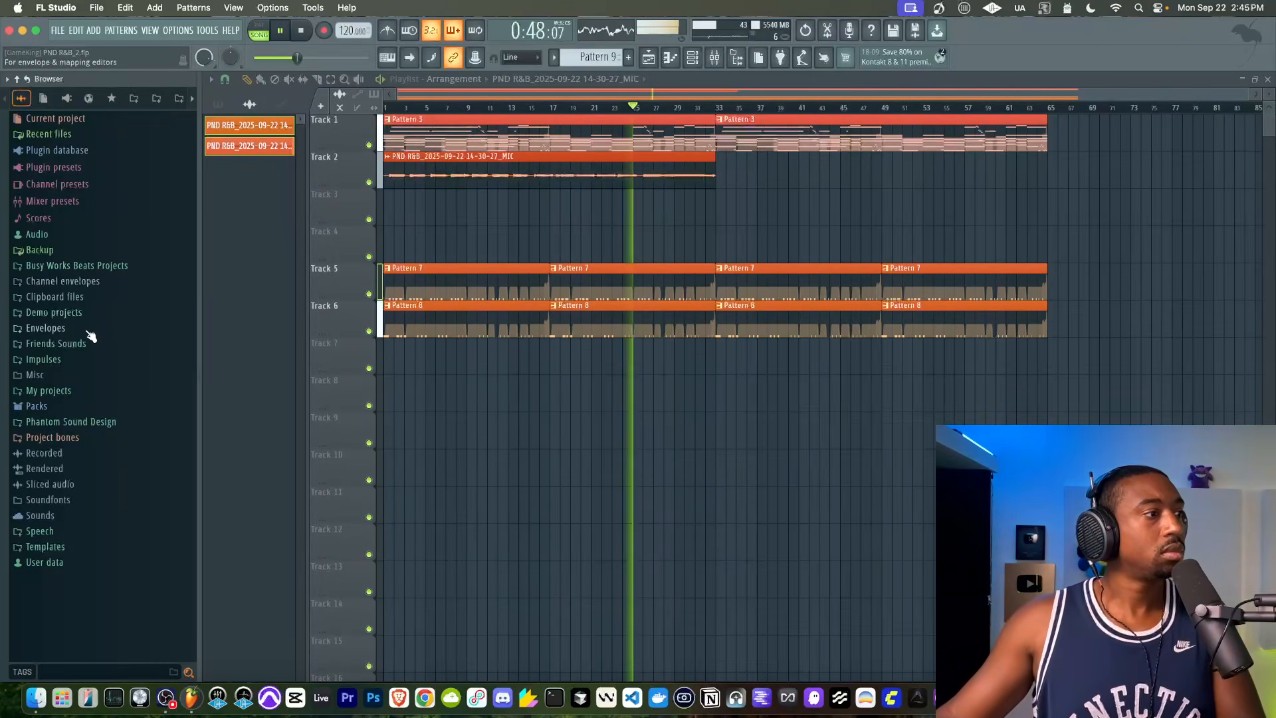
left_click(68, 406)
left_click(53, 349)
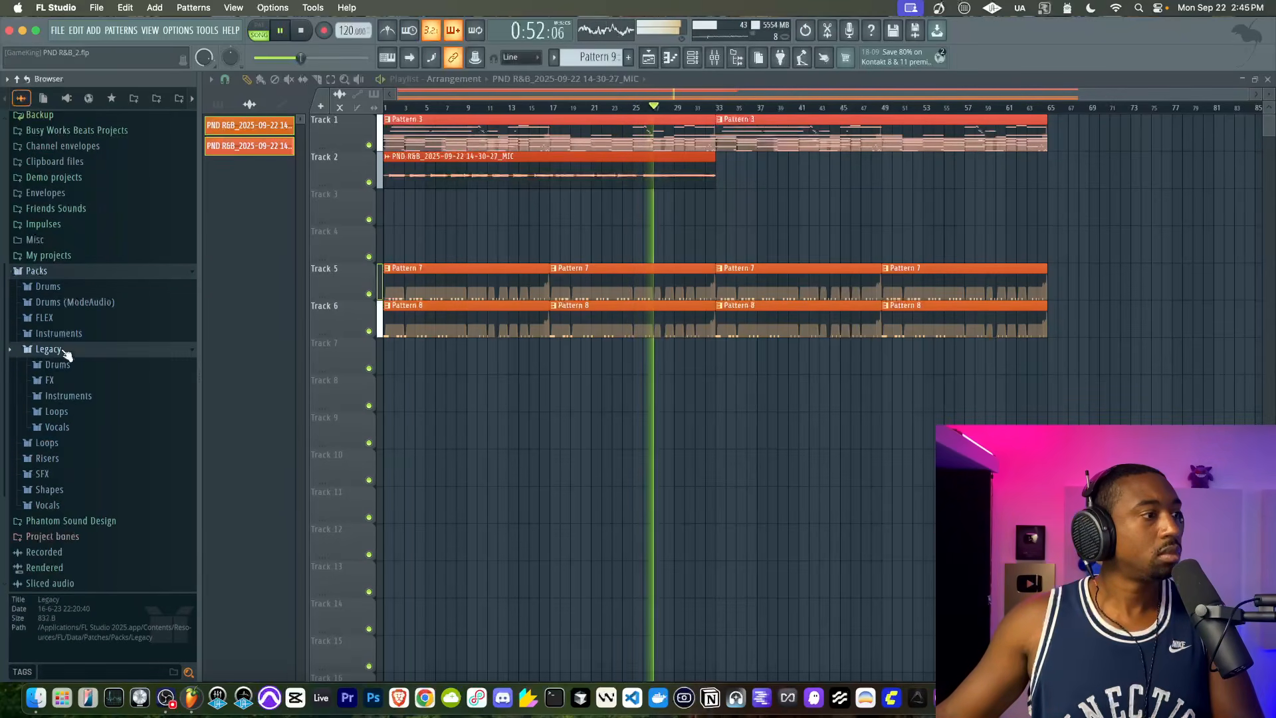
left_click(70, 367)
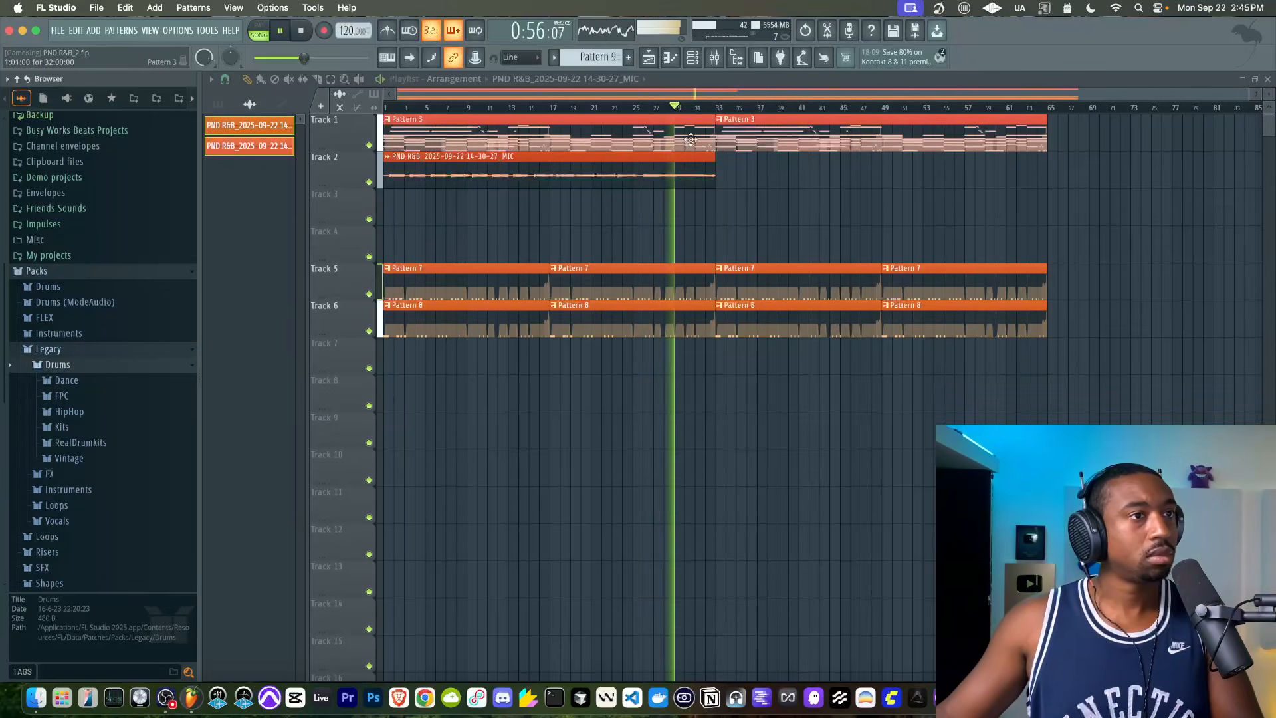
Make the second Pattern 3 clip on Track 1, starting at bar 33, a unique pattern.
left_click(692, 58)
left_click(663, 416)
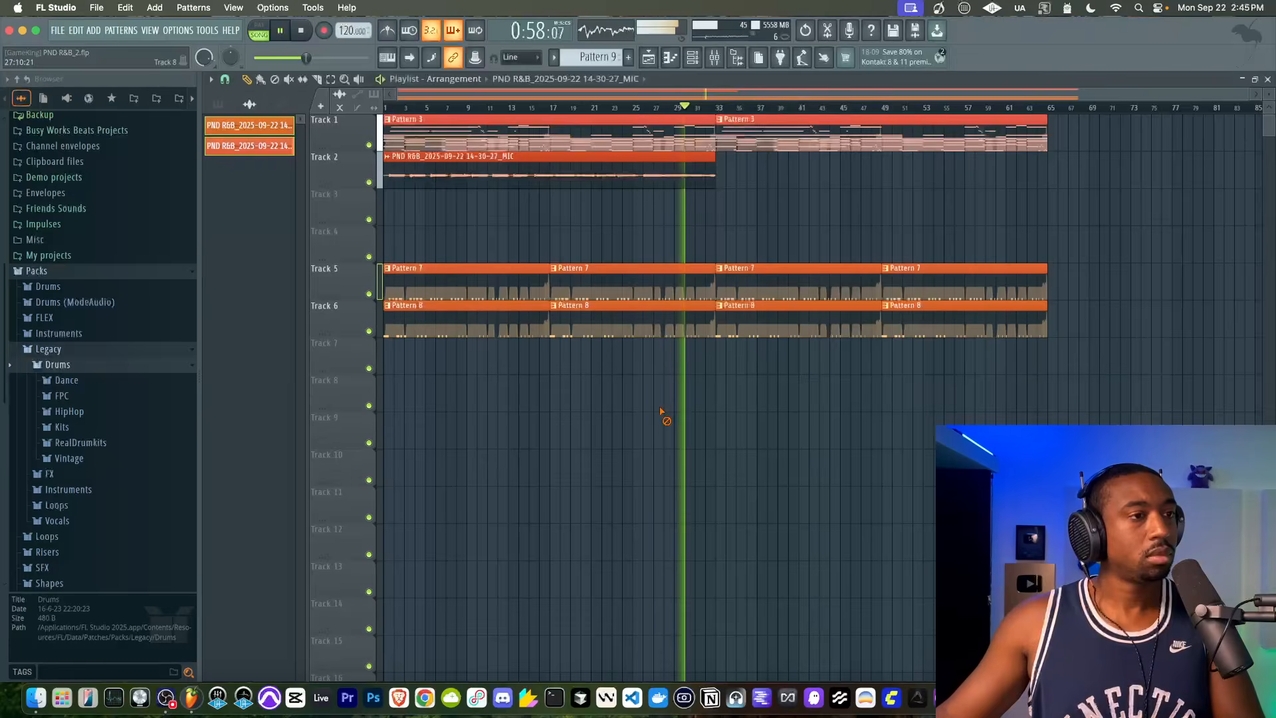
left_click(721, 120)
left_click(751, 250)
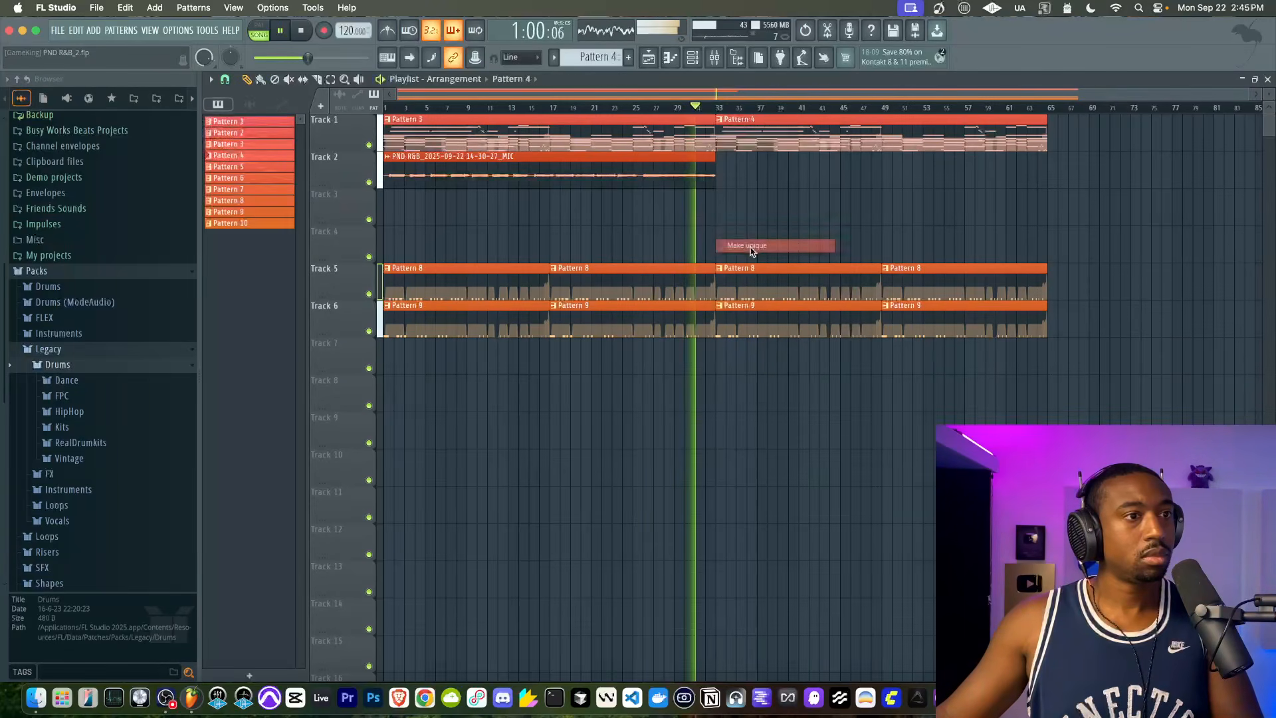
Cut all Analog Lab V #2 notes from Pattern 4 in the channel rack.
left_click(691, 58)
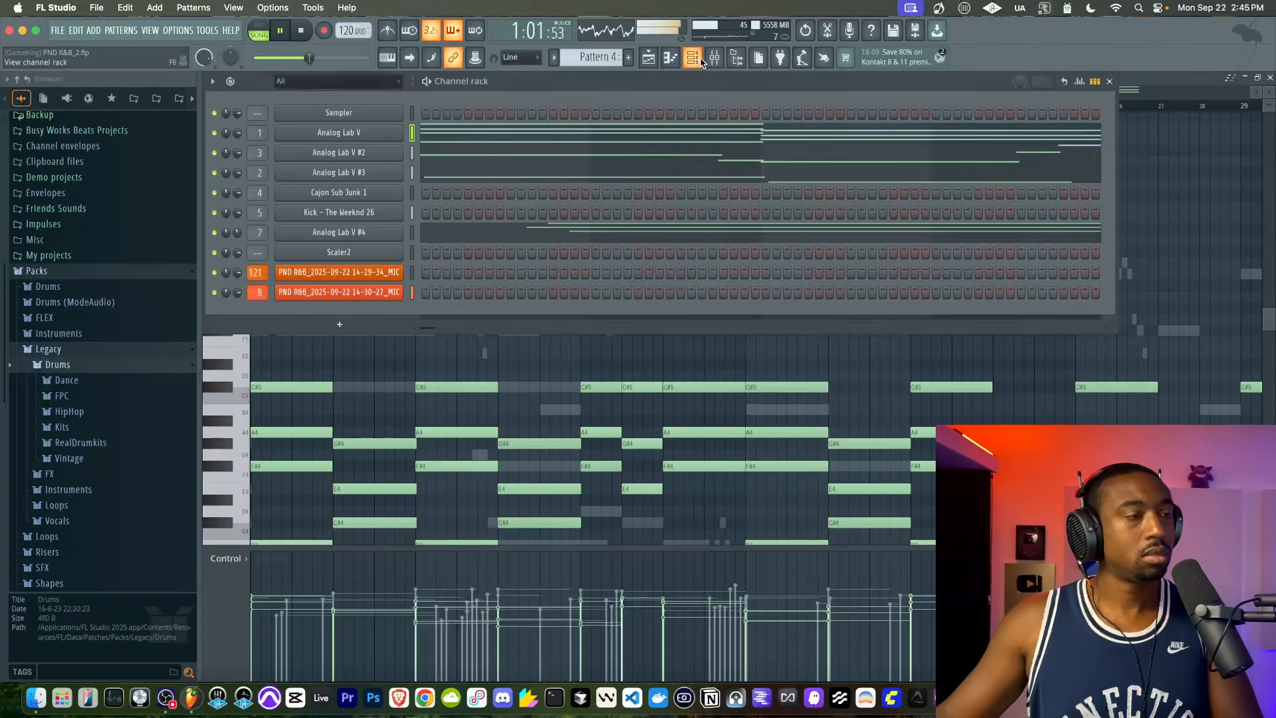
left_click(410, 150)
key("super+x")
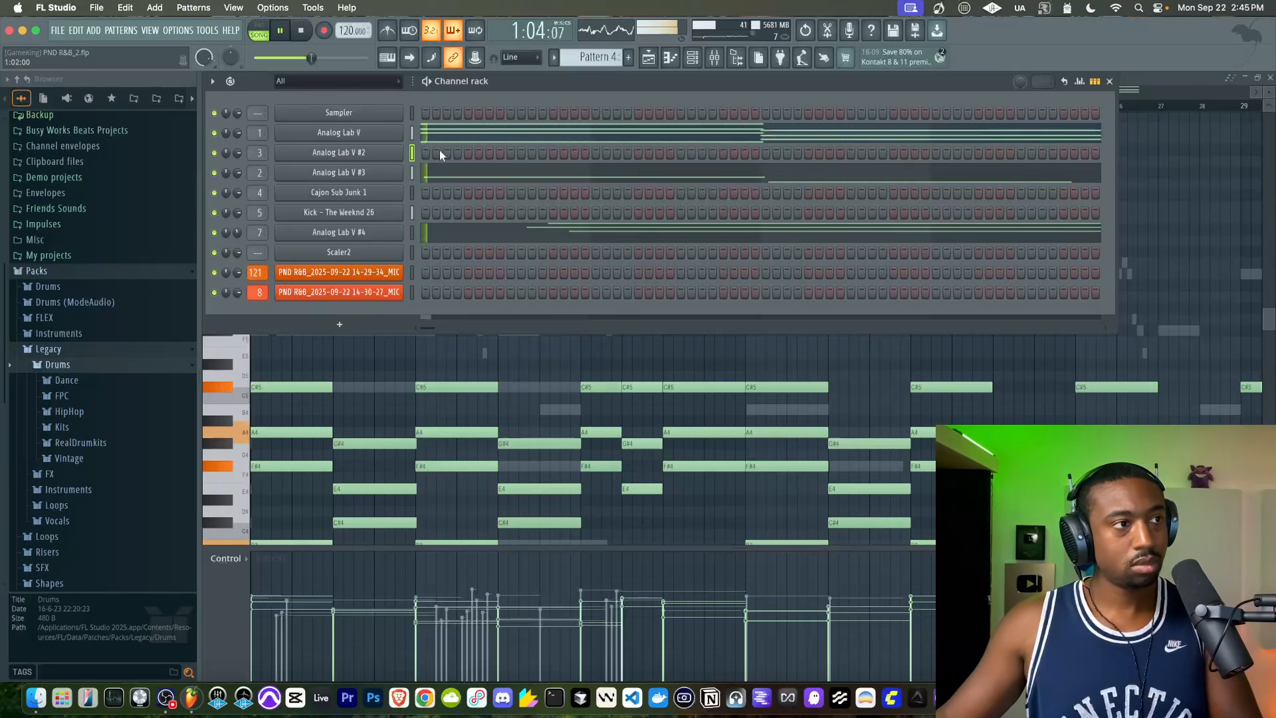
Examine Pattern 4's Analog Lab V notes in the piano roll during playback and stop it with the mixer shown.
left_click(652, 133)
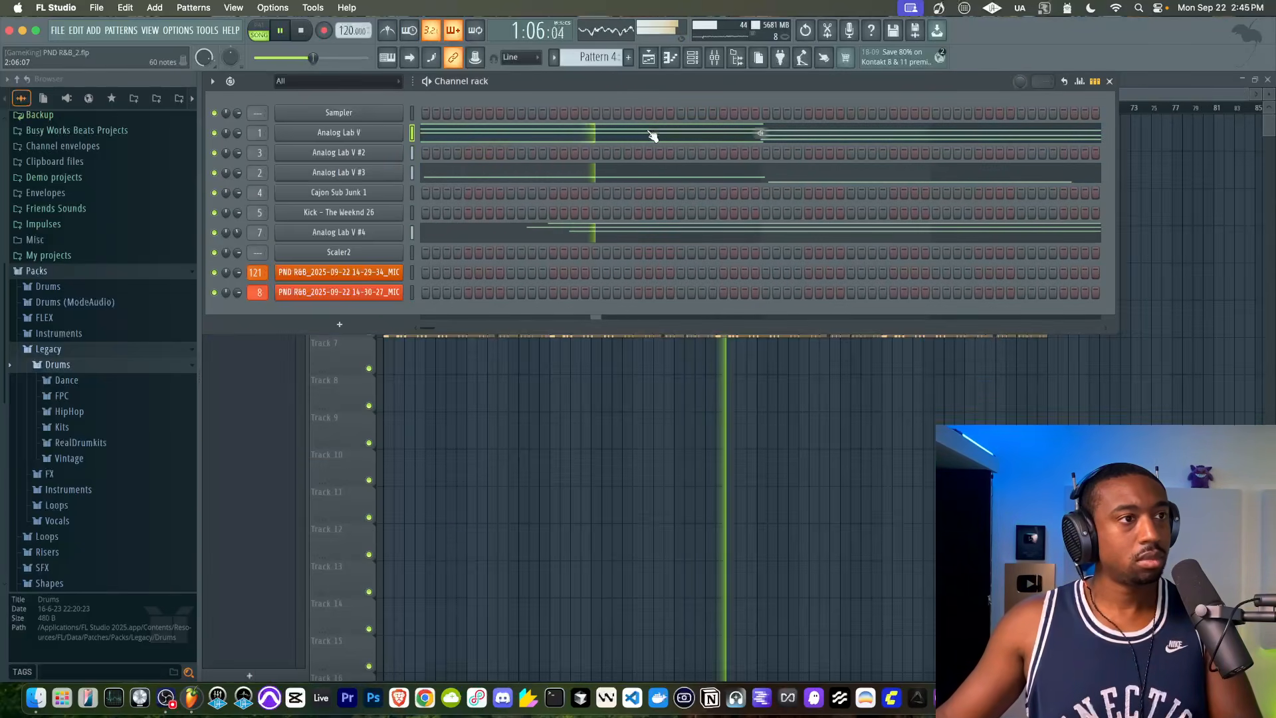
scroll(651, 135, "down", 4)
scroll(650, 136, "down", 3)
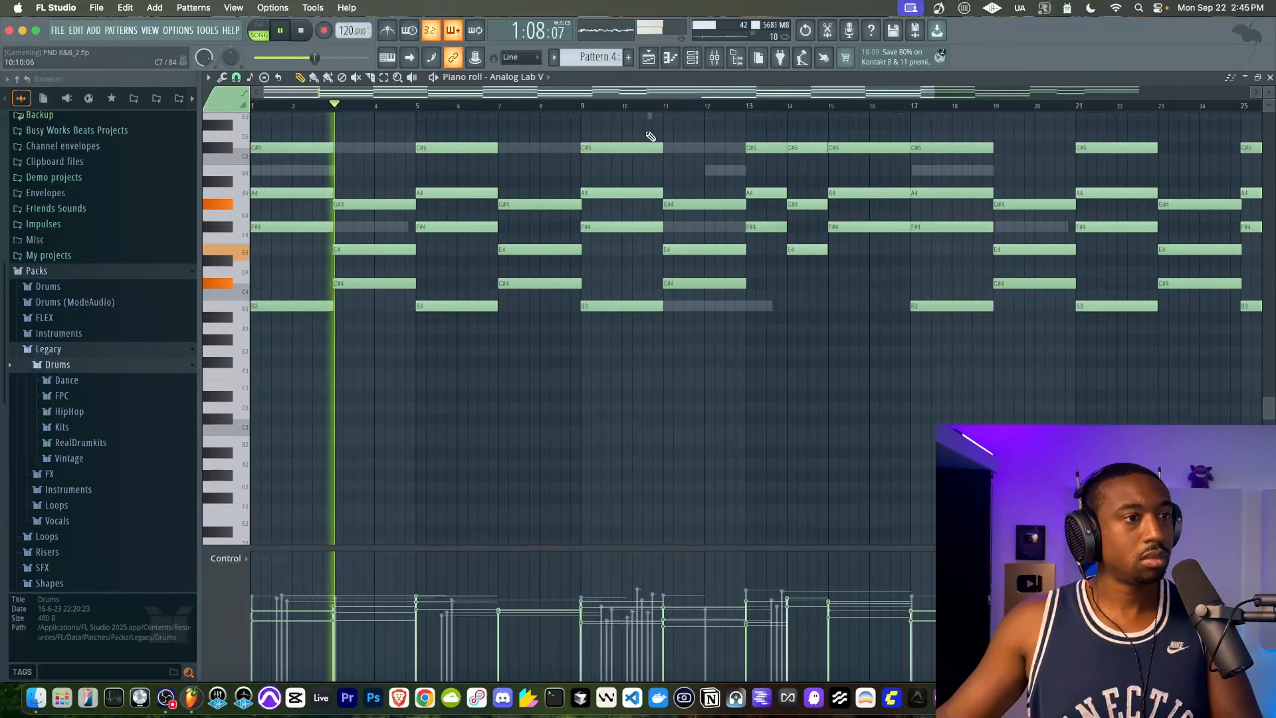
scroll(656, 92, "down", 3)
left_click(698, 58)
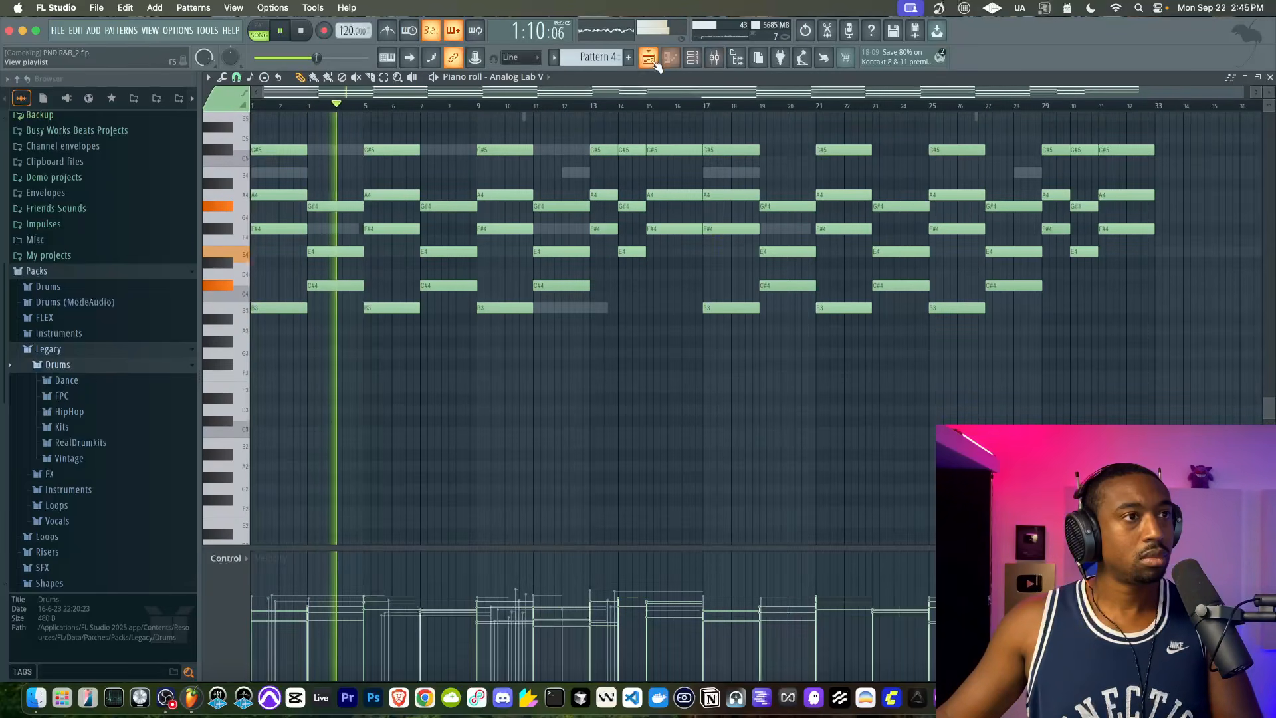
left_click(717, 61)
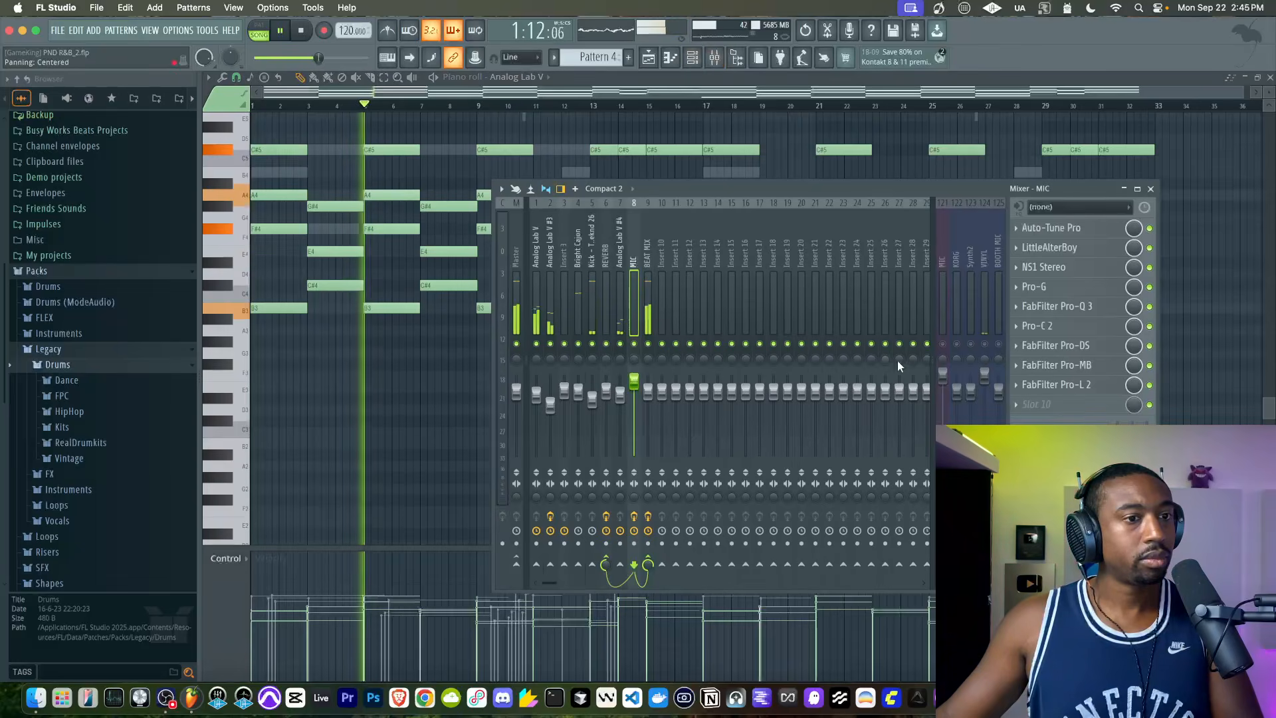
key("space")
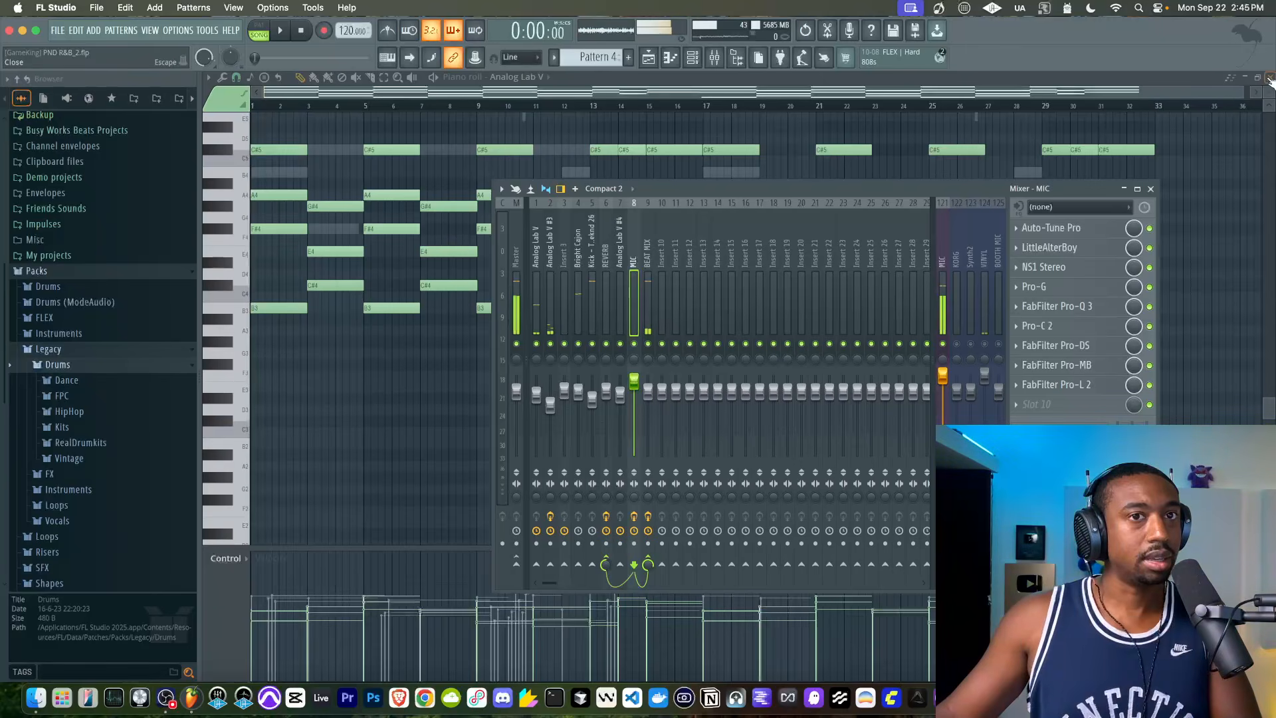
Switch to Pattern 1, mute the MIC insert 121 and start playback in pattern mode.
left_click(704, 62)
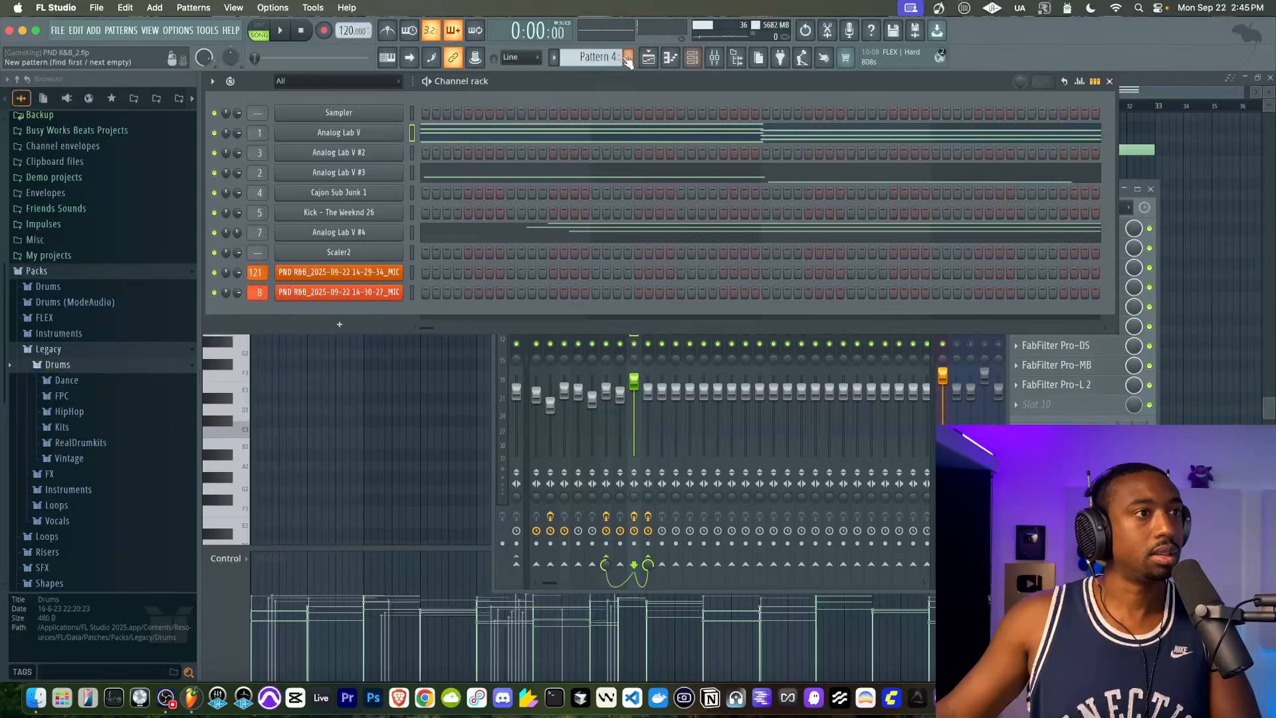
left_click(944, 348)
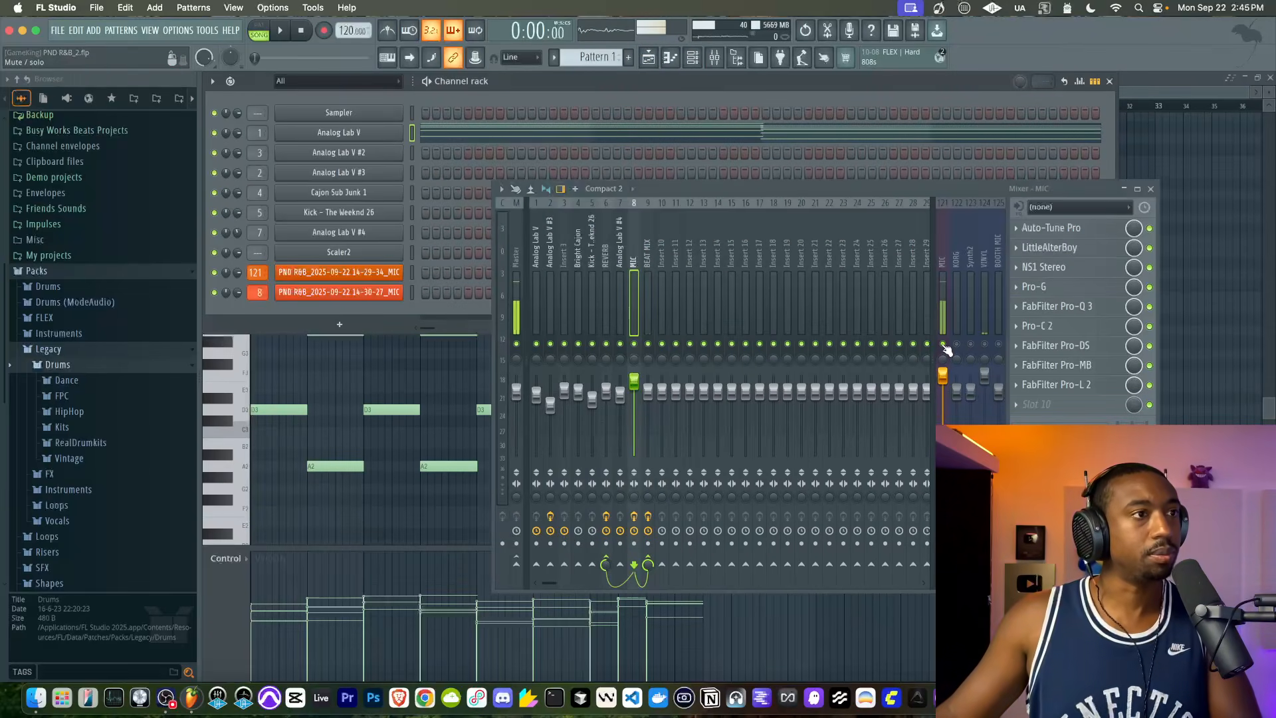
key("space")
left_click(259, 31)
key("space")
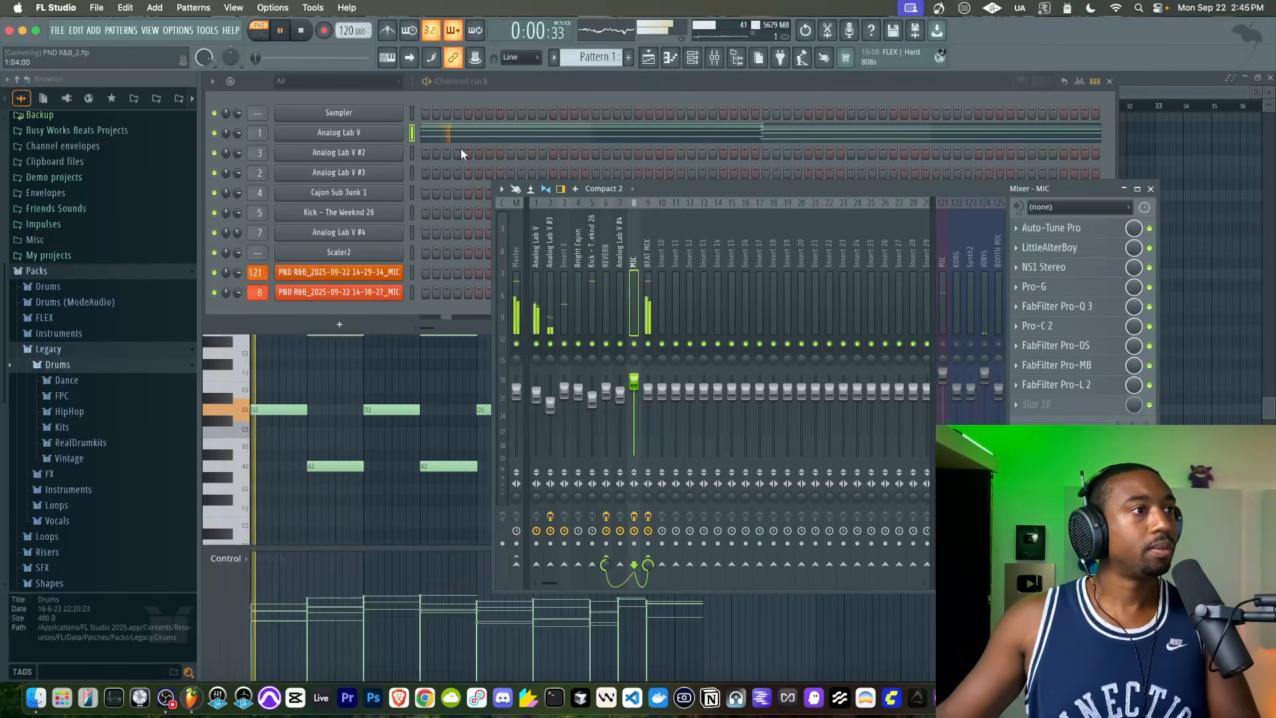
Copy all of Pattern 1's Analog Lab V notes from the piano roll and return to the playlist.
left_click(459, 138)
left_click(458, 137)
key("ctrl+a")
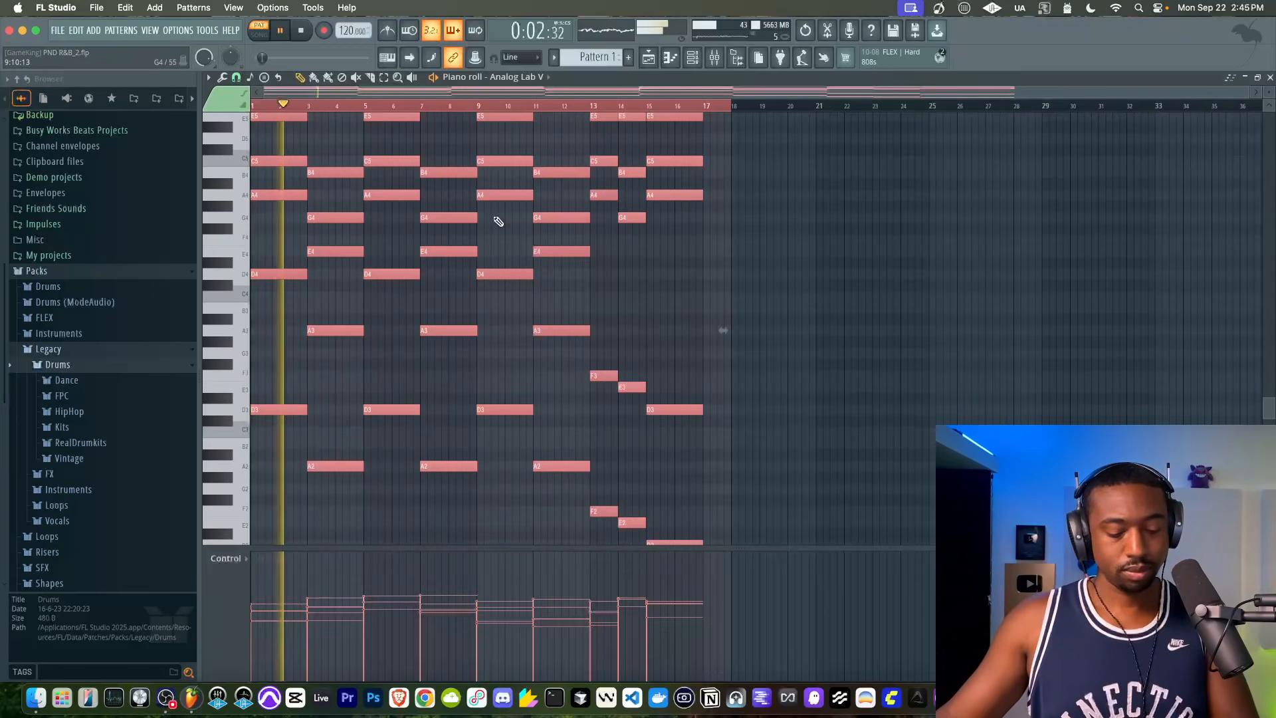
left_click(648, 58)
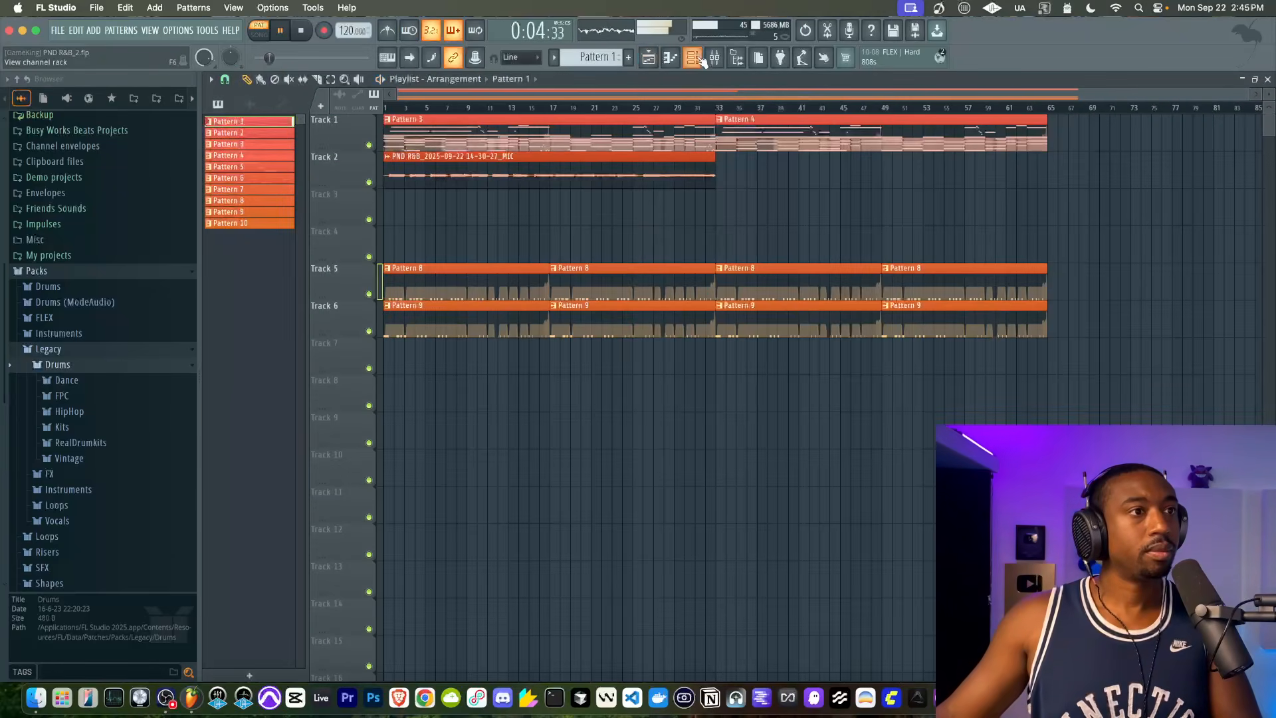
Replace all Analog Lab V notes in Pattern 4 with the notes copied from Pattern 1.
double_click(736, 126)
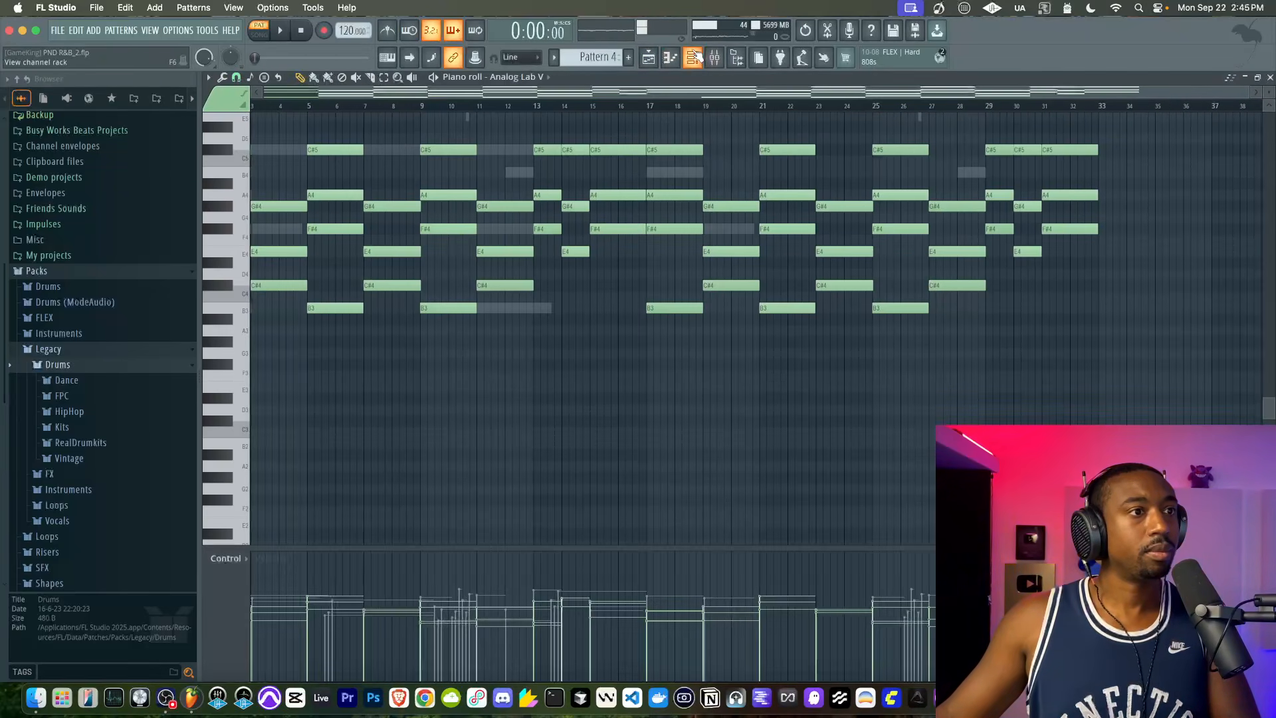
left_click(695, 57)
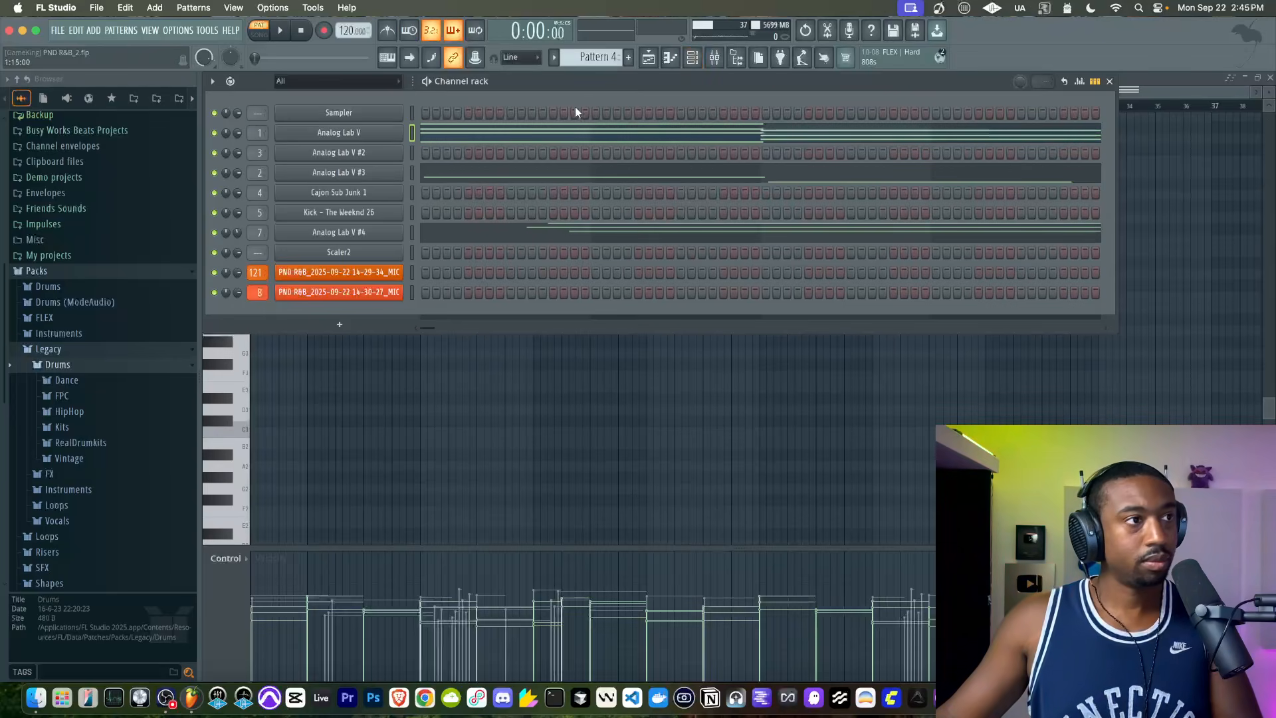
left_click(528, 135)
key("super+a")
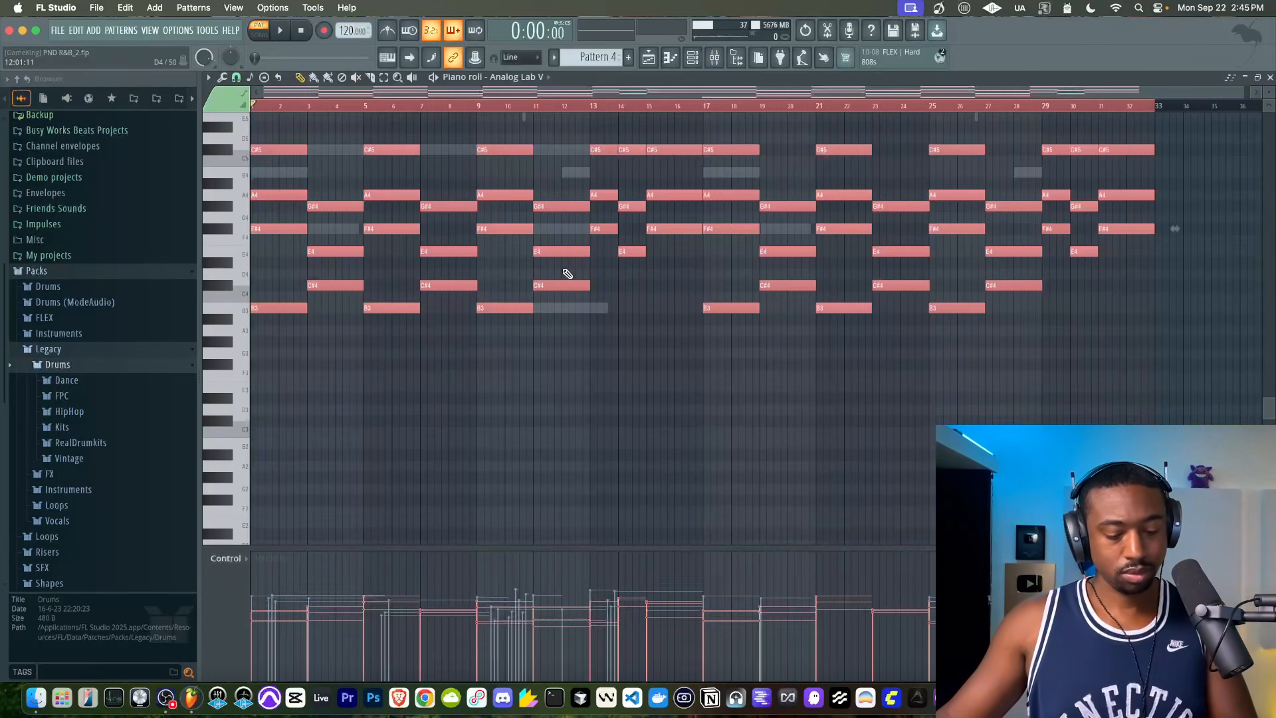
key("Delete")
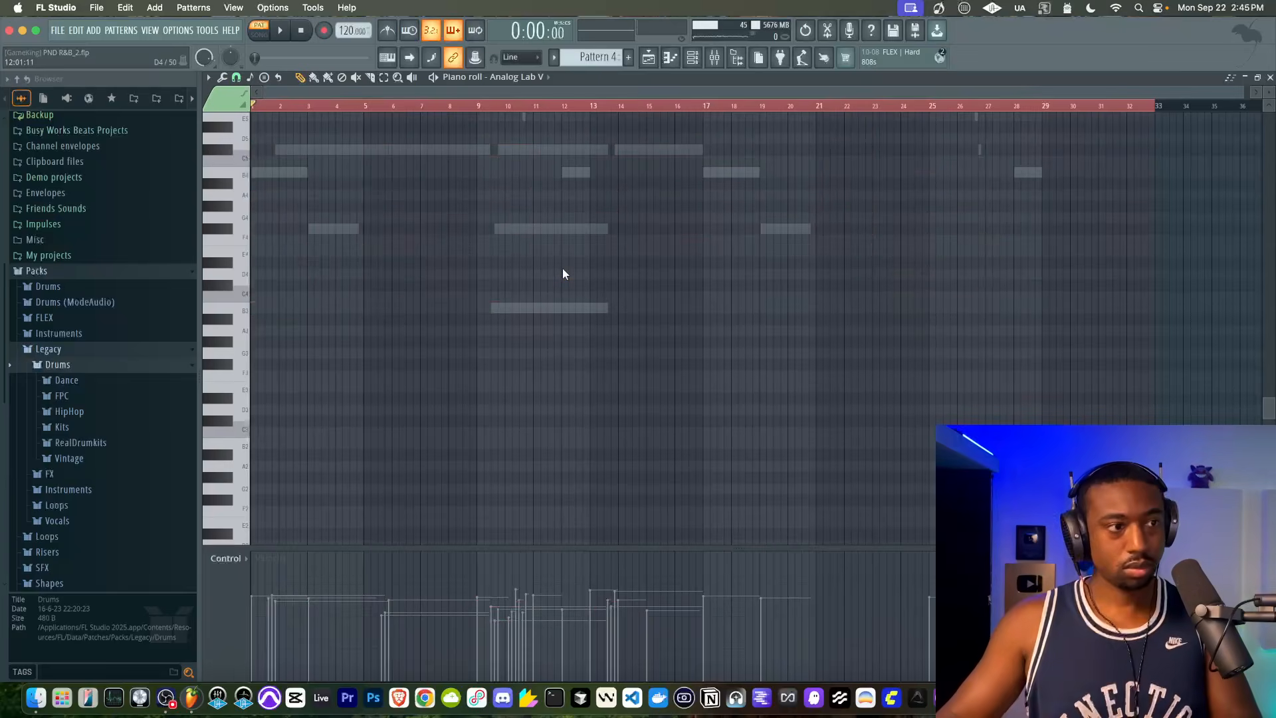
key("super+v")
Try the pasted Pattern 4 chords two semitones higher, listen to them and move them back down.
key("shift+Up")
key("shift+Up")
key("space")
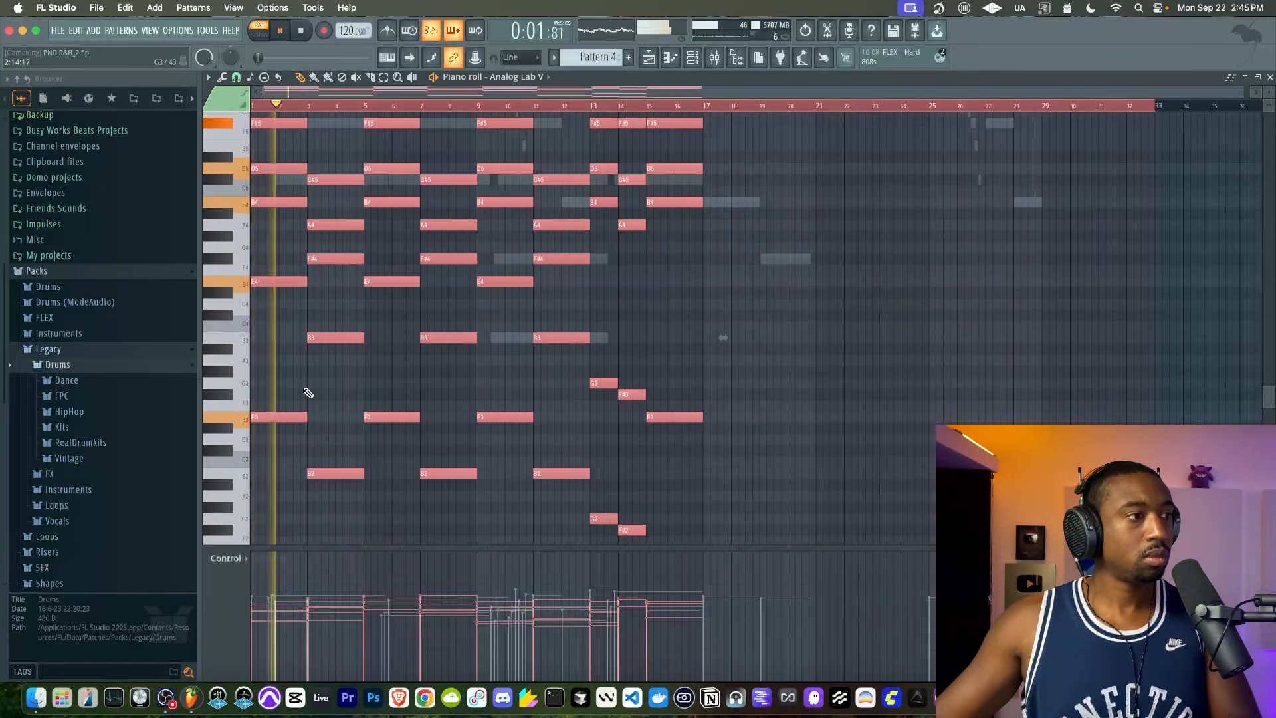
scroll(306, 392, "down", 1)
scroll(513, 205, "up", 2)
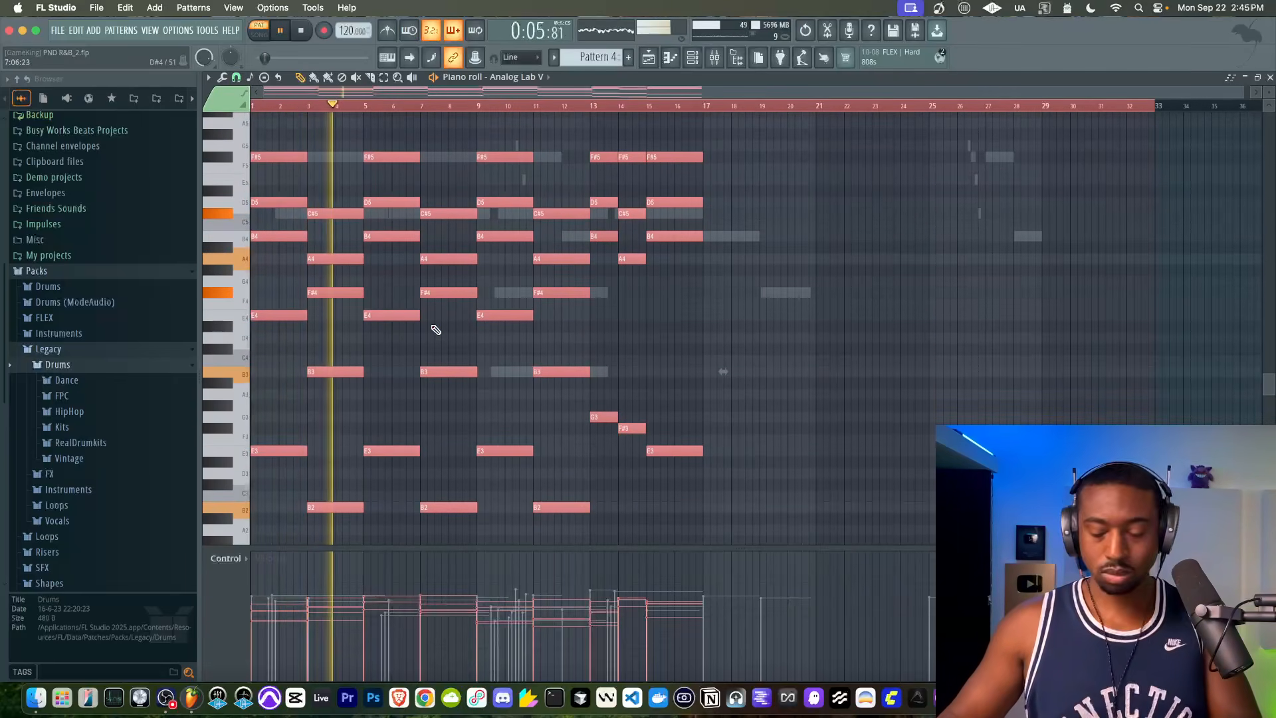
key("space")
key("shift+Down")
key("shift+Down")
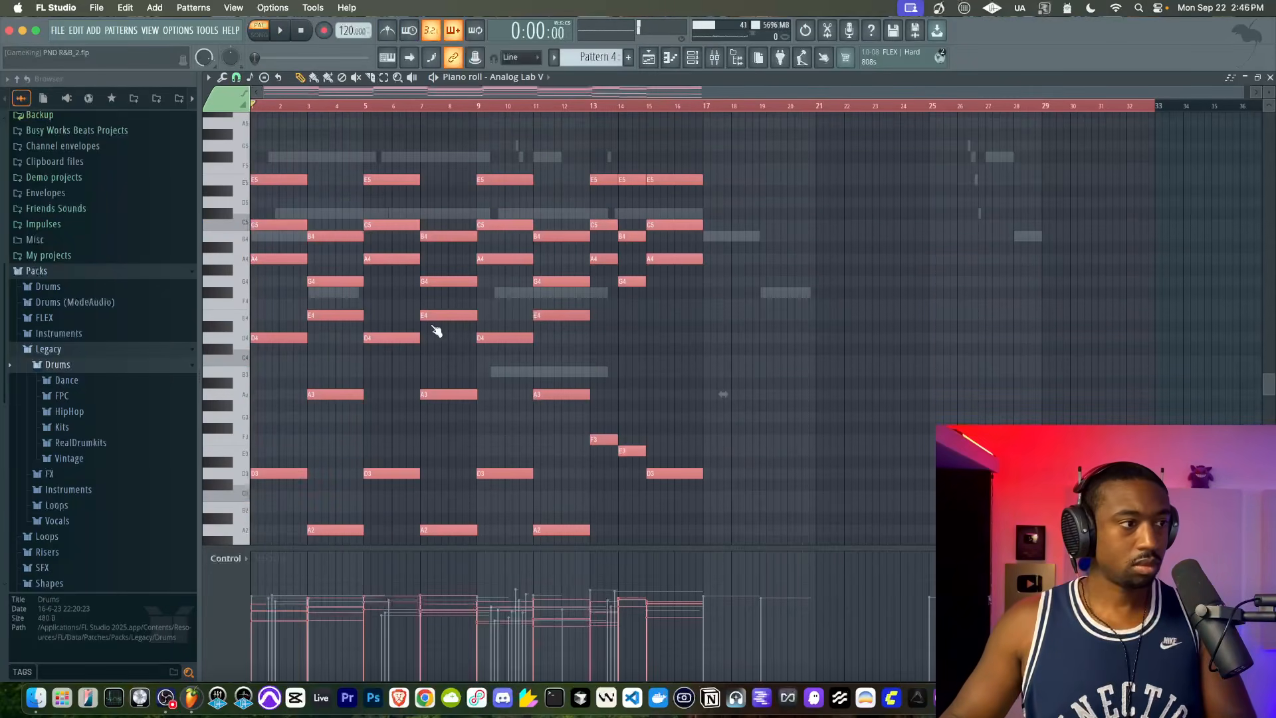
Transpose the pasted Analog Lab V notes in Pattern 4 down three semitones and play the pattern.
key("shift+Down")
key("shift+Down")
key("shift+Down")
scroll(435, 326, "down", 3)
key("space")
Stop playback, mute the MIC insert 121 in the mixer and replay Pattern 4.
left_click(713, 58)
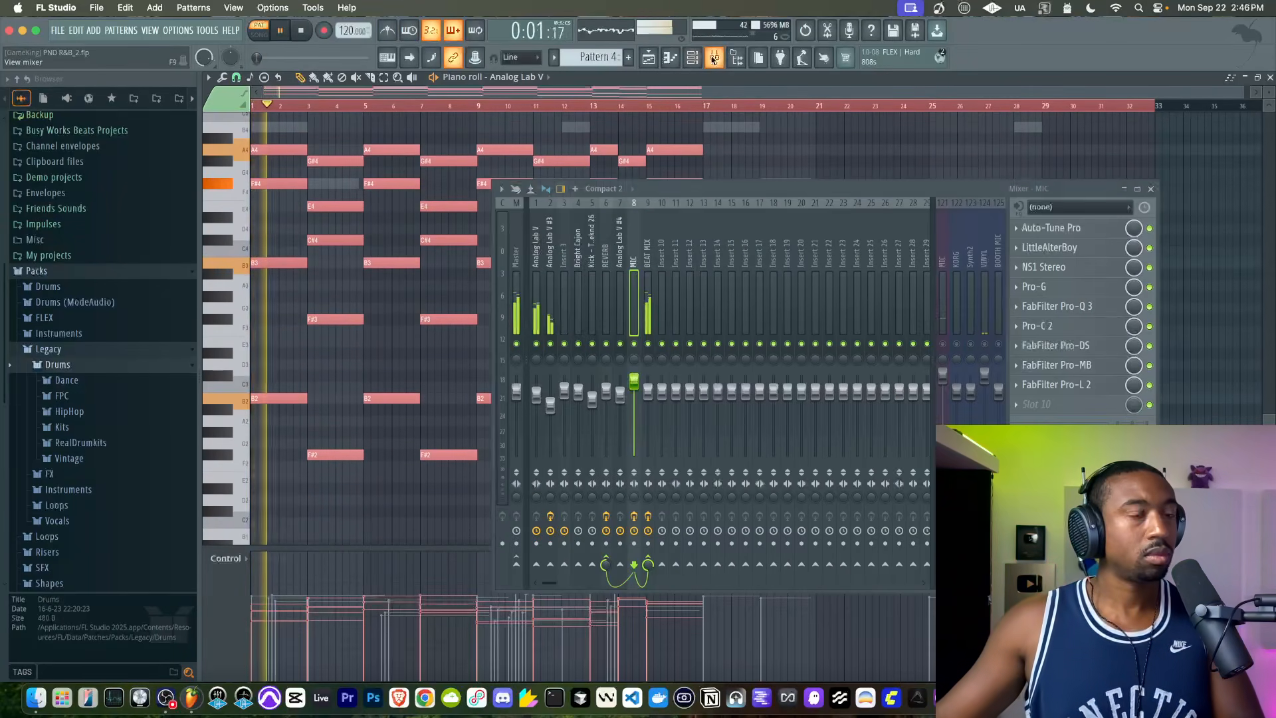
key("space")
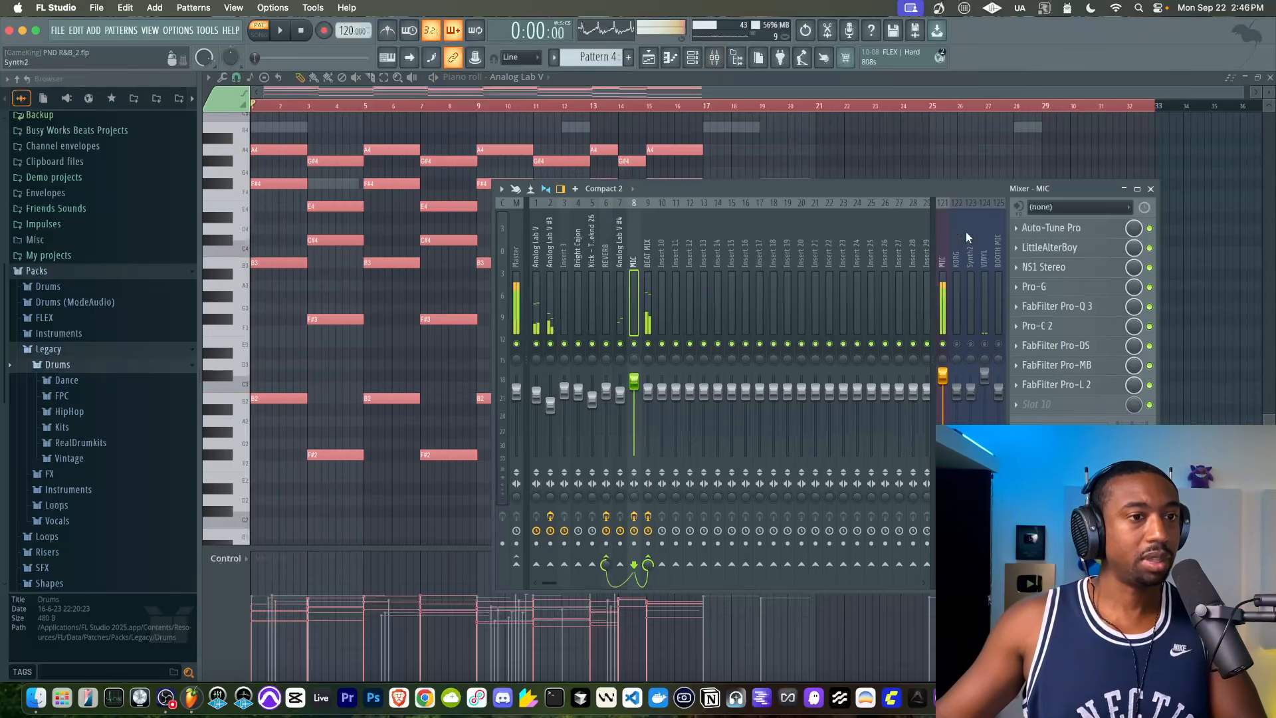
left_click(944, 344)
key("space")
Duplicate Pattern 4's transposed Analog Lab V notes so the phrase repeats from bar 17 through bar 32.
right_click(788, 168)
scroll(786, 166, "down", 2)
scroll(786, 166, "up", 4)
scroll(787, 169, "down", 4)
left_click_drag(673, 175, 280, 532)
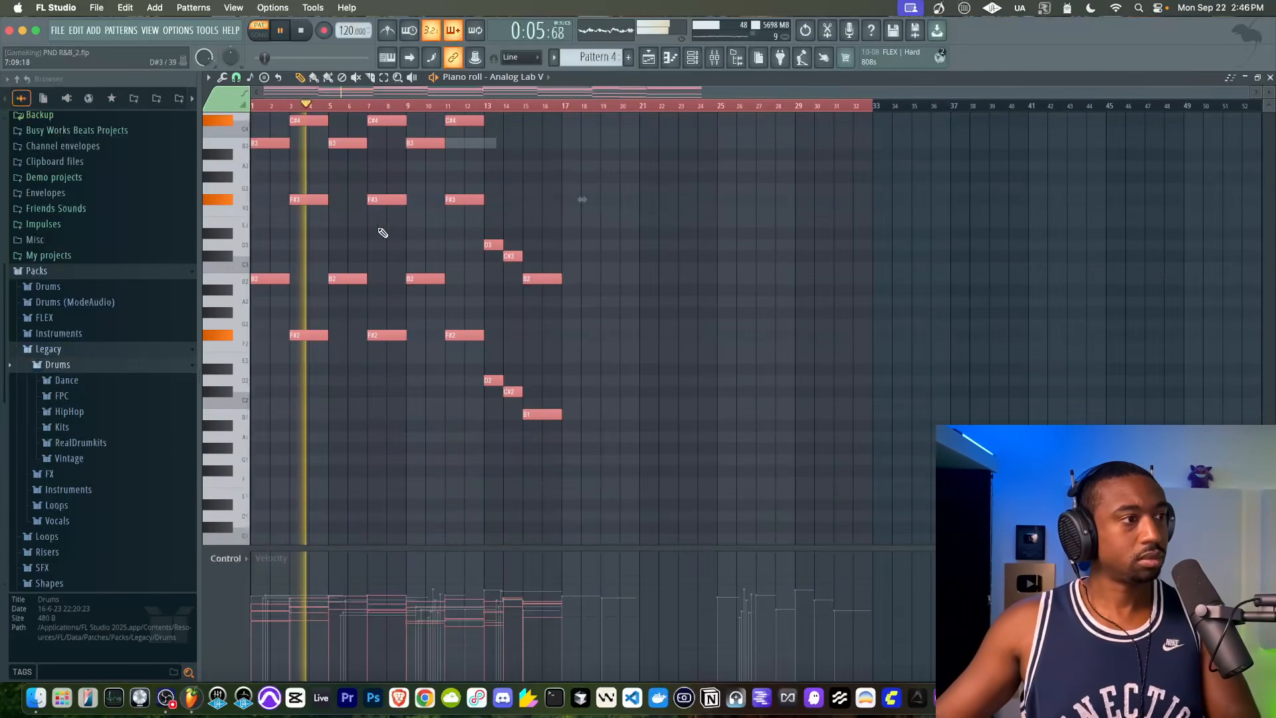
key("ctrl+b")
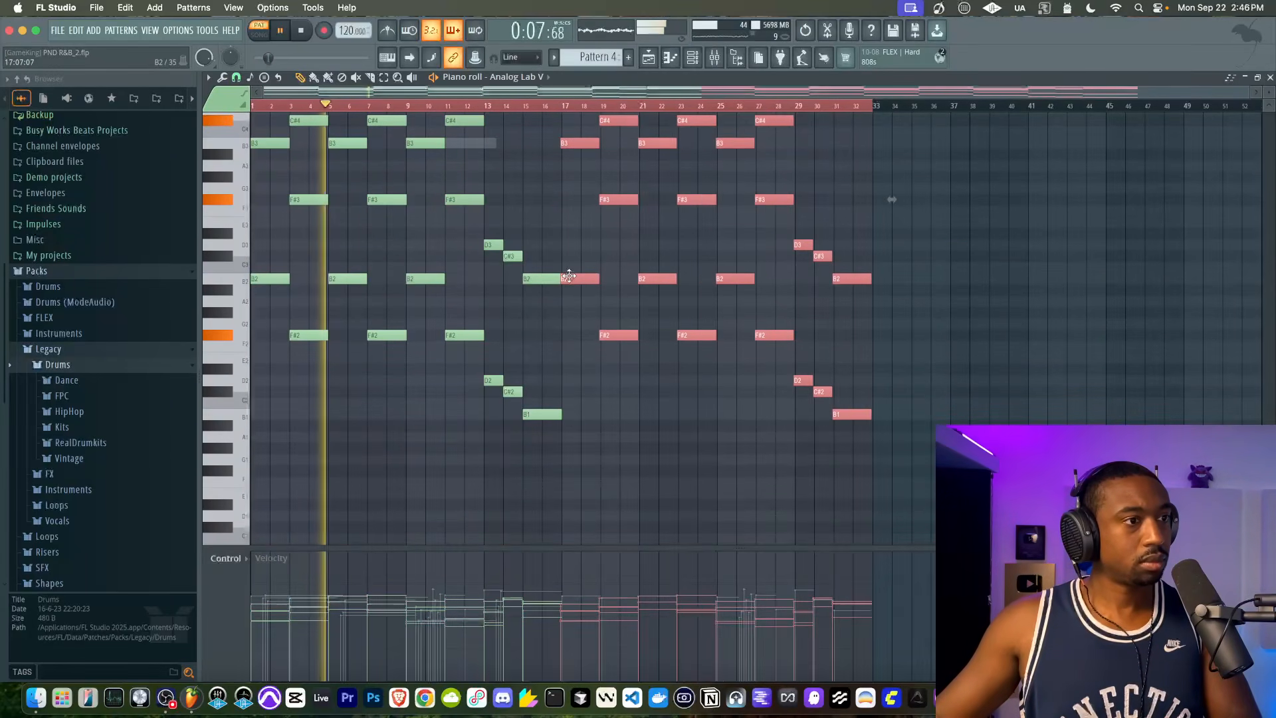
Nudge the duplicated notes slightly earlier at bar 17 and play the arrangement in song mode with the mixer shown.
scroll(569, 275, "up", 3)
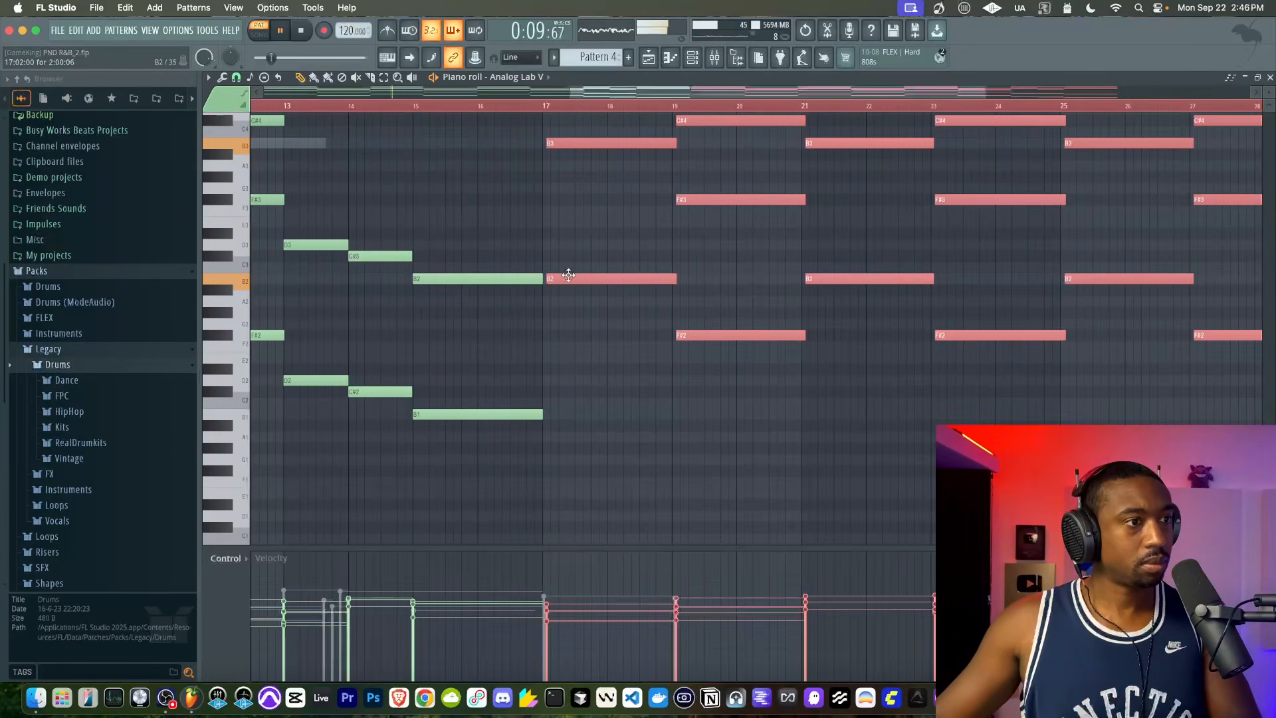
left_click_drag(569, 275, 565, 275)
left_click(649, 58)
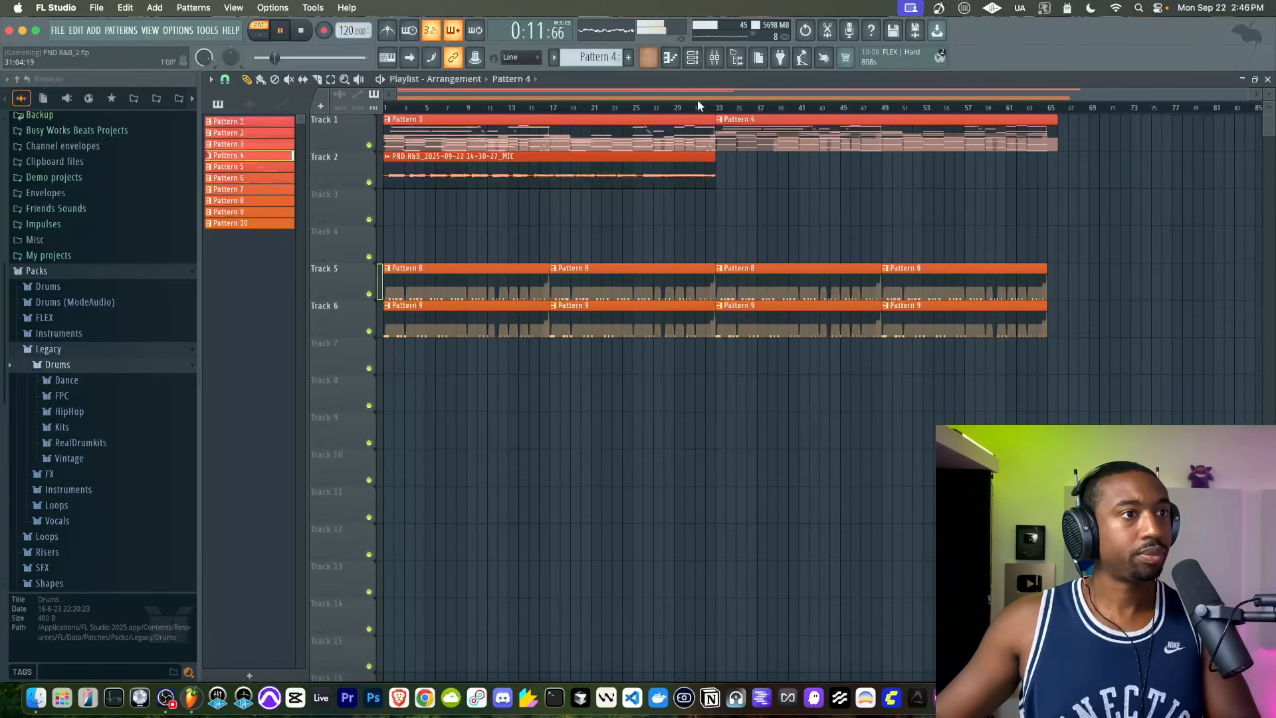
left_click(714, 58)
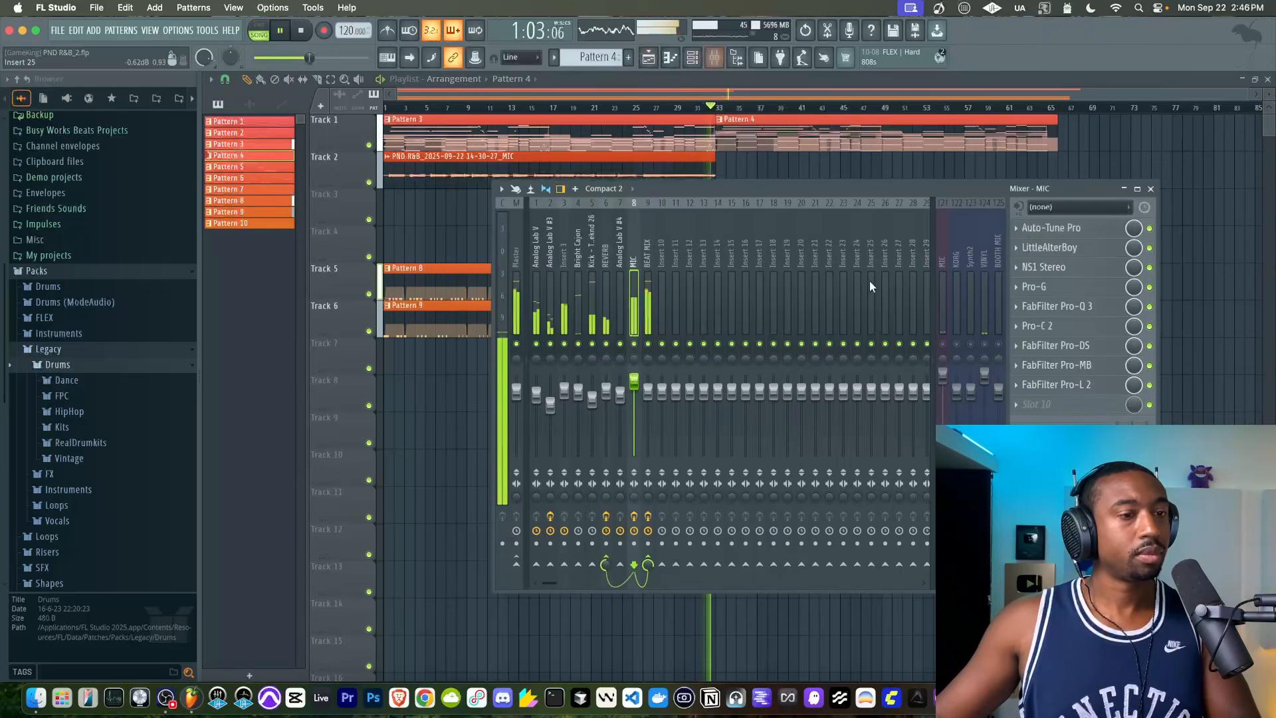
Unmute the MIC insert 121, stop playback and put the mixer away.
left_click(943, 344)
key("space")
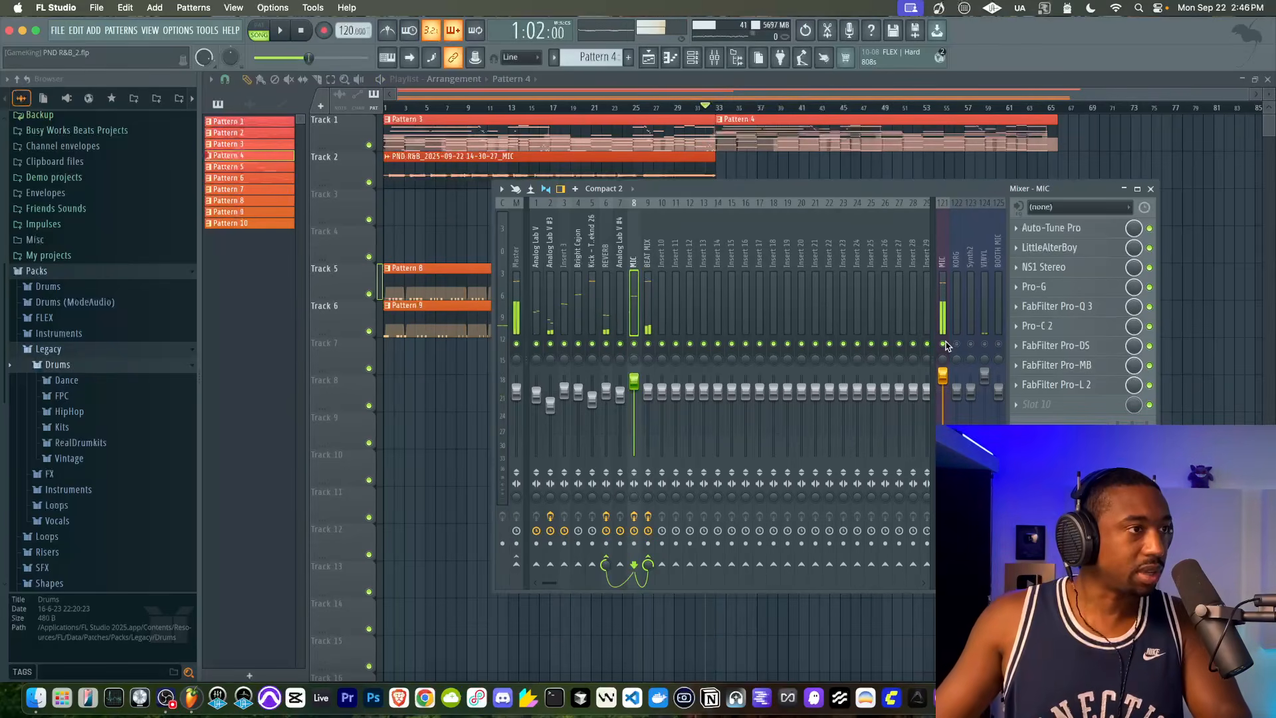
key("F9")
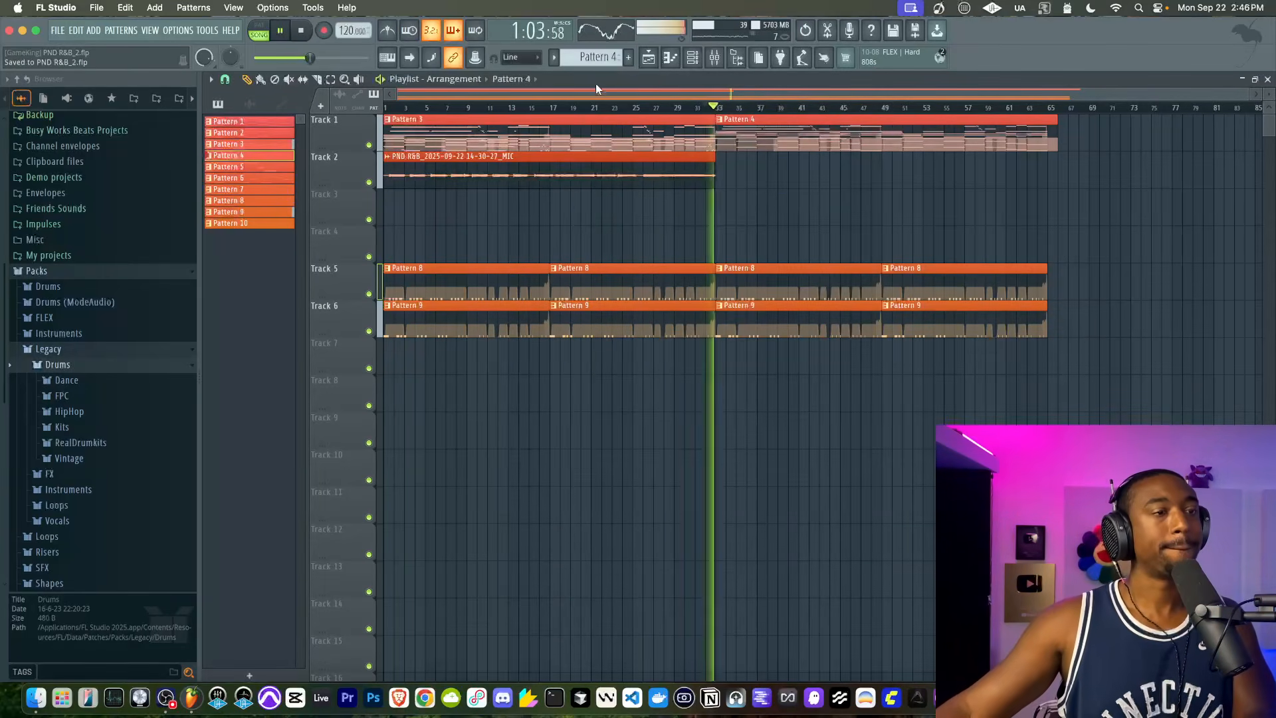
Move the MIC recording clip on Track 2 so that it starts at bar 33, under Pattern 4.
left_click(717, 59)
key("F9")
left_click_drag(445, 157, 764, 160)
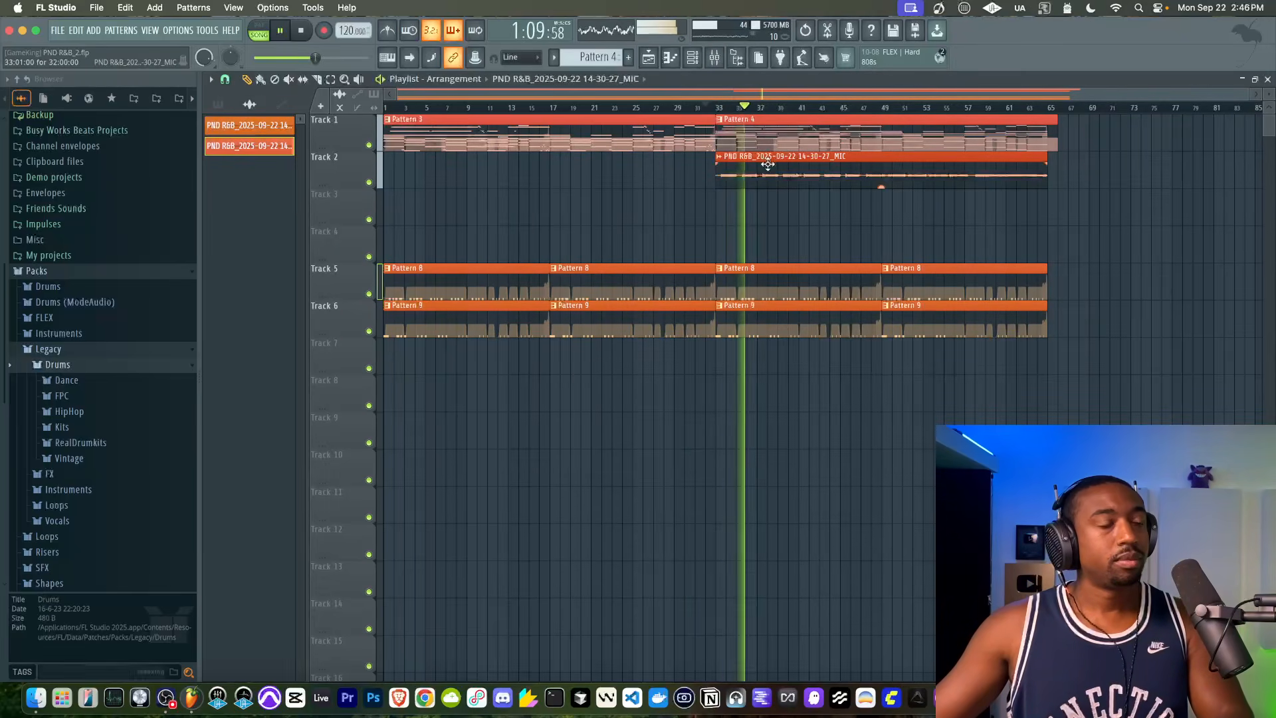
In LittleAlterBoy on the MIC insert 8, set pitch to 12.0, formant to 3.0 and the mix fully wet.
left_click(715, 59)
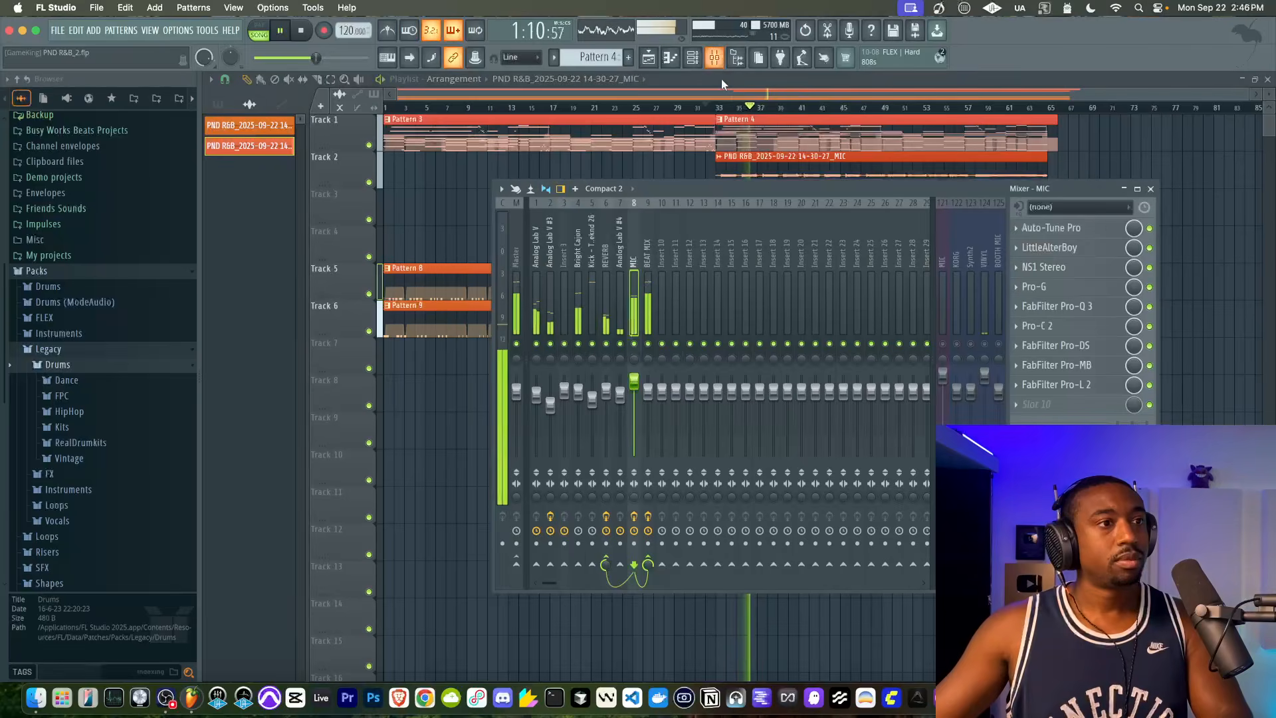
left_click(1063, 248)
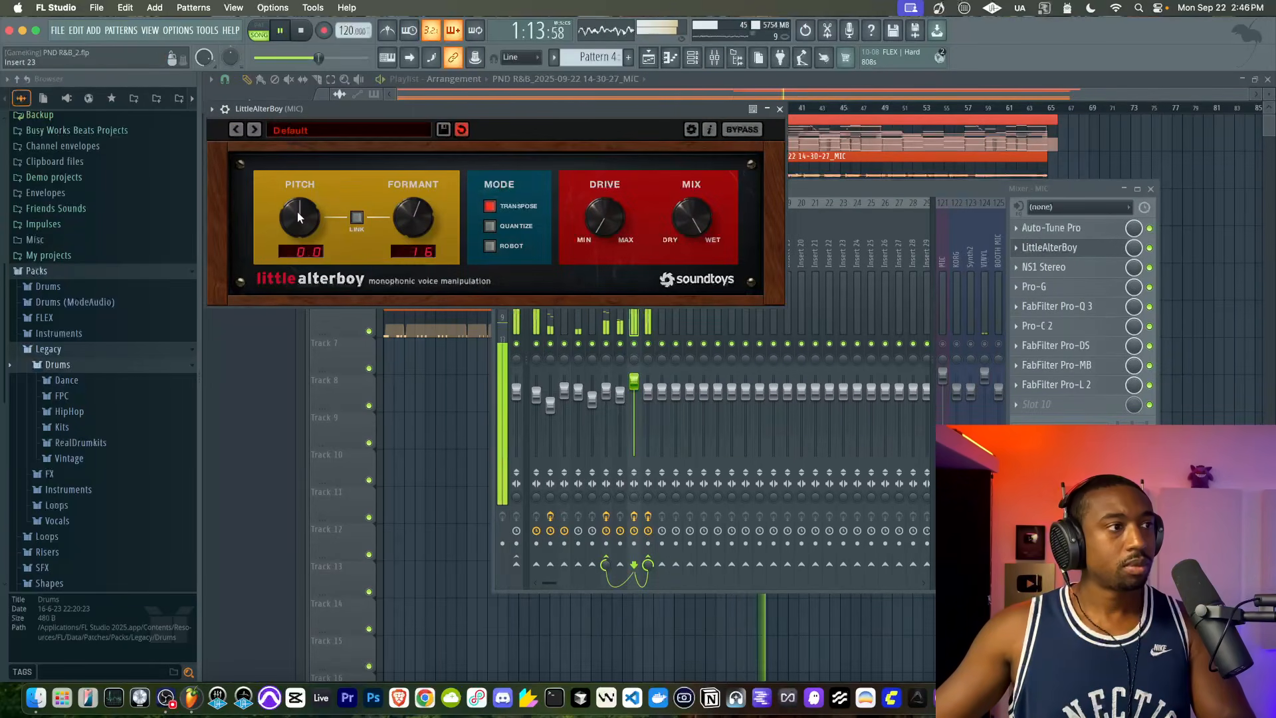
left_click_drag(297, 215, 293, 150)
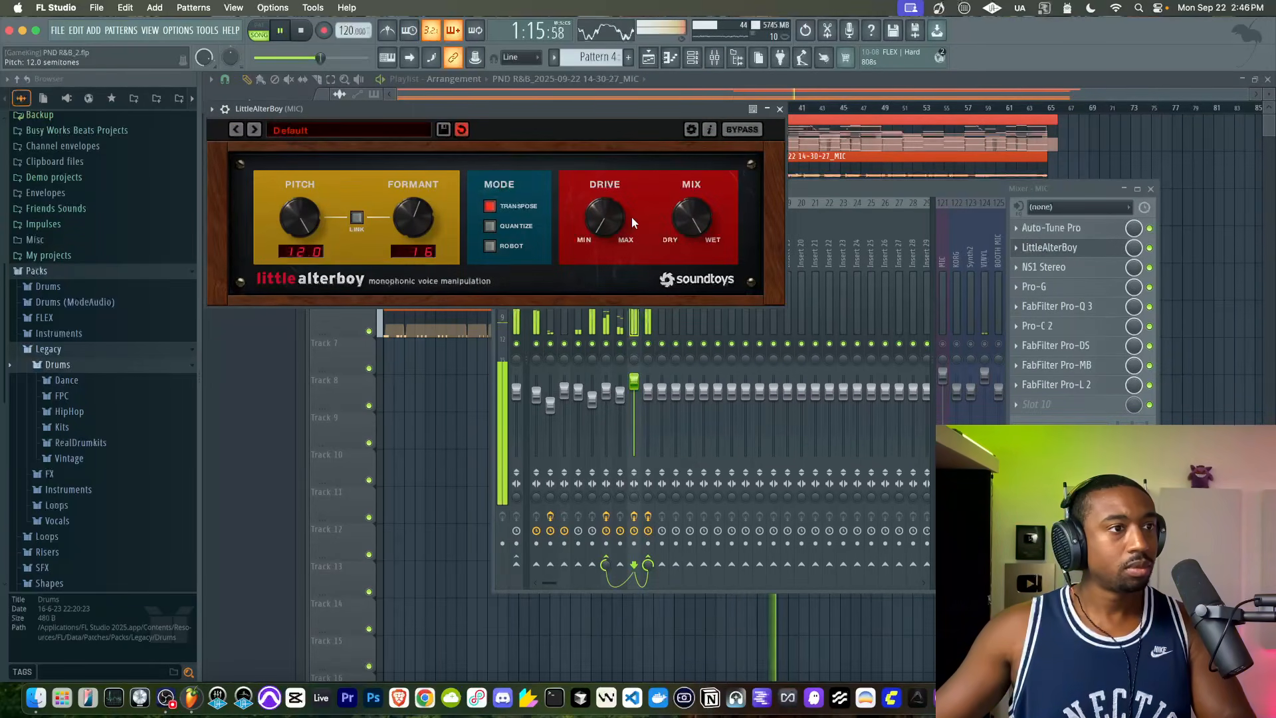
left_click_drag(687, 203, 690, 145)
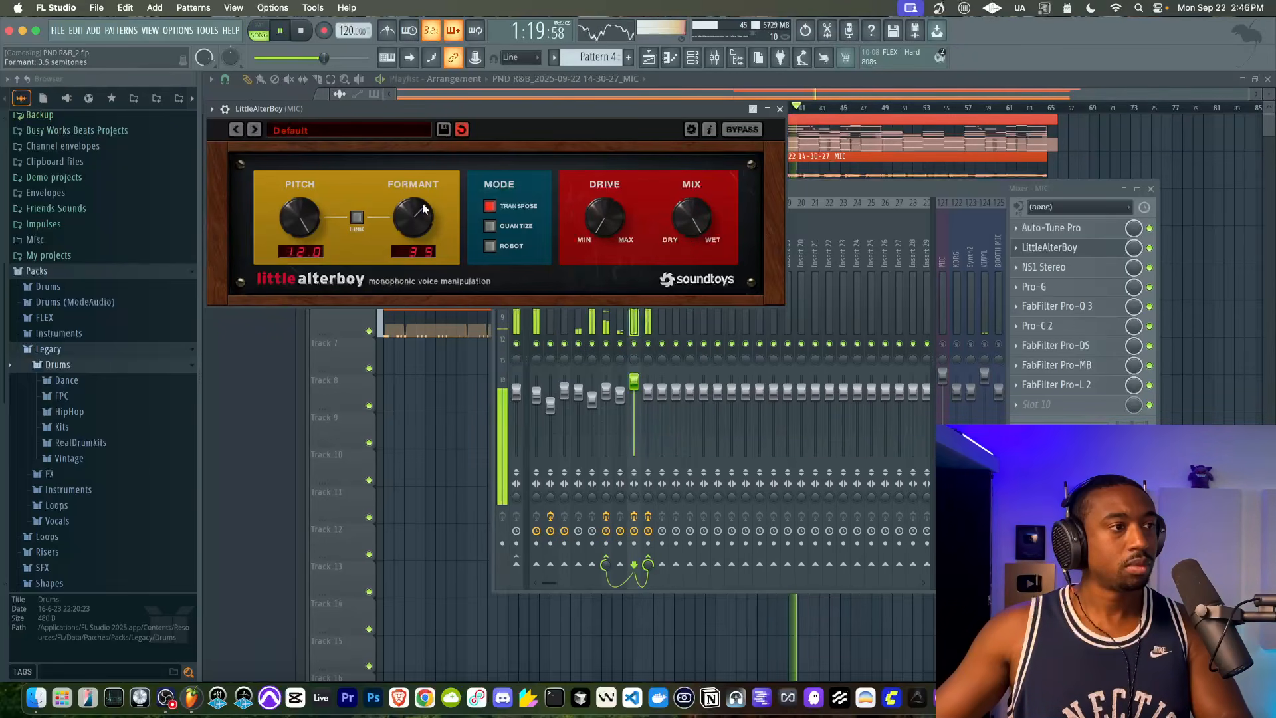
scroll(421, 205, "down", 1)
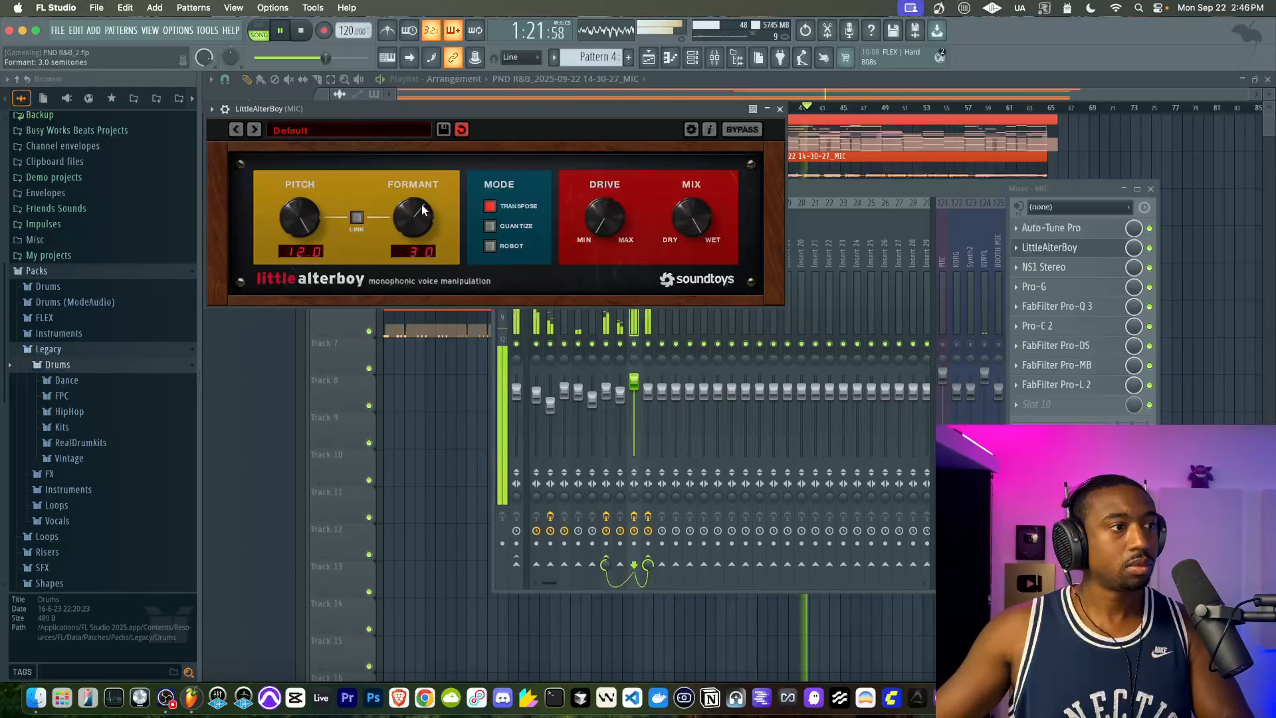
scroll(421, 205, "down", 3)
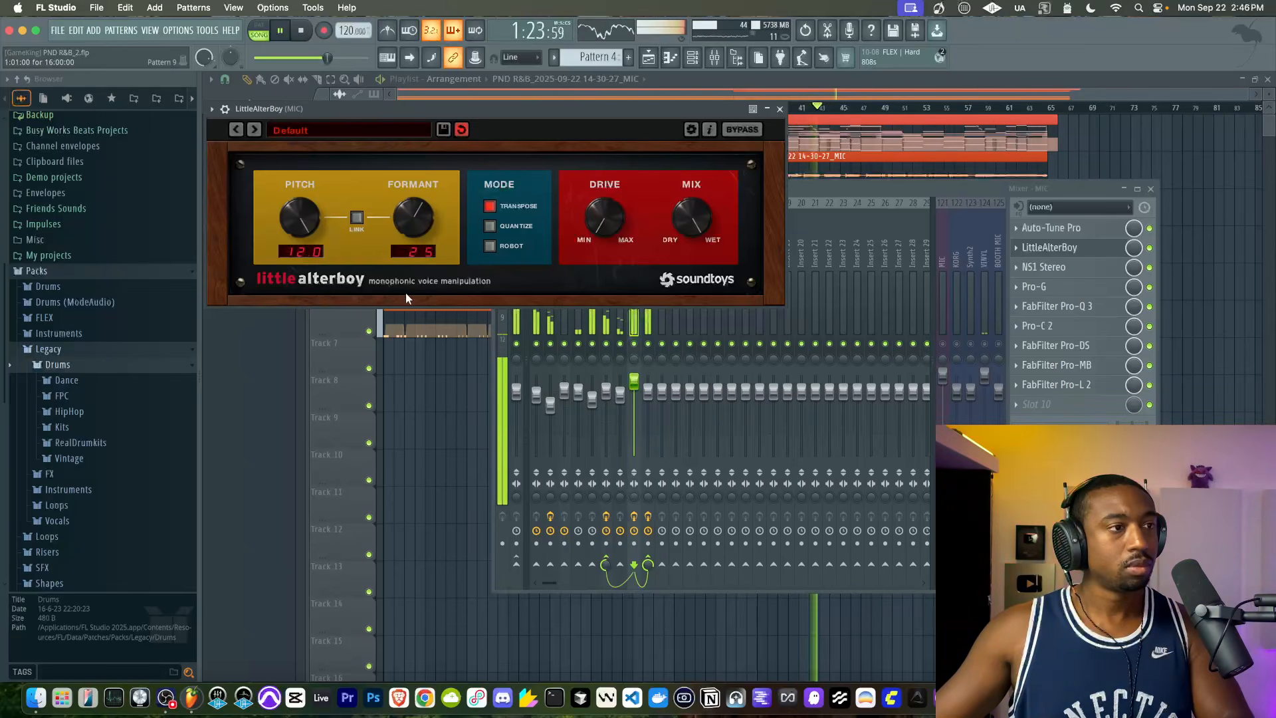
scroll(410, 221, "up", 5)
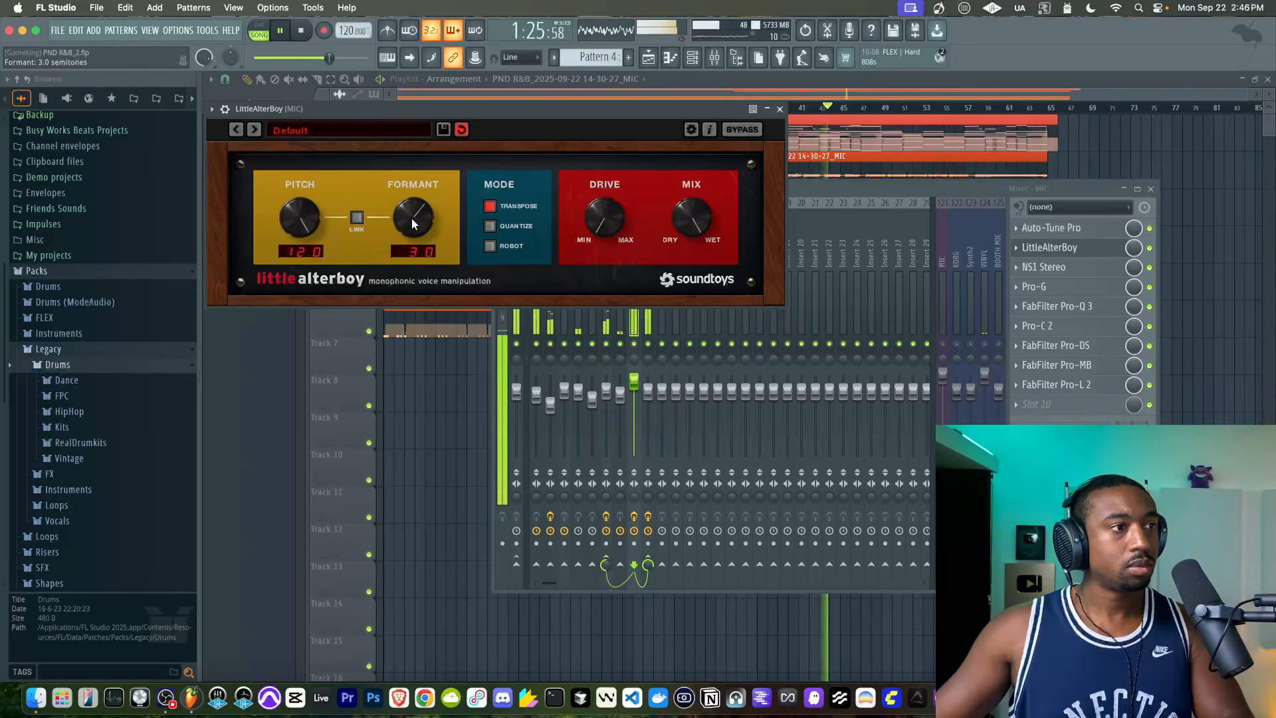
Close LittleAlterBoy and lower the MIC insert 8 fader slightly in the mixer.
left_click(434, 405)
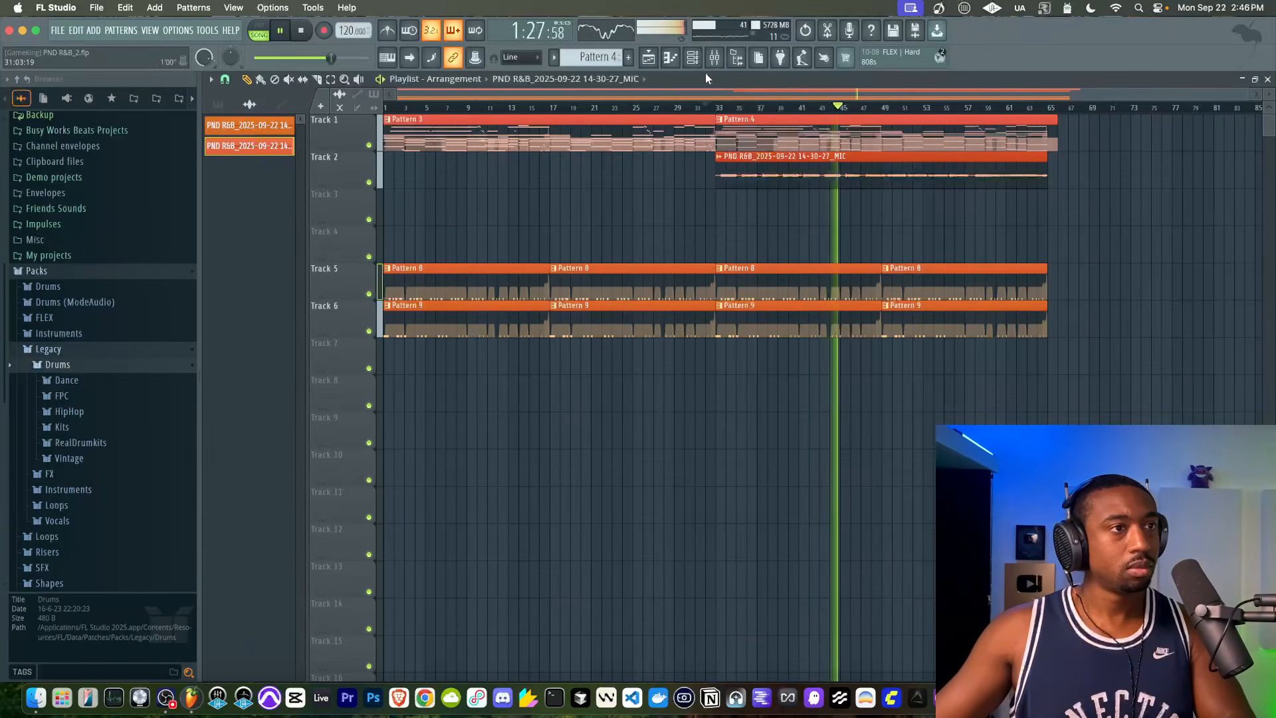
left_click(714, 58)
left_click_drag(634, 380, 634, 386)
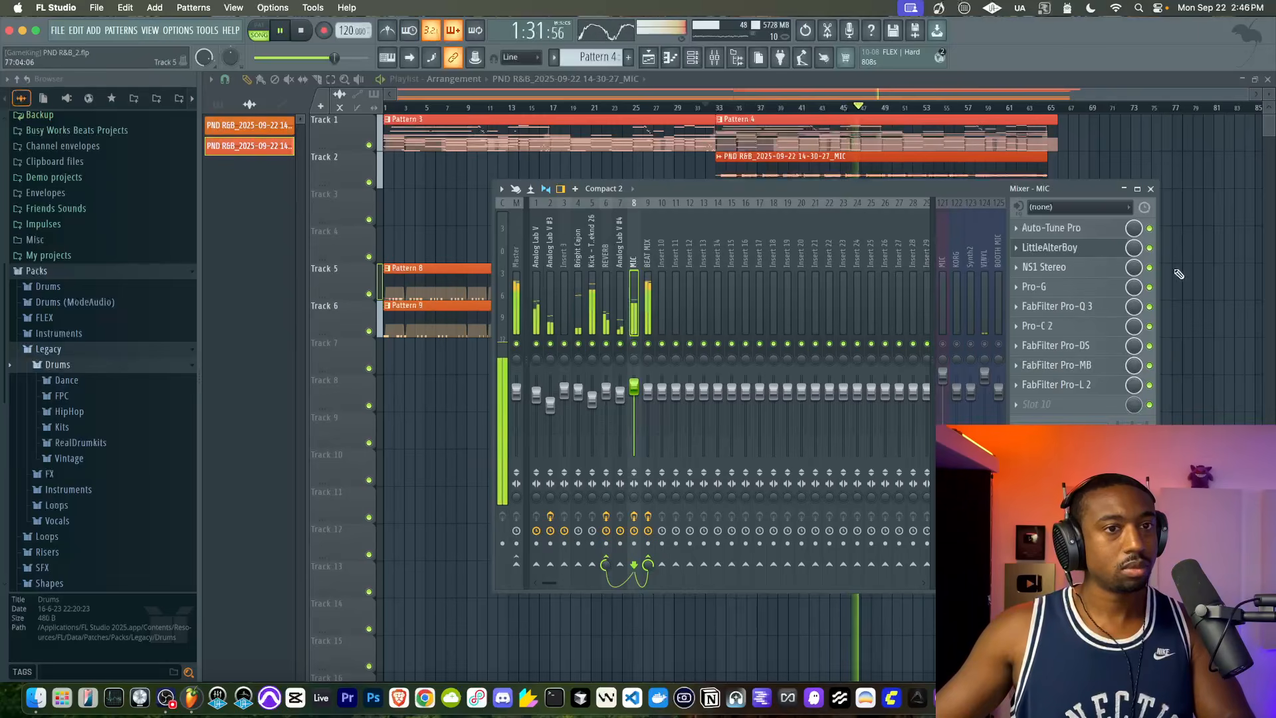
right_click(1221, 299)
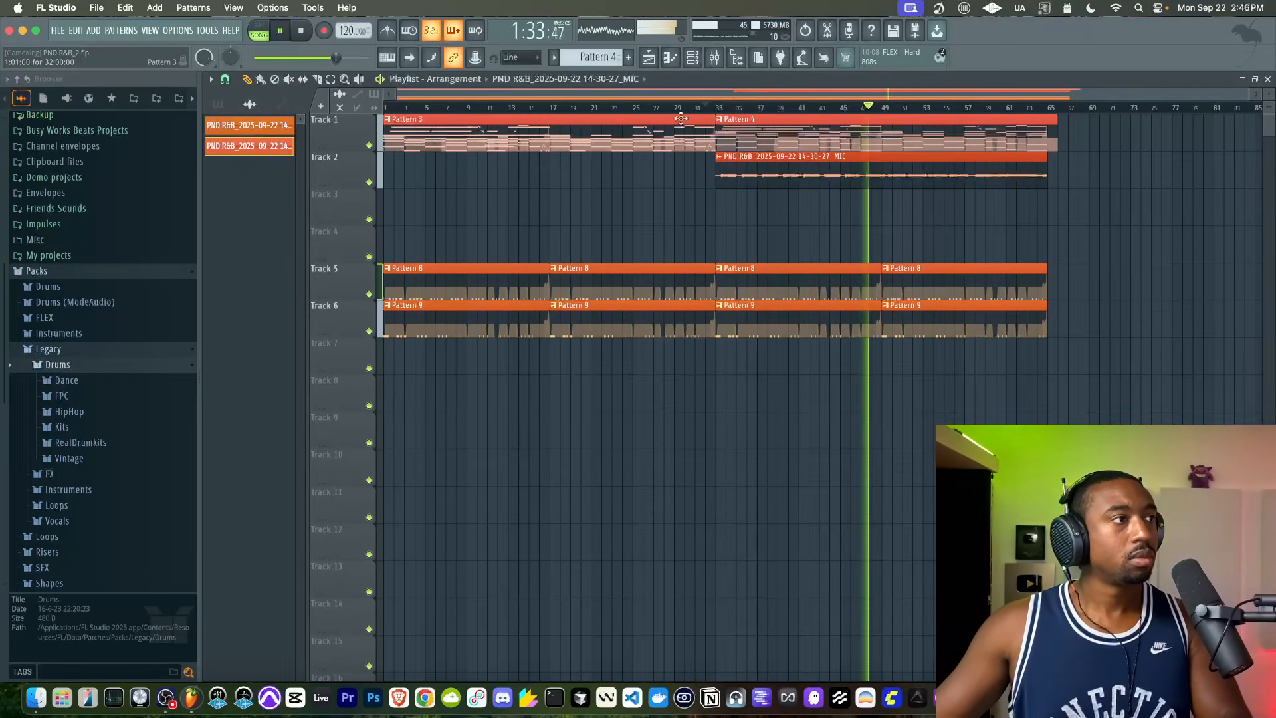
Hide the browser, trim the Pattern 4 clip on Track 1 to end at bar 65 and save the project.
left_click(745, 62)
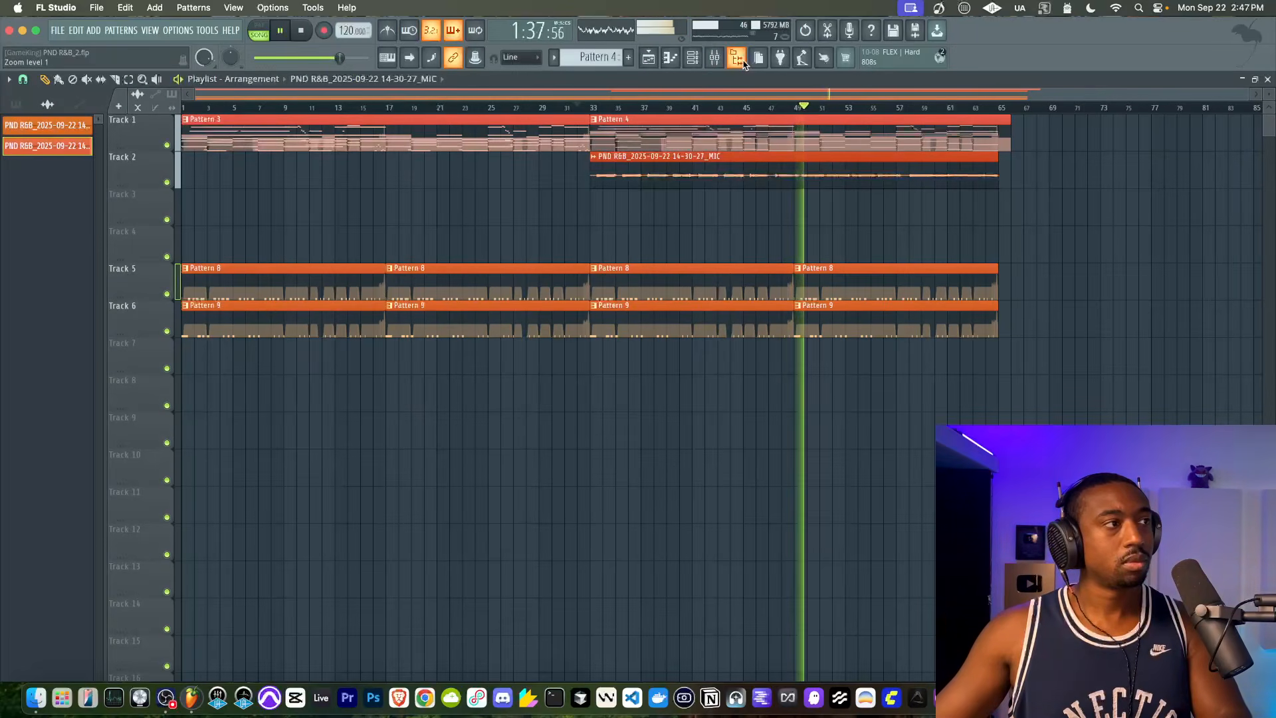
key("super+s")
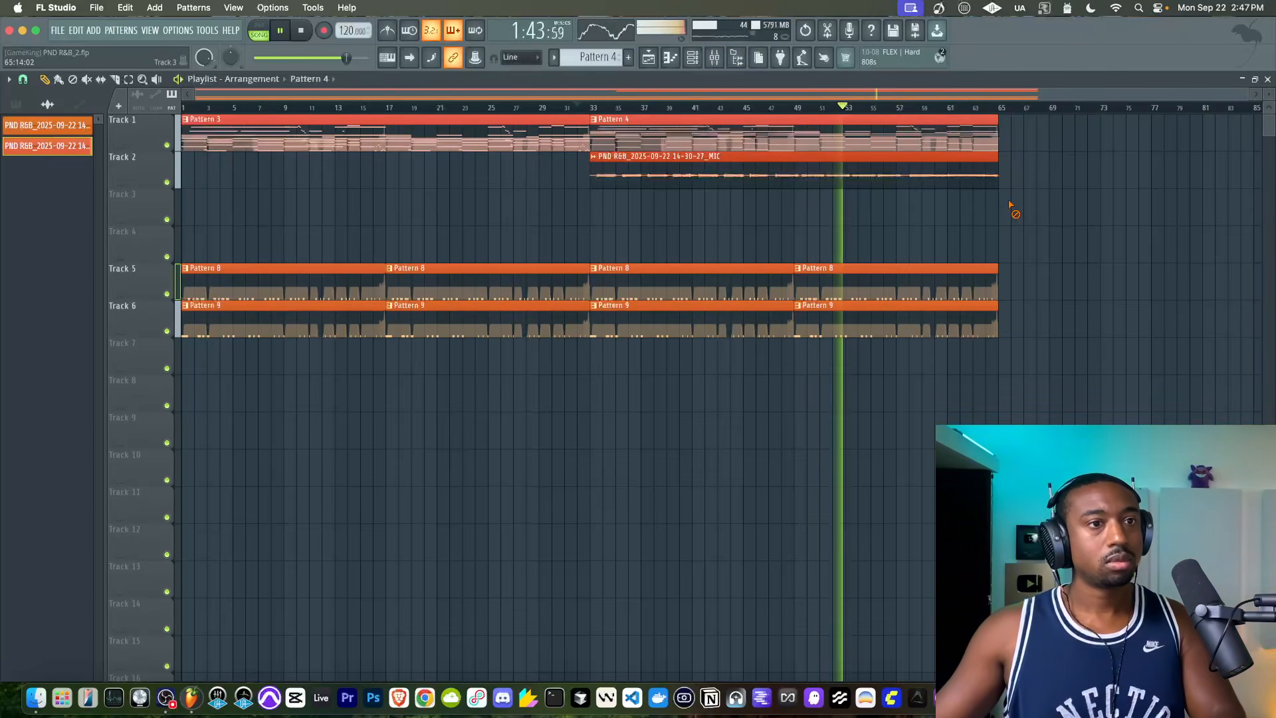
key("super+s")
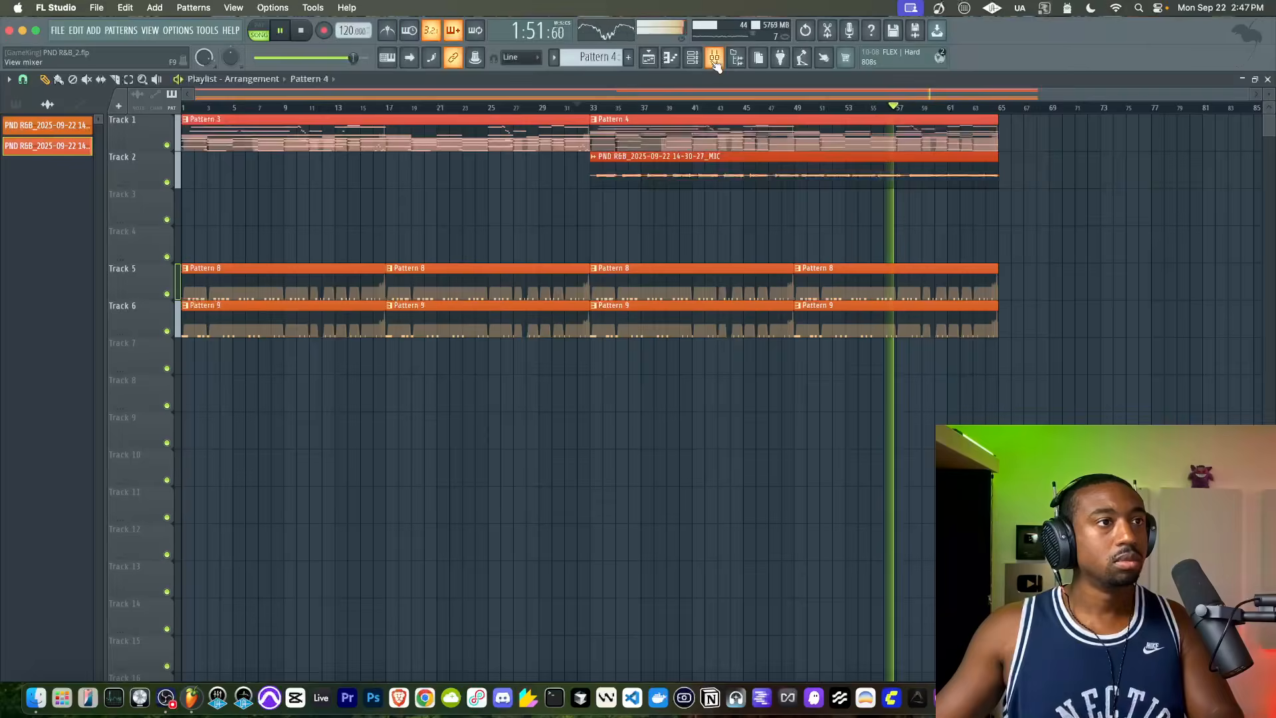
On the MIC insert 8, move FabFilter Pro-L 2 to slot 10 and load MicroShift into slot 9.
key("F9")
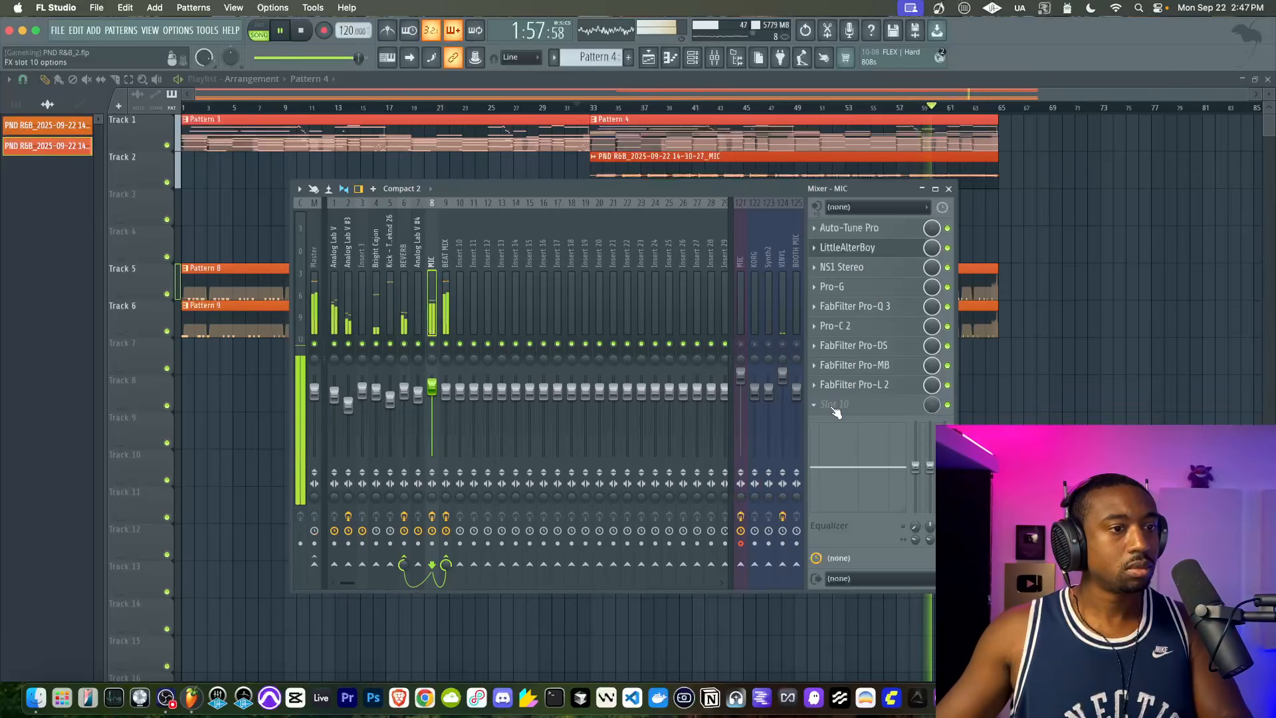
left_click_drag(853, 371, 854, 408)
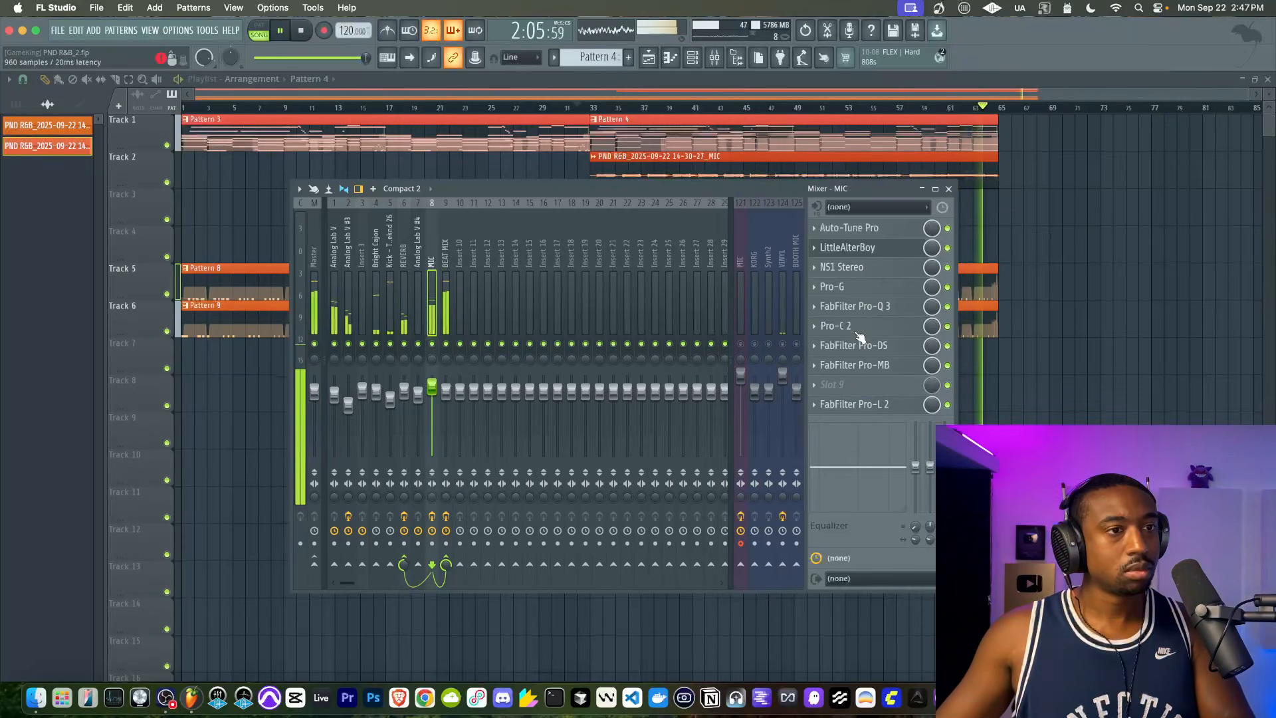
left_click(843, 386)
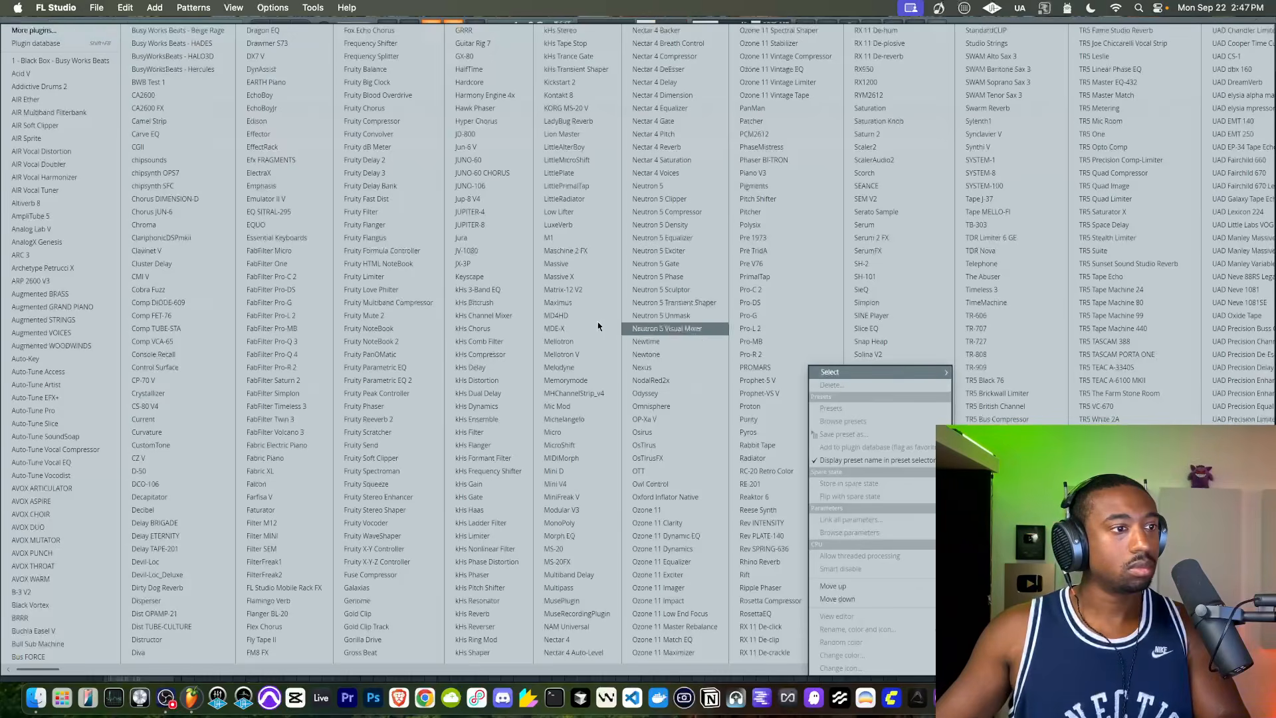
left_click(576, 452)
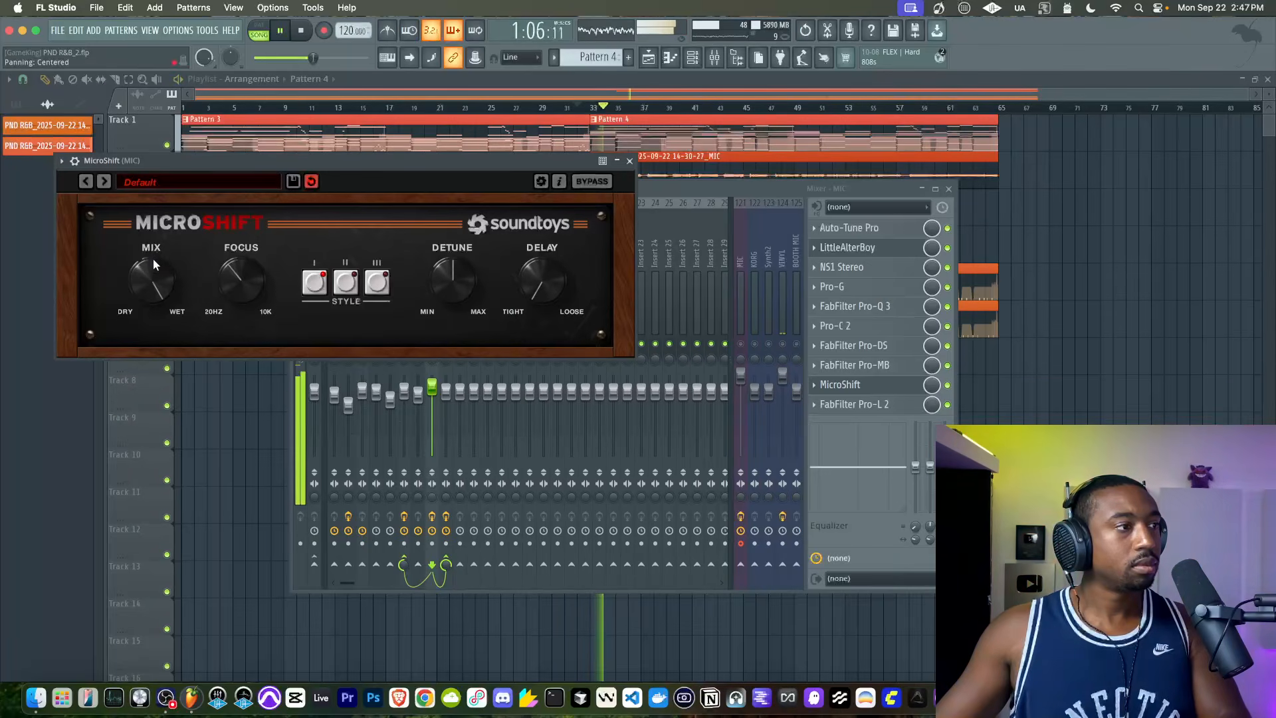
Lower MicroShift's mix to about halfway and its detune to 61.9%, and stop playback with insert 121 unmuted.
left_click_drag(468, 273, 441, 293)
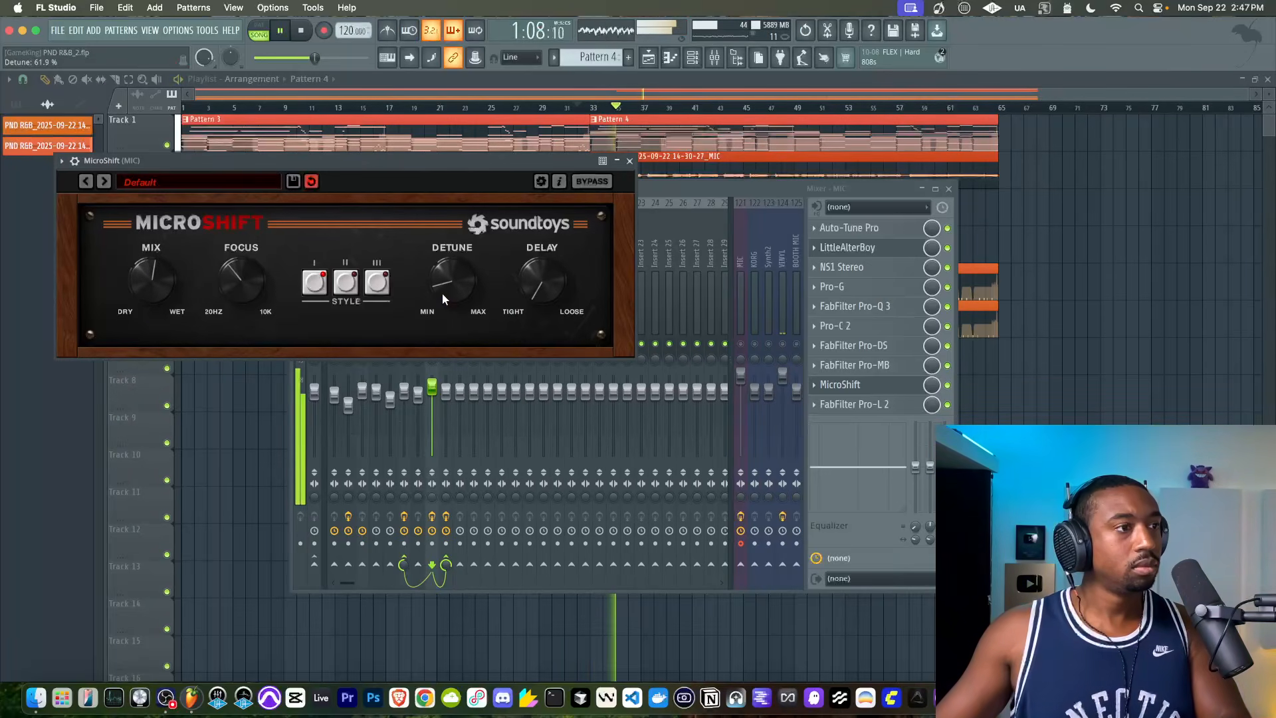
left_click(741, 345)
key("space")
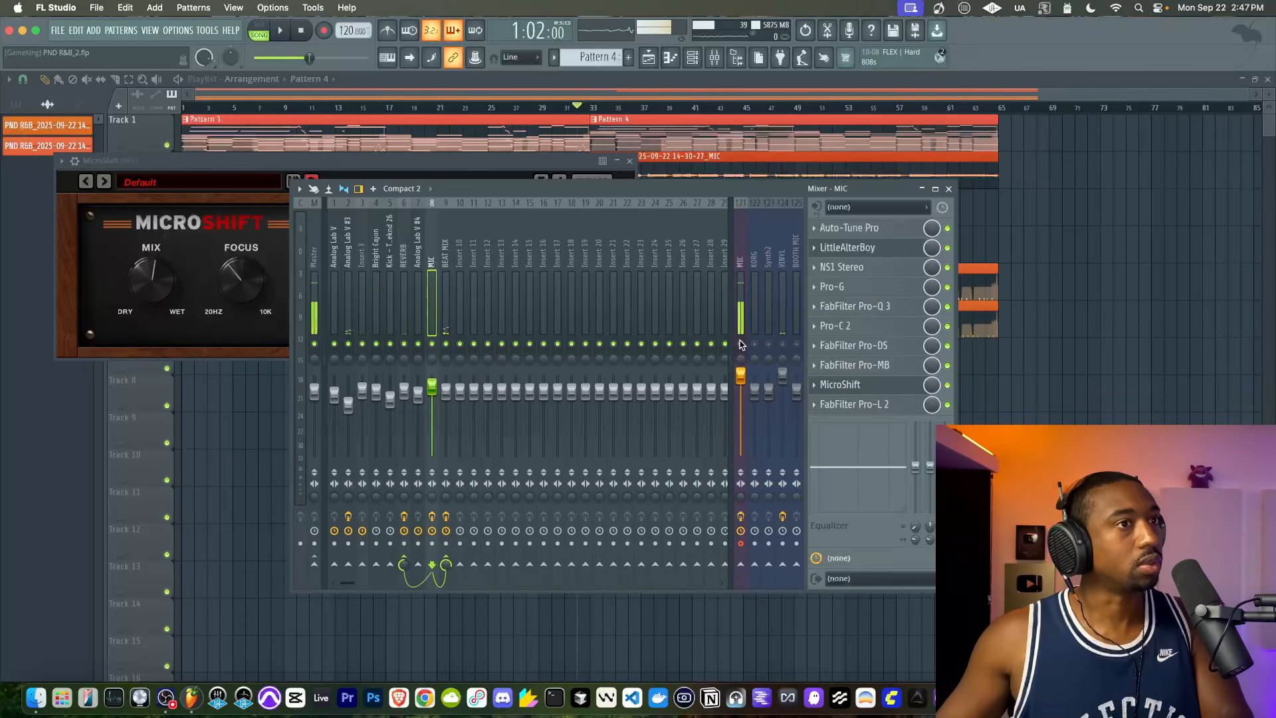
Save the project, replay the second section and close the MicroShift and mixer windows.
left_click(246, 162)
key("super+s")
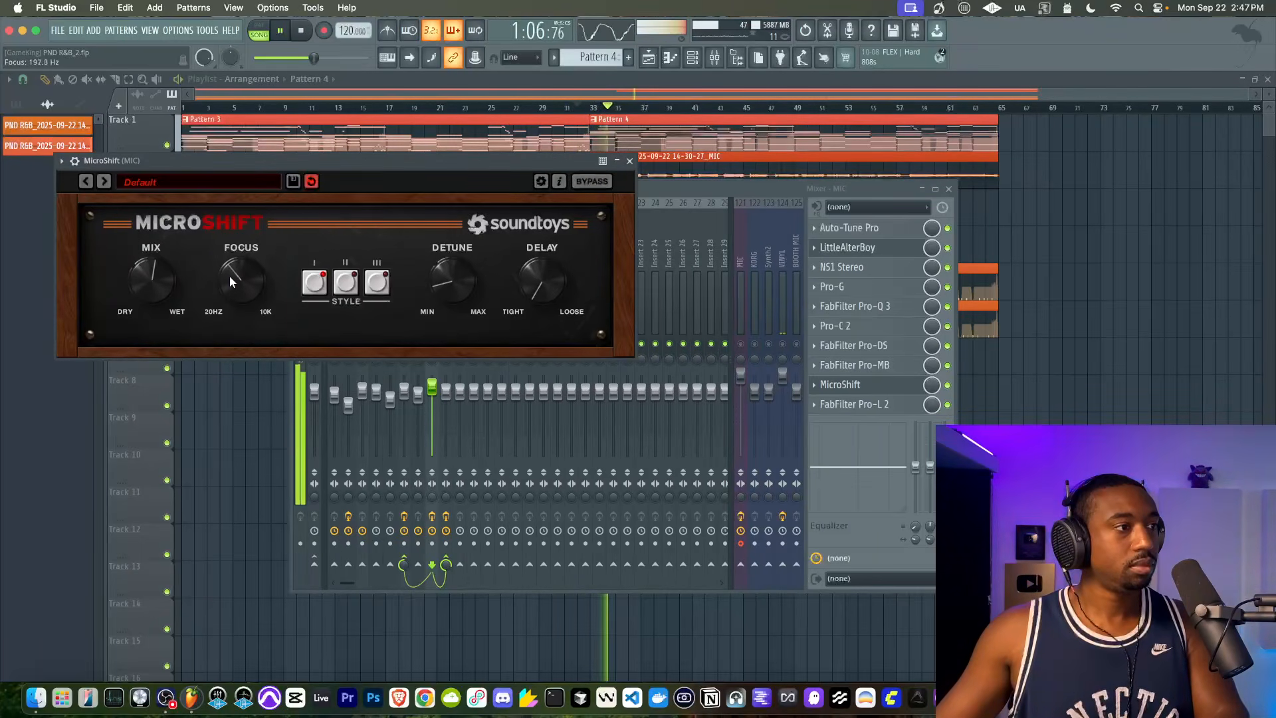
left_click(629, 160)
right_click(1053, 383)
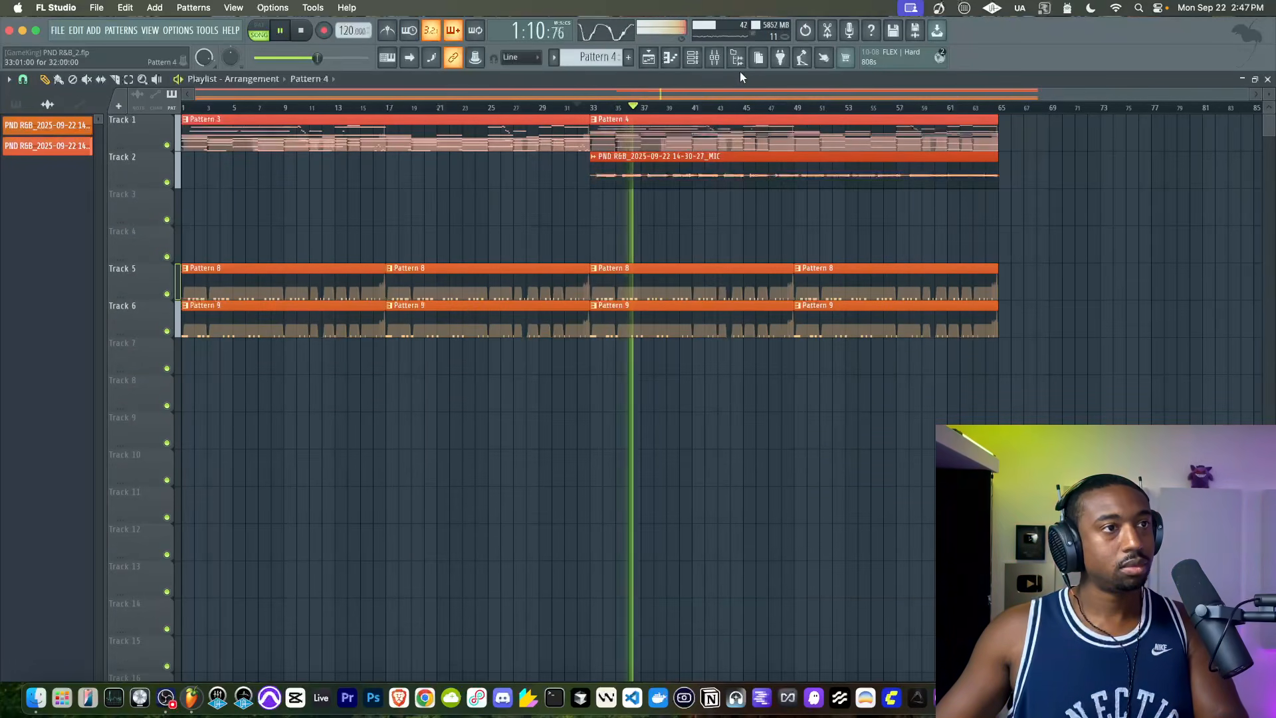
left_click(716, 59)
left_click(715, 59)
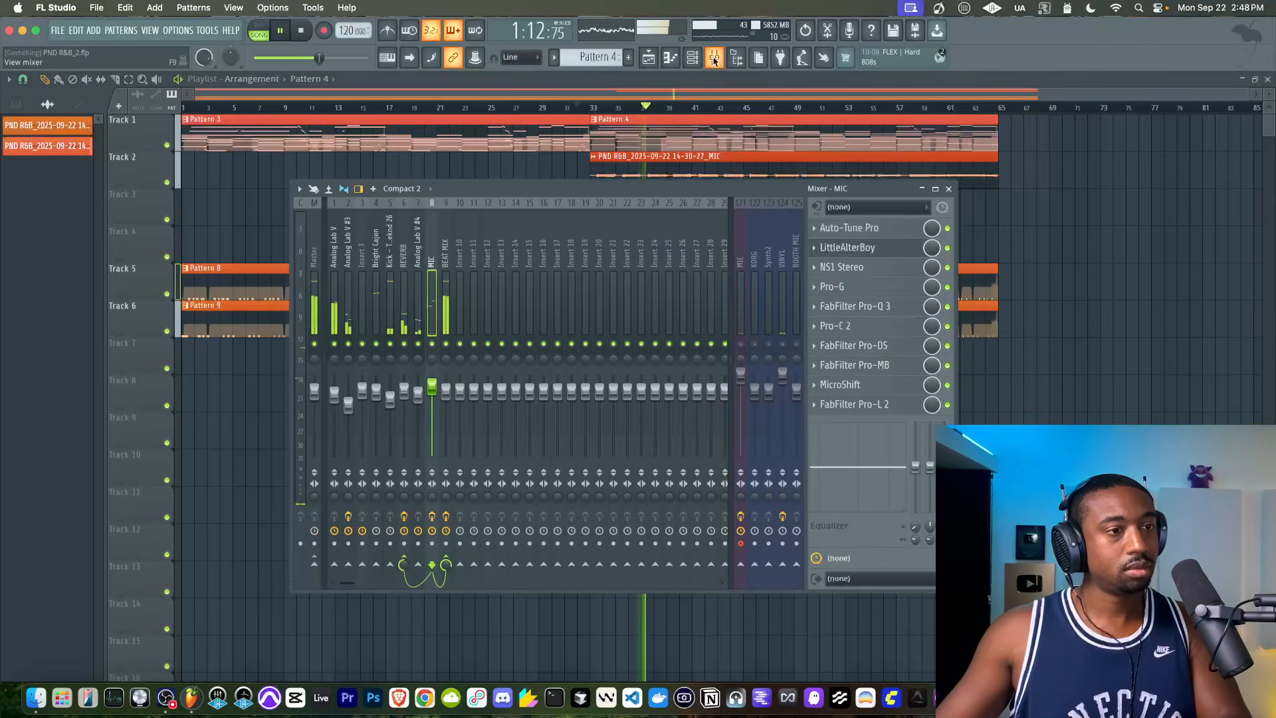
right_click(1046, 306)
scroll(738, 151, "down", 1)
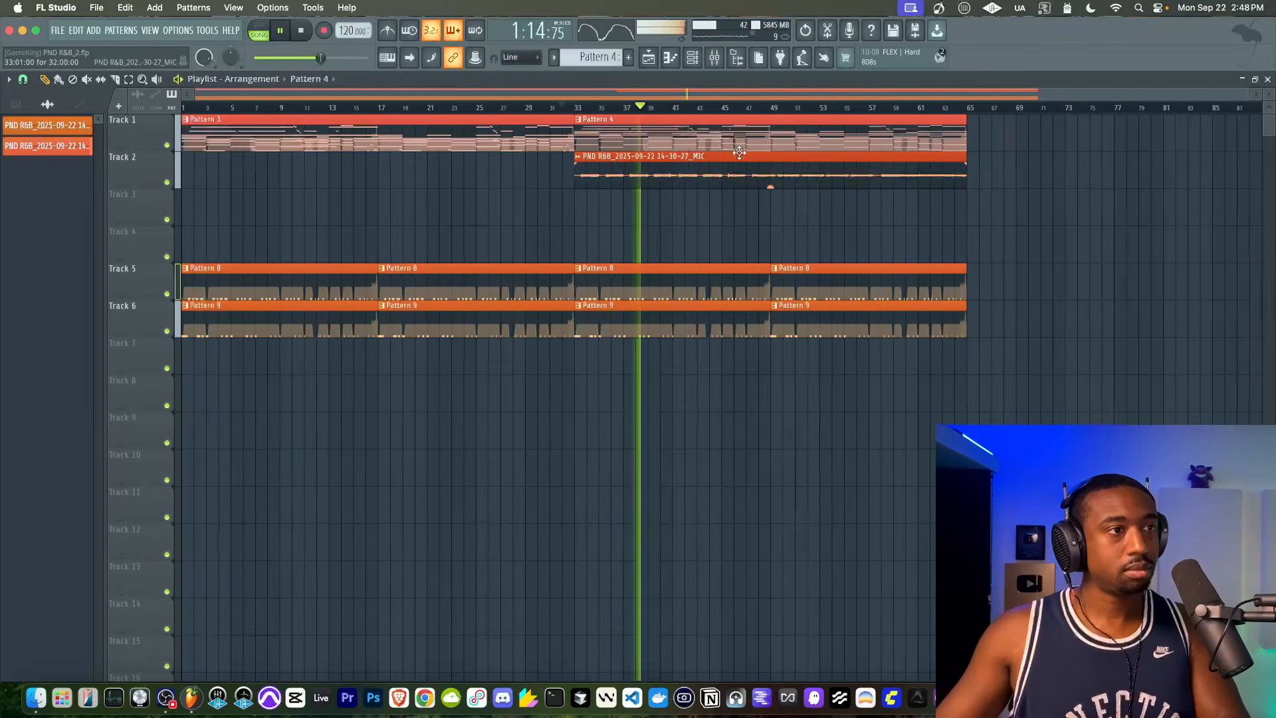
scroll(721, 151, "up", 2)
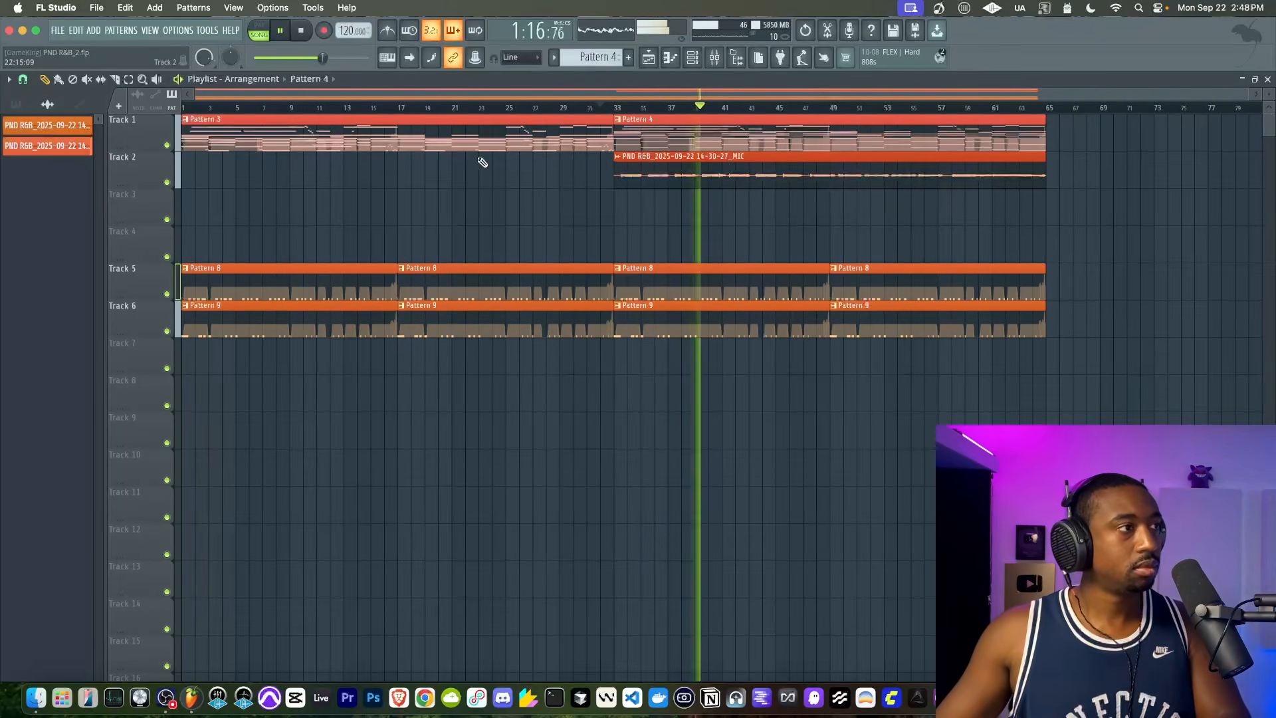
scroll(478, 162, "down", 2)
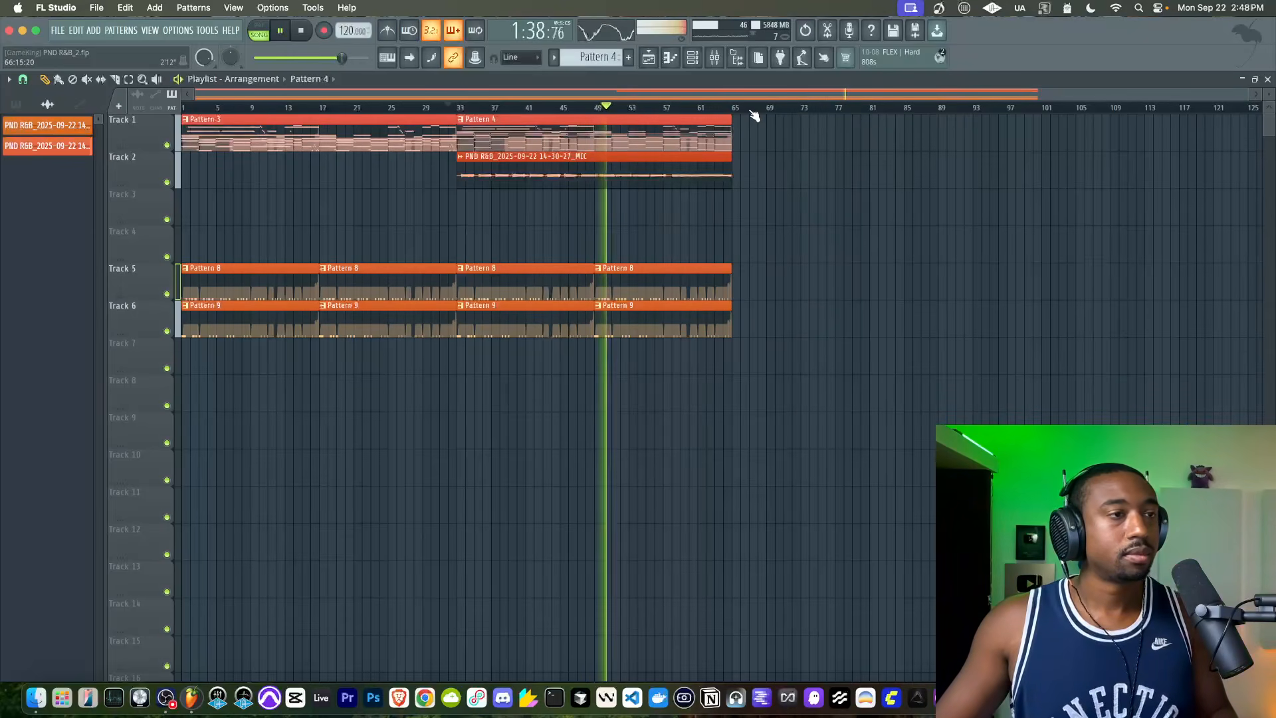
Examine the REVERB and Bright Cajon inserts in the mixer while the song plays.
left_click(716, 63)
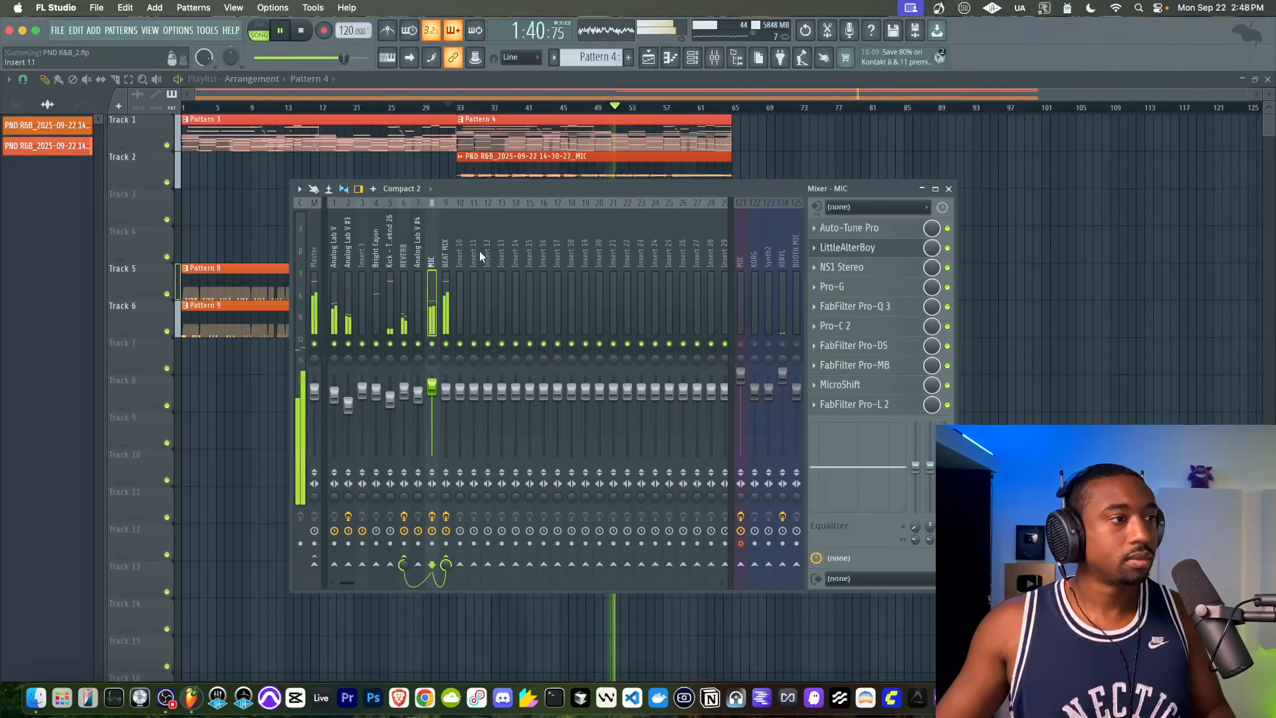
left_click(404, 287)
left_click(377, 293)
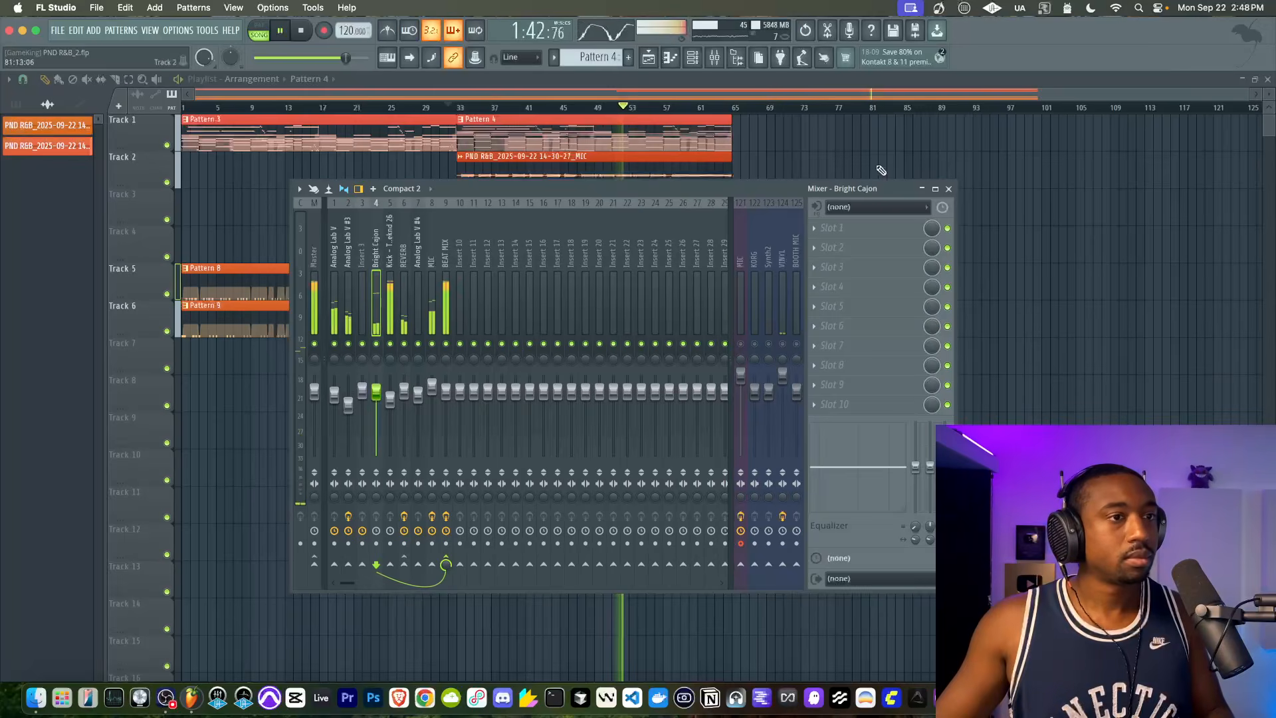
left_click(949, 190)
Show the browser, audition samples in the Legacy Vintage drums folder and load VT_CL into a new sampler channel.
left_click(736, 57)
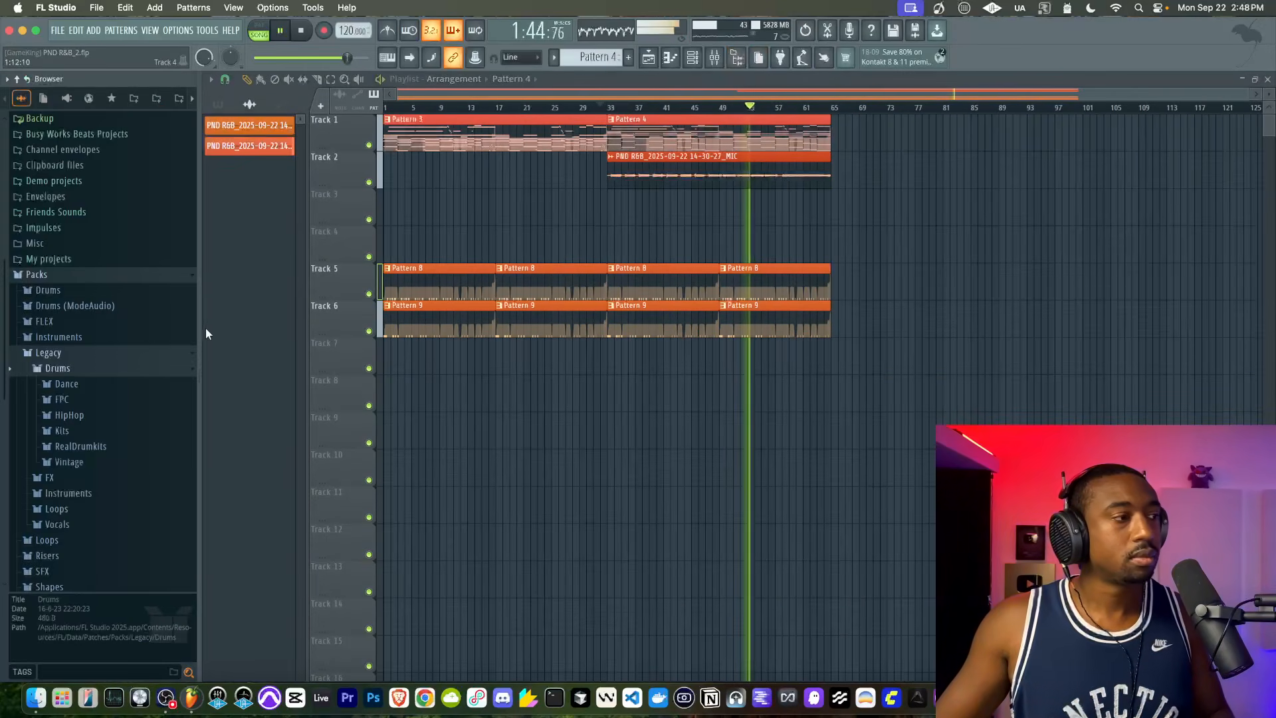
left_click(78, 462)
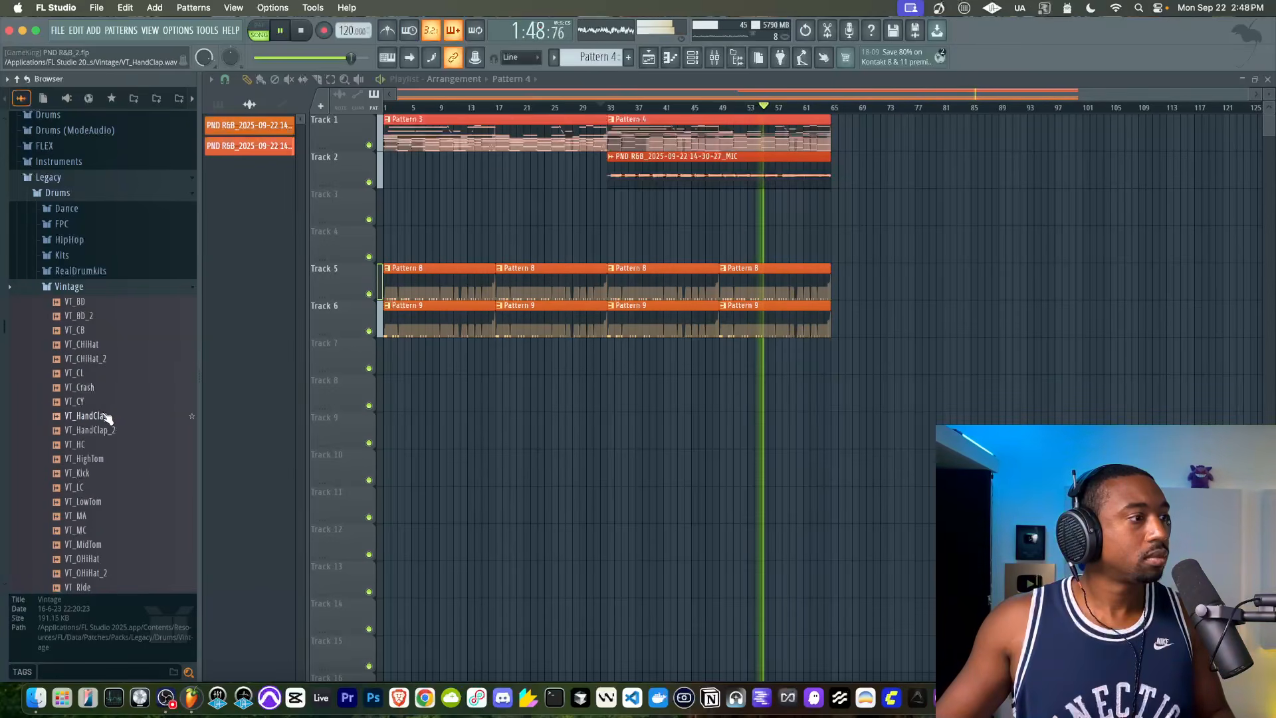
left_click(115, 332)
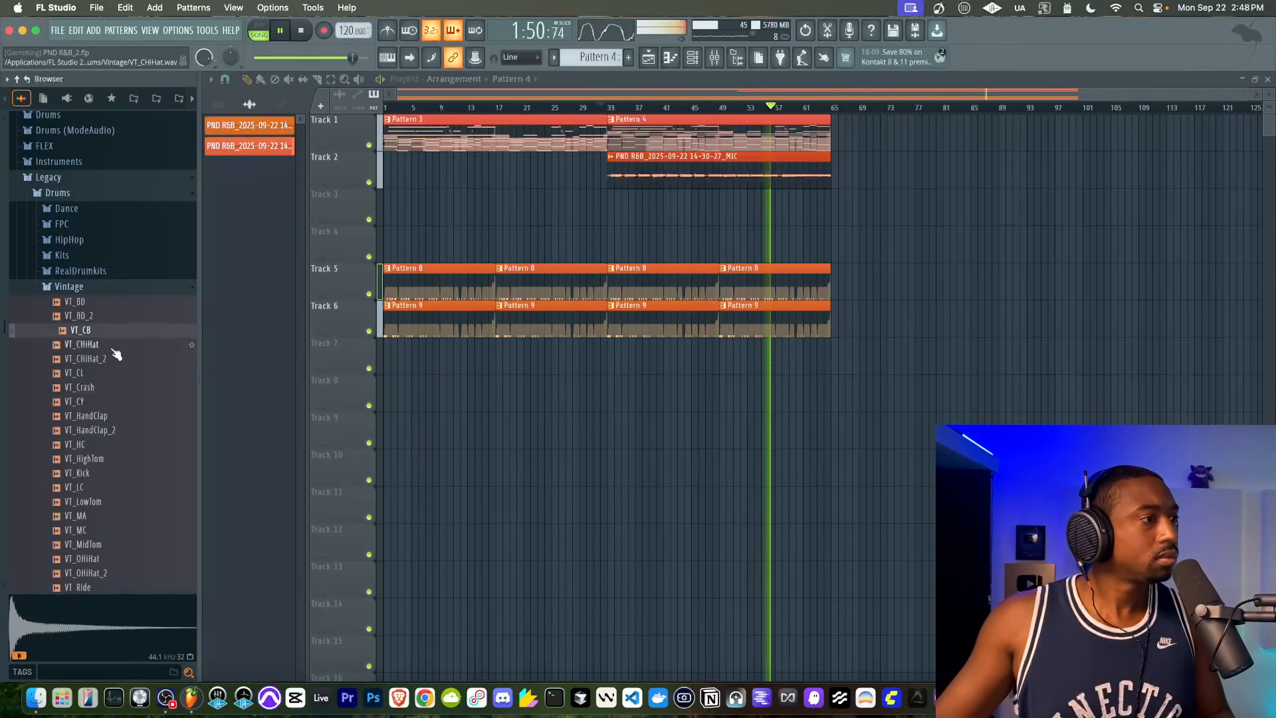
scroll(117, 341, "down", 1)
left_click(112, 346)
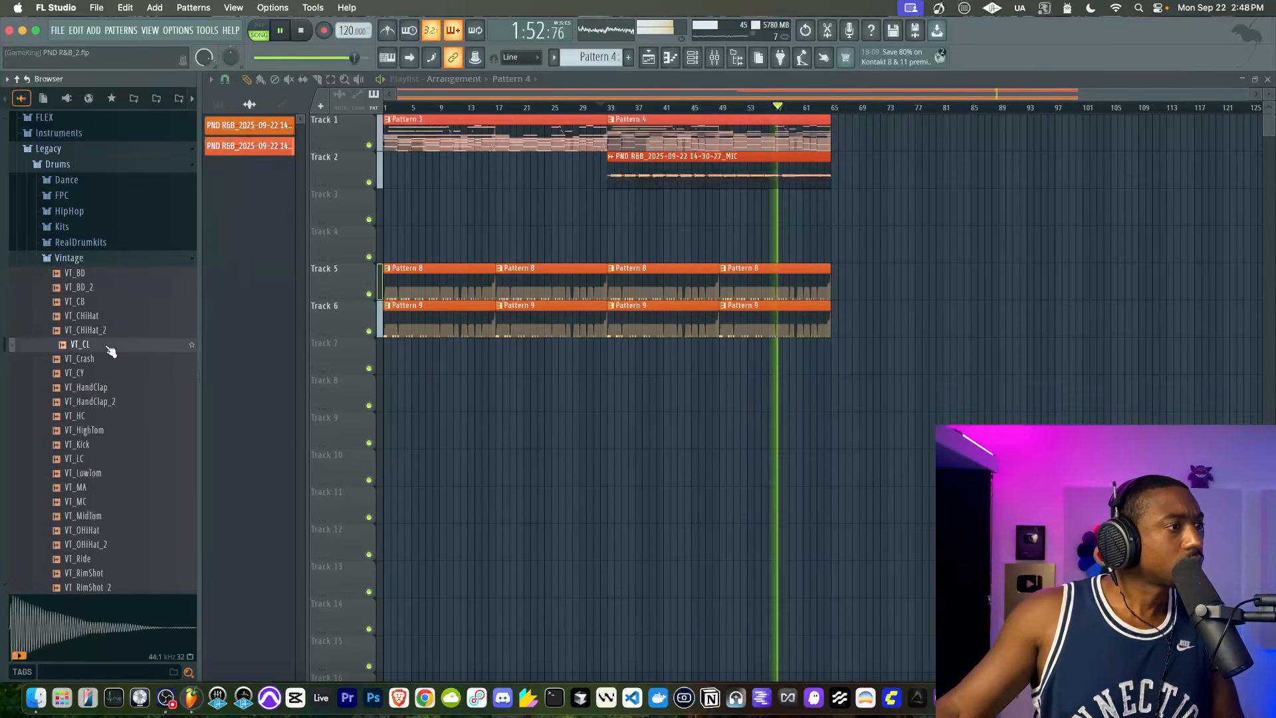
right_click(110, 350)
left_click(141, 372)
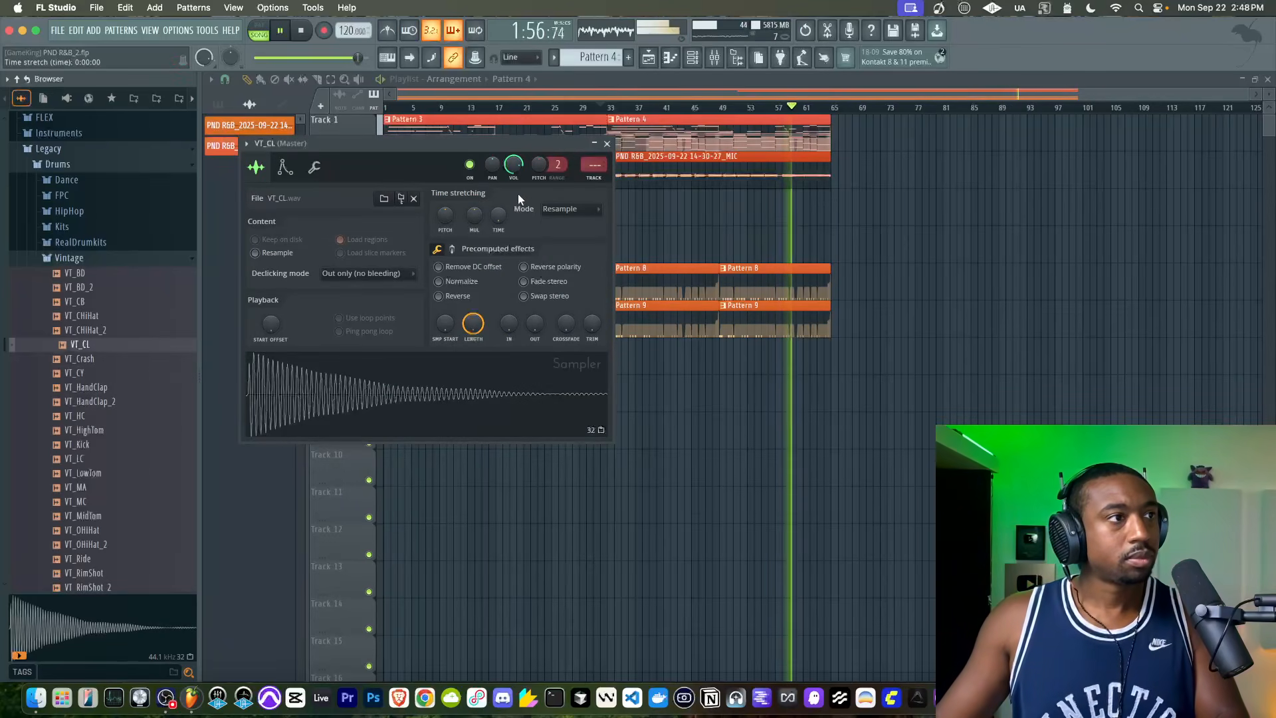
Route VT_CL to mixer insert 10 and paste Pattern 8's Cajon Sub Junk 1 notes into its channel.
key("F9")
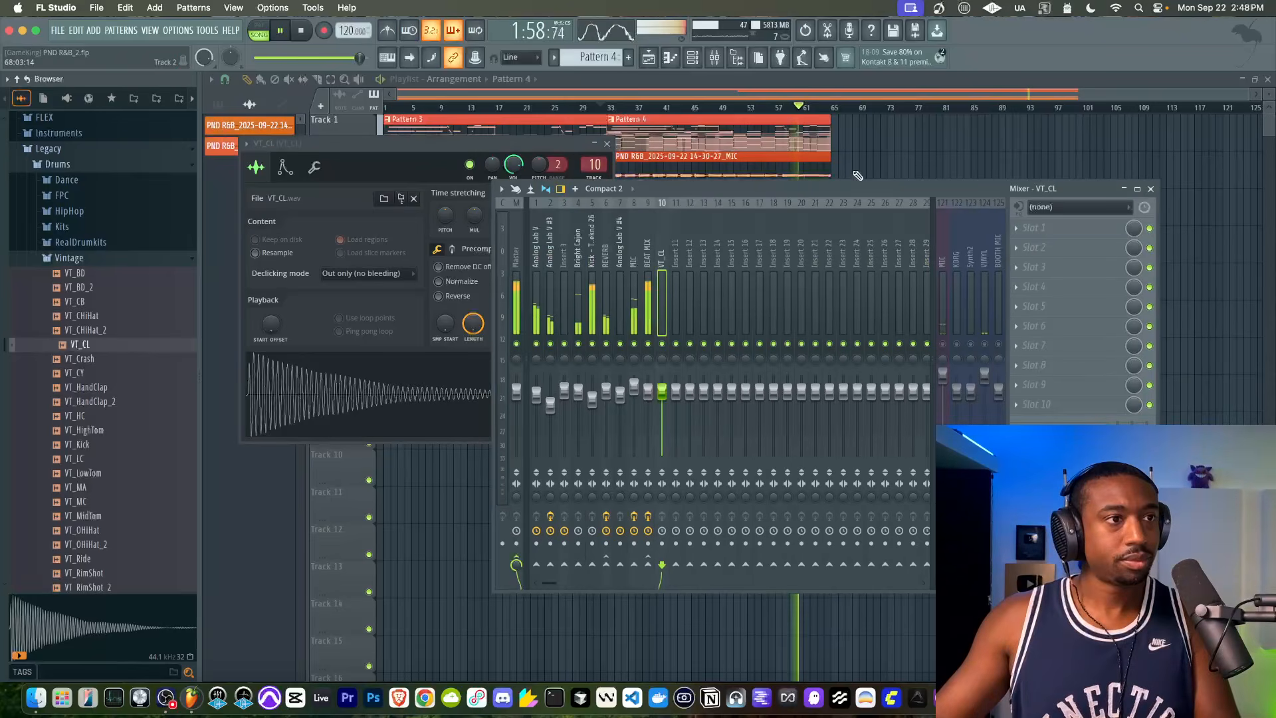
left_click(868, 171)
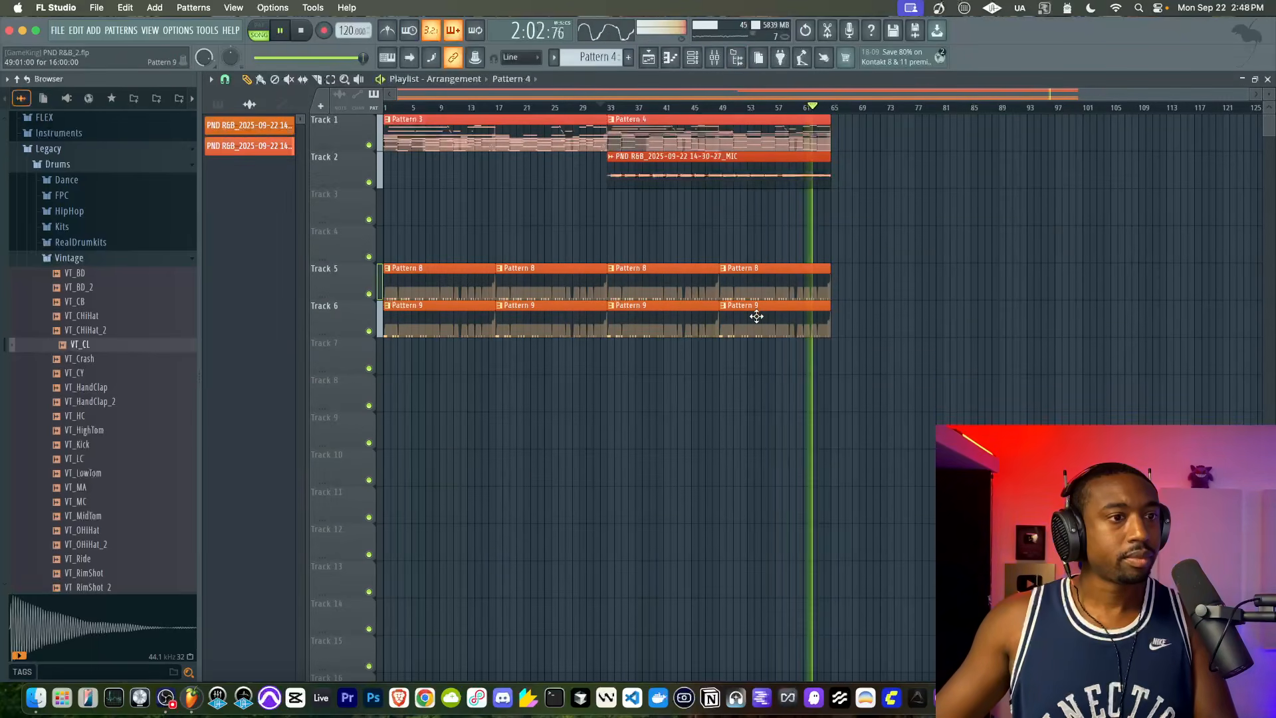
double_click(759, 292)
key("F6")
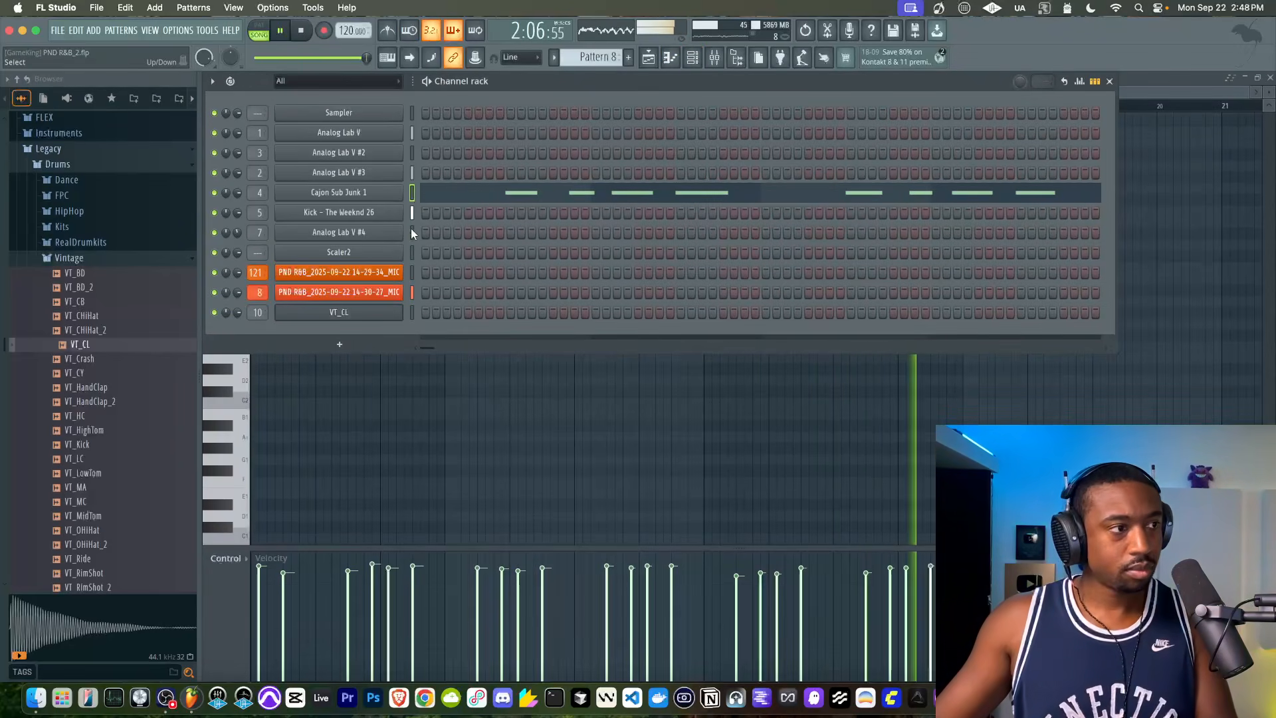
left_click(413, 311)
key("ctrl+v")
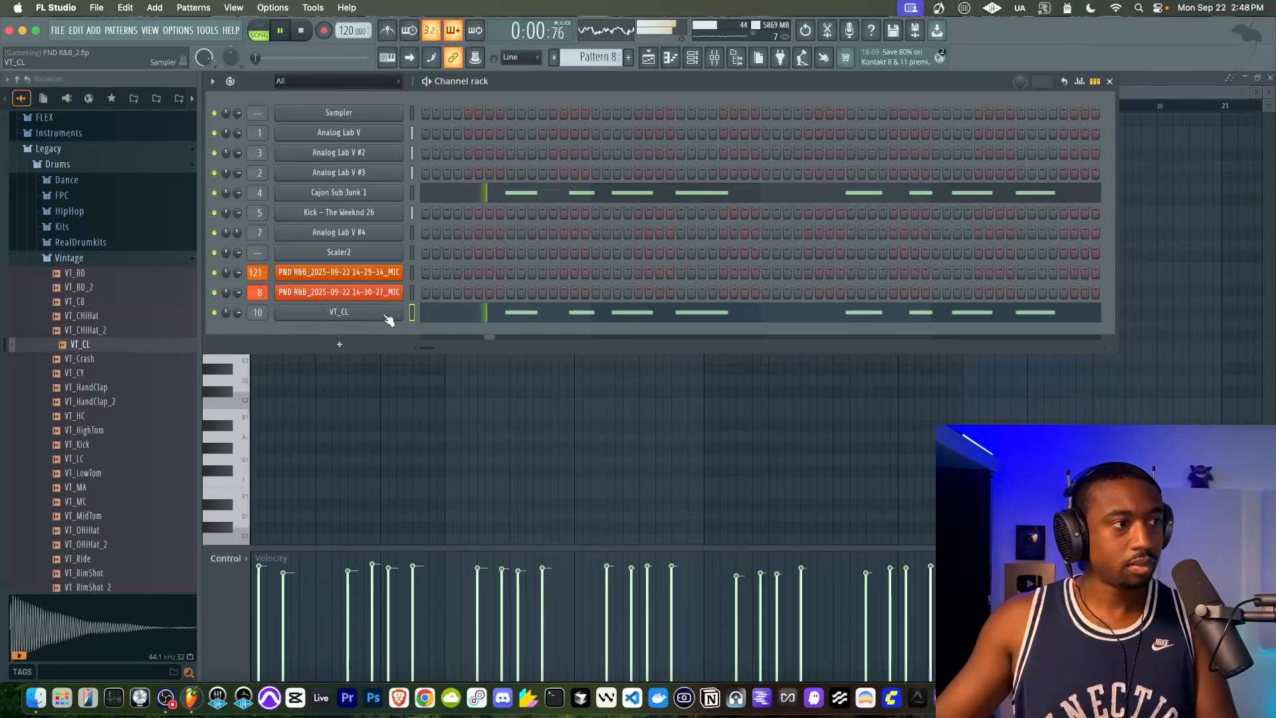
Set VT_CL's pitch range to 16, lower its channel pitch, and reduce its channel volume to 48%.
left_click(386, 315)
scroll(540, 164, "up", 5)
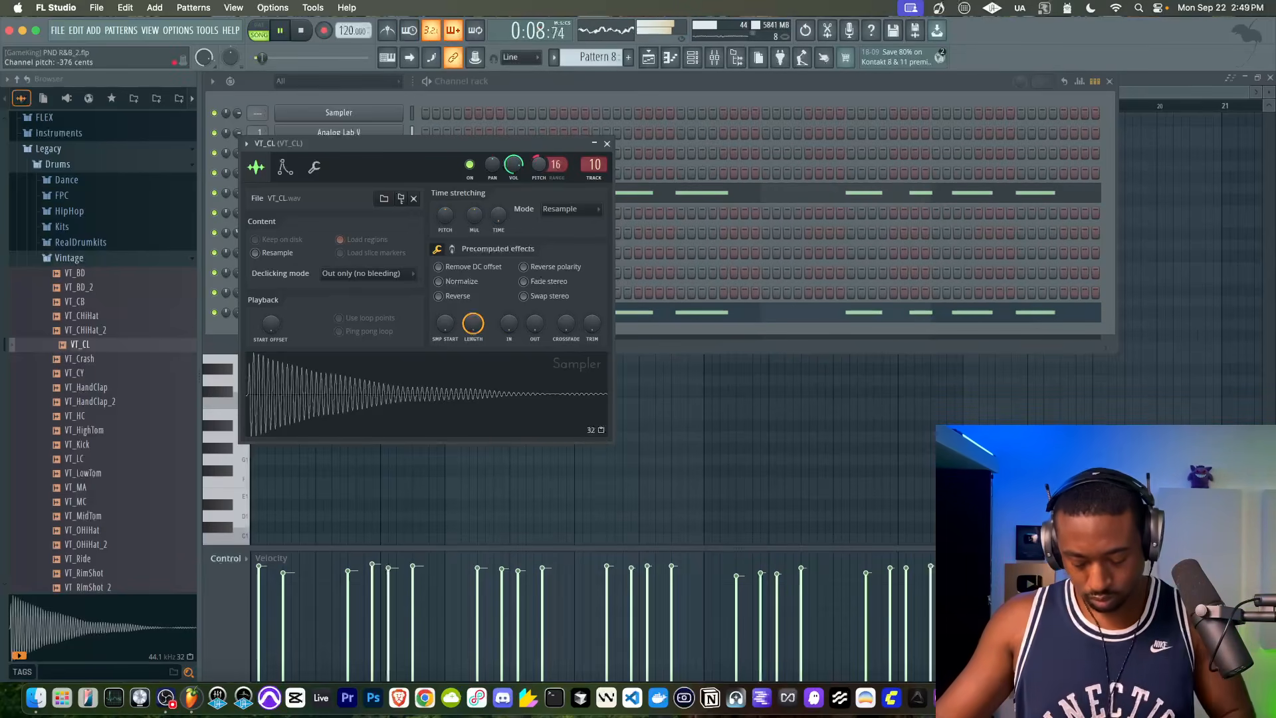
left_click_drag(539, 164, 539, 188)
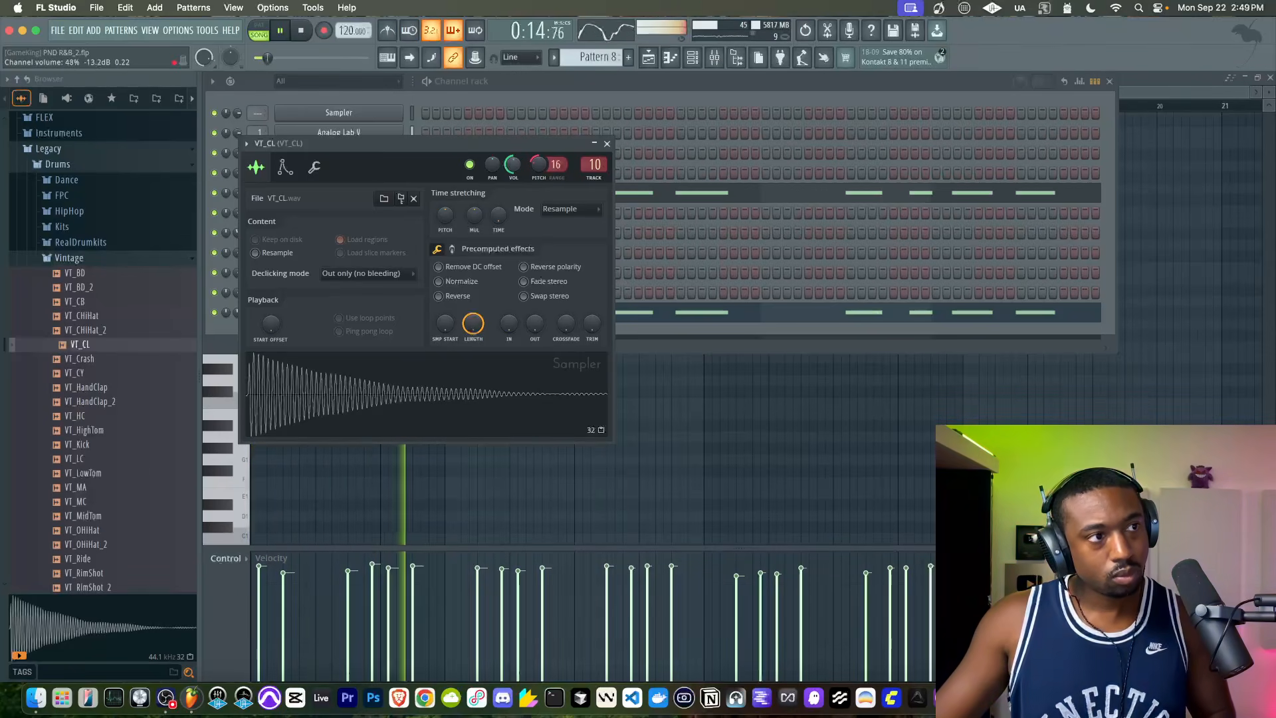
Adjust VT_CL's time shift, lower its channel pitch to -688 cents, and close the sampler window.
left_click(314, 167)
left_click_drag(489, 214, 489, 204)
mouse_move(538, 165)
left_mouse_down()
mouse_move(538, 154)
mouse_move(541, 170)
left_mouse_up()
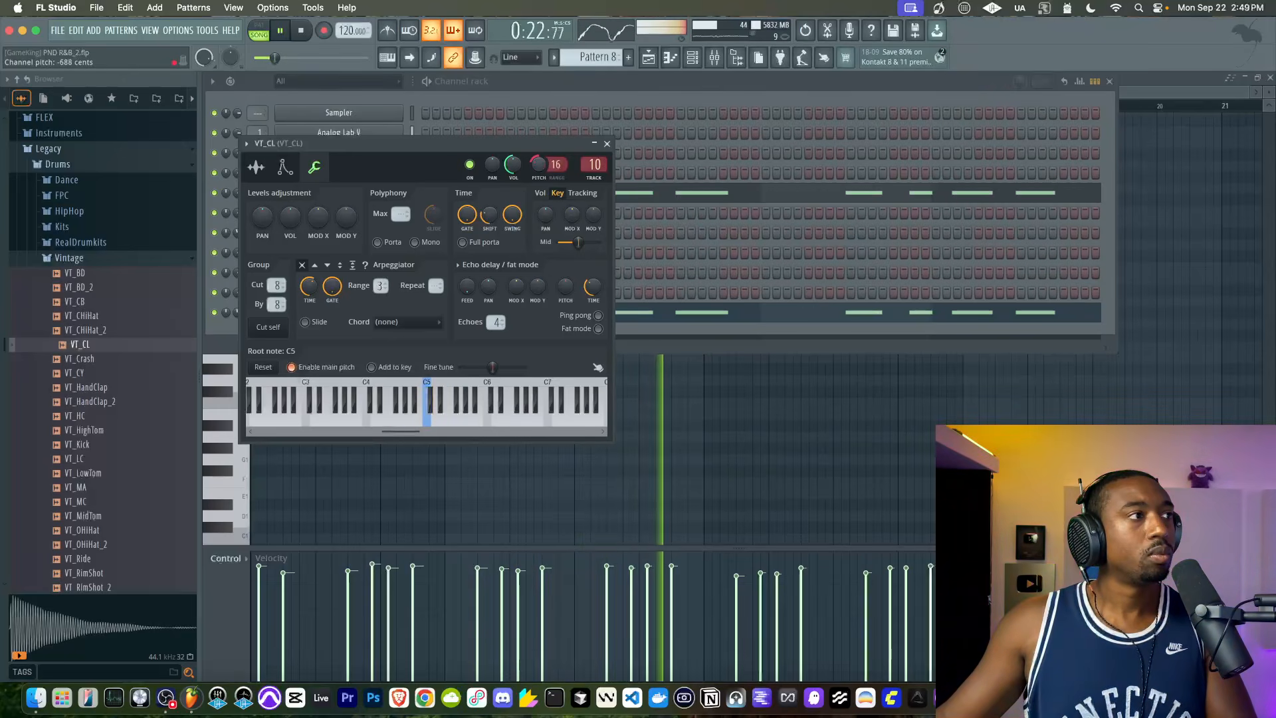
left_click_drag(489, 214, 489, 217)
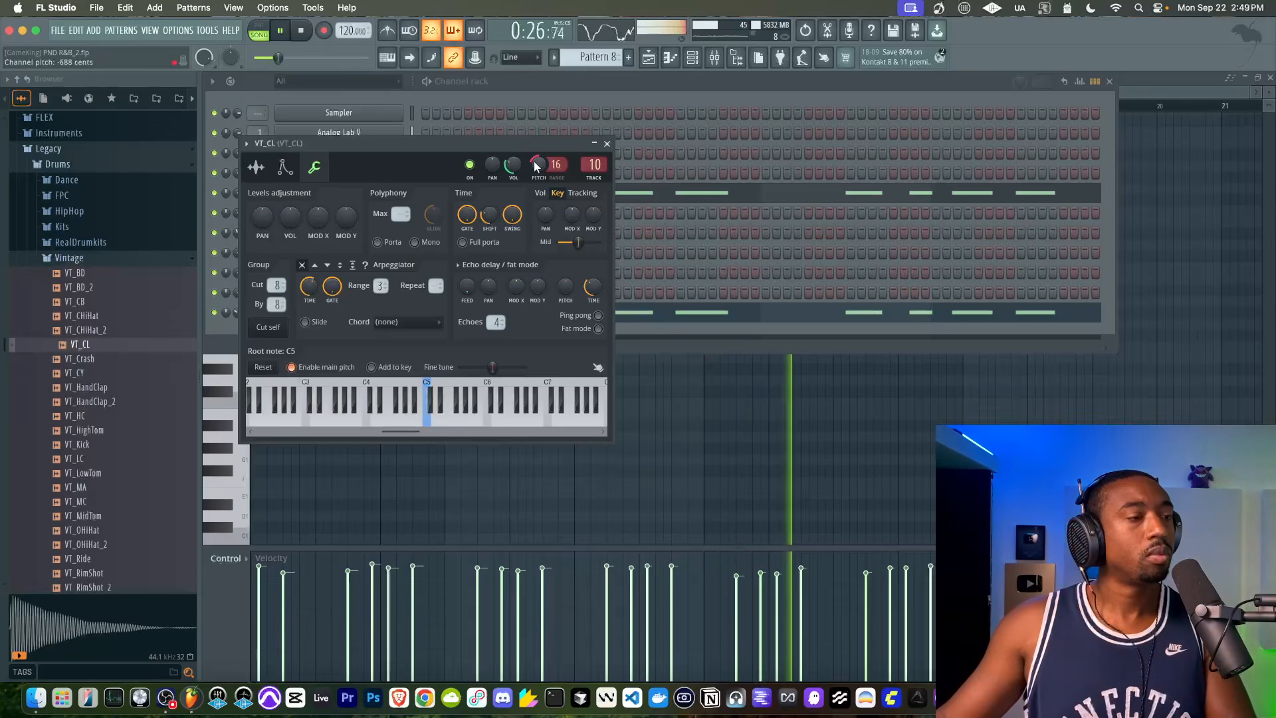
left_click(607, 143)
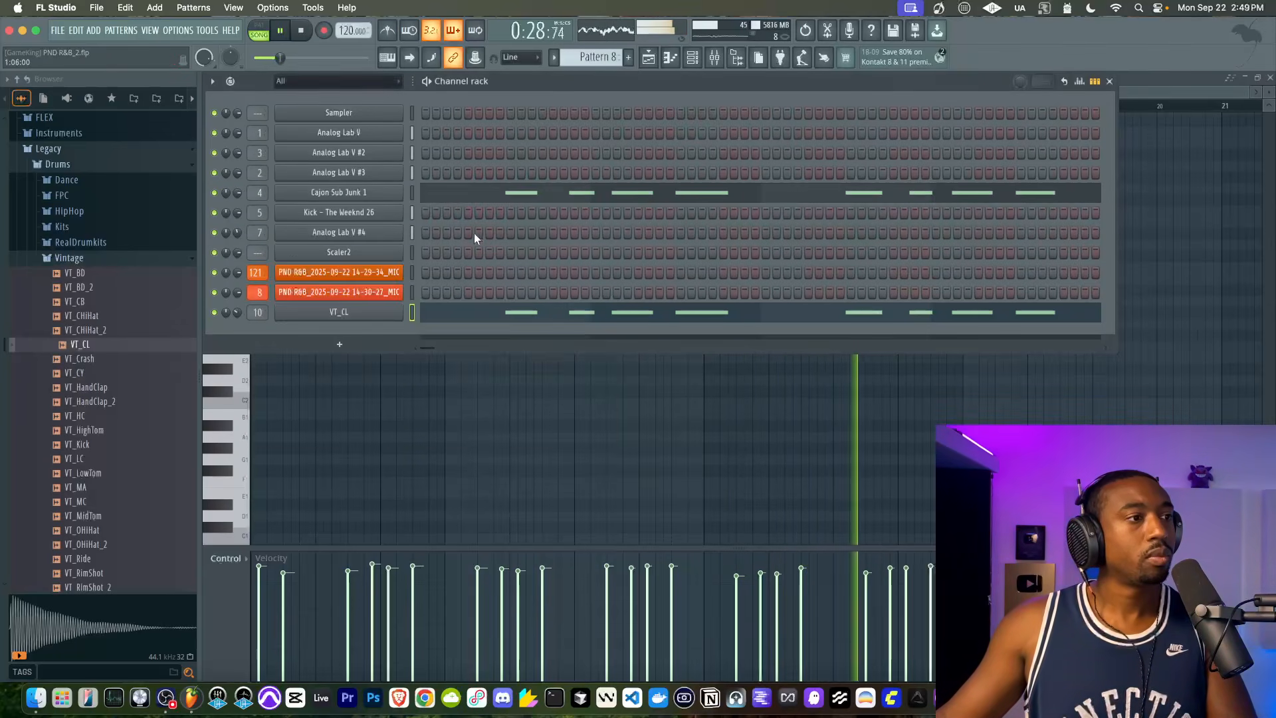
Boost the VT_CL sample's gain to about 9% in its precomputed effects.
left_click(382, 312)
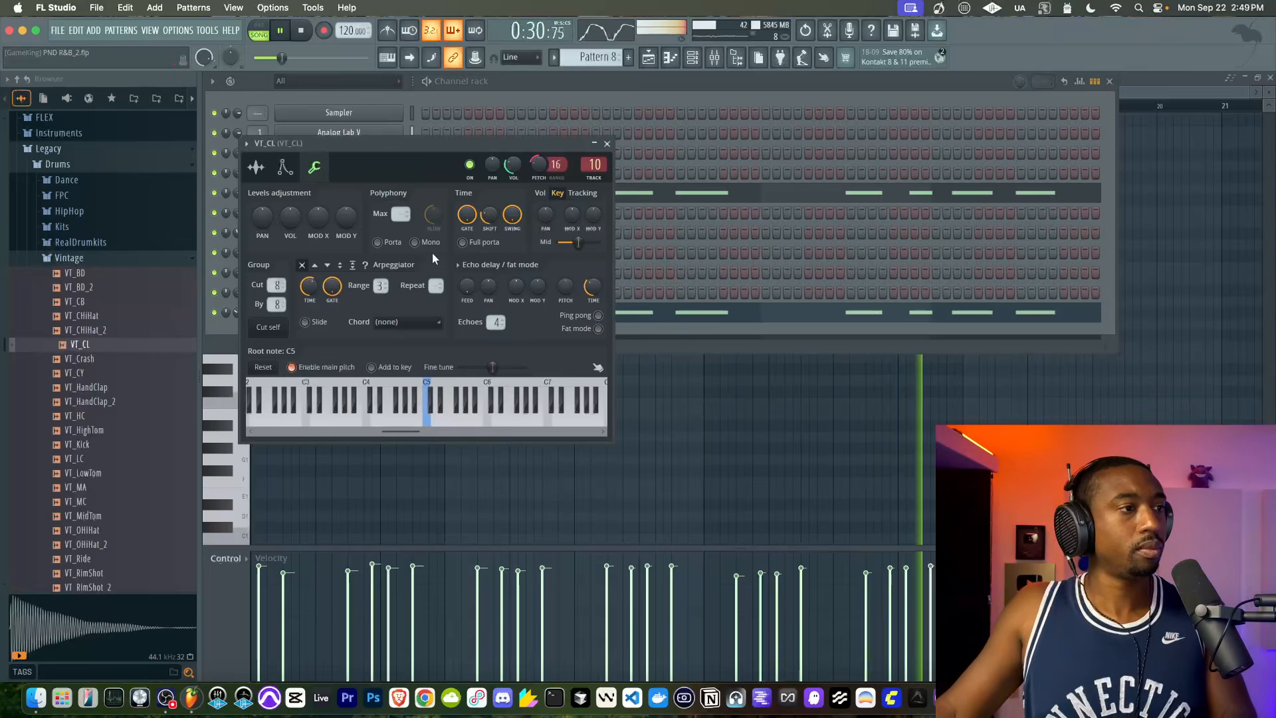
left_click(256, 167)
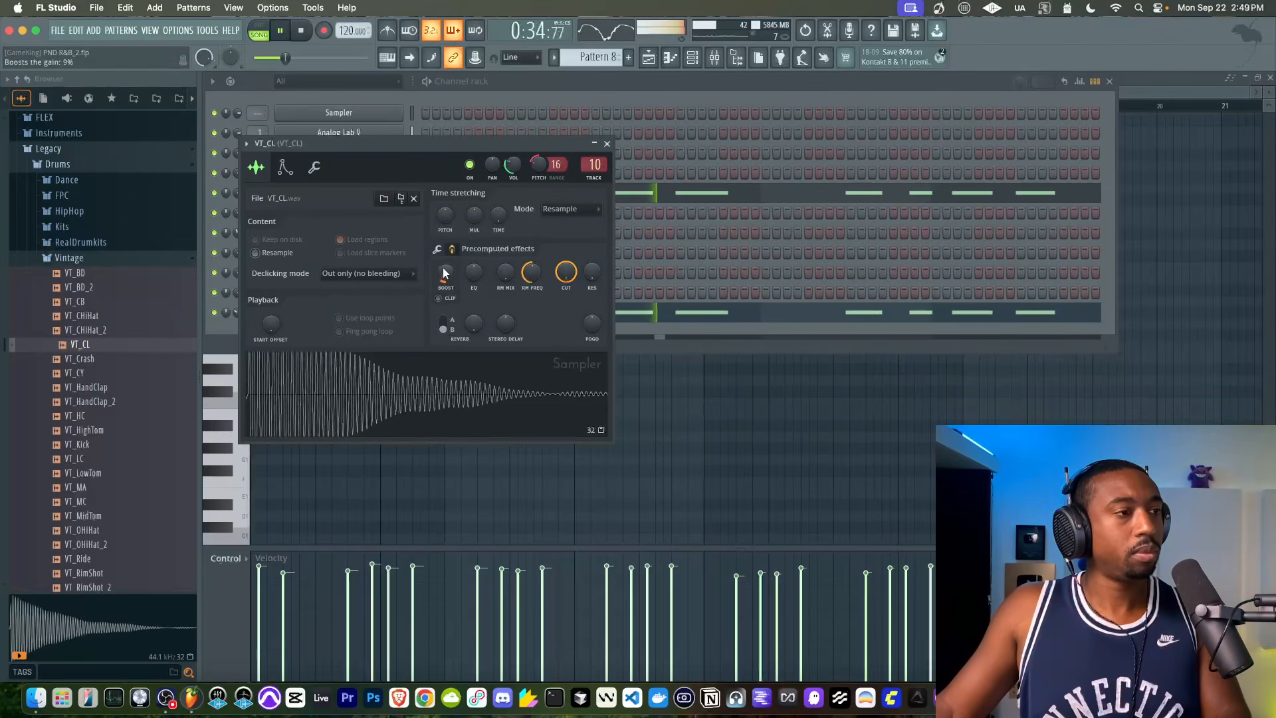
Move the VT_CL insert ahead of BEAT MIX, route it only to BEAT MIX and REVERB, and lower its fader to about 66%.
left_click(714, 58)
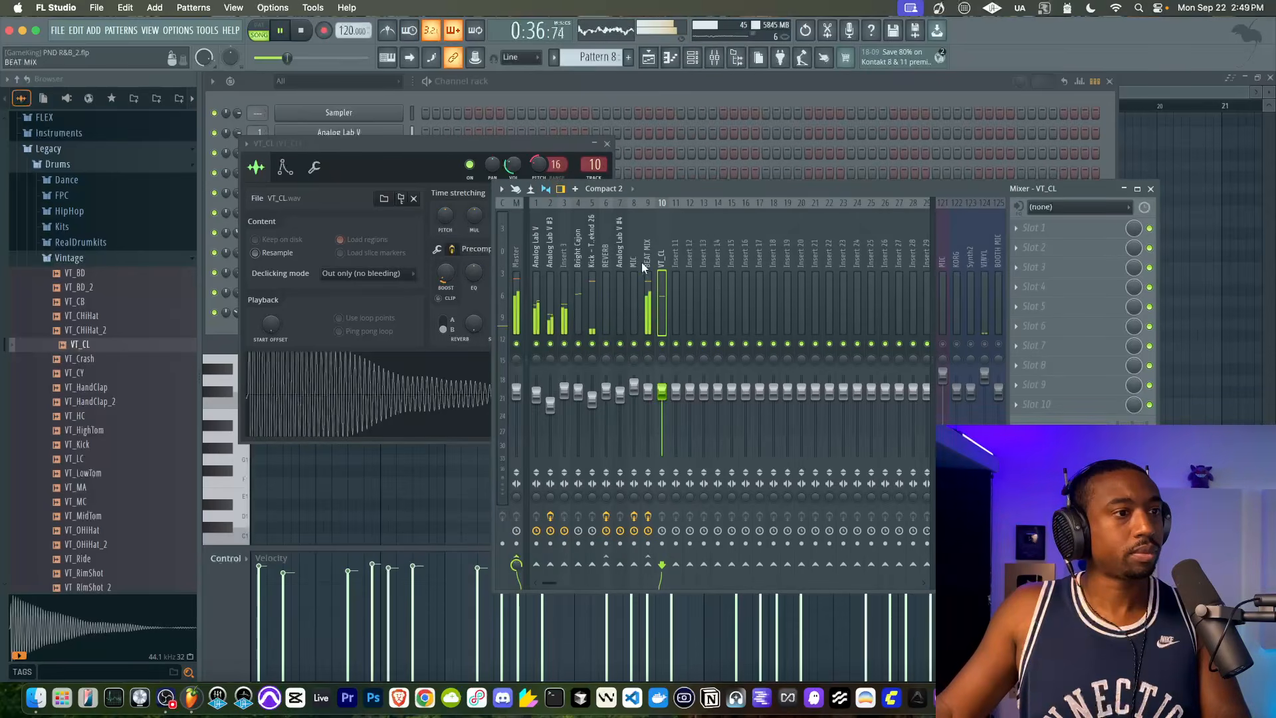
key("alt+Left")
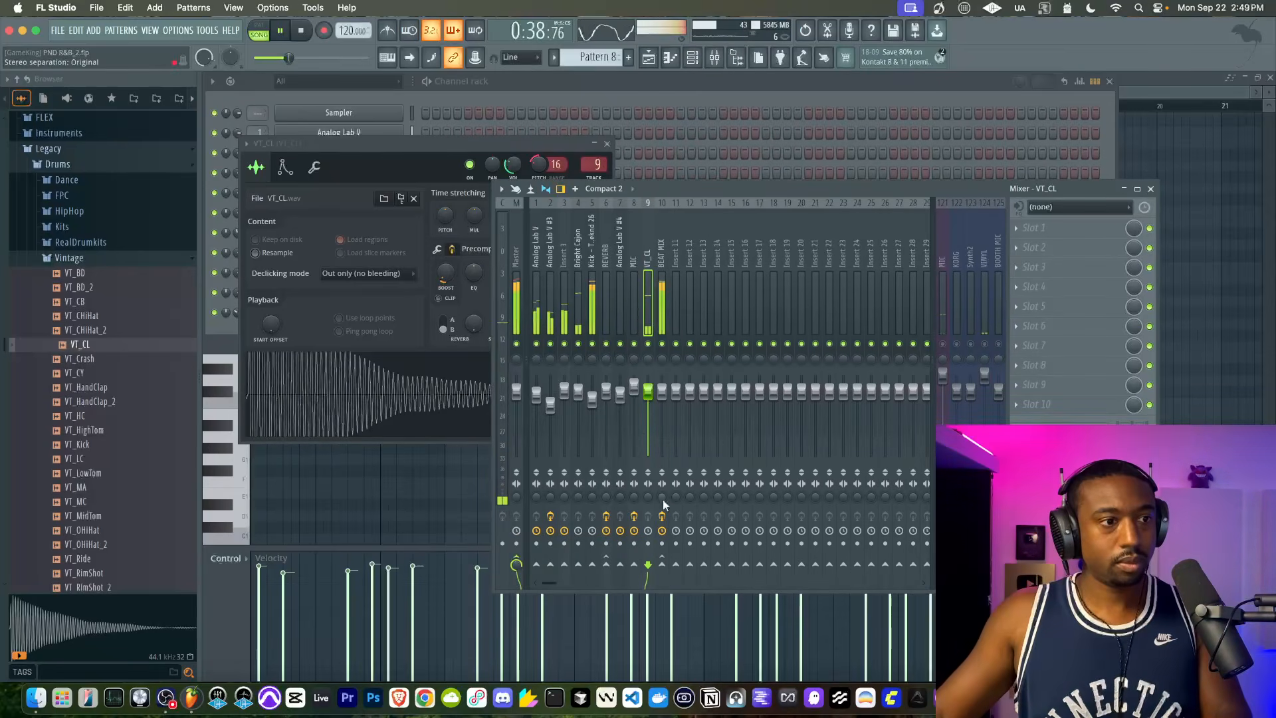
right_click(658, 566)
left_click(686, 585)
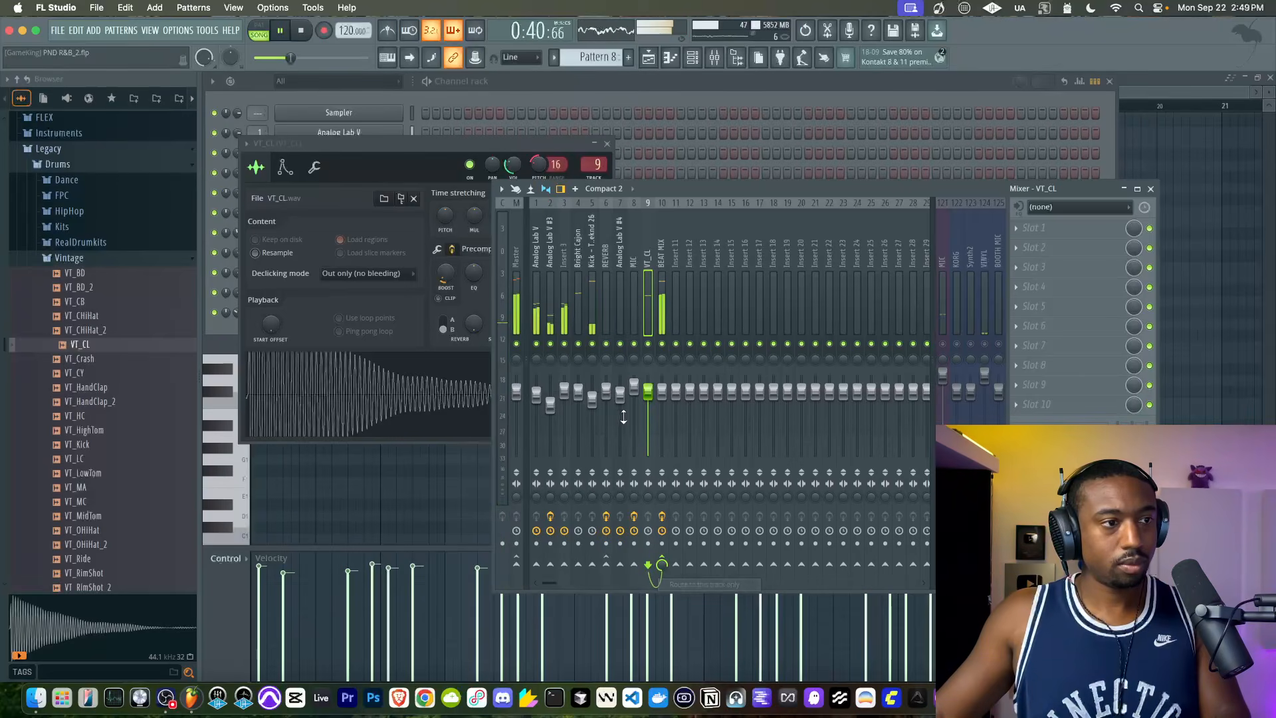
left_click_drag(651, 393, 649, 417)
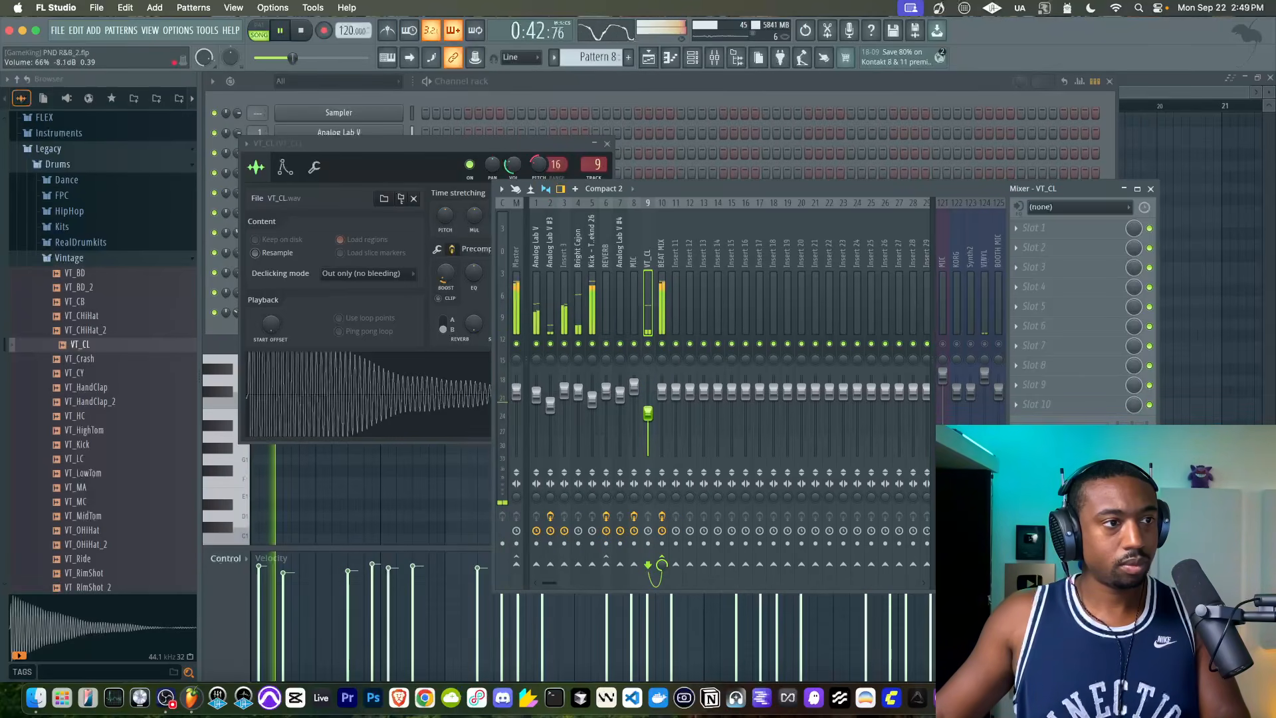
left_click(605, 564)
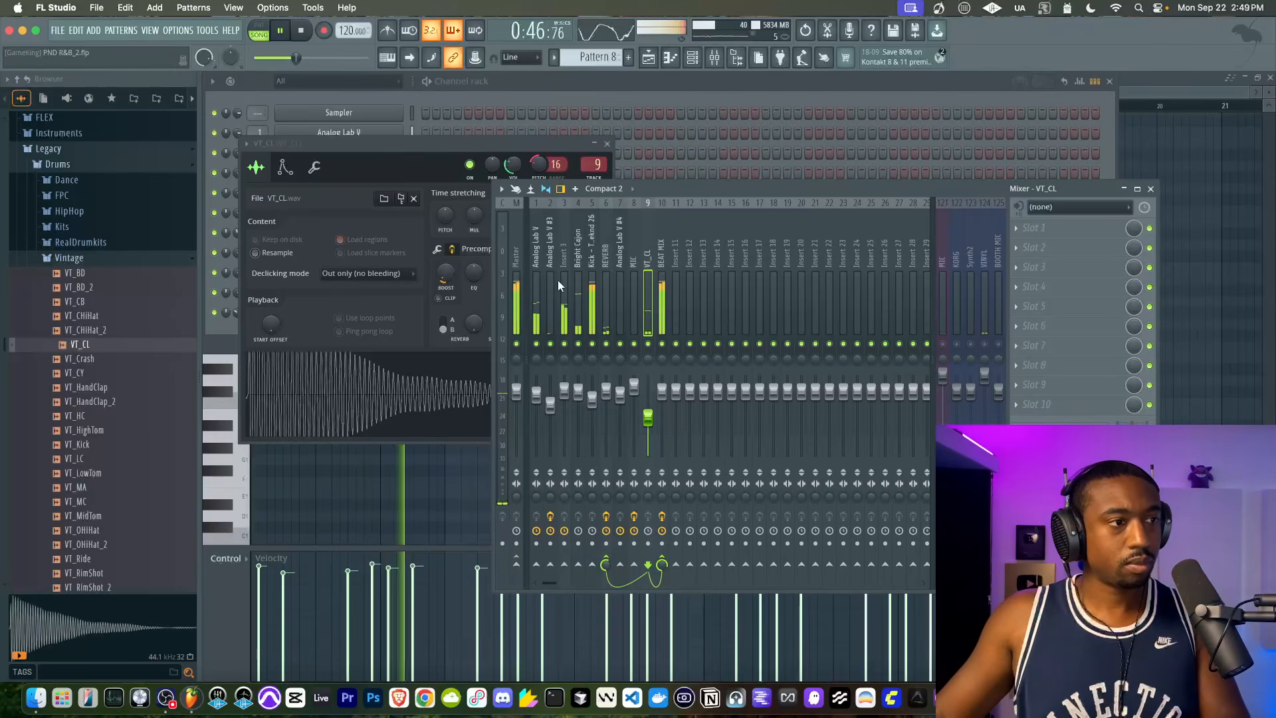
Delete the two middle notes of each four-note VT_CL group in bars 1 to 10 of Pattern 8.
left_click(555, 86)
left_click(499, 313)
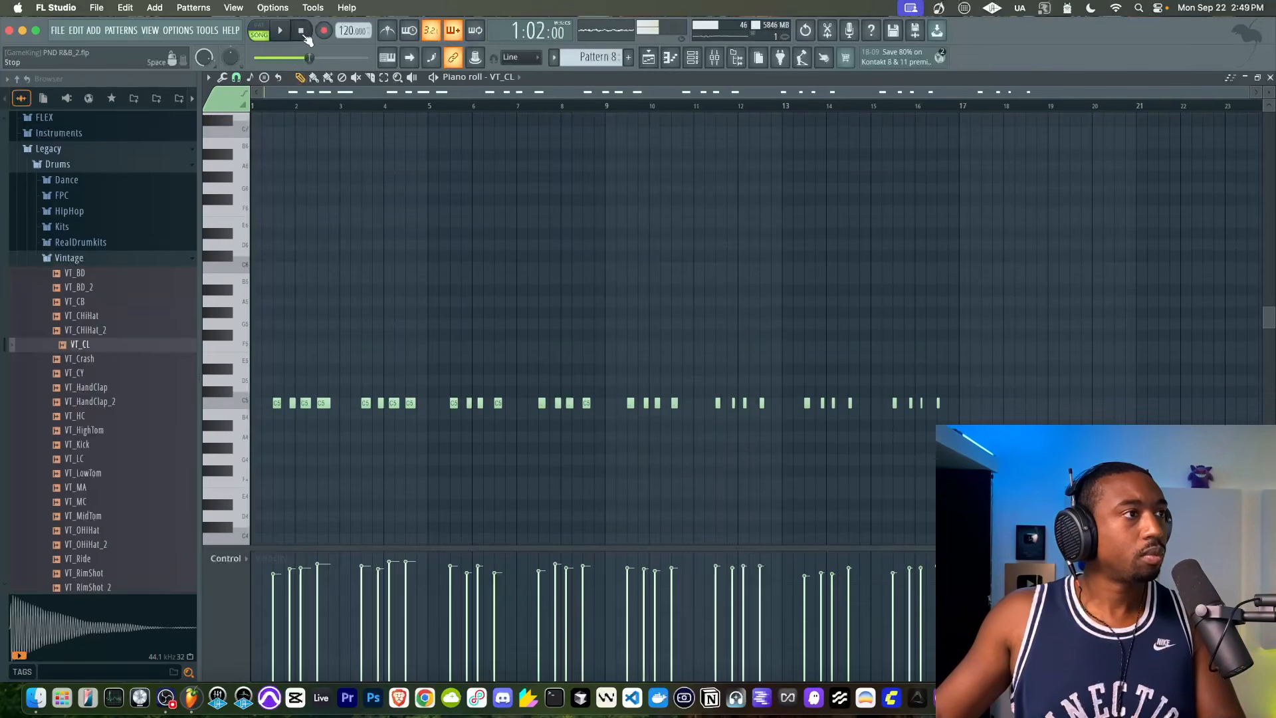
right_click(292, 402)
right_click(304, 403)
right_click(381, 403)
right_click(394, 403)
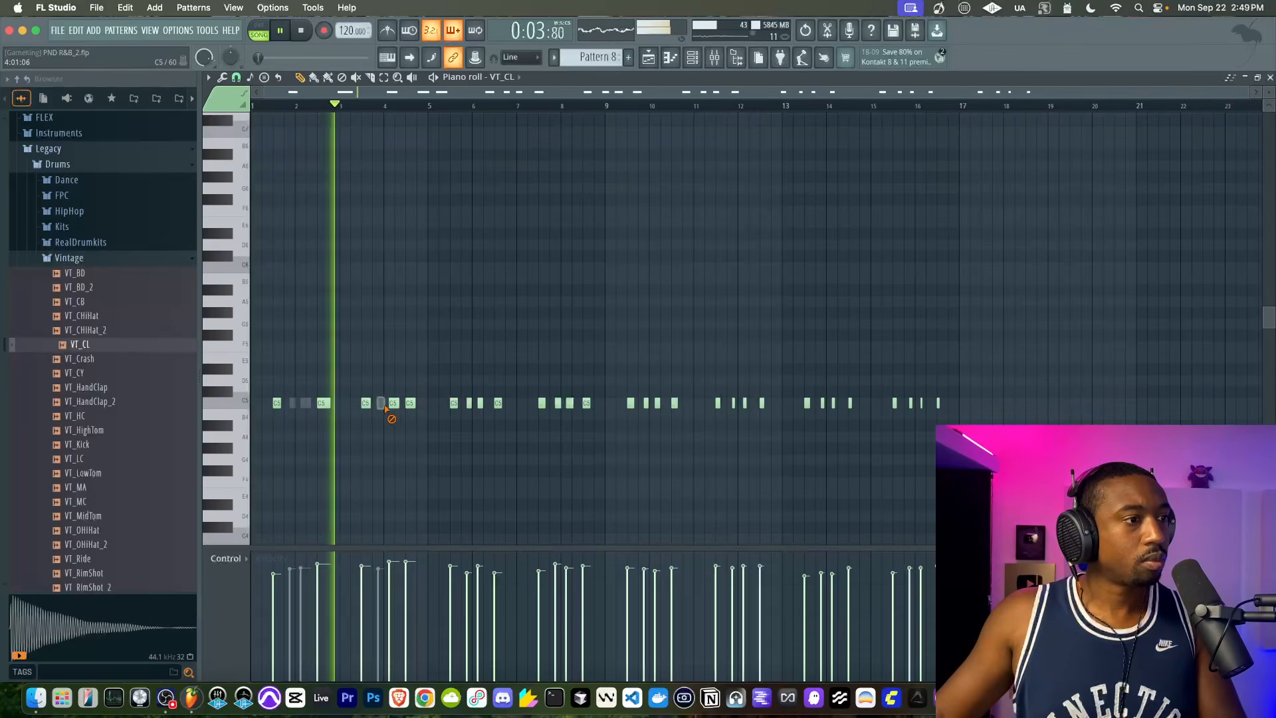
left_click(469, 402, "shift+super")
left_click(480, 403, "shift+super")
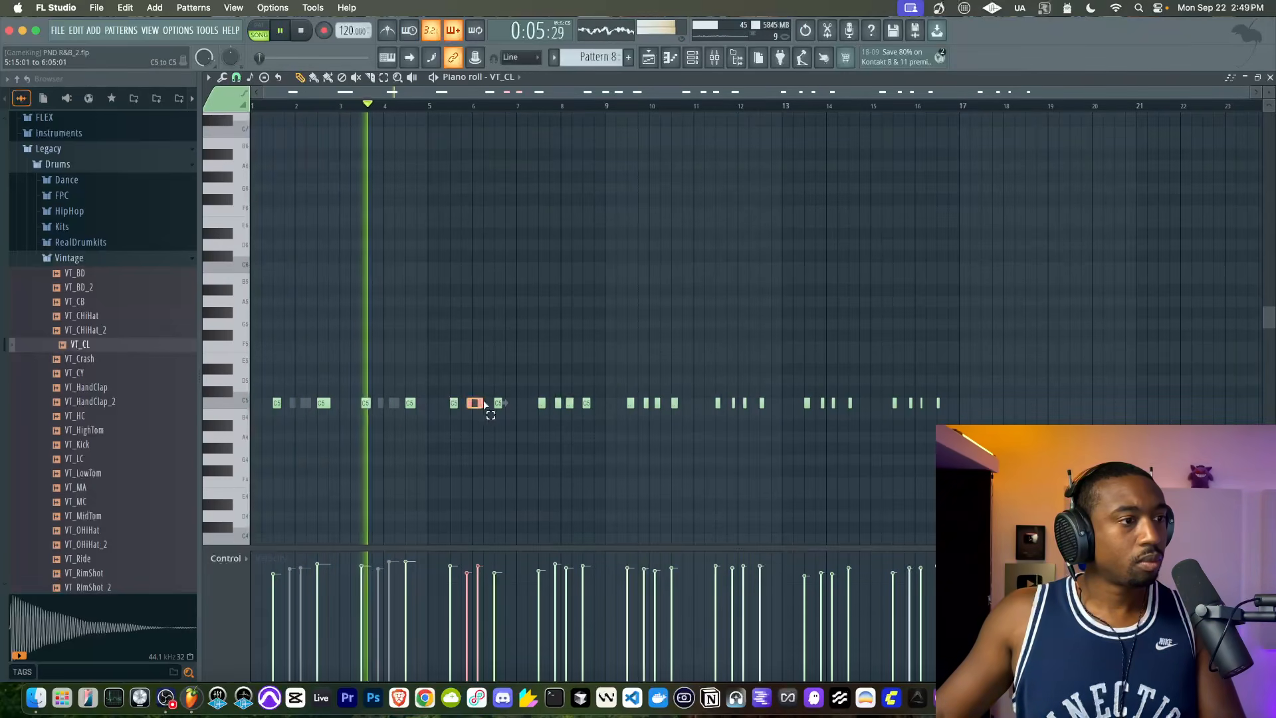
left_click(558, 403, "shift+super")
left_click(569, 402, "shift+super")
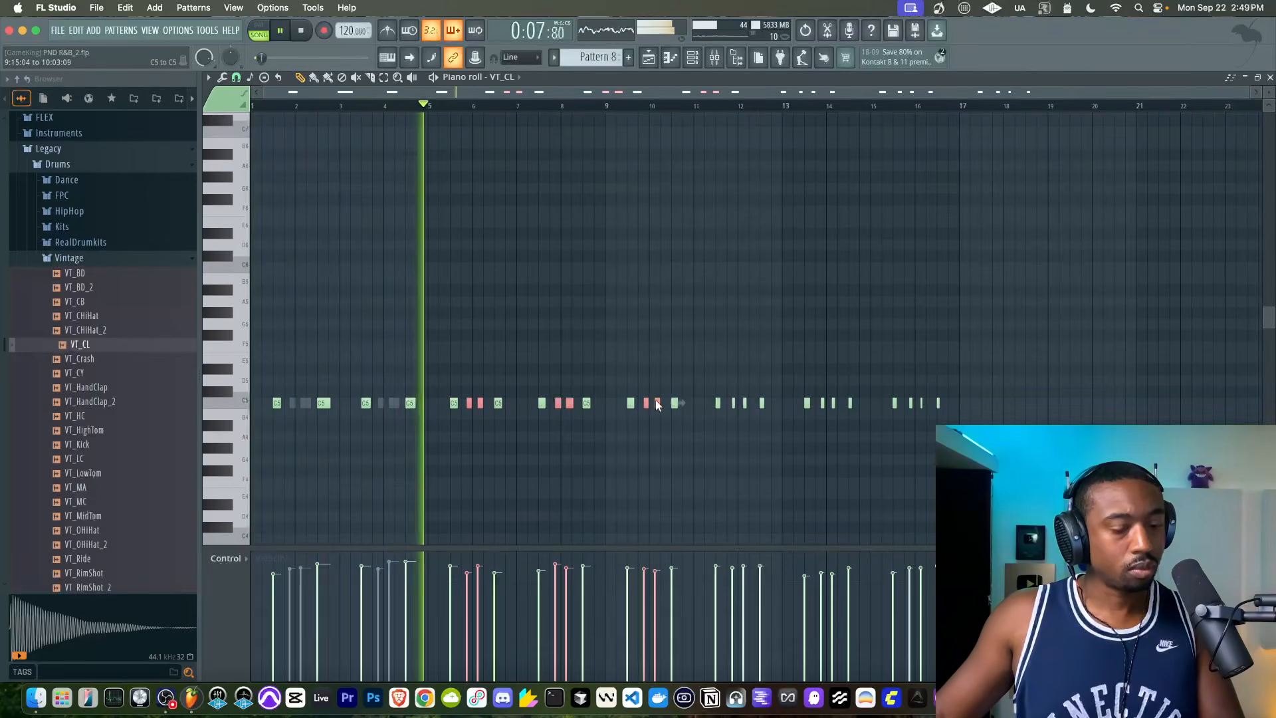
key("Delete")
Delete the two middle notes of each remaining VT_CL group in bars 11 to 16 and close the piano roll.
left_click(734, 403, "shift+super")
left_click(745, 402, "shift+super")
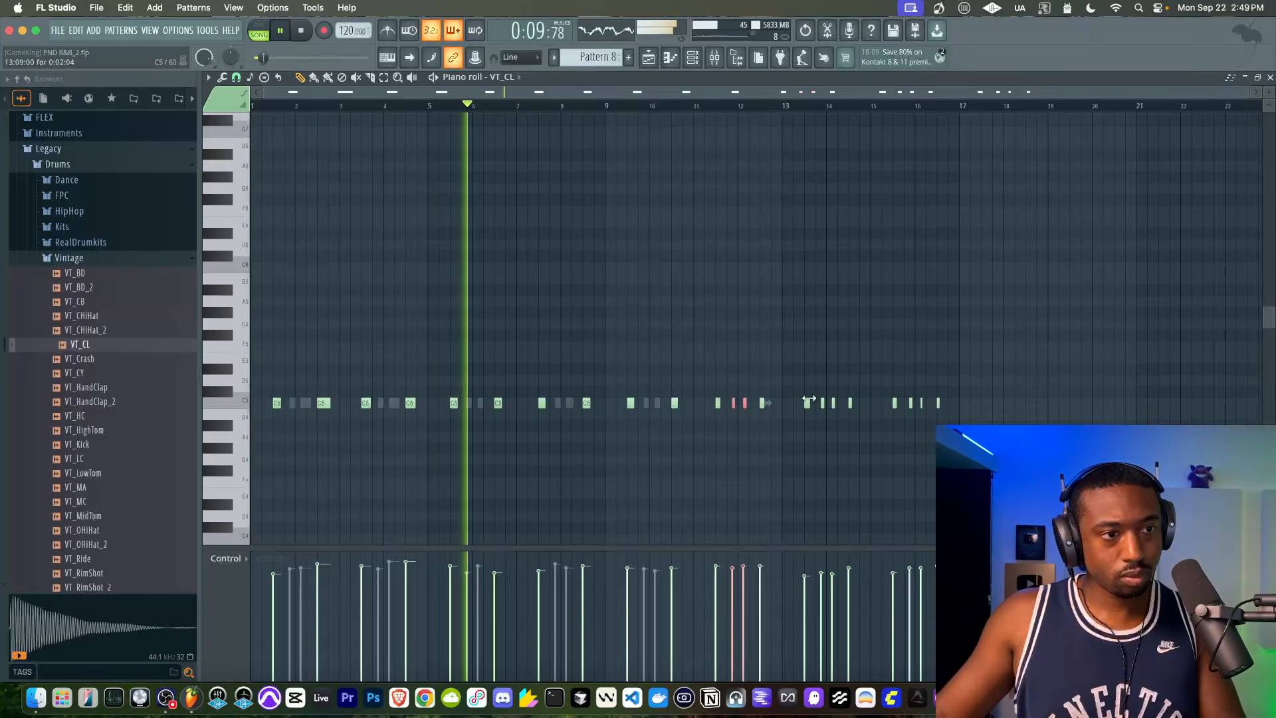
left_click(822, 403, "shift+super")
left_click(832, 402, "shift+super")
key("Delete")
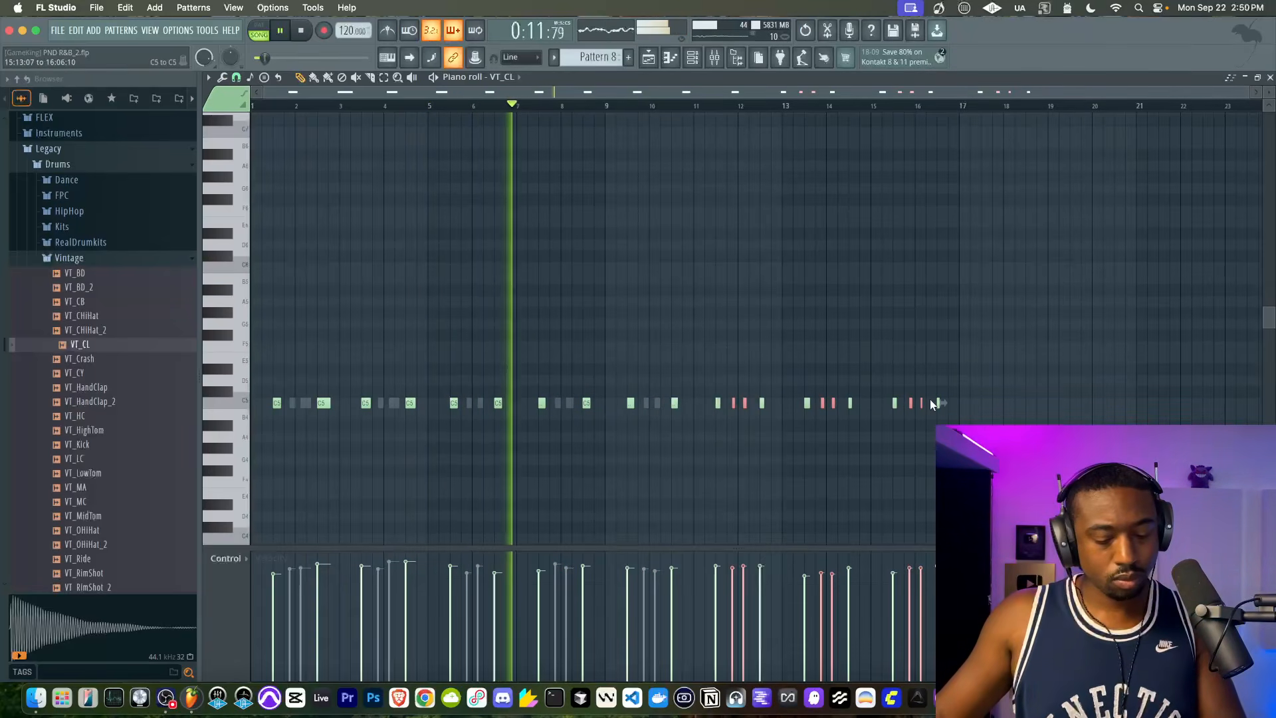
left_click(1270, 78)
right_click(1191, 348)
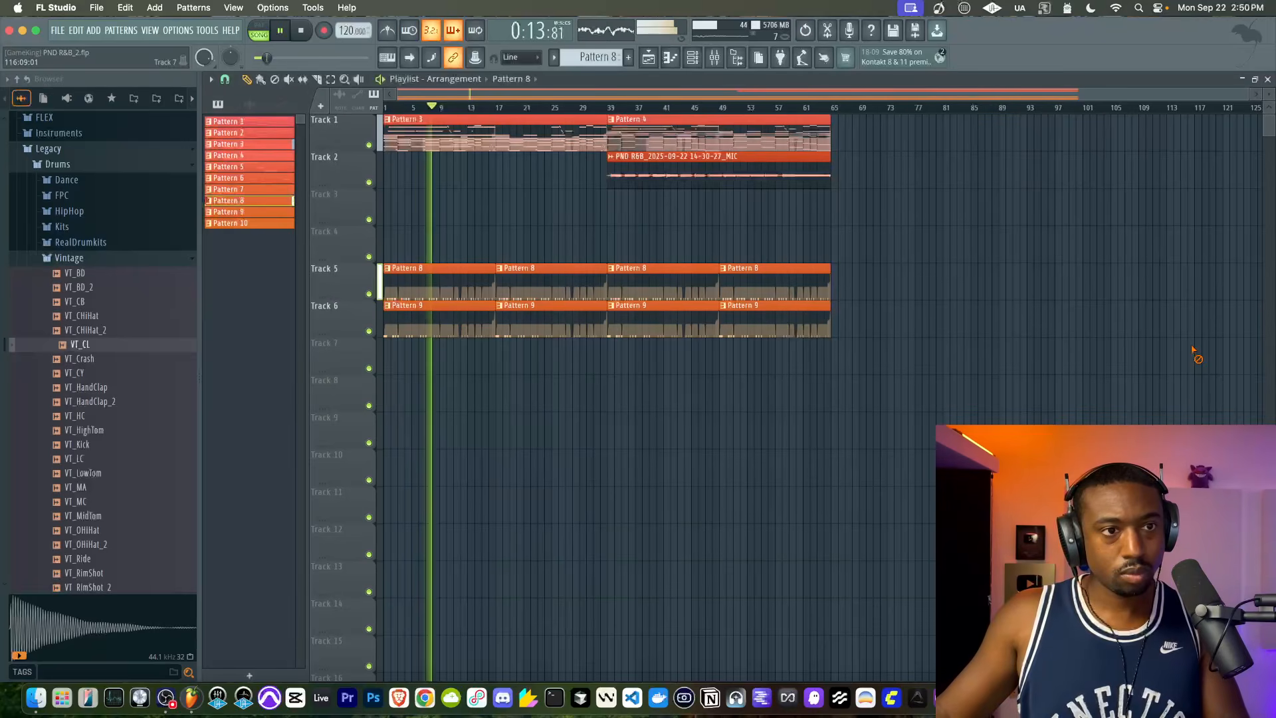
Stop playback with the mixer shown, replay the song from the start, and hide the mixer.
left_click(721, 63)
key("space")
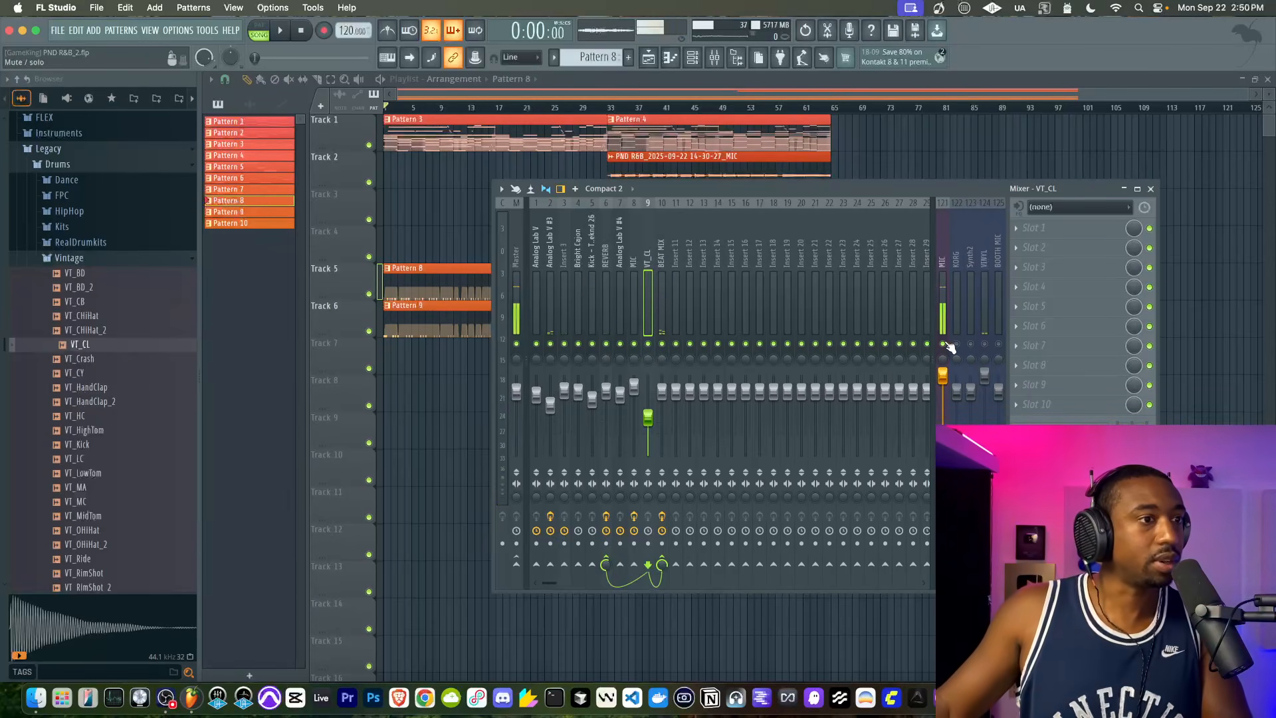
key("space")
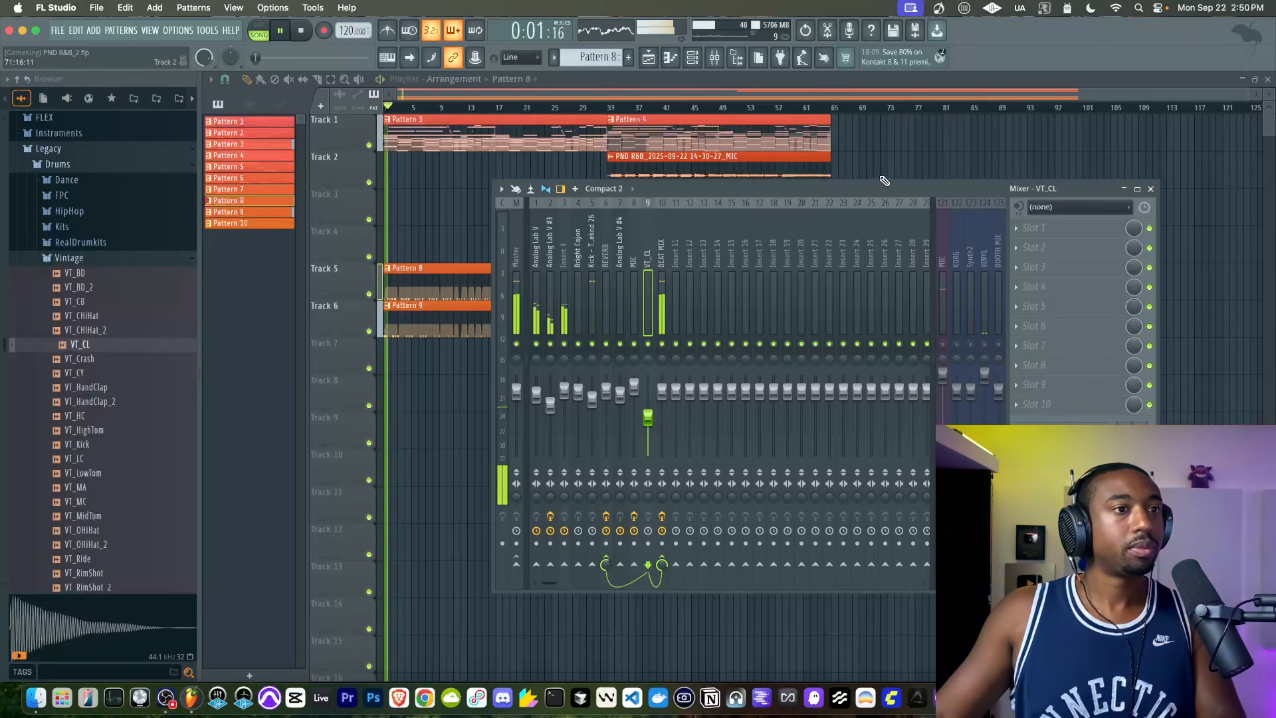
key("F9")
Set VT_CL's channel pitch to -608 cents and return to the playlist with the browser hidden.
left_click(692, 58)
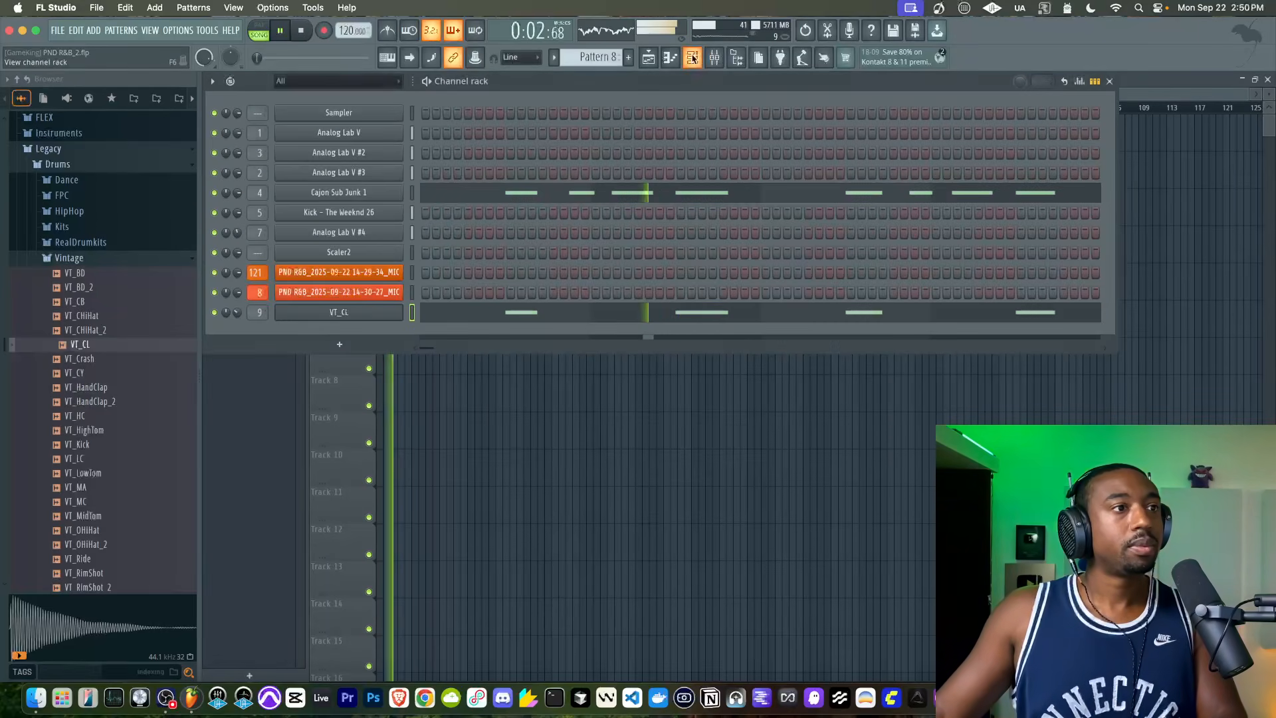
left_click(380, 314)
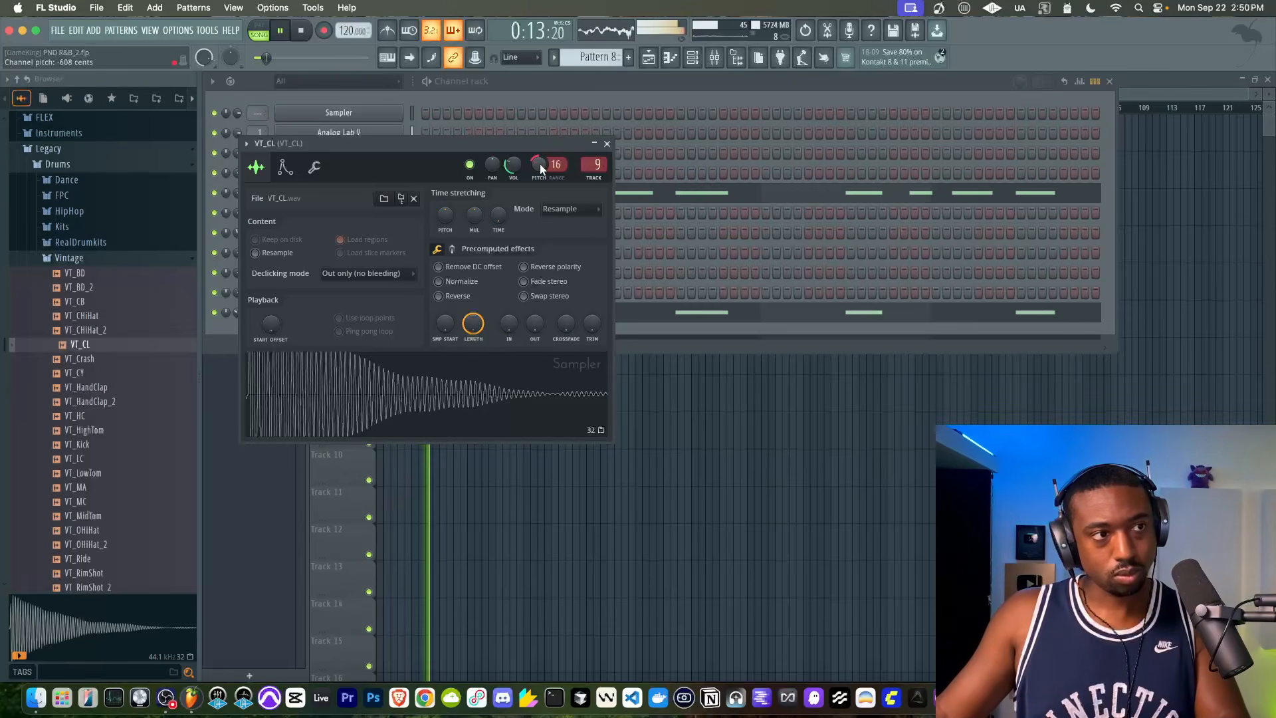
key("F5")
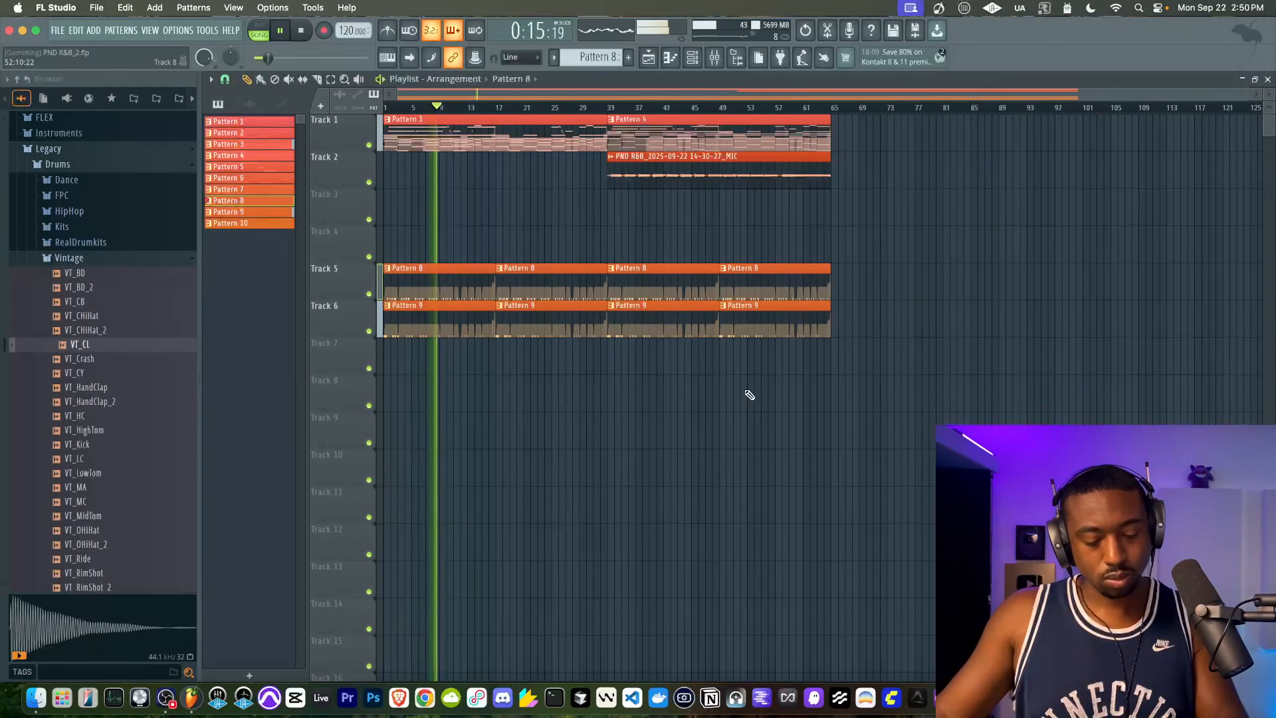
left_click(736, 57)
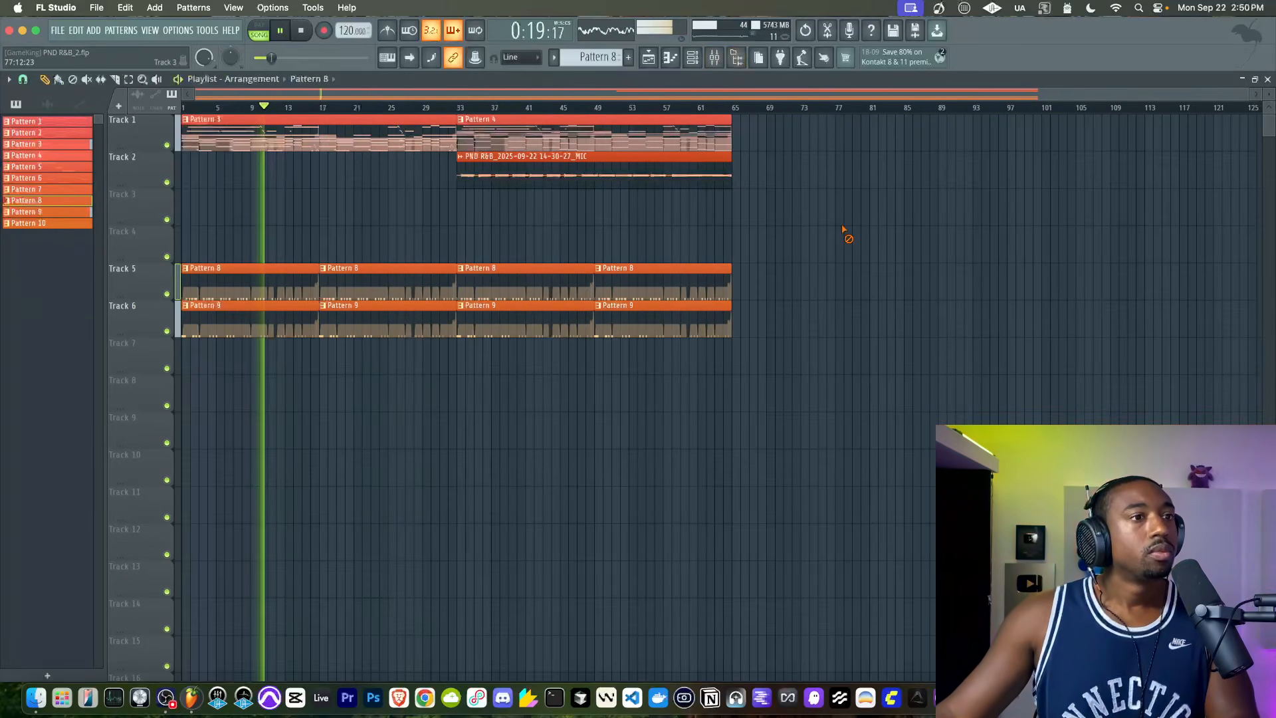
Delete the first two Pattern 8 clips on Track 5, at bars 17 and 1.
right_click(329, 287)
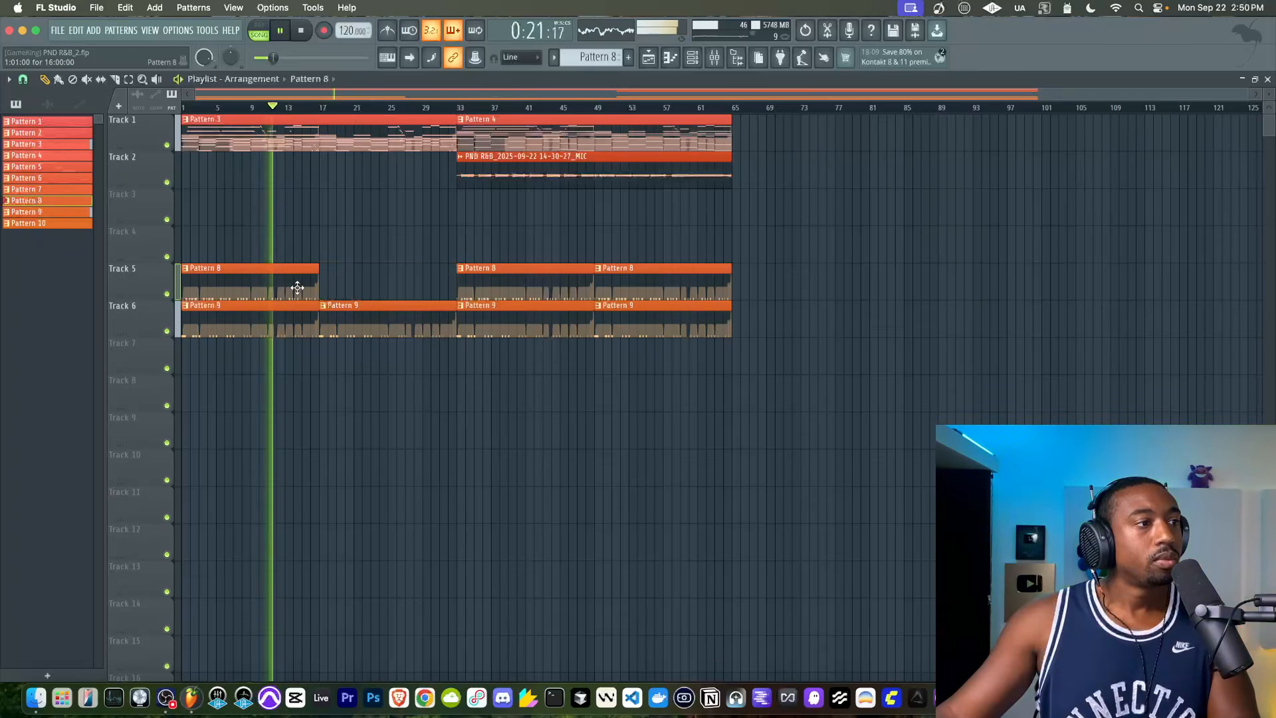
right_click(299, 291)
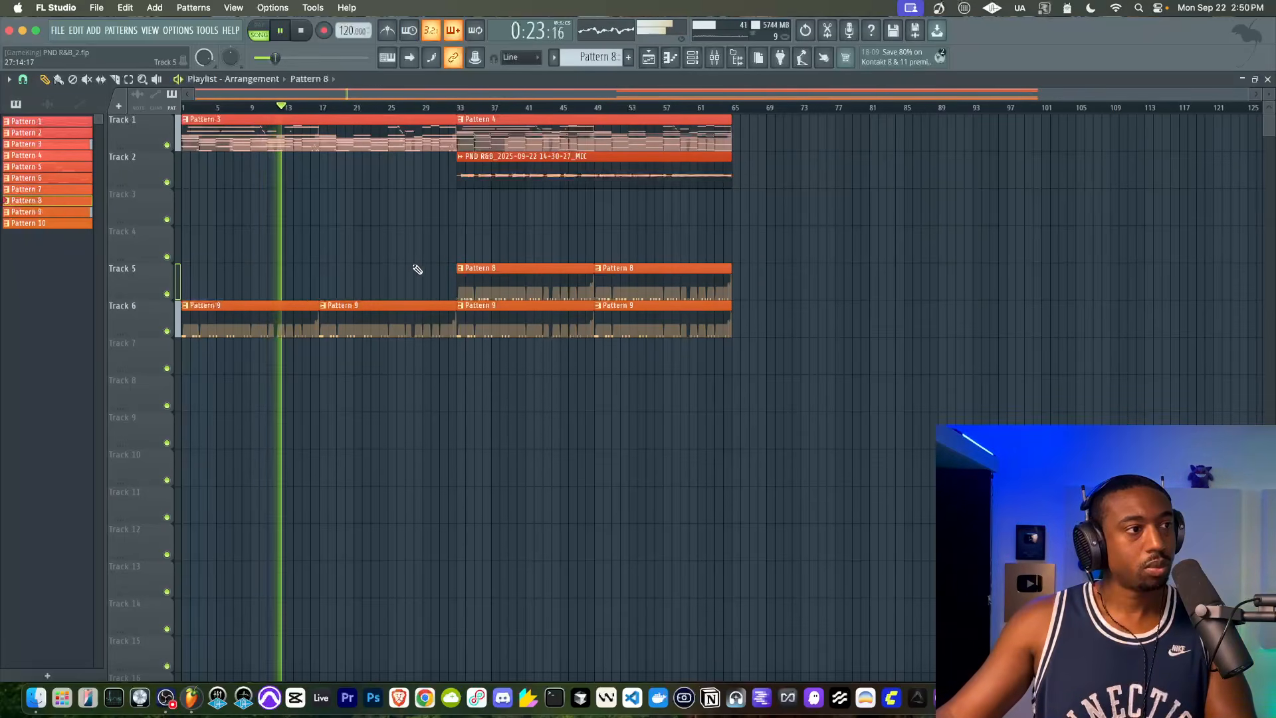
Undo the playlist deletion to bring back the Pattern 8 clip at bar 1 on Track 5.
key("super+z")
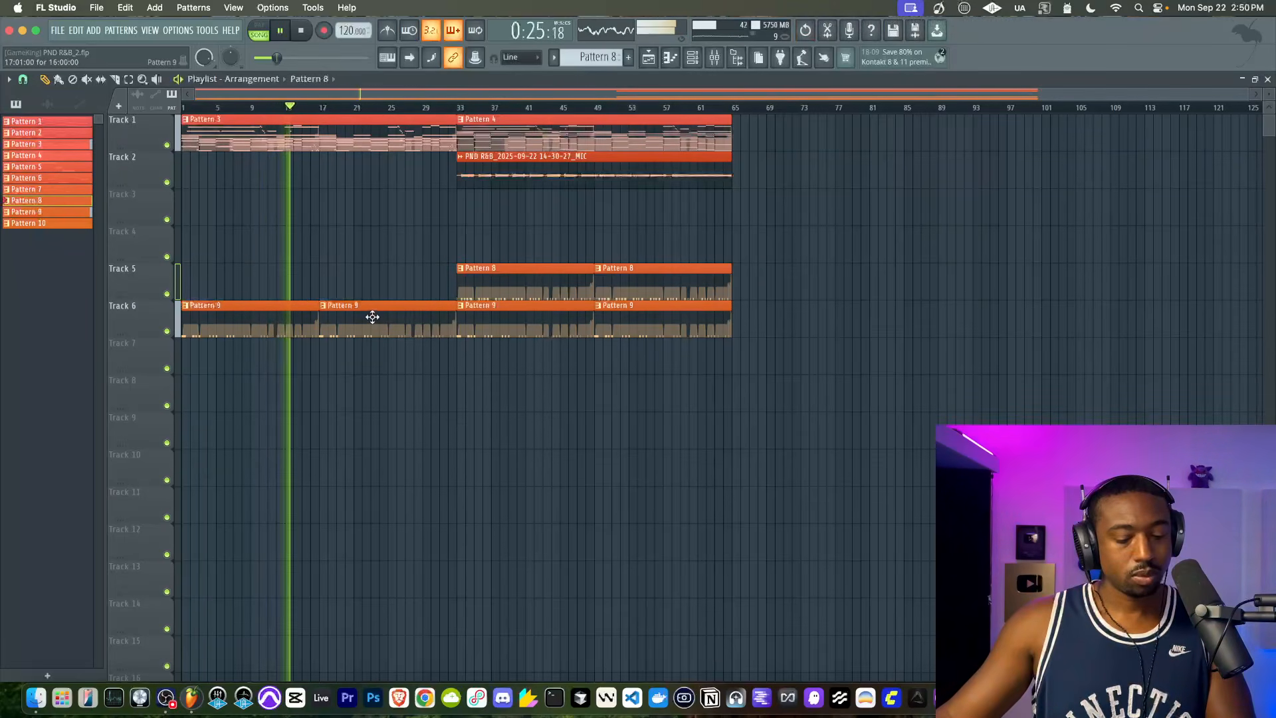
key("super+z")
key("super+z")
key("super+z")
key("super+z")
key("super+z")
key("super+z")
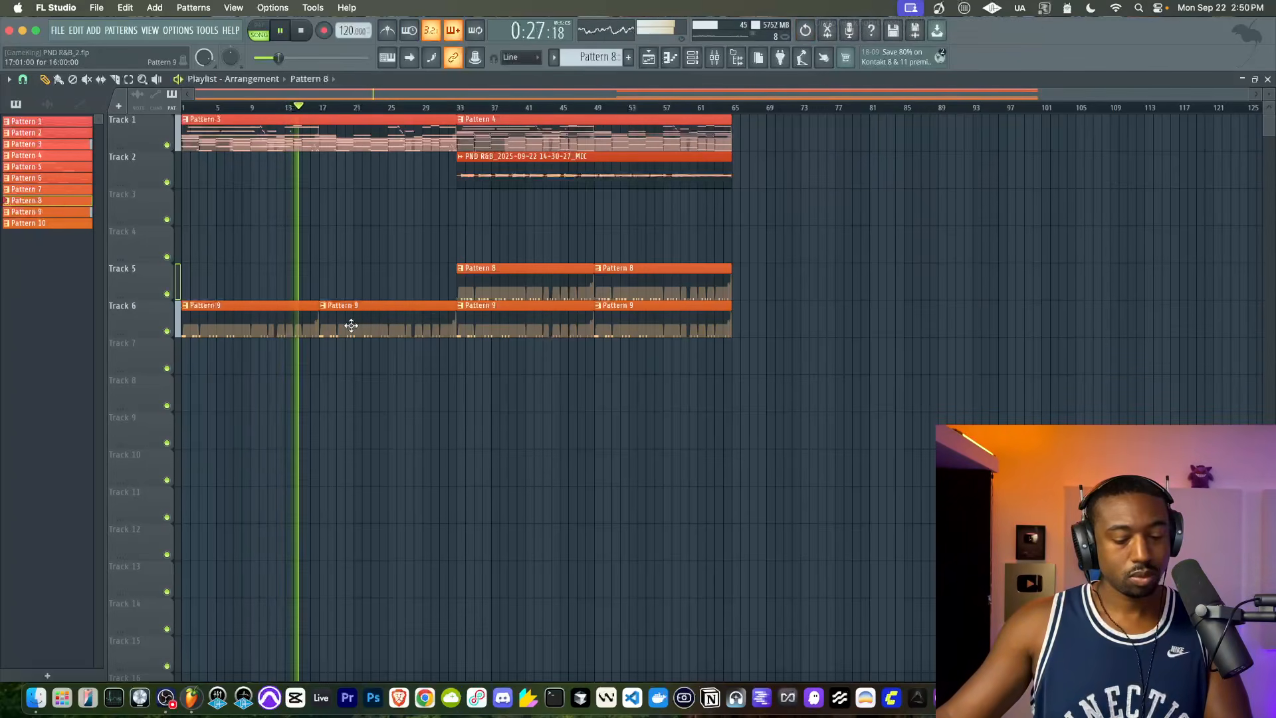
left_click(75, 30)
left_click(90, 47)
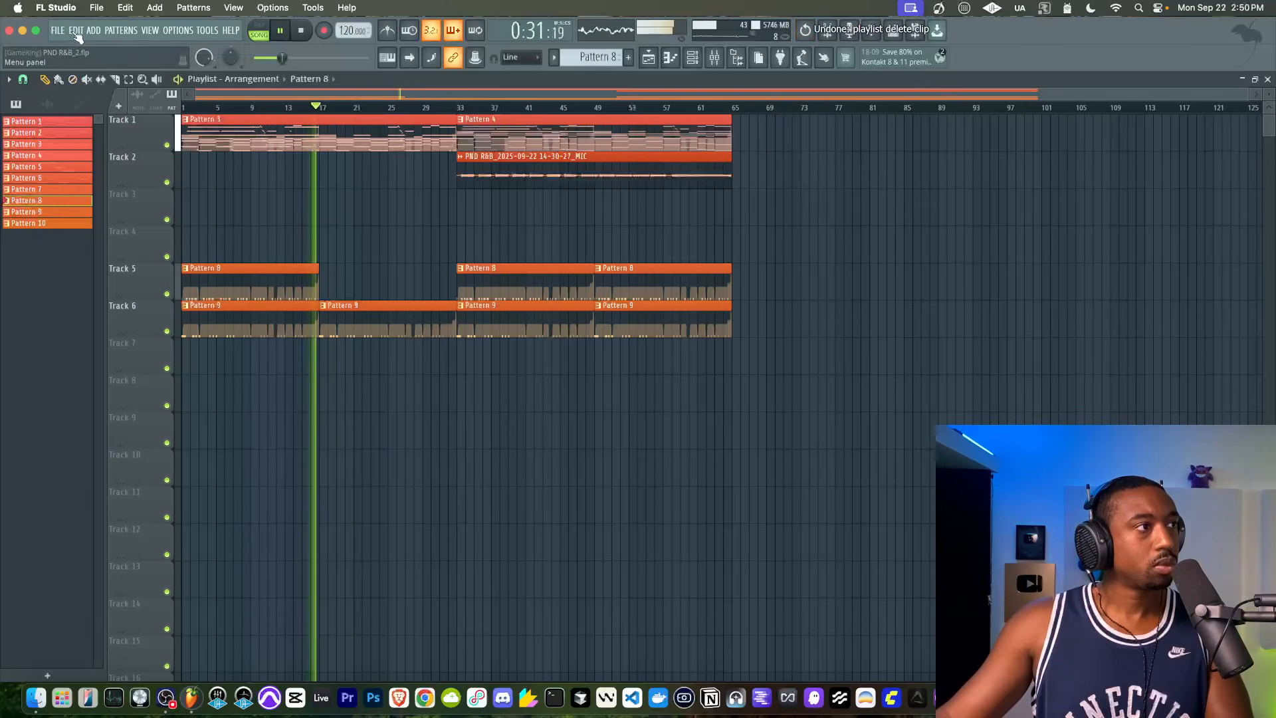
left_click(76, 32)
left_click(87, 47)
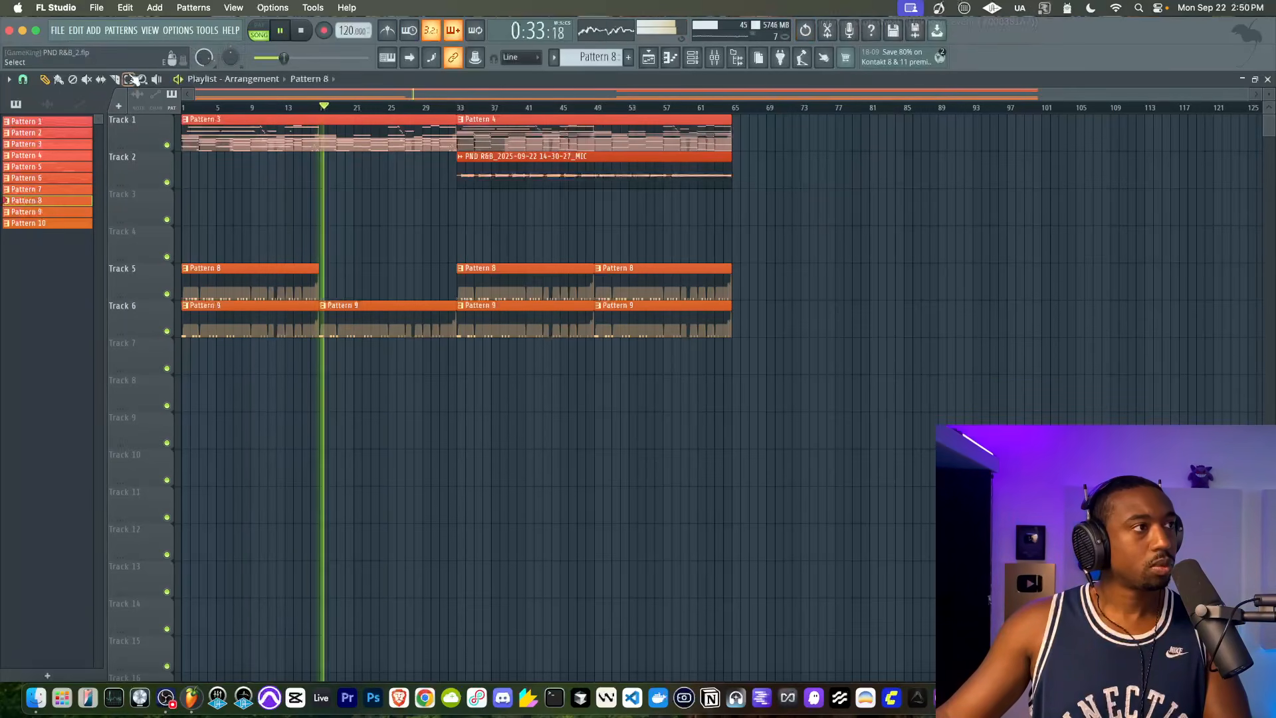
Duplicate Track 5's first Pattern 8 clip to bar 17 and delete the Pattern 9 clips at bars 17 and 1 on Track 6.
left_click(276, 270)
key("super+b")
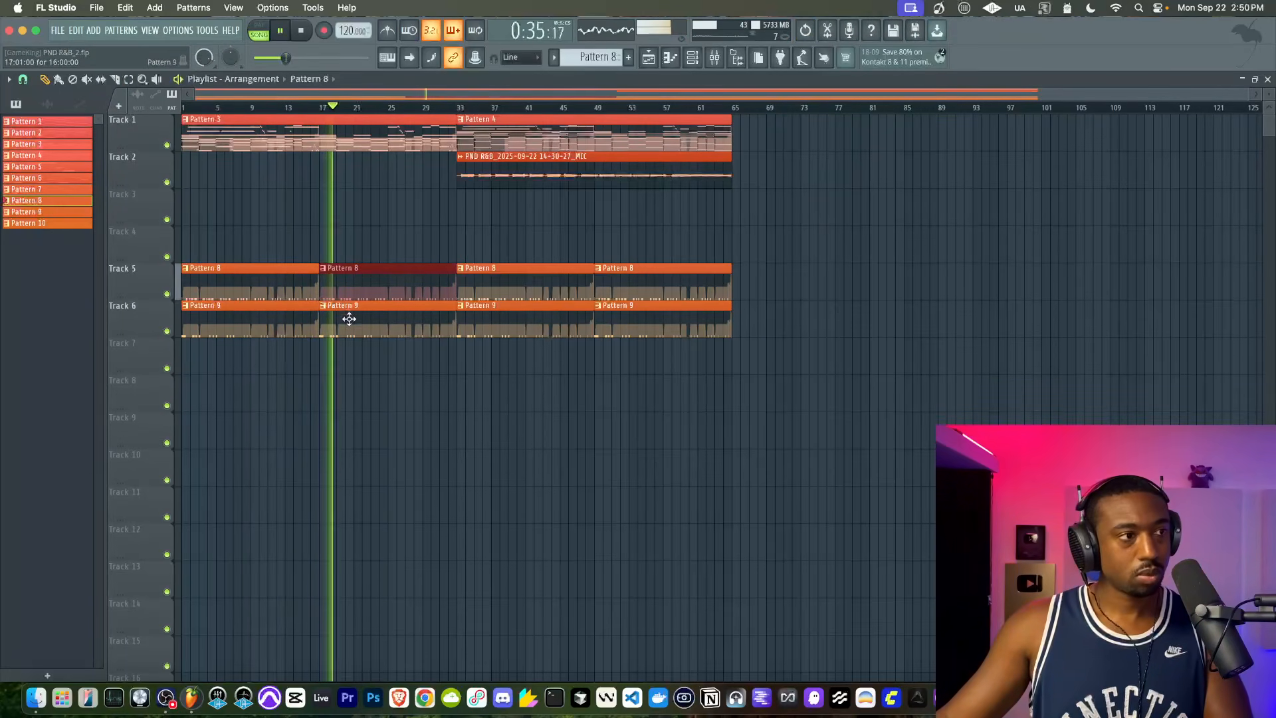
right_click(347, 317)
right_click(276, 320)
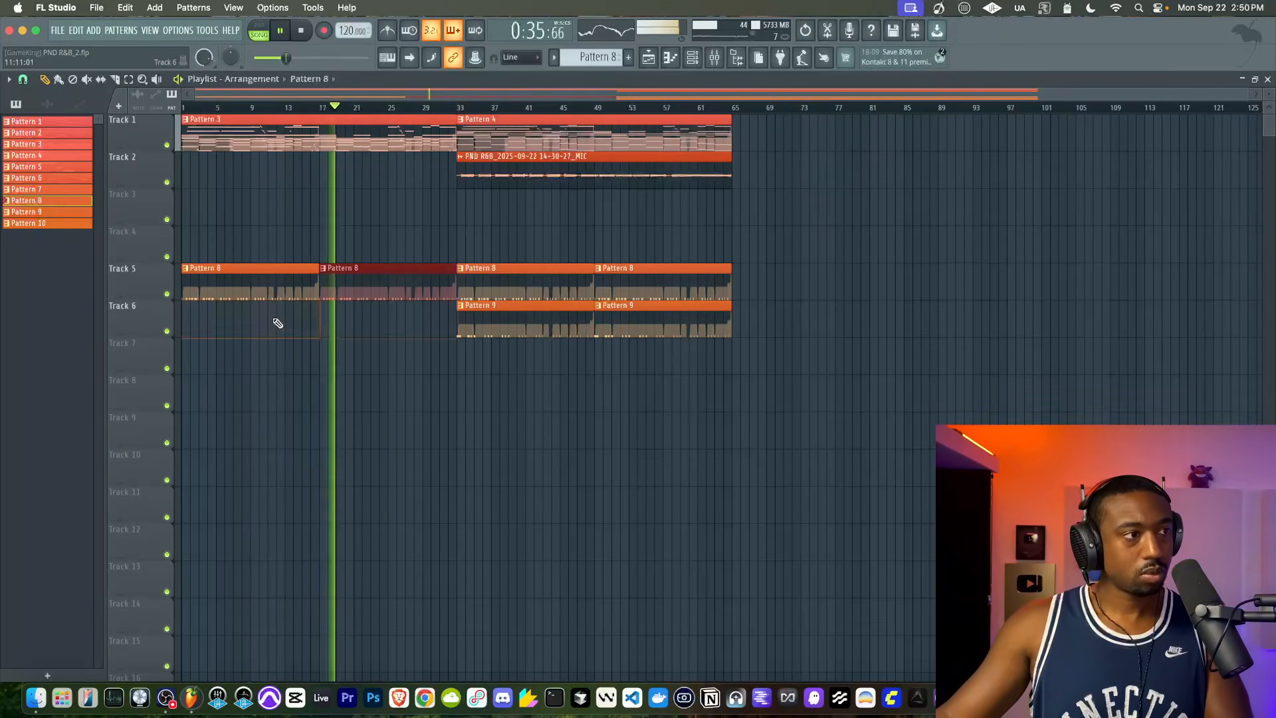
right_click(370, 347)
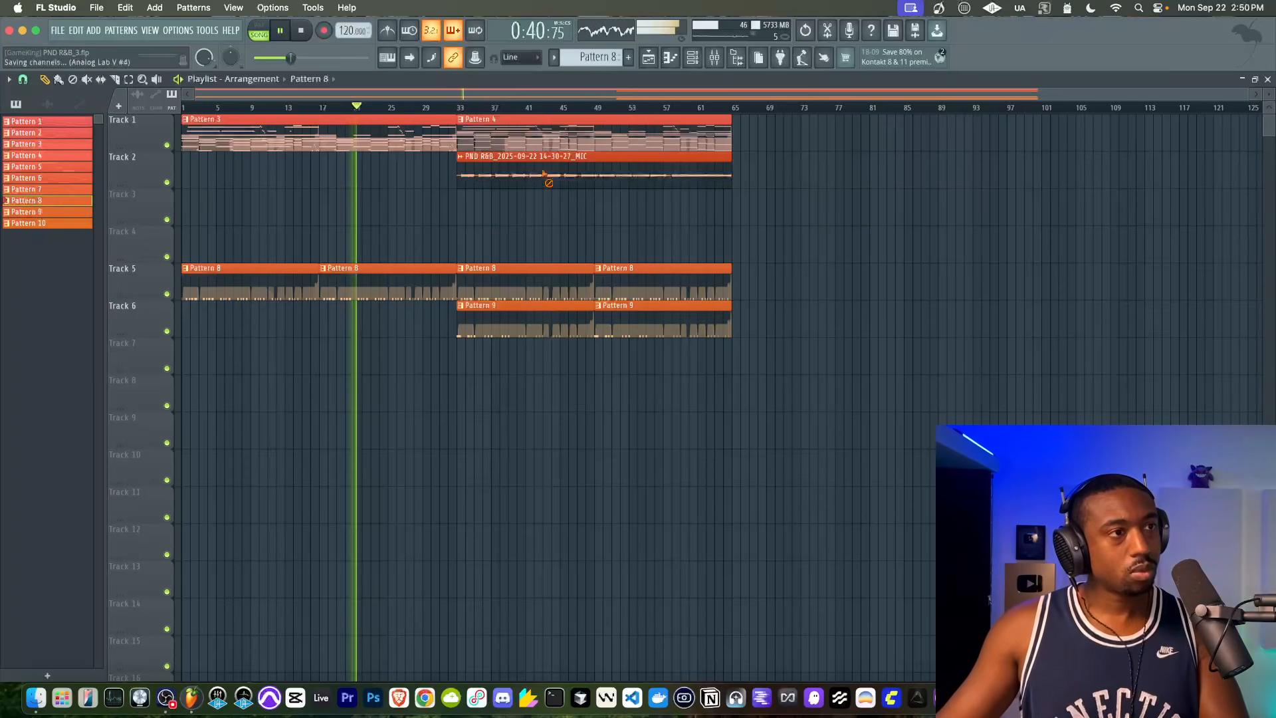
Lower the volume fader of Insert 3 slightly in the mixer and return to the playlist.
left_click(714, 57)
right_click(366, 389)
left_click_drag(363, 389, 363, 397)
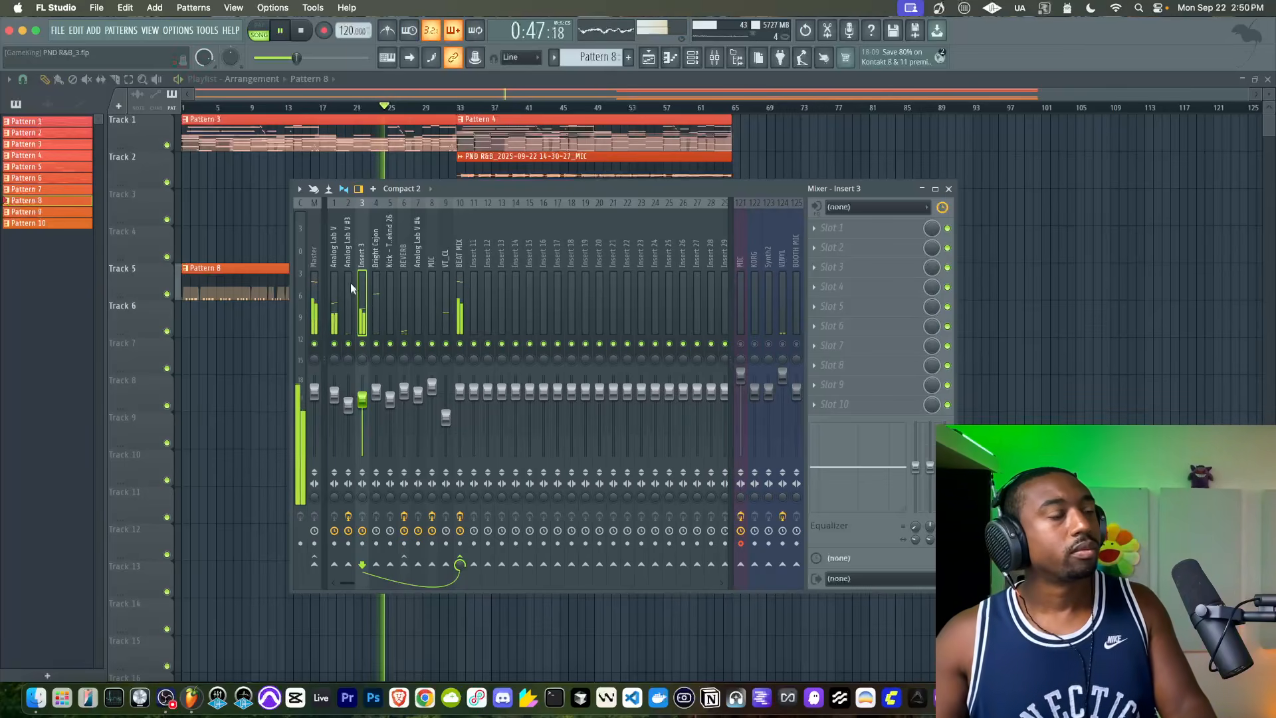
key("F9")
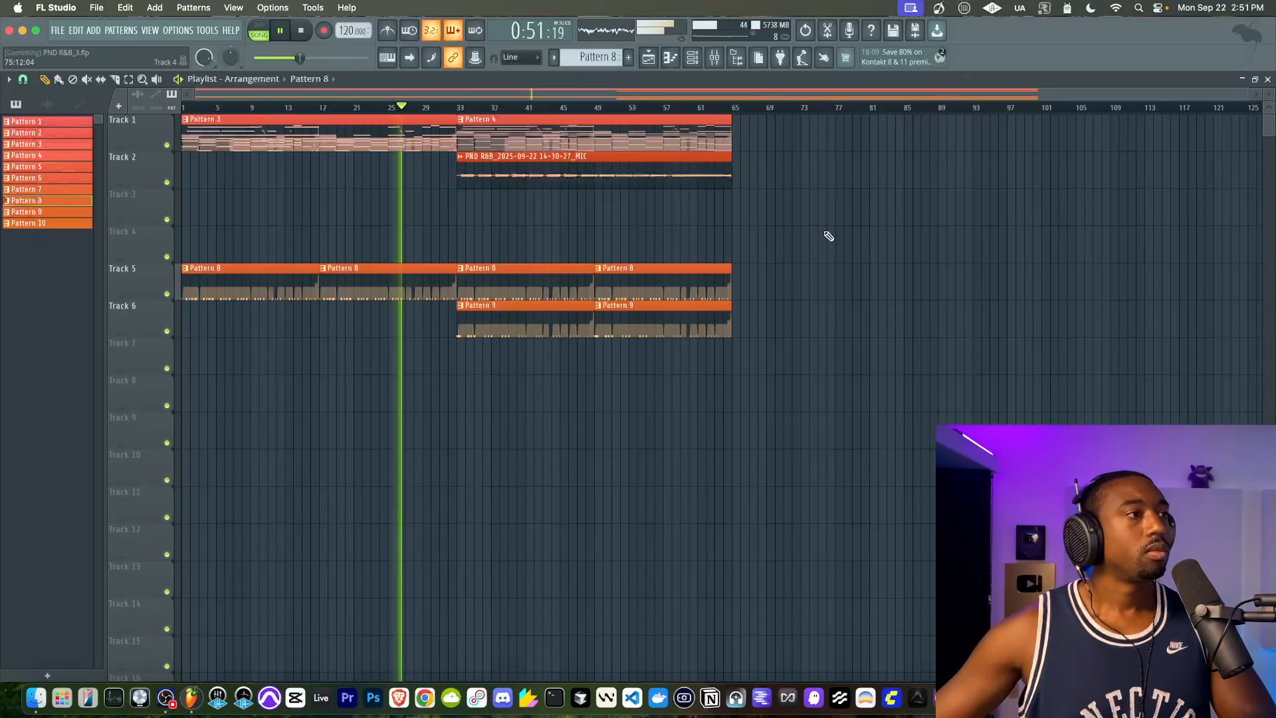
In the Analog Lab V #2 bass, lower operator 1's filter cutoff and raise its resonance, and close the synth and channel rack.
left_click(693, 59)
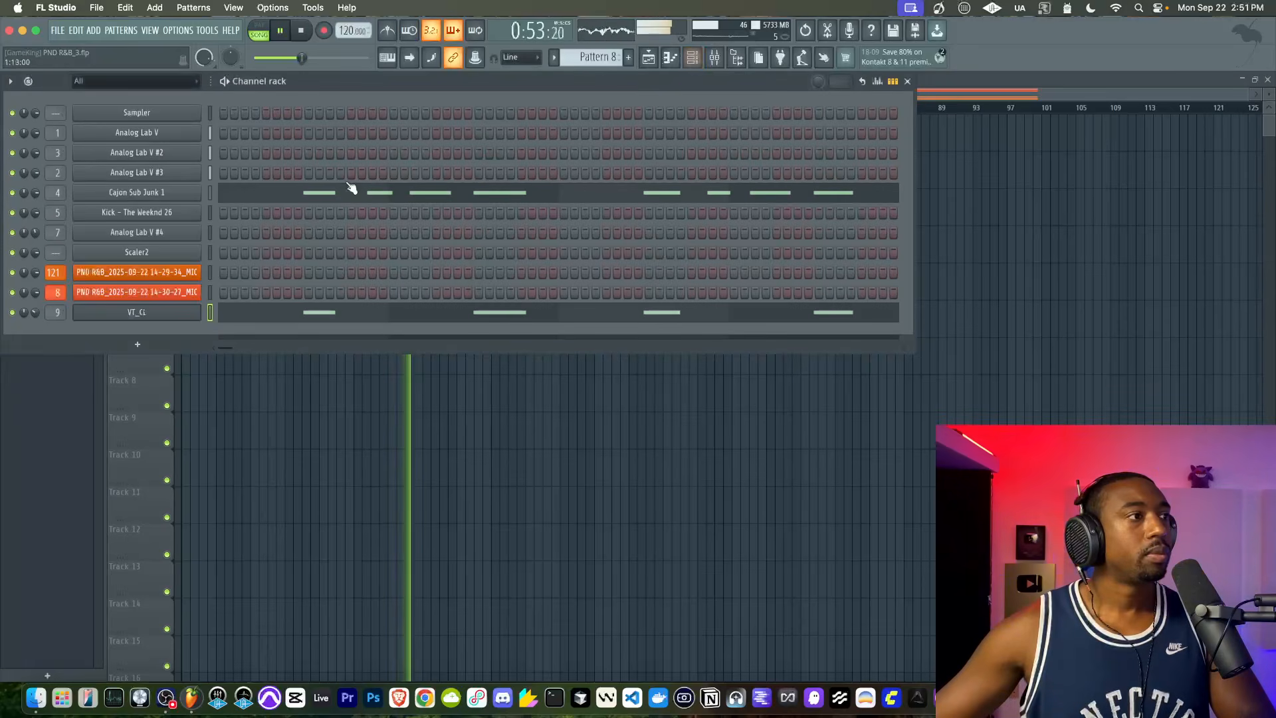
left_click(171, 159)
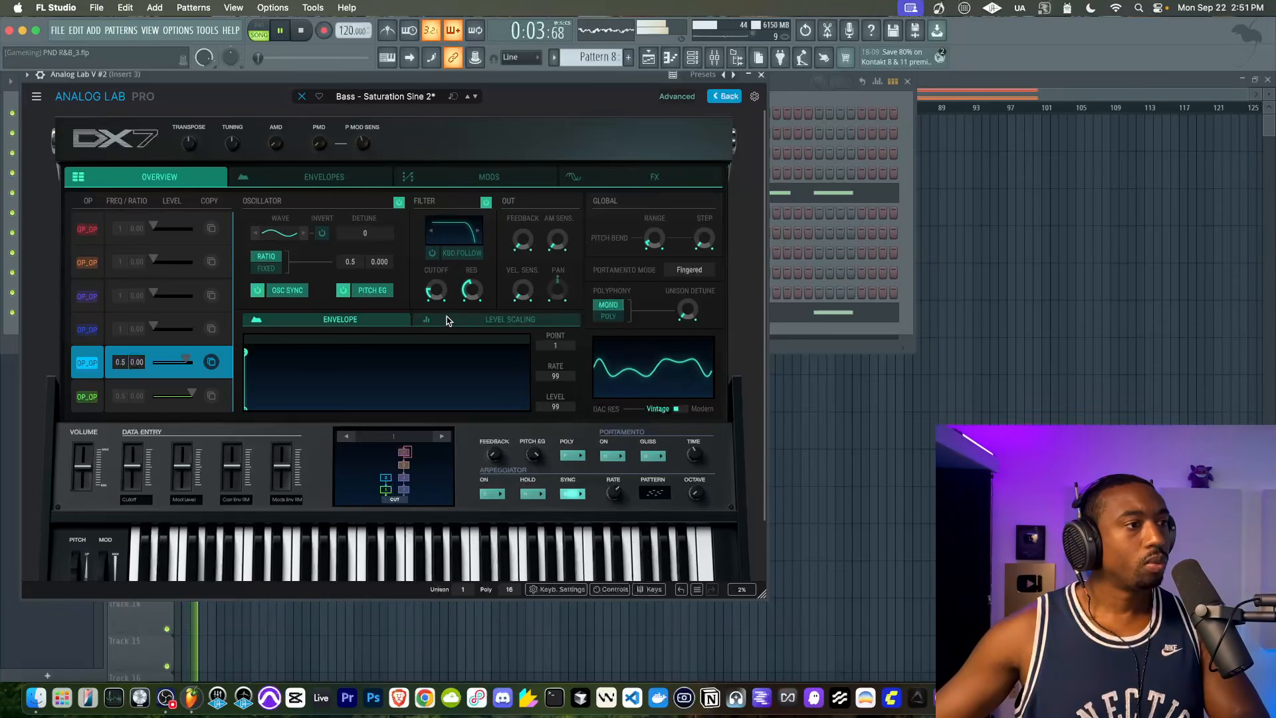
left_click(109, 393)
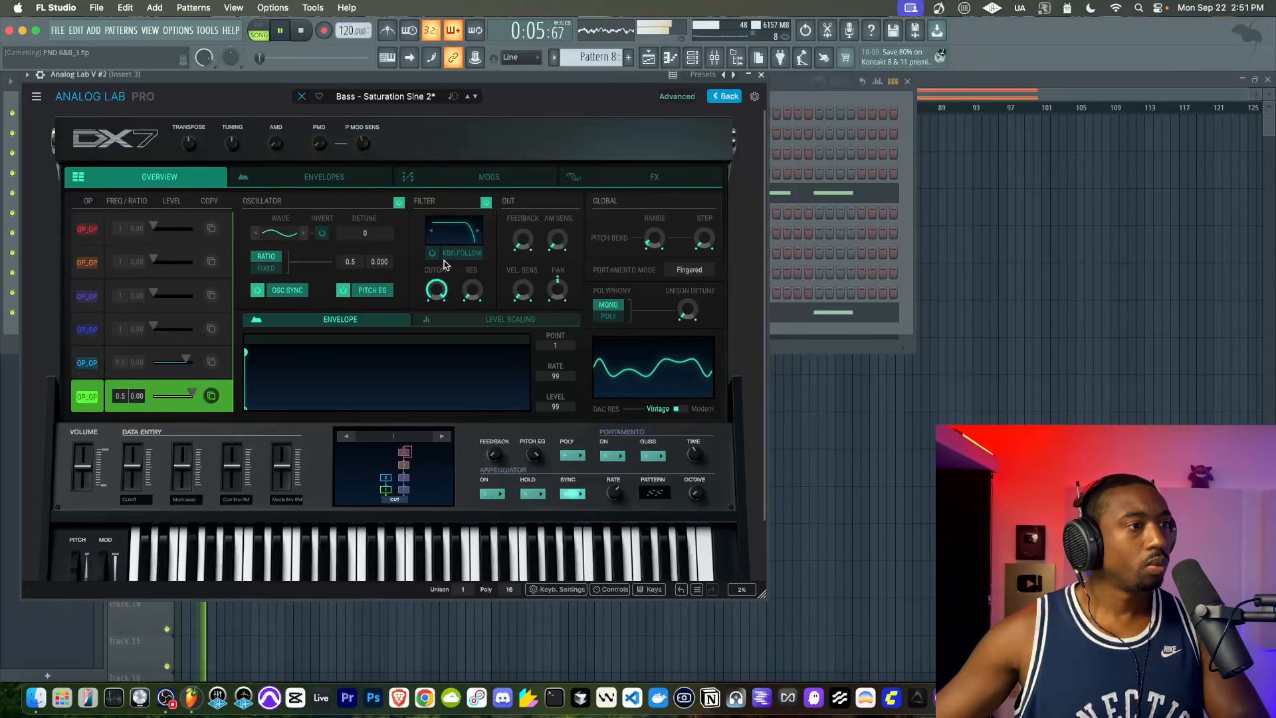
left_click_drag(478, 301, 478, 299)
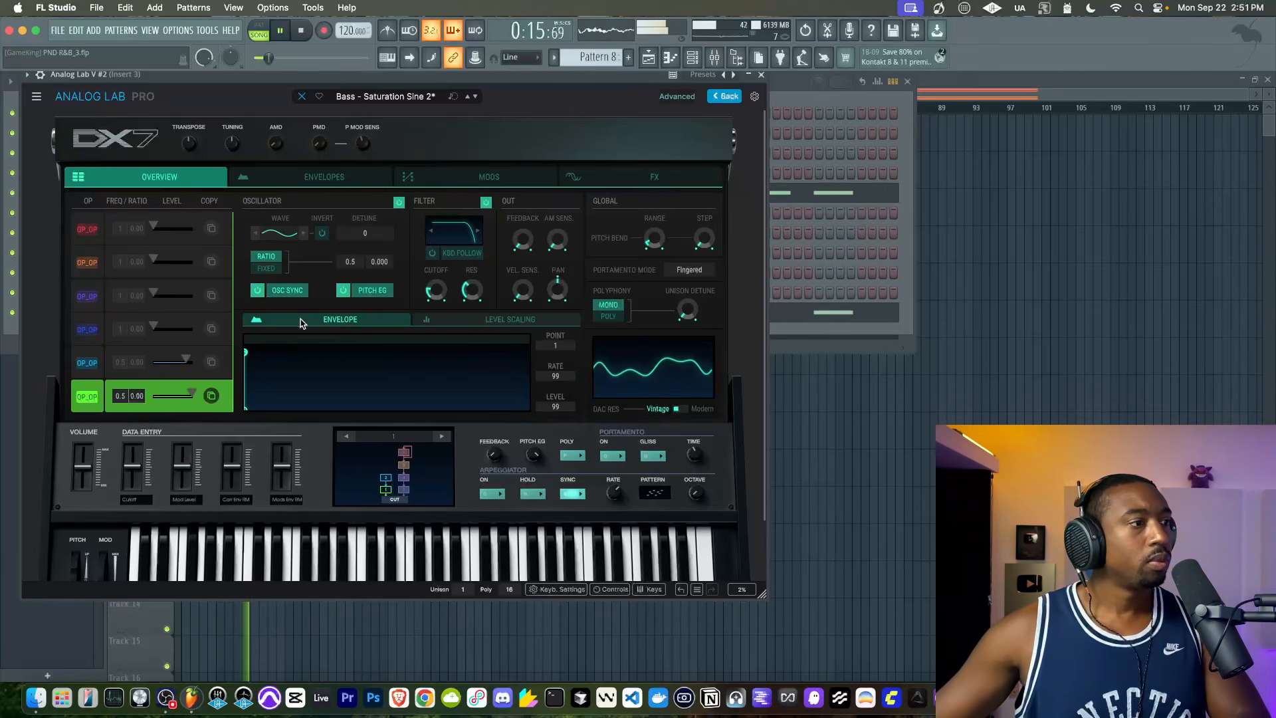
left_click(93, 360)
left_click(486, 202)
left_click(83, 397)
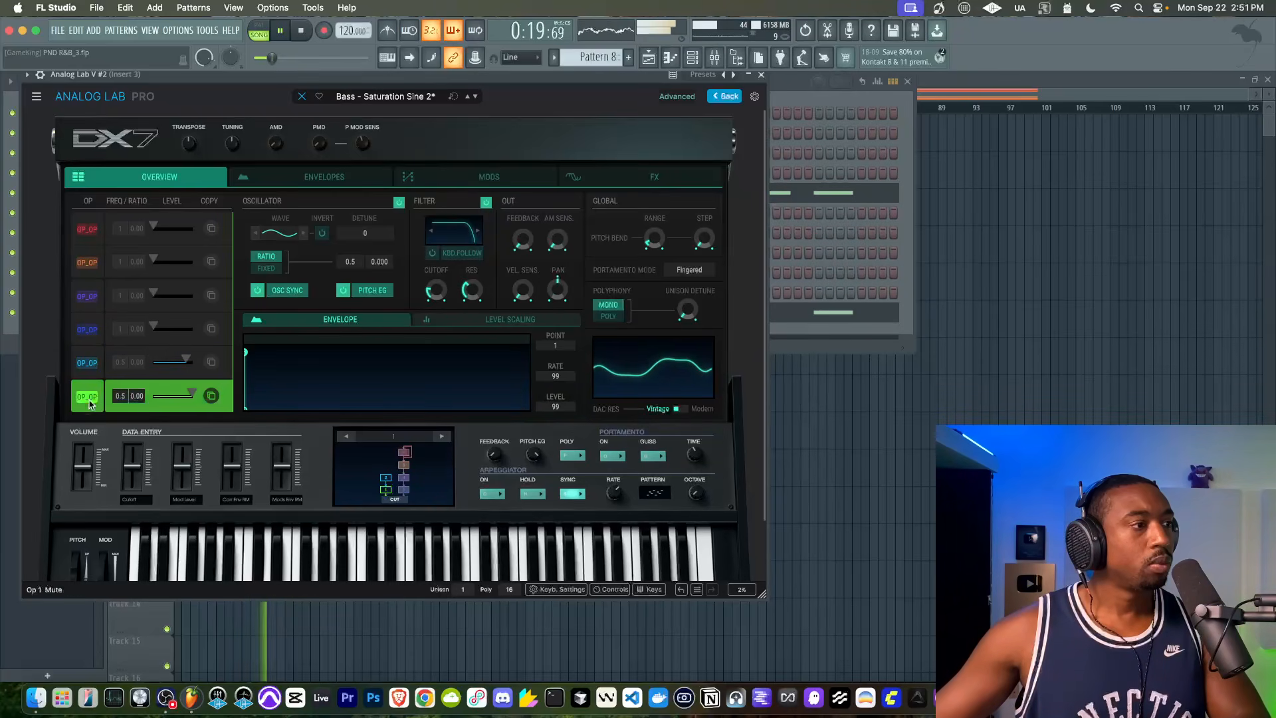
left_click(762, 76)
key("F6")
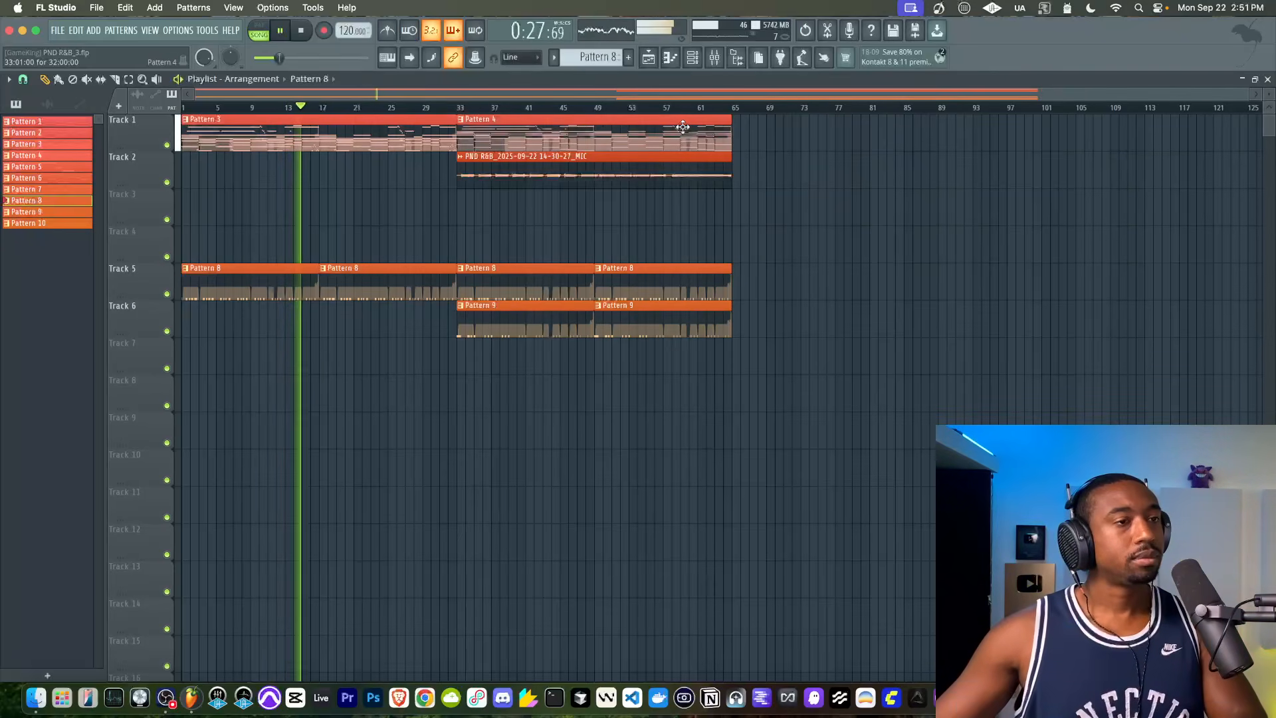
Save the project and check the mixer levels during playback.
key("super+s")
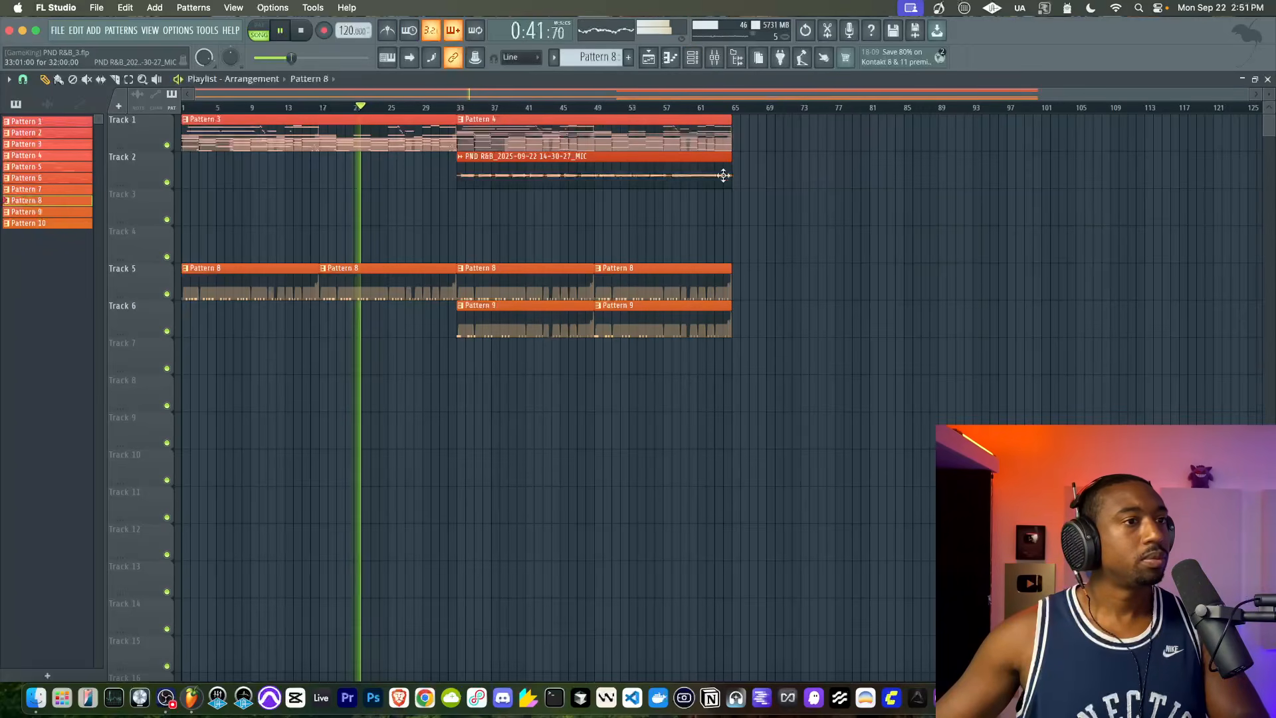
key("super+s")
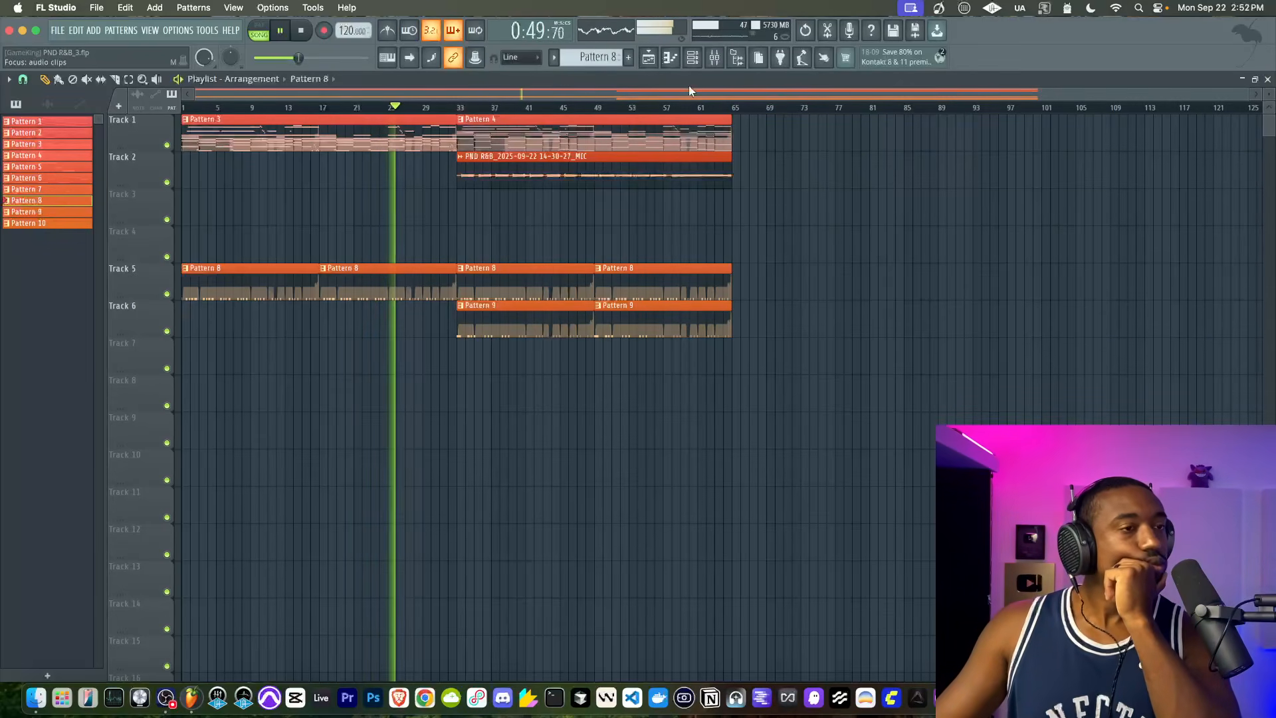
left_click(714, 59)
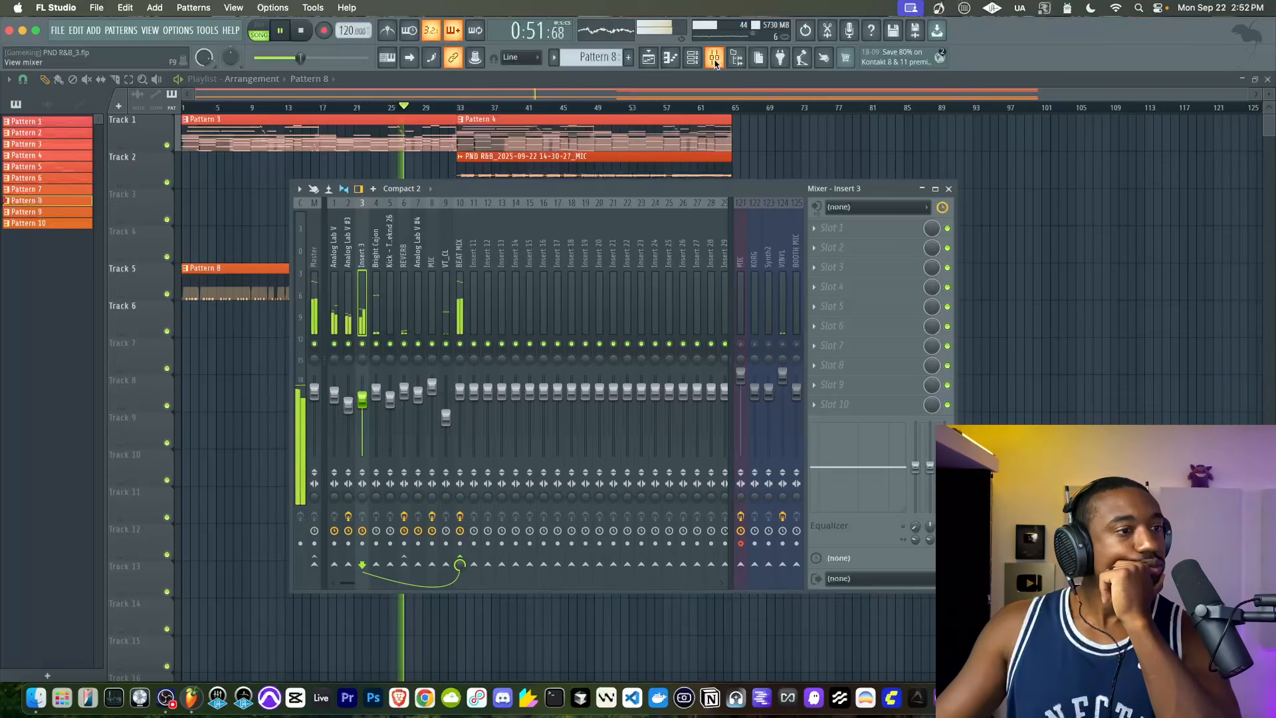
key("F9")
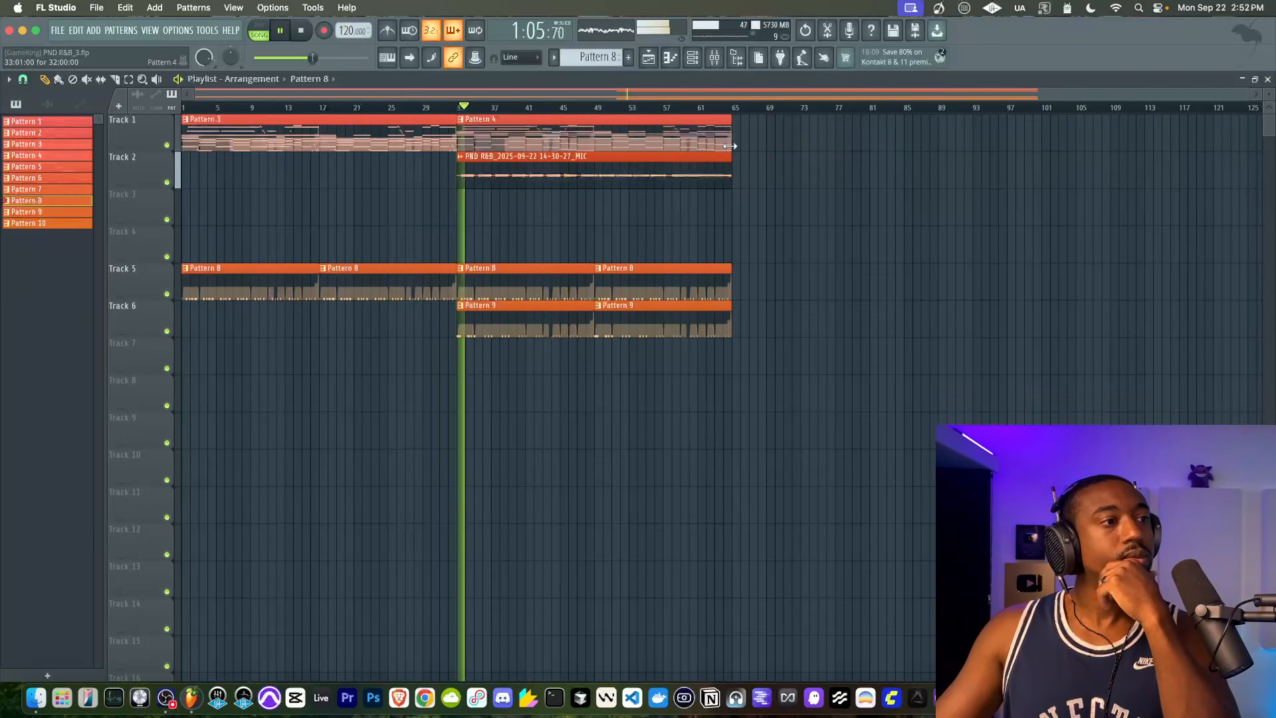
Try LittleAlterBoy on the MIC insert with the pitch at 0.0 and the formant at -1.4.
key("F9")
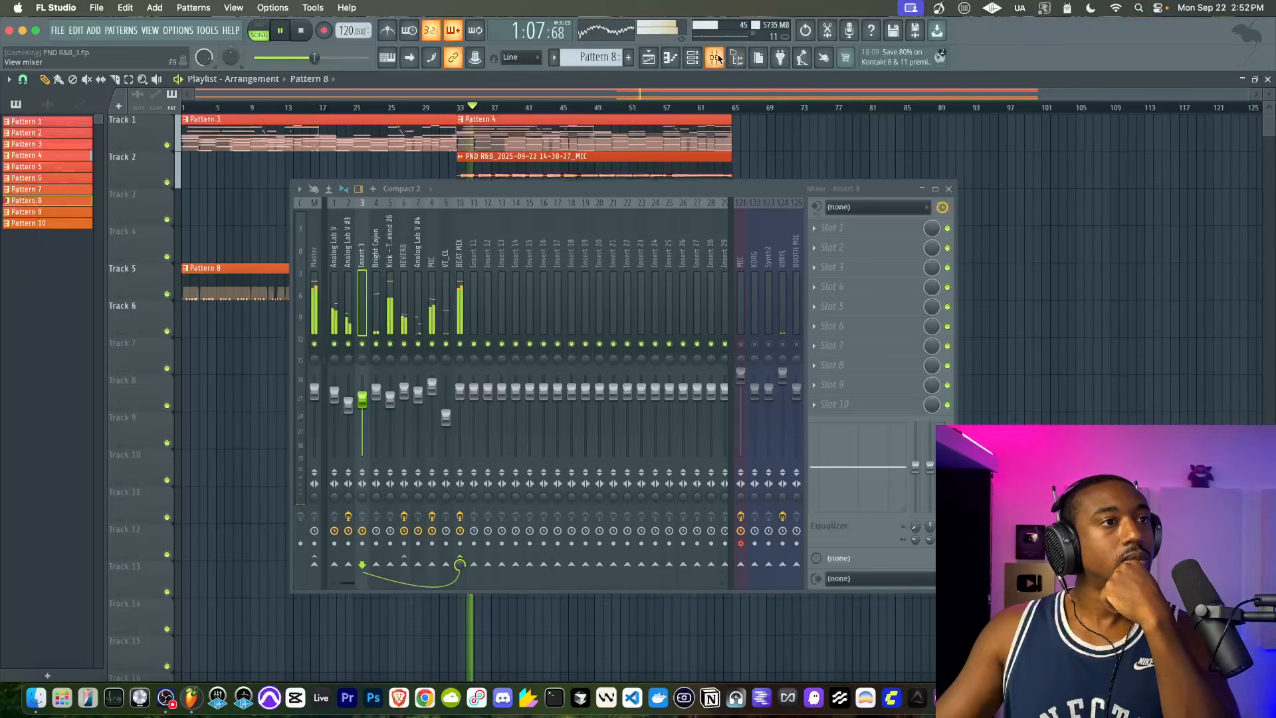
left_click(432, 263)
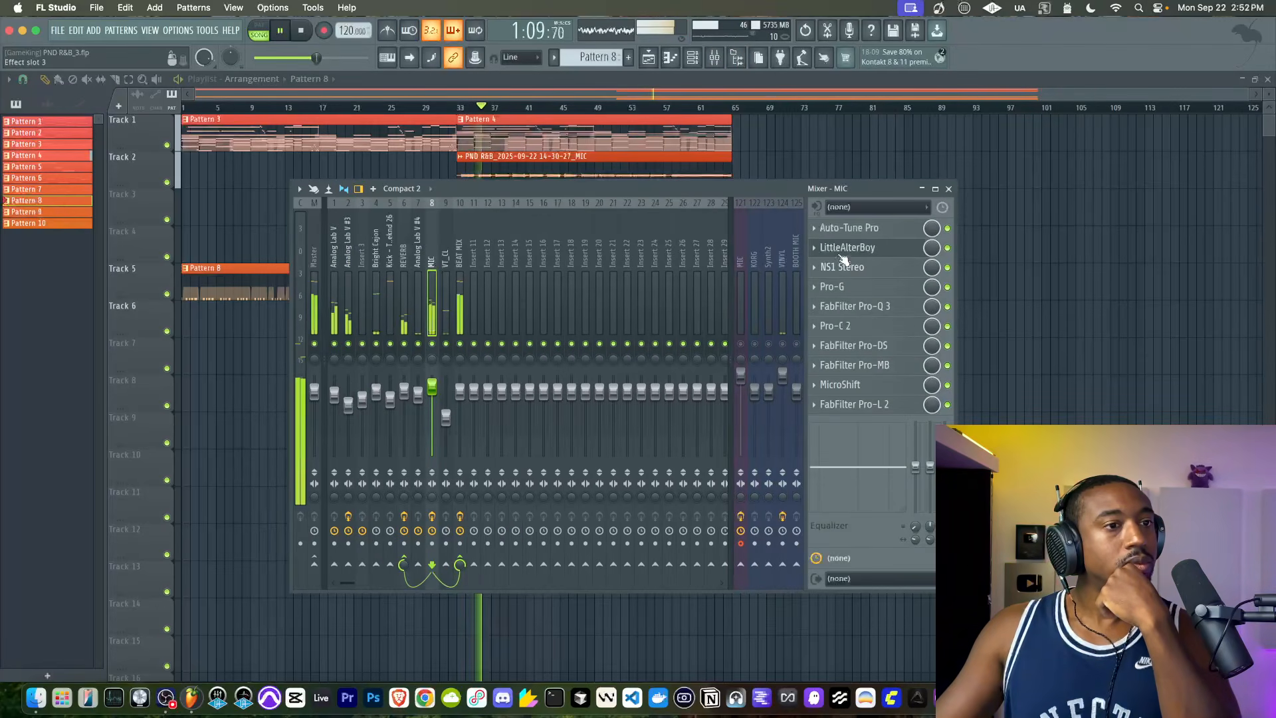
left_click(845, 247)
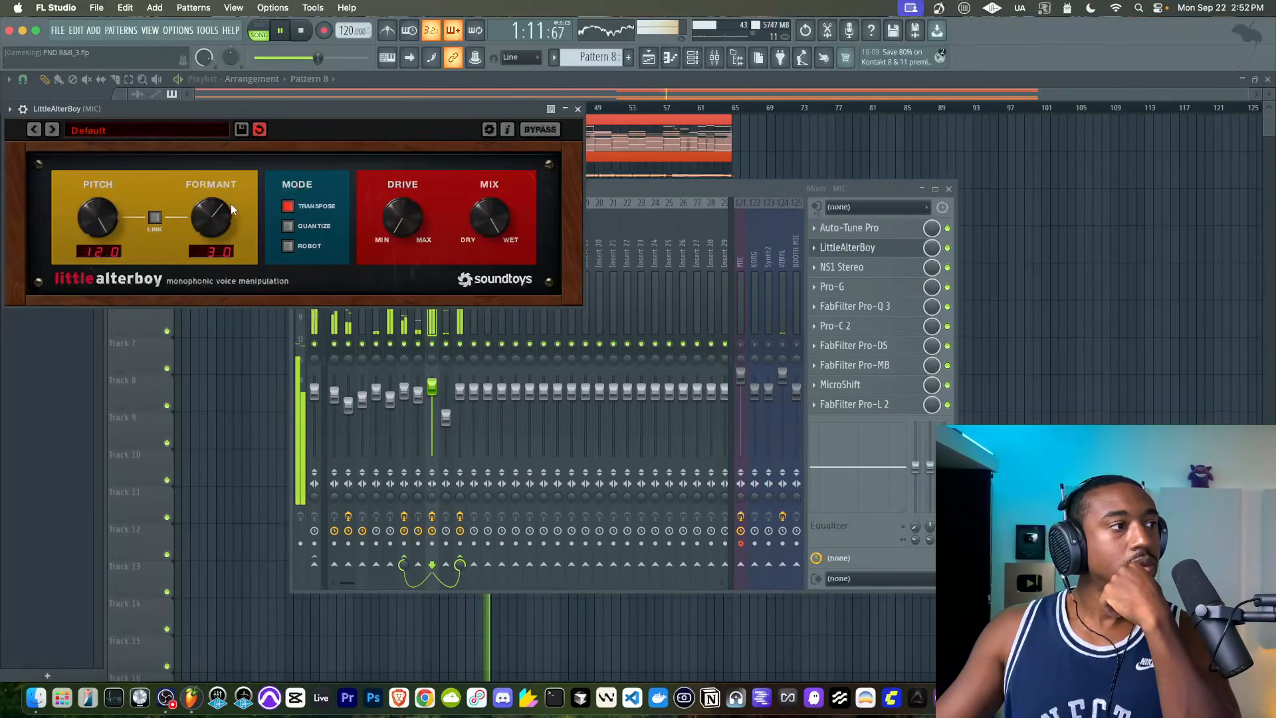
double_click(86, 215)
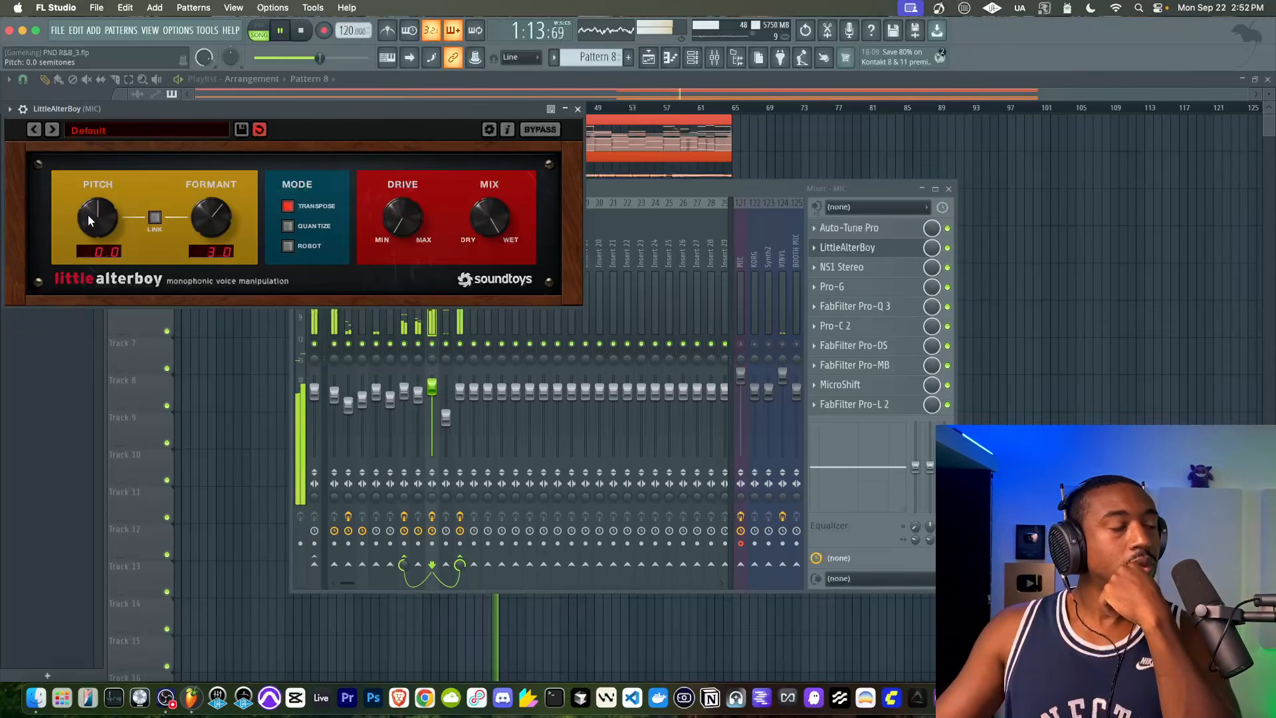
left_click_drag(206, 247, 206, 241)
left_click(578, 109)
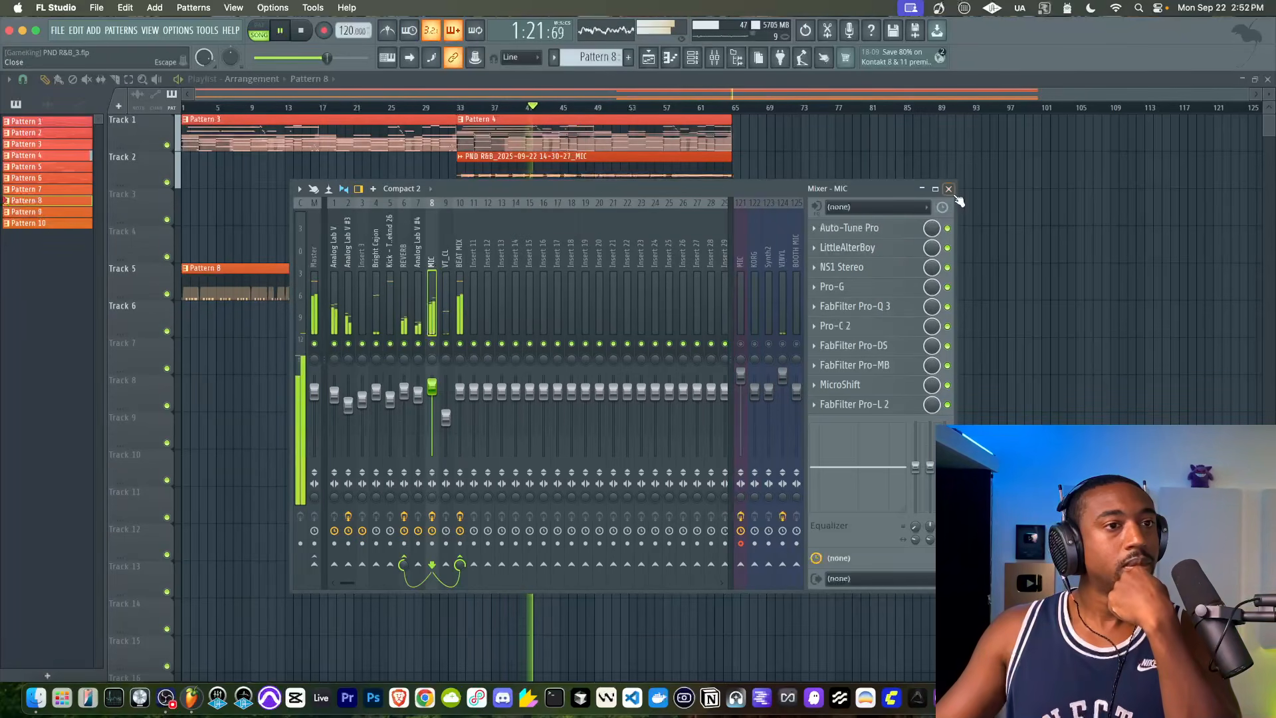
Set LittleAlterBoy on the MIC insert to pitch 12.0 and formant 3.1, return to the playlist, and save the project.
left_click(863, 250)
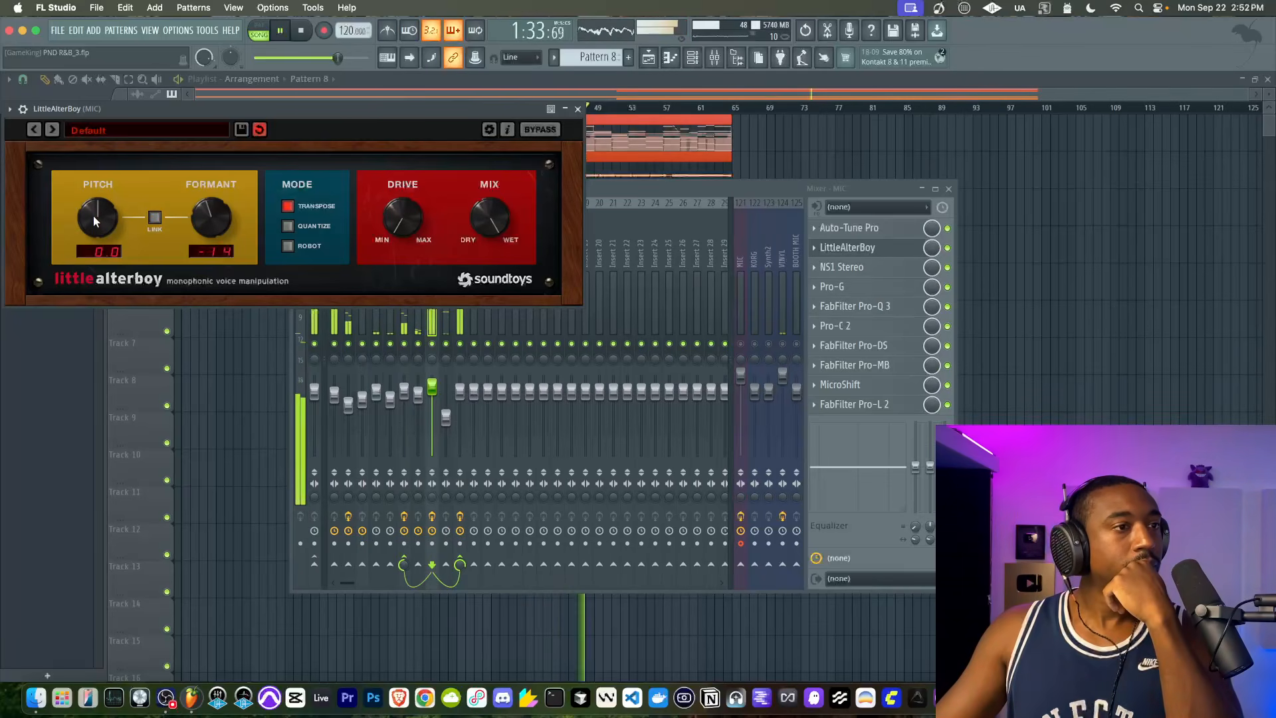
left_click_drag(93, 218, 154, 92)
mouse_move(209, 214)
left_mouse_down()
mouse_move(210, 190)
mouse_move(212, 206)
left_mouse_up()
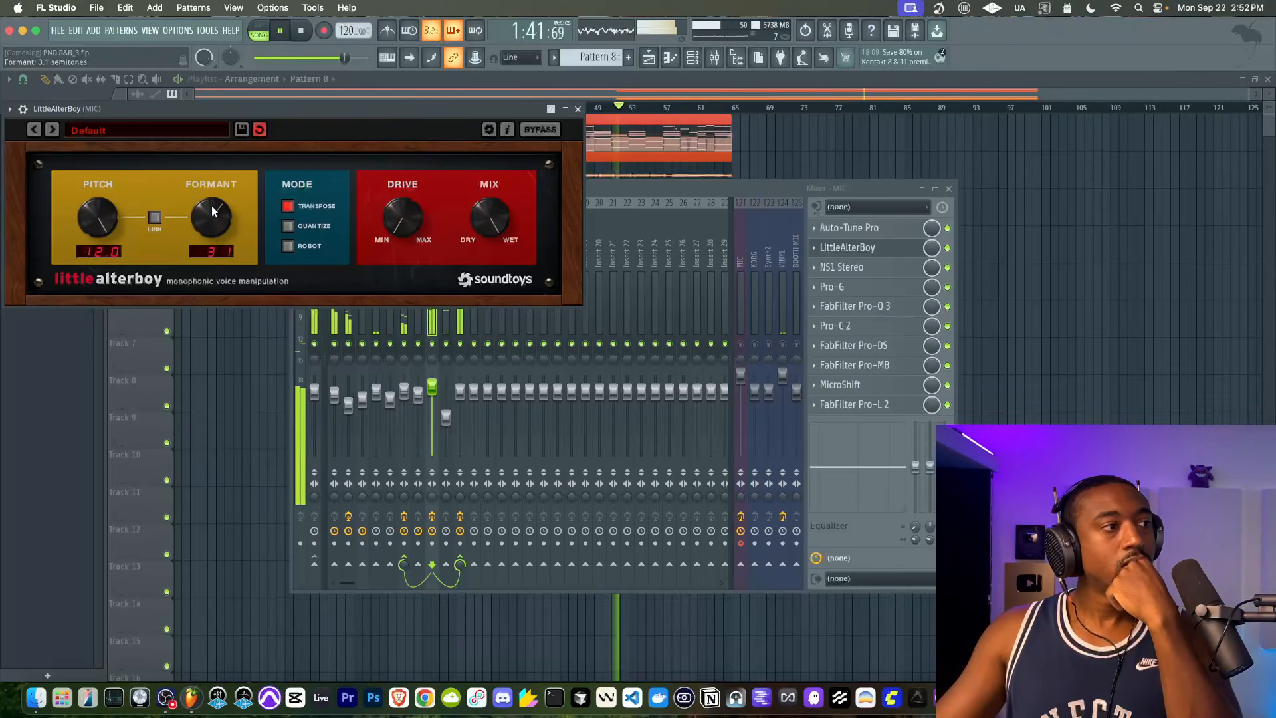
left_click(578, 108)
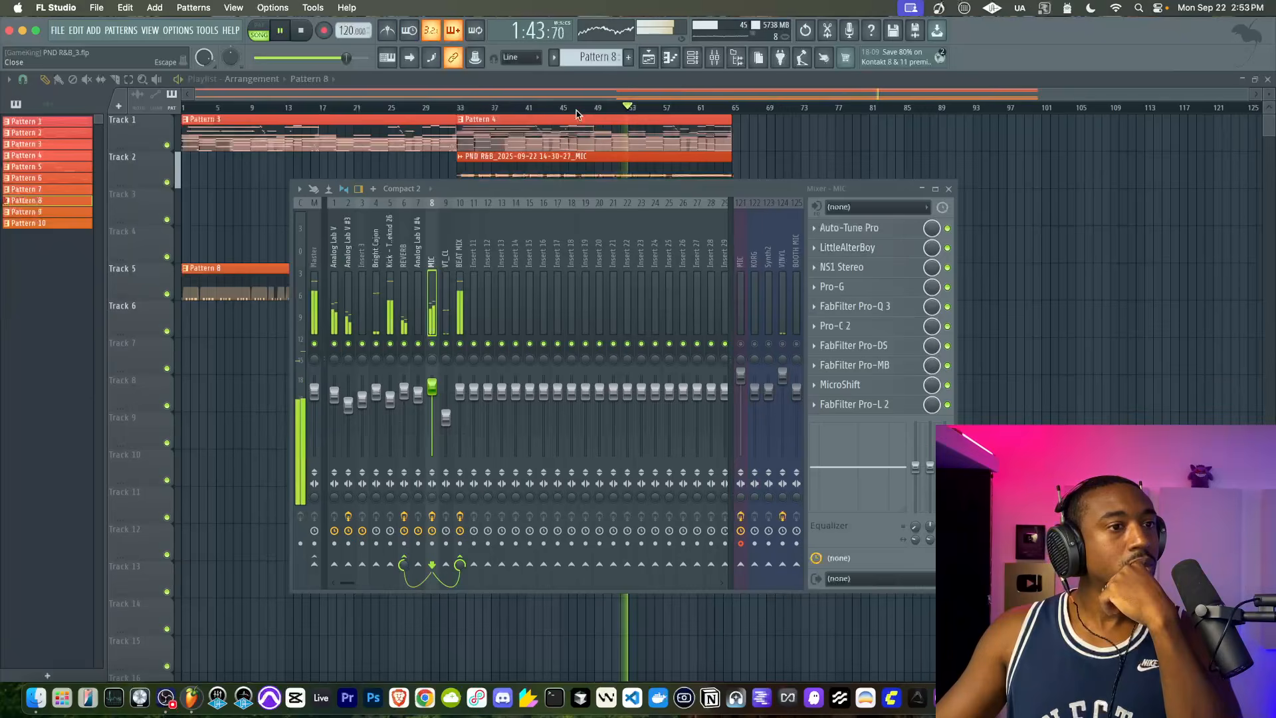
key("F9")
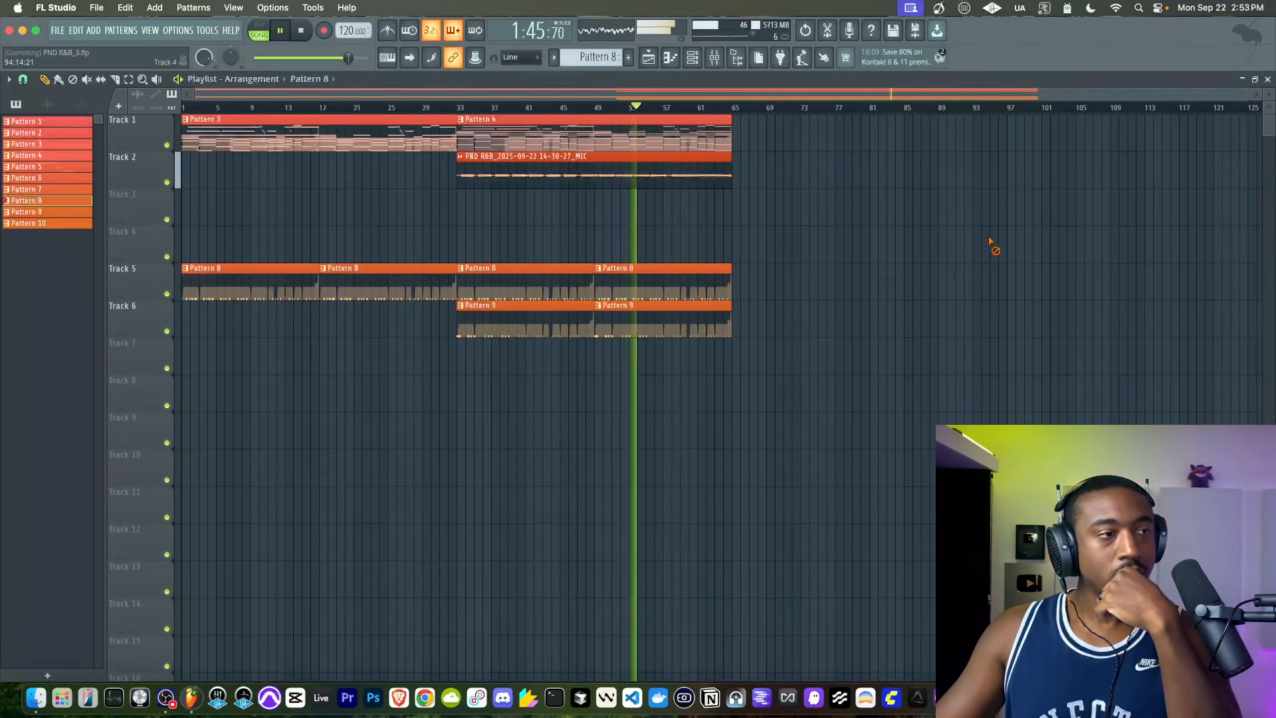
key("super+s")
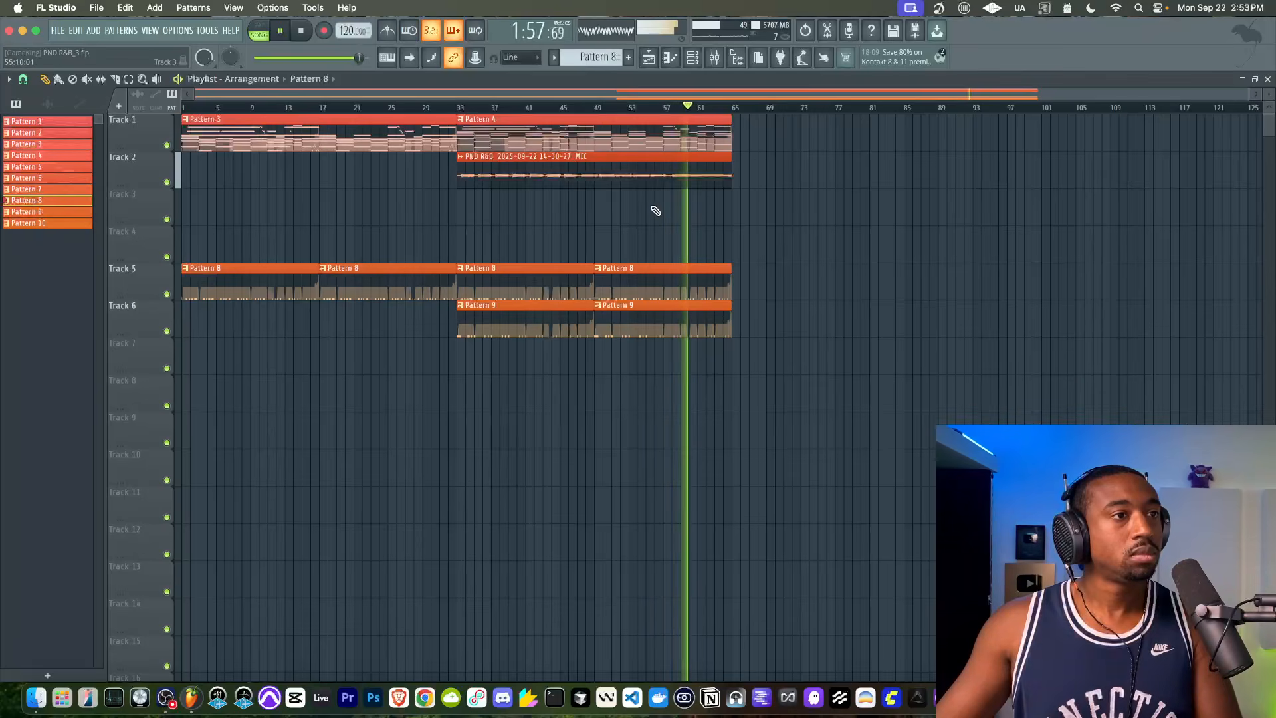
Duplicate the Pattern 4 clip on Track 1 so that a copy starts at bar 65.
scroll(657, 211, "up", 2)
scroll(657, 210, "up", 1)
scroll(658, 210, "left", 5)
scroll(696, 217, "down", 1)
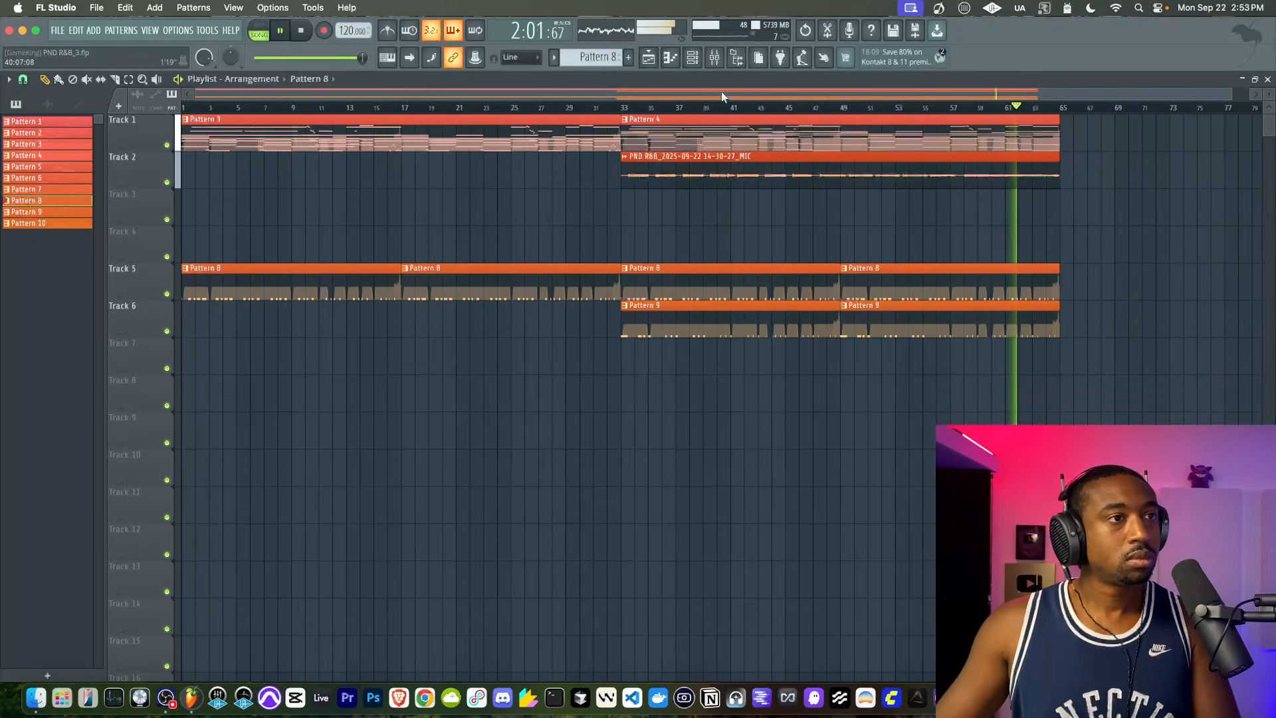
left_click(714, 57)
key("F9")
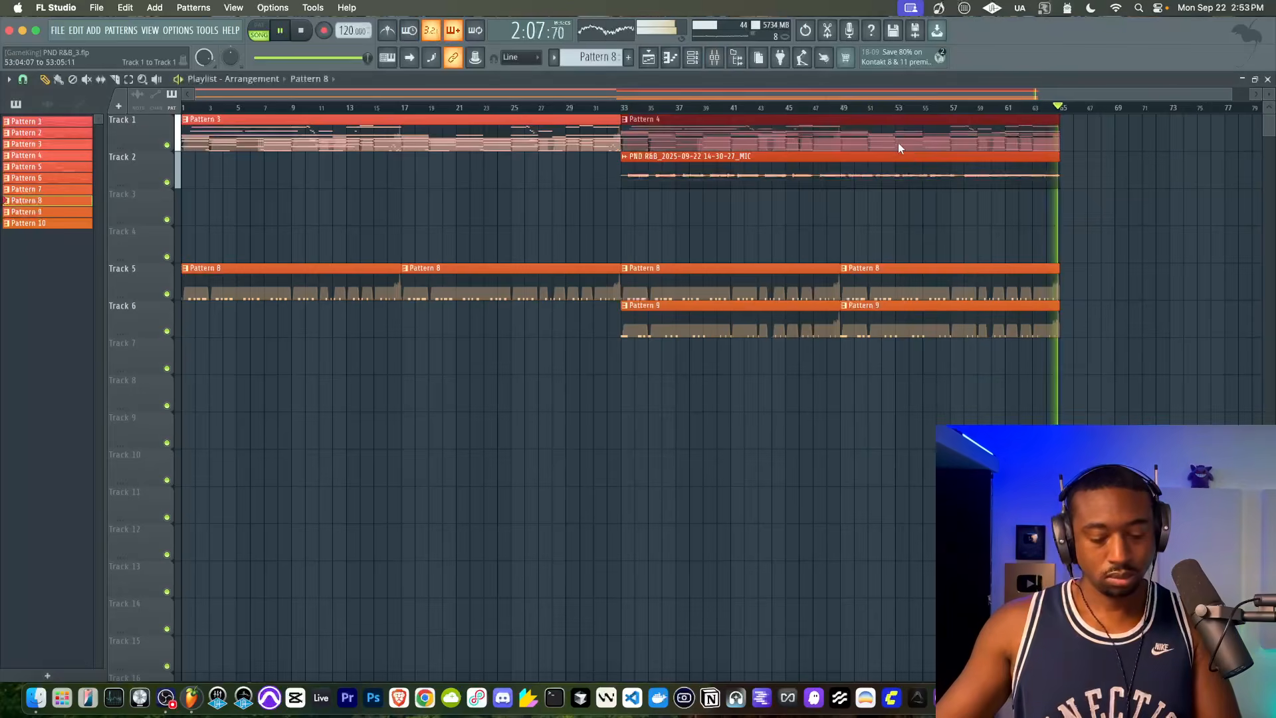
Check the mixer with the browser hidden, return to the playlist, and stop playback.
left_click(731, 63)
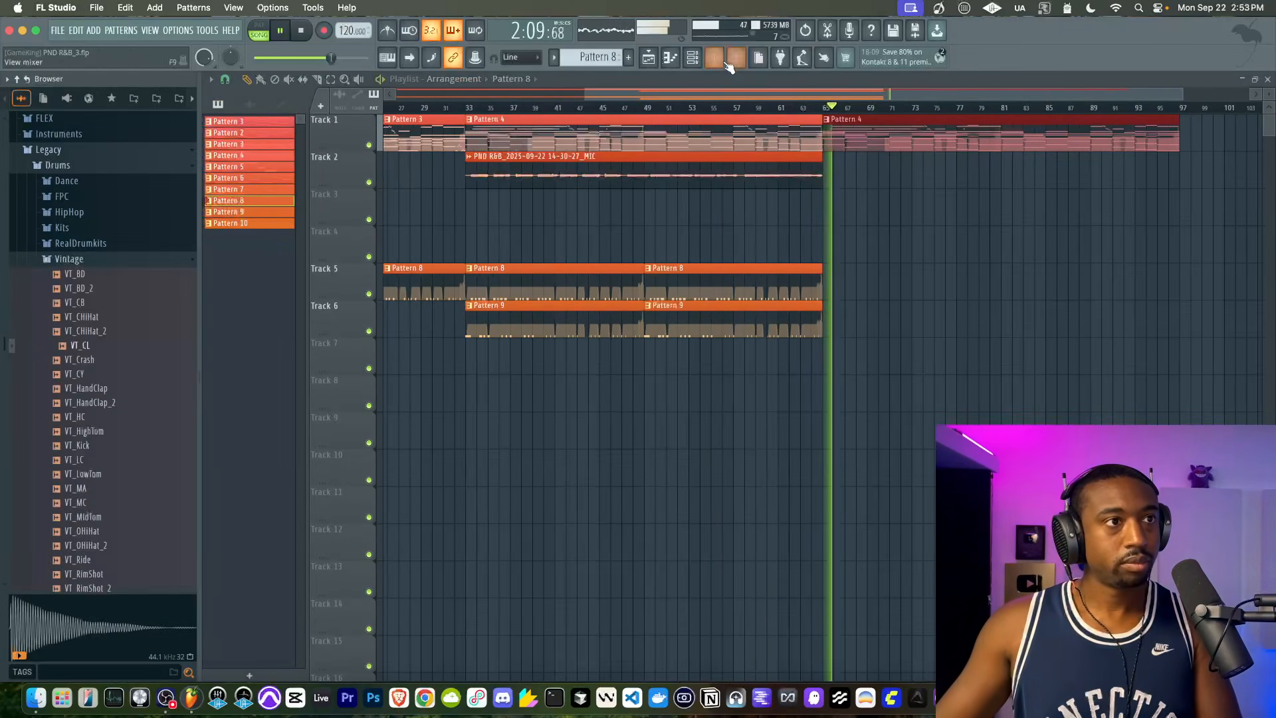
left_click(732, 61)
left_click(718, 60)
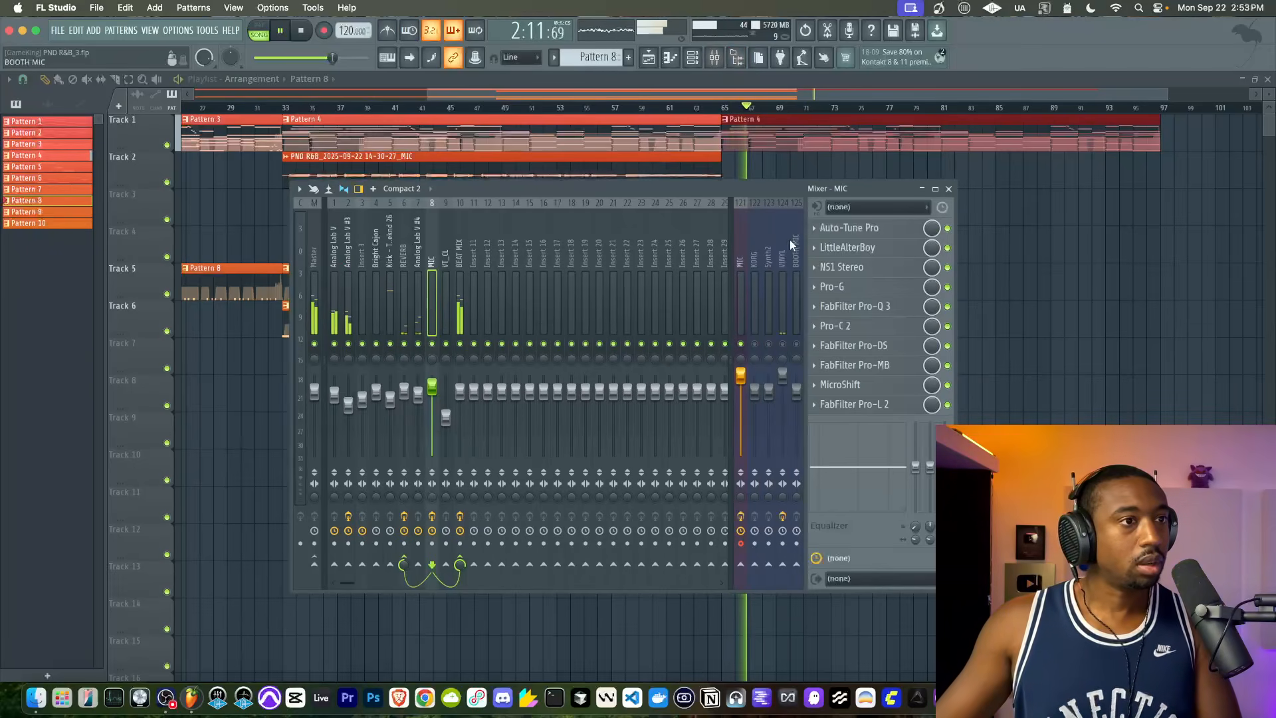
key("F9")
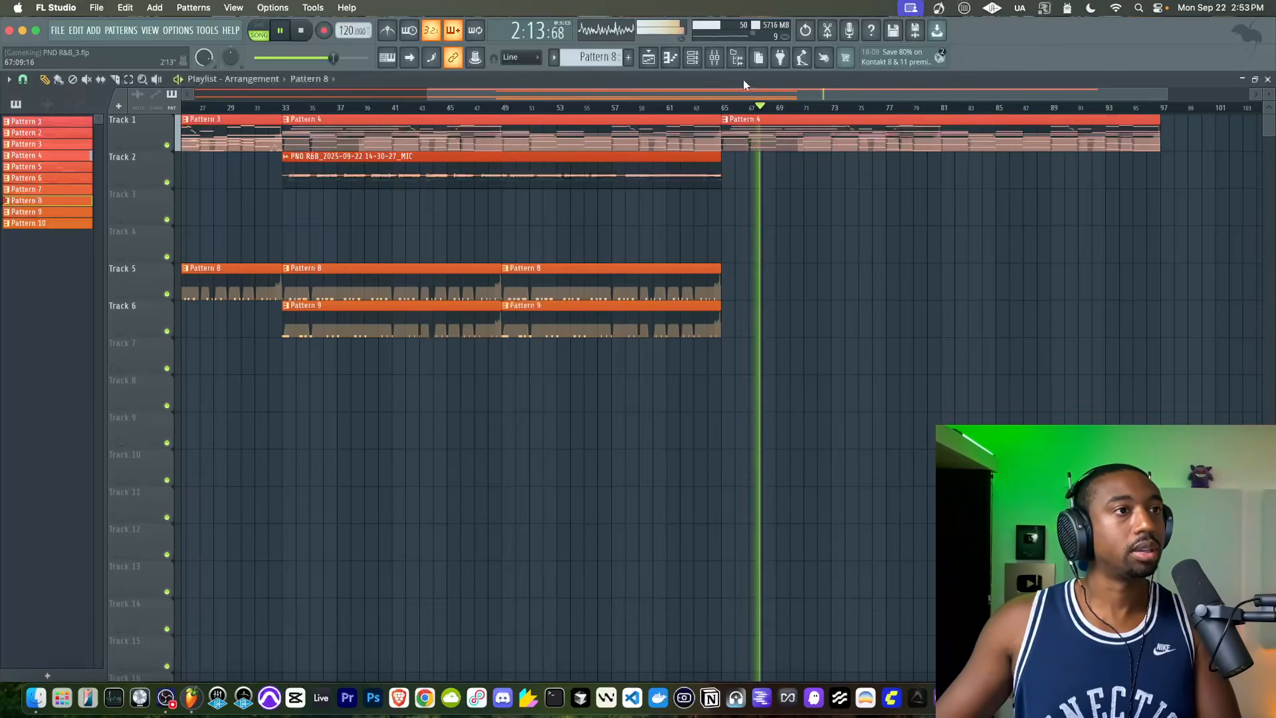
key("space")
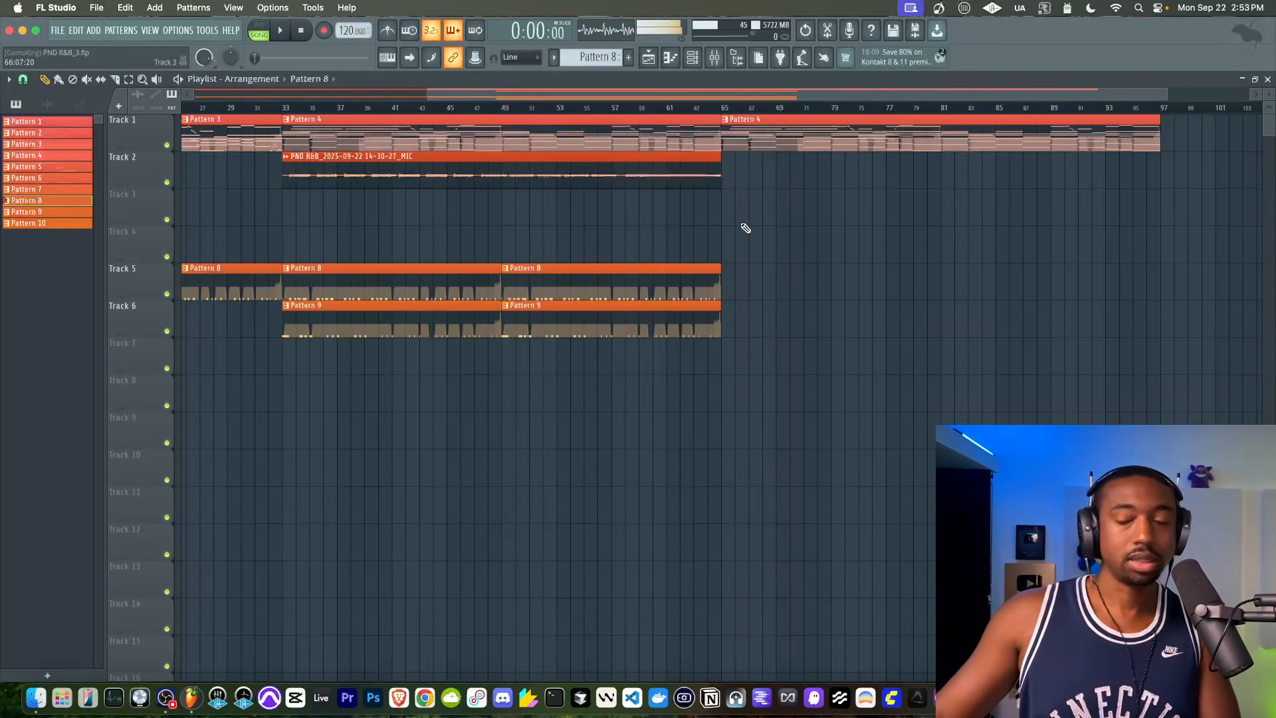